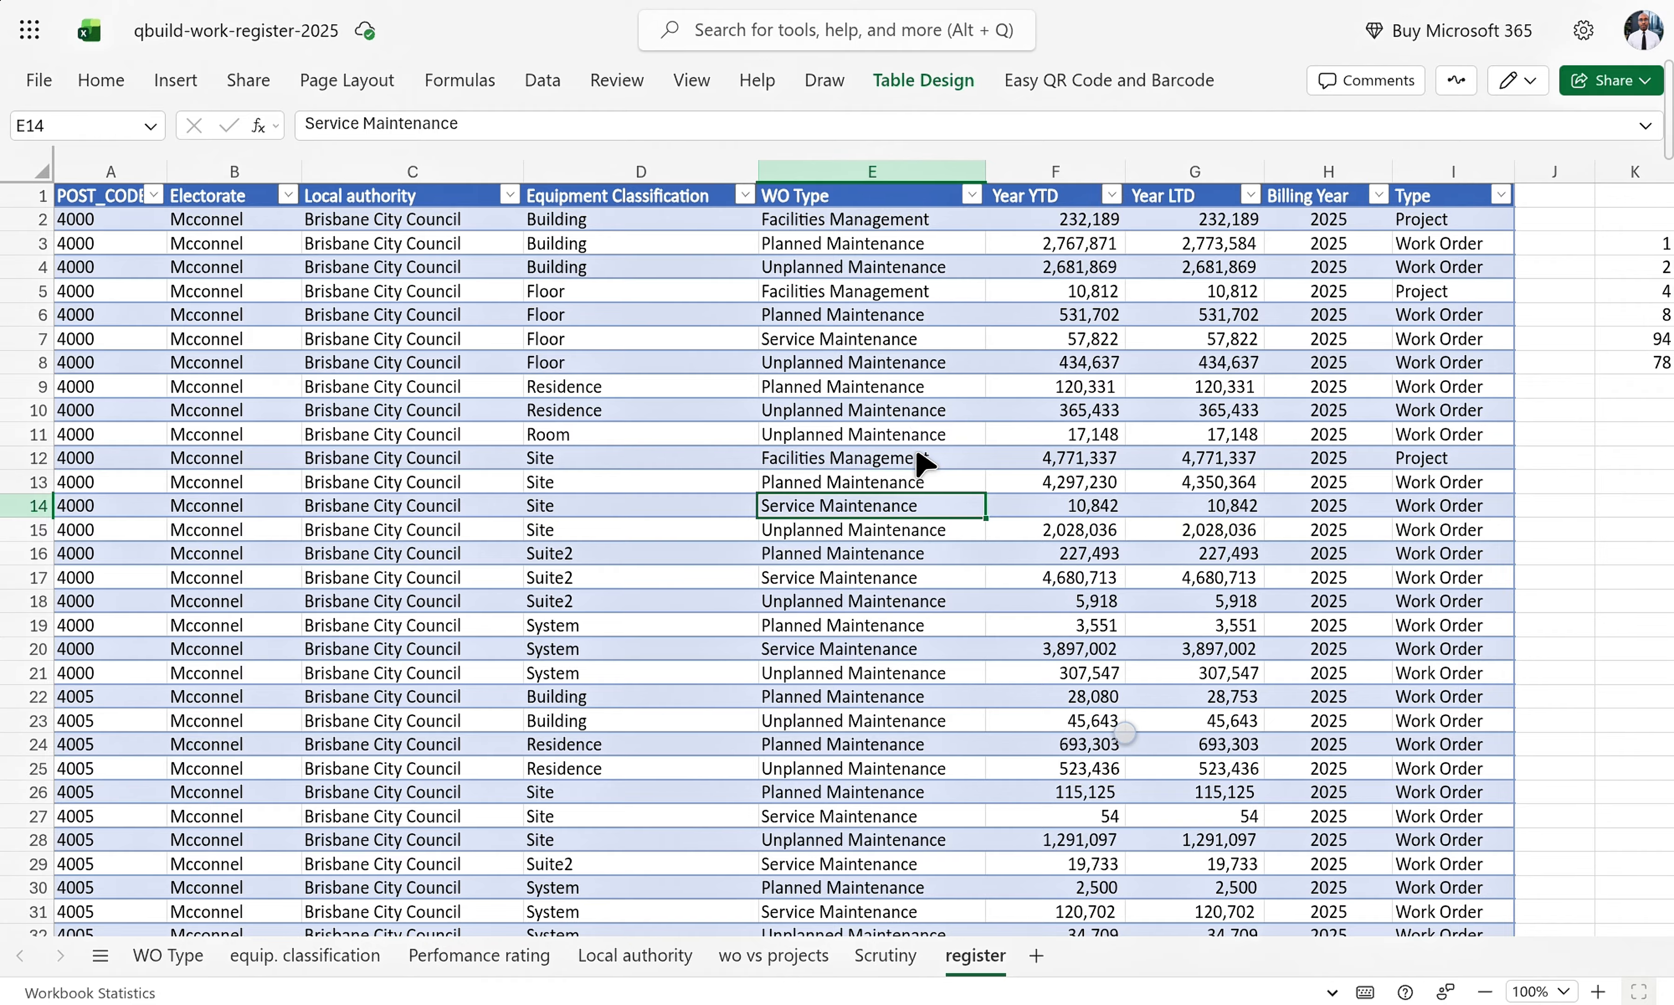
- Browse the work register rows on the register sheet and return to its first row
scroll(924, 465, down, 12)
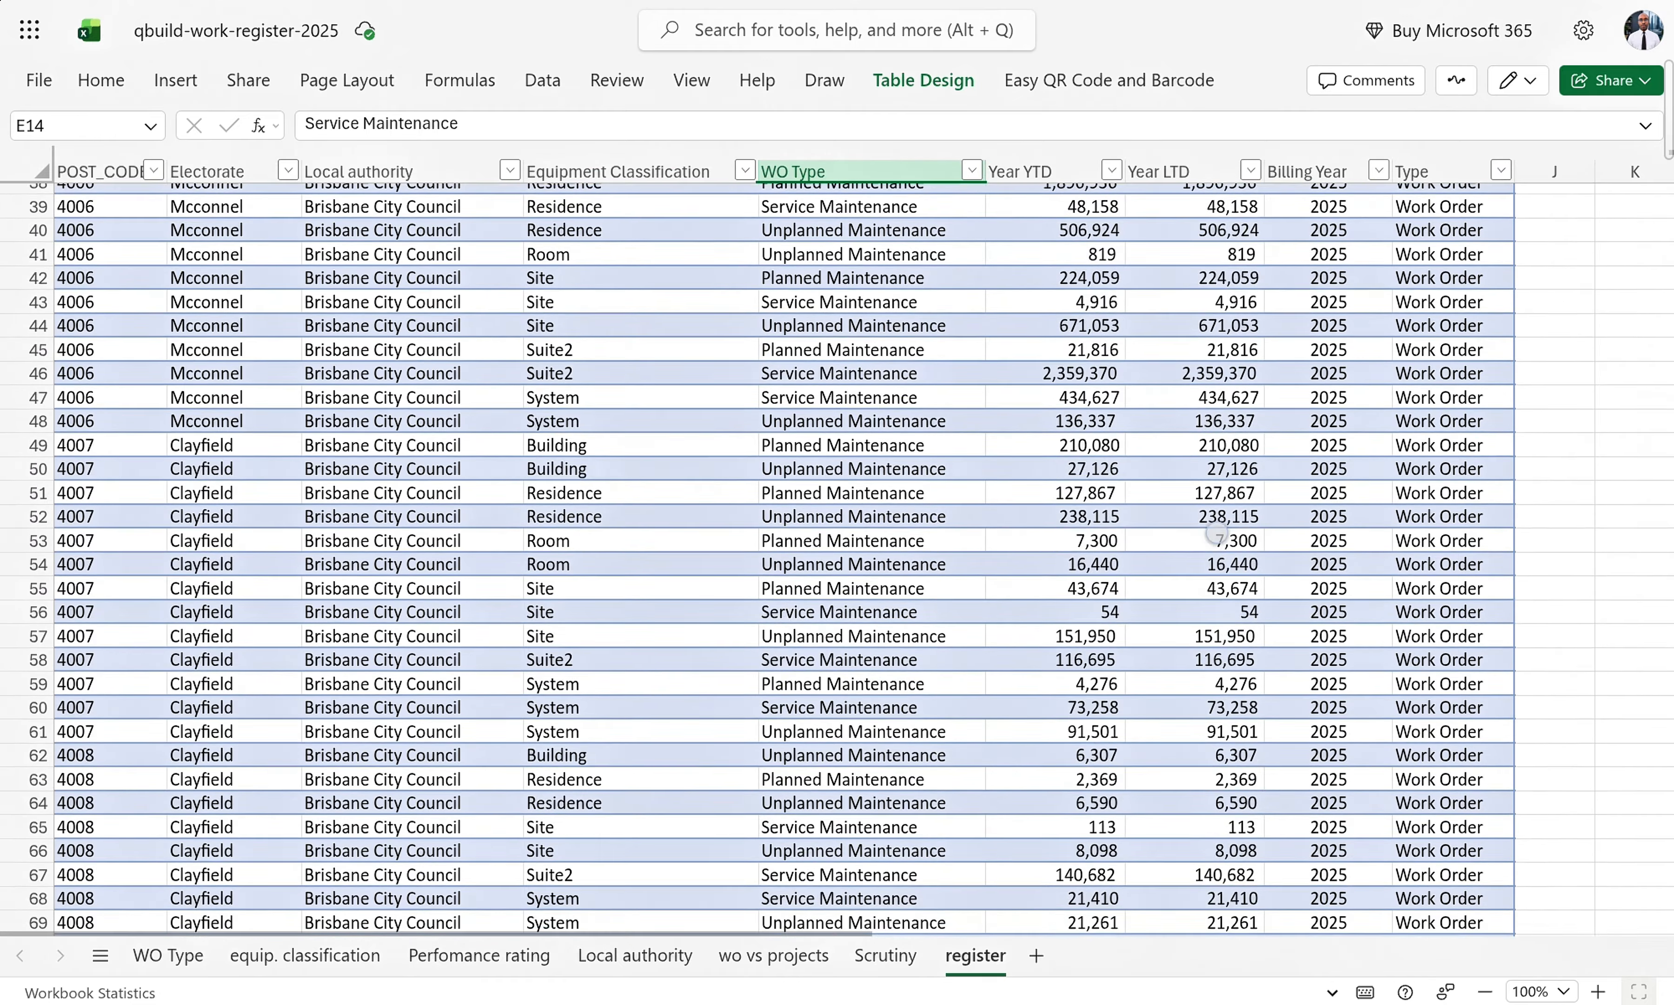
scroll(1216, 533, down, 16)
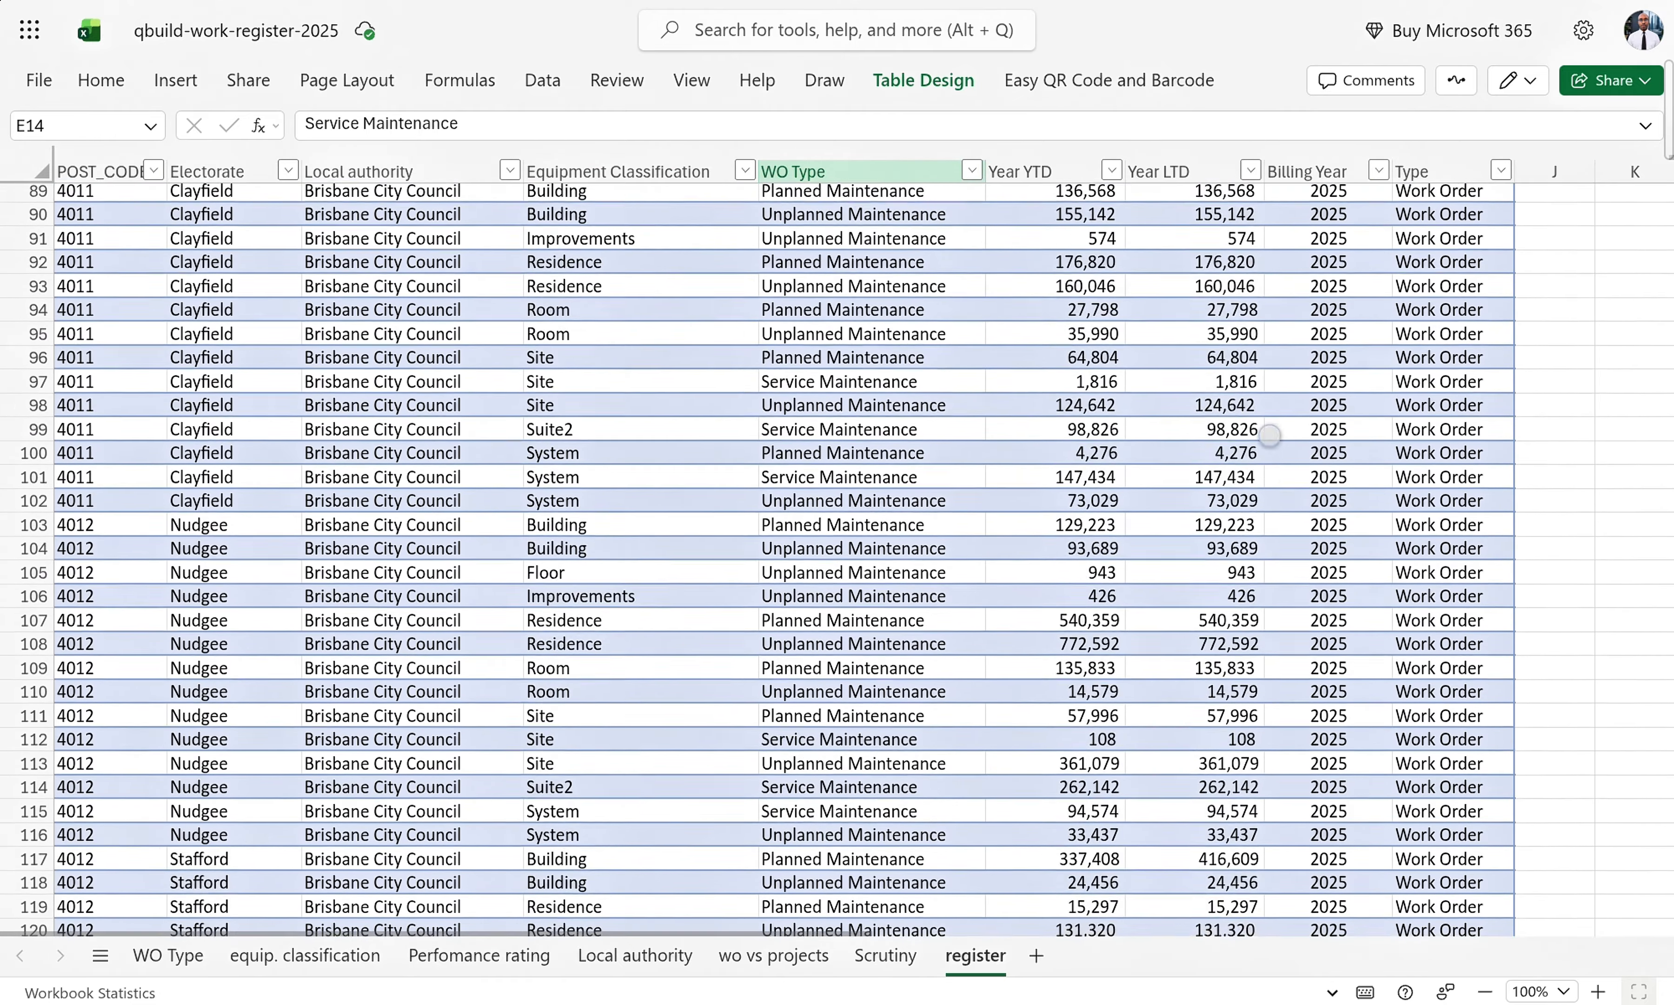
scroll(1269, 433, up, 20)
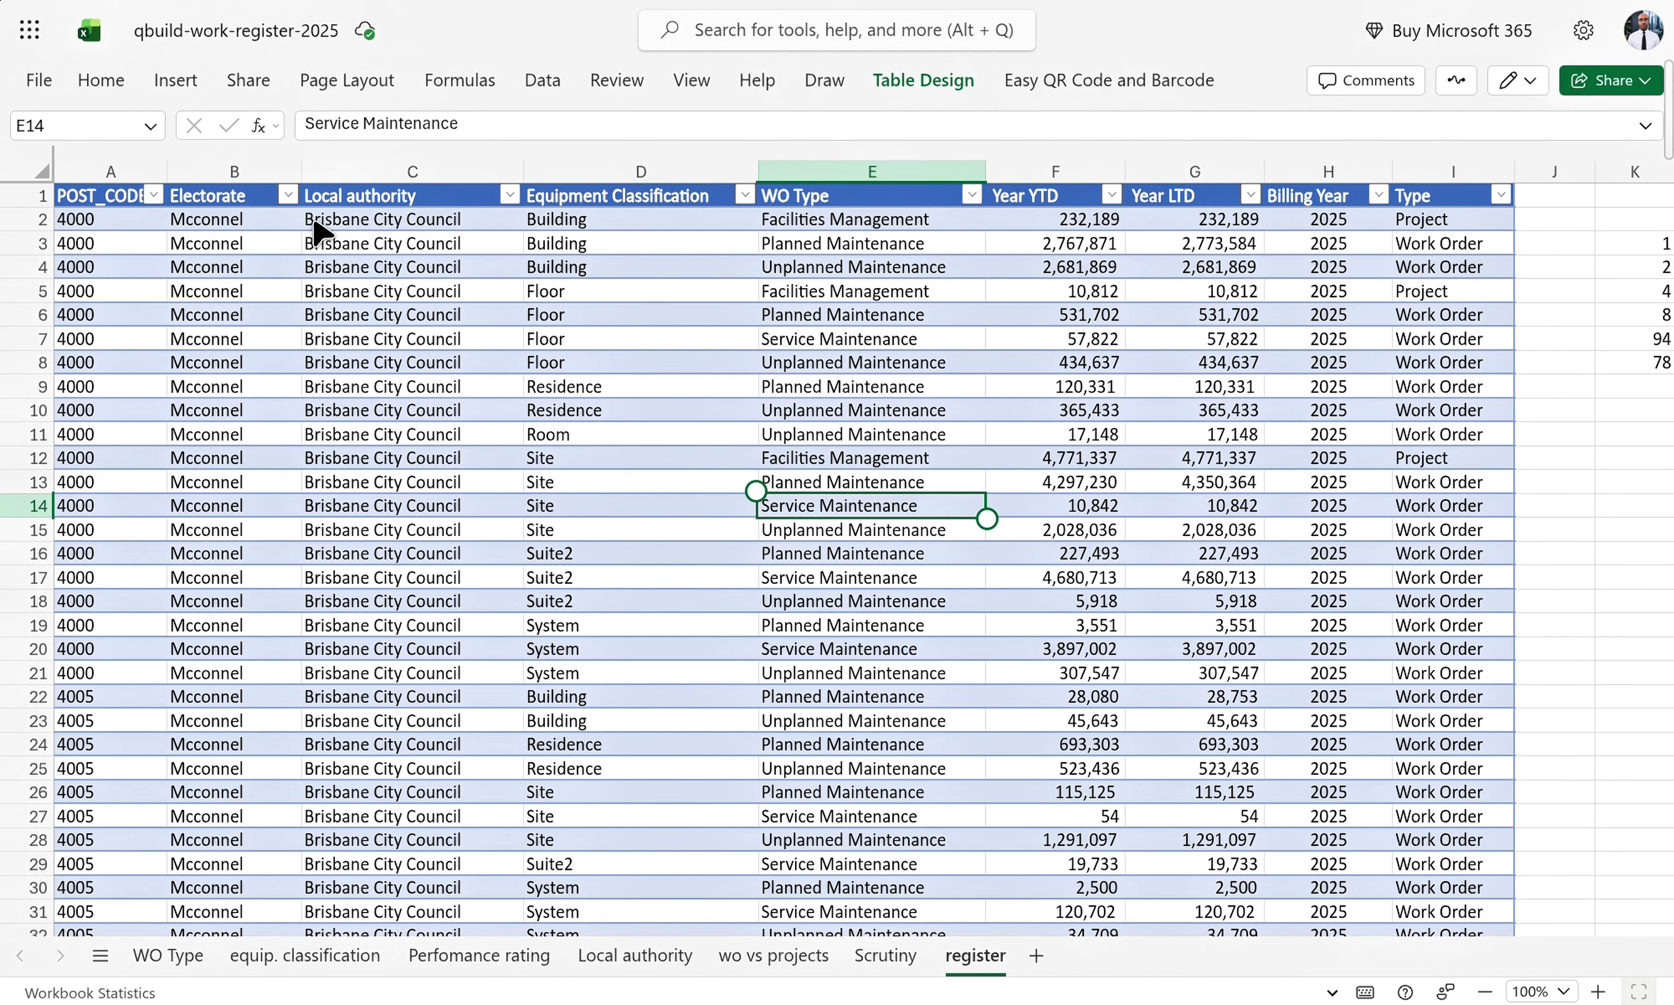
- Examine the unique-count formulas for year and type in K3 and K4 alongside the Billing Year column and the WO Type label
scroll(1020, 407, right, 6)
click(1226, 243)
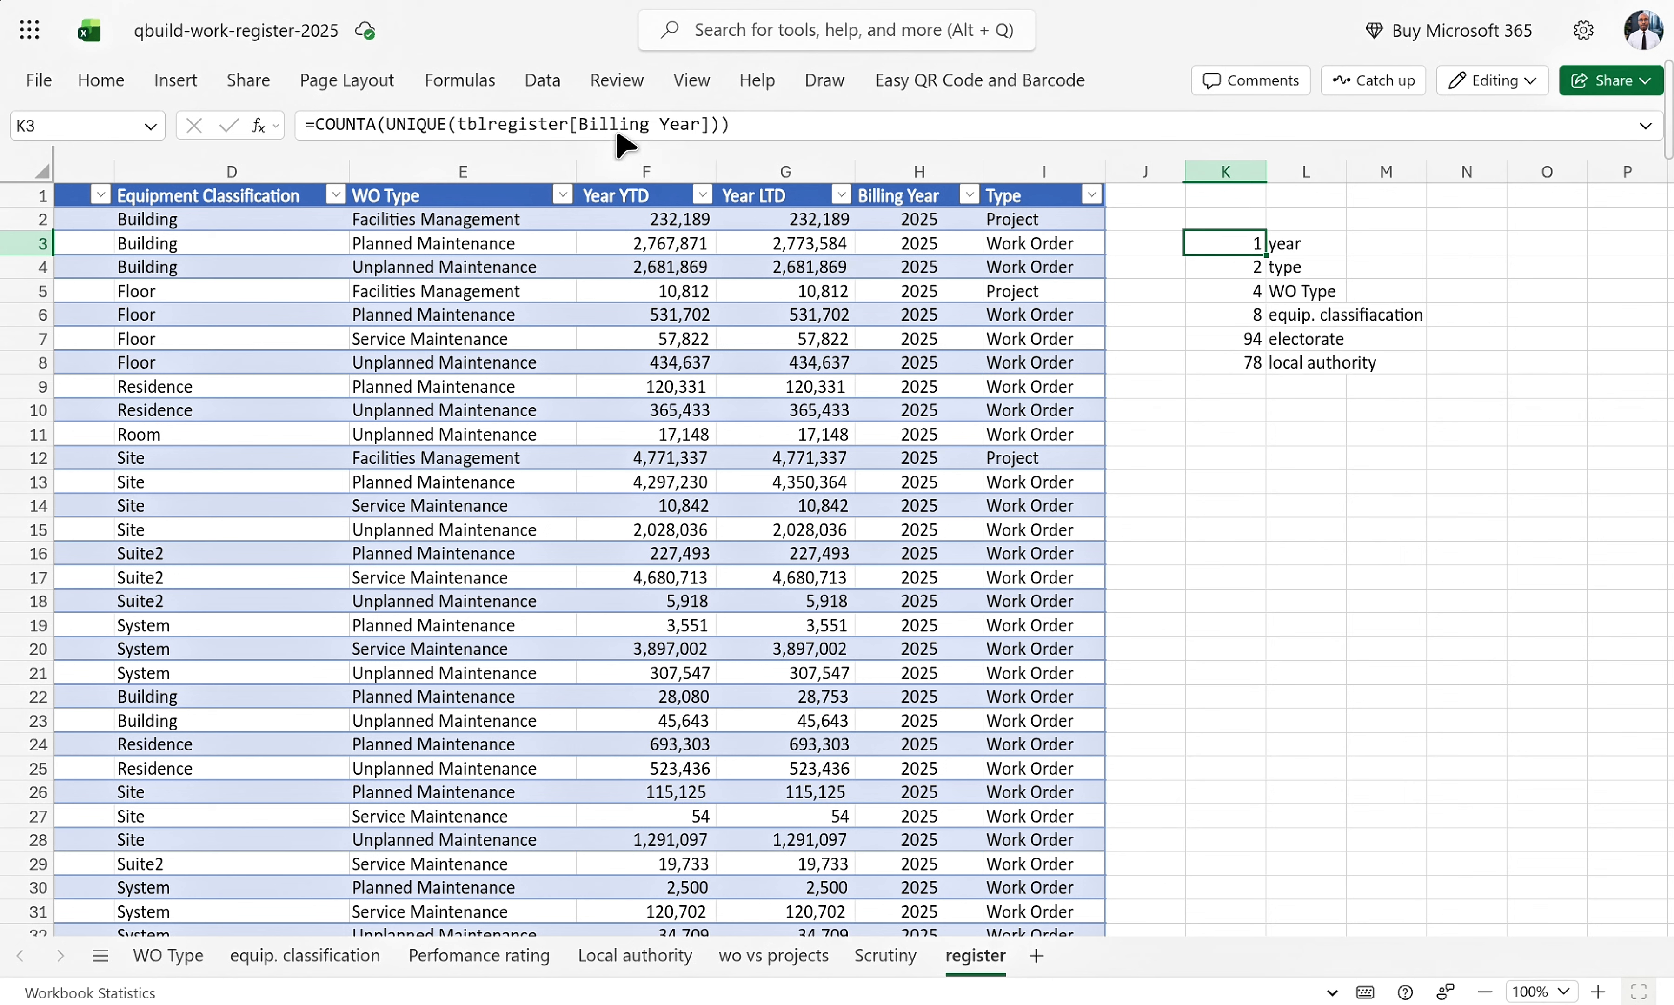
click(918, 171)
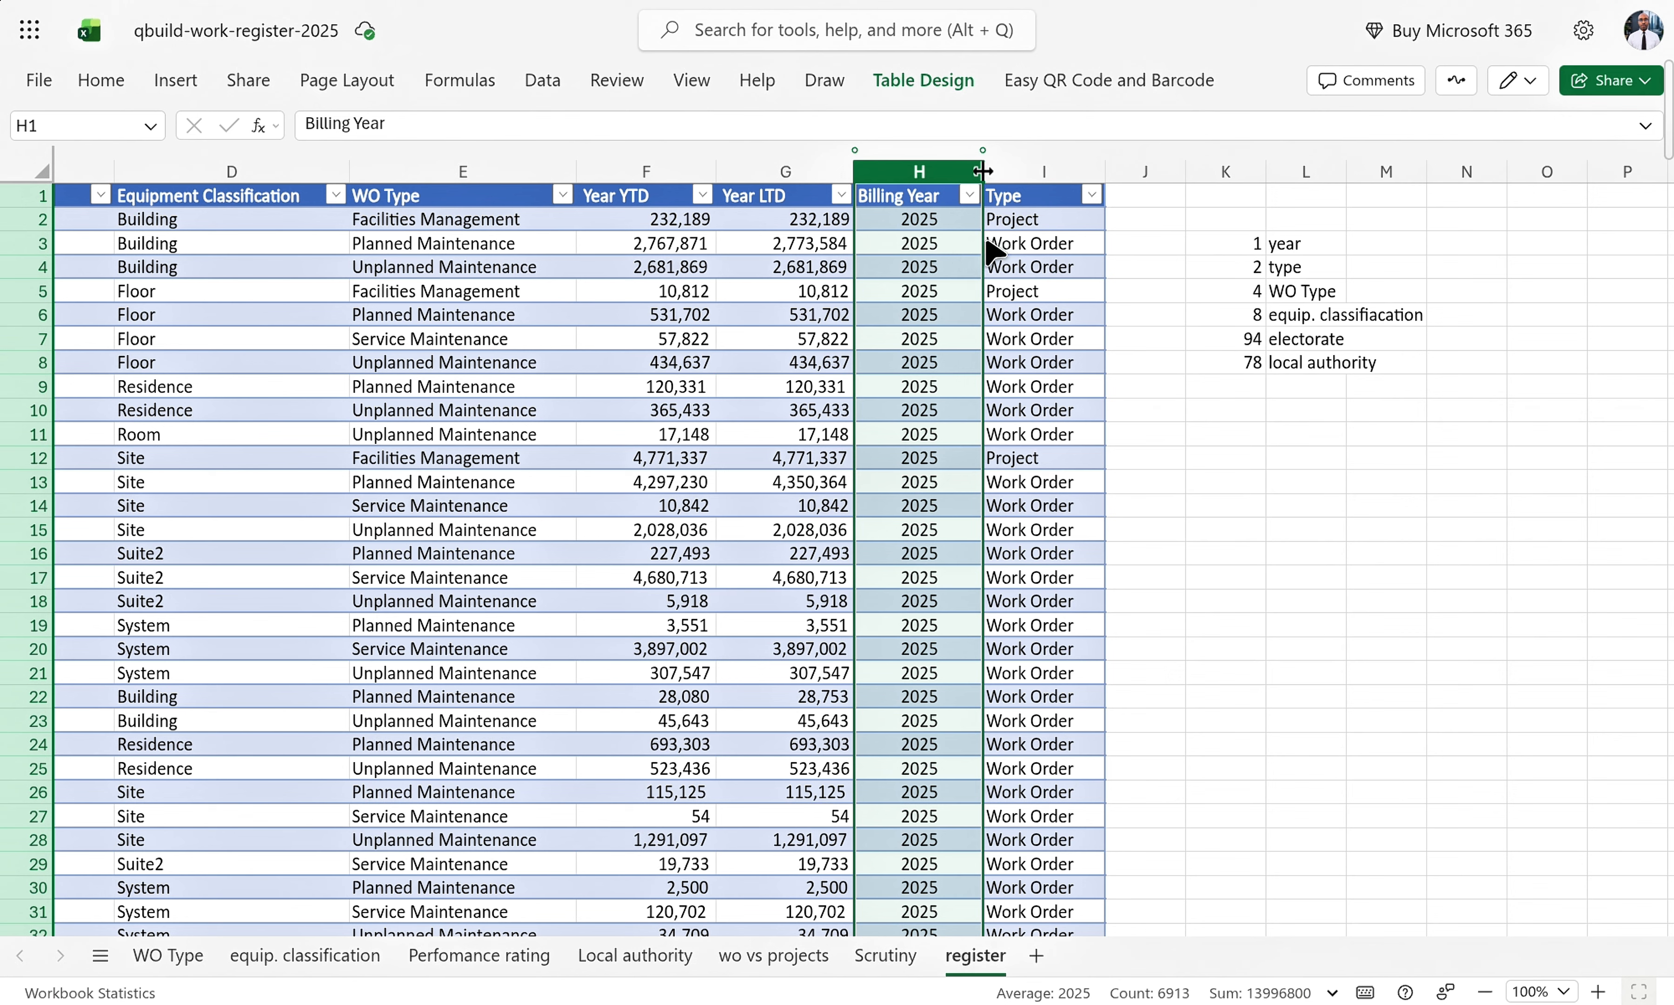
click(1234, 246)
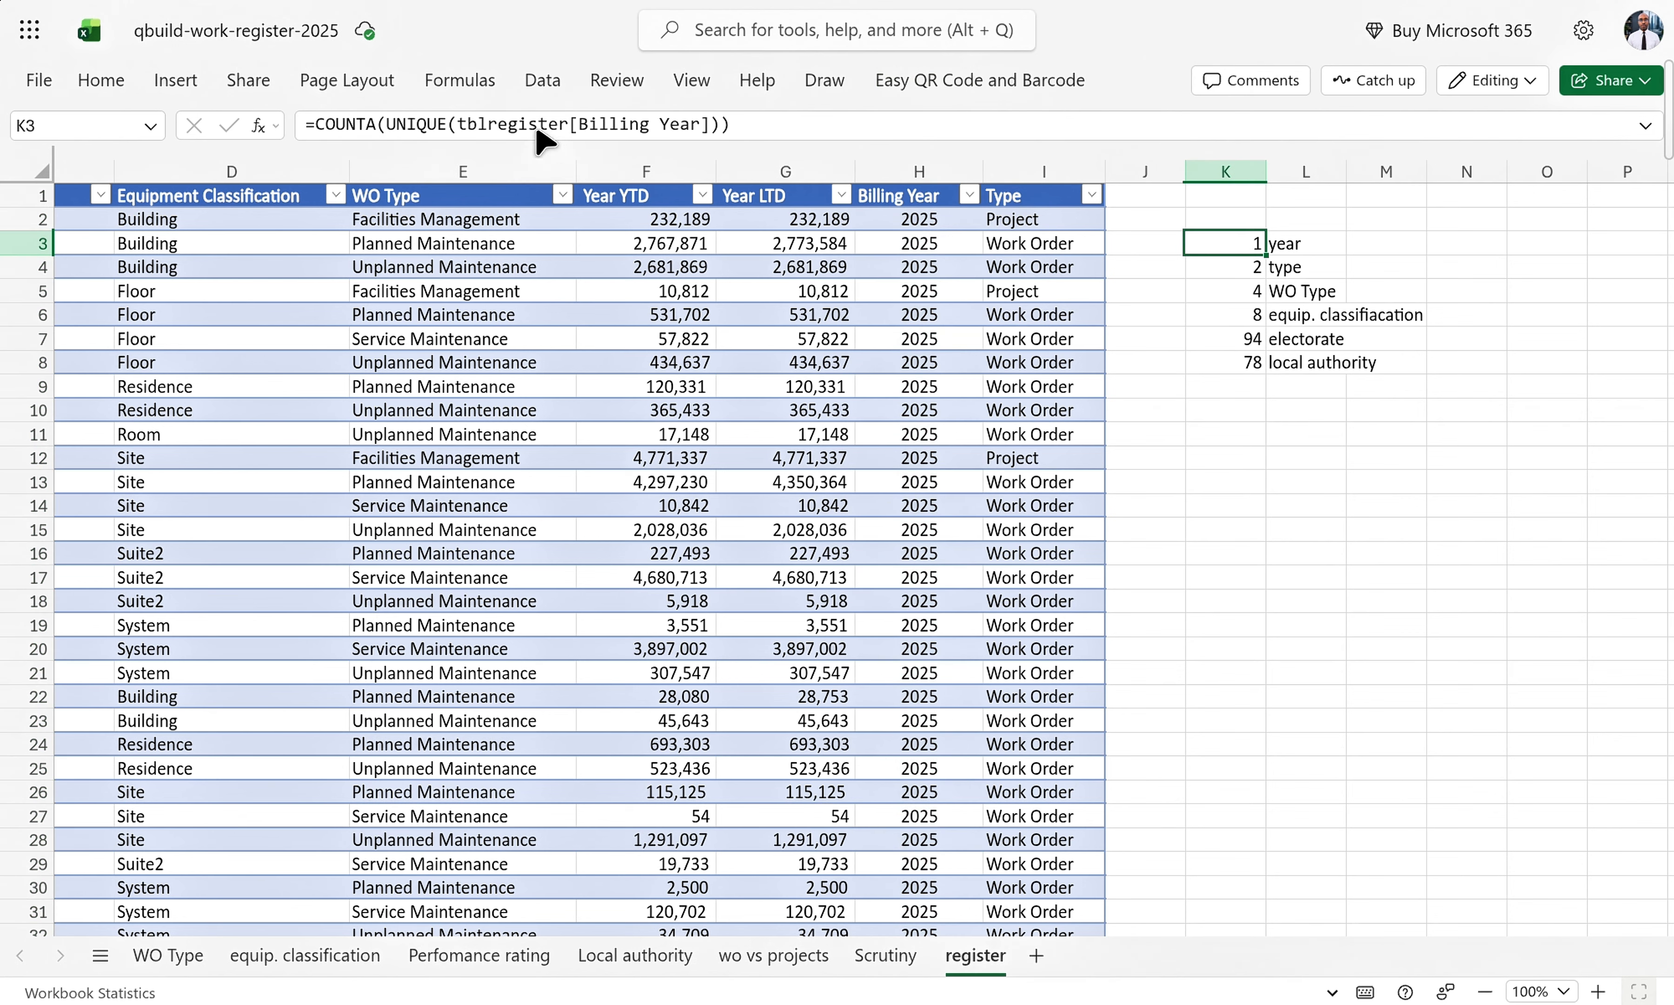
mouse_move(401, 122)
click(910, 170)
click(1244, 266)
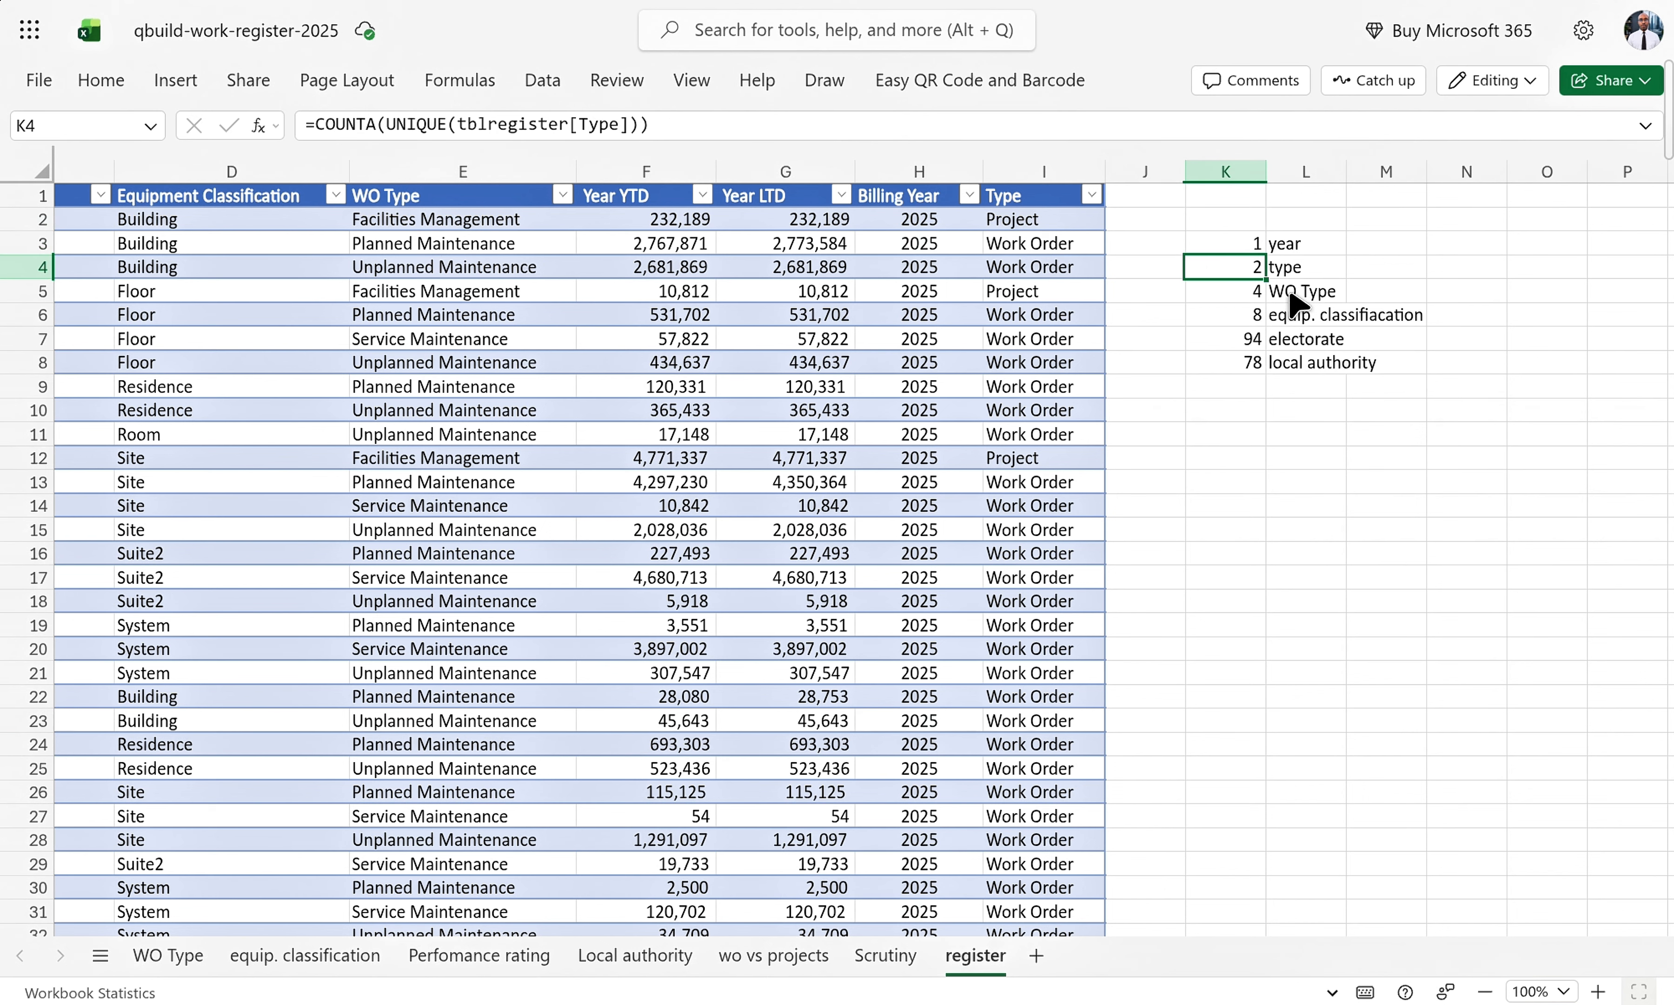
click(1310, 299)
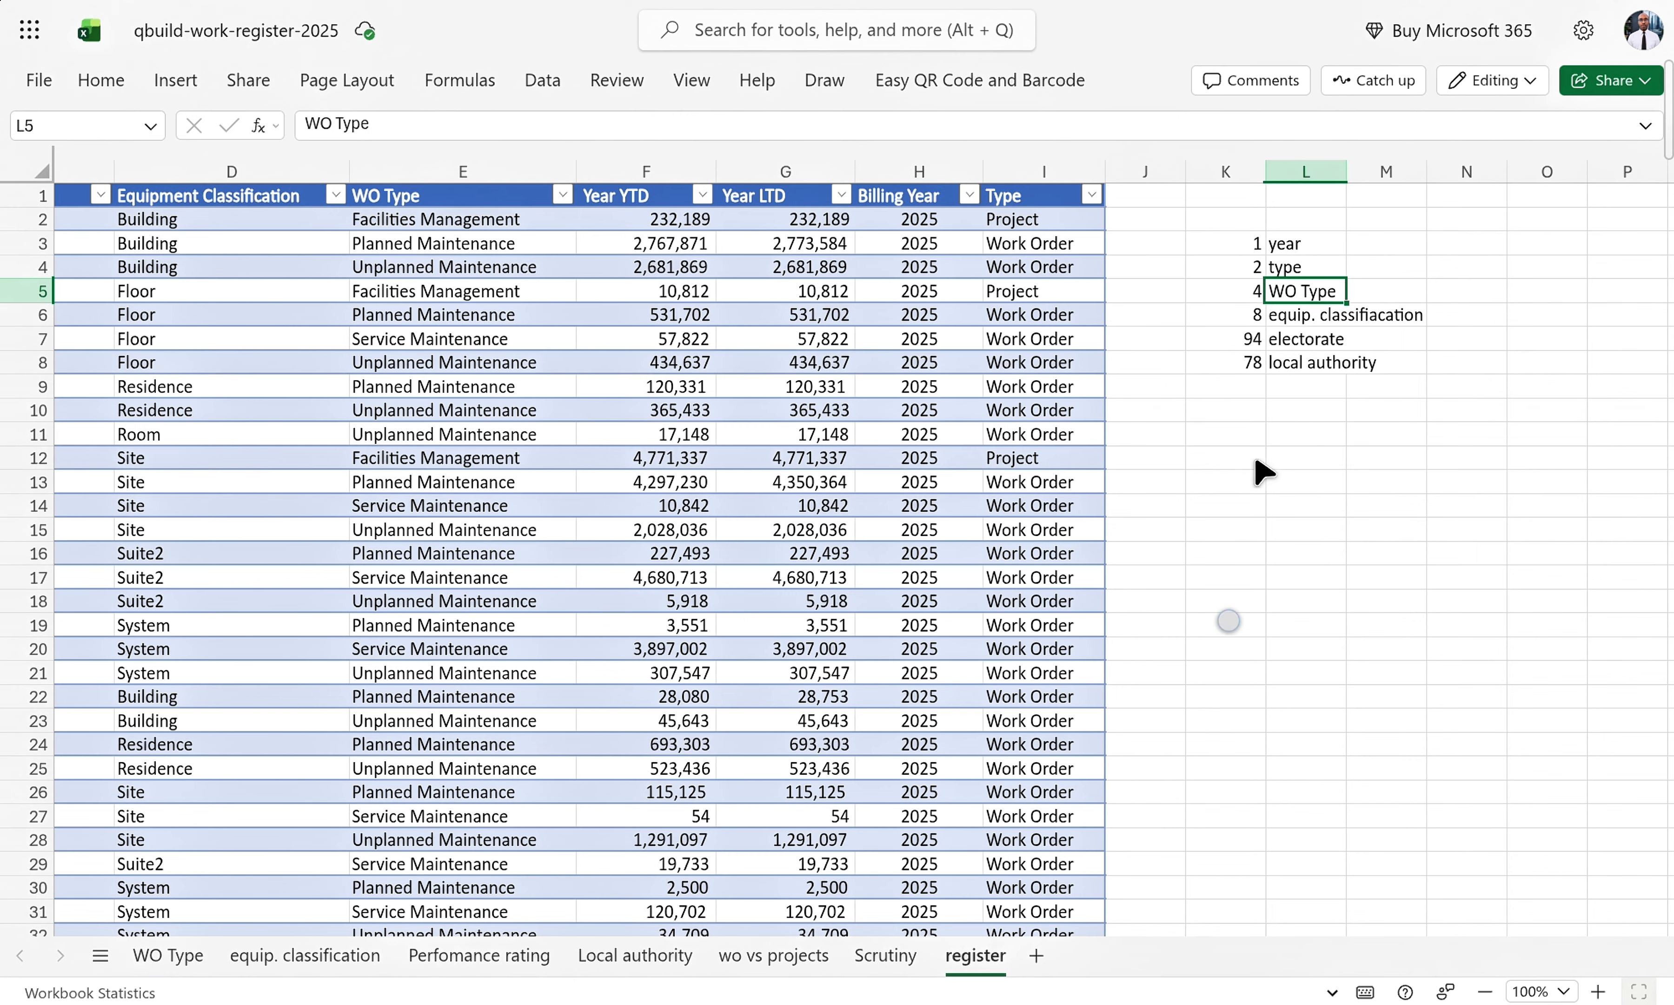
- Review the entries in the Local authority and Equipment Classification columns of the register table
scroll(1257, 471, left, 6)
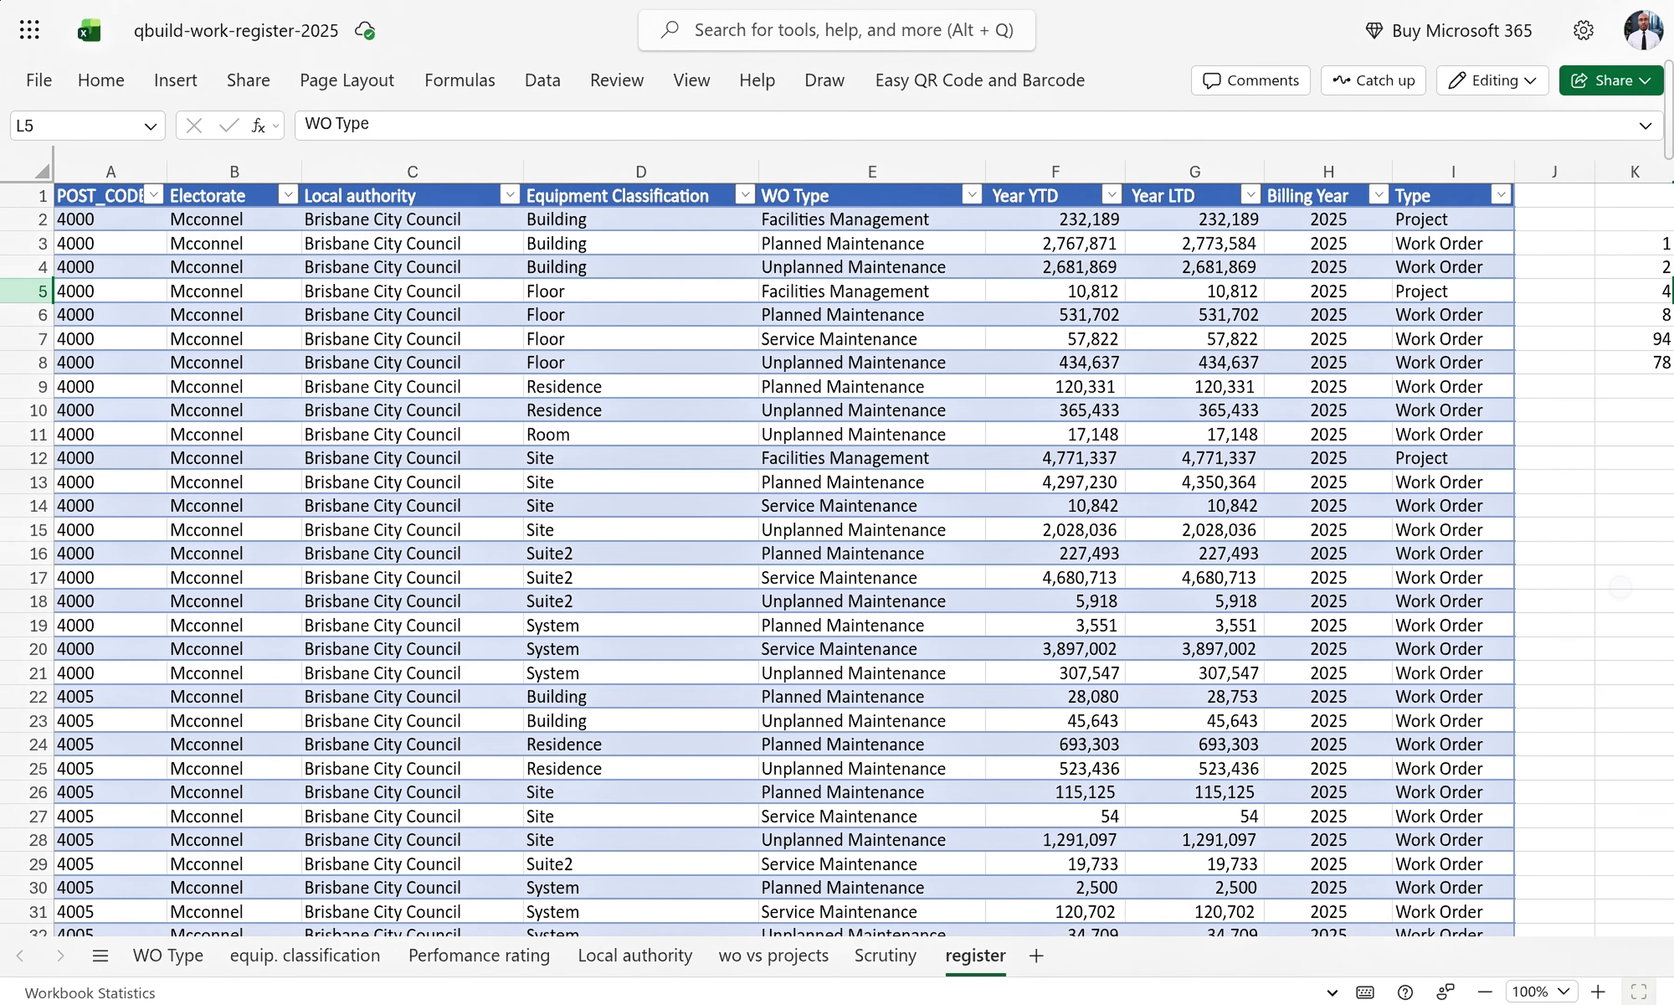
click(422, 552)
scroll(421, 556, down, 4)
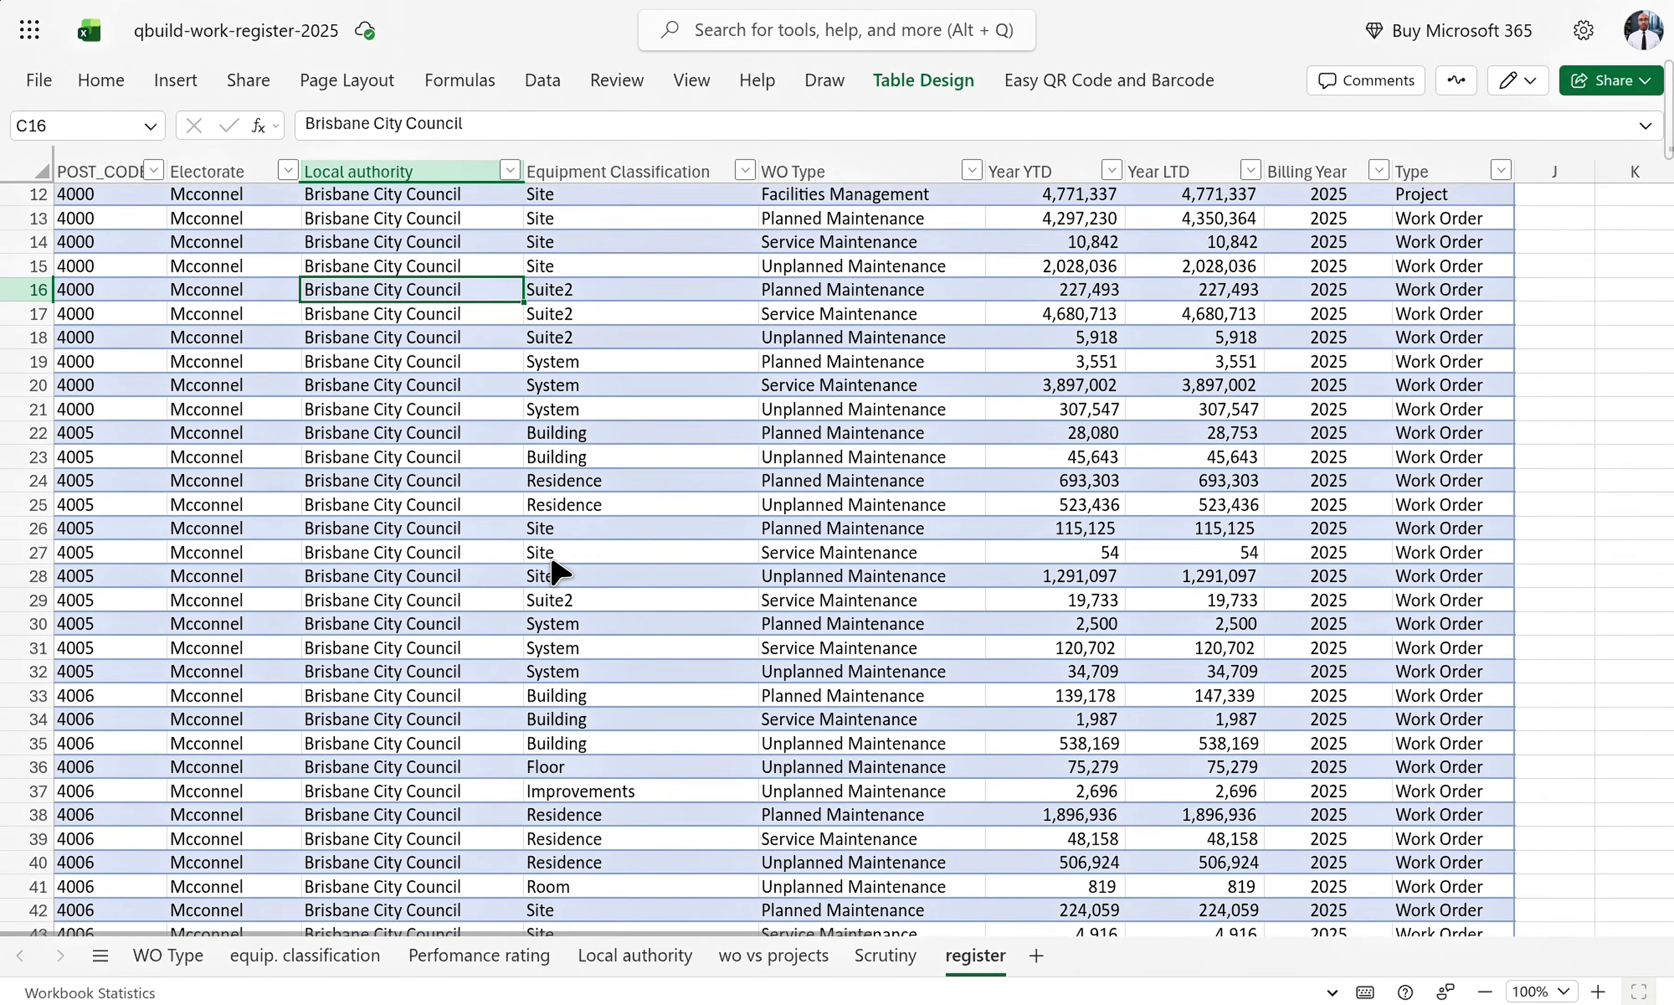
scroll(552, 571, up, 4)
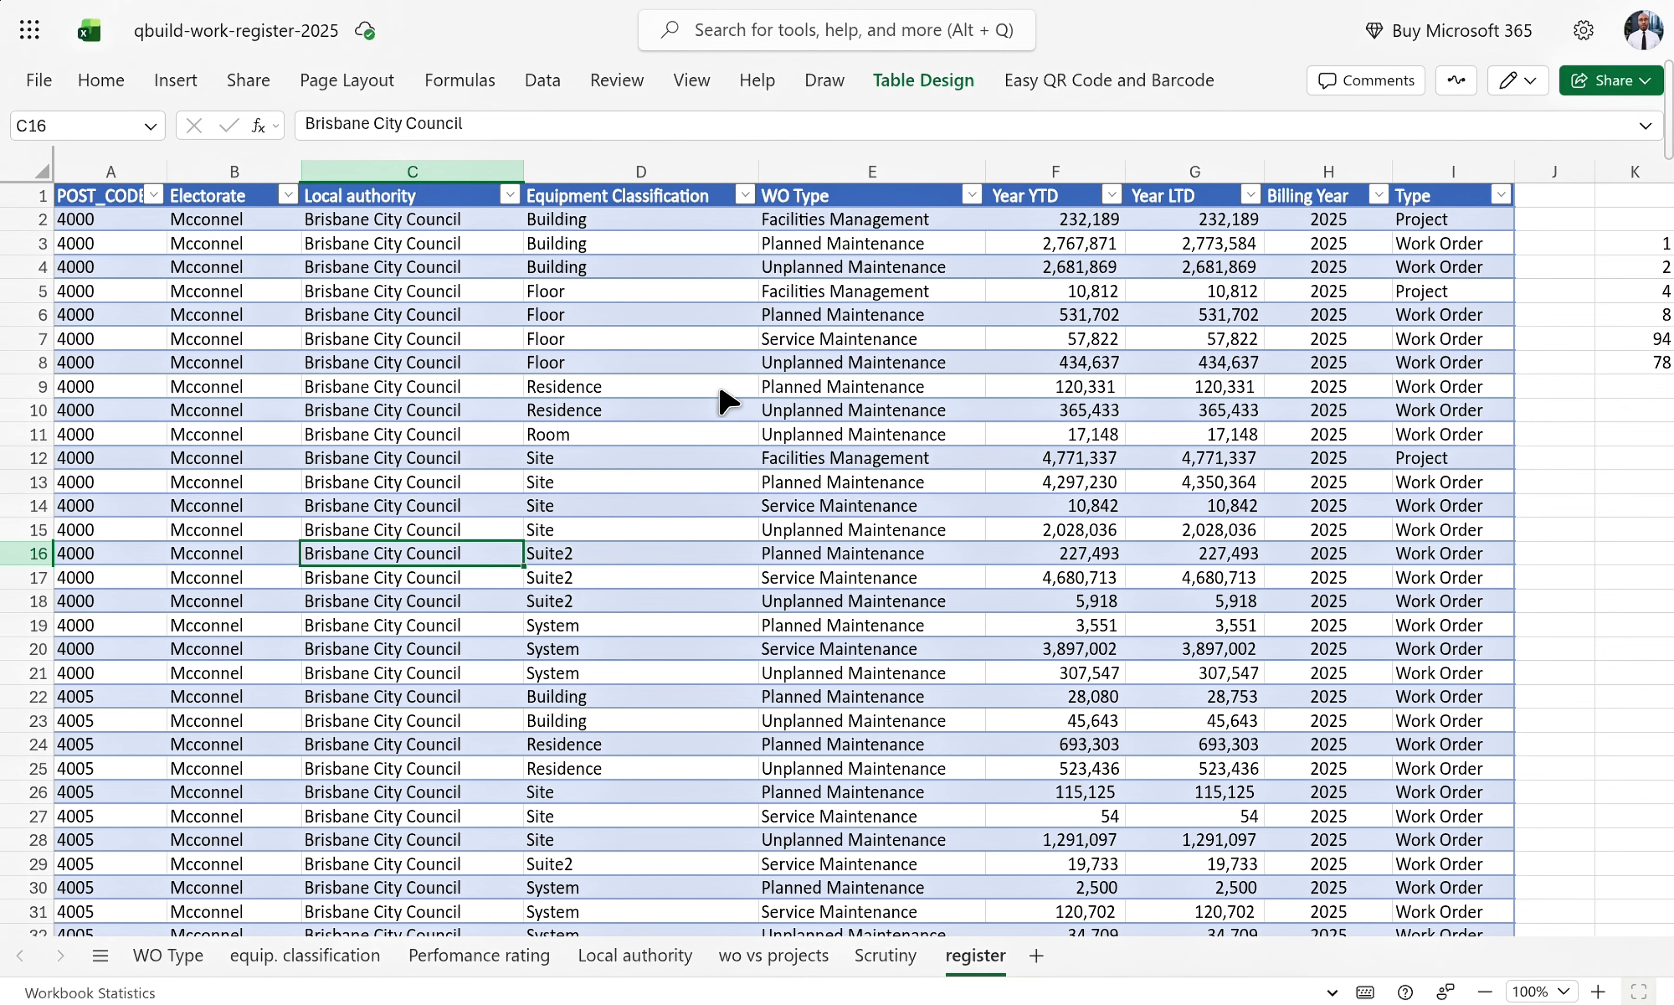
click(653, 436)
click(671, 388)
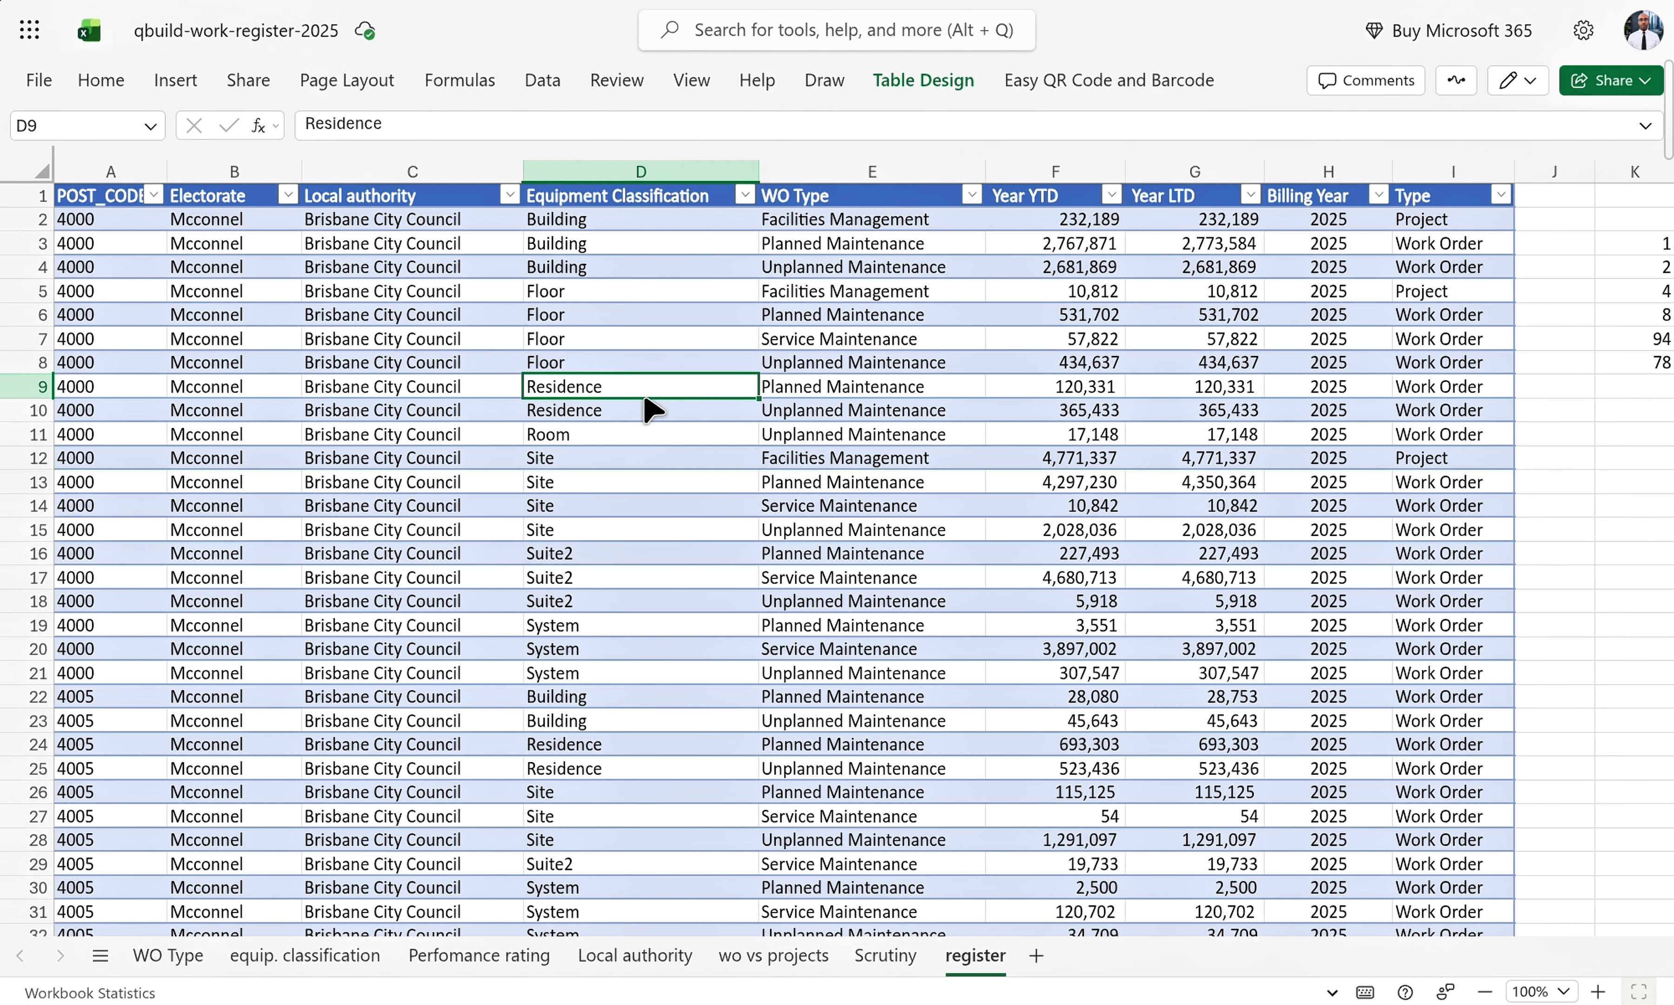
- Look at the pivot table on the WO Type sheet and return to the register sheet
click(176, 79)
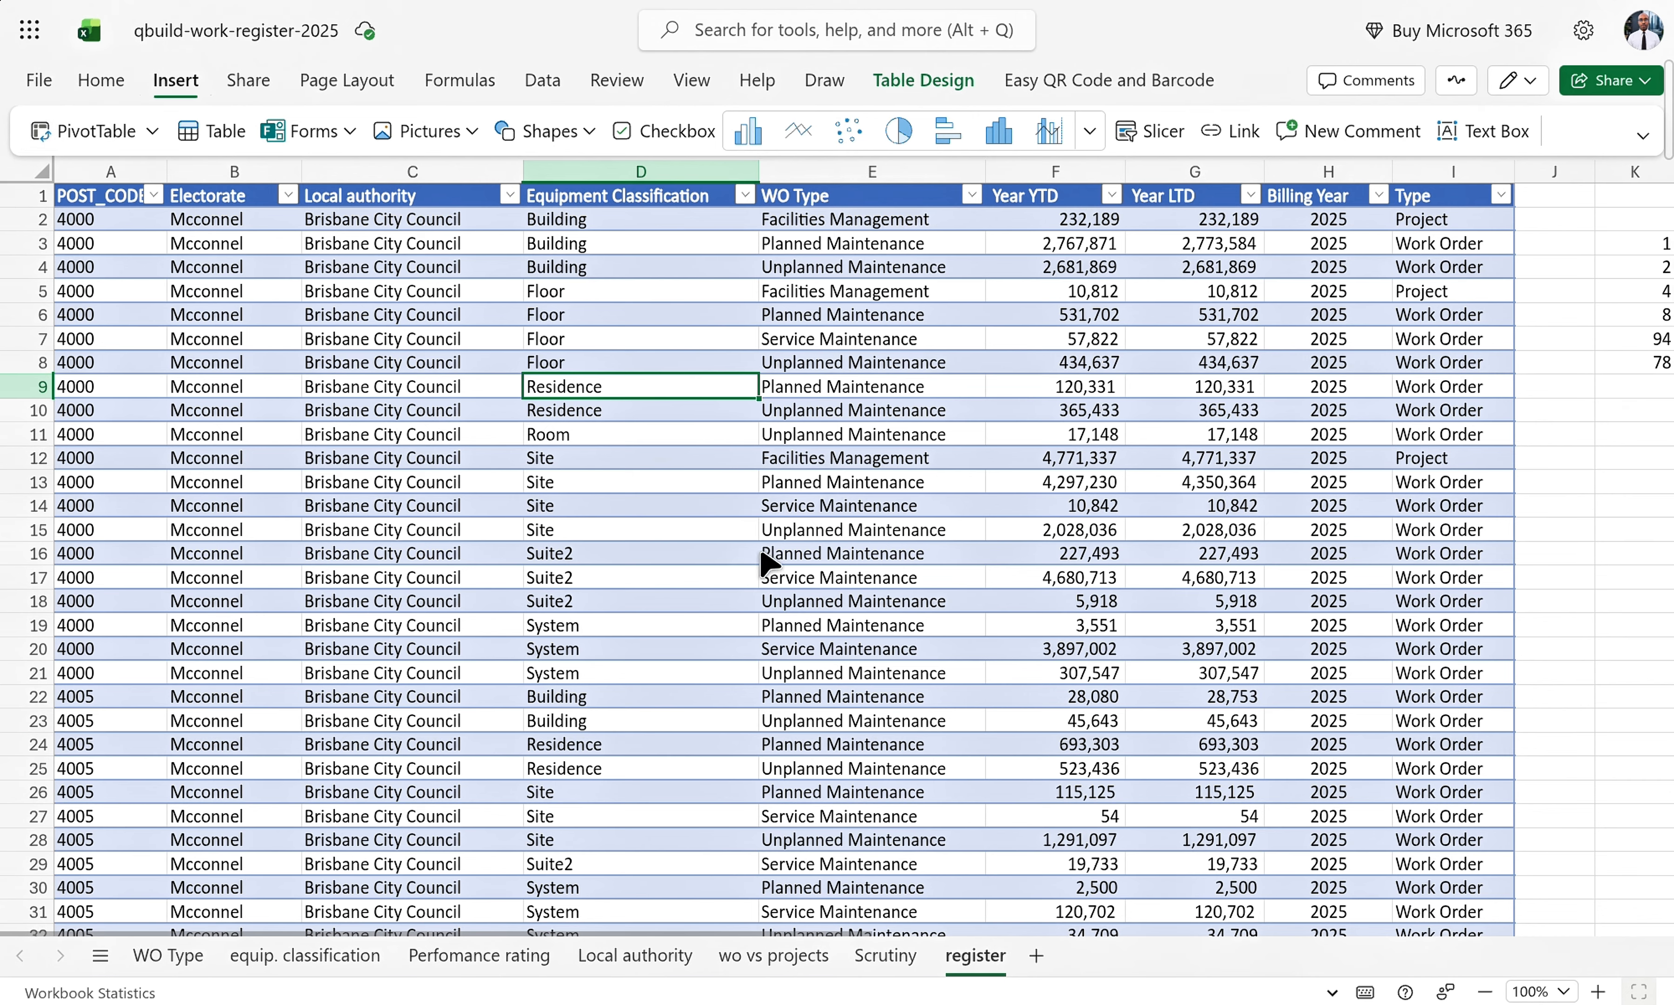
click(190, 962)
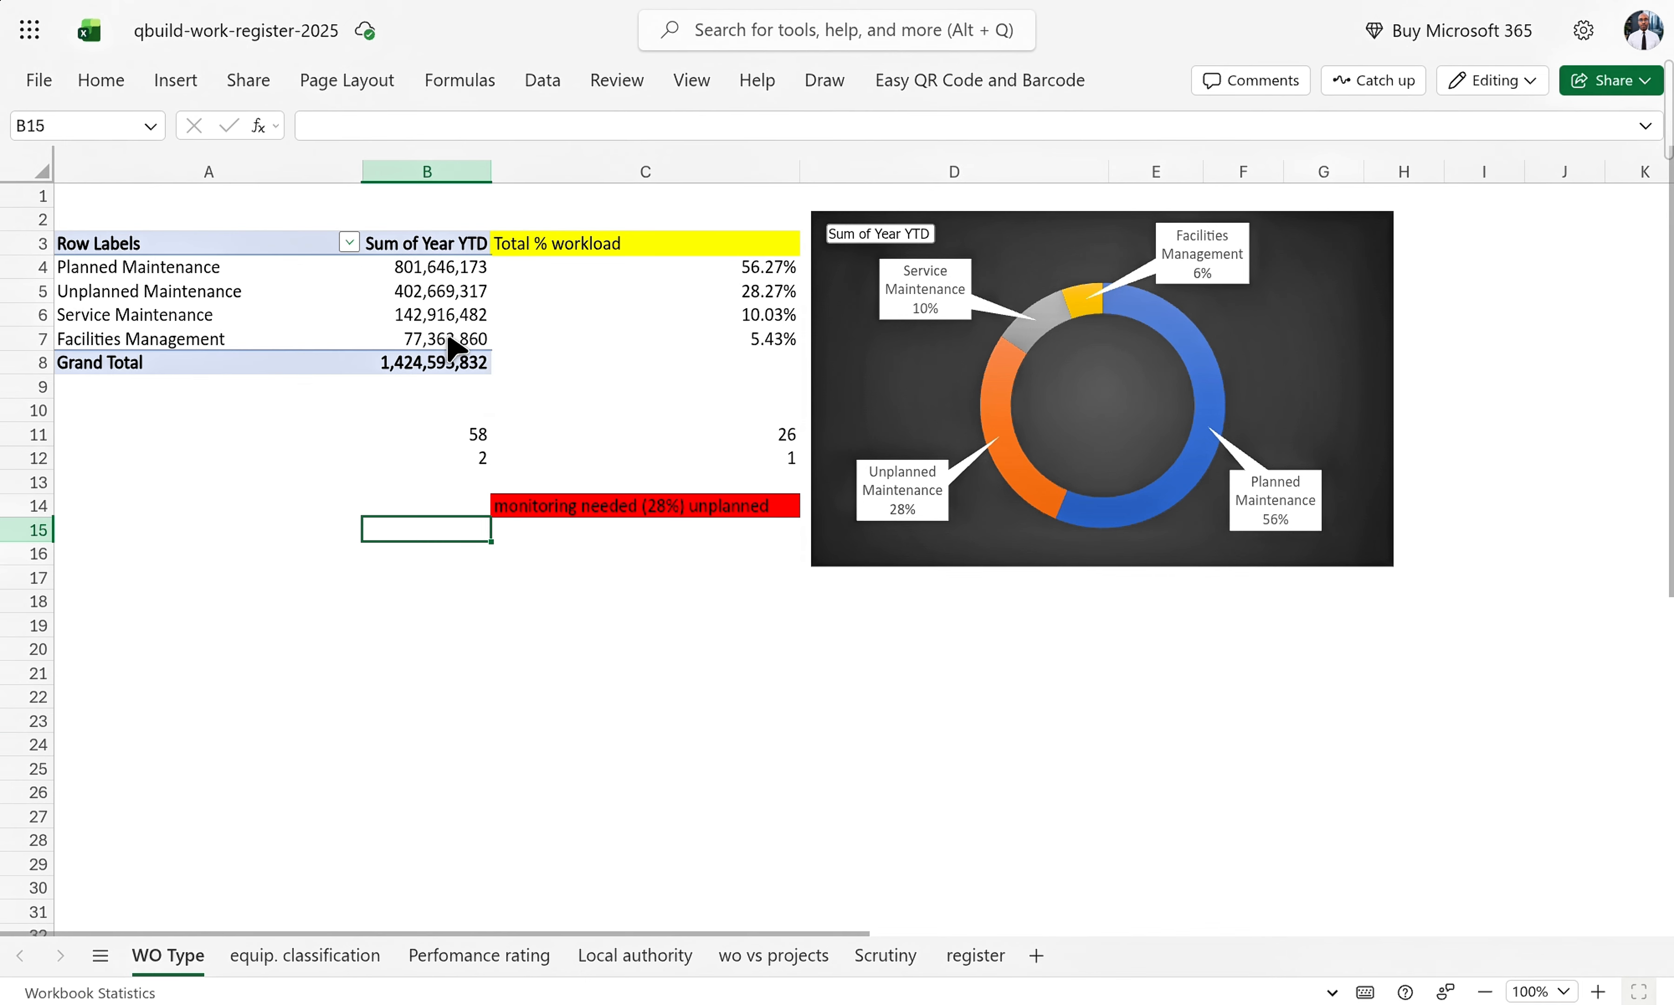
click(977, 956)
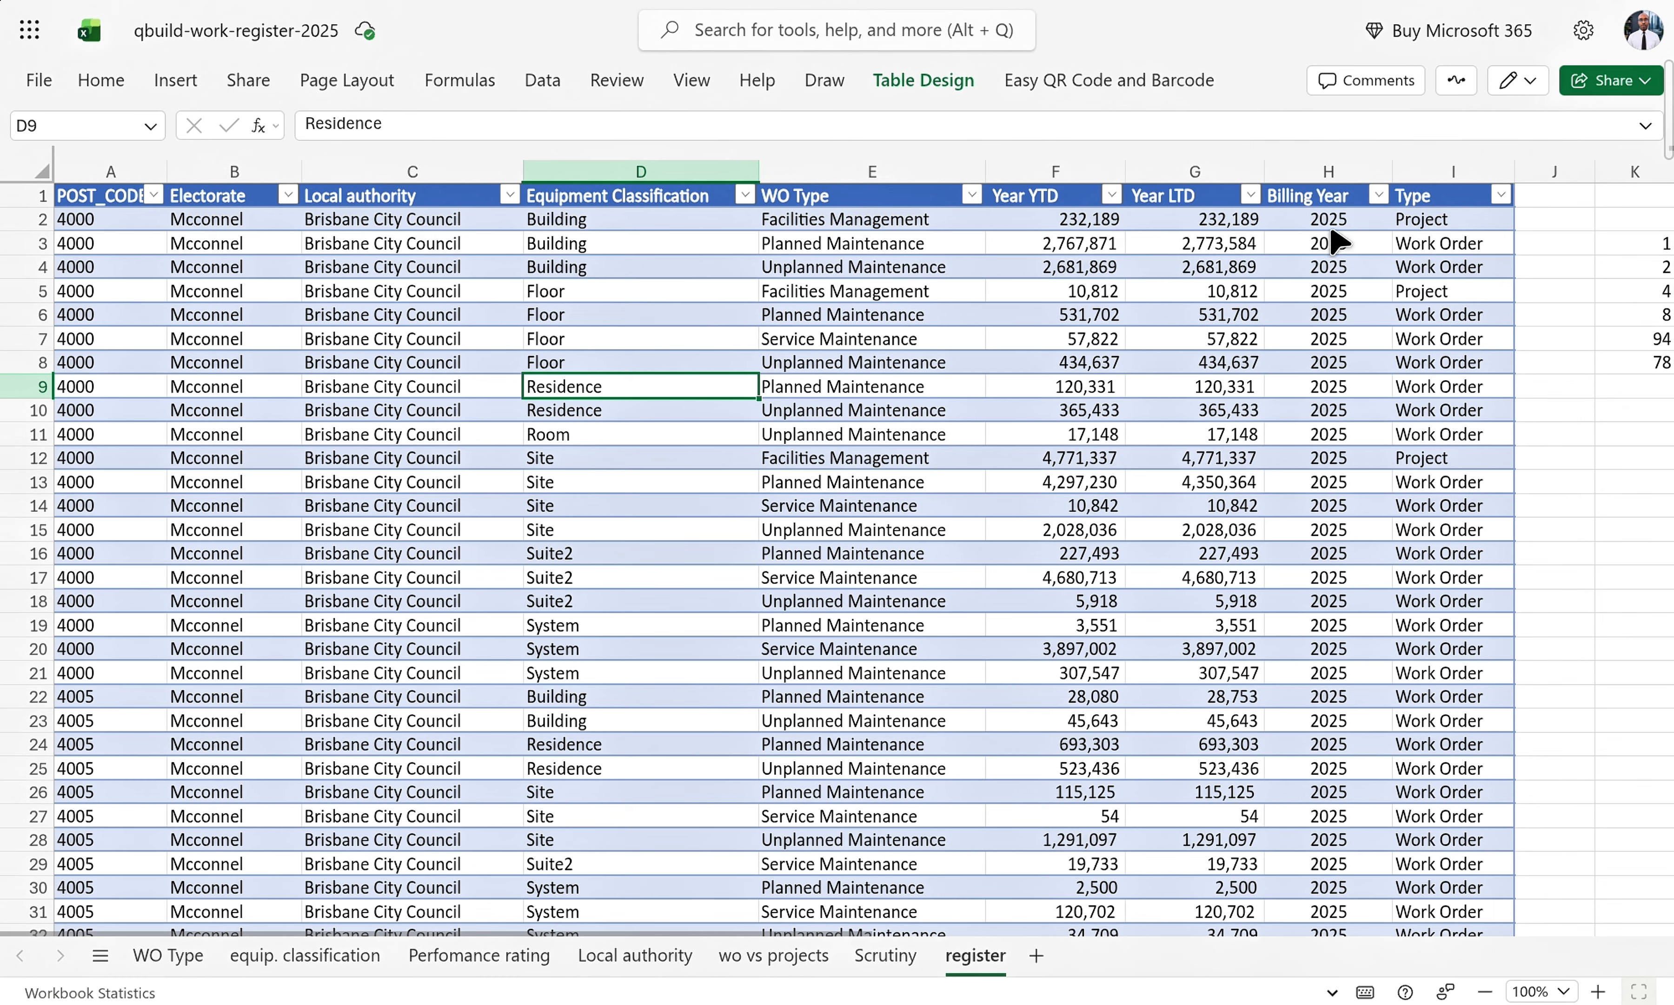
- Inspect the Billing Year, Year YTD and Year LTD columns of the register, comparing the YTD and LTD sums
click(1328, 172)
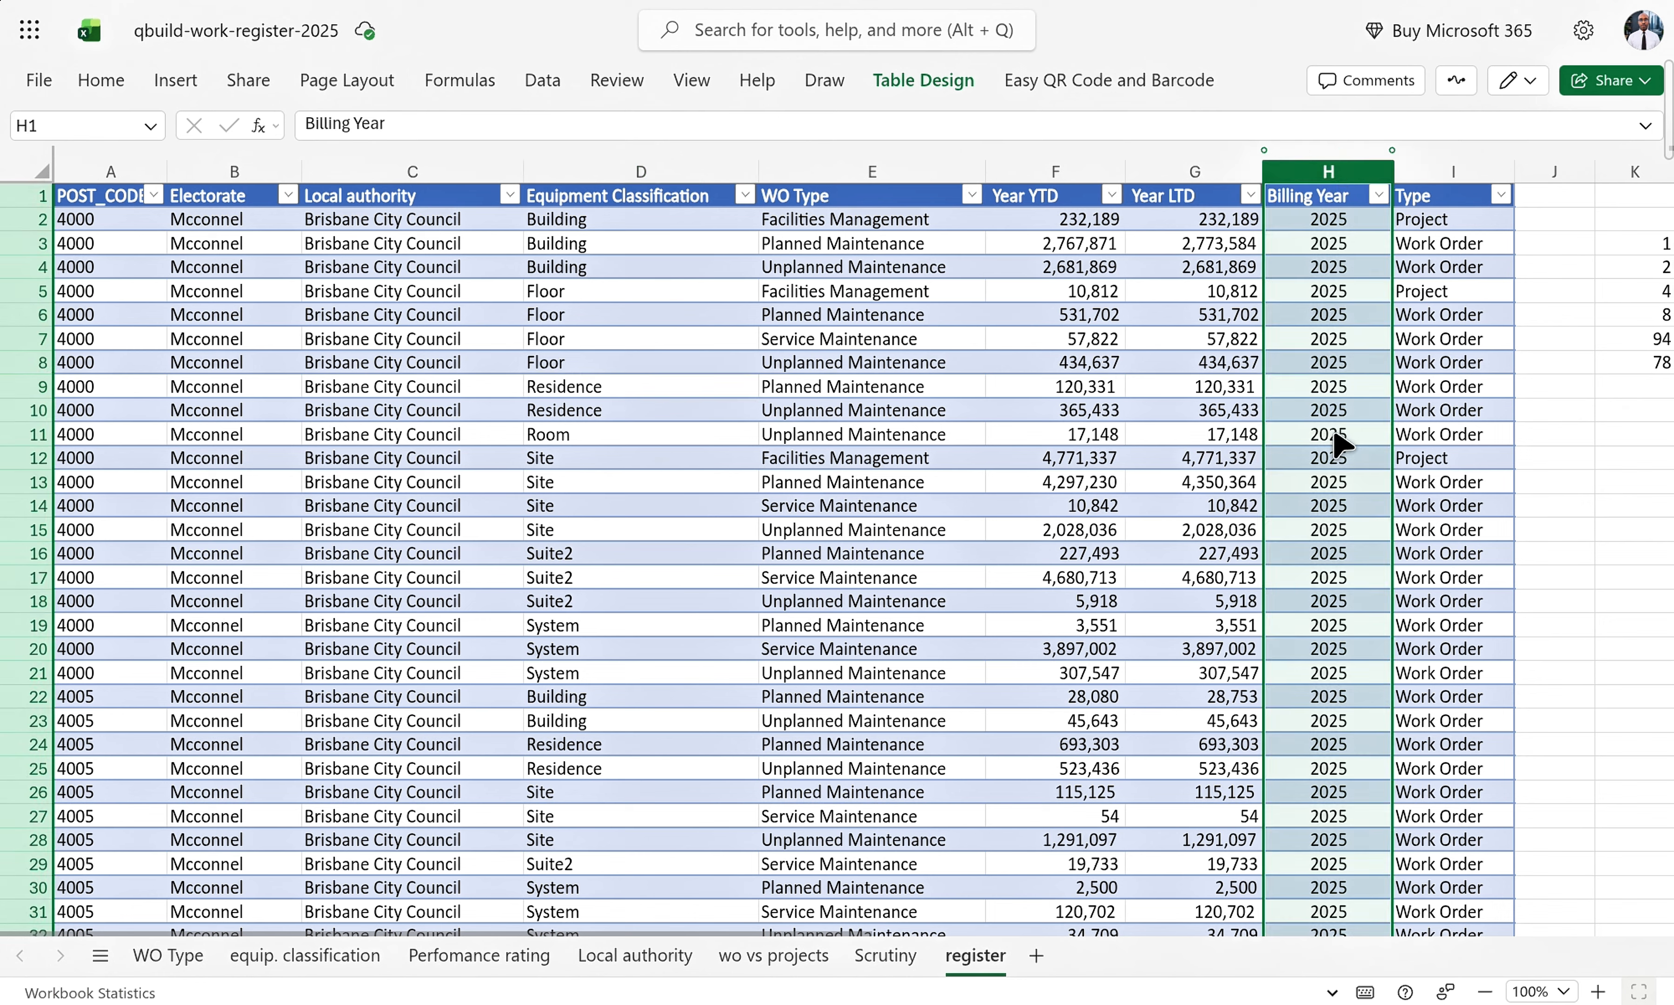
click(1070, 201)
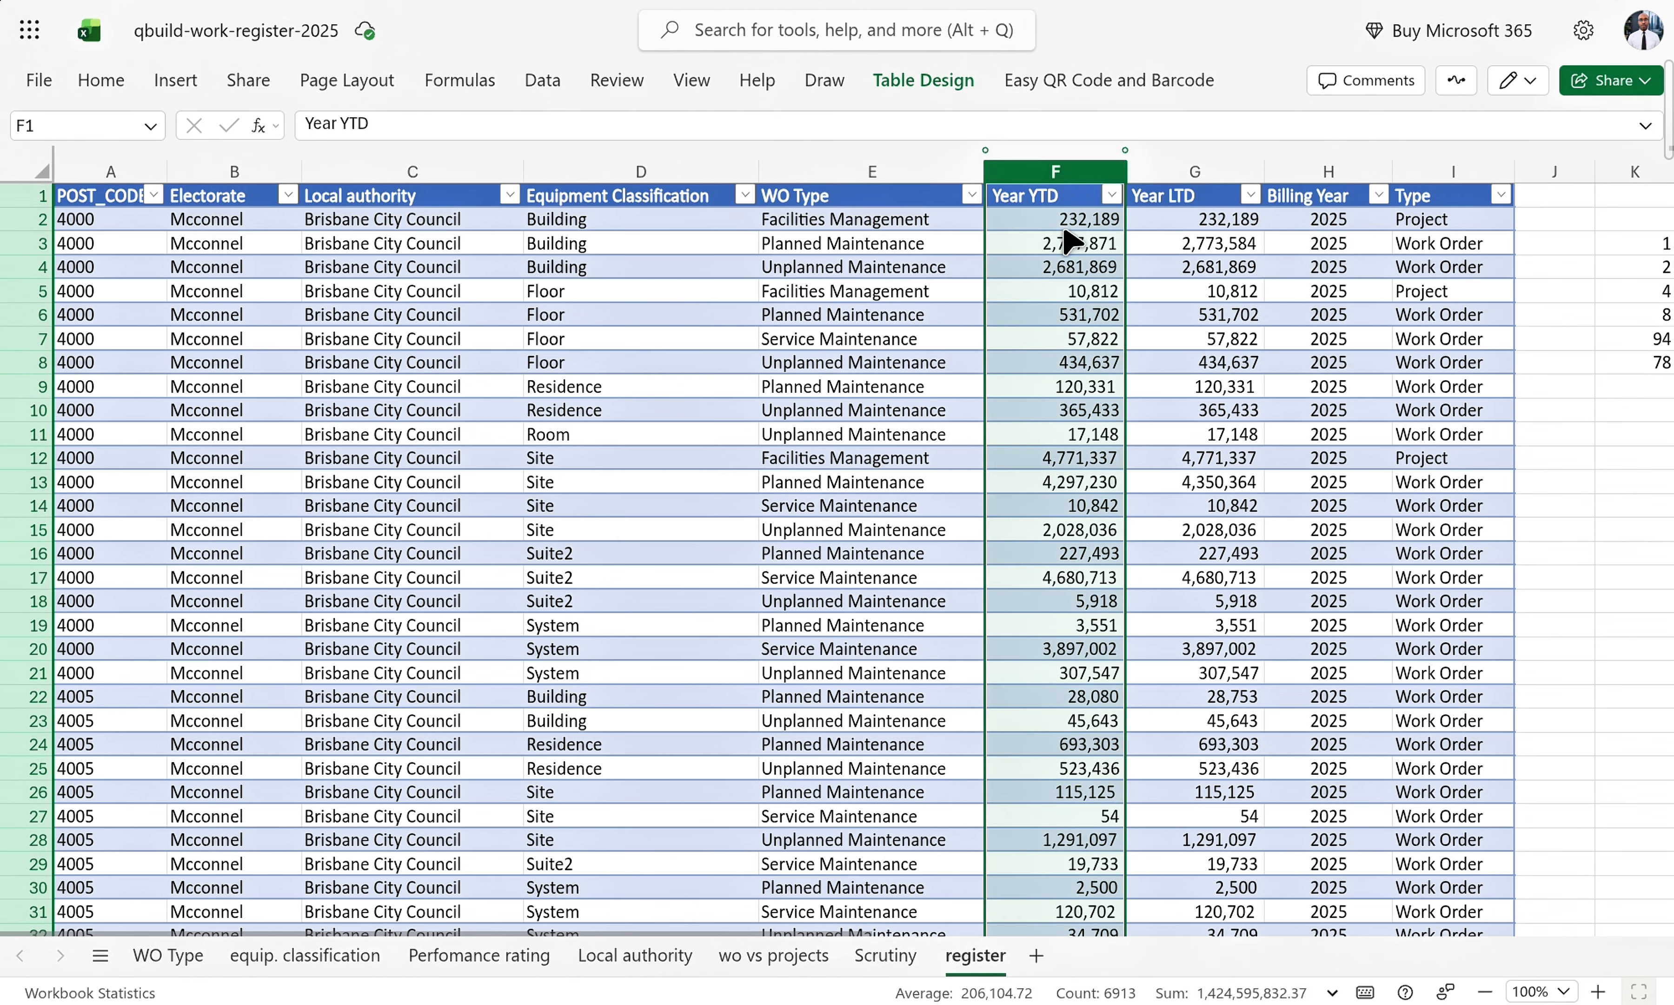
click(1196, 174)
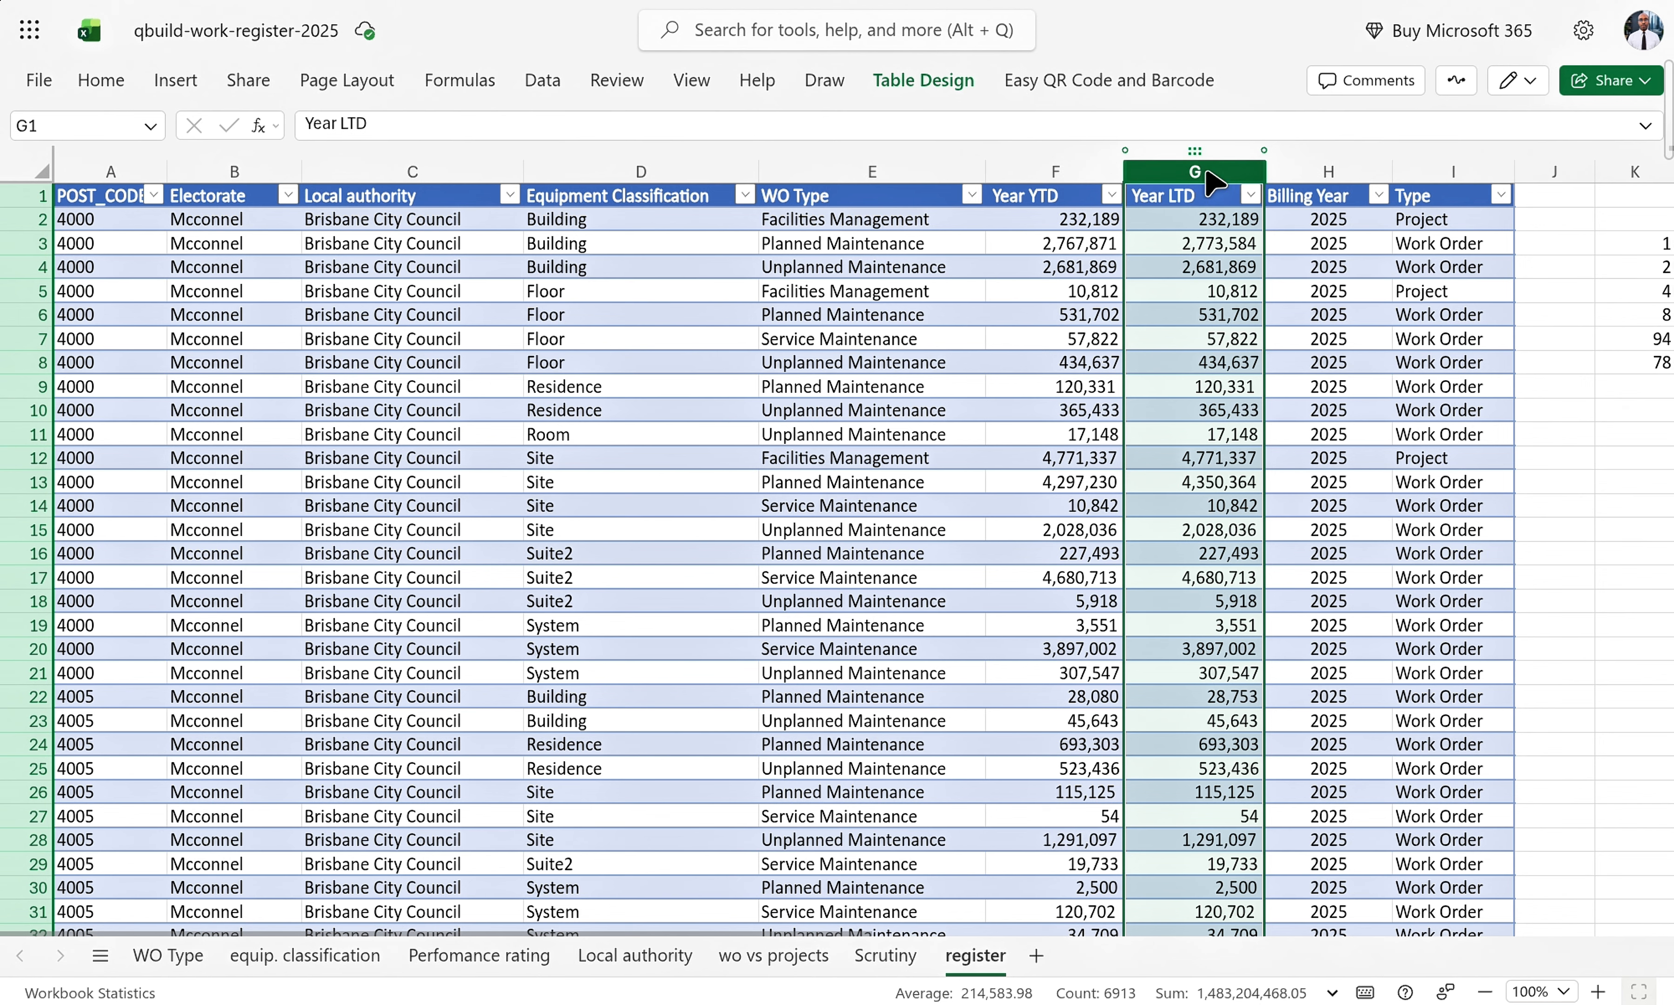
click(1055, 171)
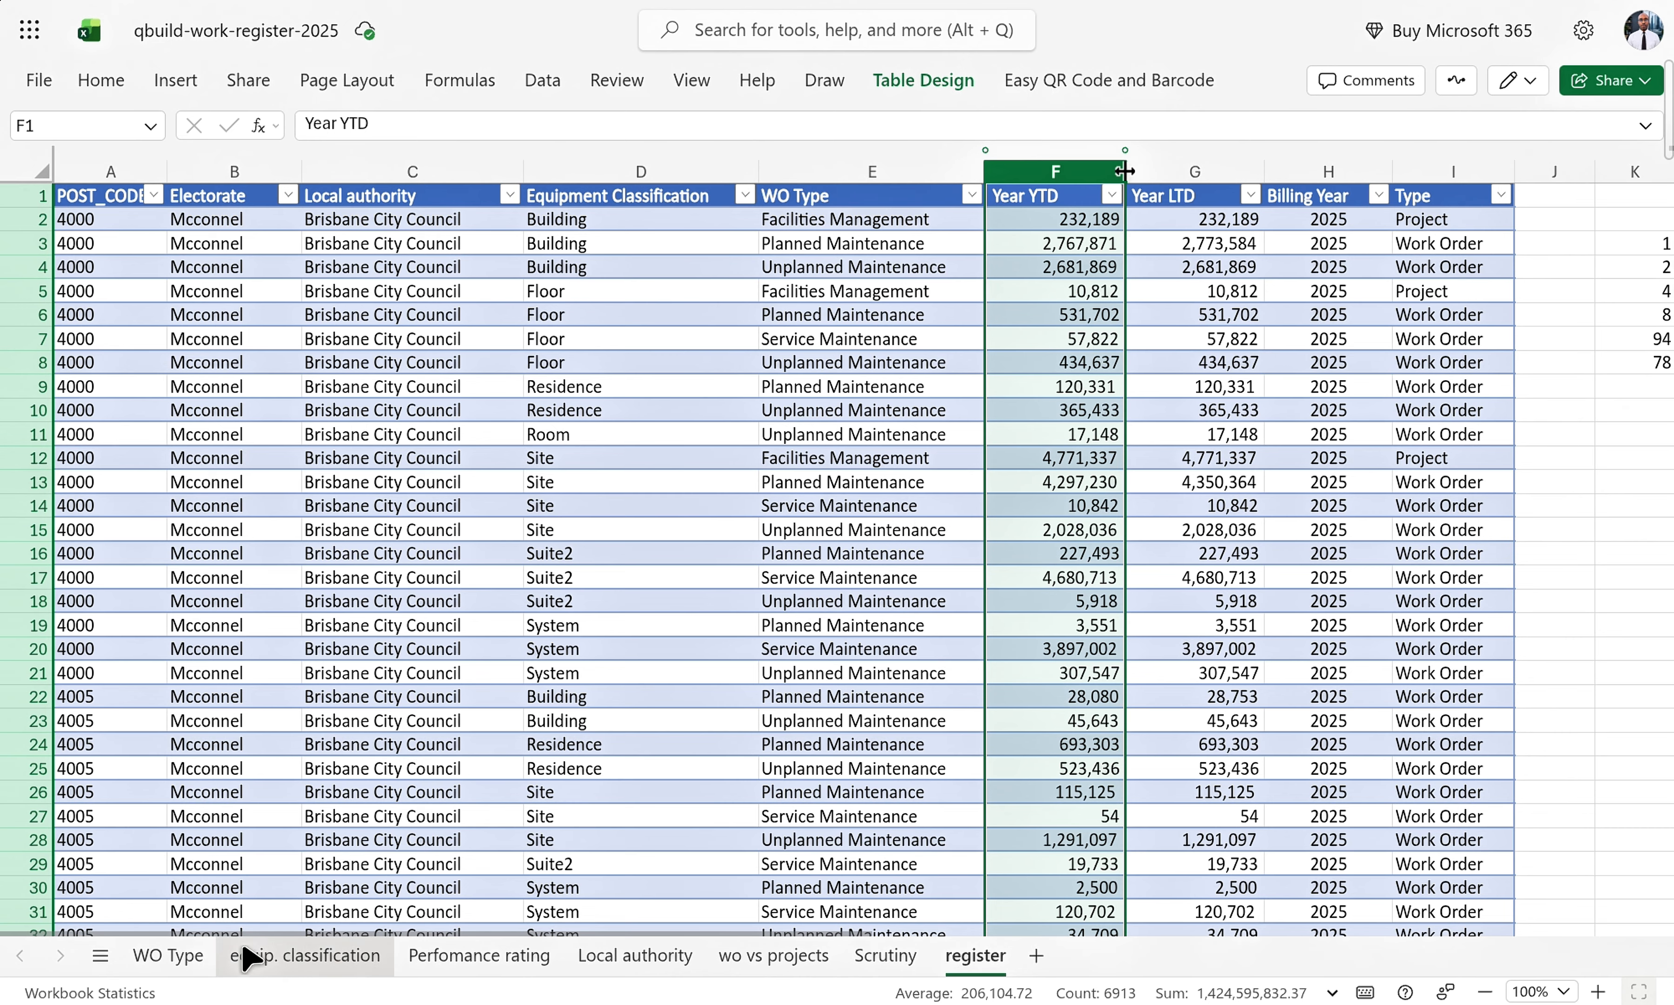
- Examine the WO Type sheet's pivot table, checking the Planned Maintenance, Service Maintenance and Facilities Management rows and their Year YTD sums
click(197, 958)
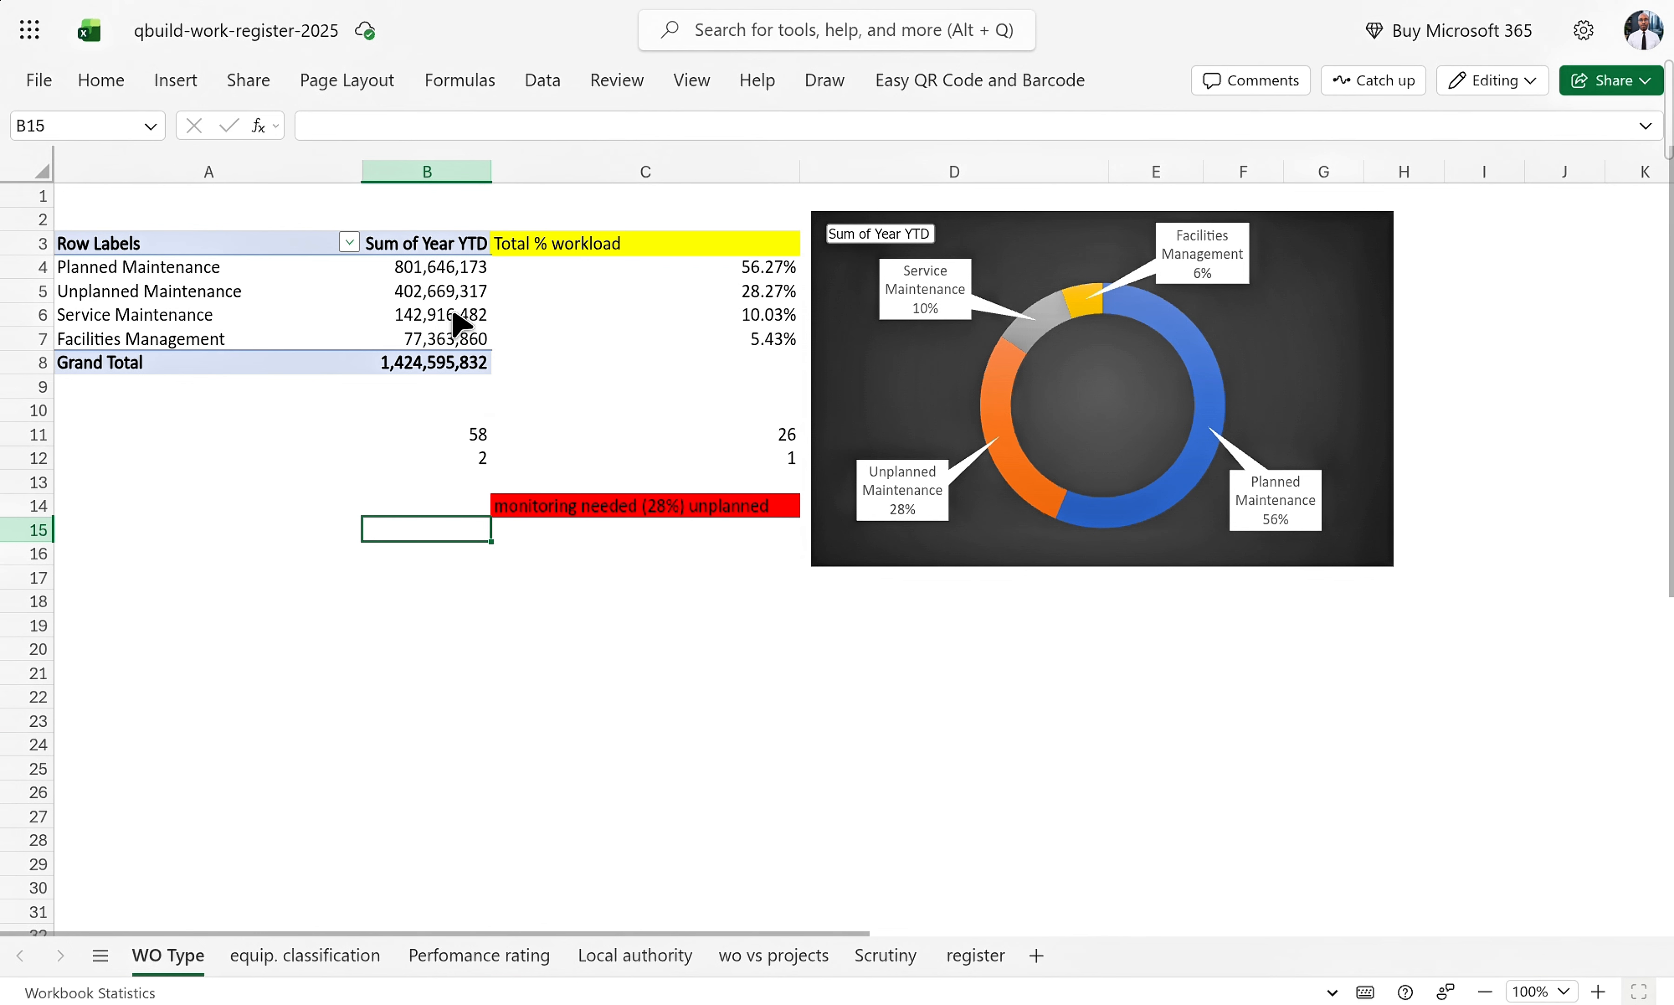
click(207, 276)
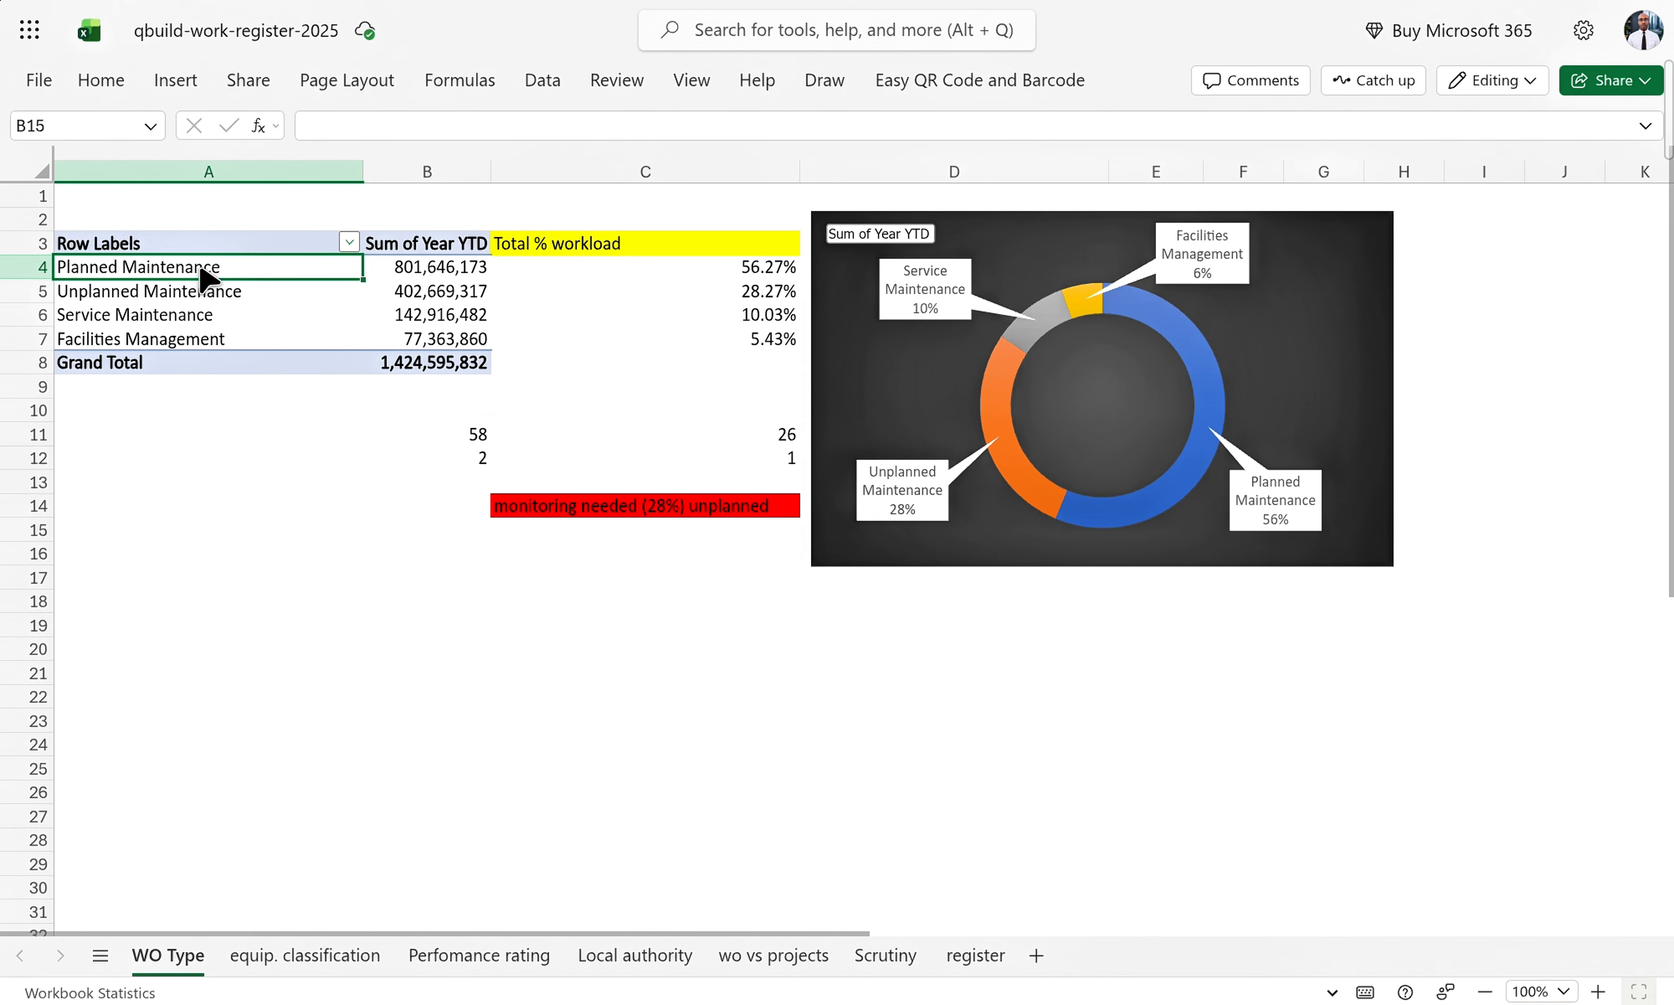
click(457, 277)
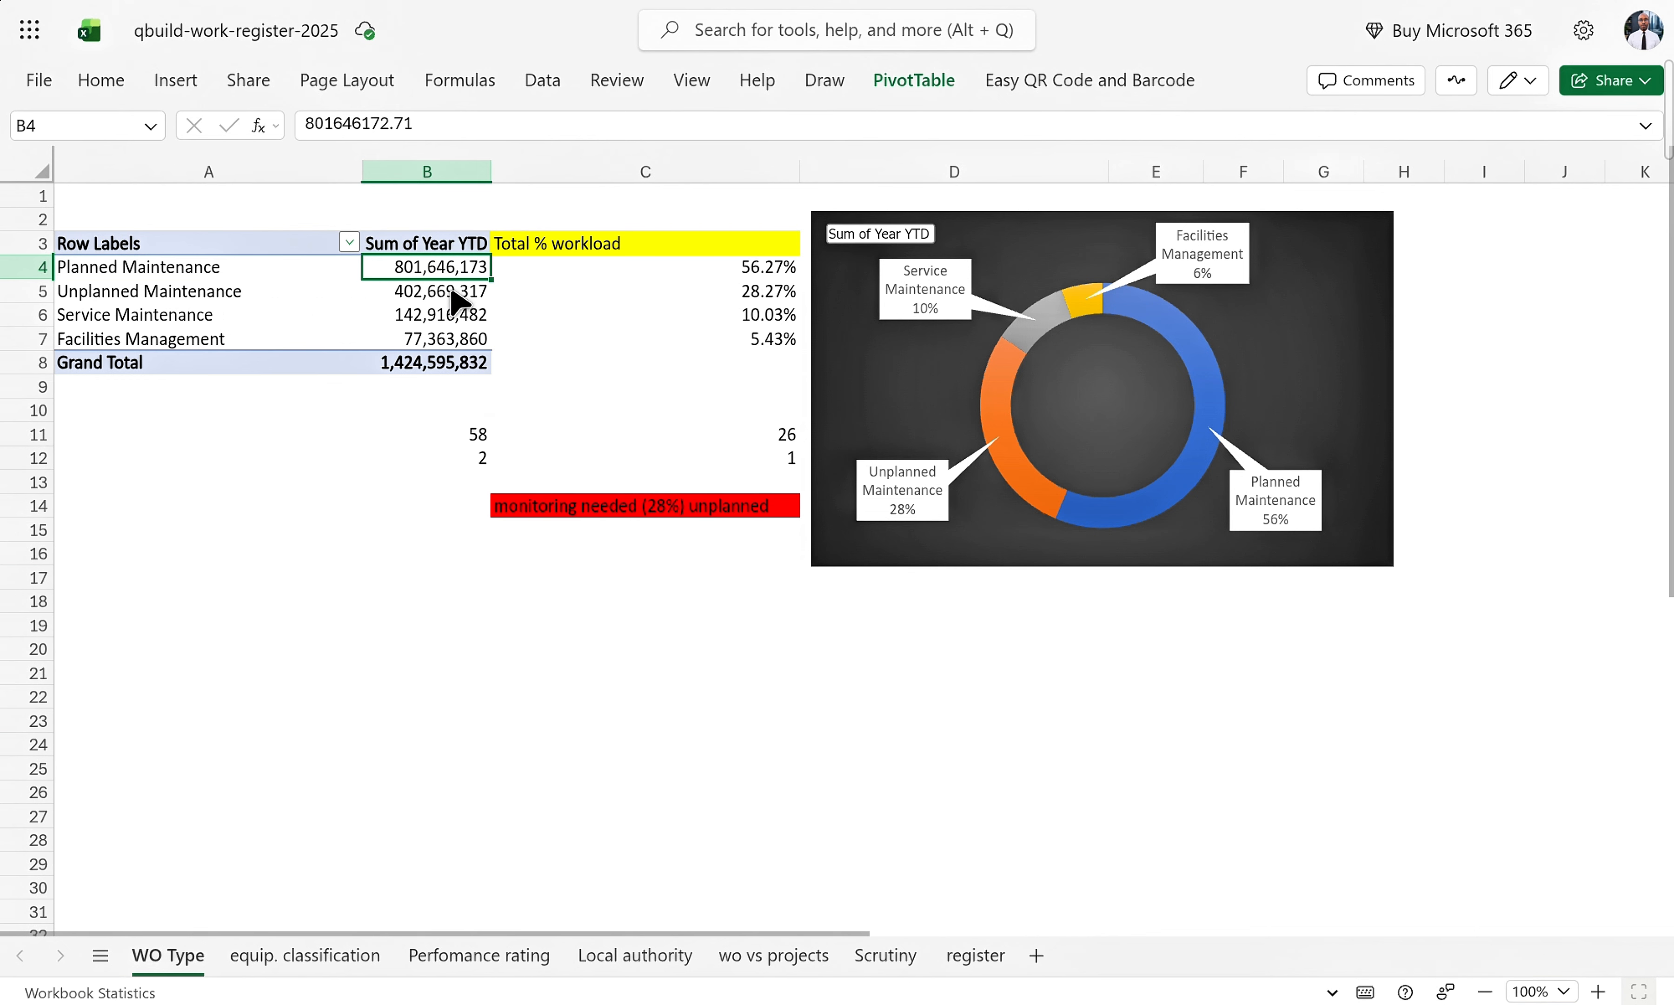
click(158, 315)
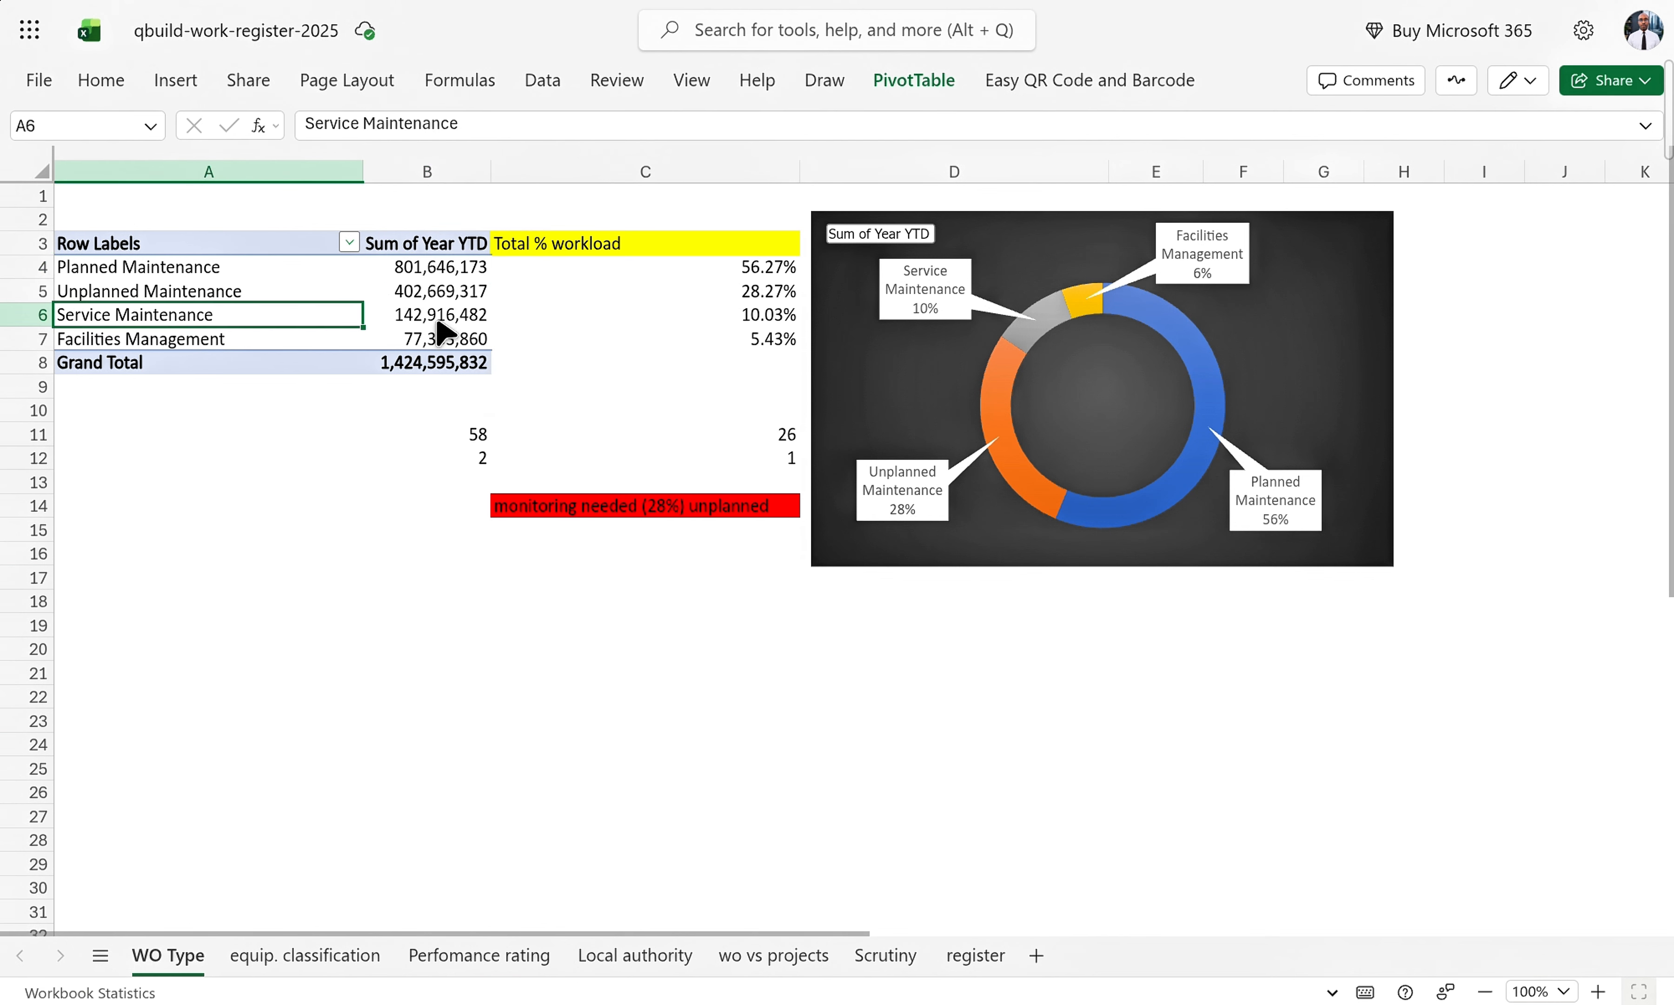
click(248, 350)
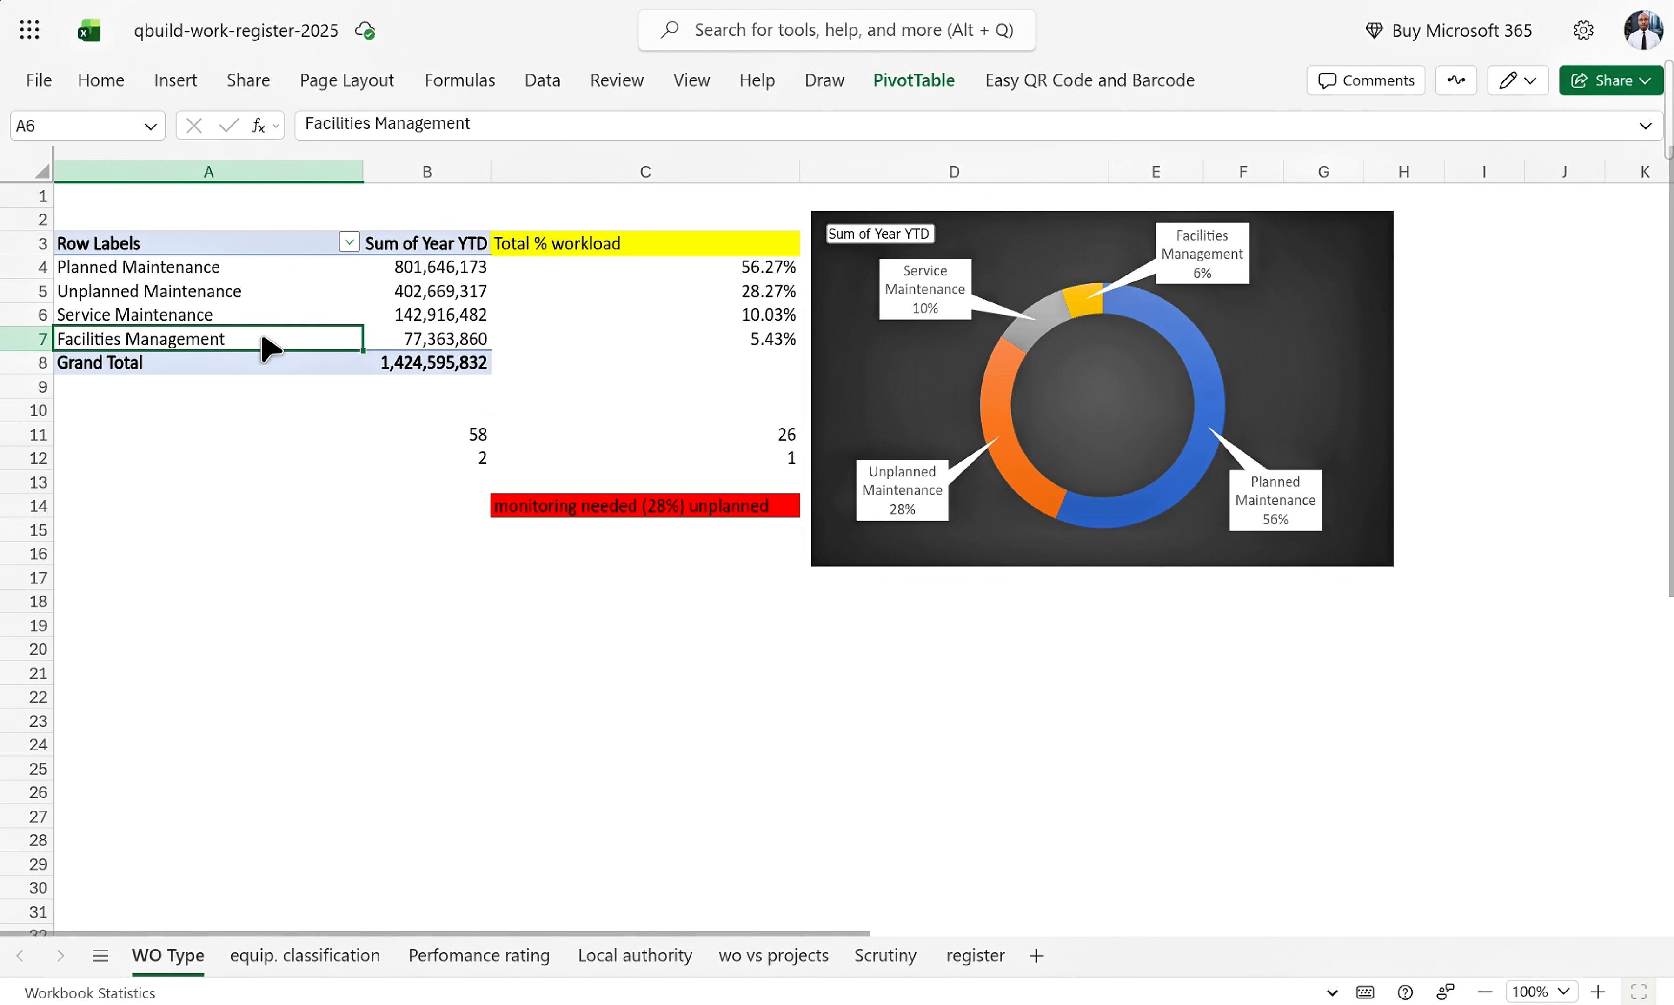
click(454, 345)
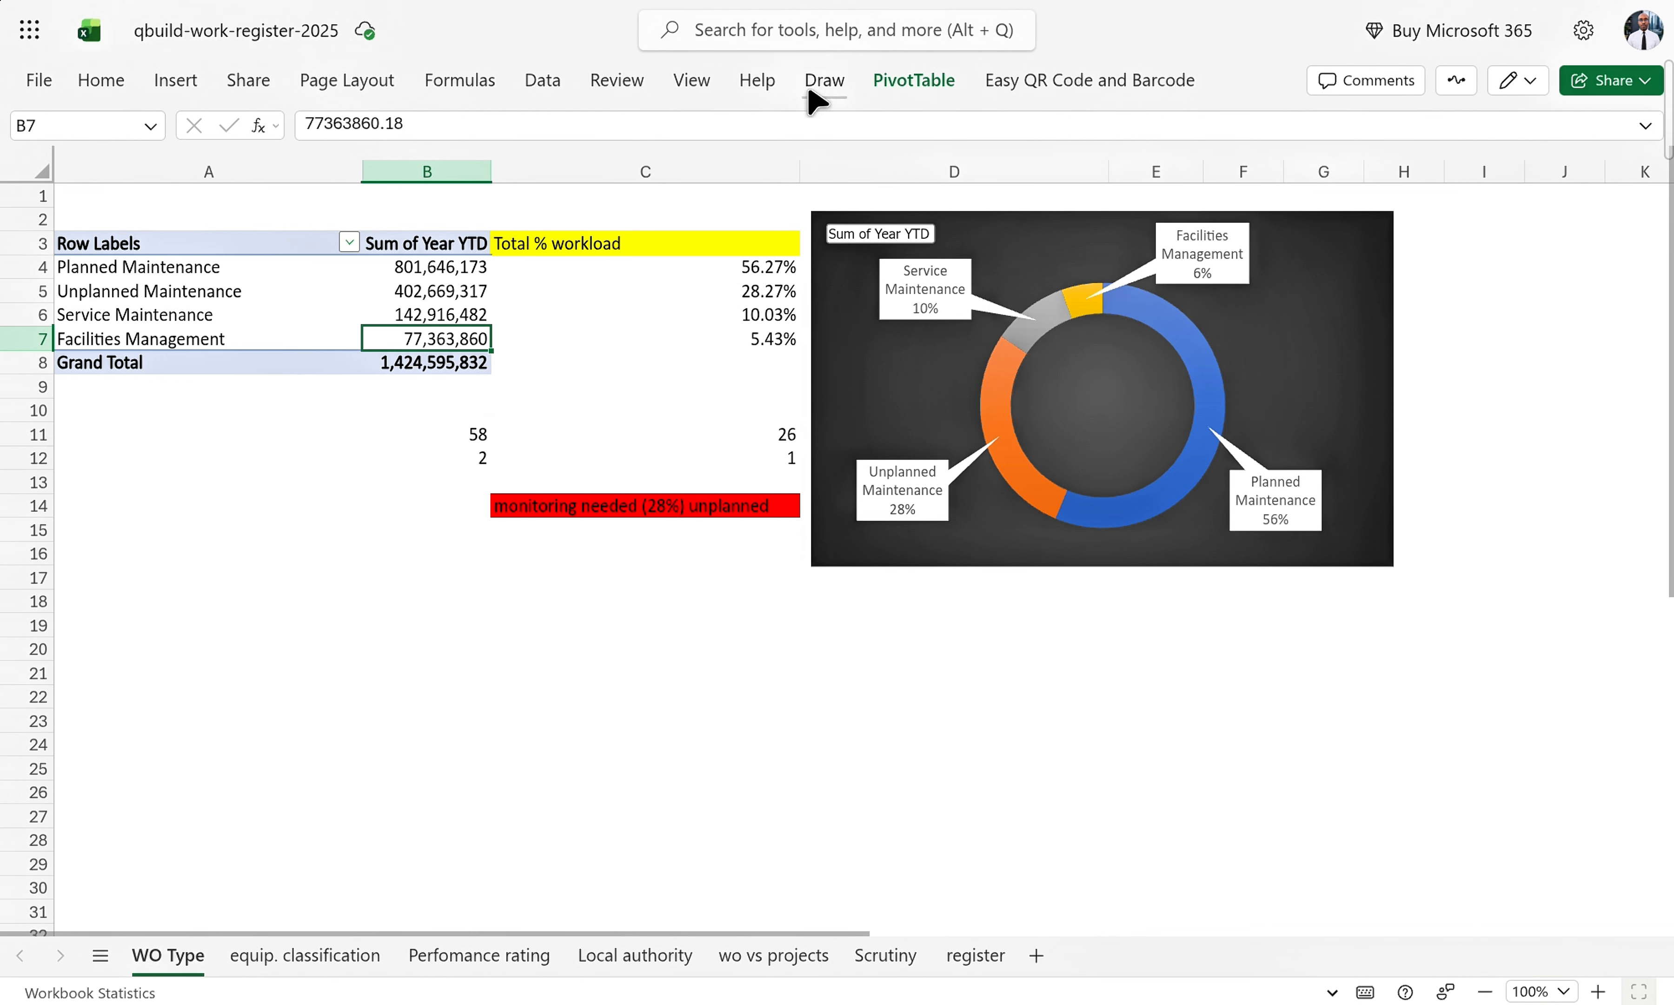
- Look through the available chart types and select the existing doughnut chart beside the pivot table
click(176, 80)
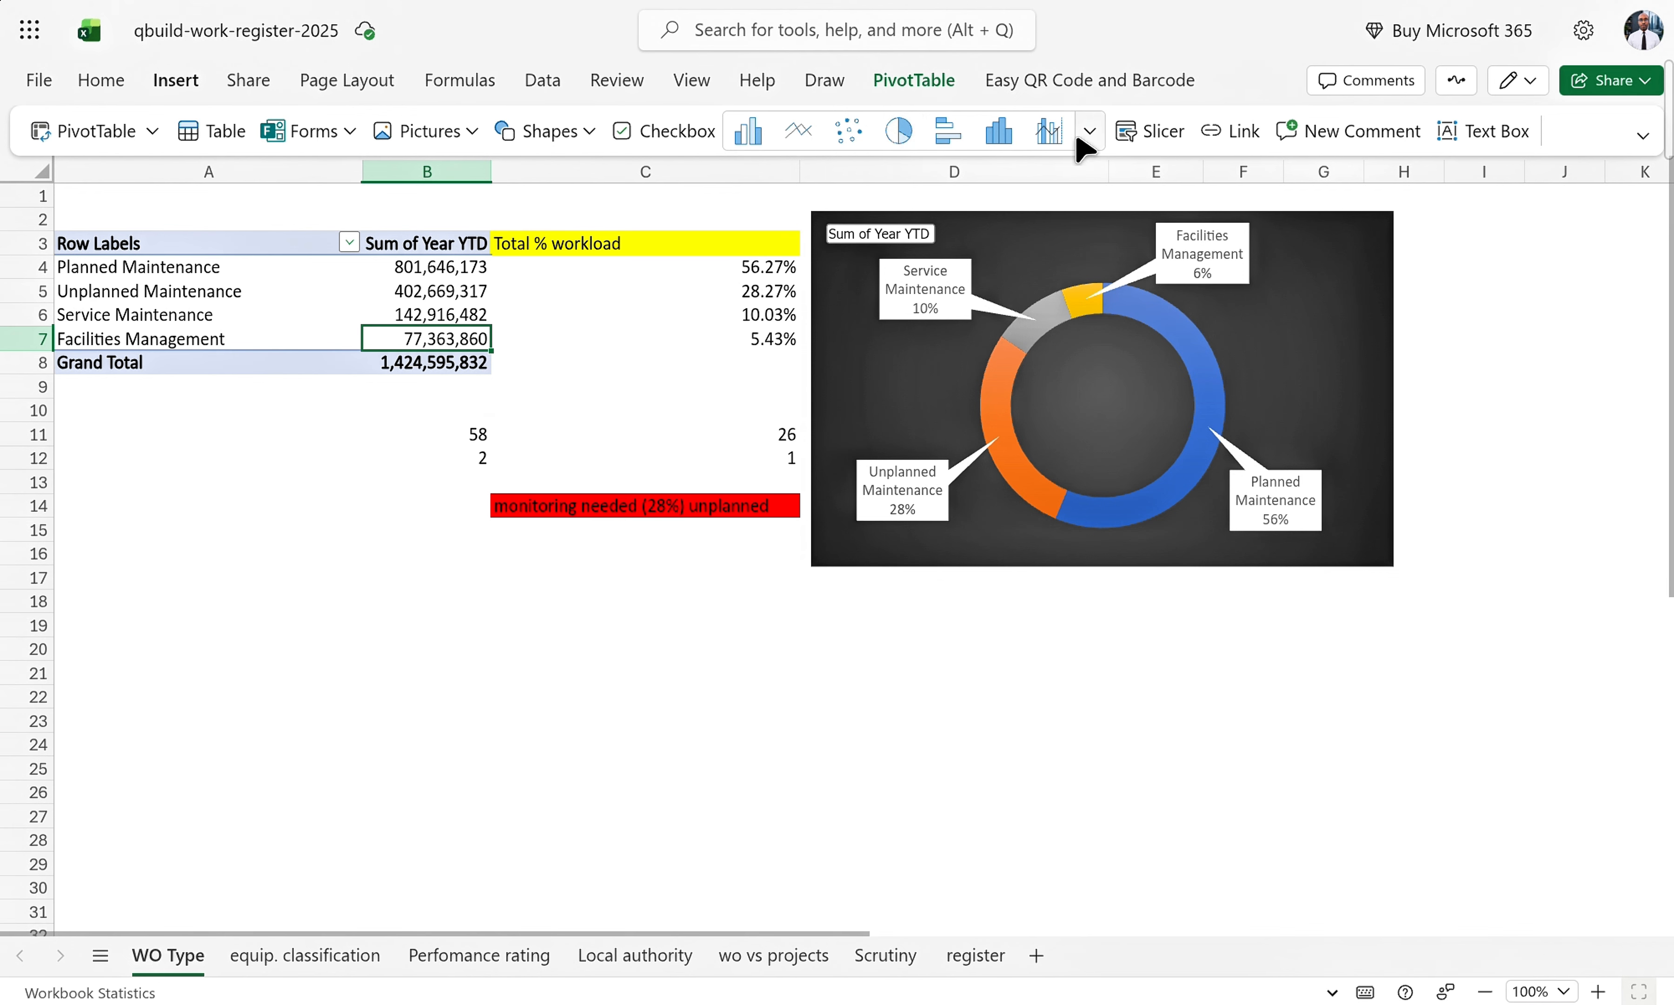
click(1090, 131)
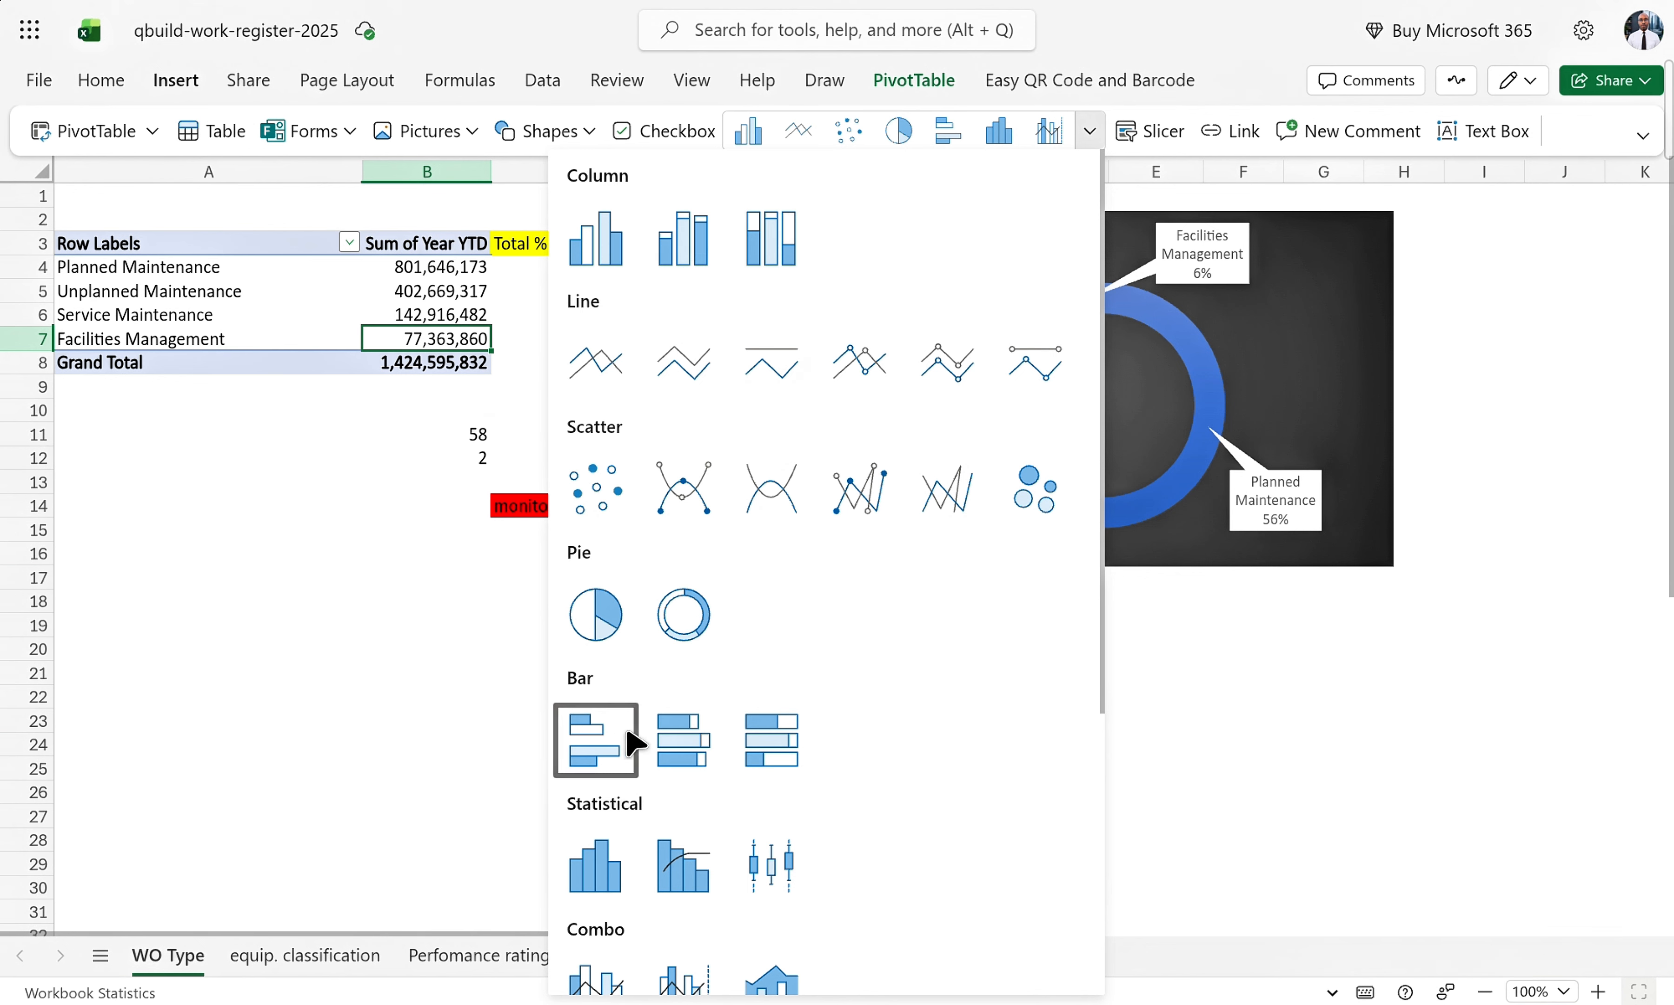
click(517, 708)
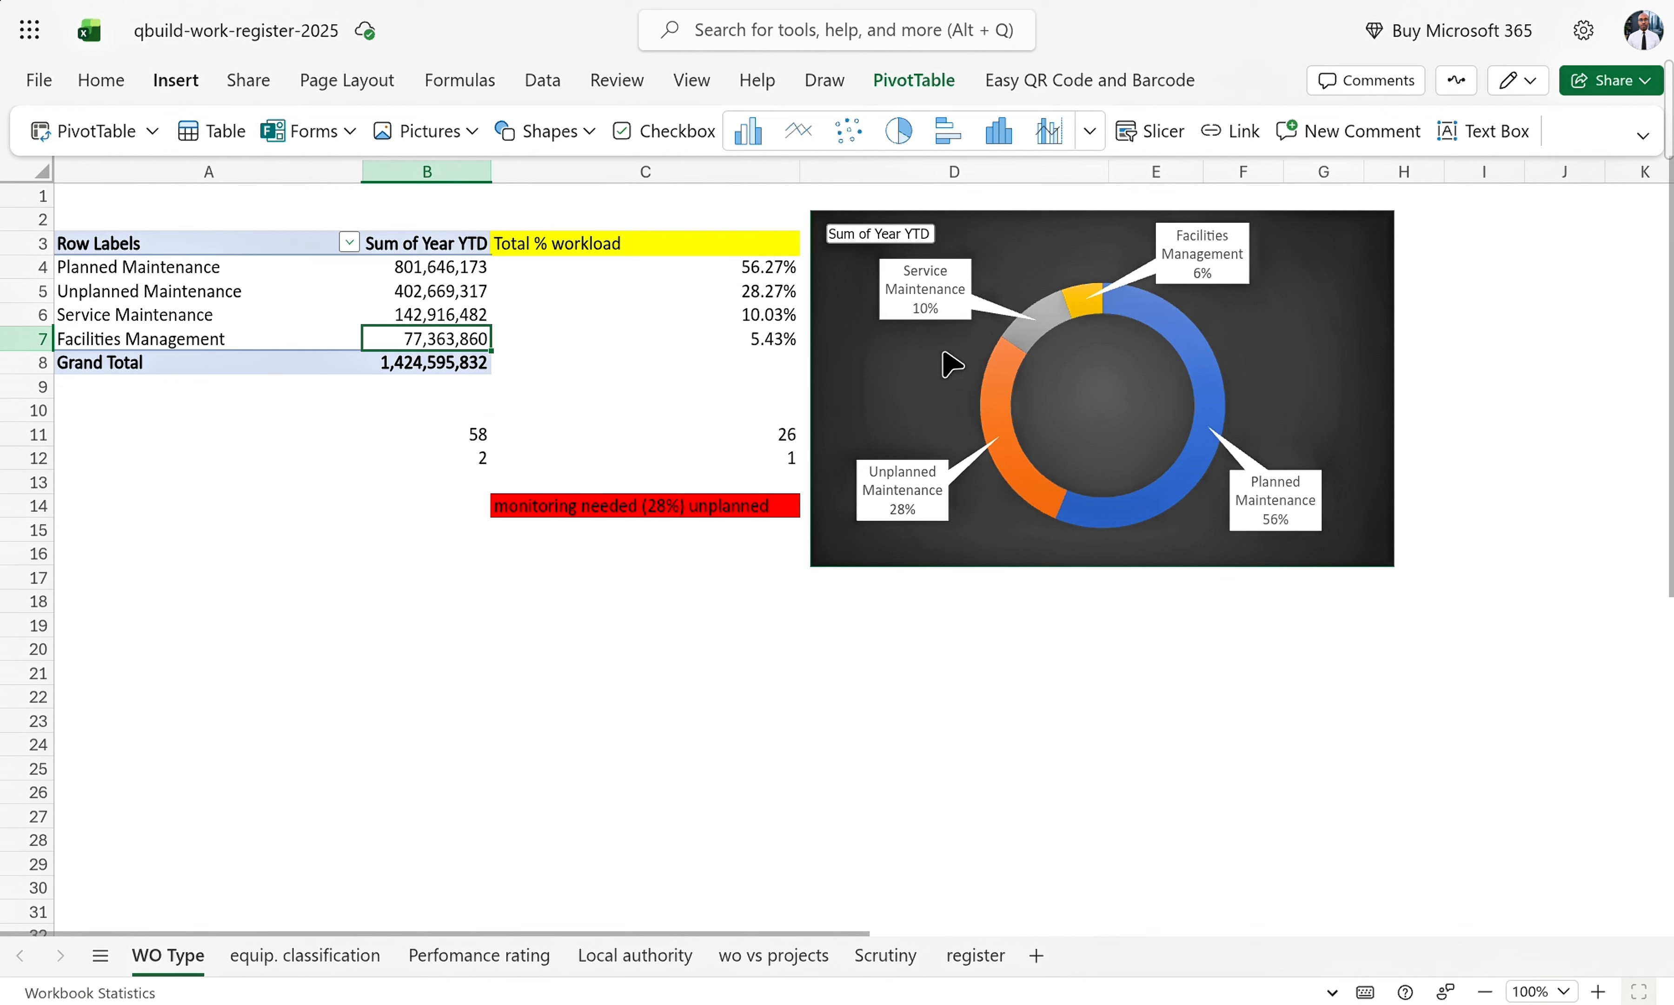
click(951, 363)
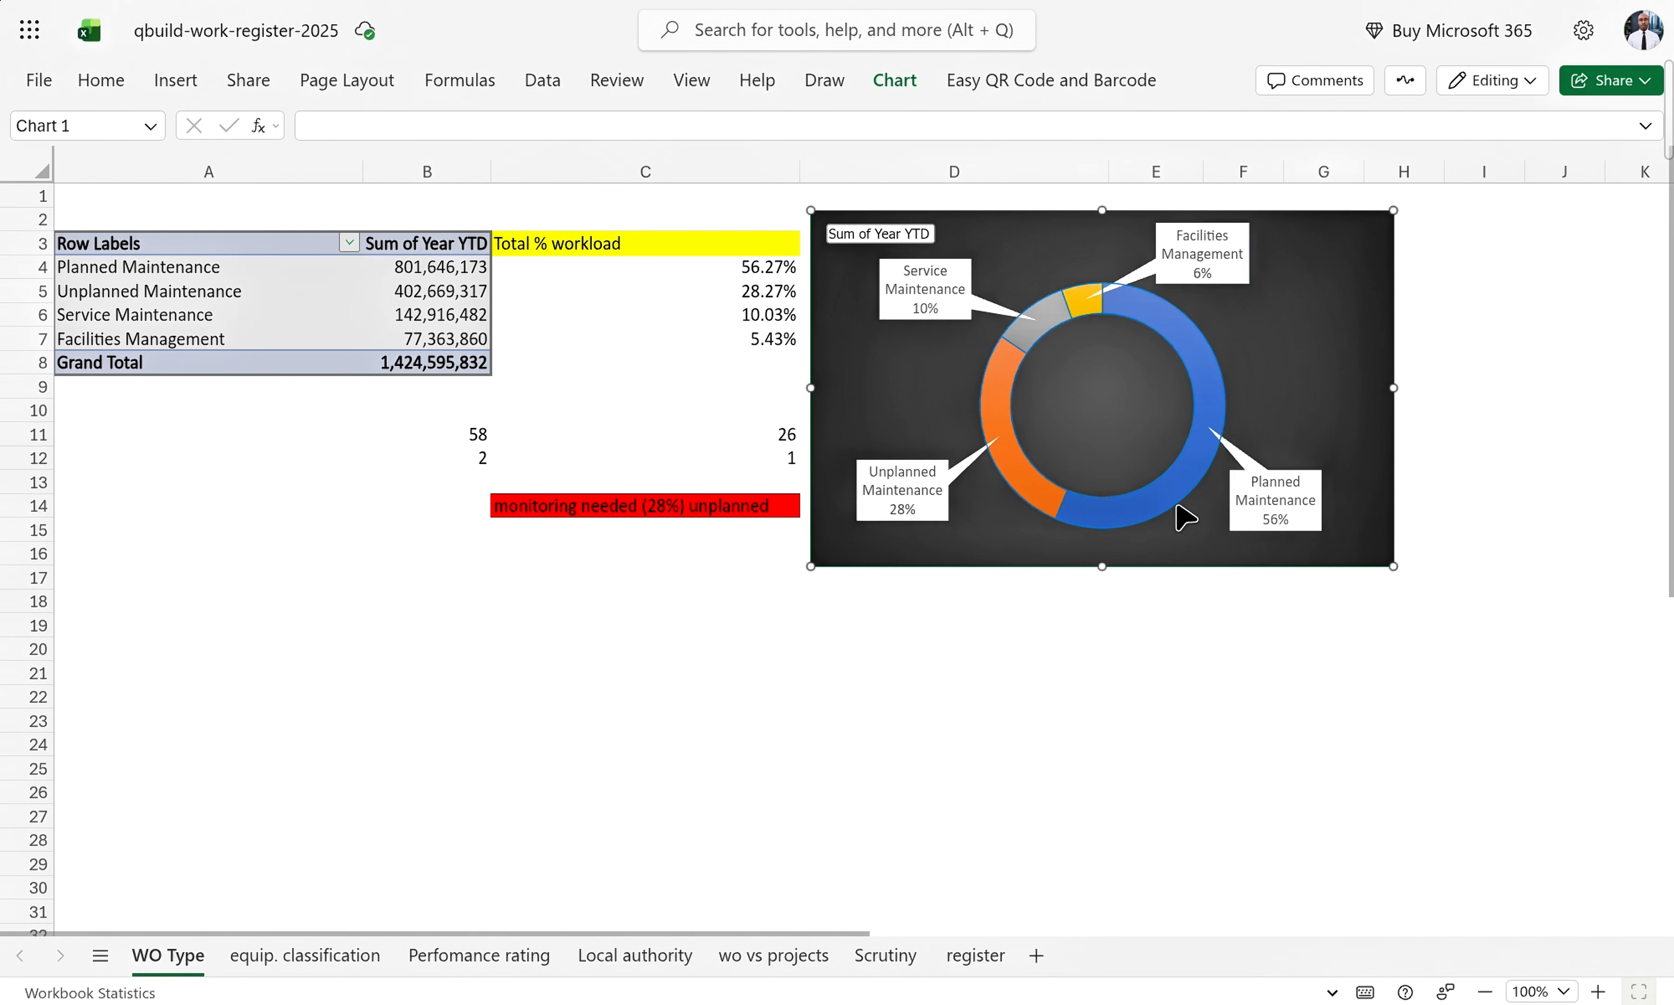
- Inspect the Total % workload formulas in C5 and C4 and check them against the Year YTD values and grand total
click(655, 294)
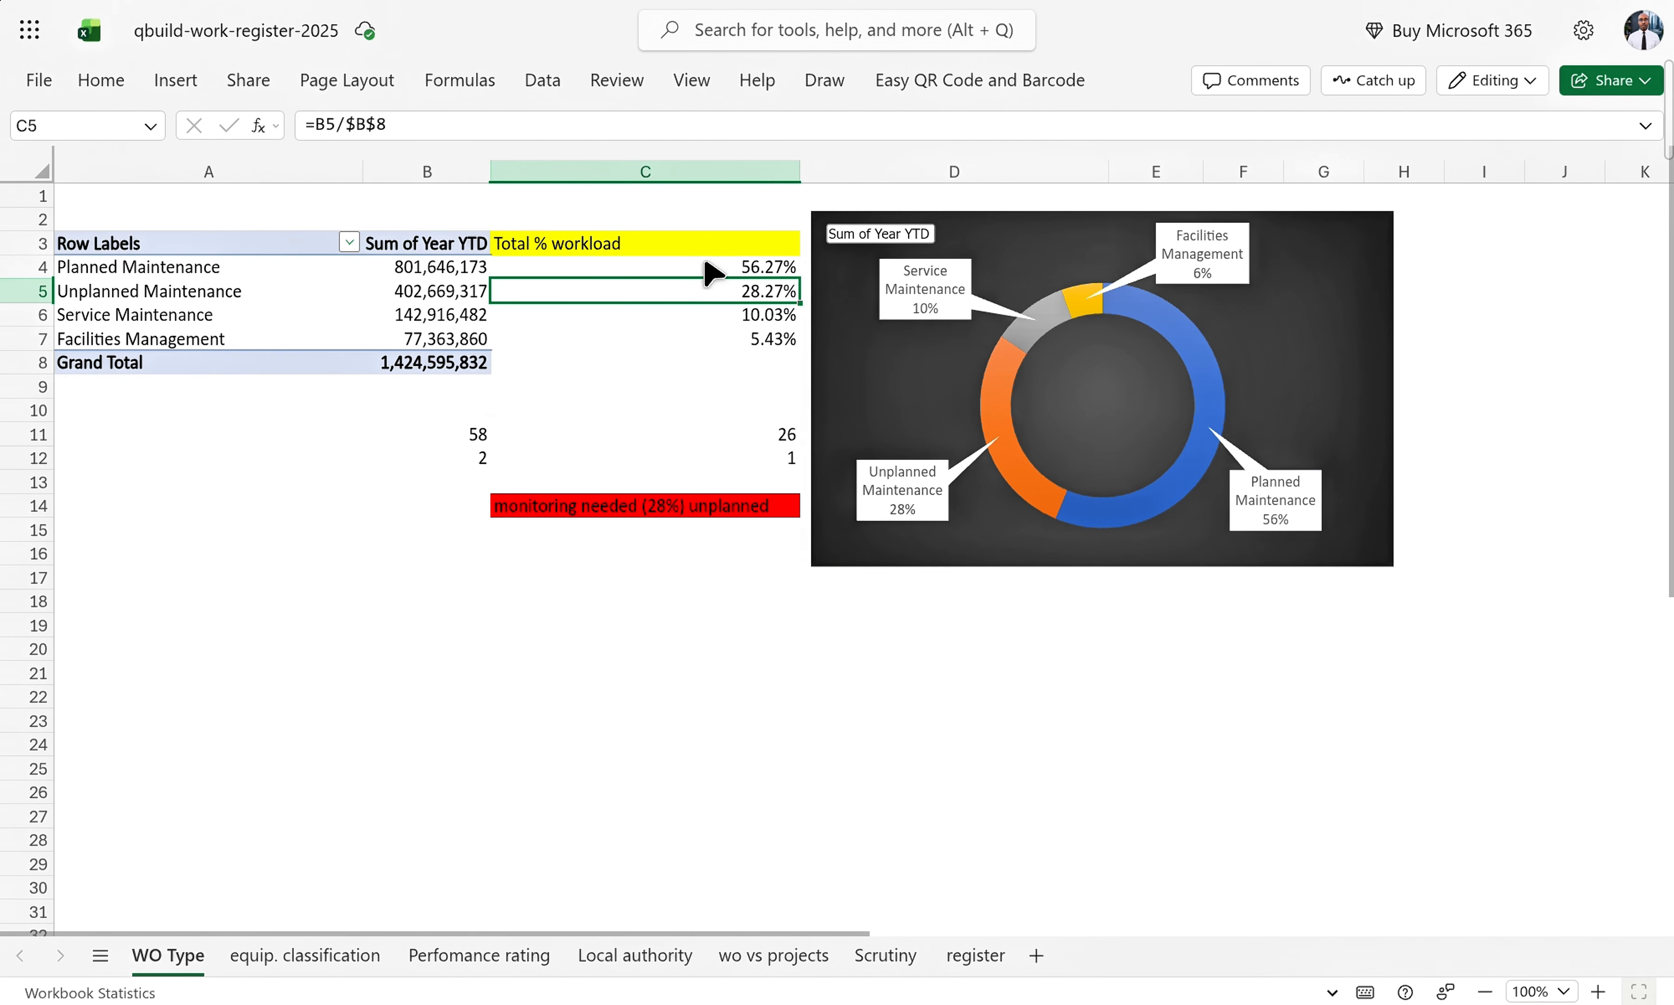
click(774, 265)
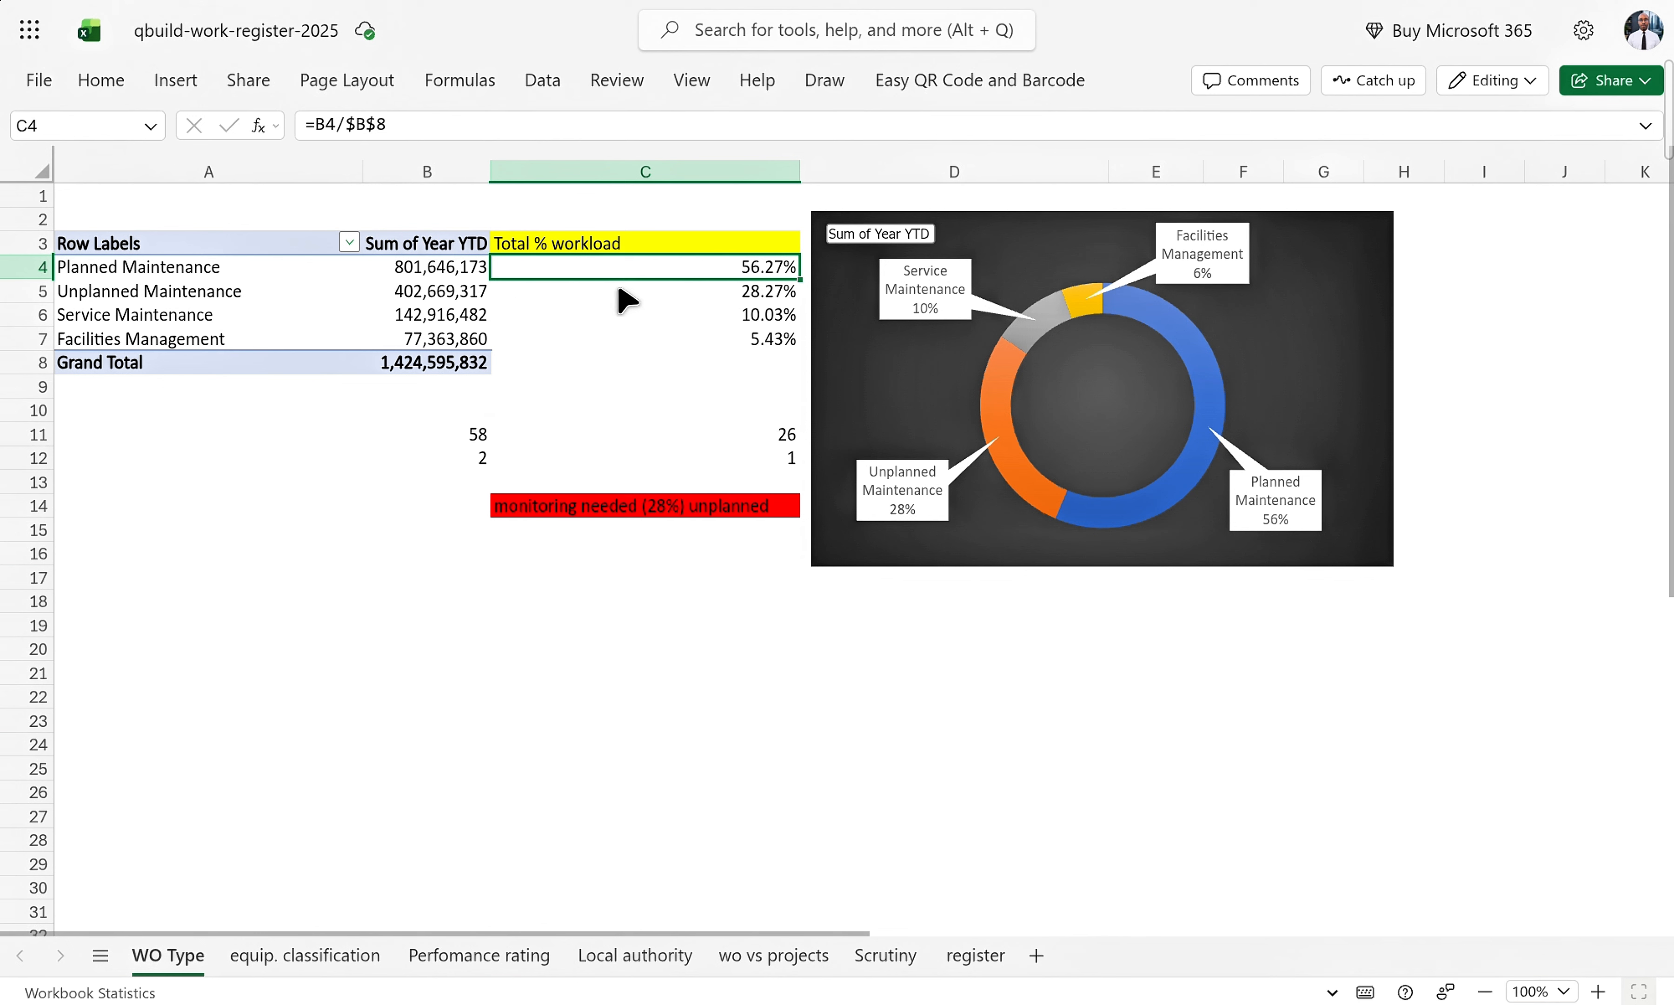
click(468, 318)
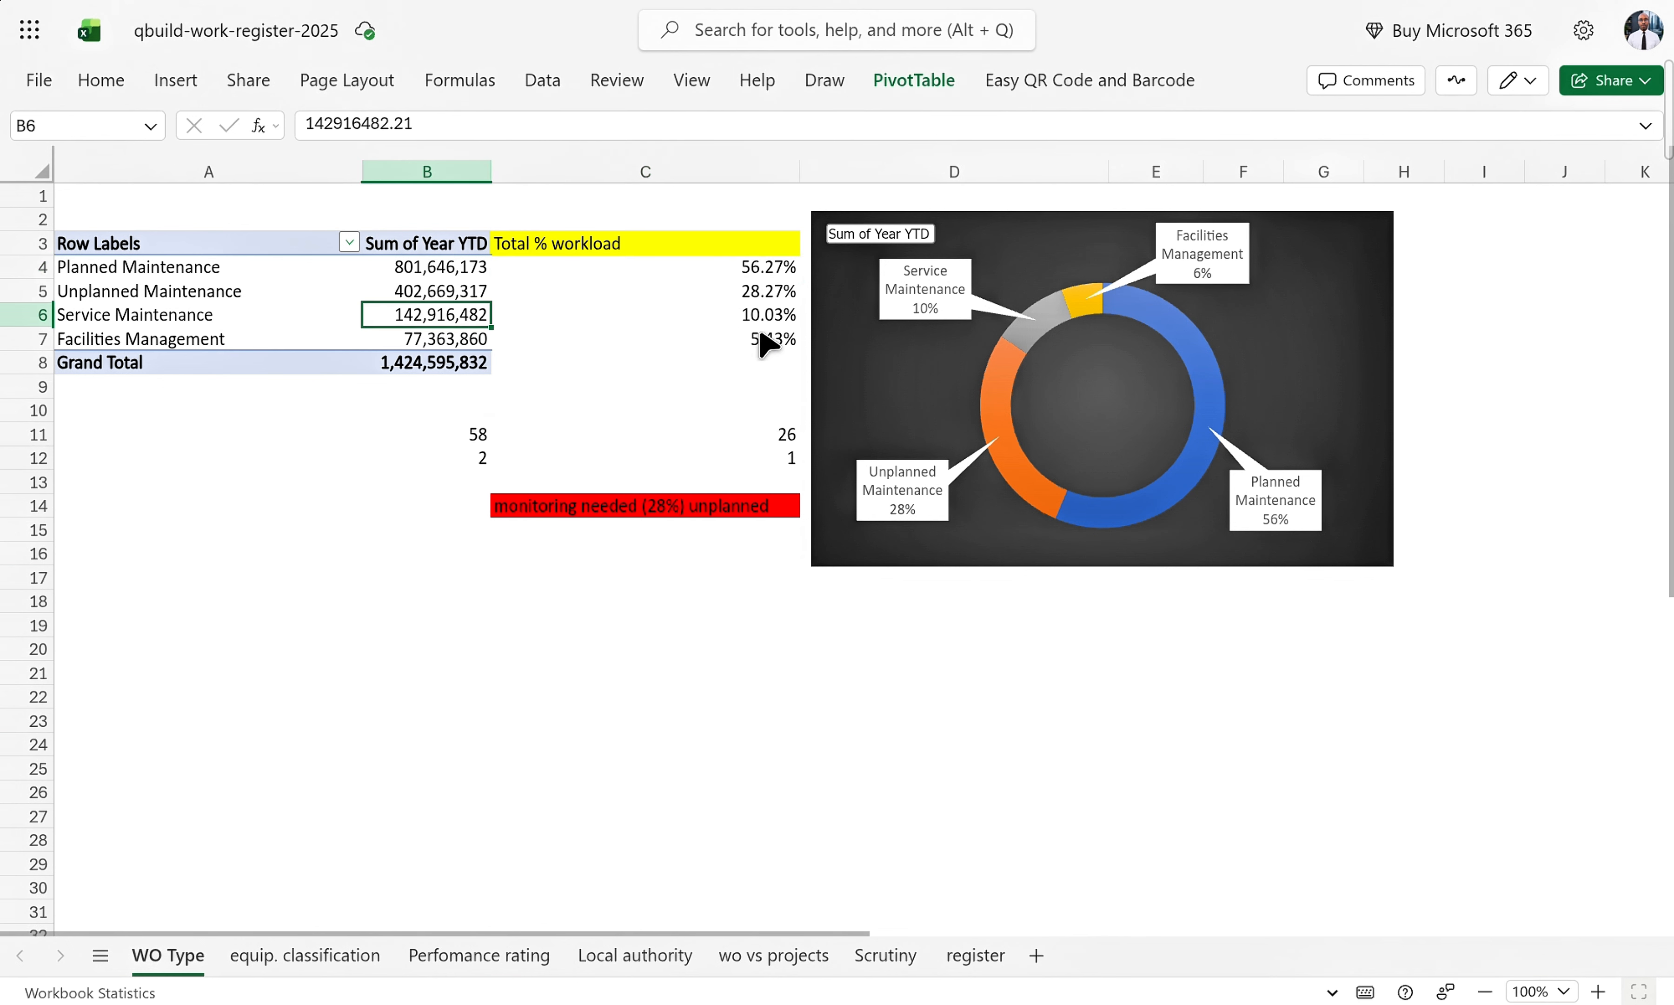
click(762, 271)
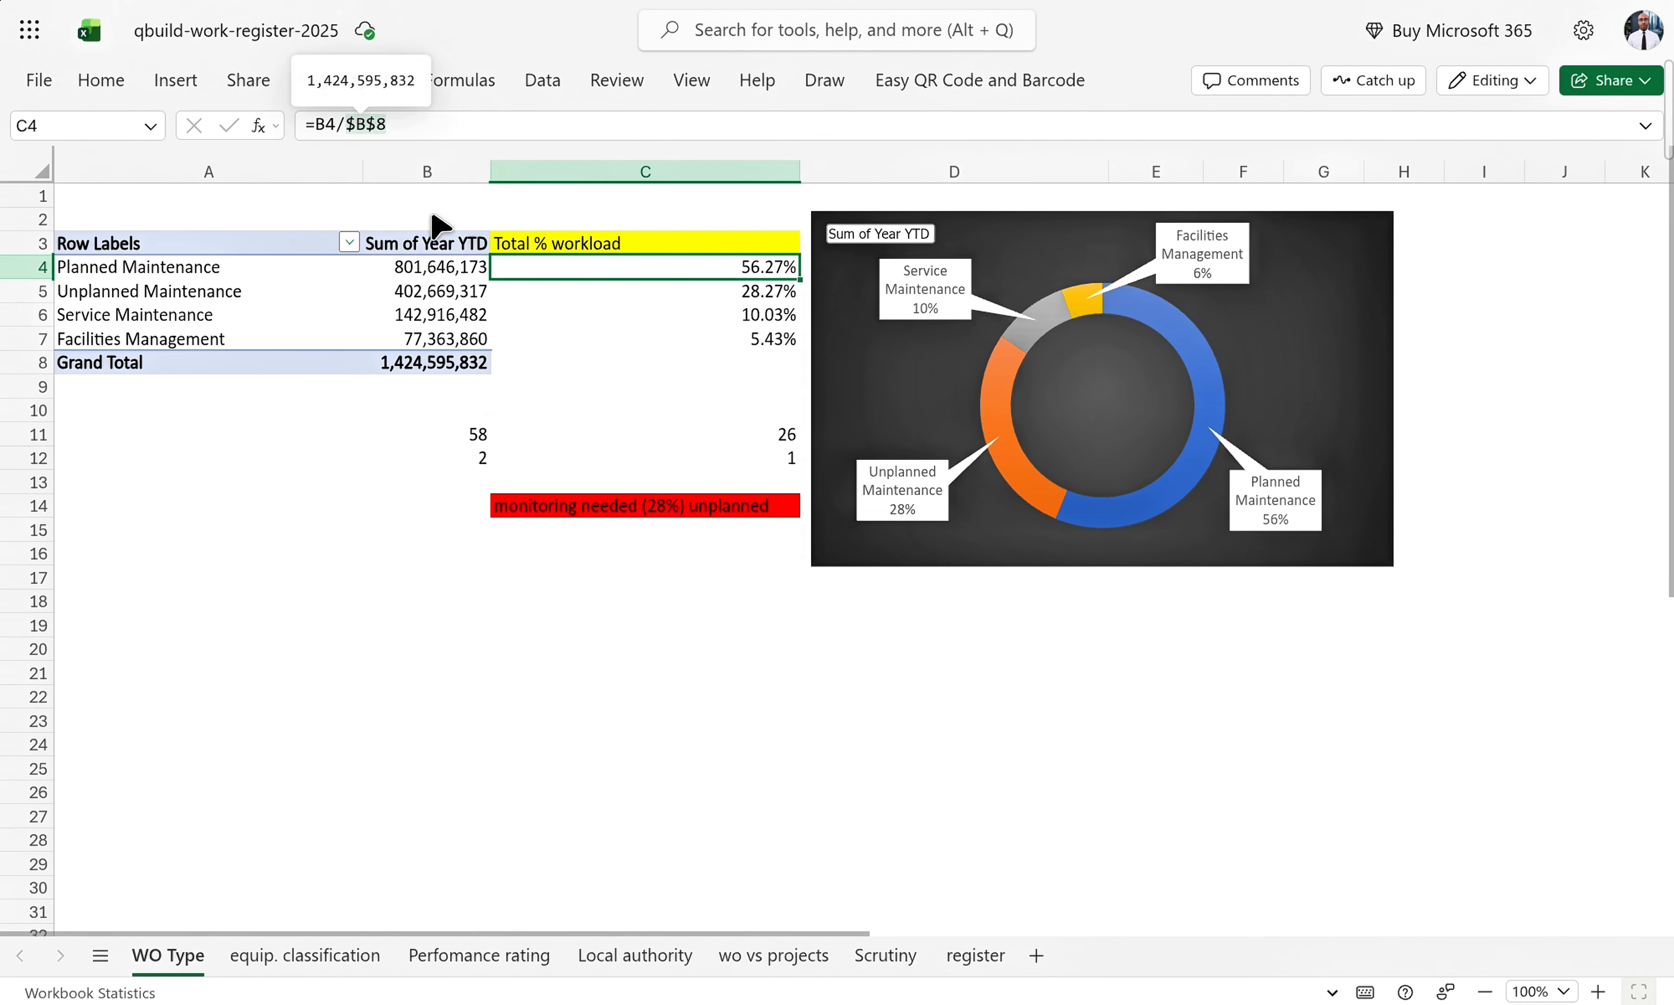
click(432, 366)
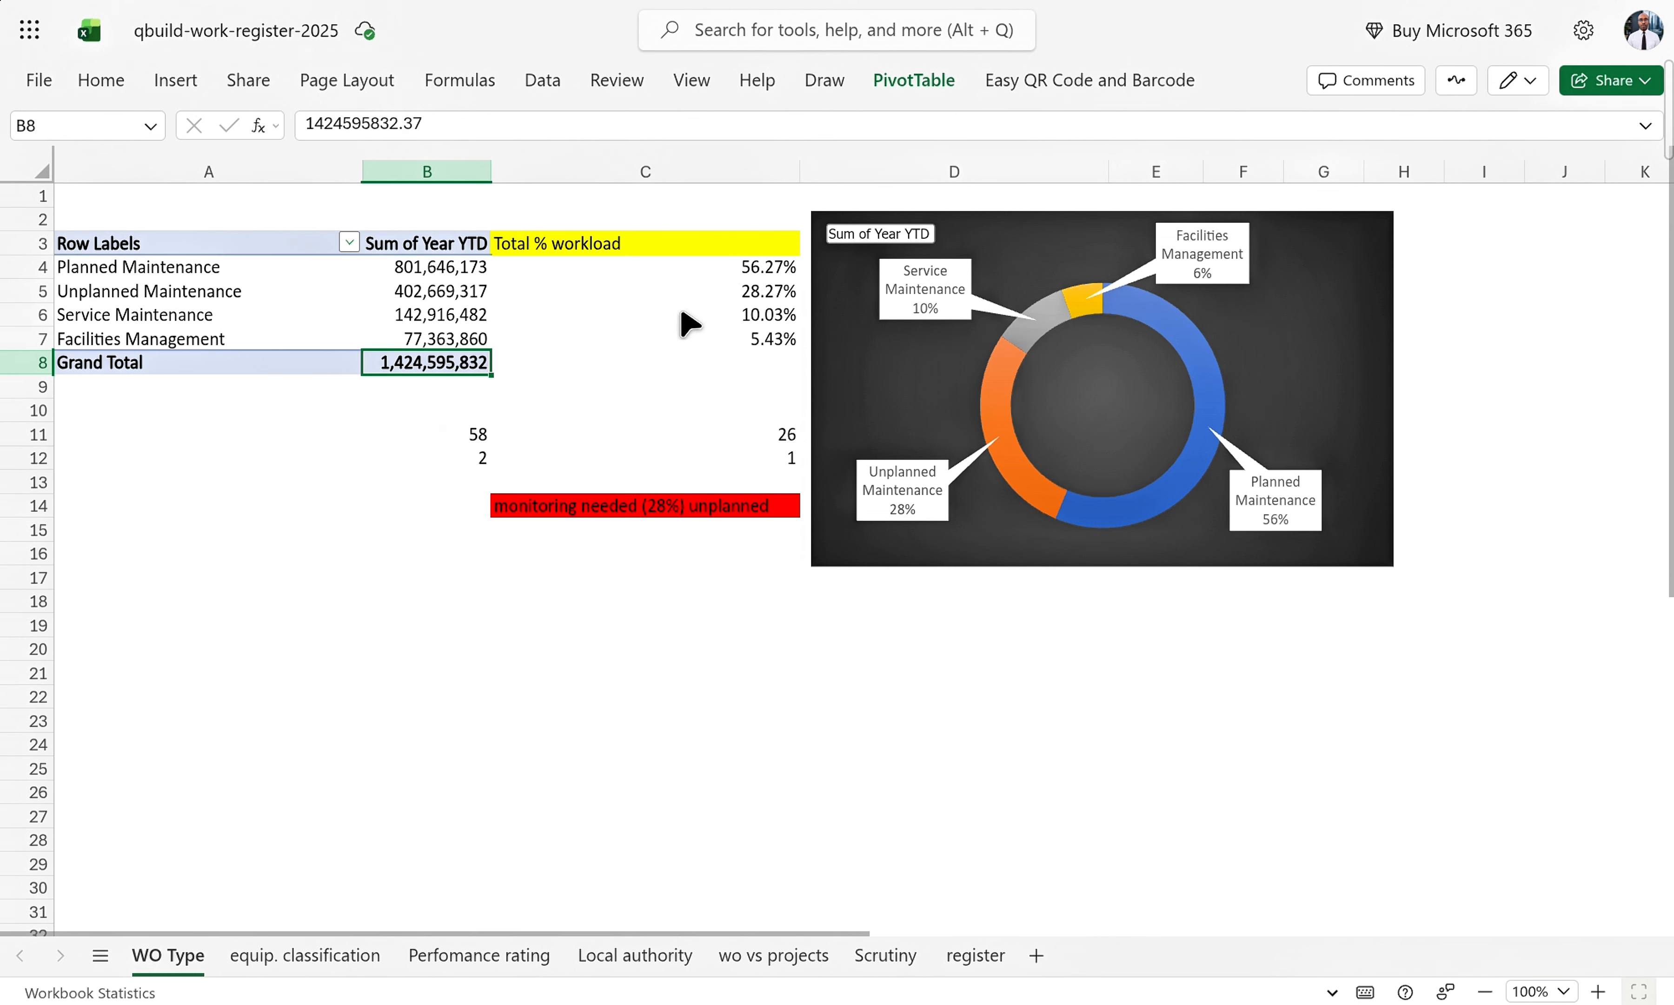
click(765, 281)
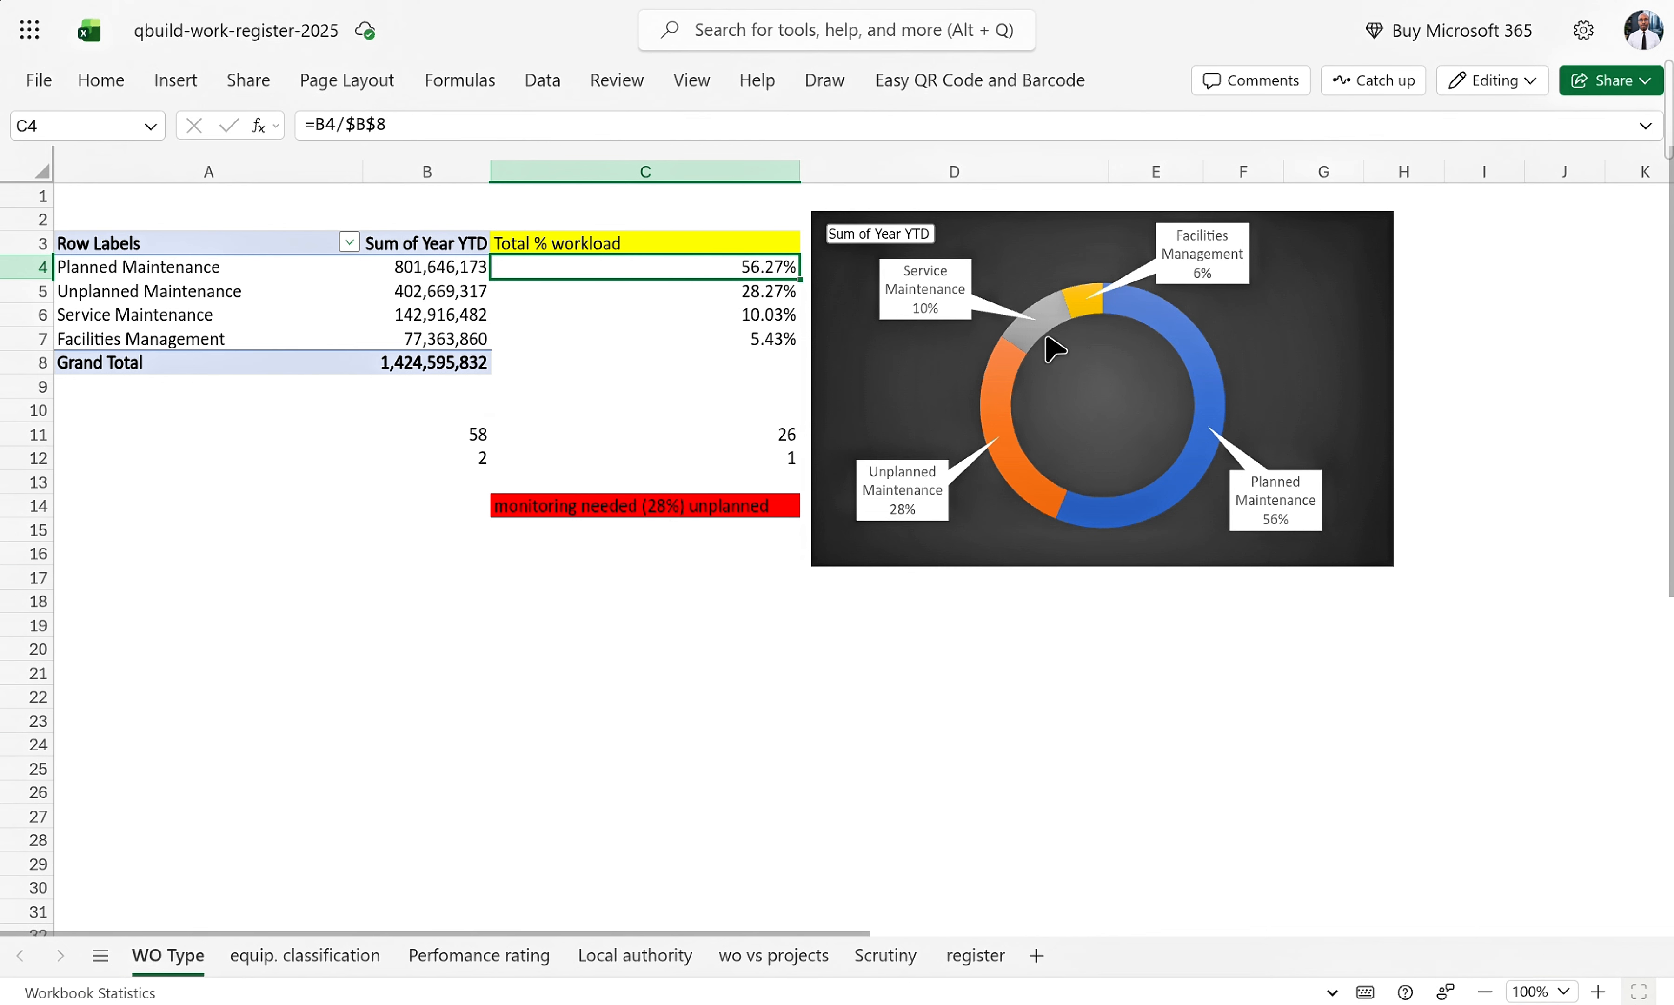
- Examine the doughnut chart's data labels on the WO Type sheet, focusing on the Unplanned Maintenance share
click(934, 478)
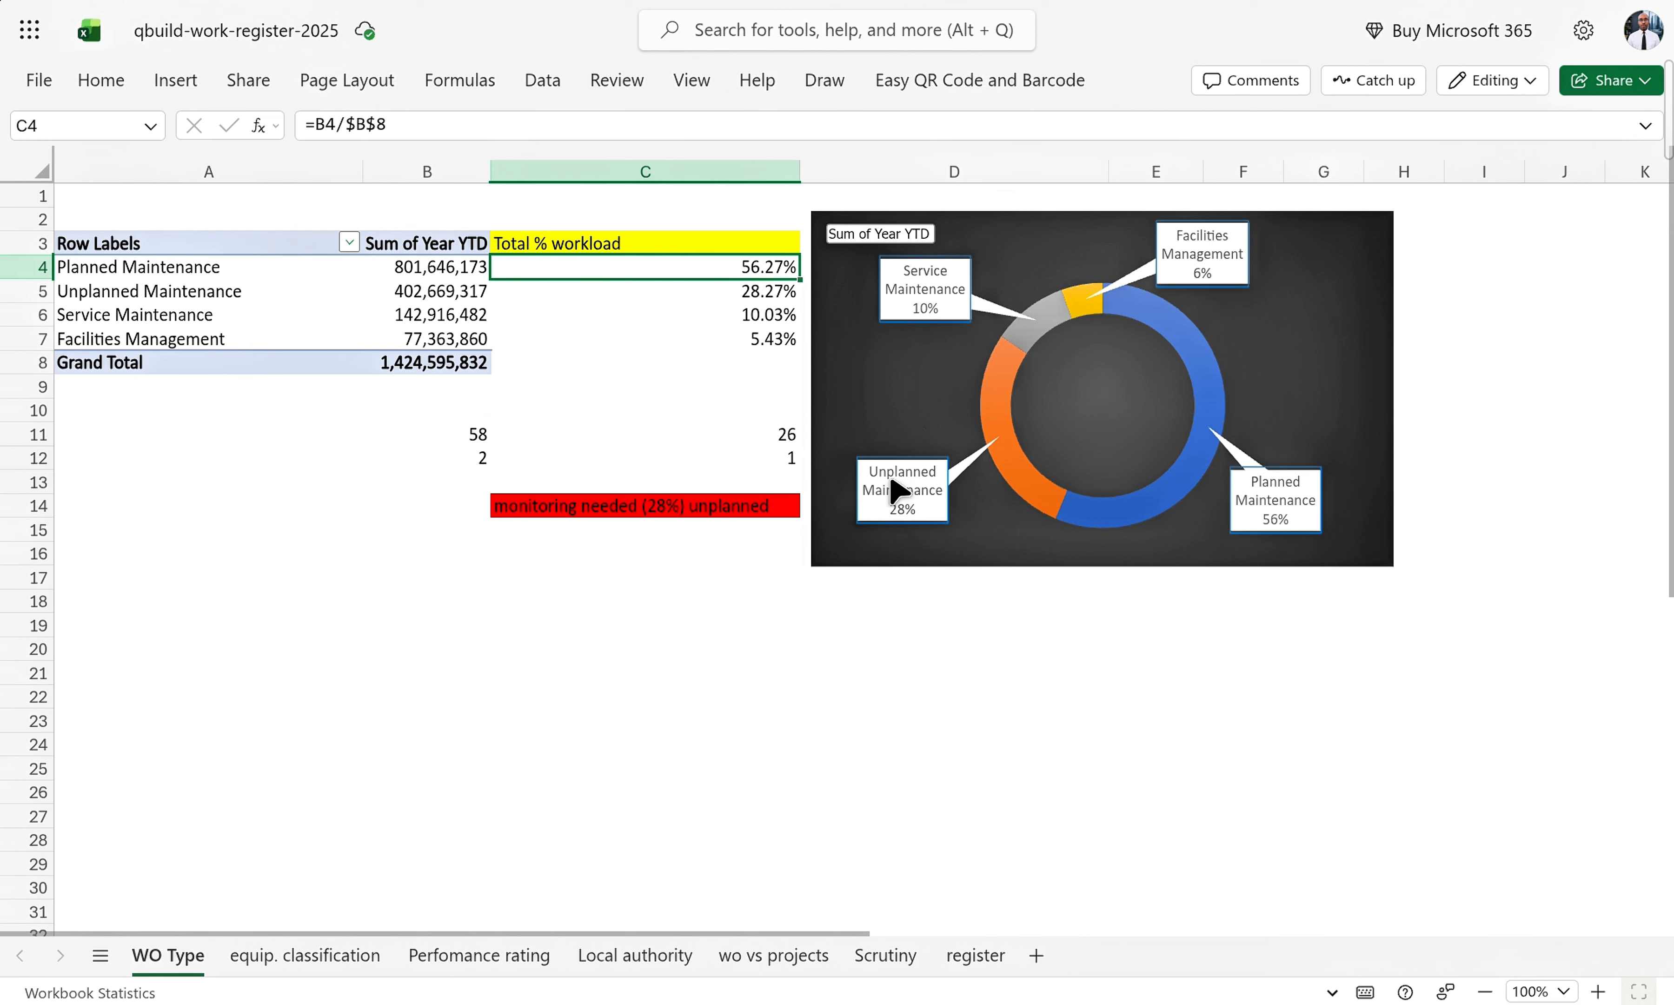
click(898, 495)
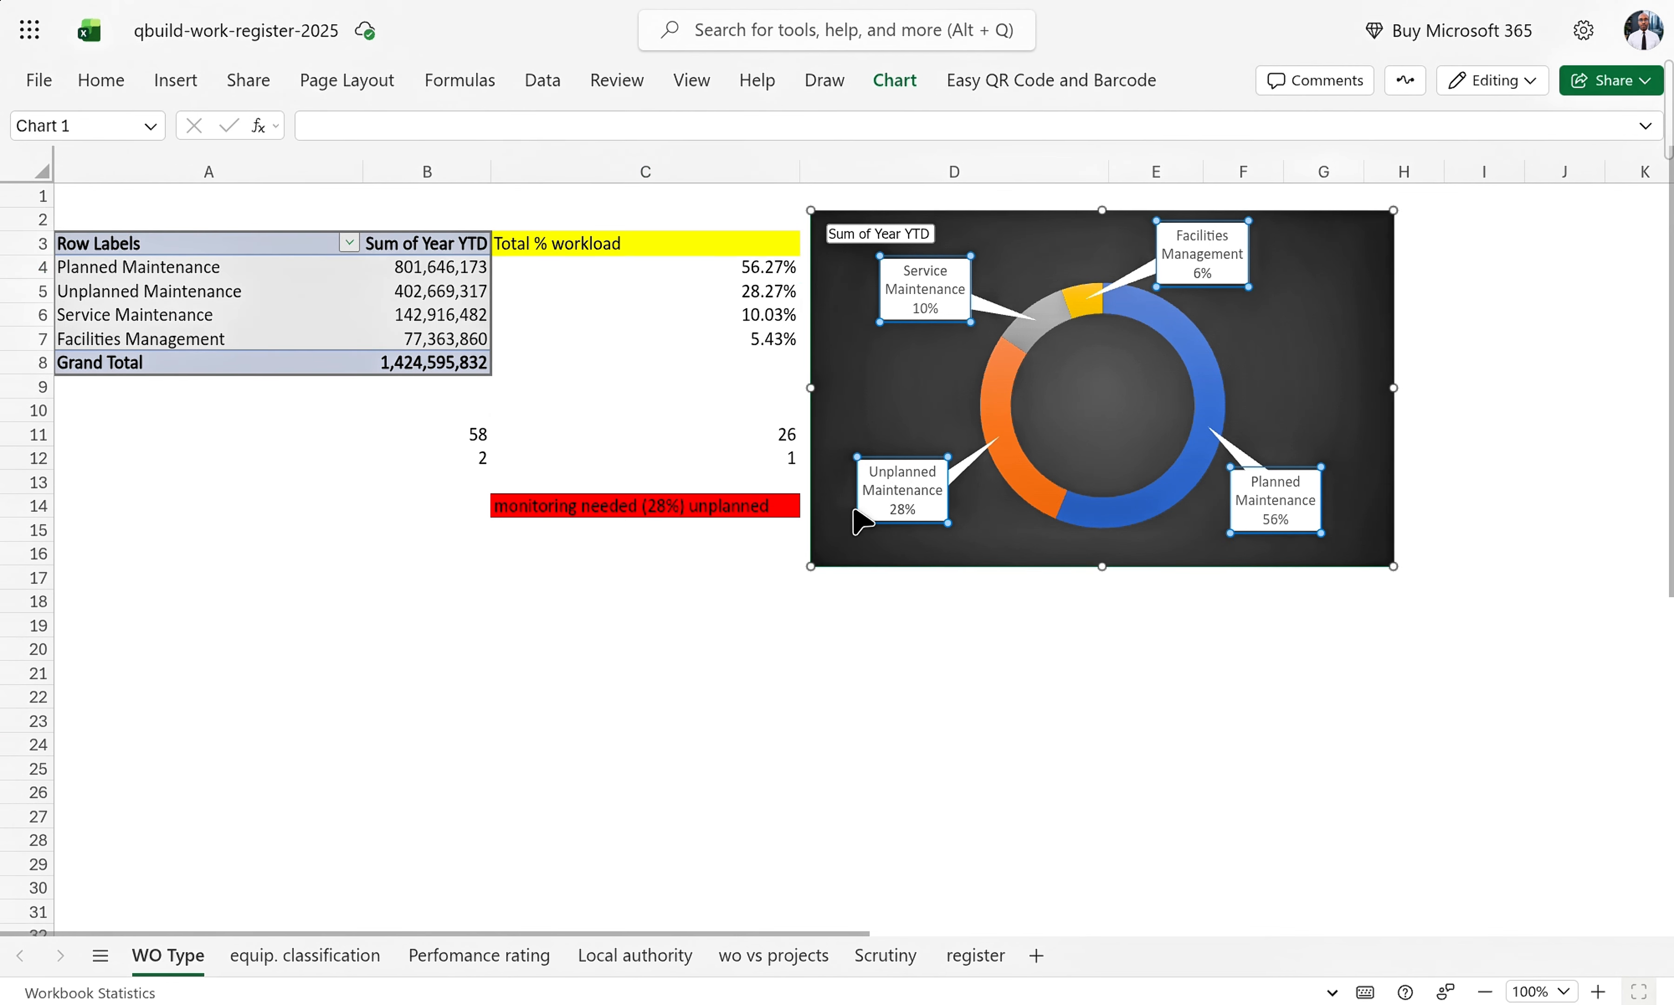
- Compare the register's Equipment Classification column with the row labels in the equip. classification pivot table, starting with Residence
click(305, 955)
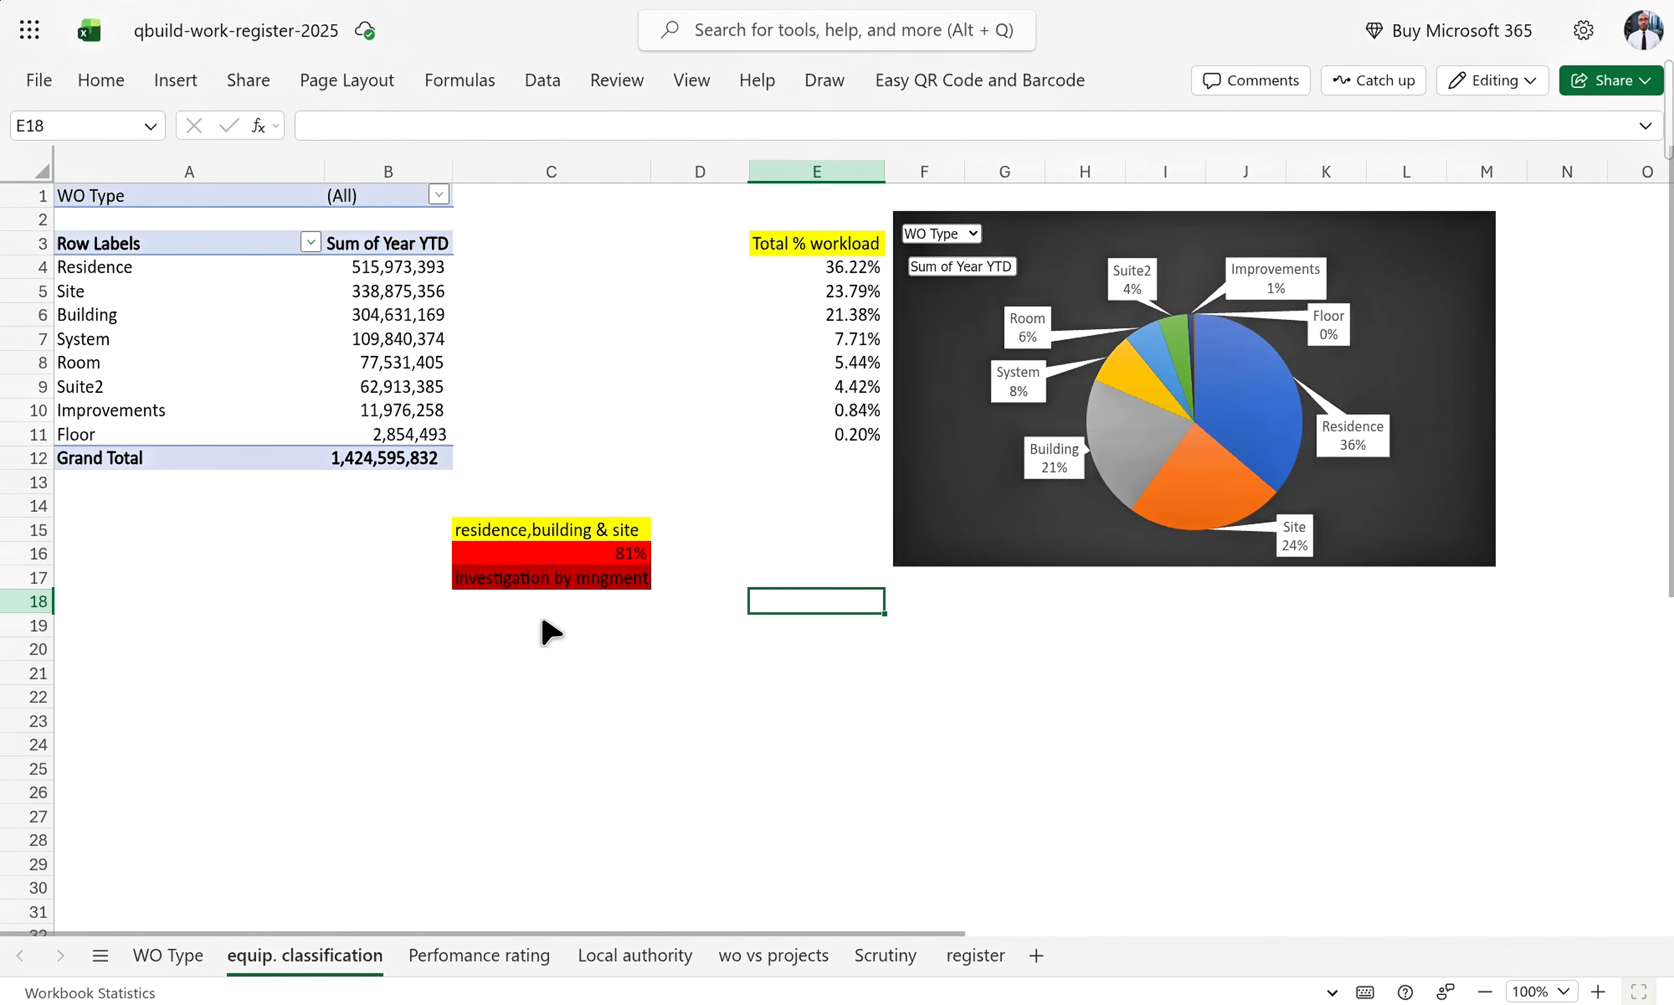
click(975, 955)
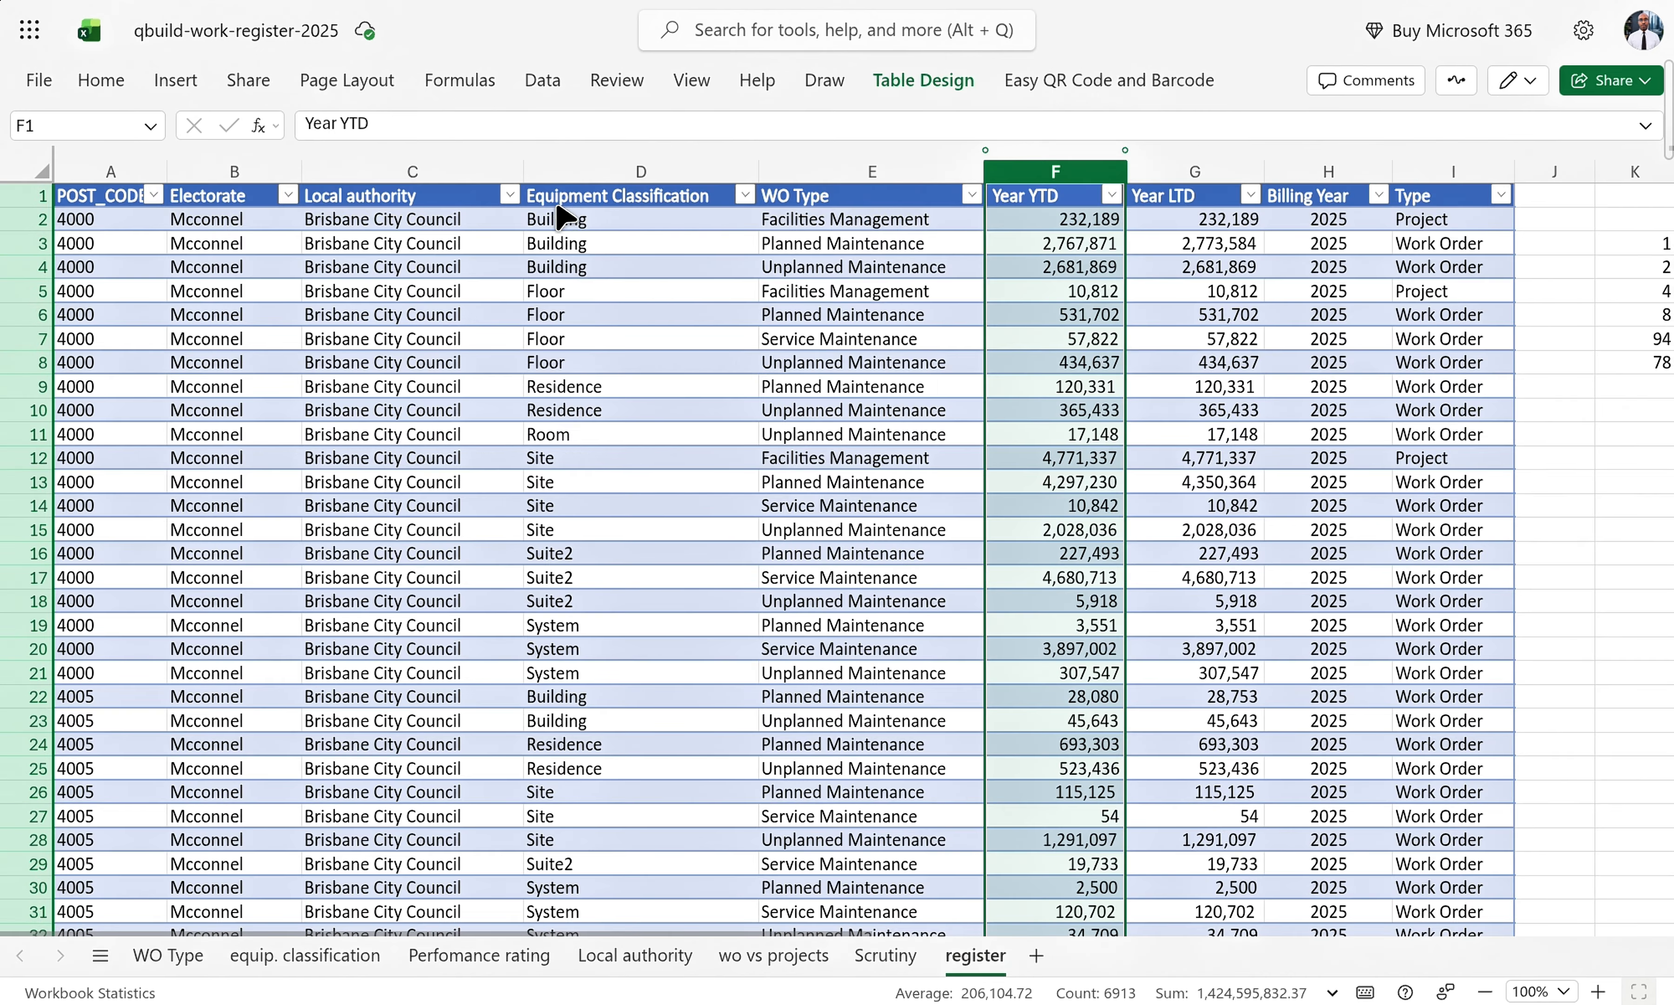
scroll(1452, 609, right, 3)
click(397, 172)
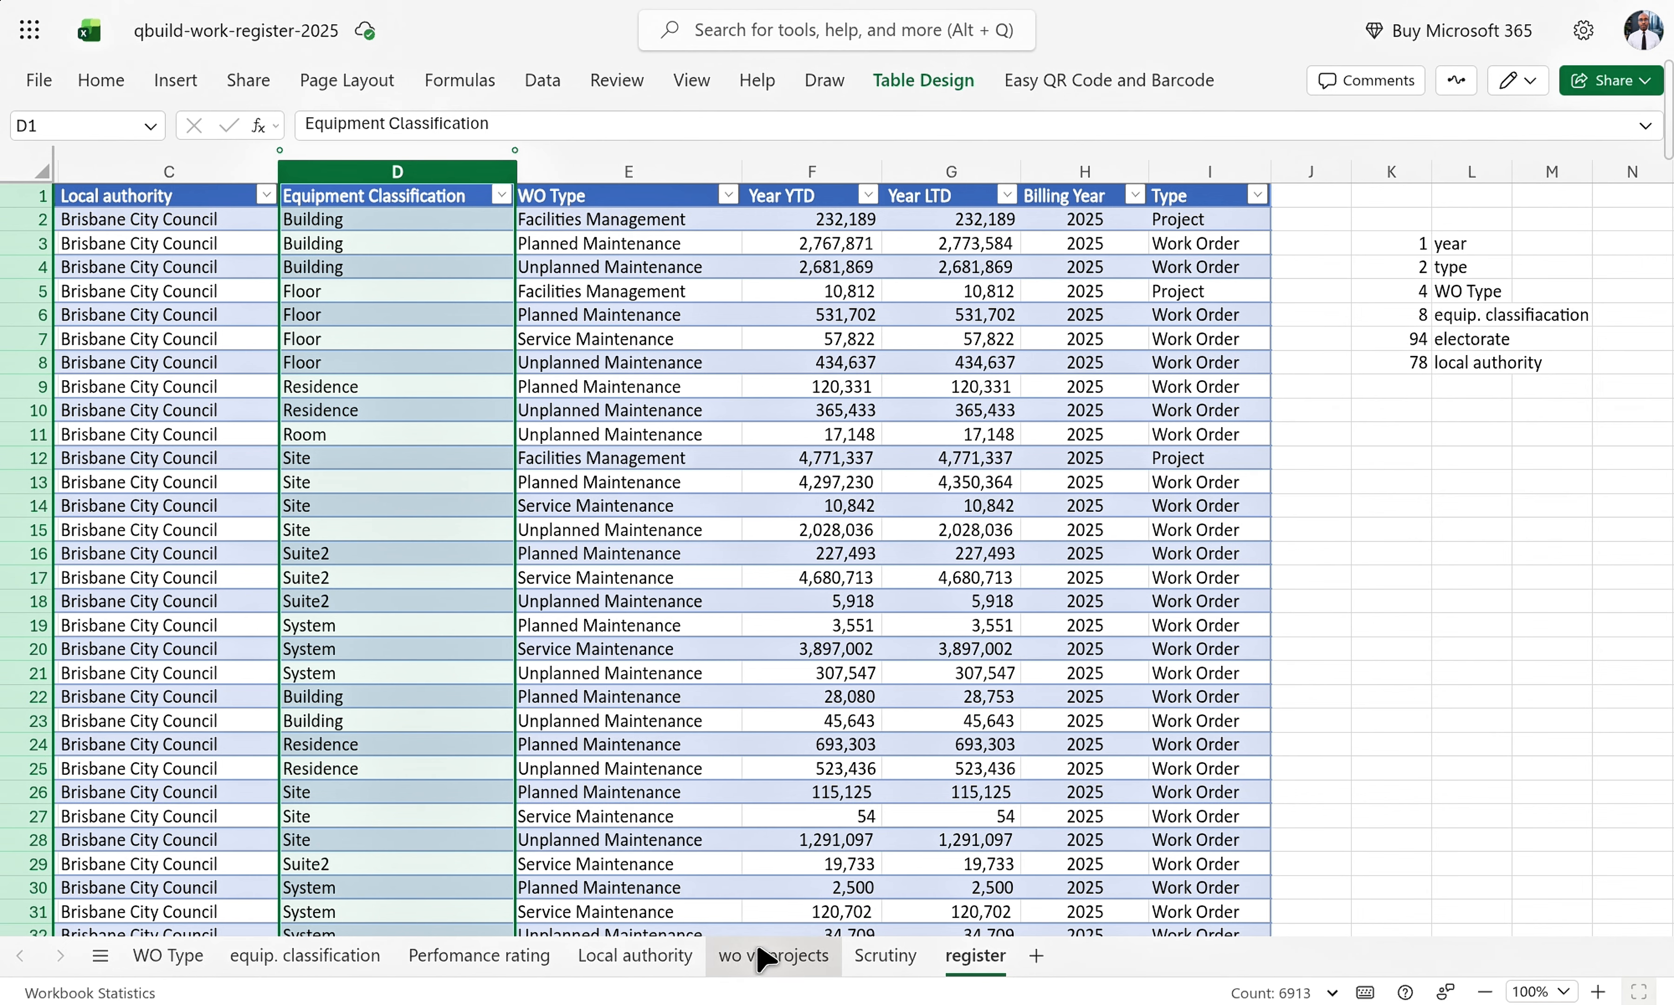
click(292, 958)
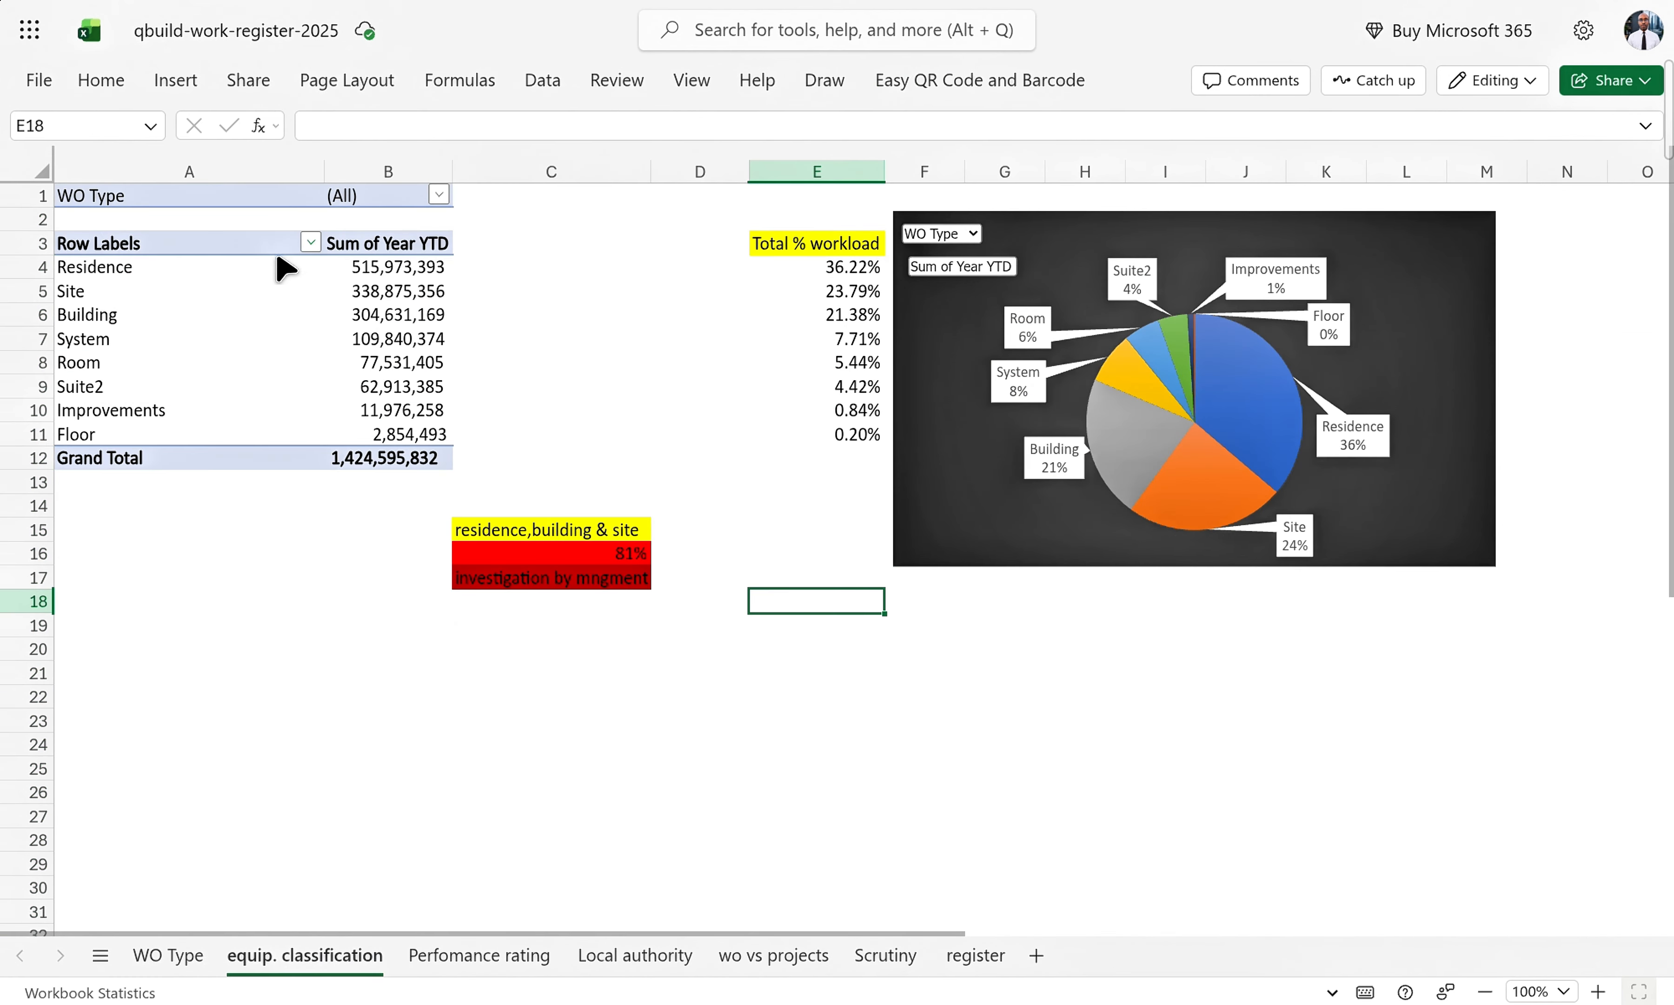
click(137, 271)
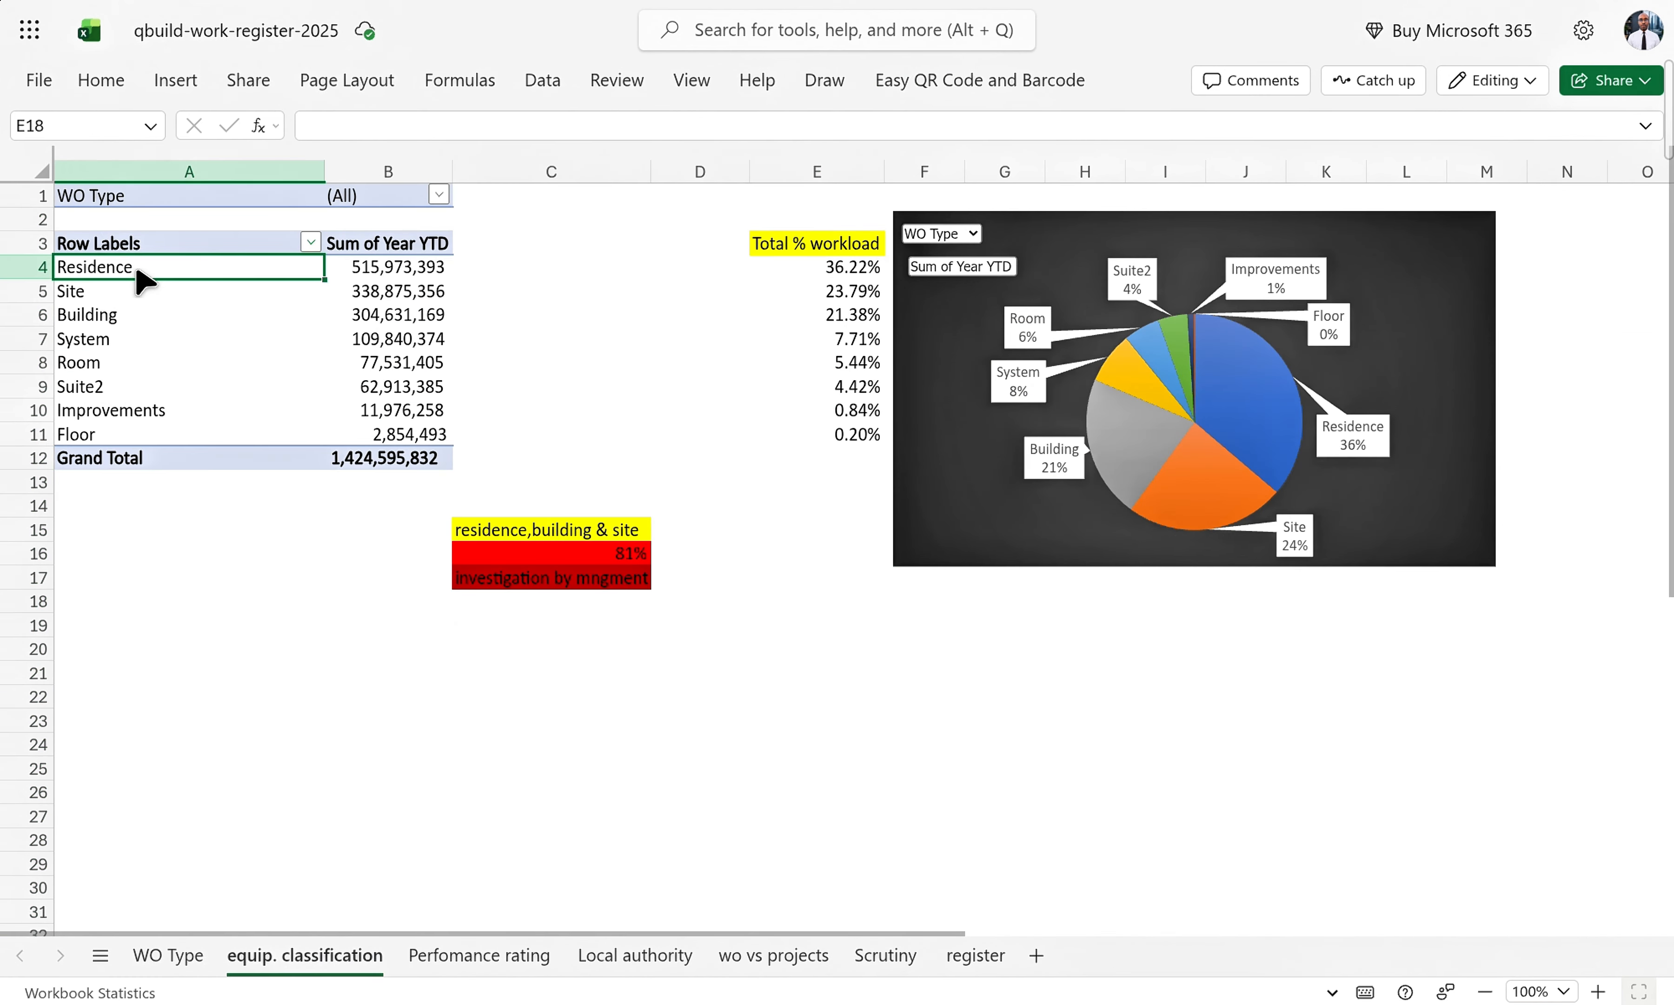
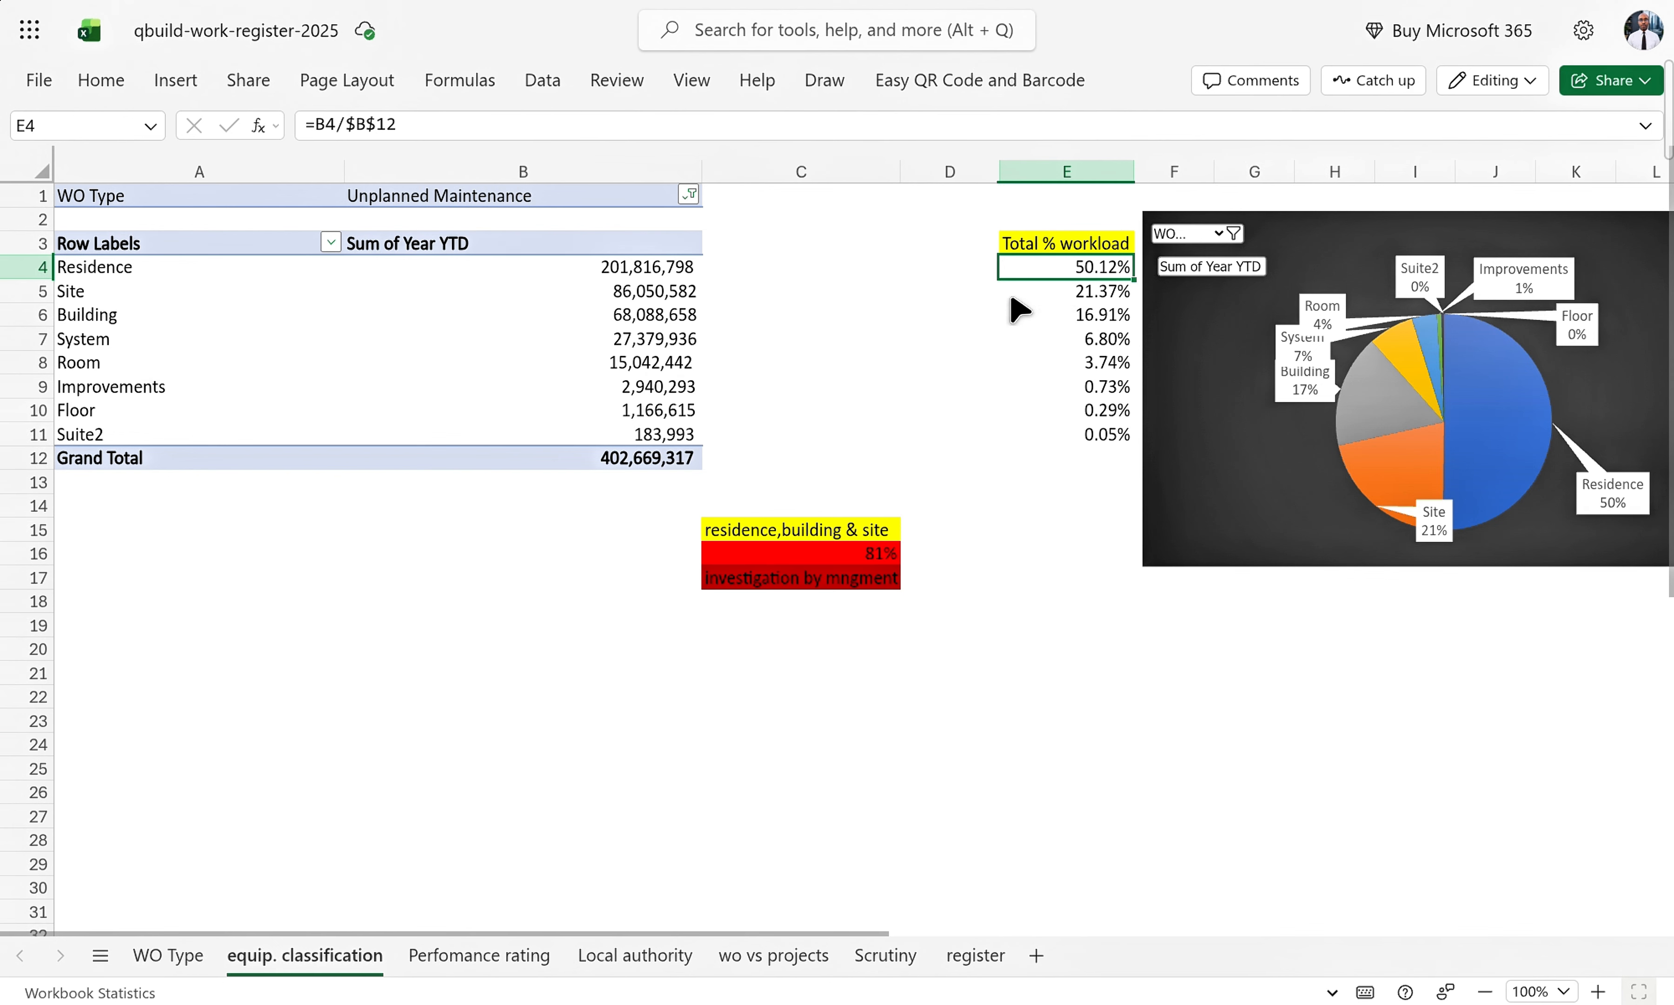
- Reset the equip. classification pivot table's WO Type filter to include all work order types
click(688, 198)
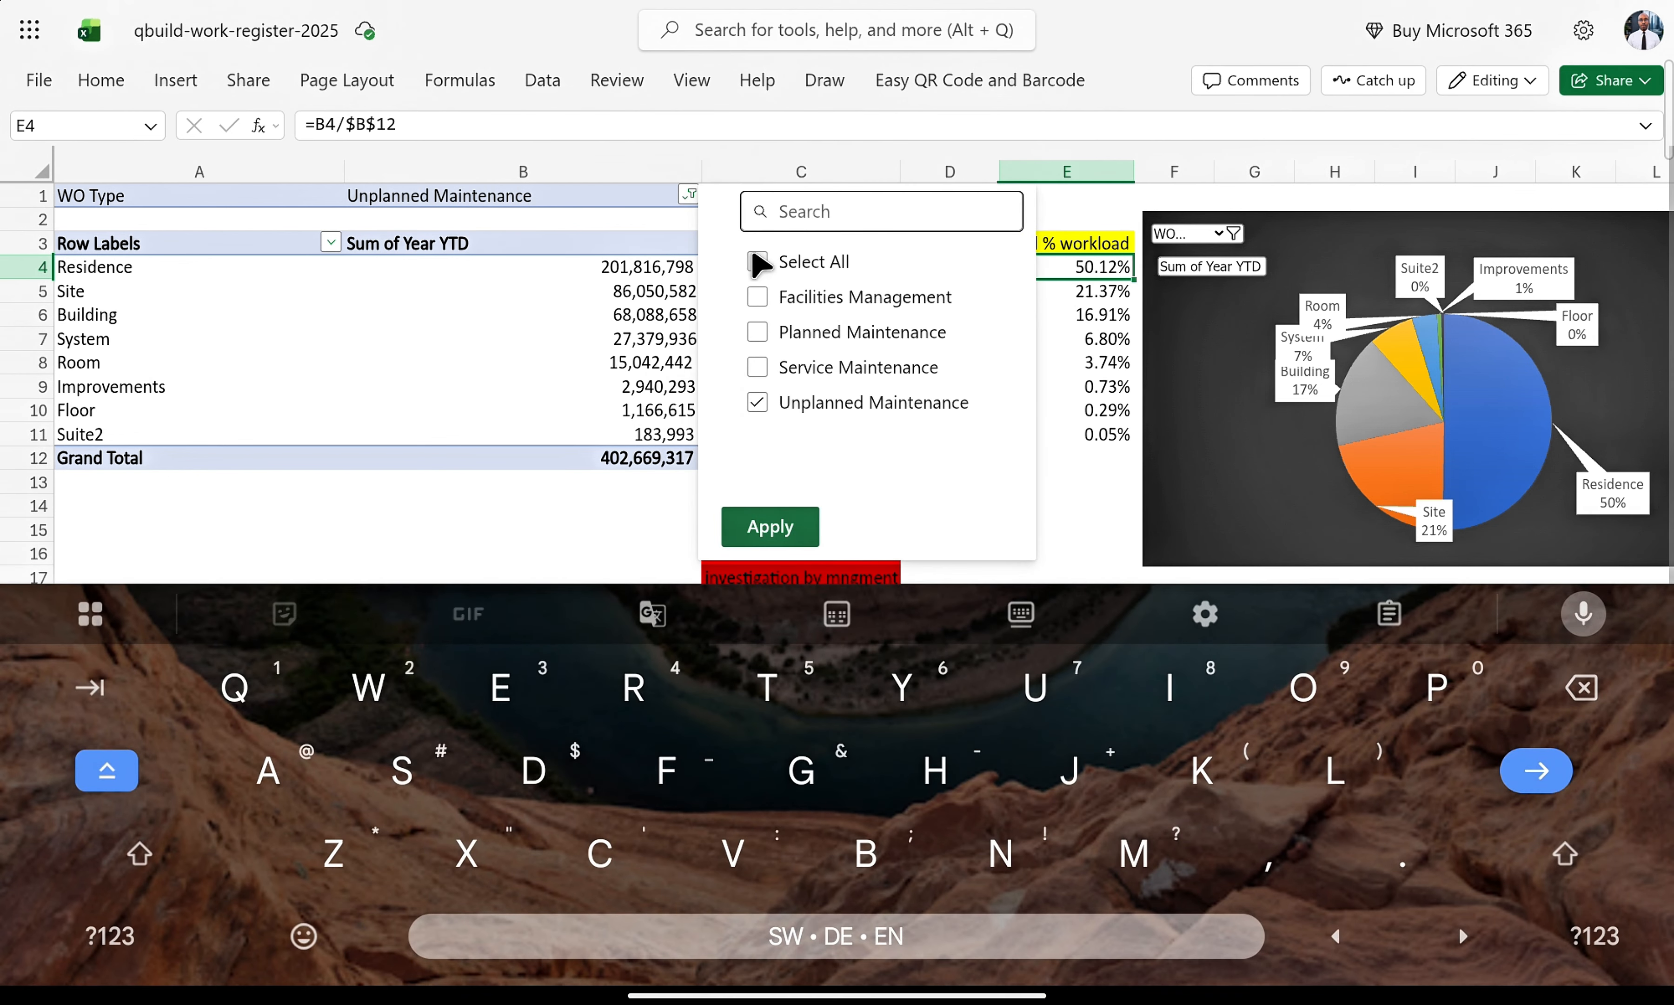
click(758, 264)
click(770, 527)
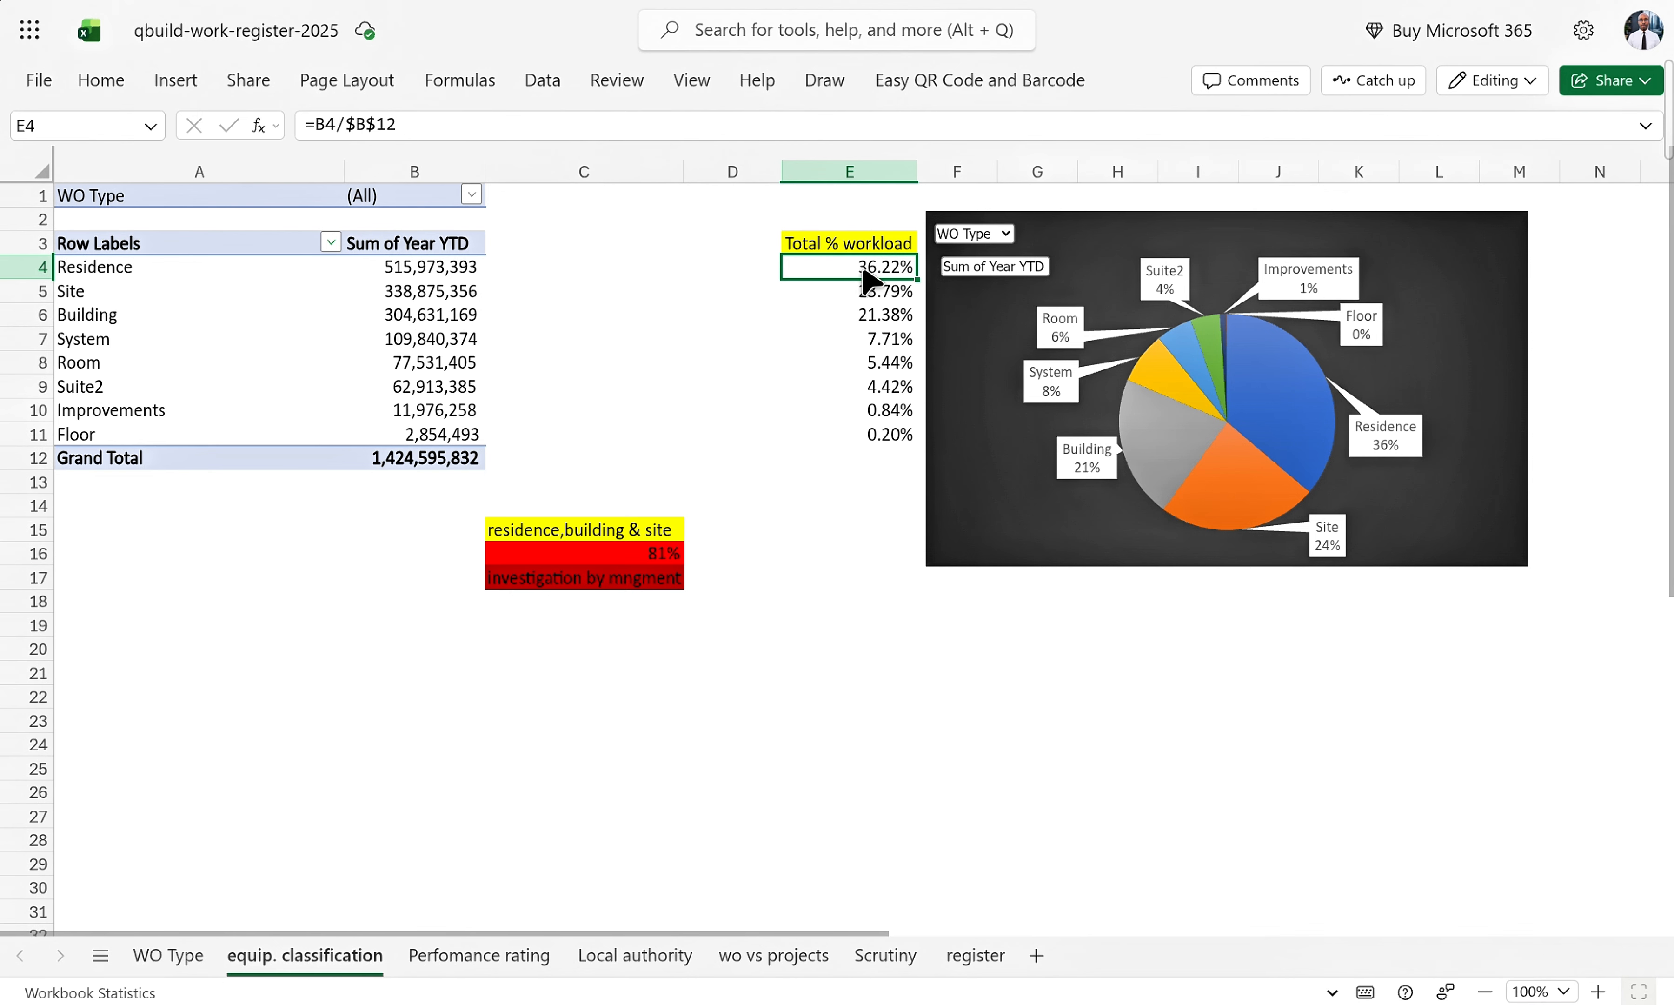
- Filter the equip. classification pivot table's WO Type to Unplanned Maintenance only
click(471, 195)
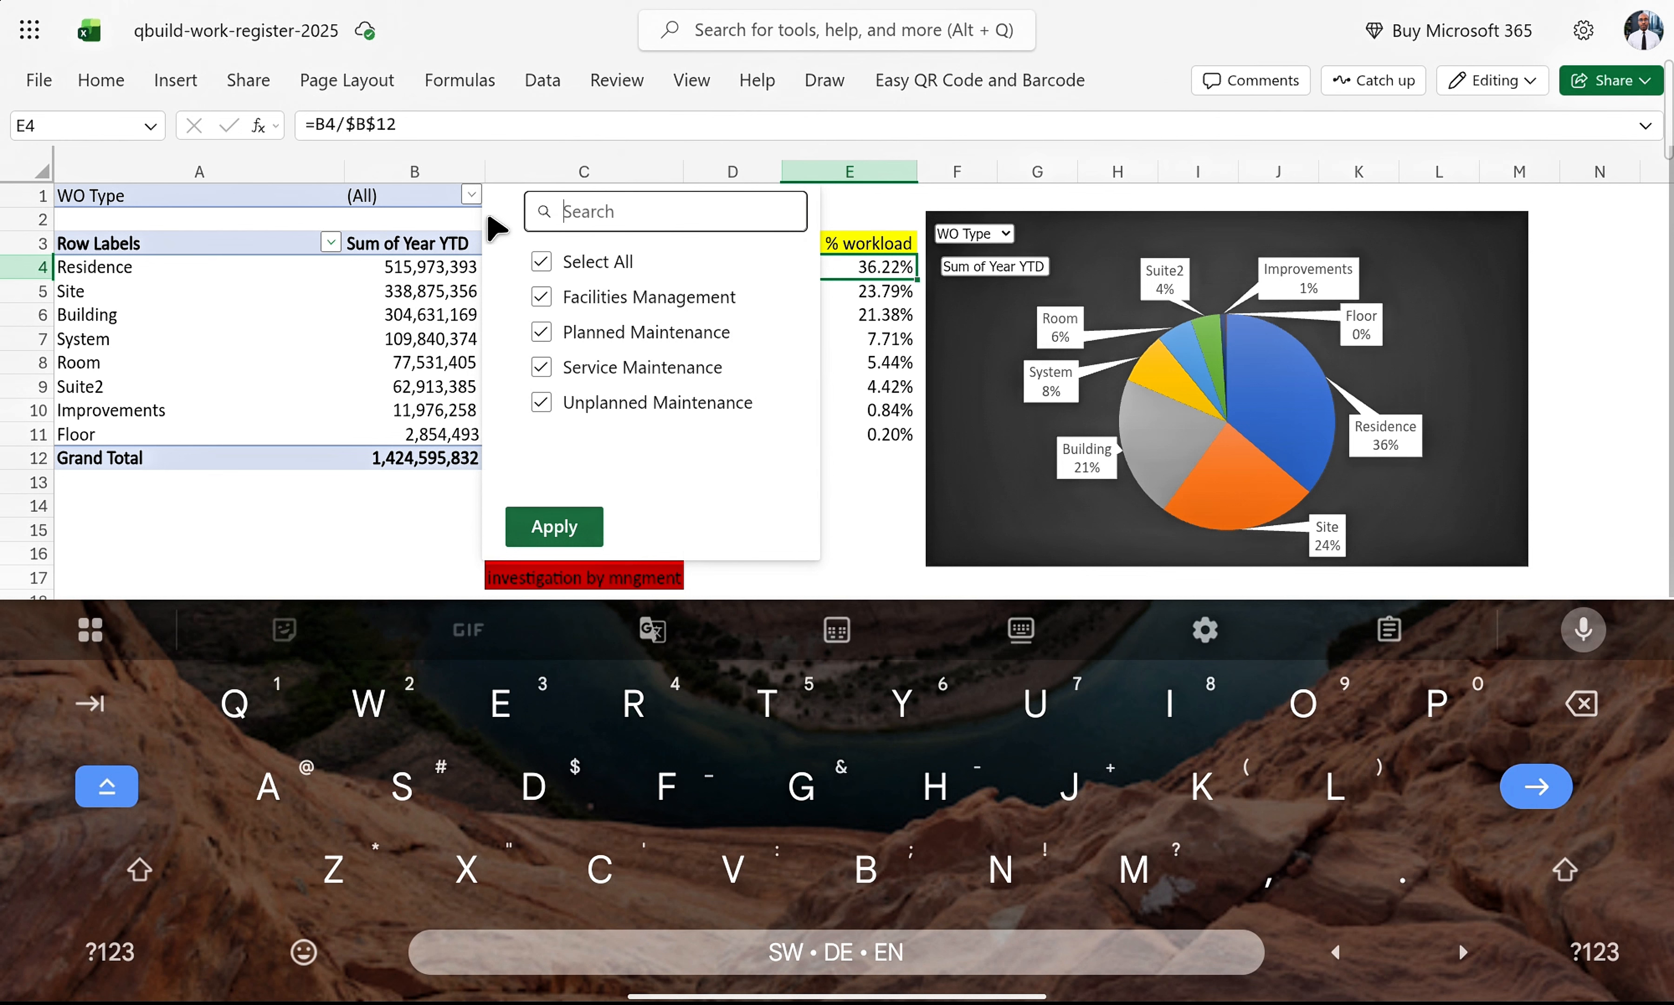
click(529, 270)
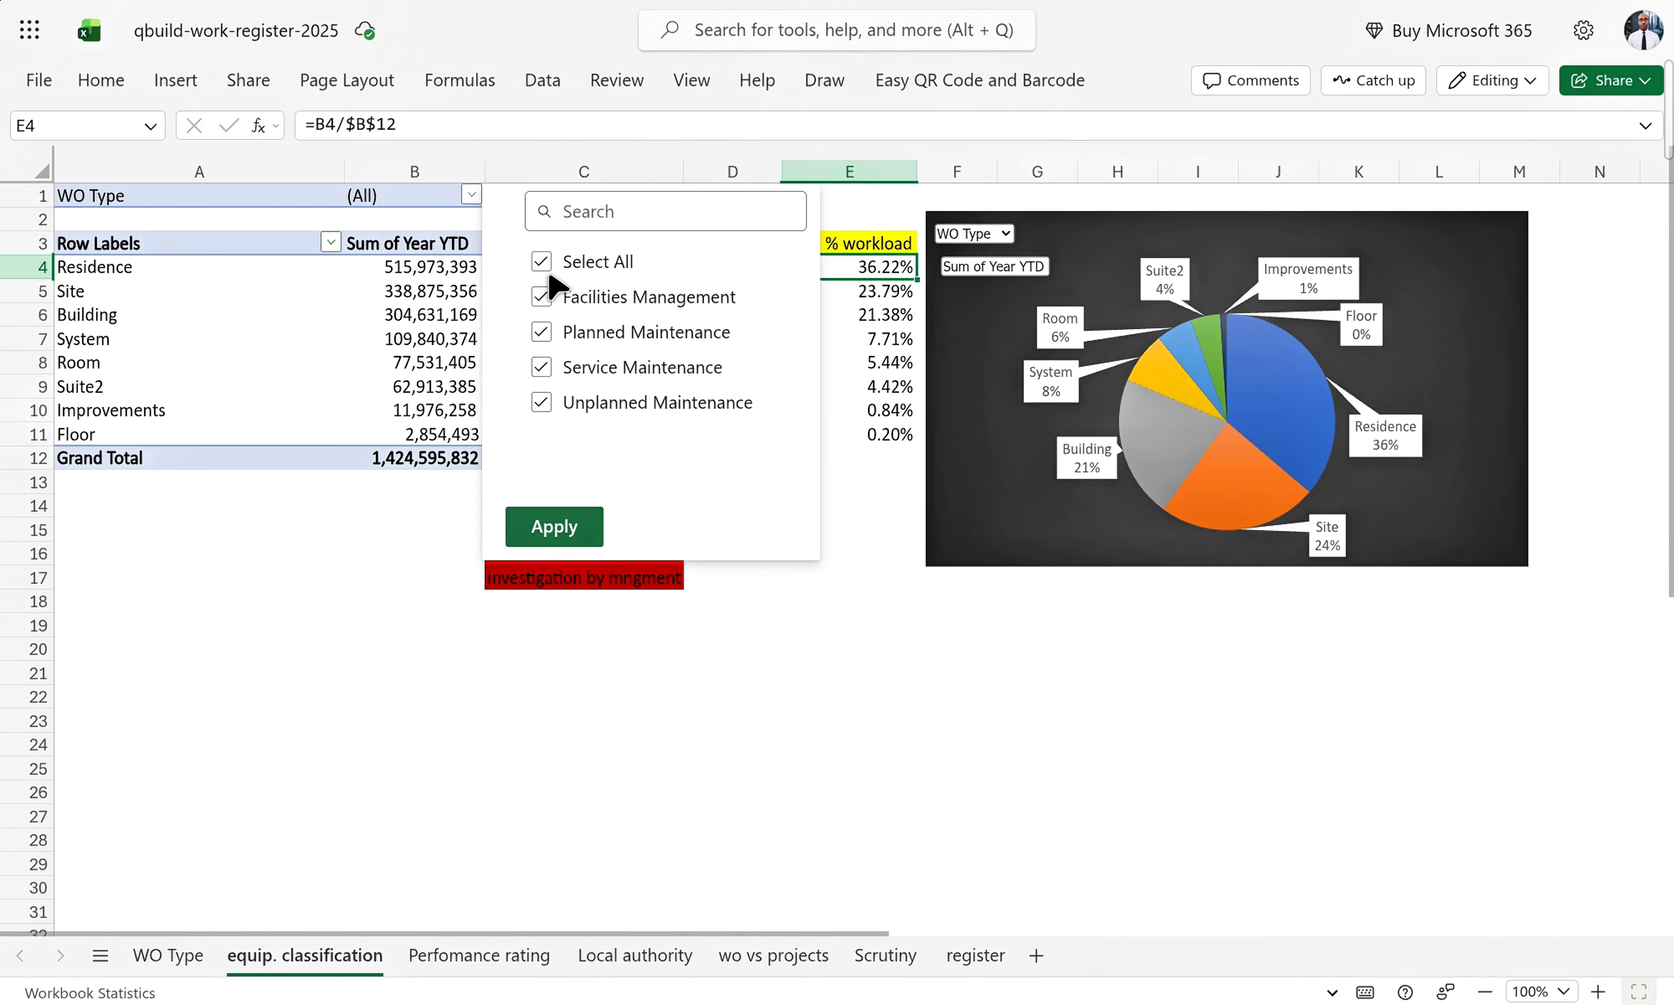
click(542, 264)
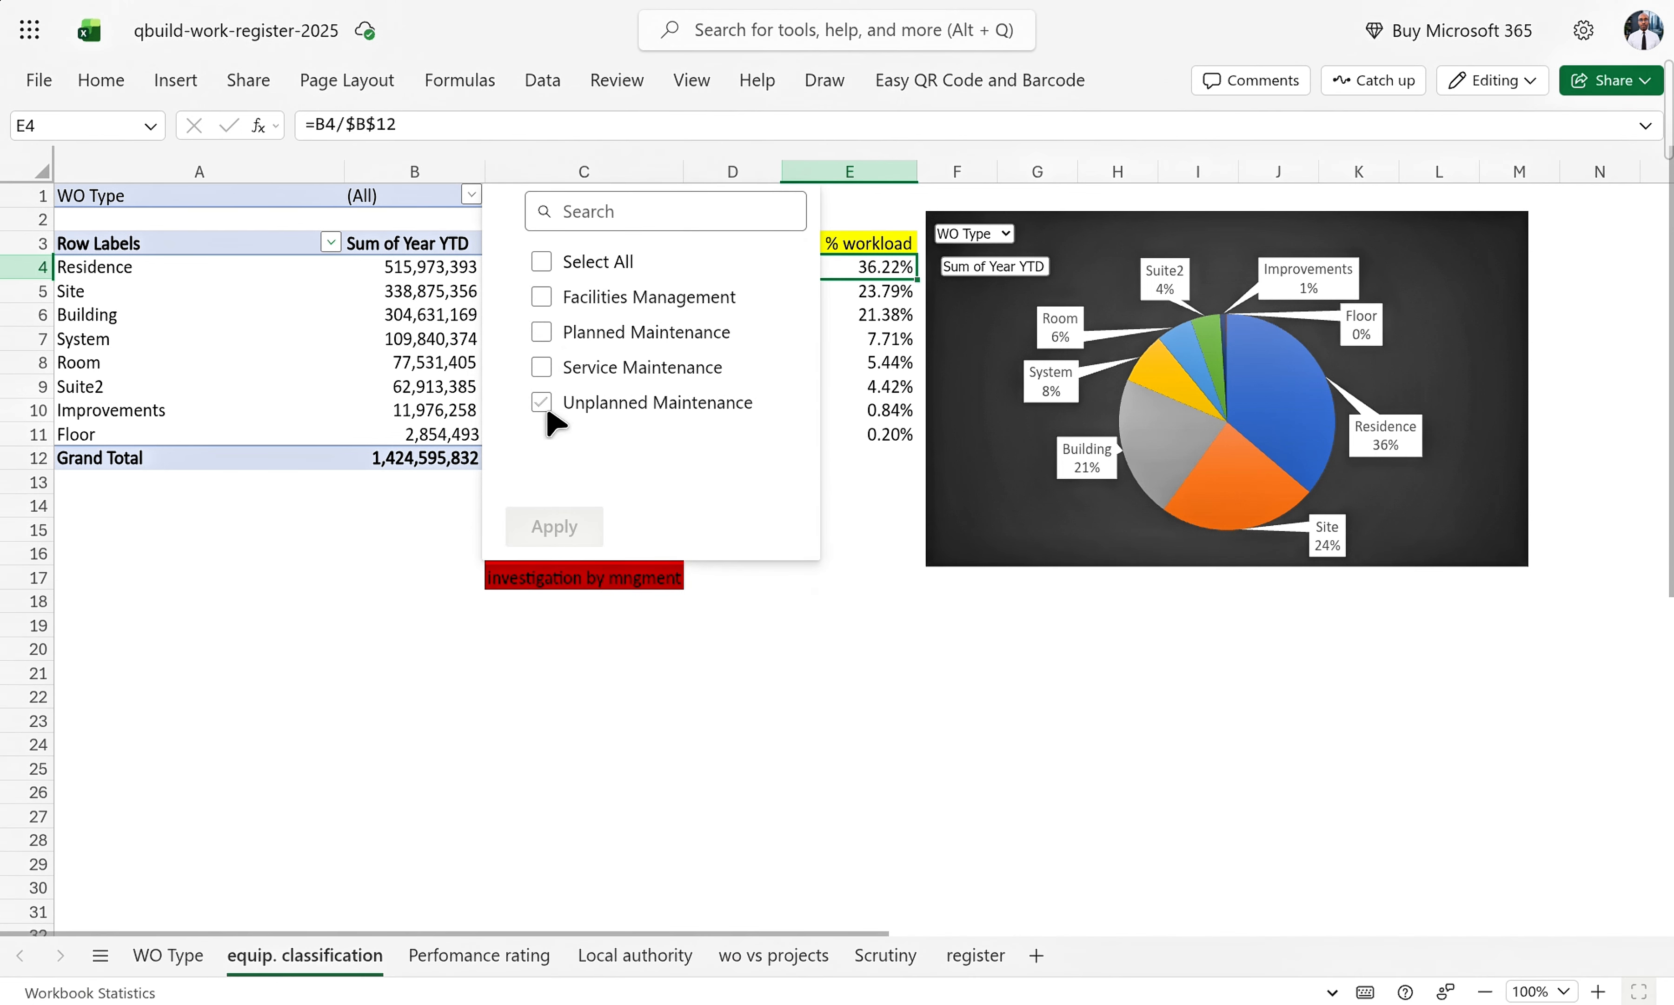
click(555, 529)
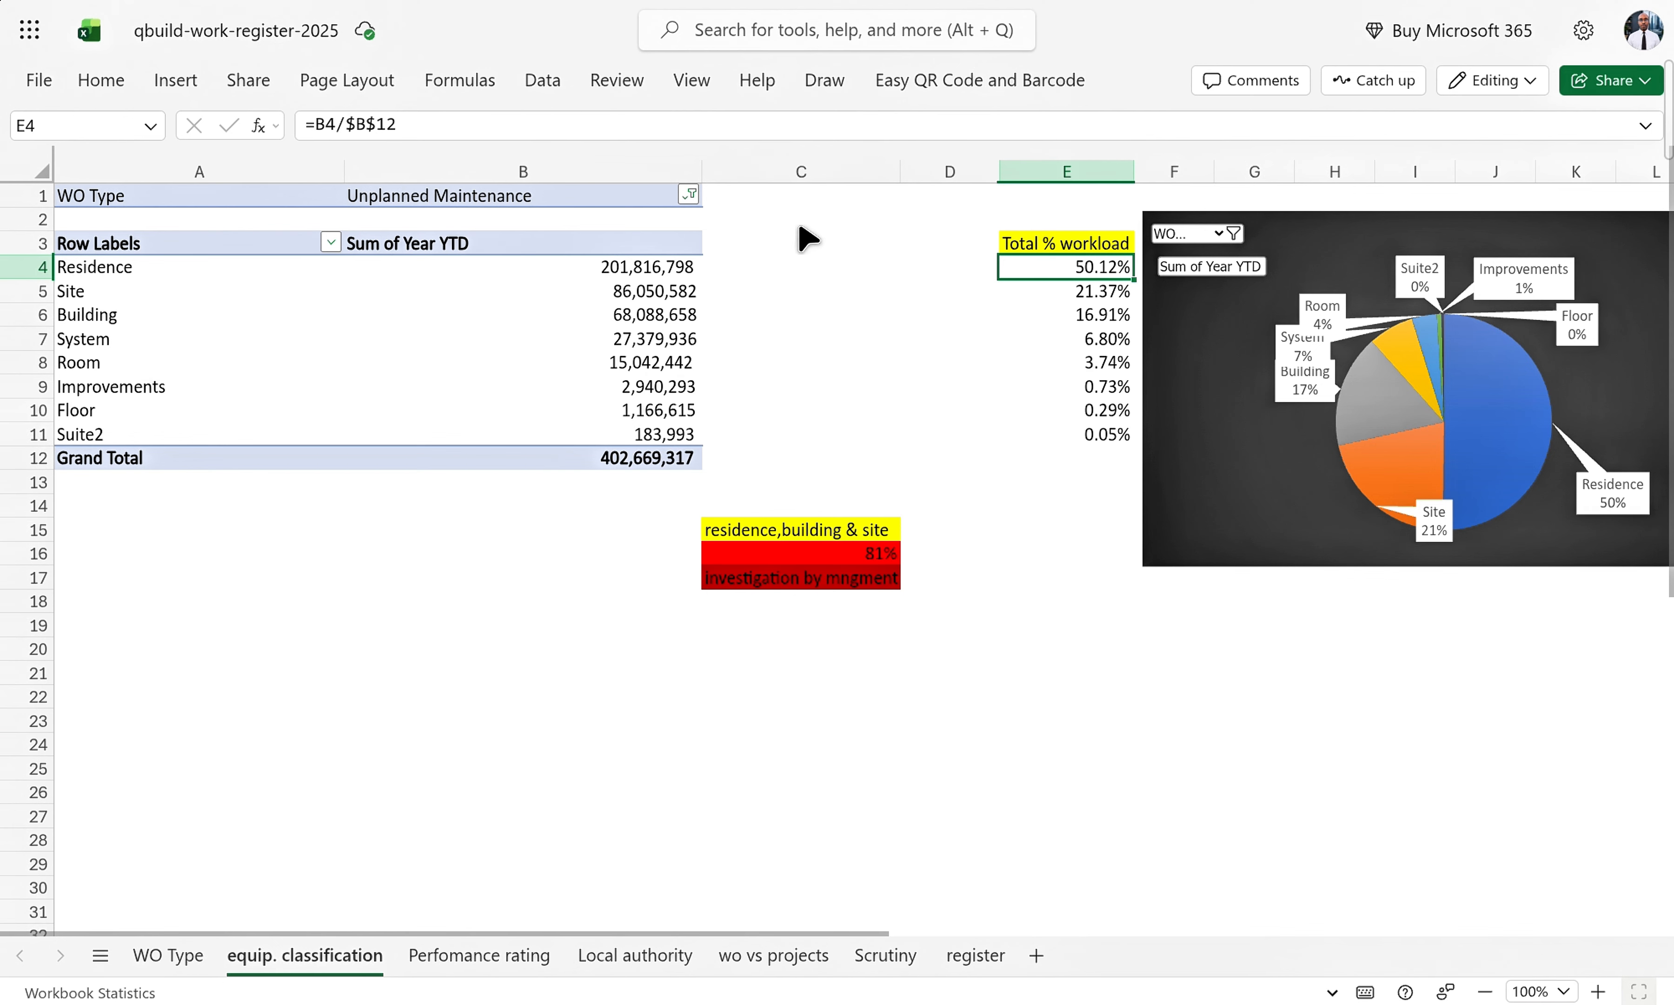
- Include all work order types again in the WO Type filter in place of Unplanned Maintenance alone
click(687, 197)
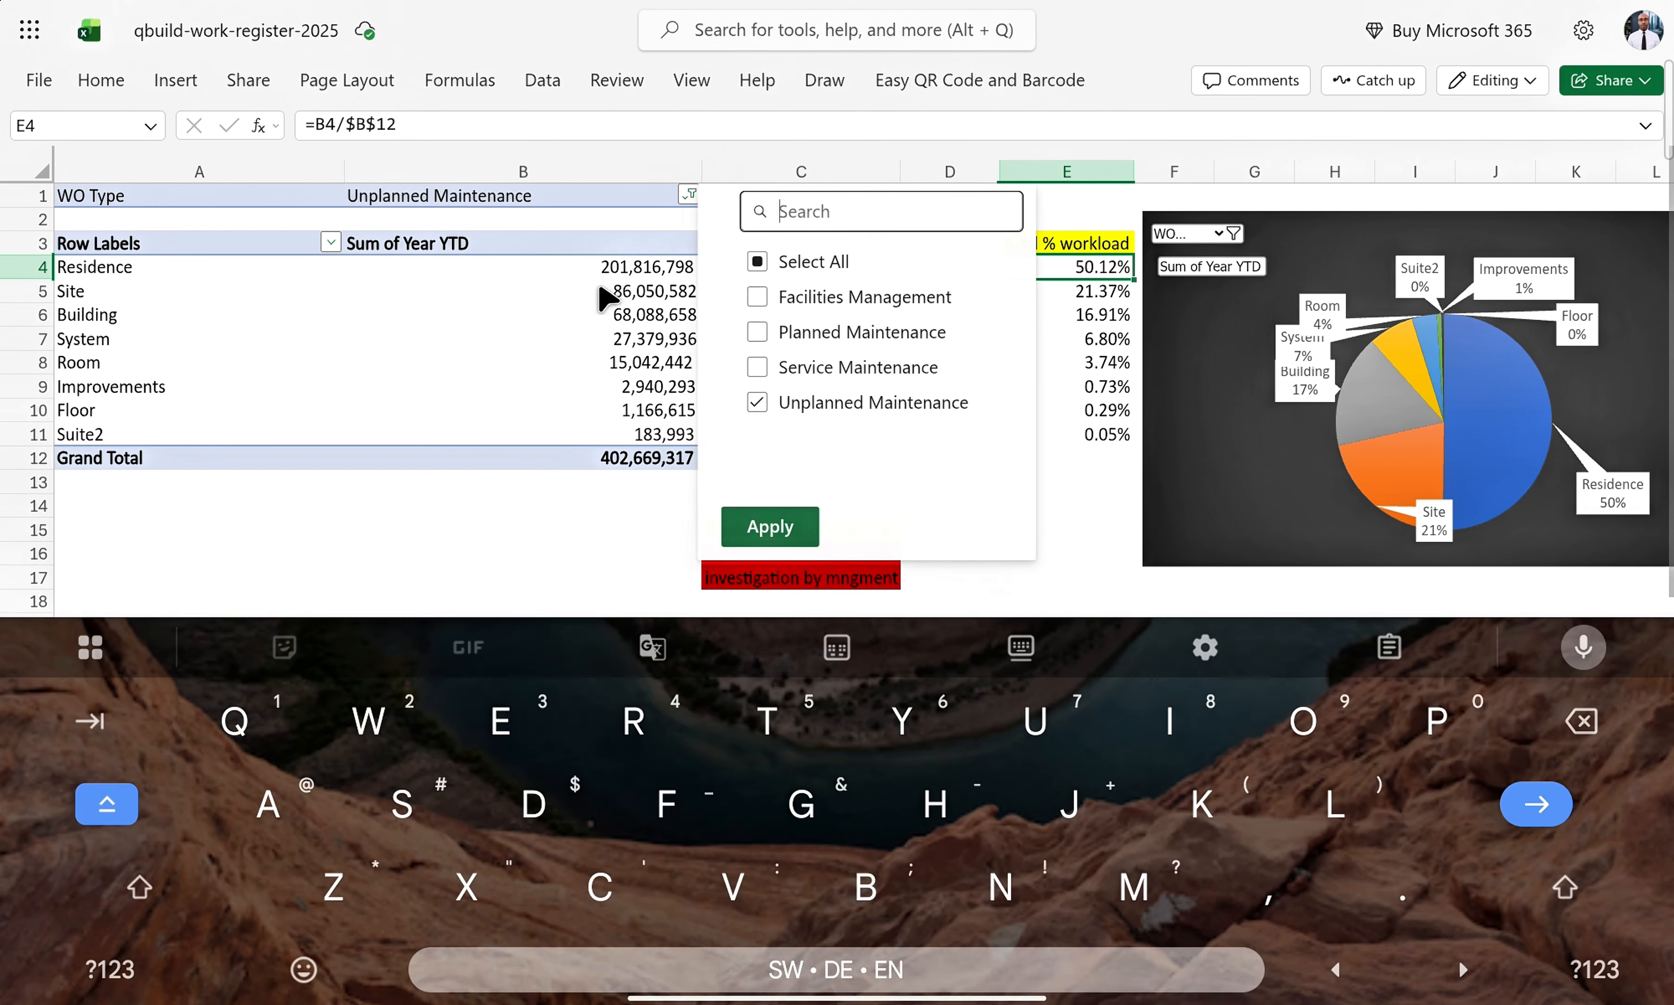
click(768, 263)
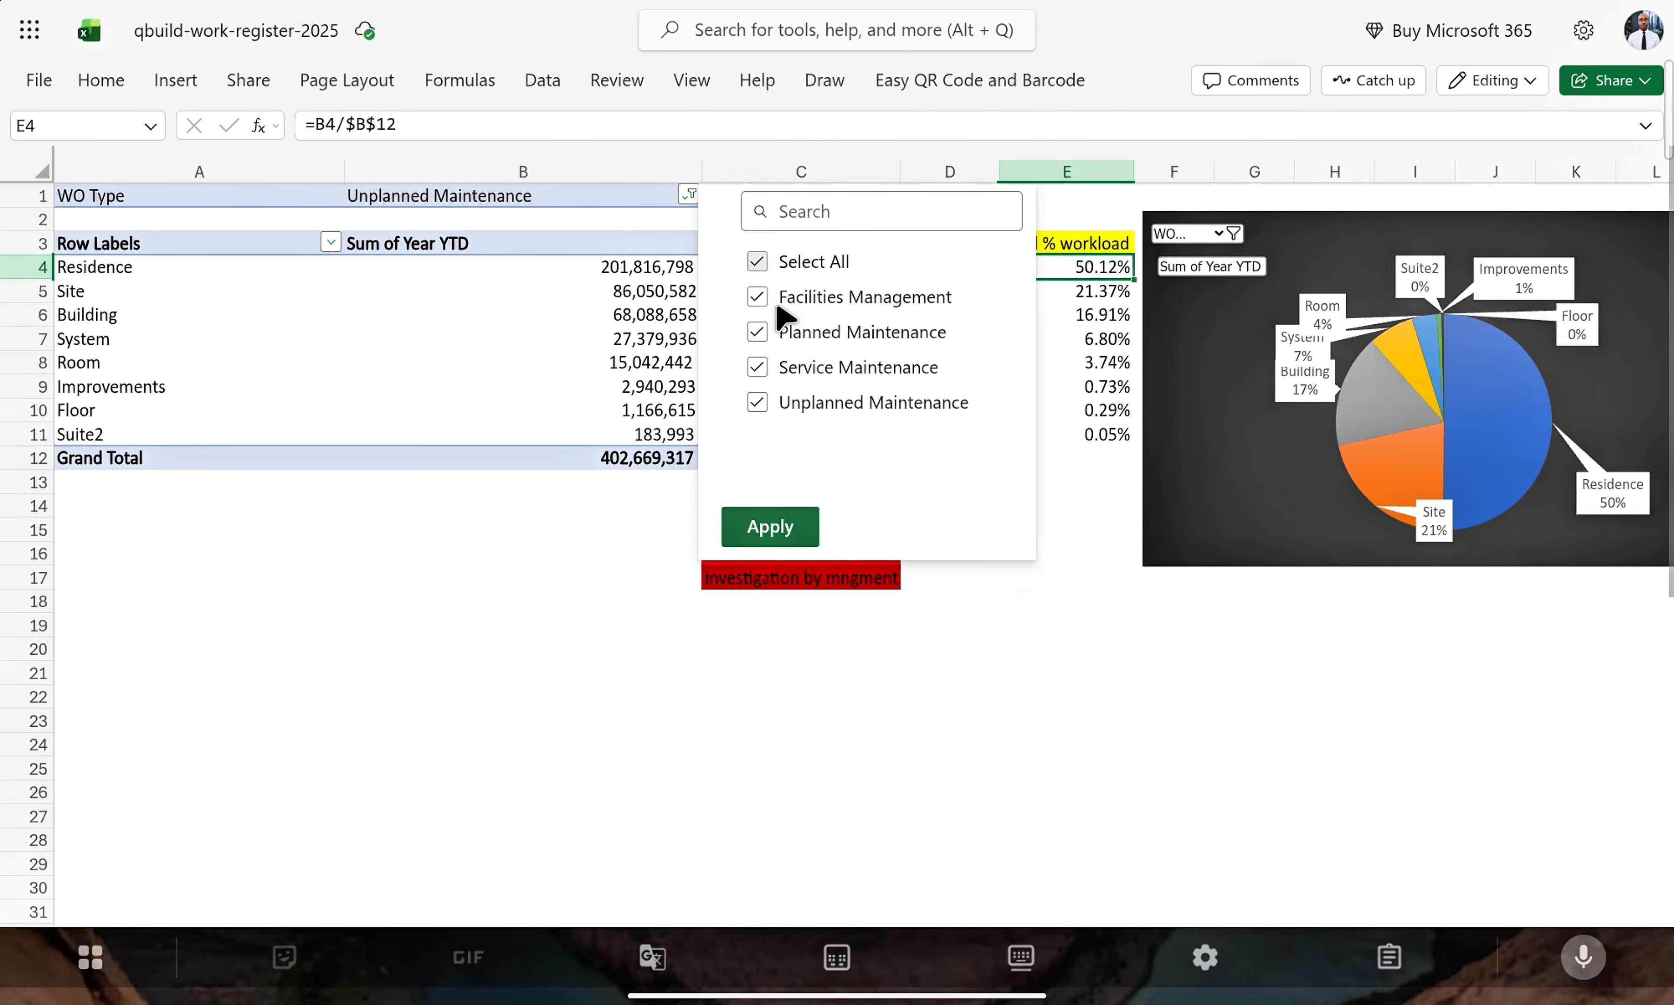
click(769, 526)
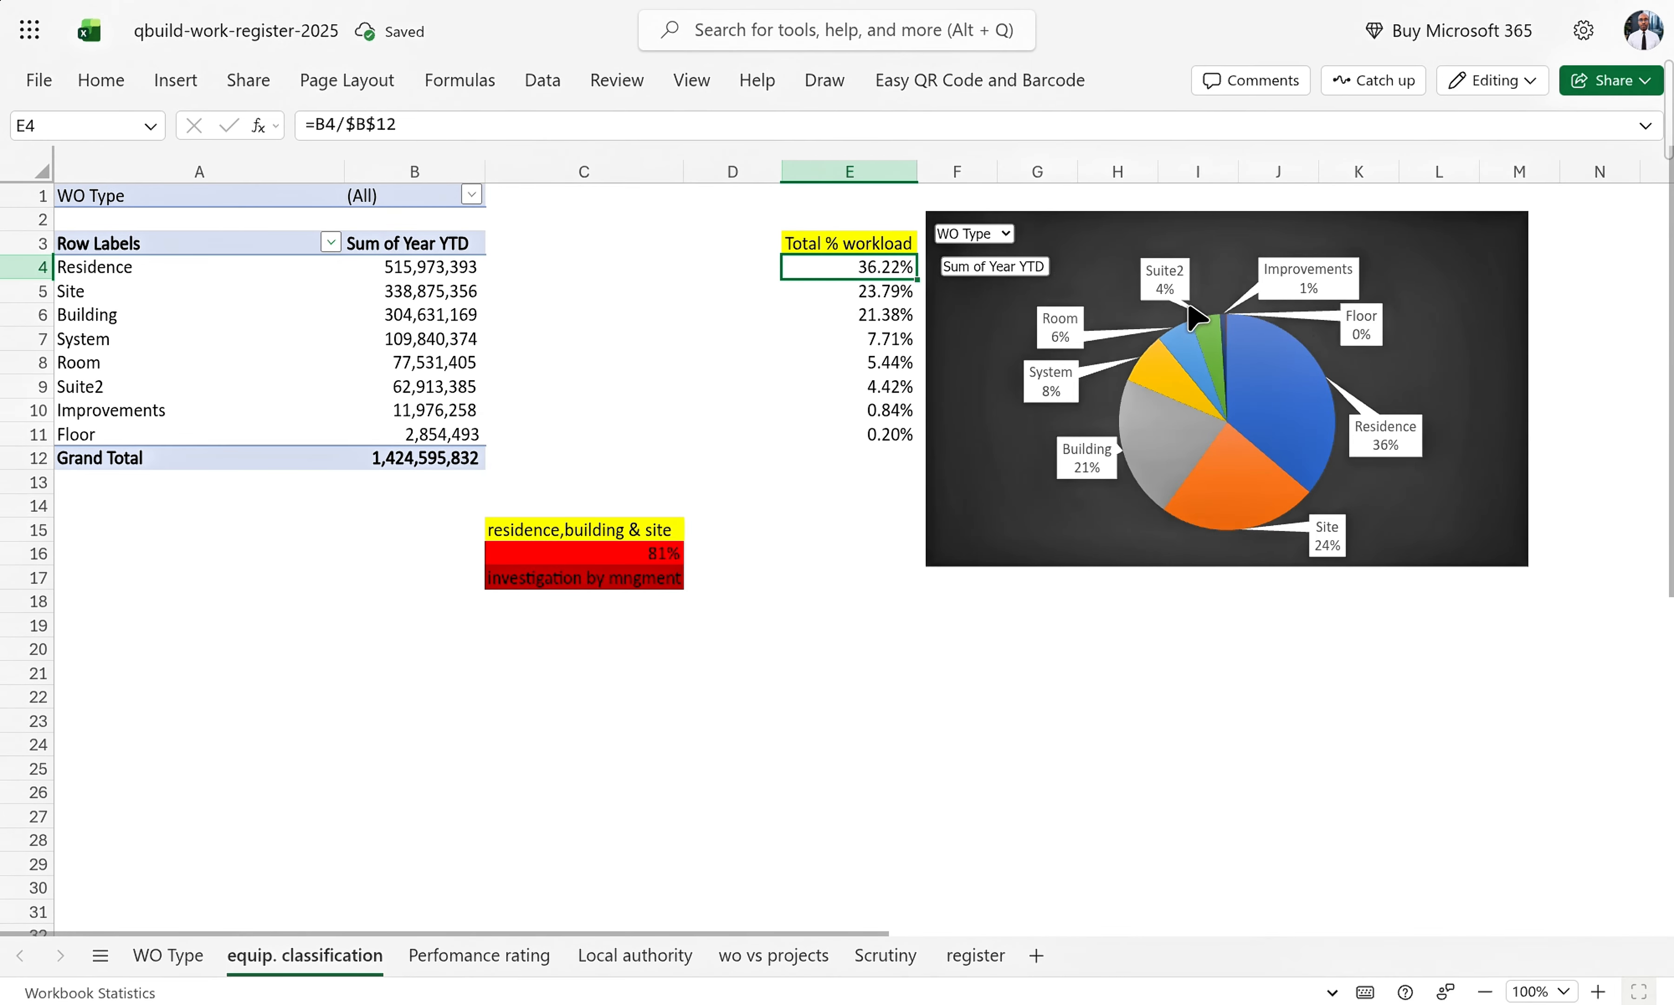
- Check the equip. classification pie chart against the WO Type column in the register sheet
click(1015, 460)
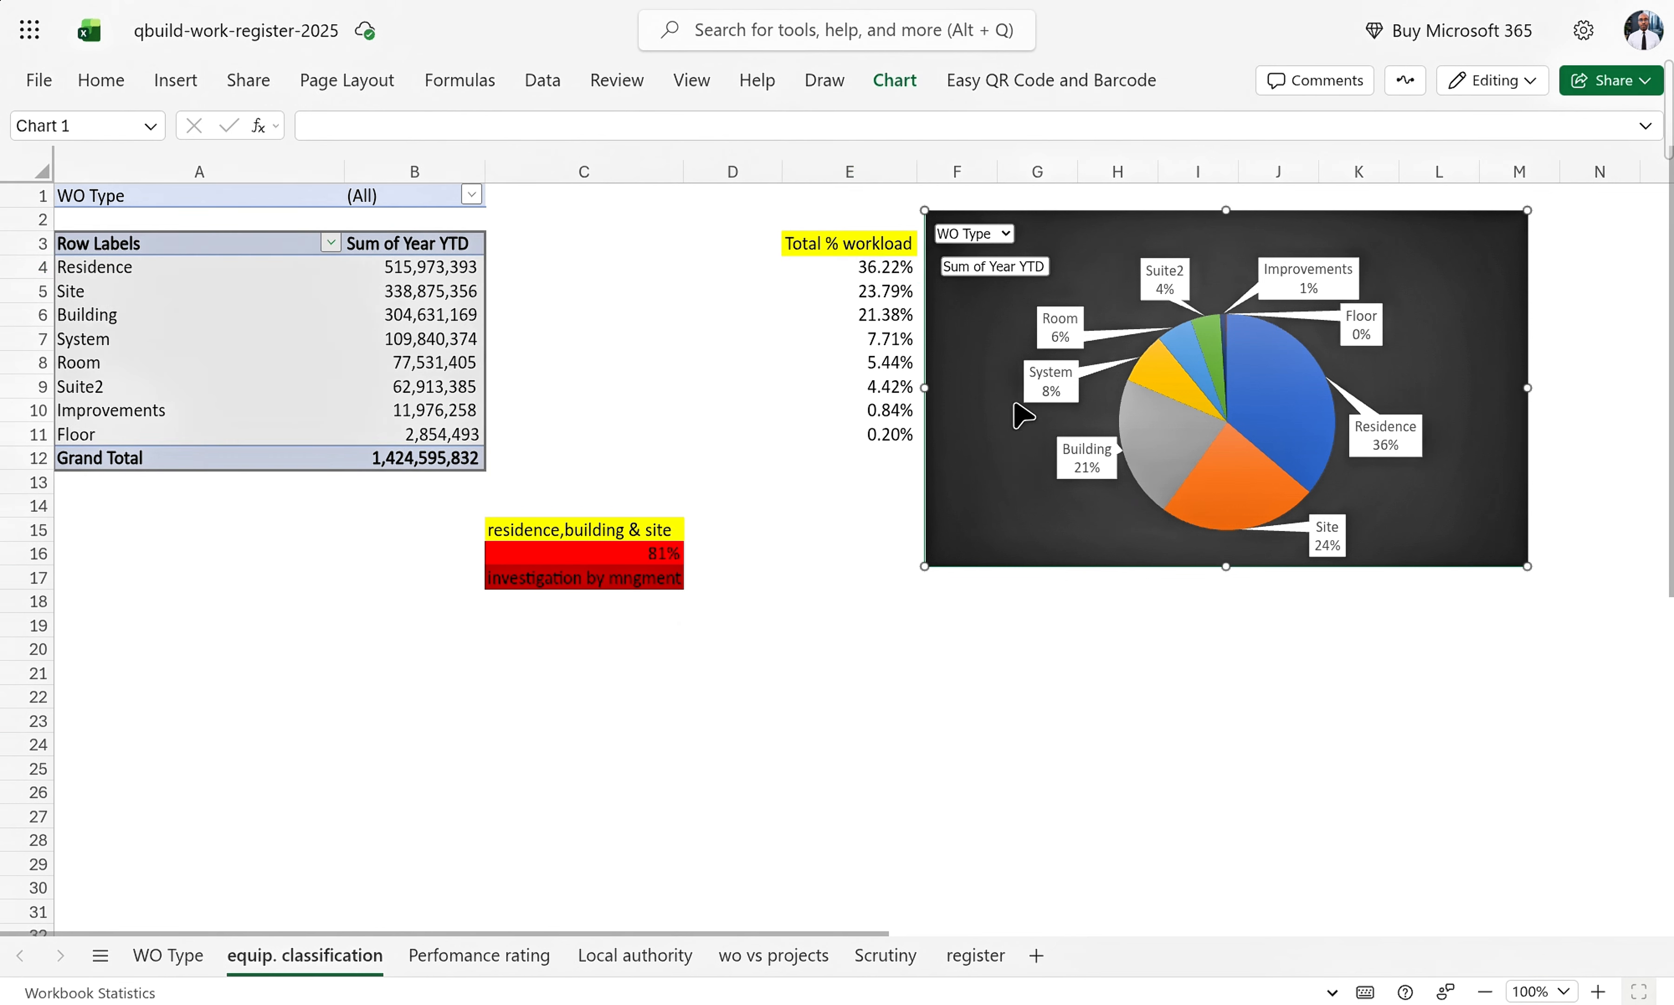
click(990, 624)
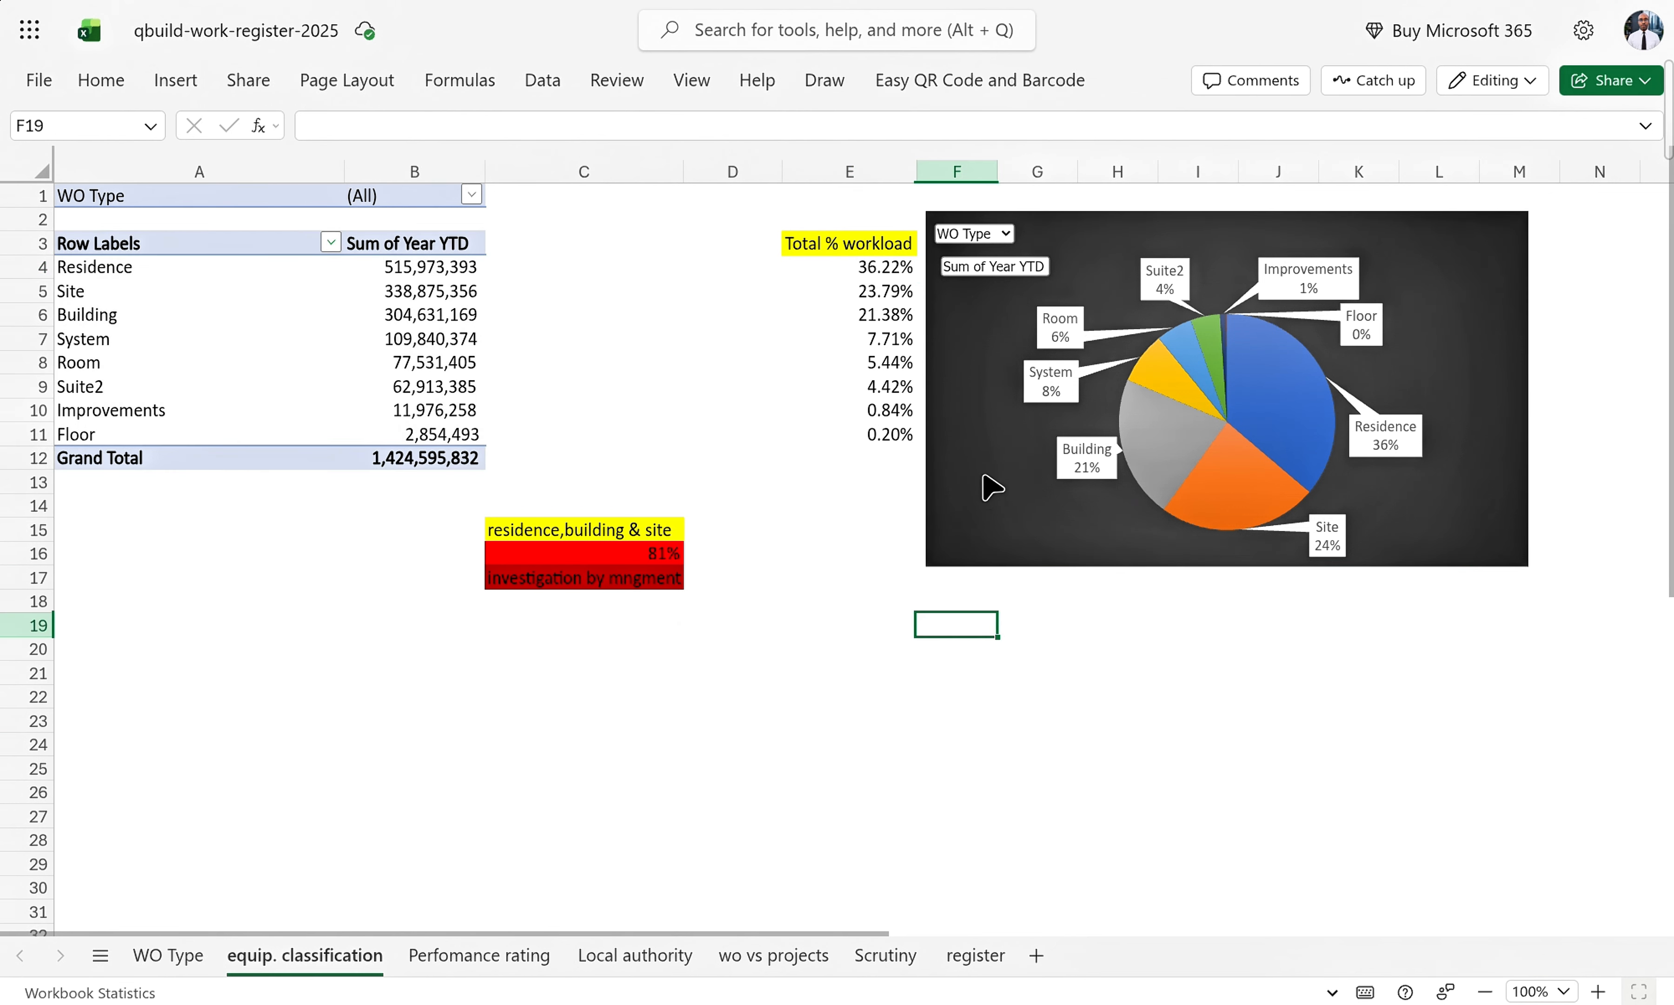
click(990, 486)
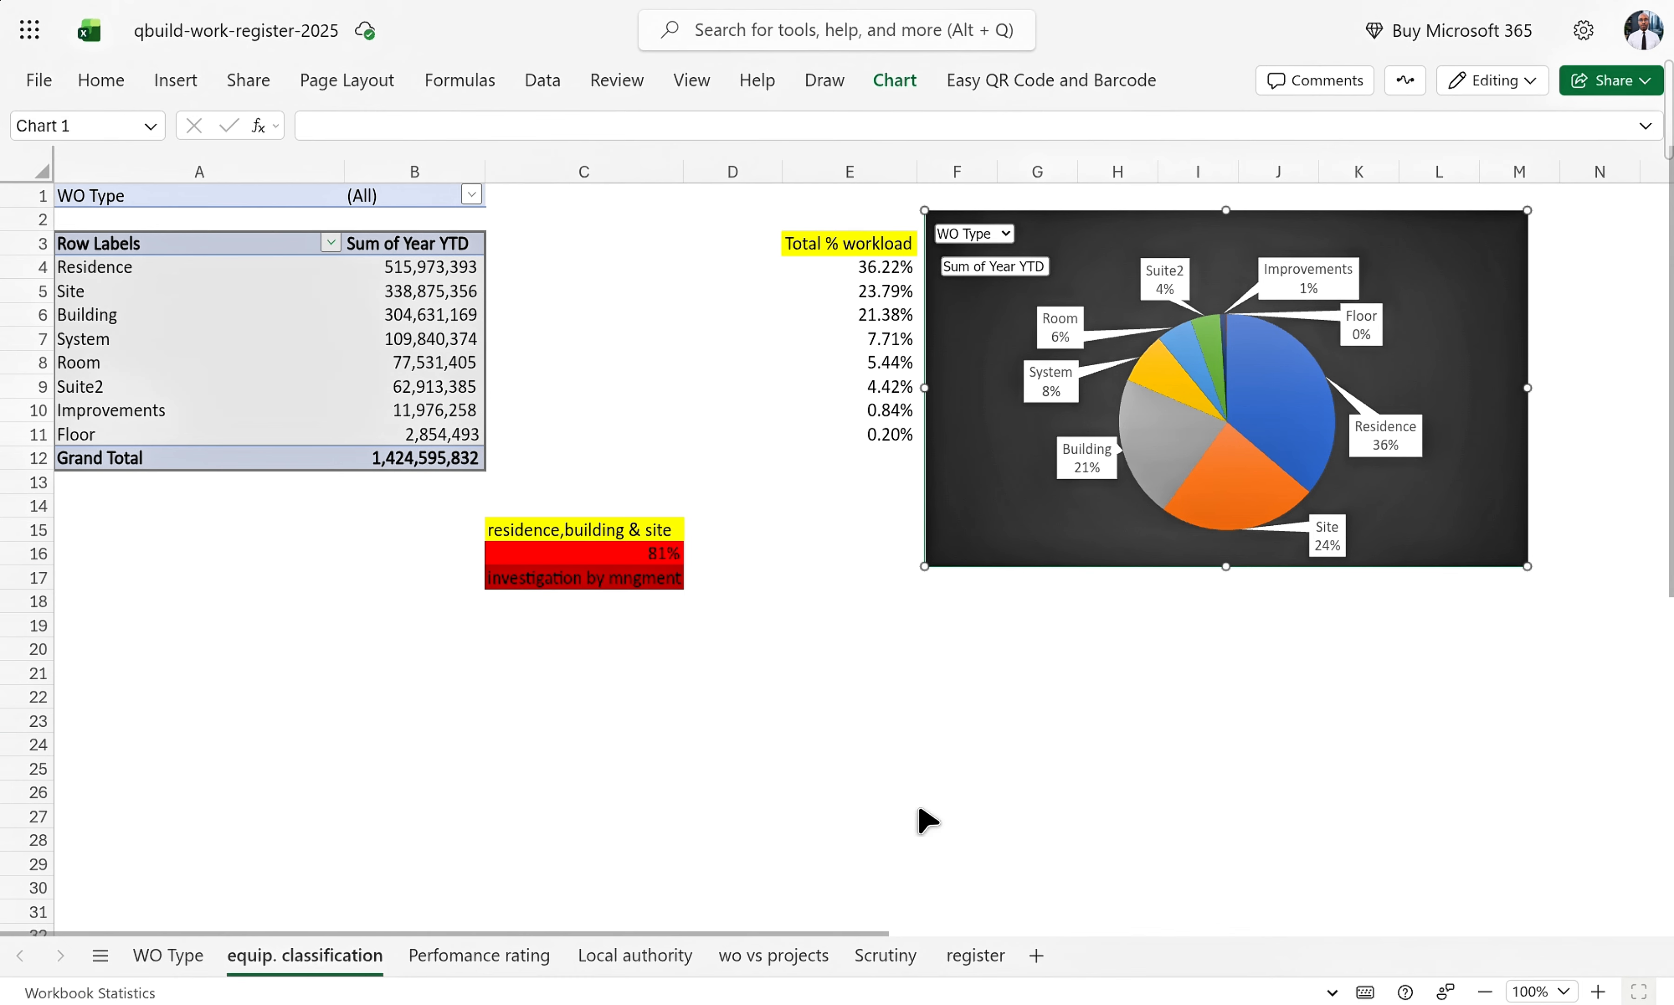
click(975, 954)
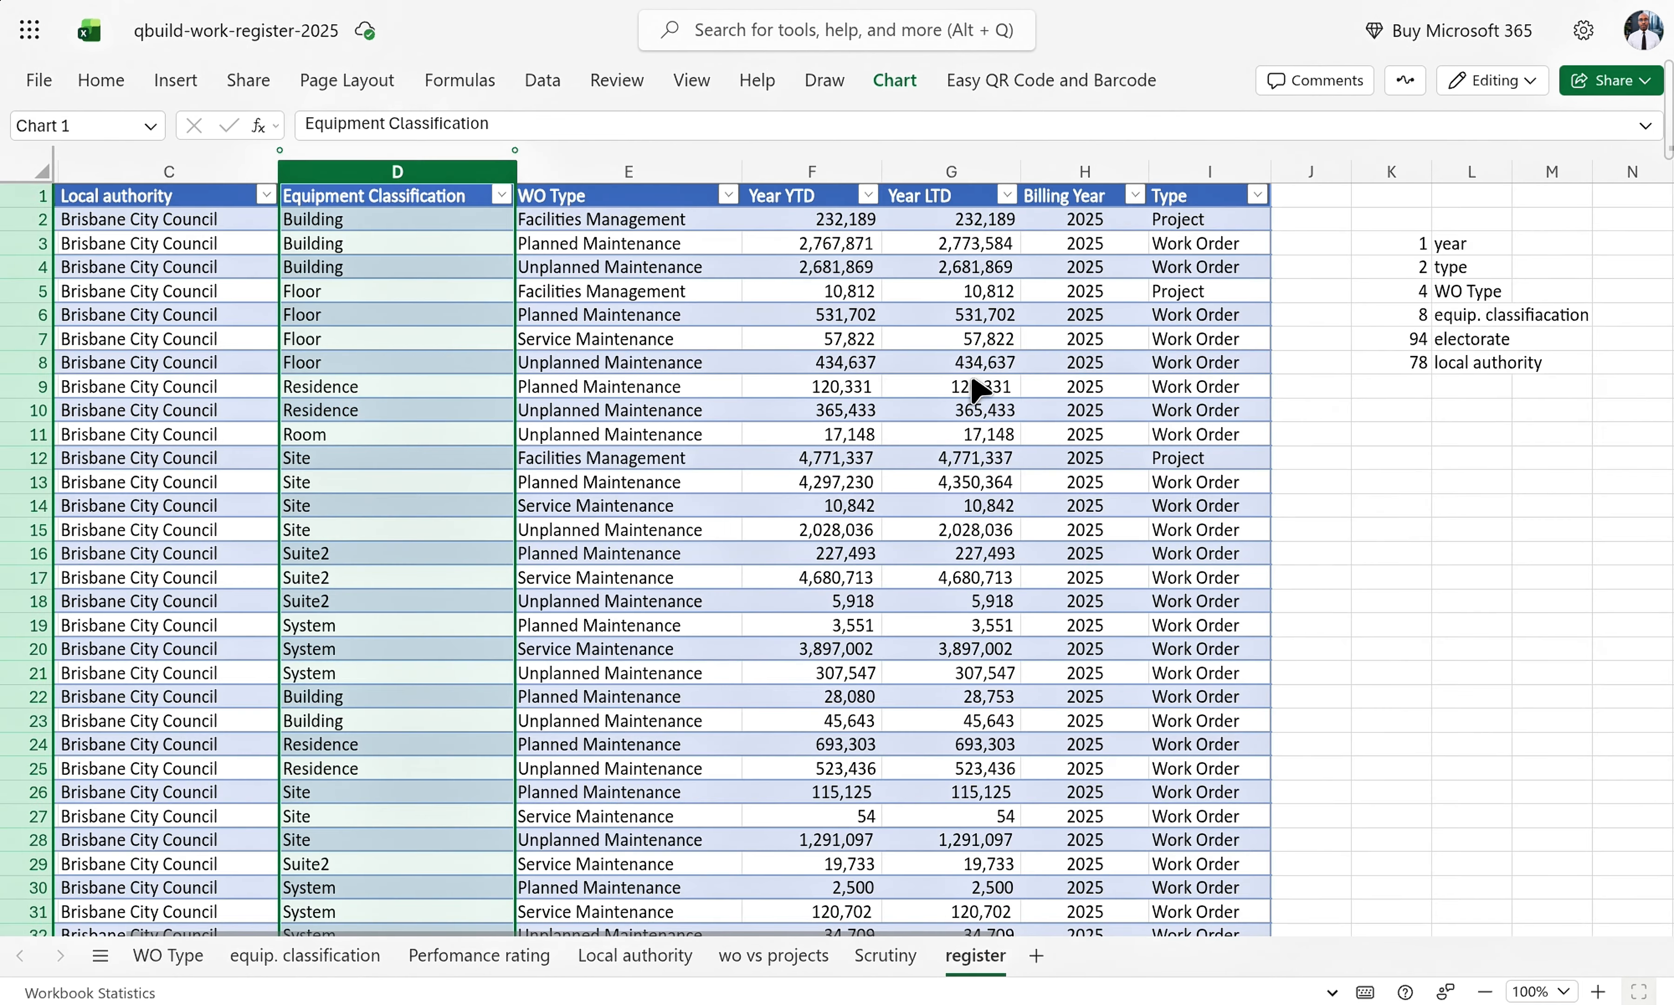
click(676, 413)
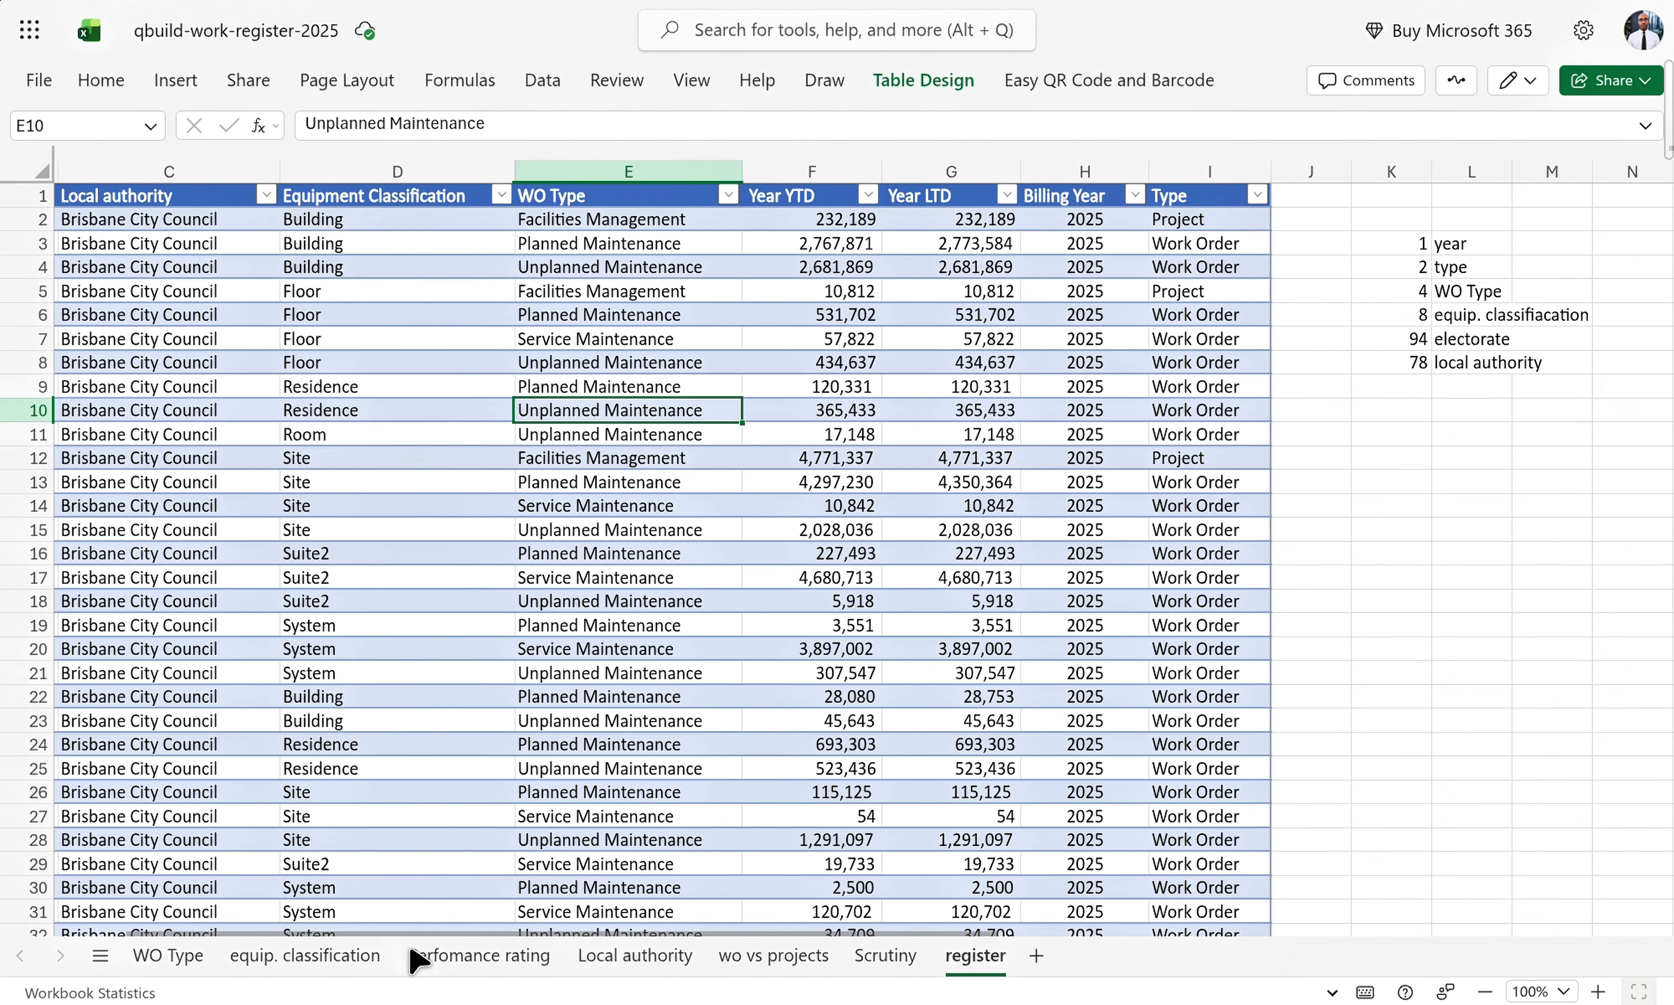
- Return to the equip. classification sheet and read the totals and percentages of the pie chart's Residence and Suite2 slices
click(343, 953)
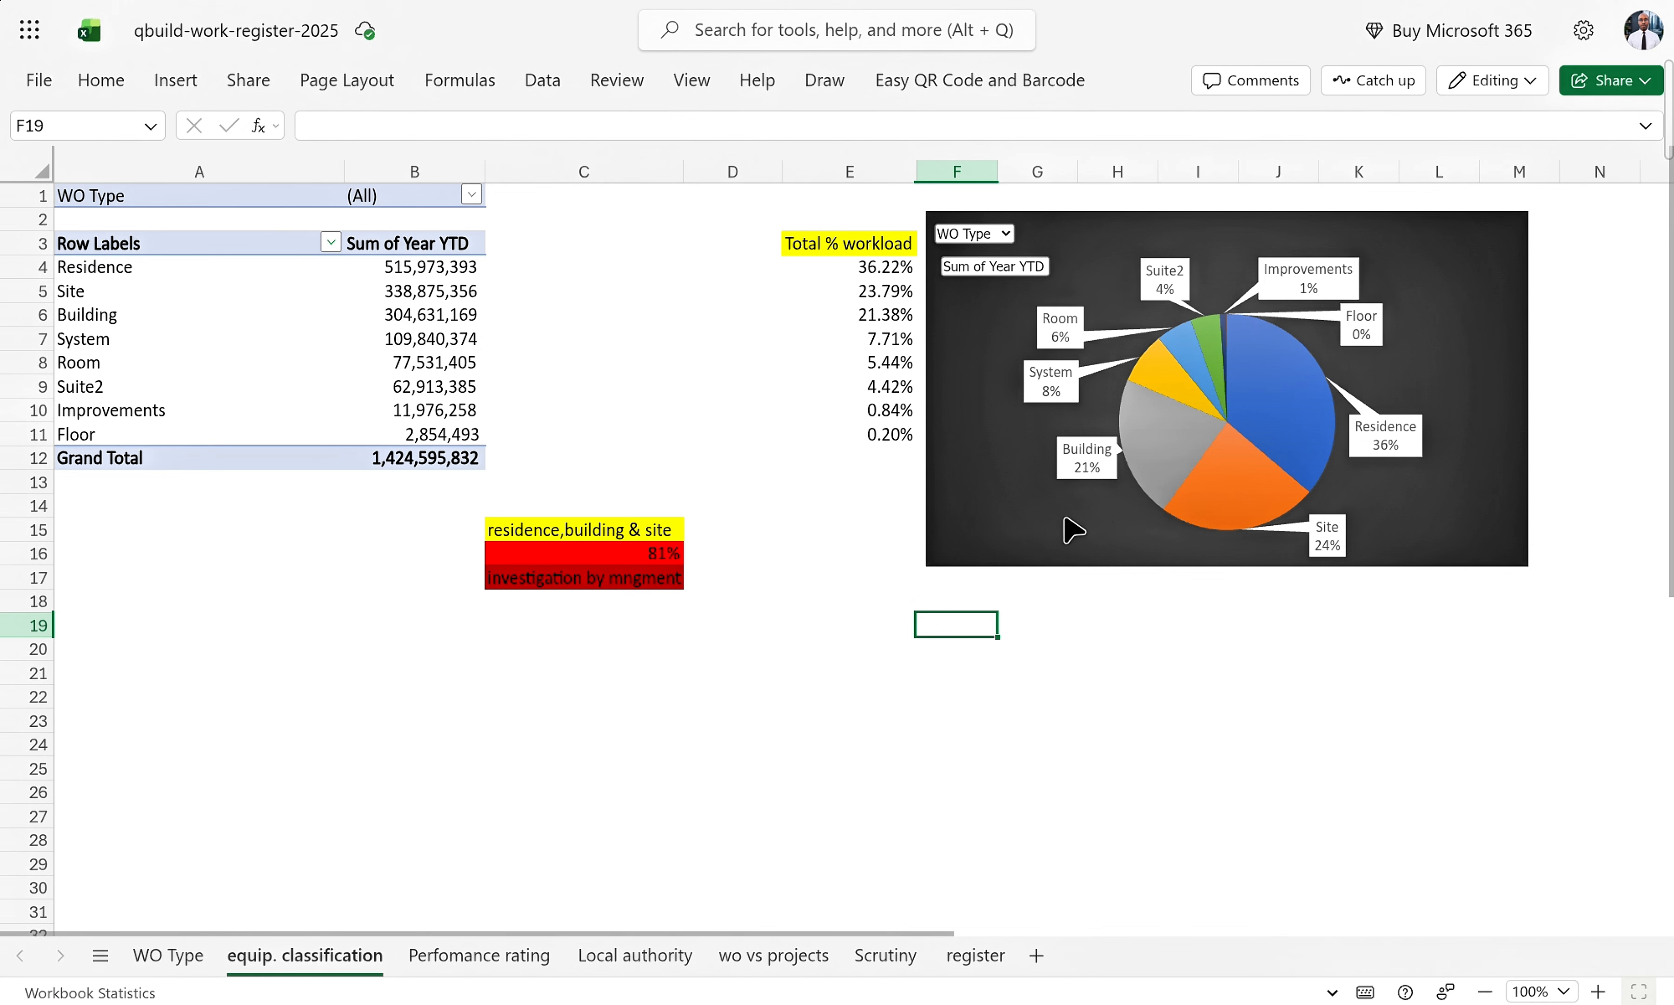
click(1020, 532)
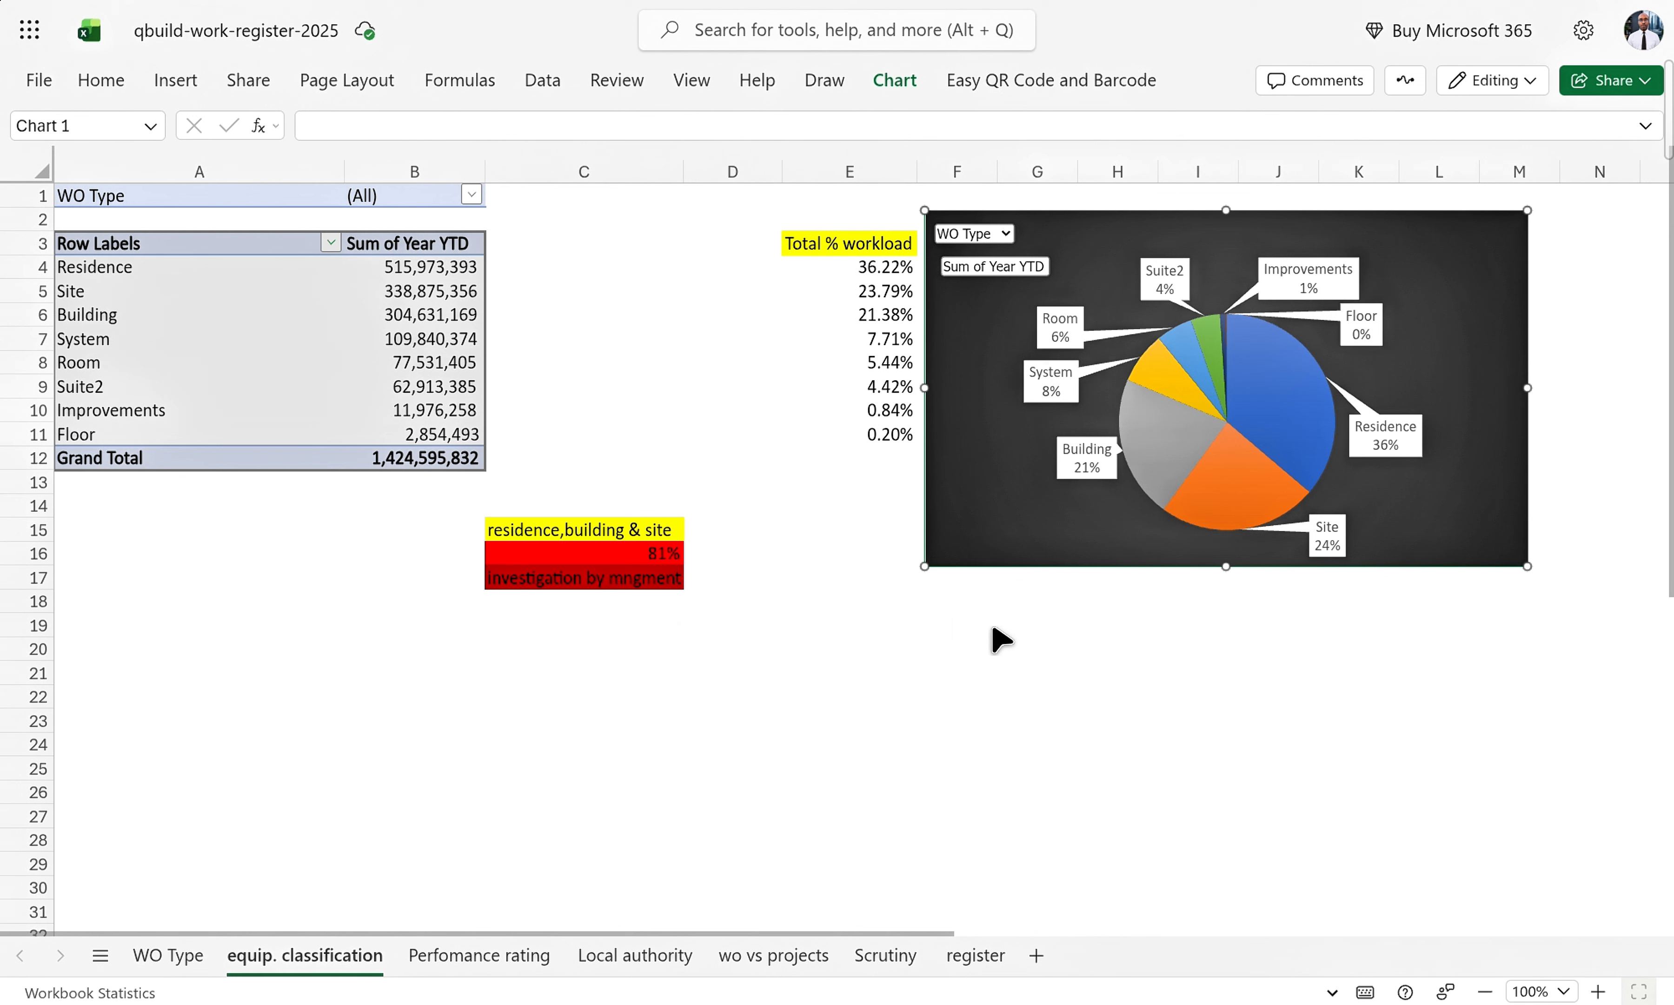
click(1410, 428)
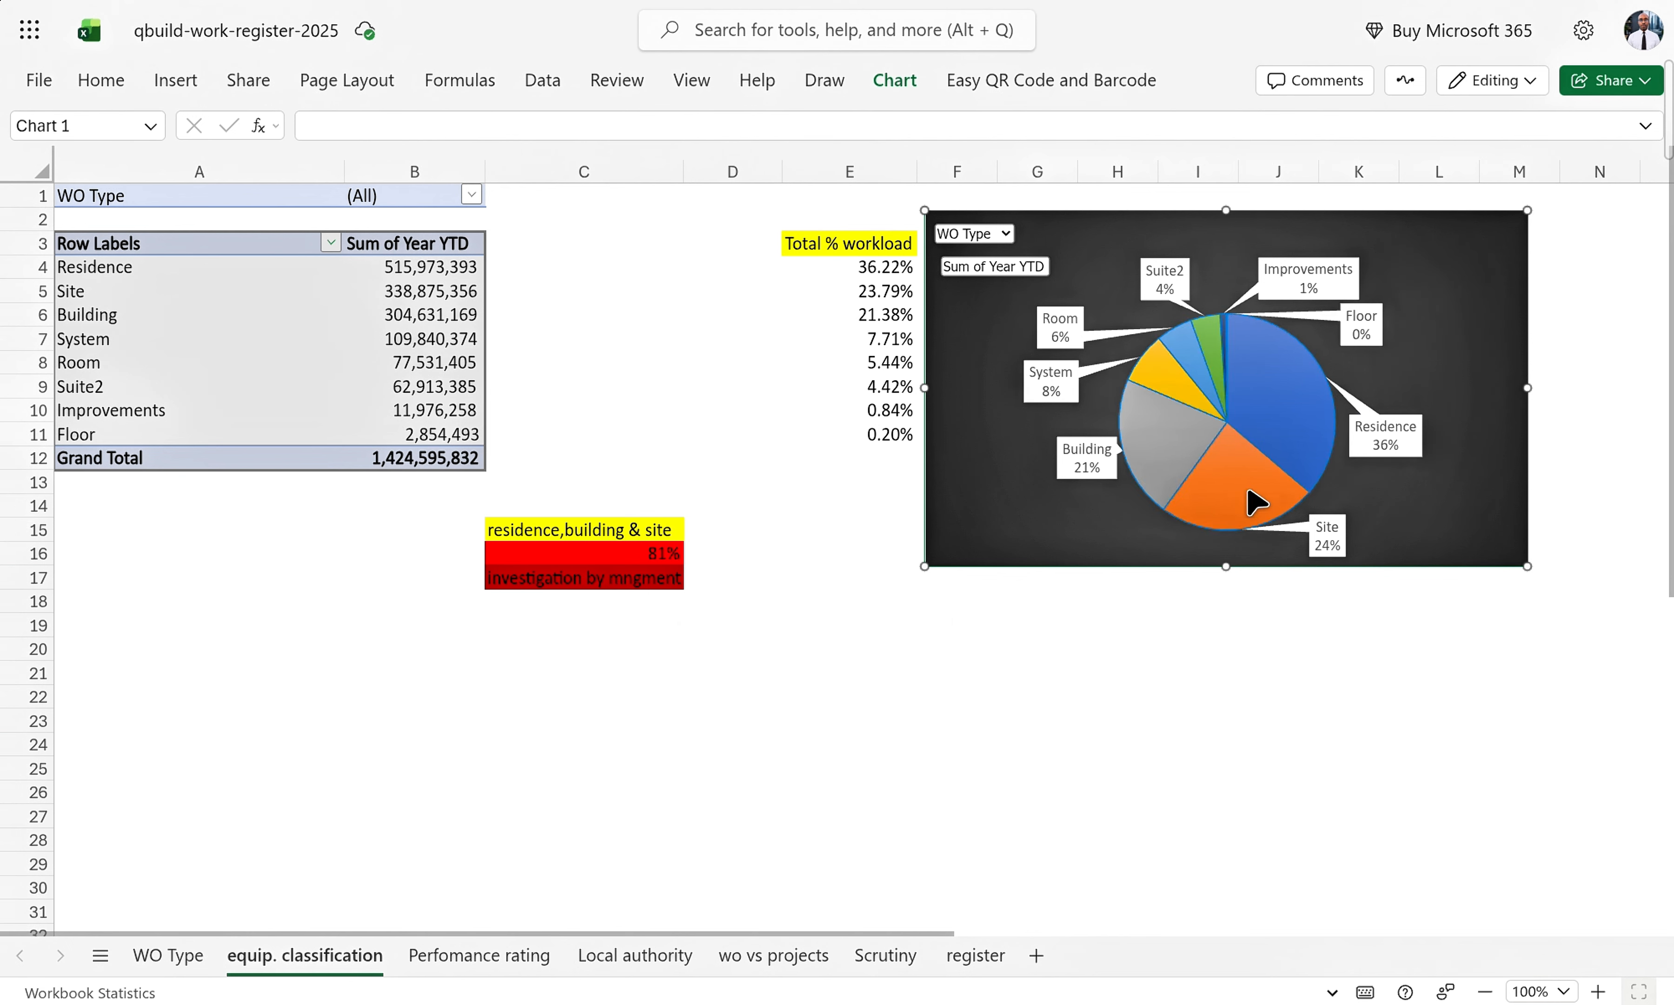
mouse_move(1315, 445)
mouse_move(1296, 375)
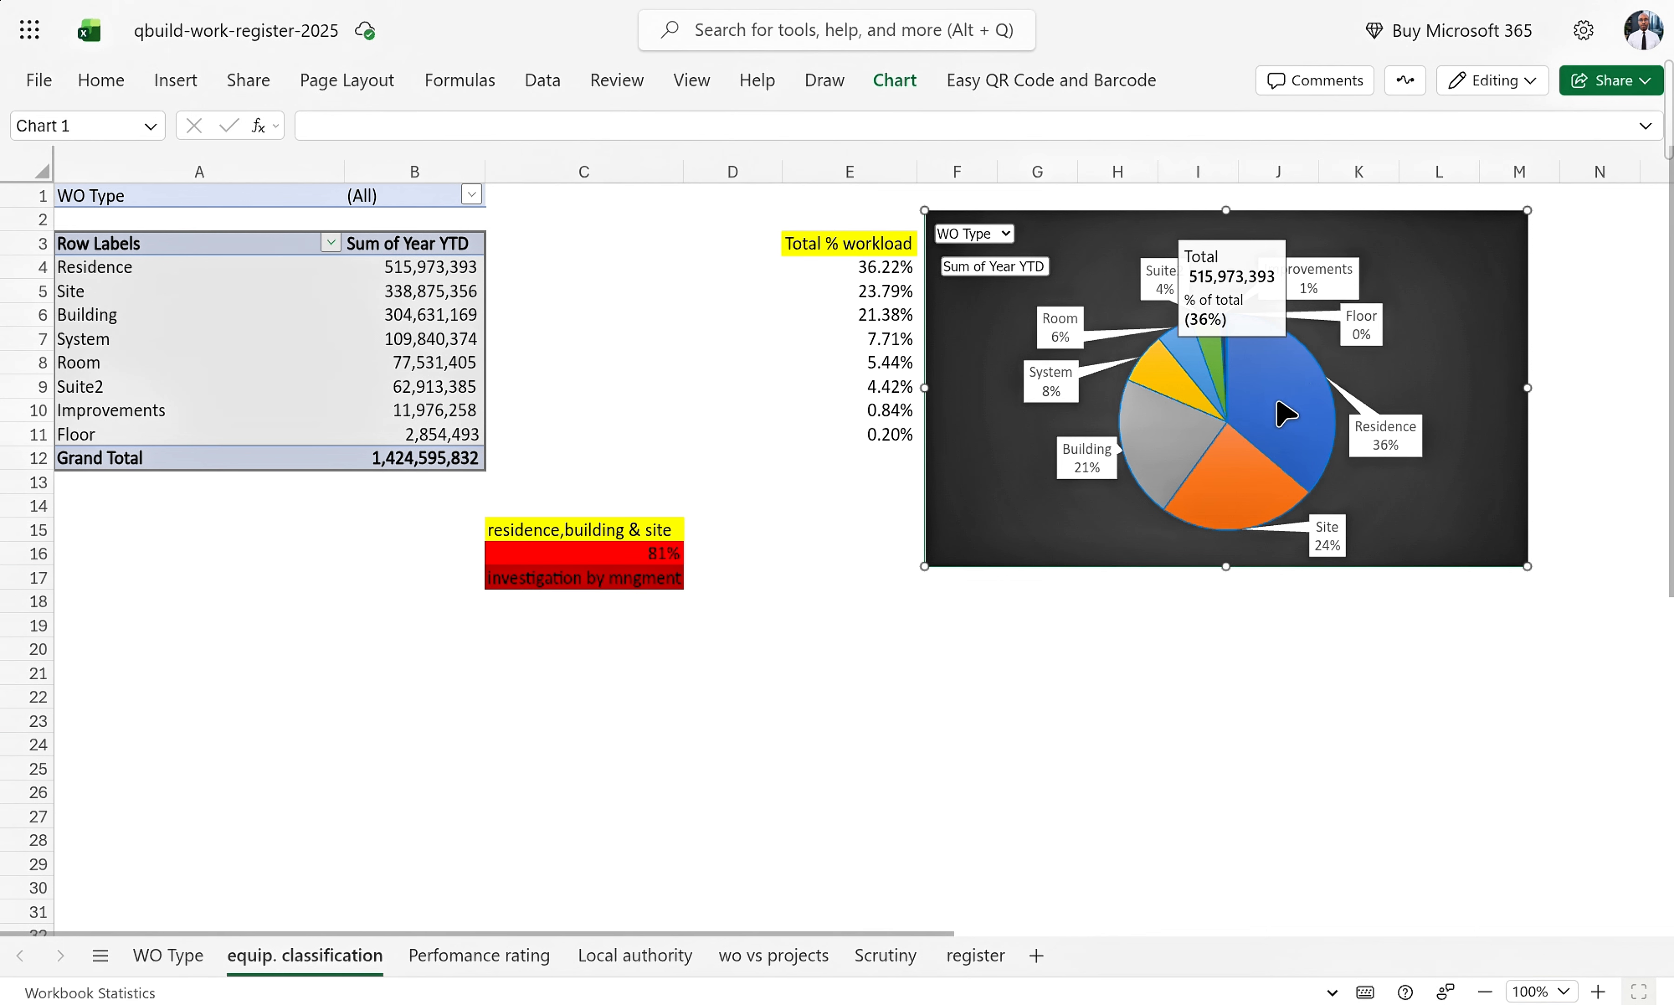
mouse_move(1221, 362)
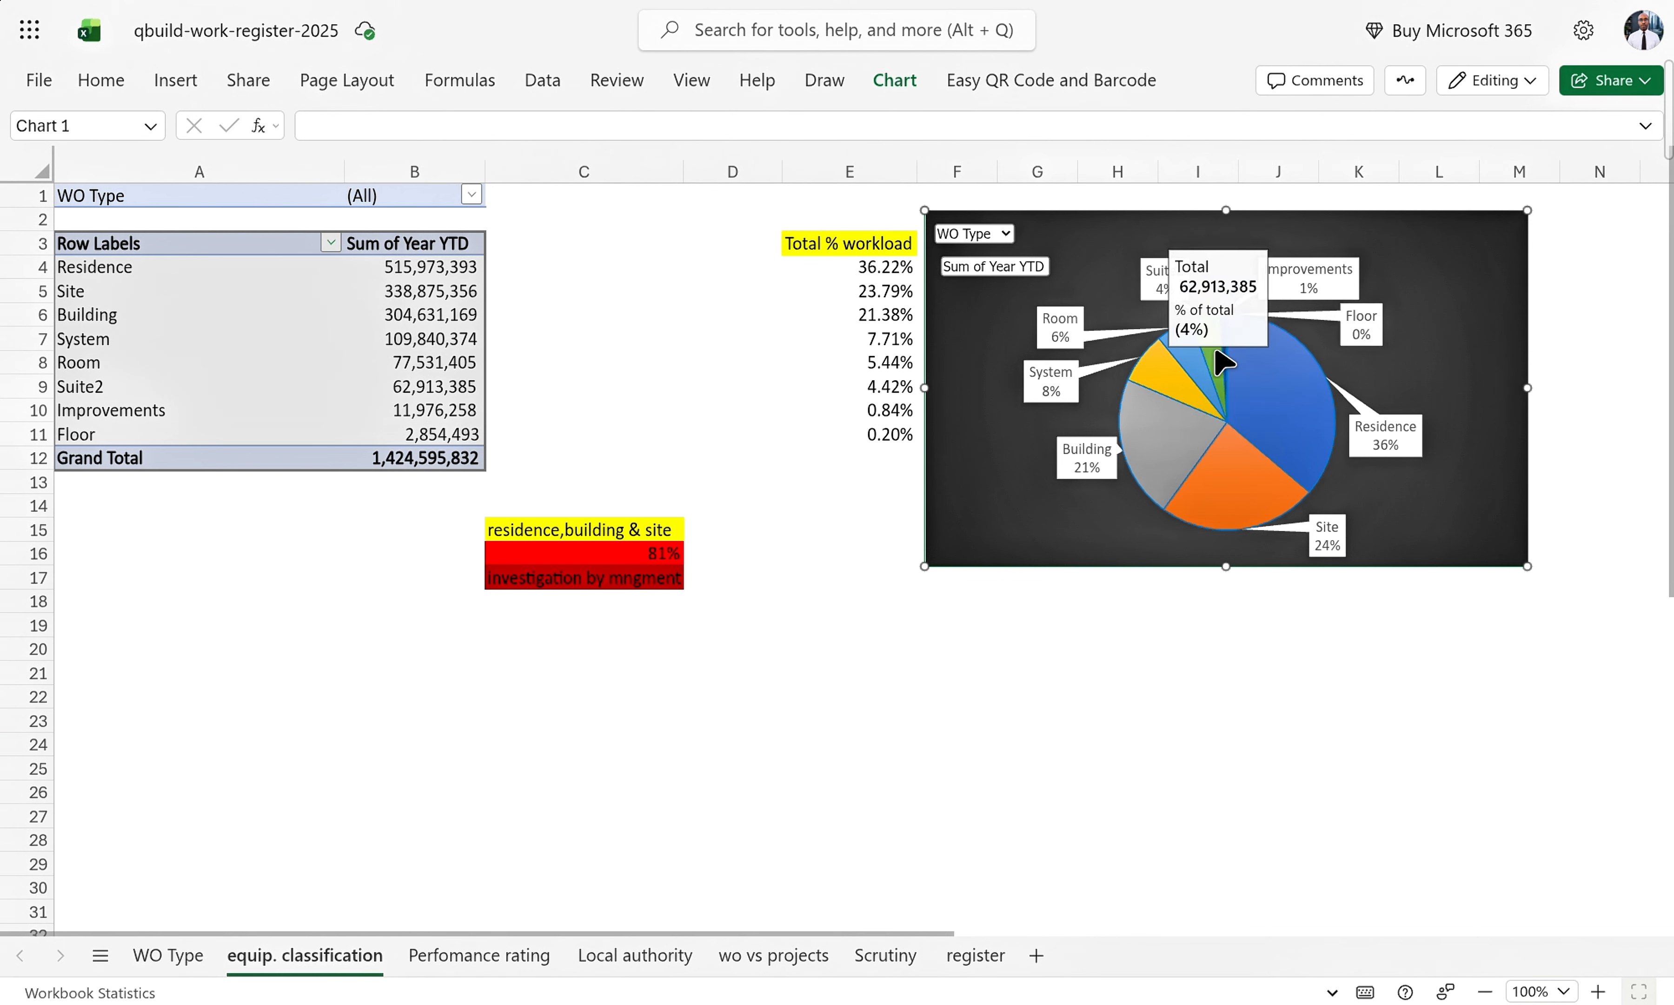
mouse_move(1204, 423)
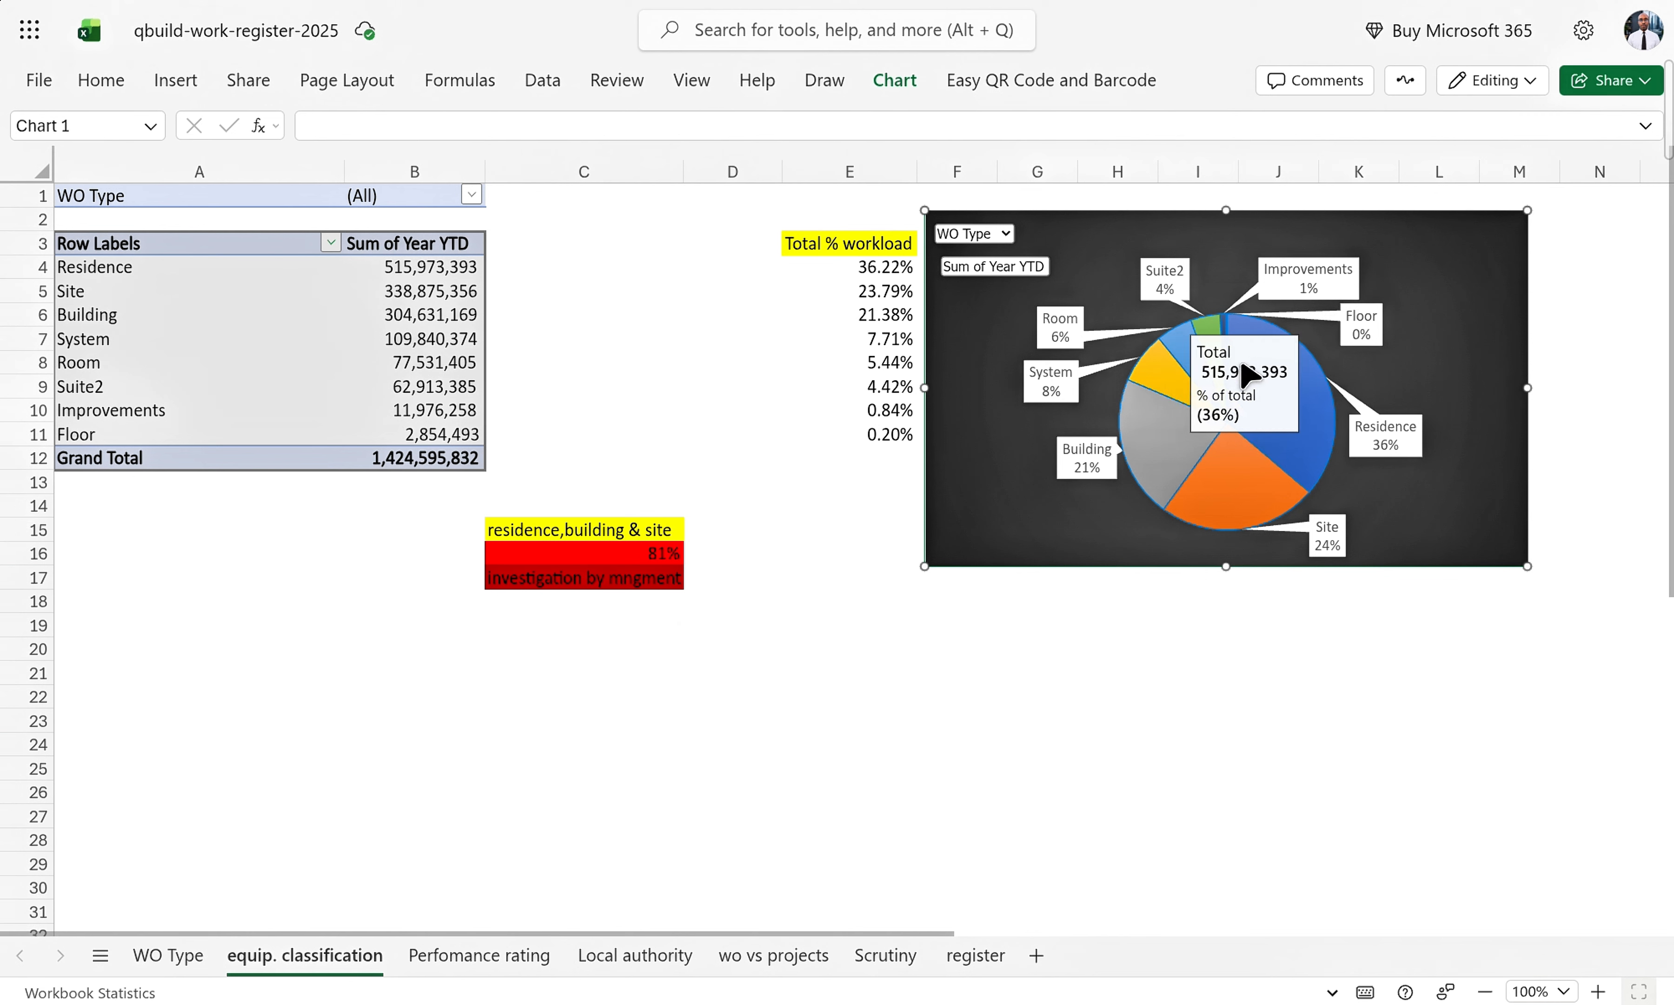
mouse_move(1289, 414)
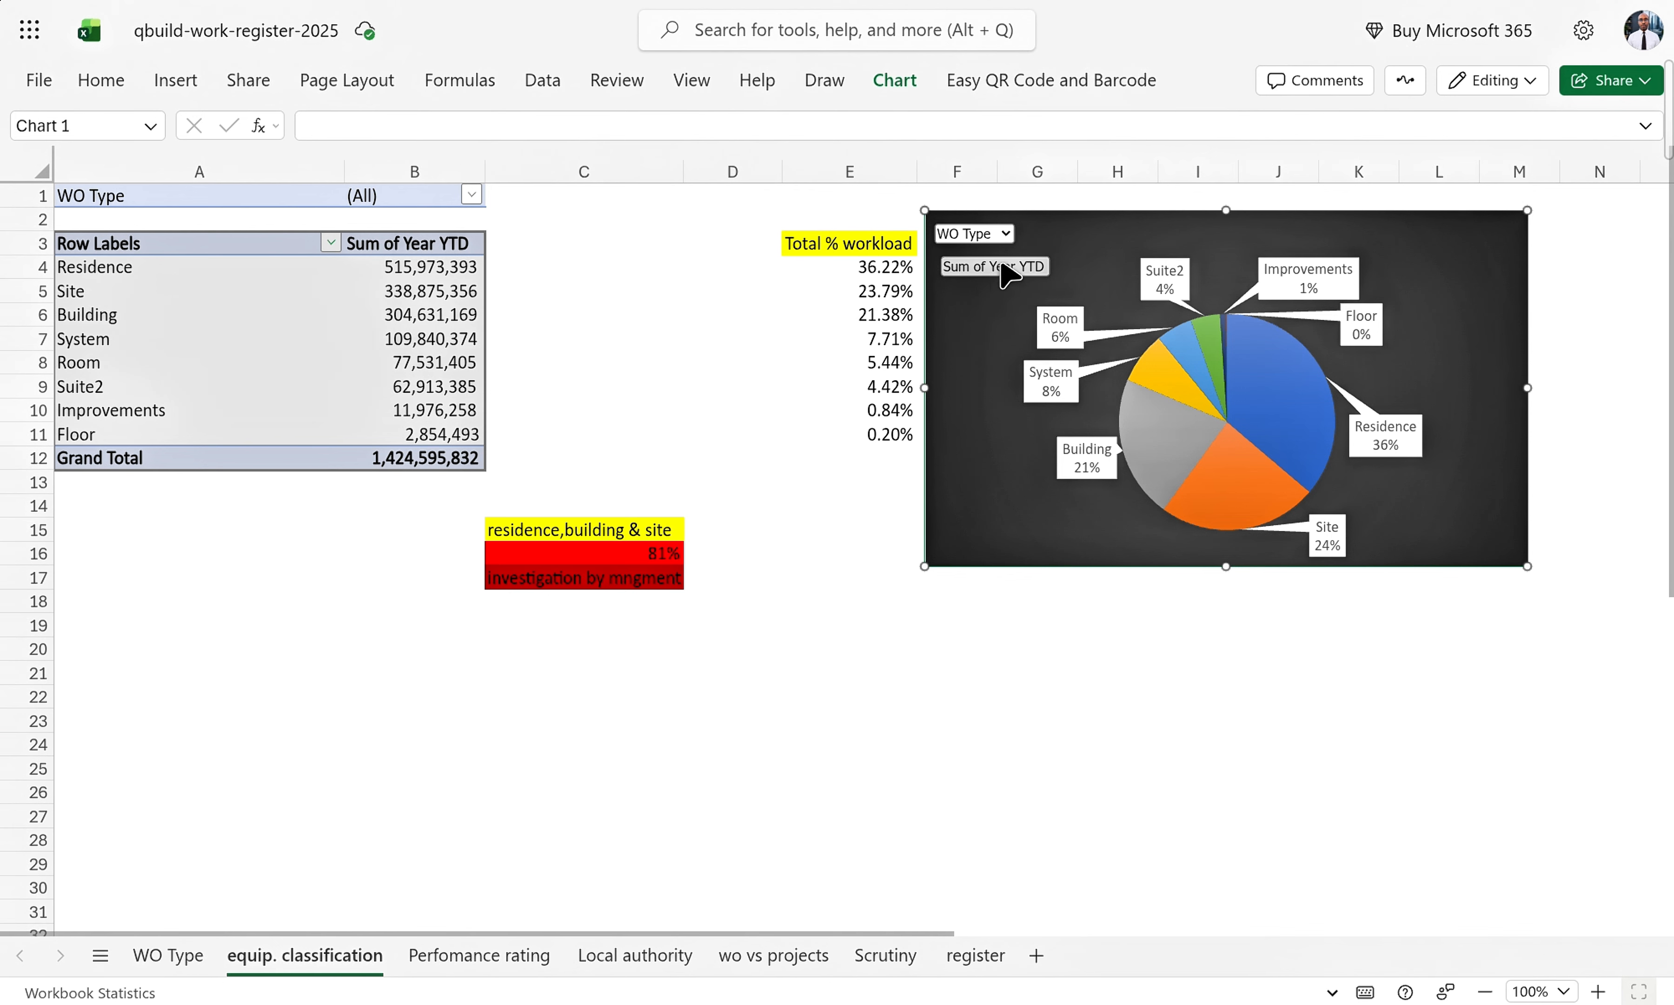
- Filter the pie chart's WO Type to Facilities Management only and examine the resulting slices
click(1006, 235)
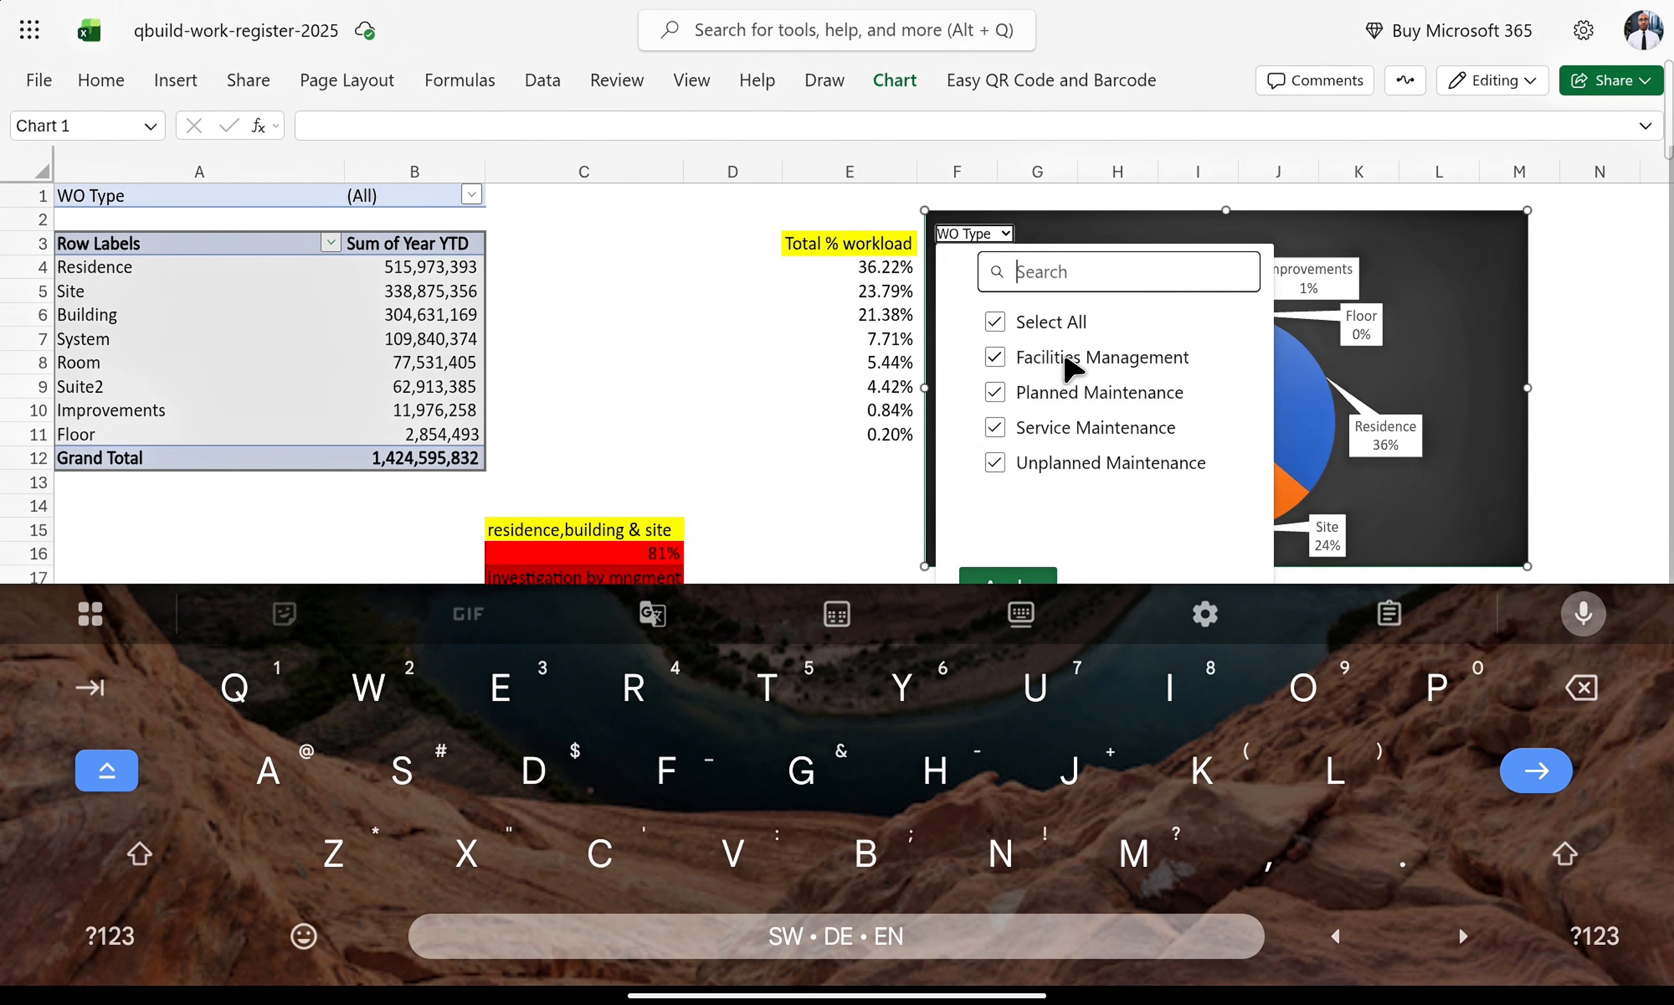
click(1004, 323)
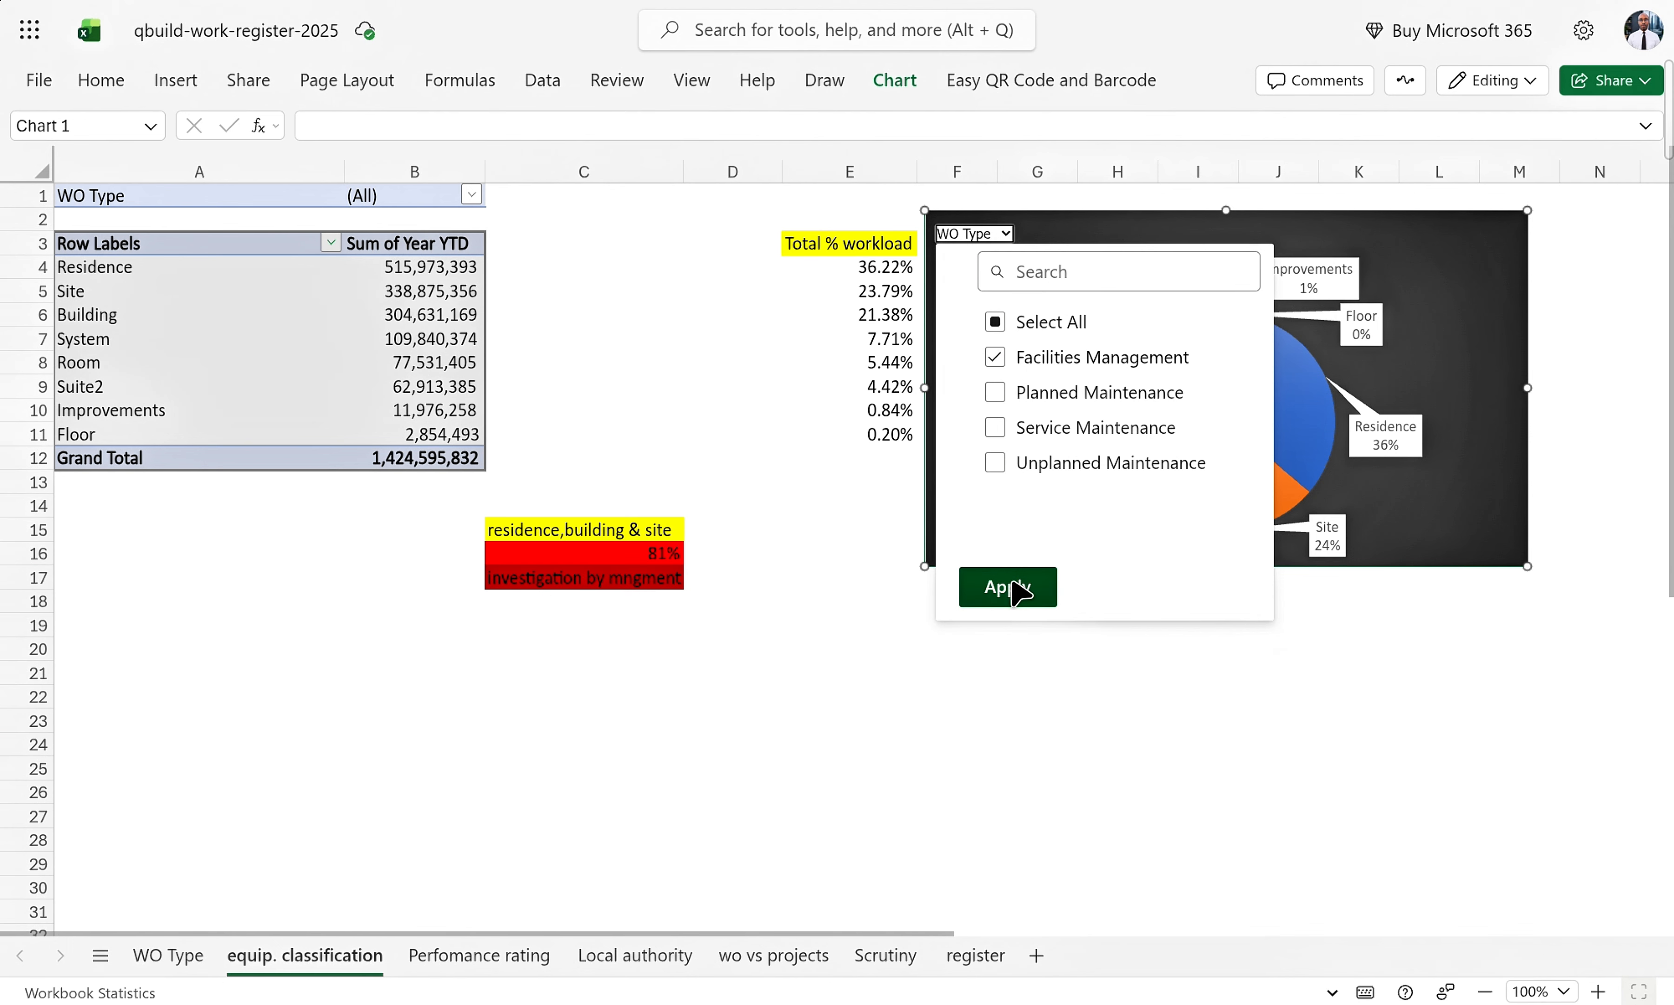
click(1004, 586)
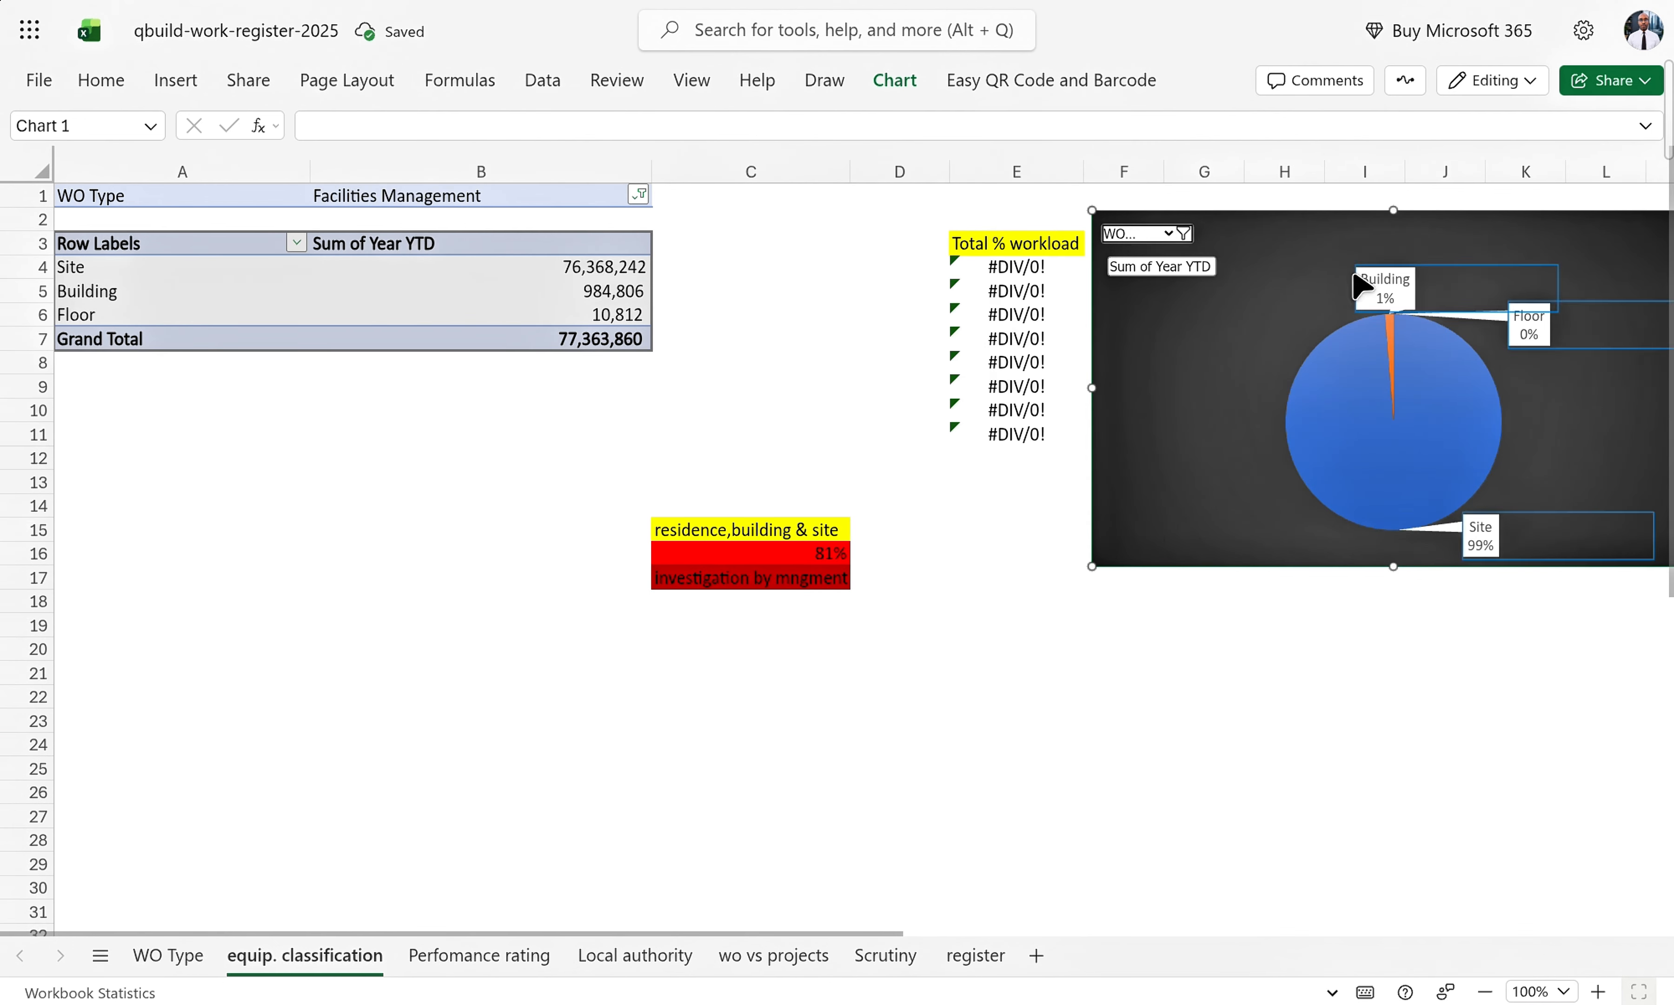
mouse_move(1419, 339)
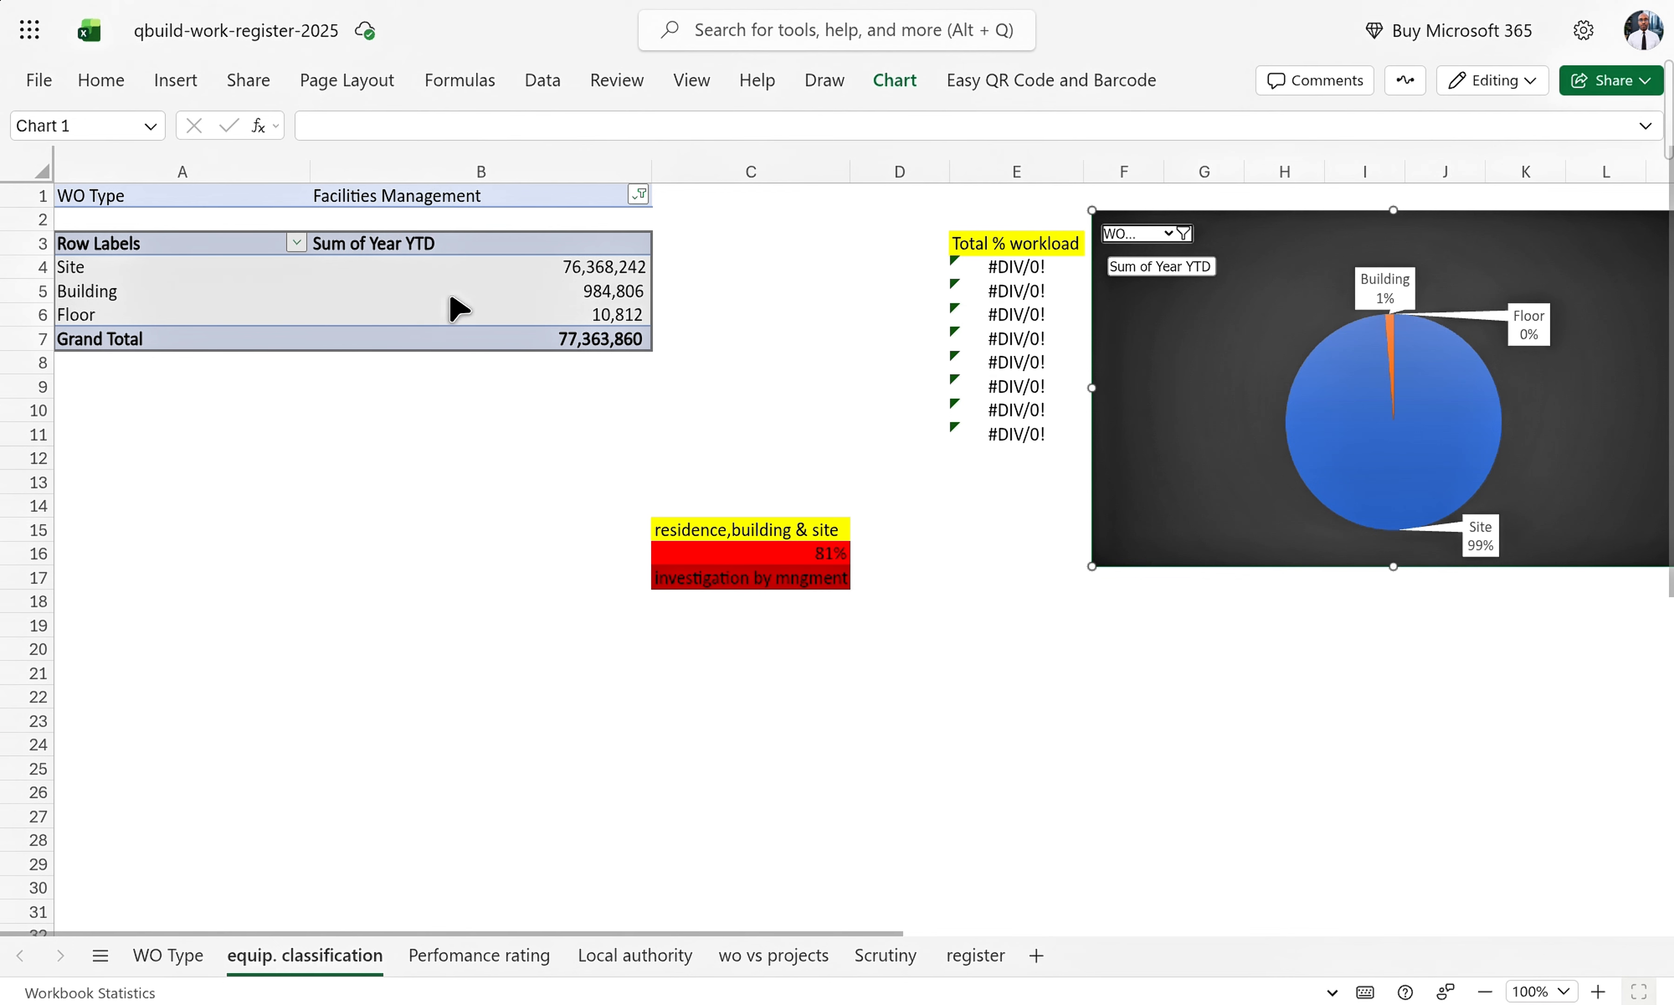
- Filter the equip. classification pivot's WO Type to Service Maintenance only in place of Facilities Management
click(639, 195)
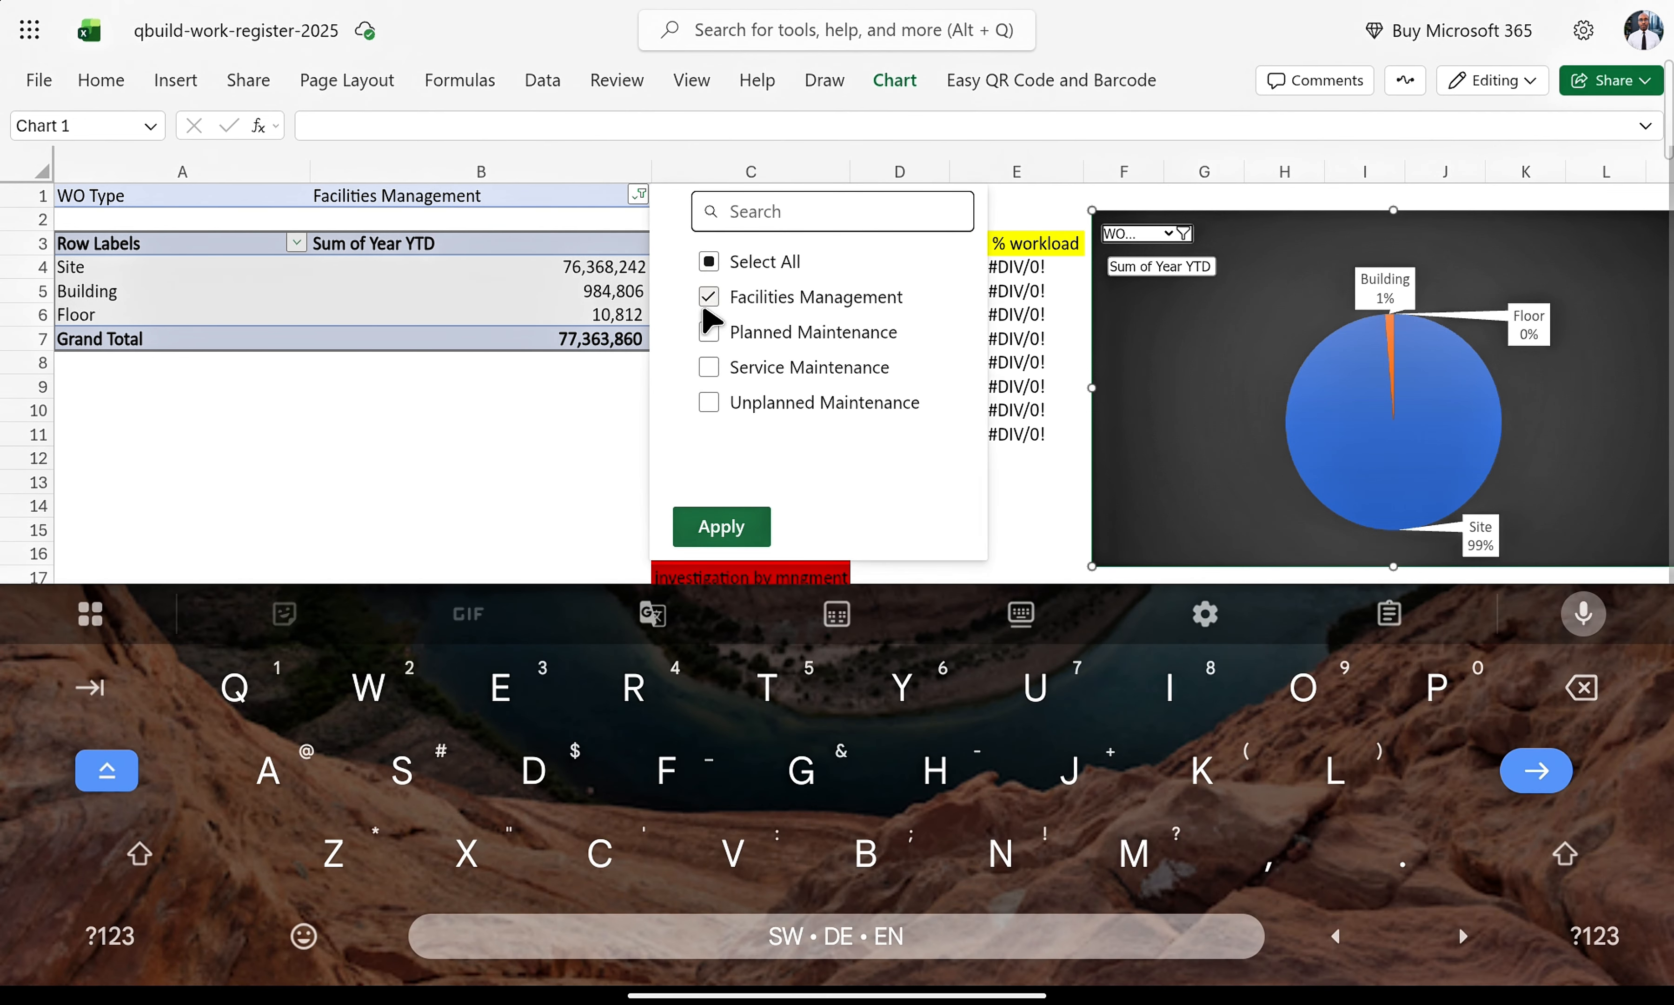
click(710, 368)
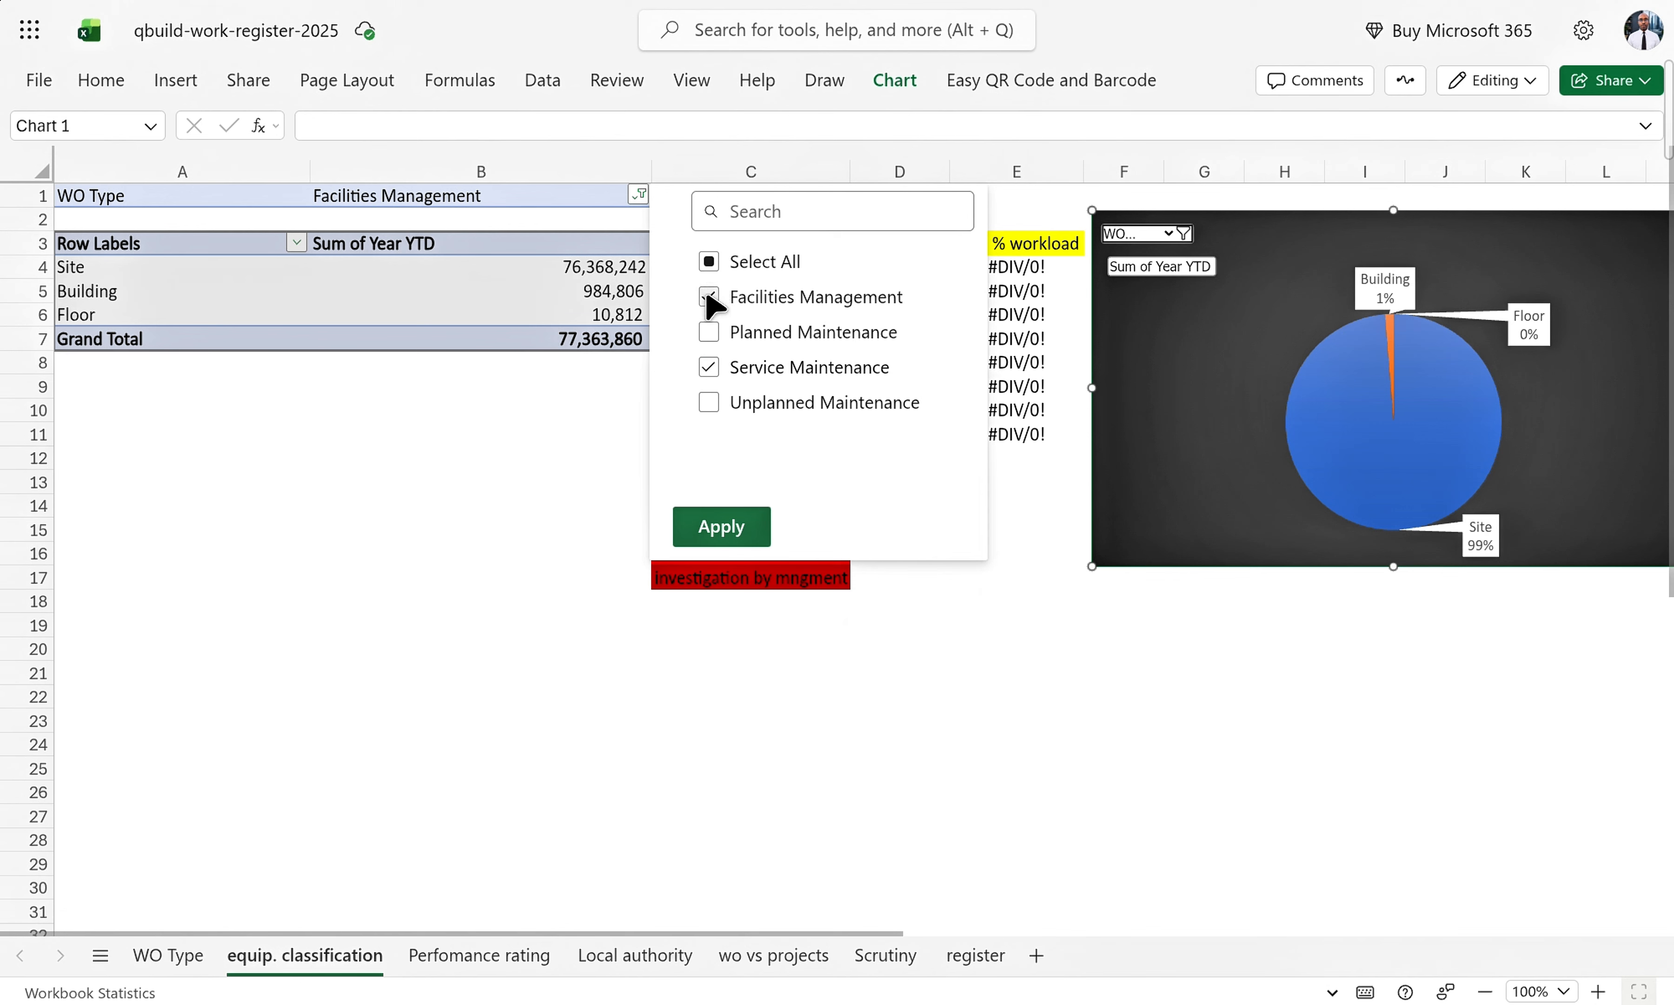
click(709, 298)
click(746, 525)
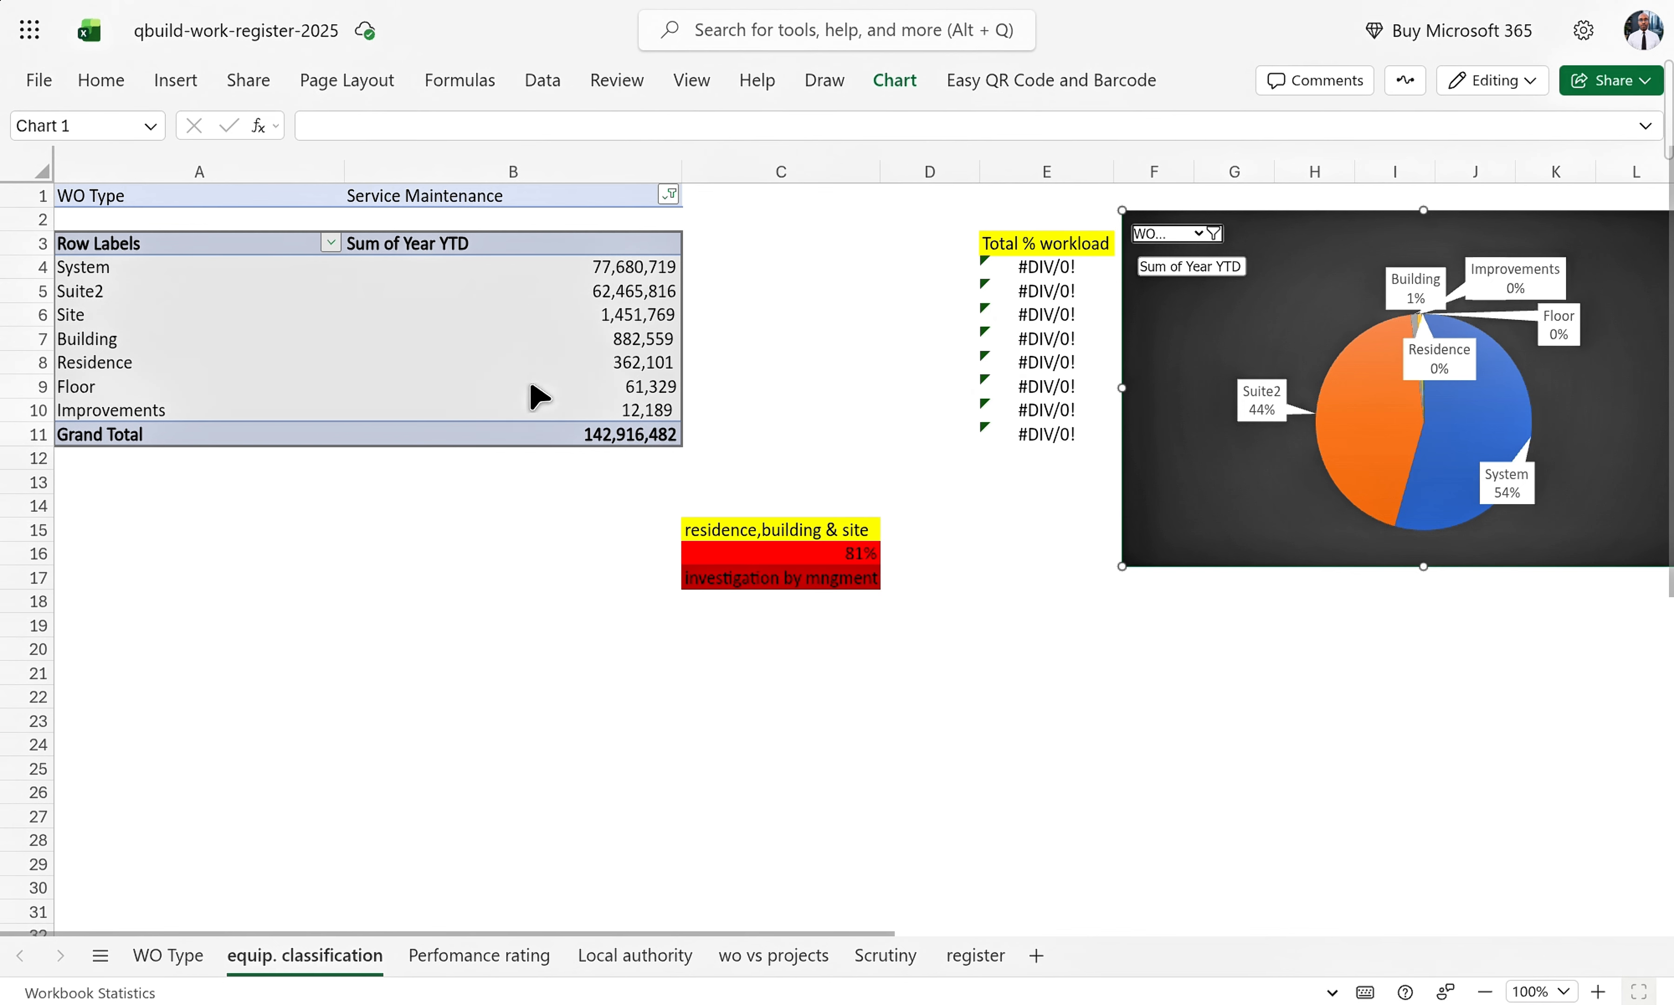
- Include all work order types in the WO Type filter and read the Site and Residence slices of the pie chart
click(669, 196)
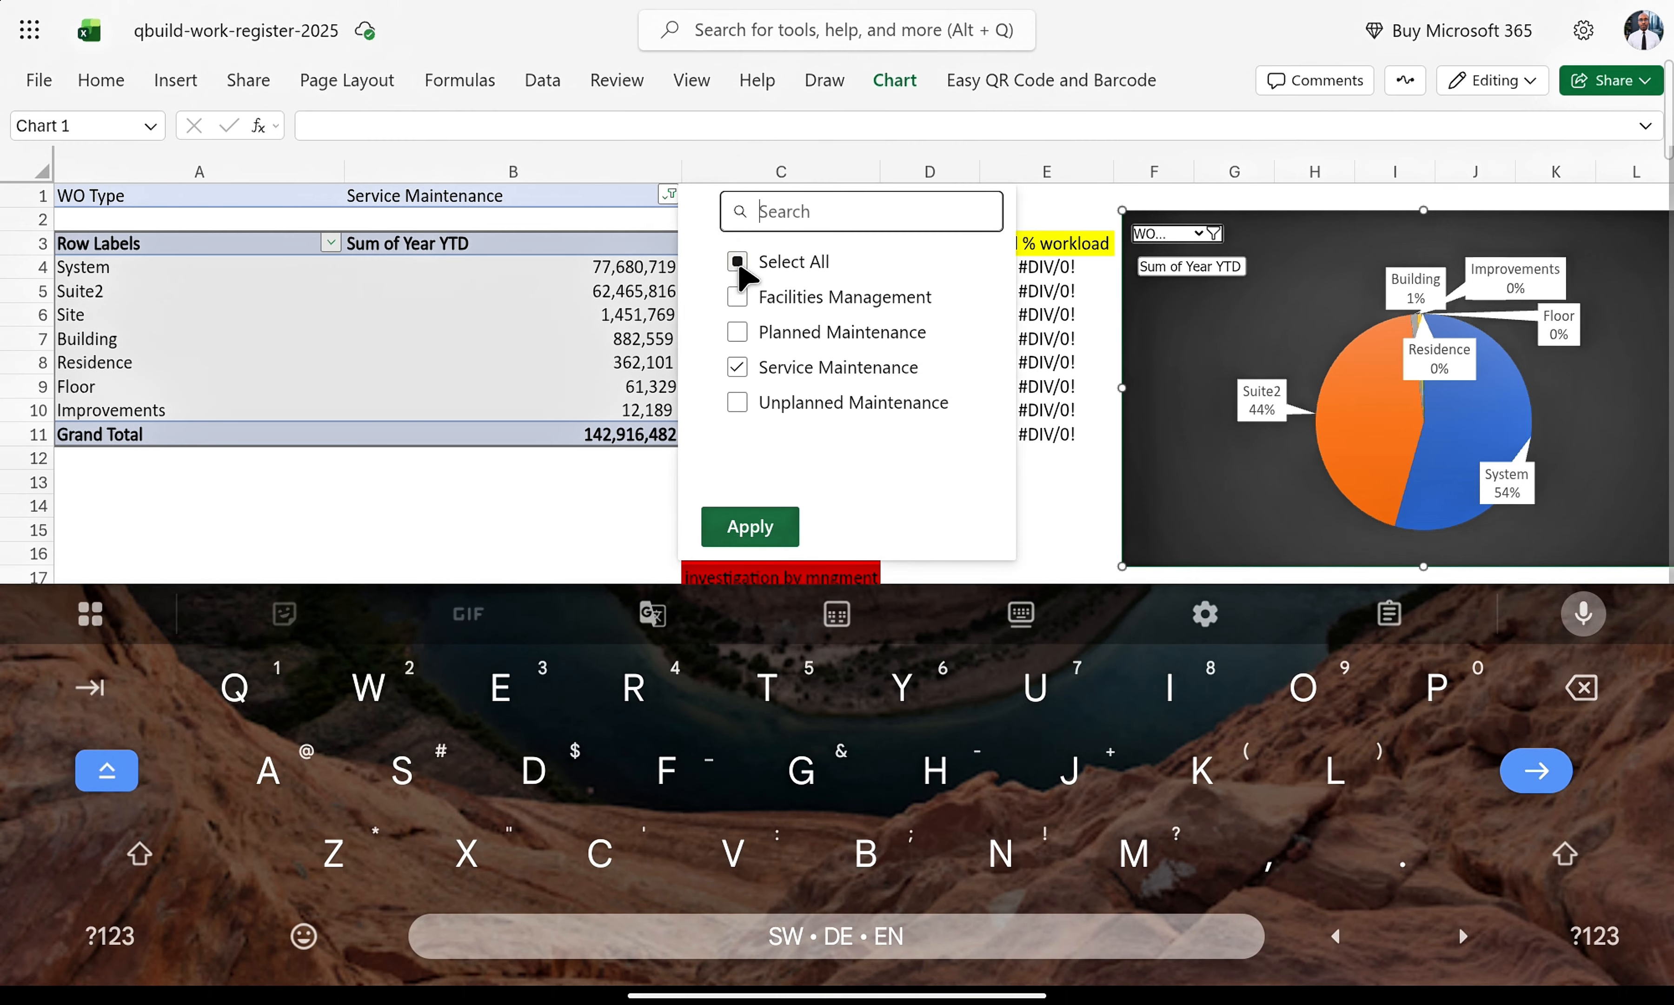
click(738, 263)
click(788, 520)
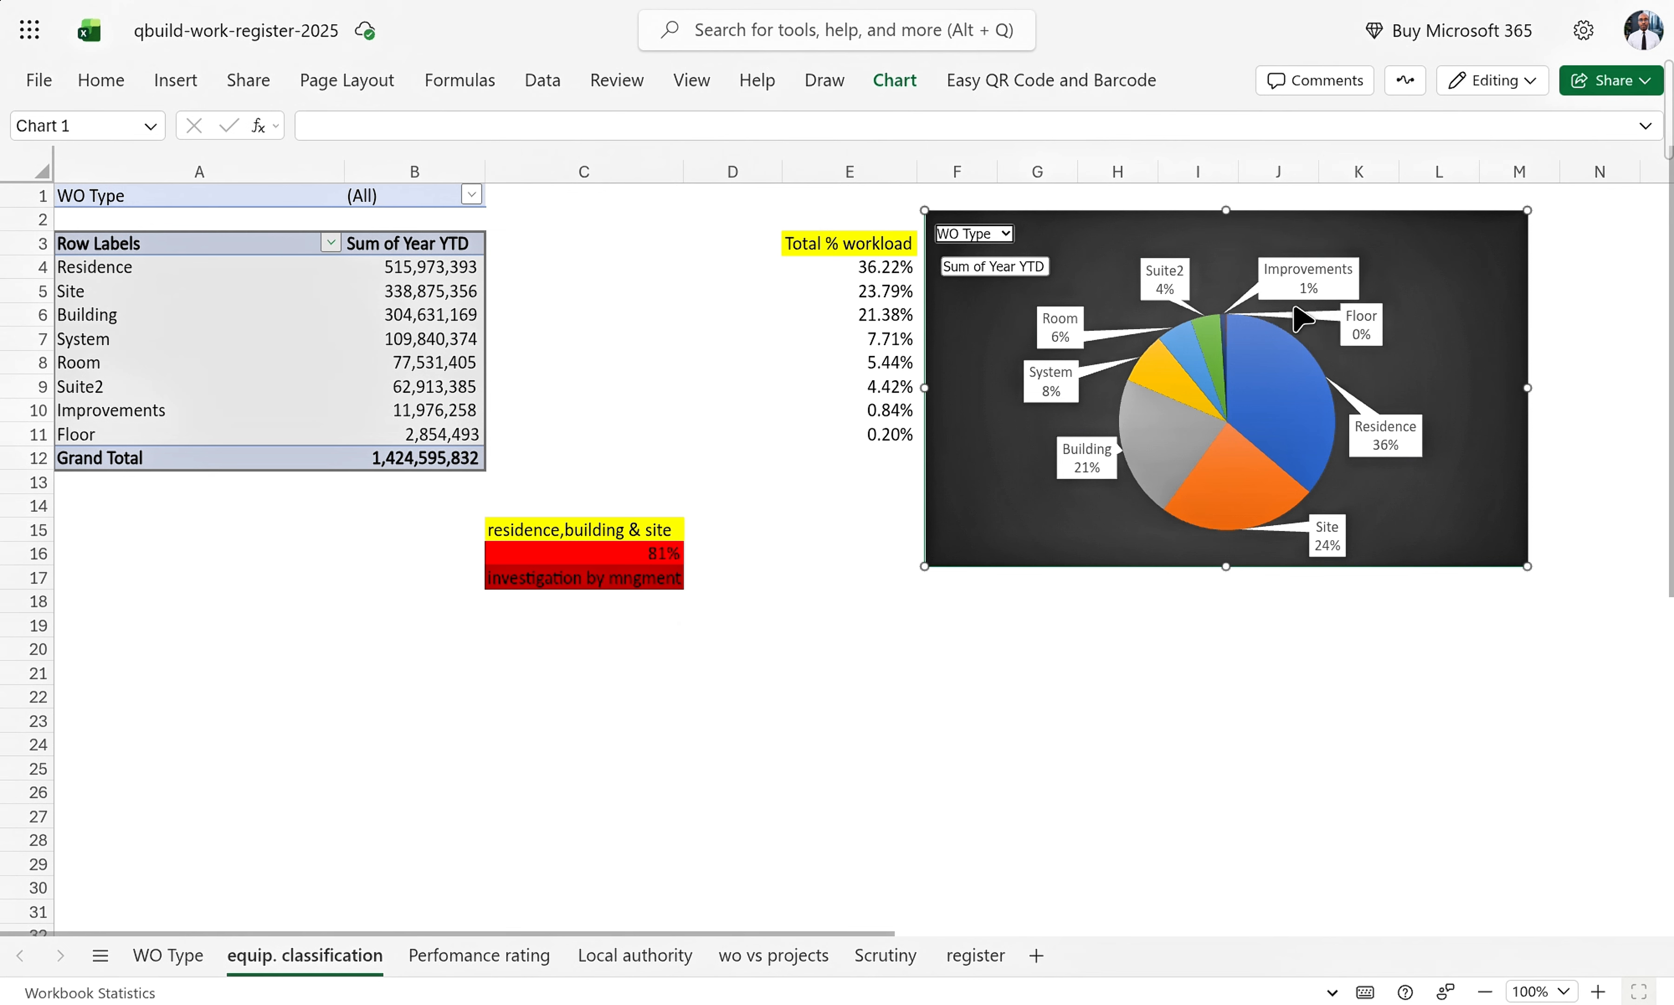
mouse_move(1227, 471)
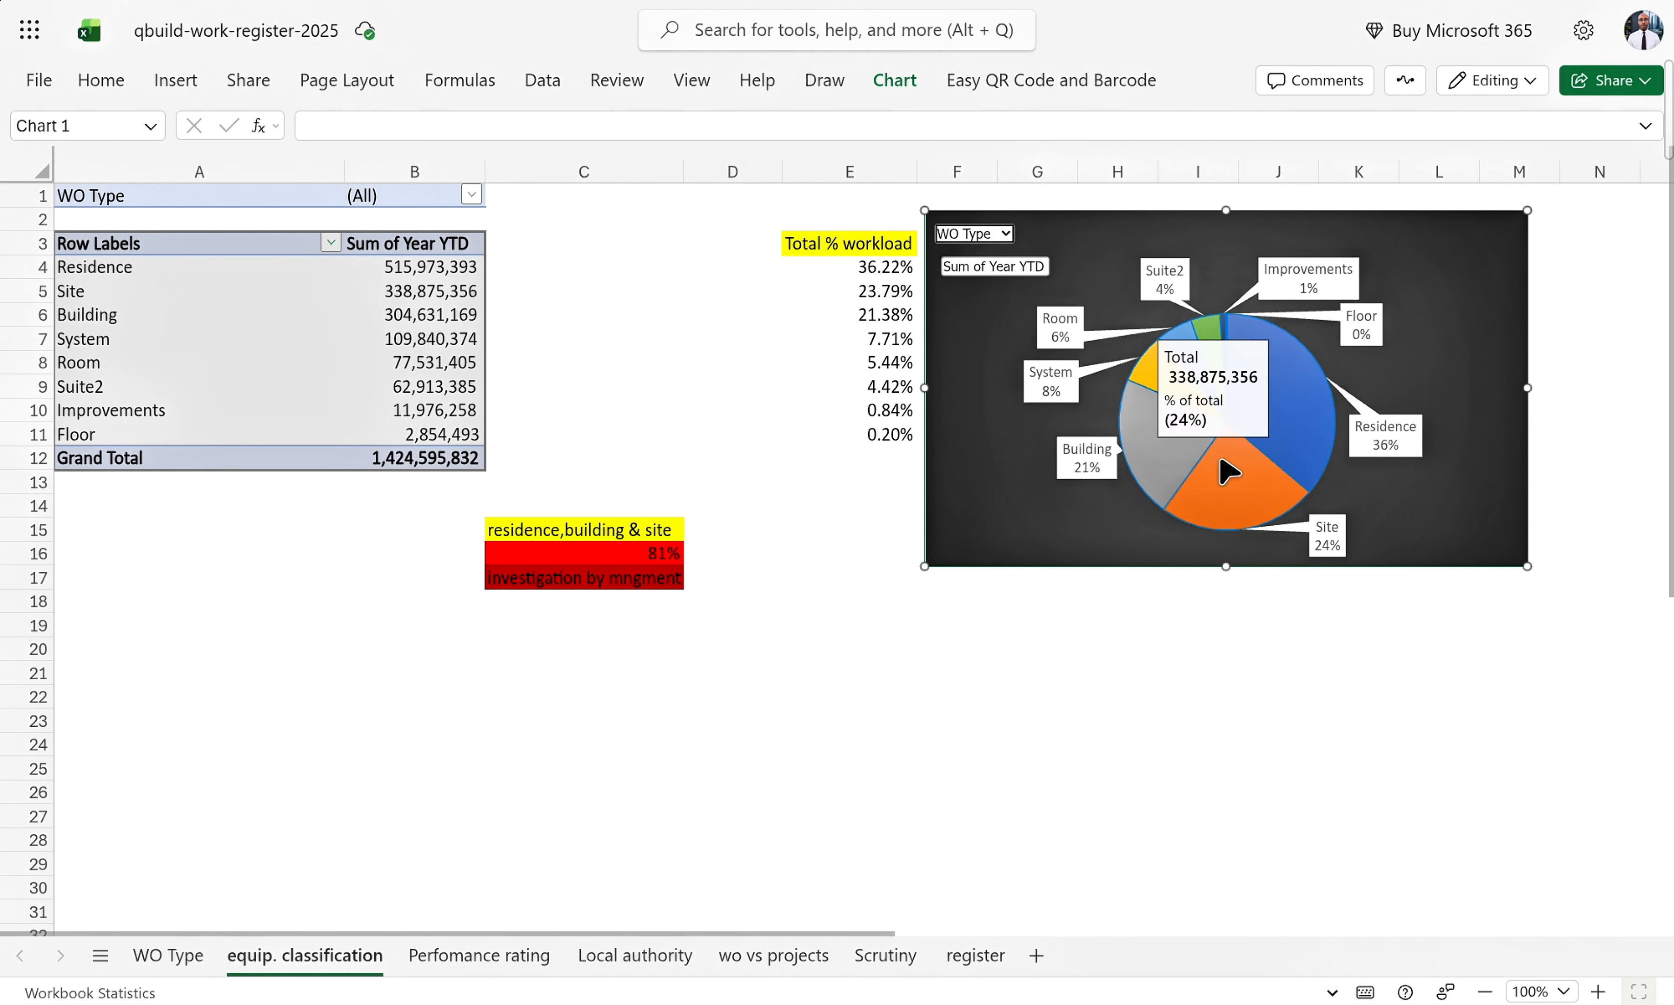
mouse_move(1321, 423)
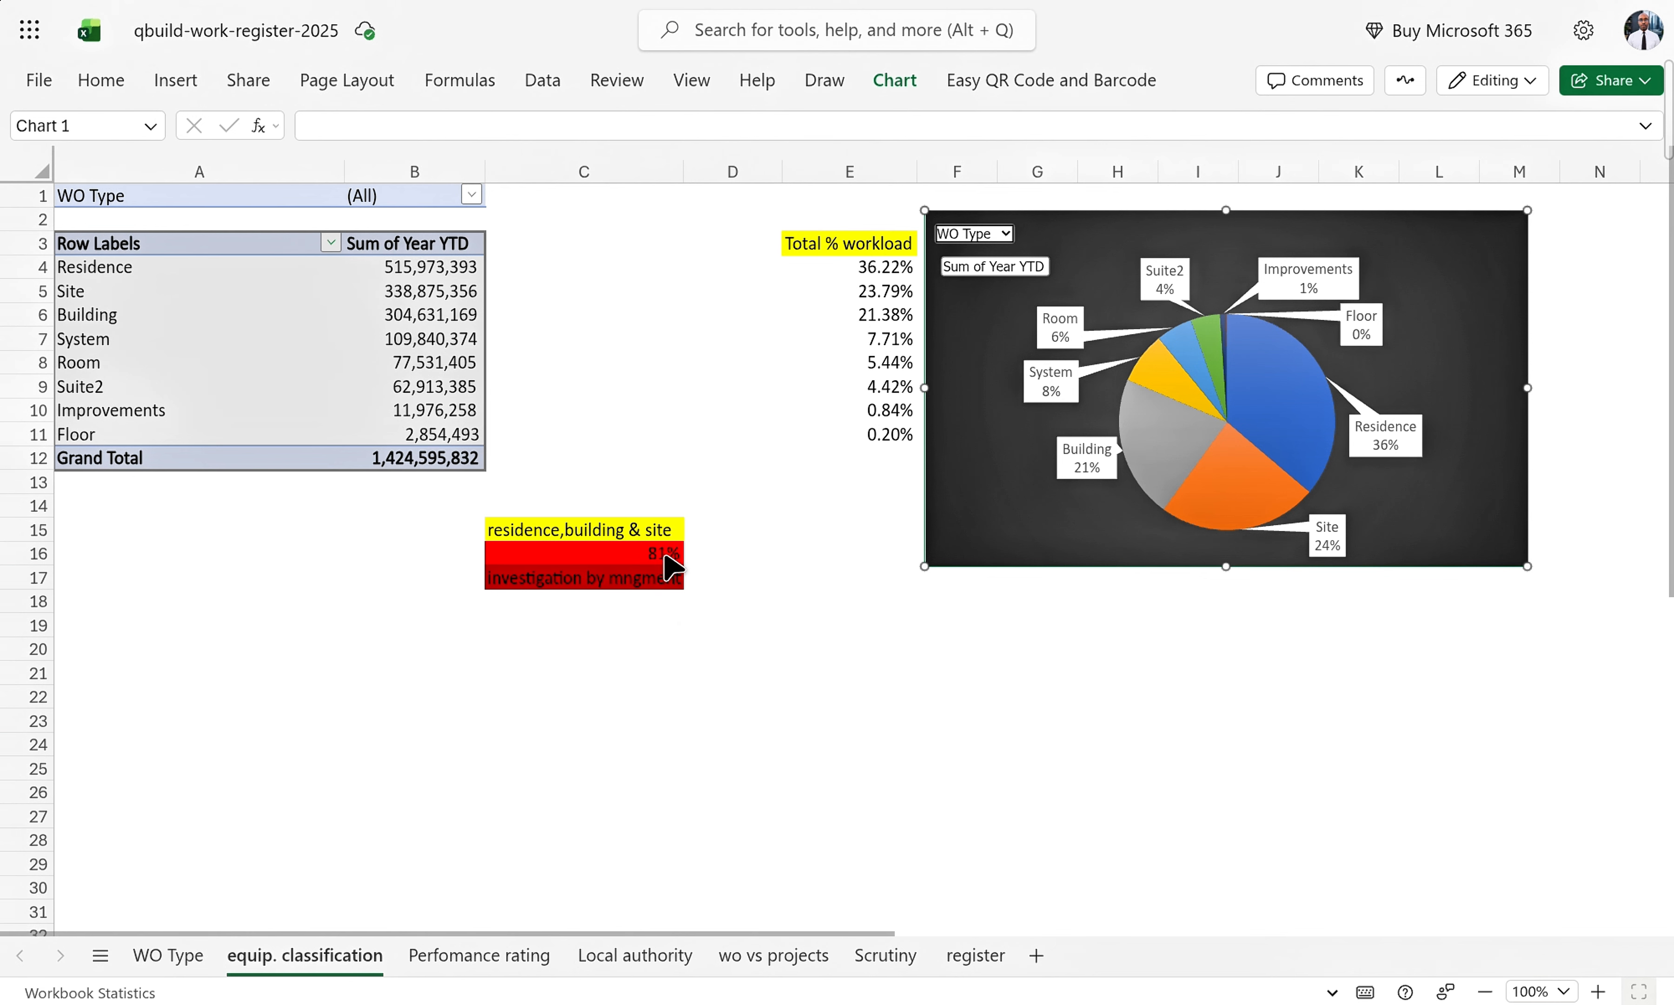
- Look at the WO Type sheet and filter the equip. classification pivot's WO Type to Unplanned Maintenance only
click(166, 955)
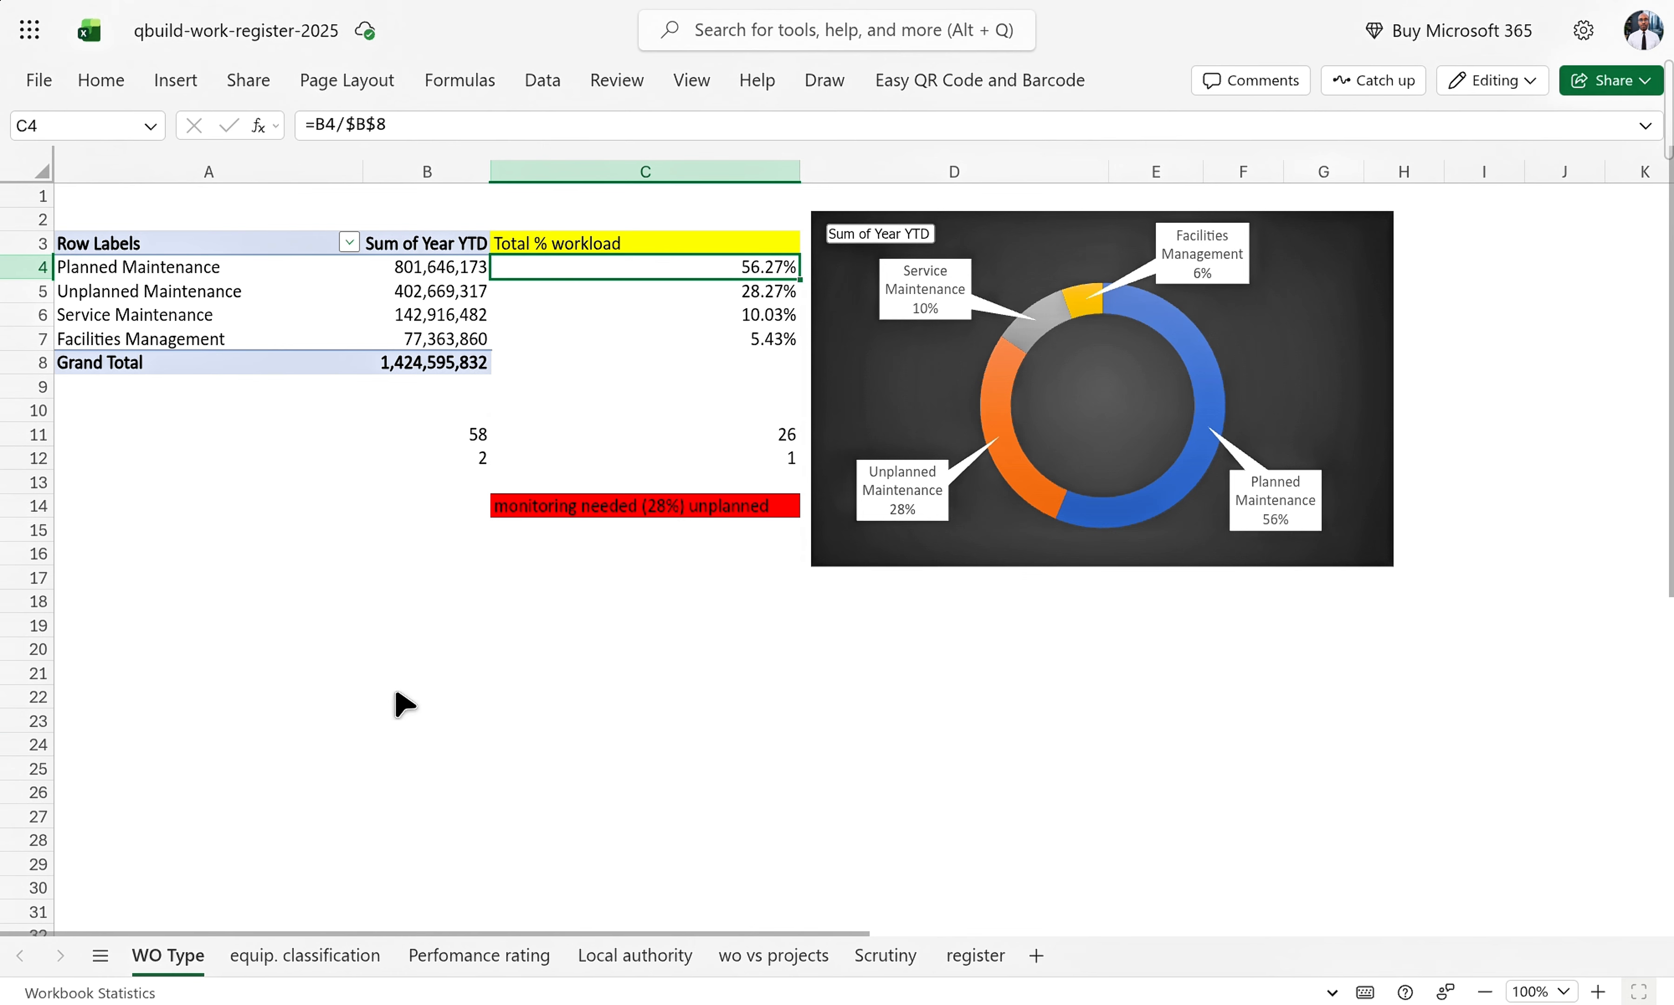
click(329, 958)
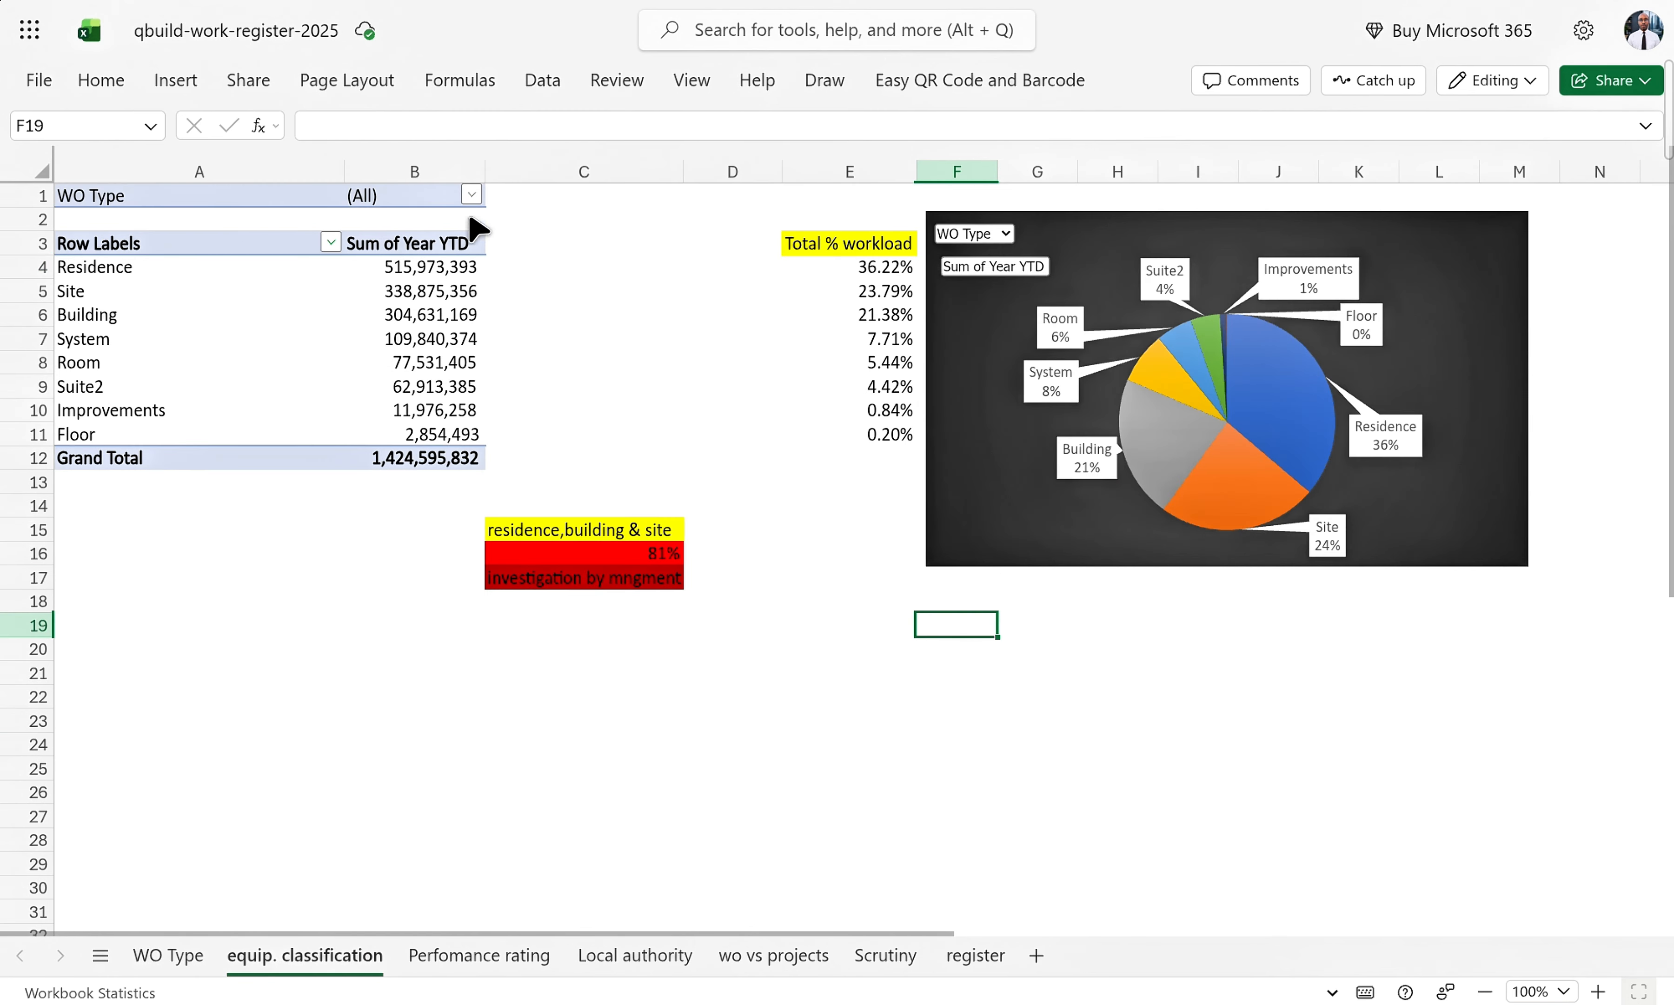
click(471, 195)
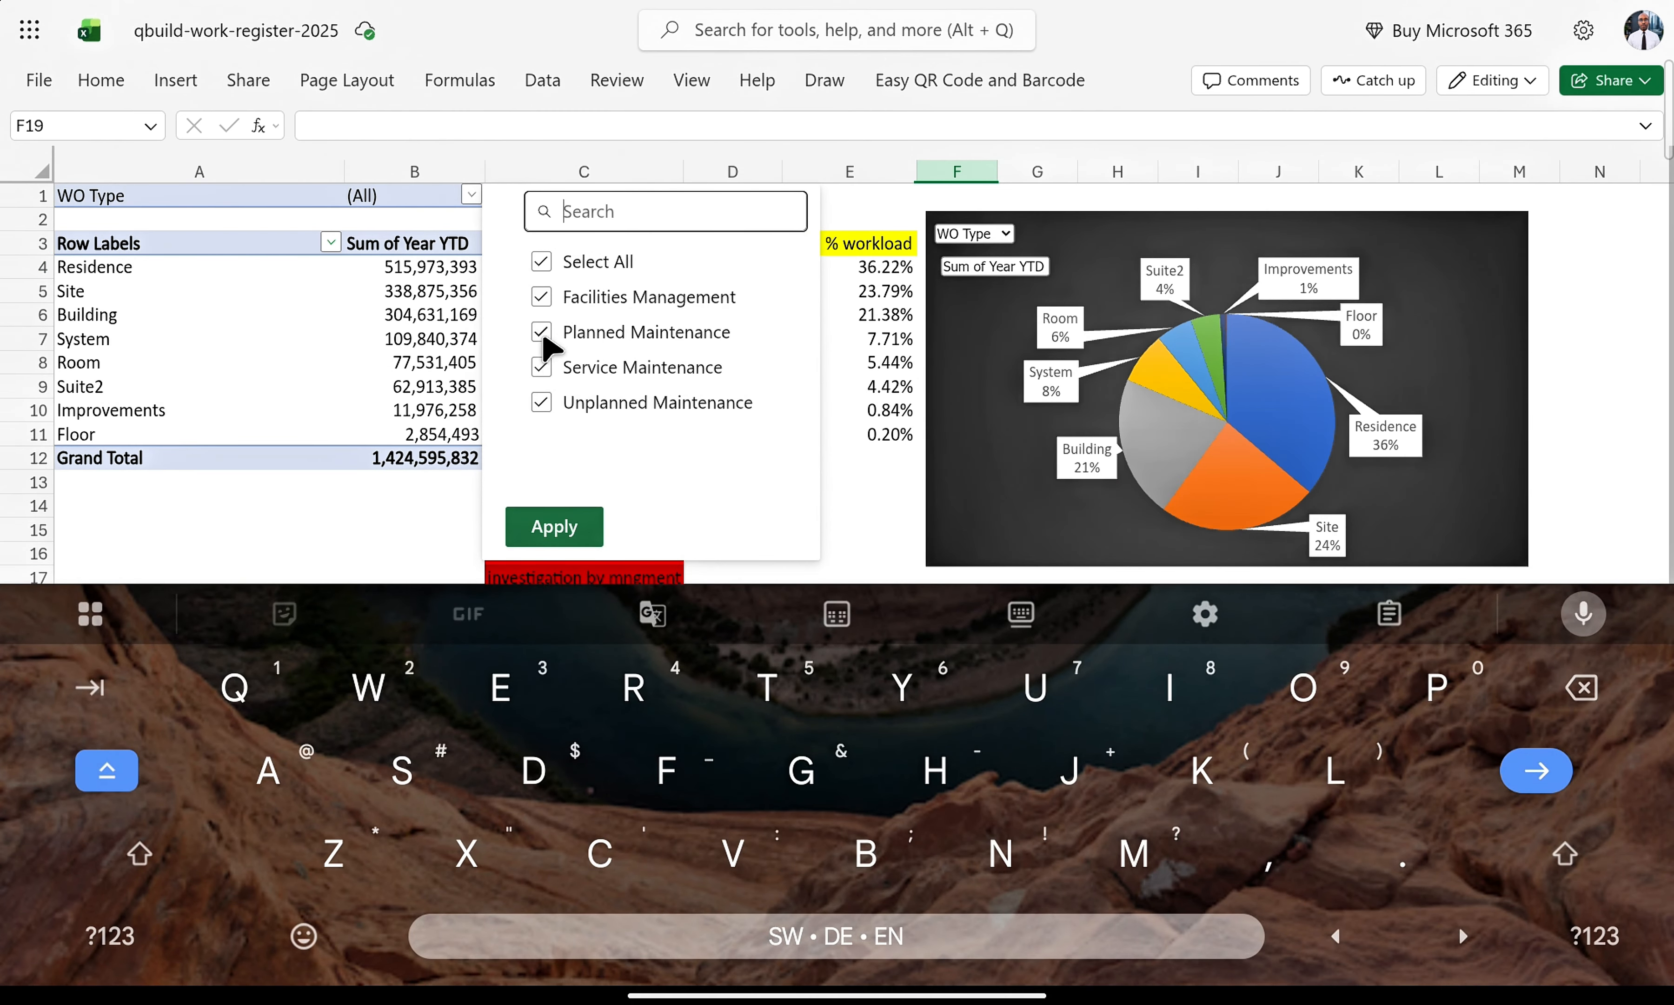
click(544, 400)
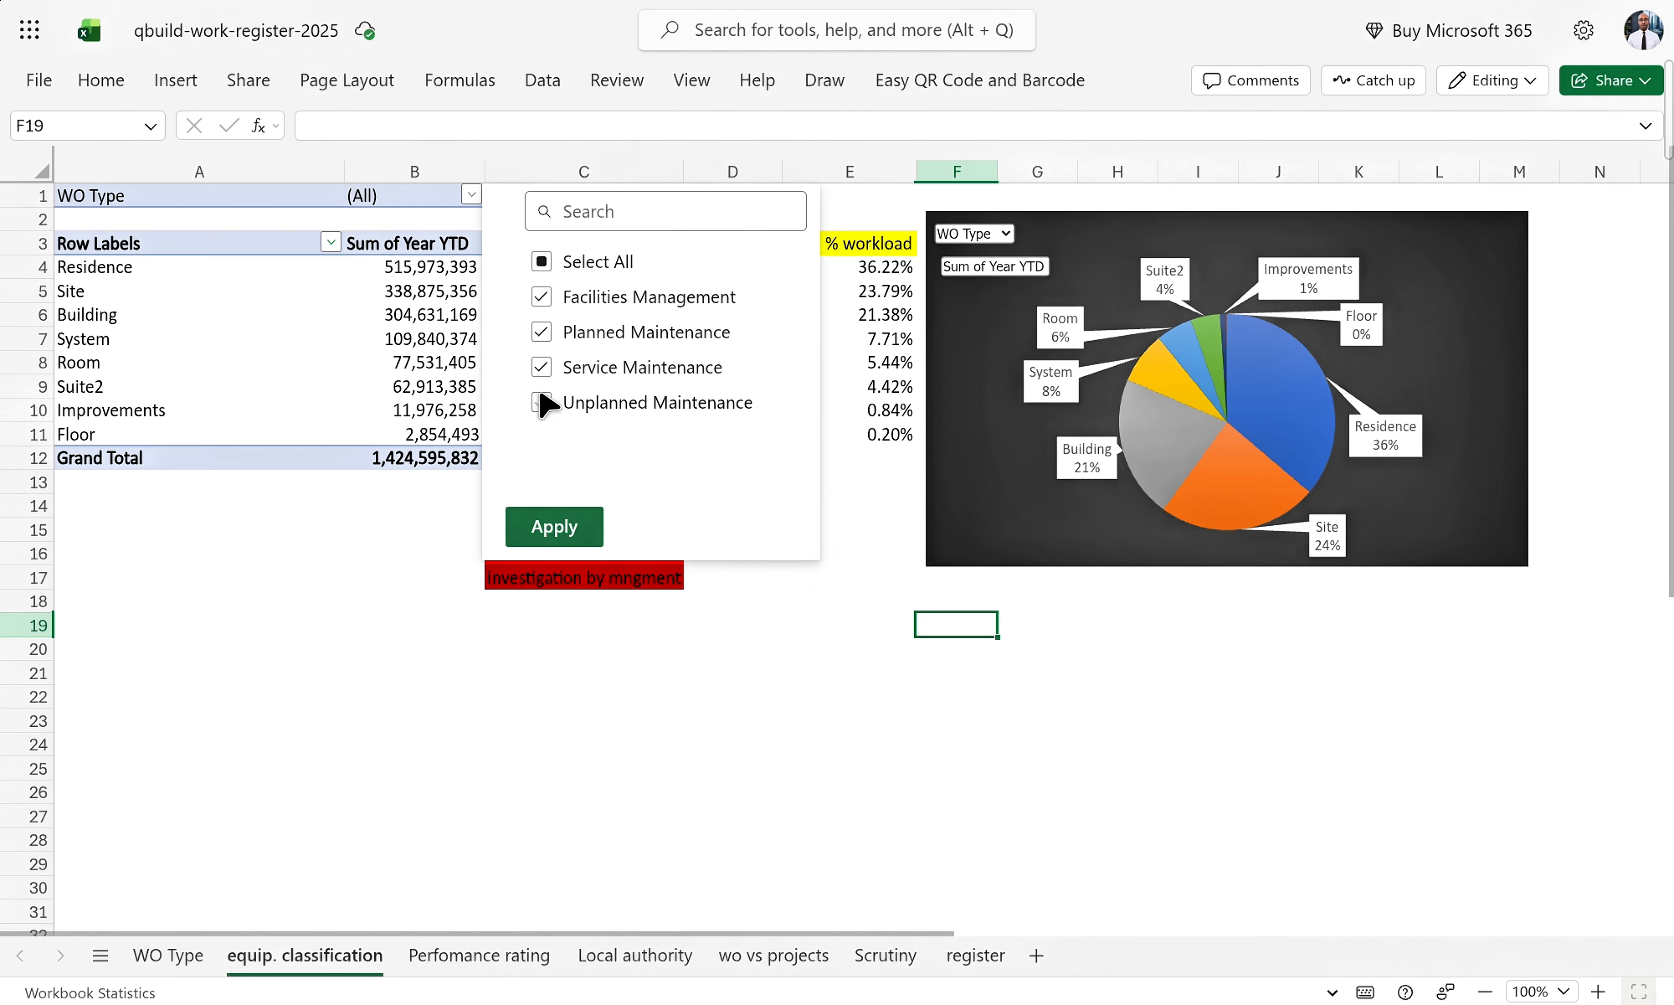
click(541, 262)
click(541, 262)
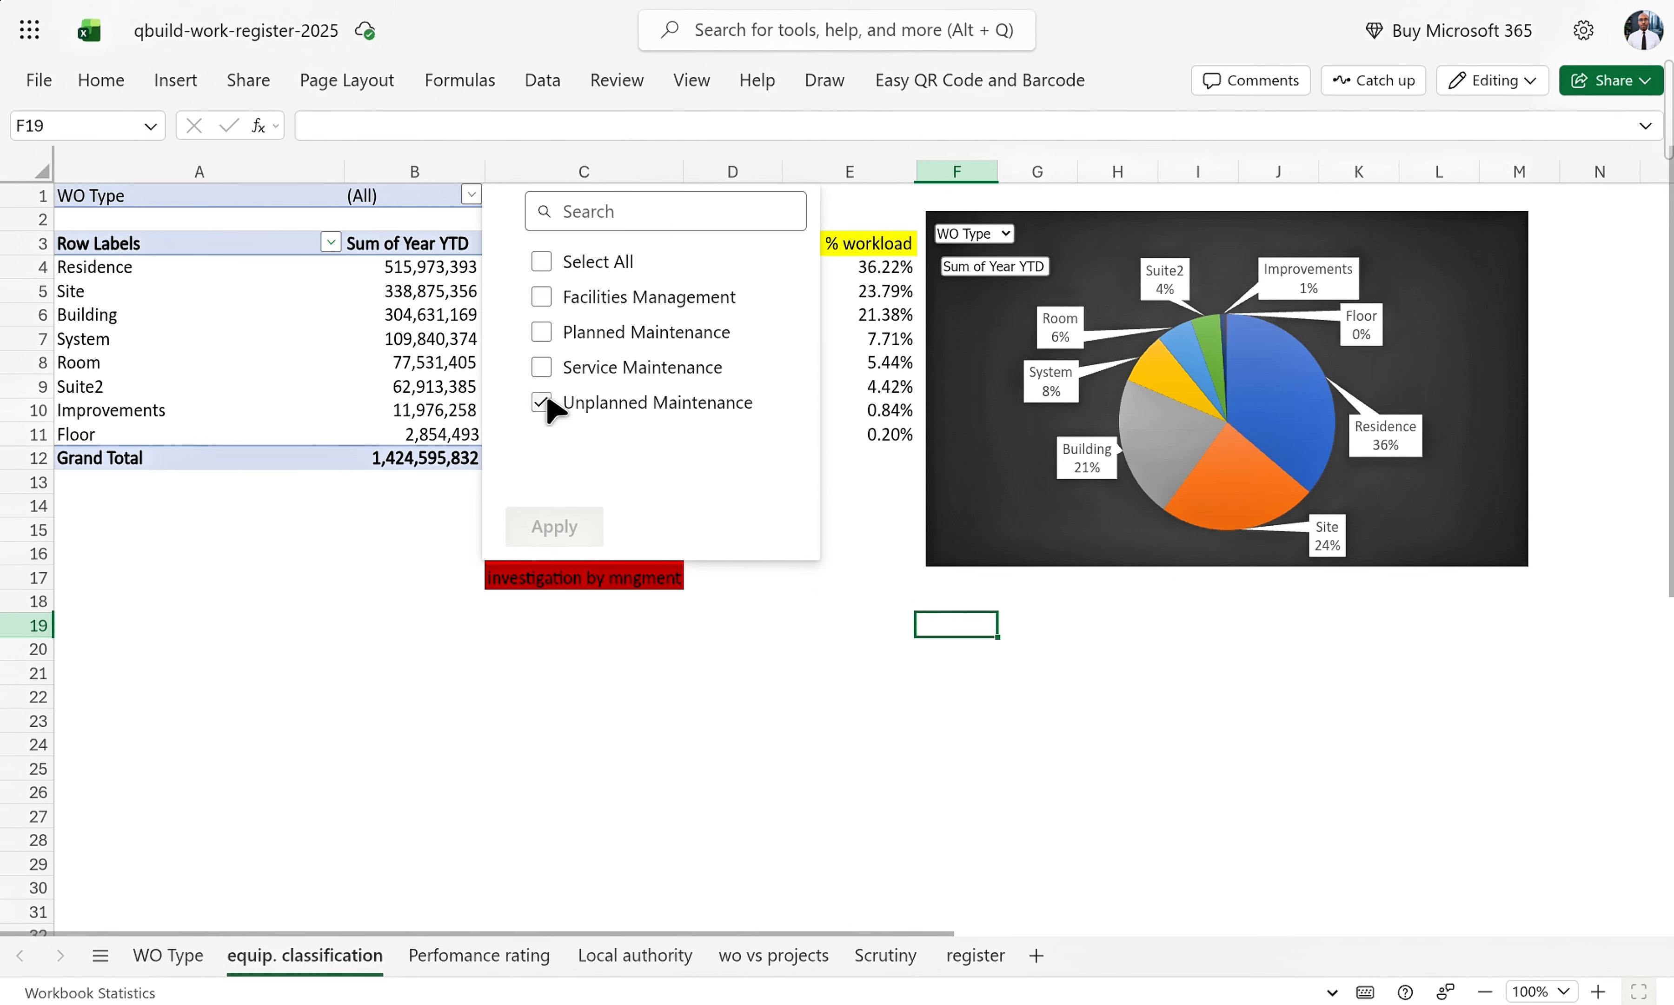
click(556, 528)
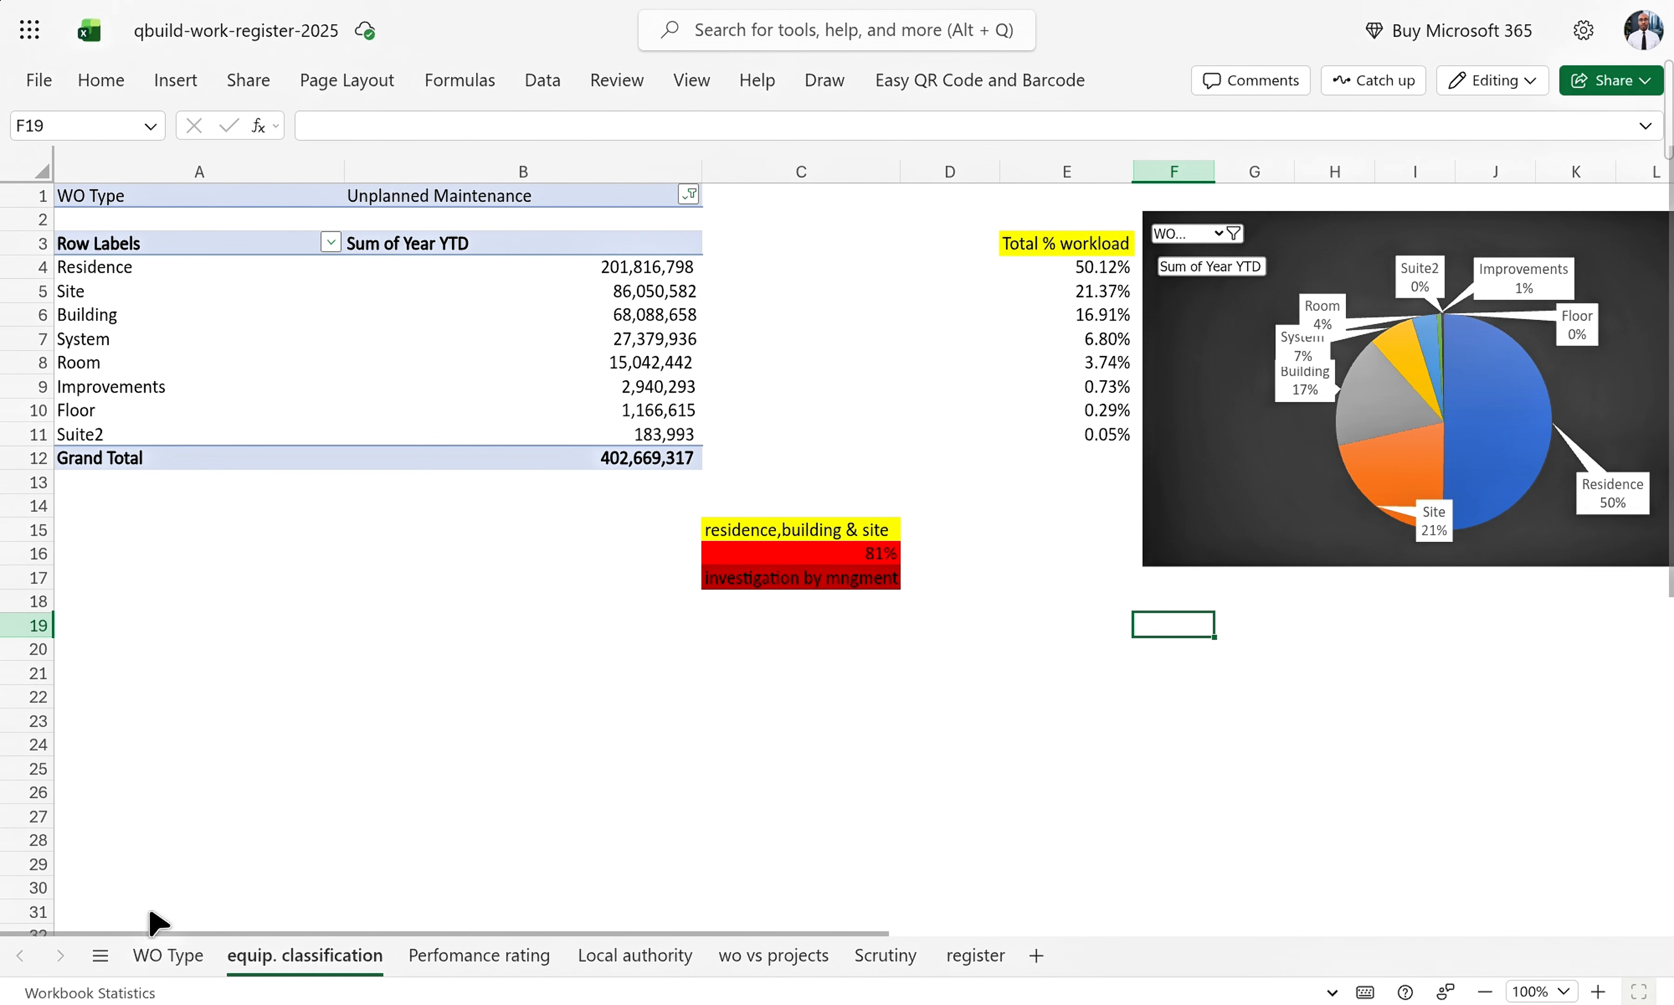
- Read the Unplanned Maintenance slice on the WO Type sheet's doughnut chart and compare it with the equip. classification pie chart
click(155, 960)
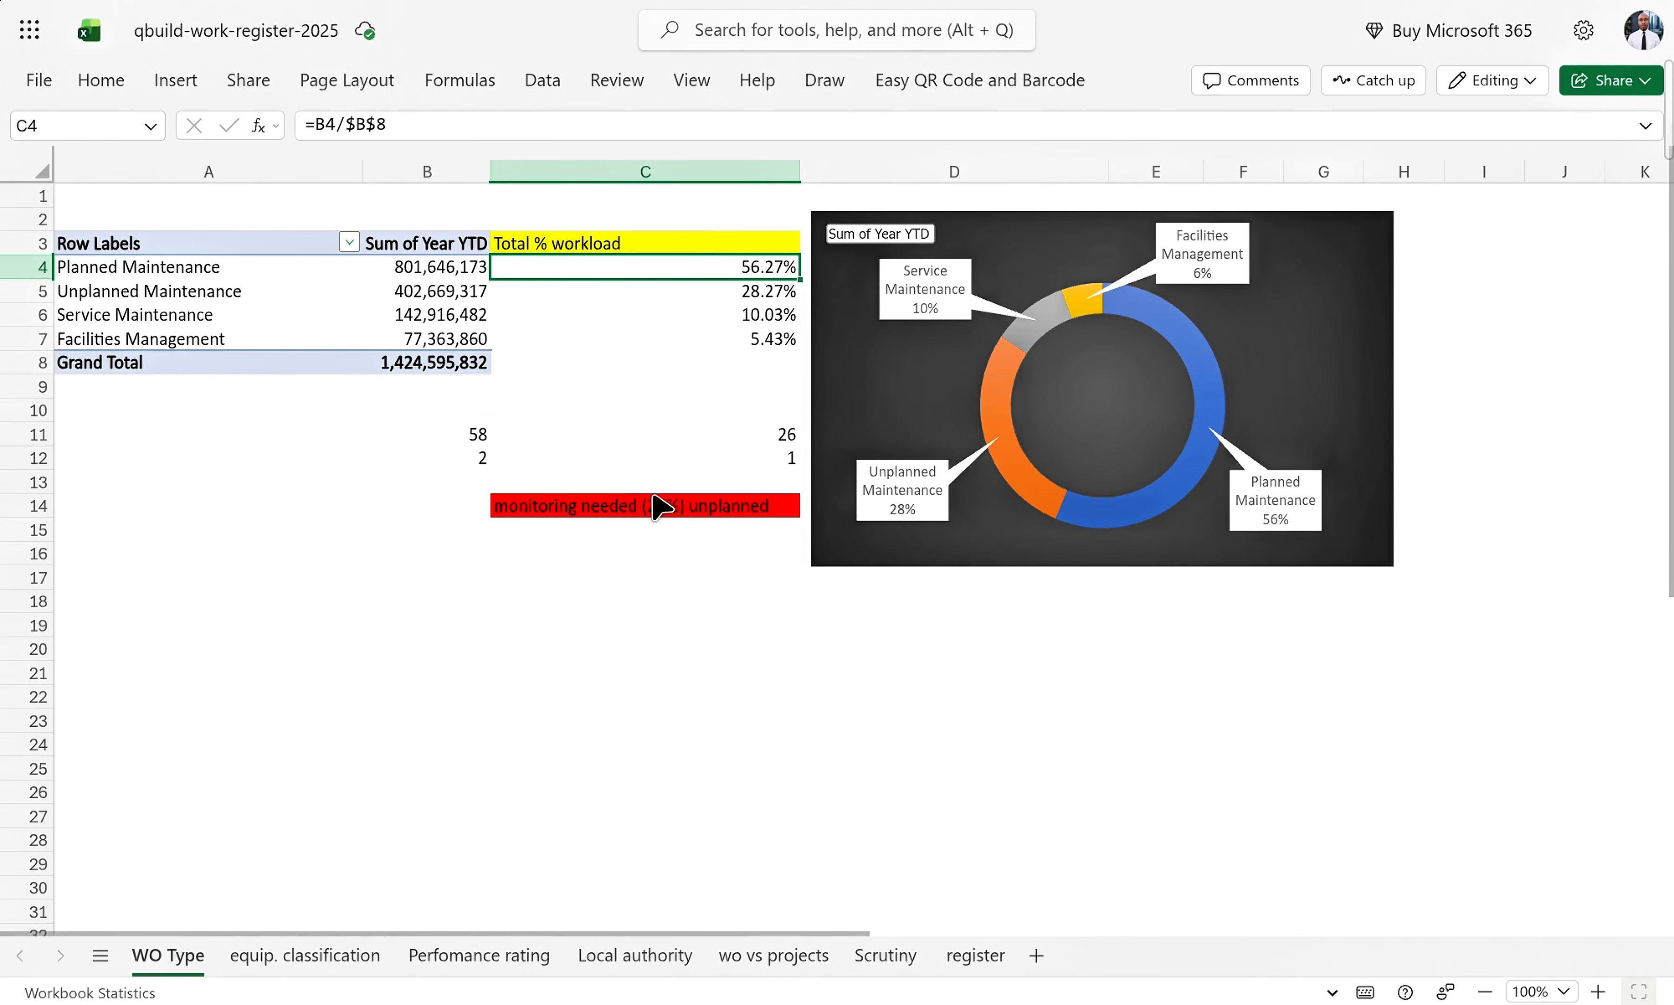
click(1000, 441)
click(917, 515)
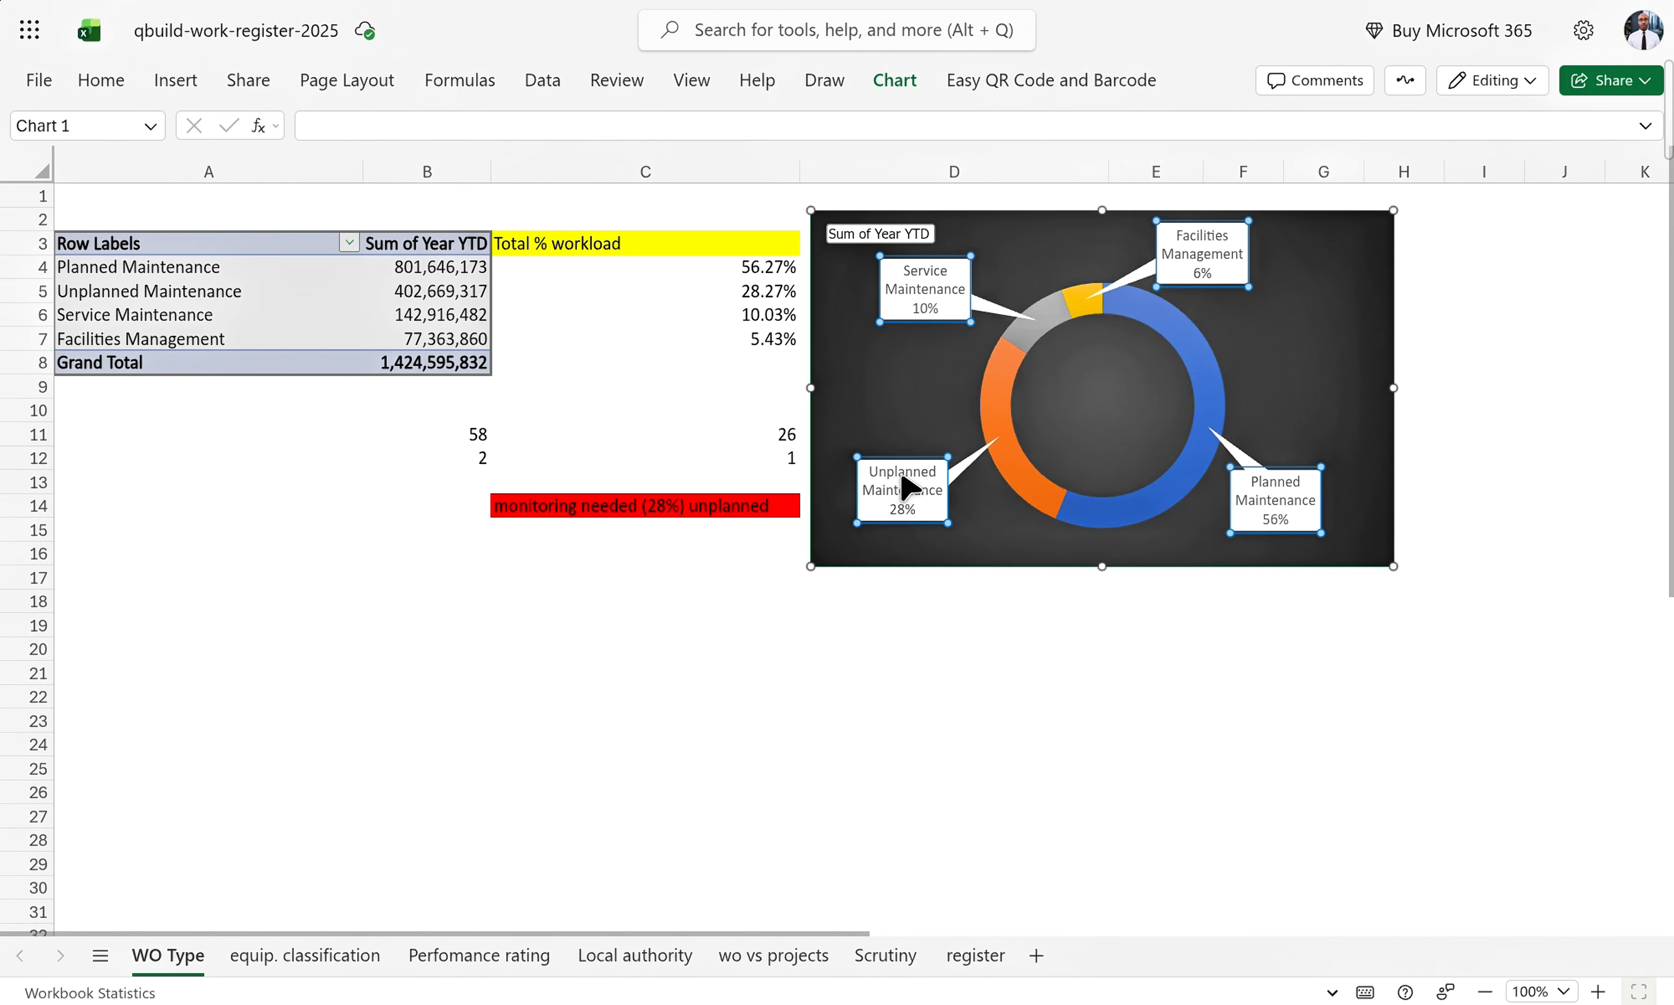
click(1009, 468)
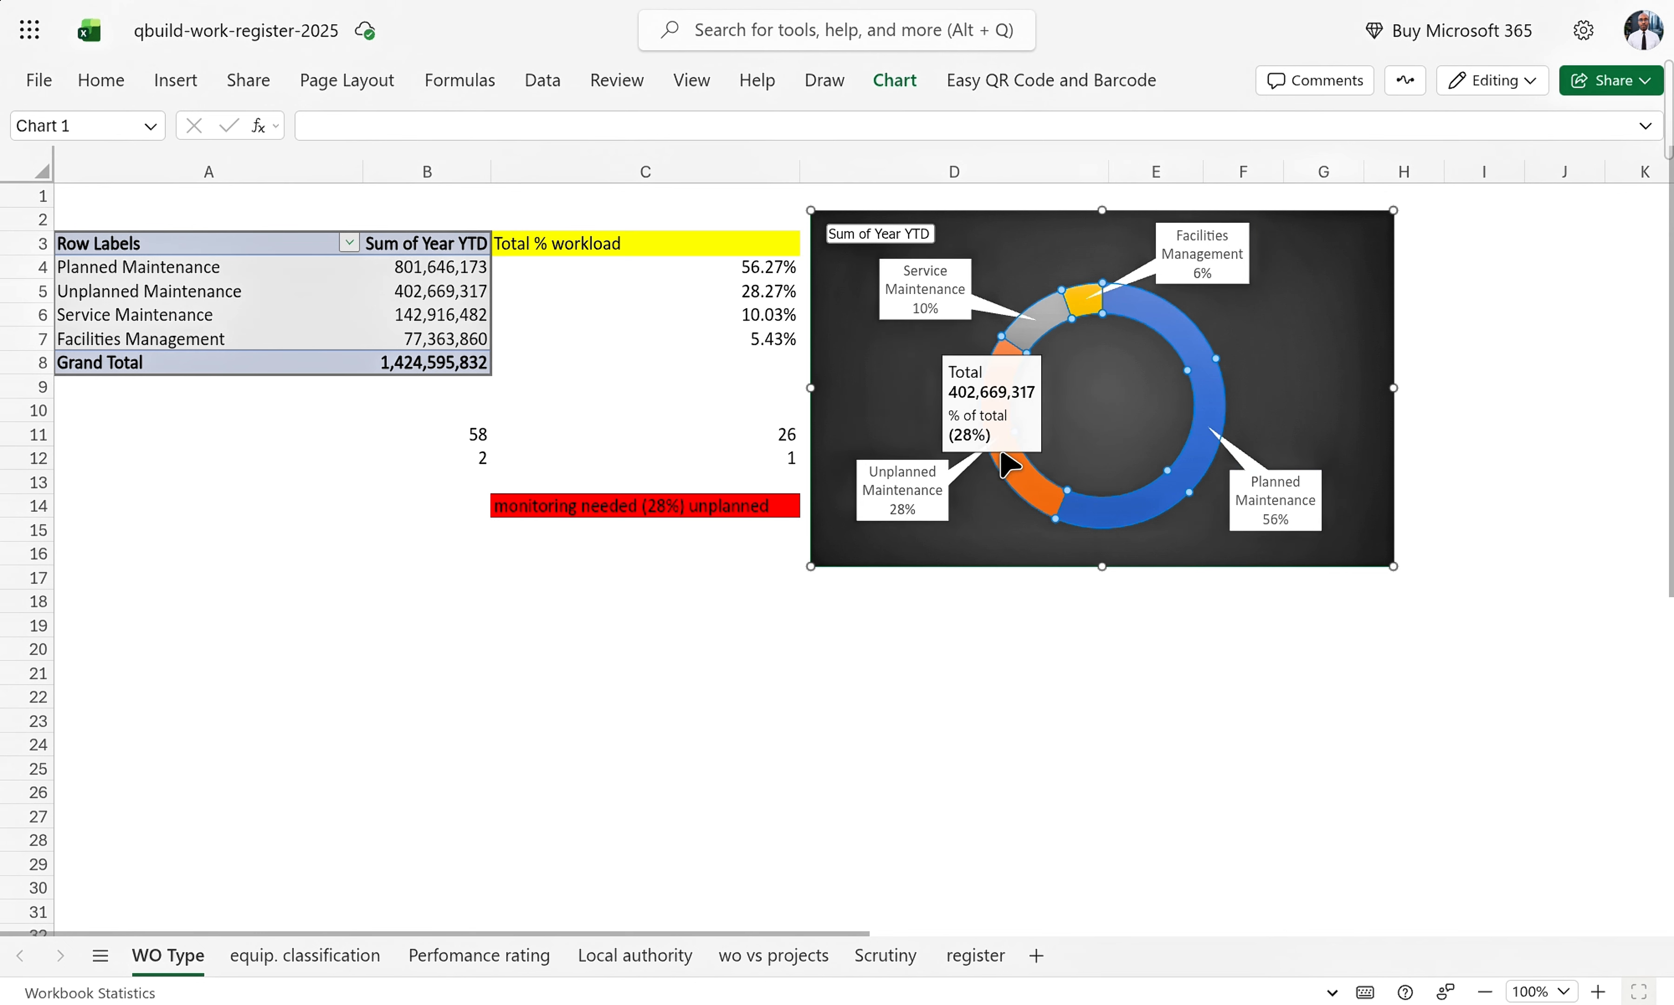
click(329, 958)
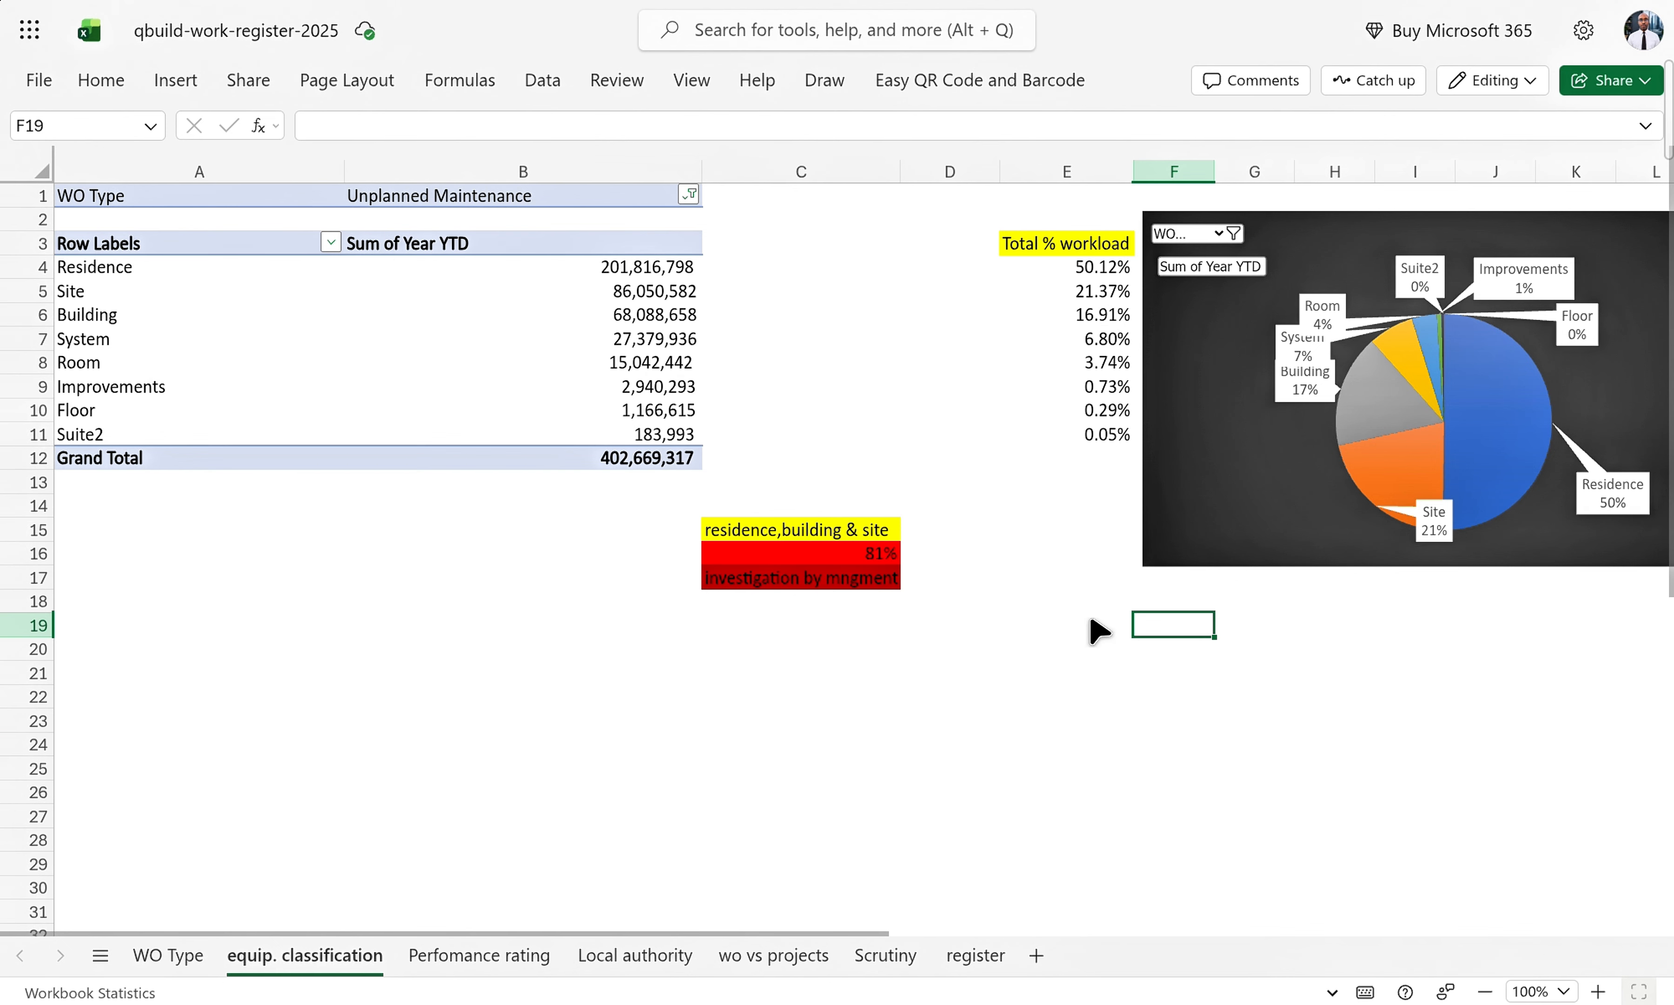
scroll(1107, 622, right, 3)
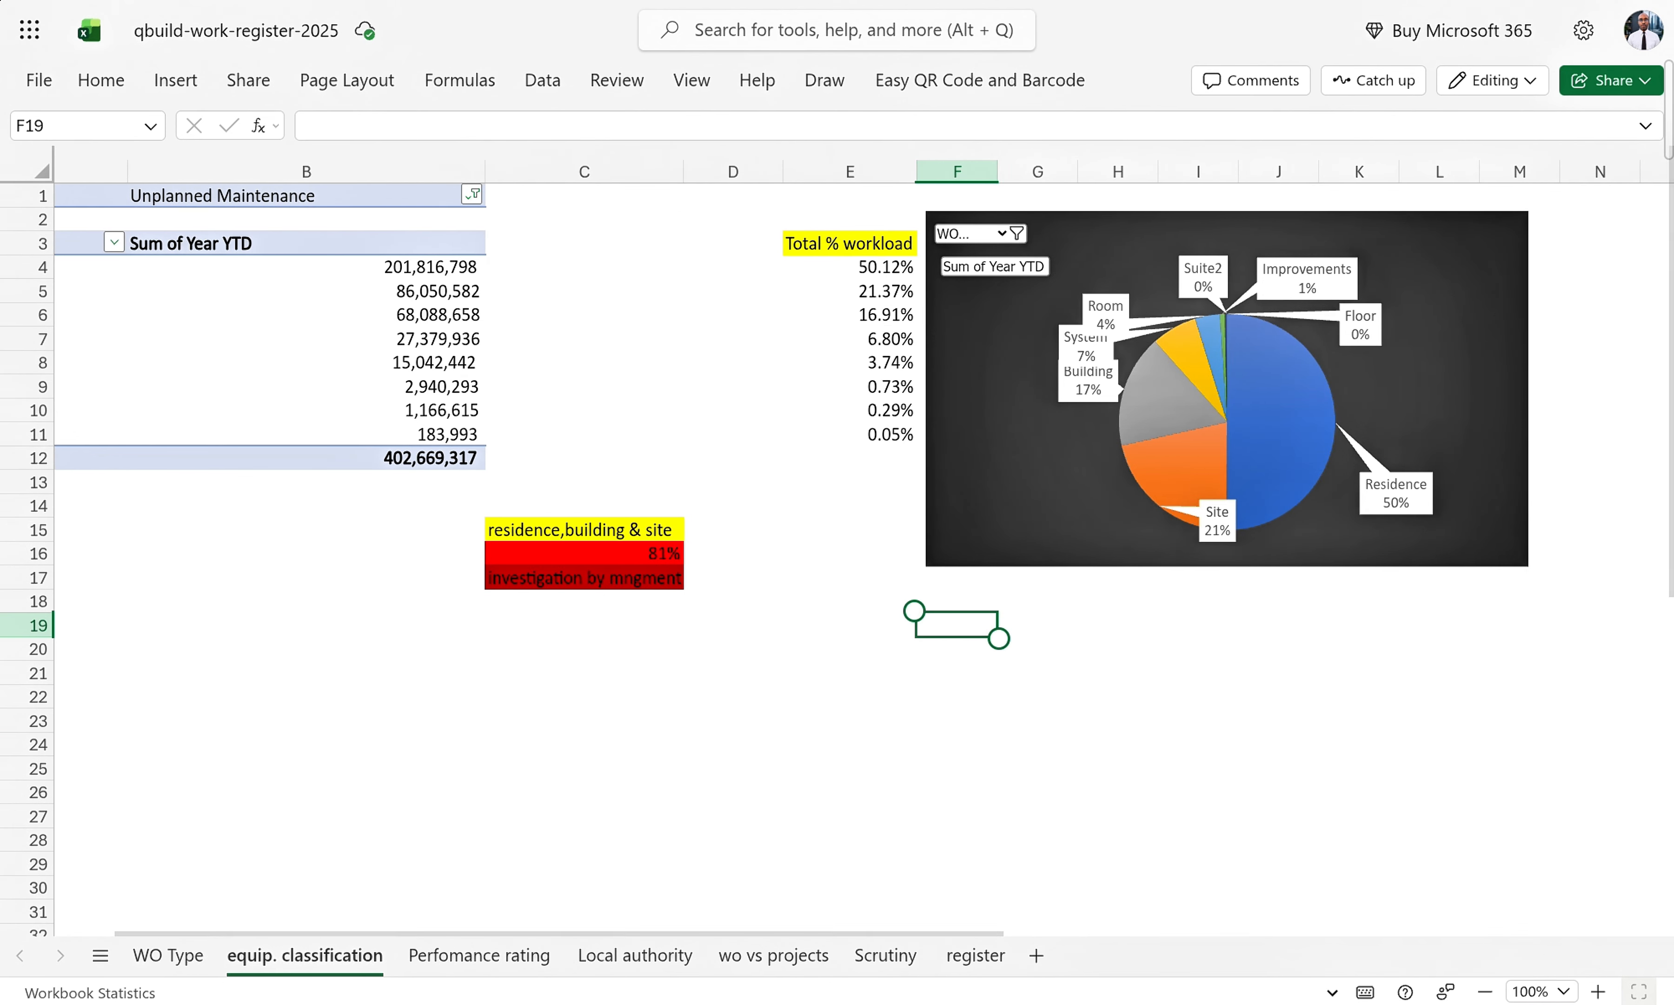
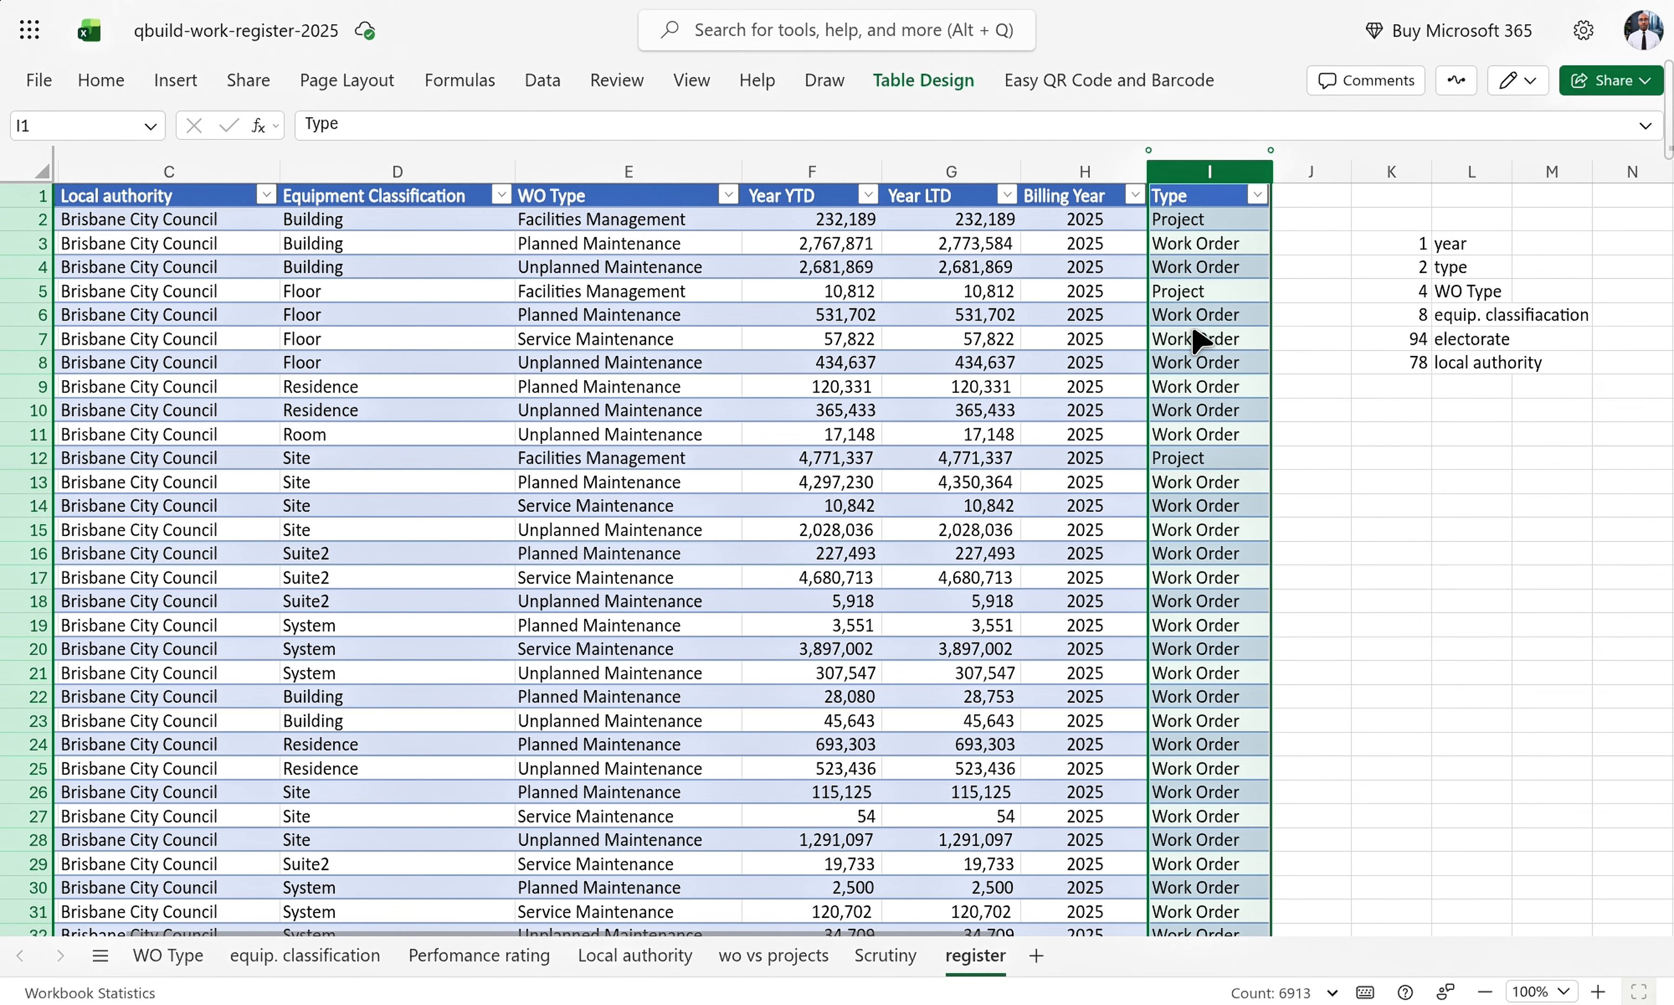
- Examine the Work Order and Project sums and their percentage formulas on the wo vs projects sheet
click(774, 955)
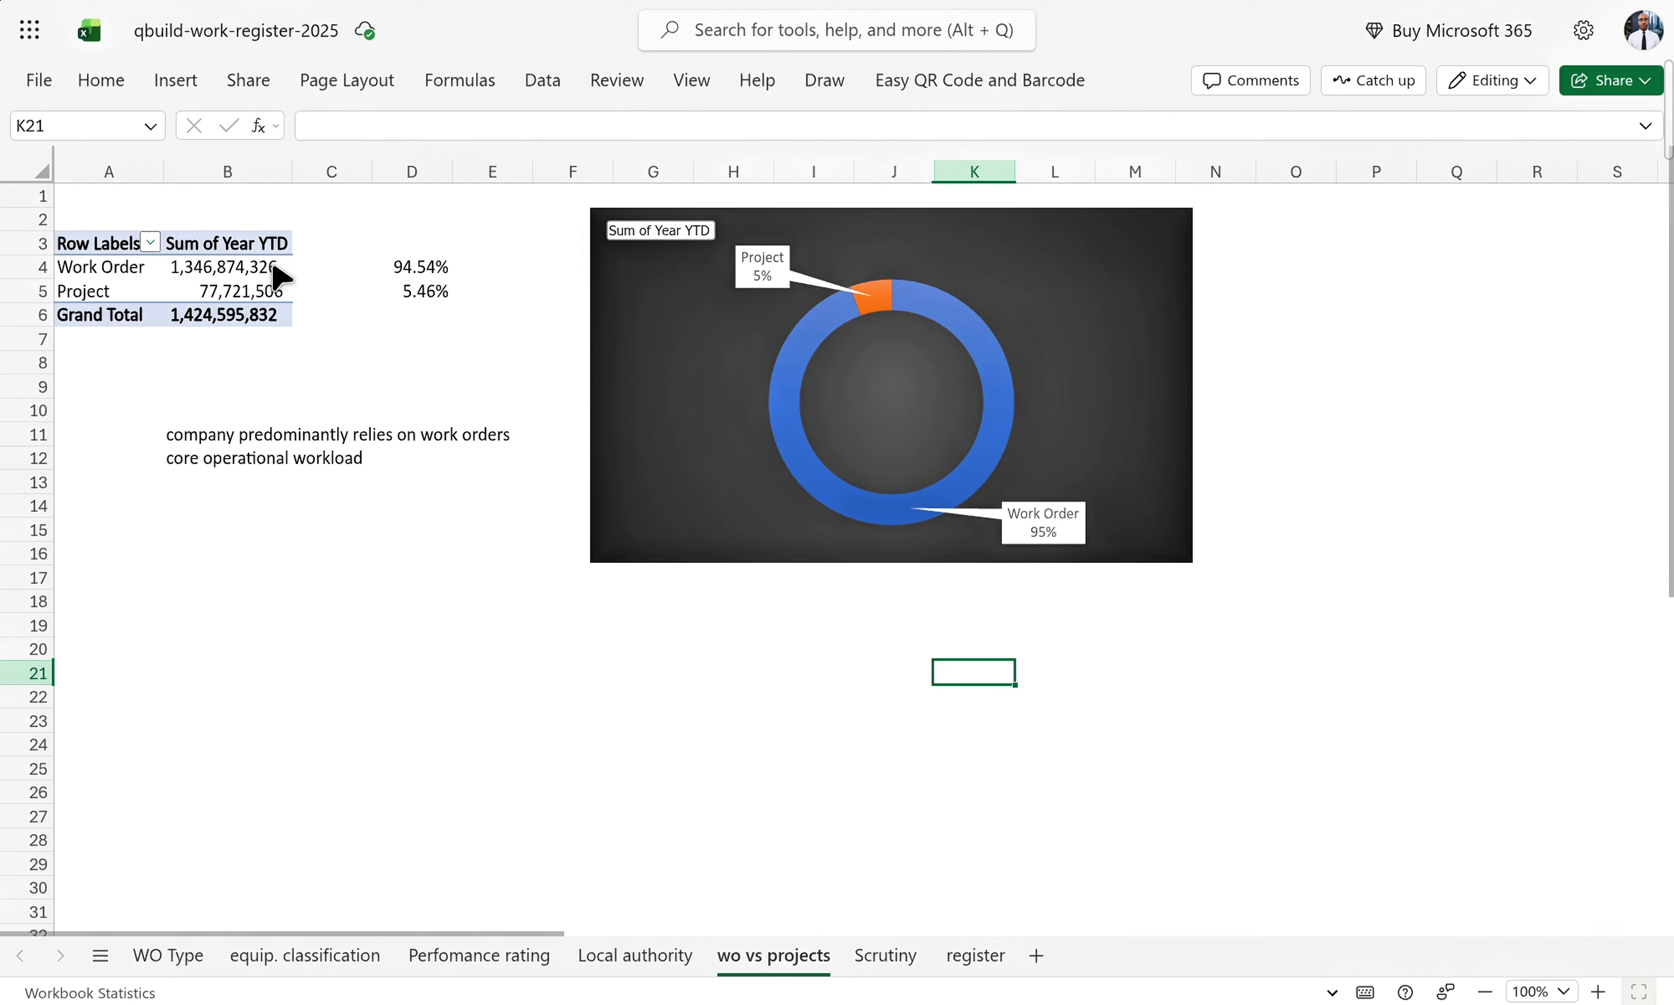
click(224, 267)
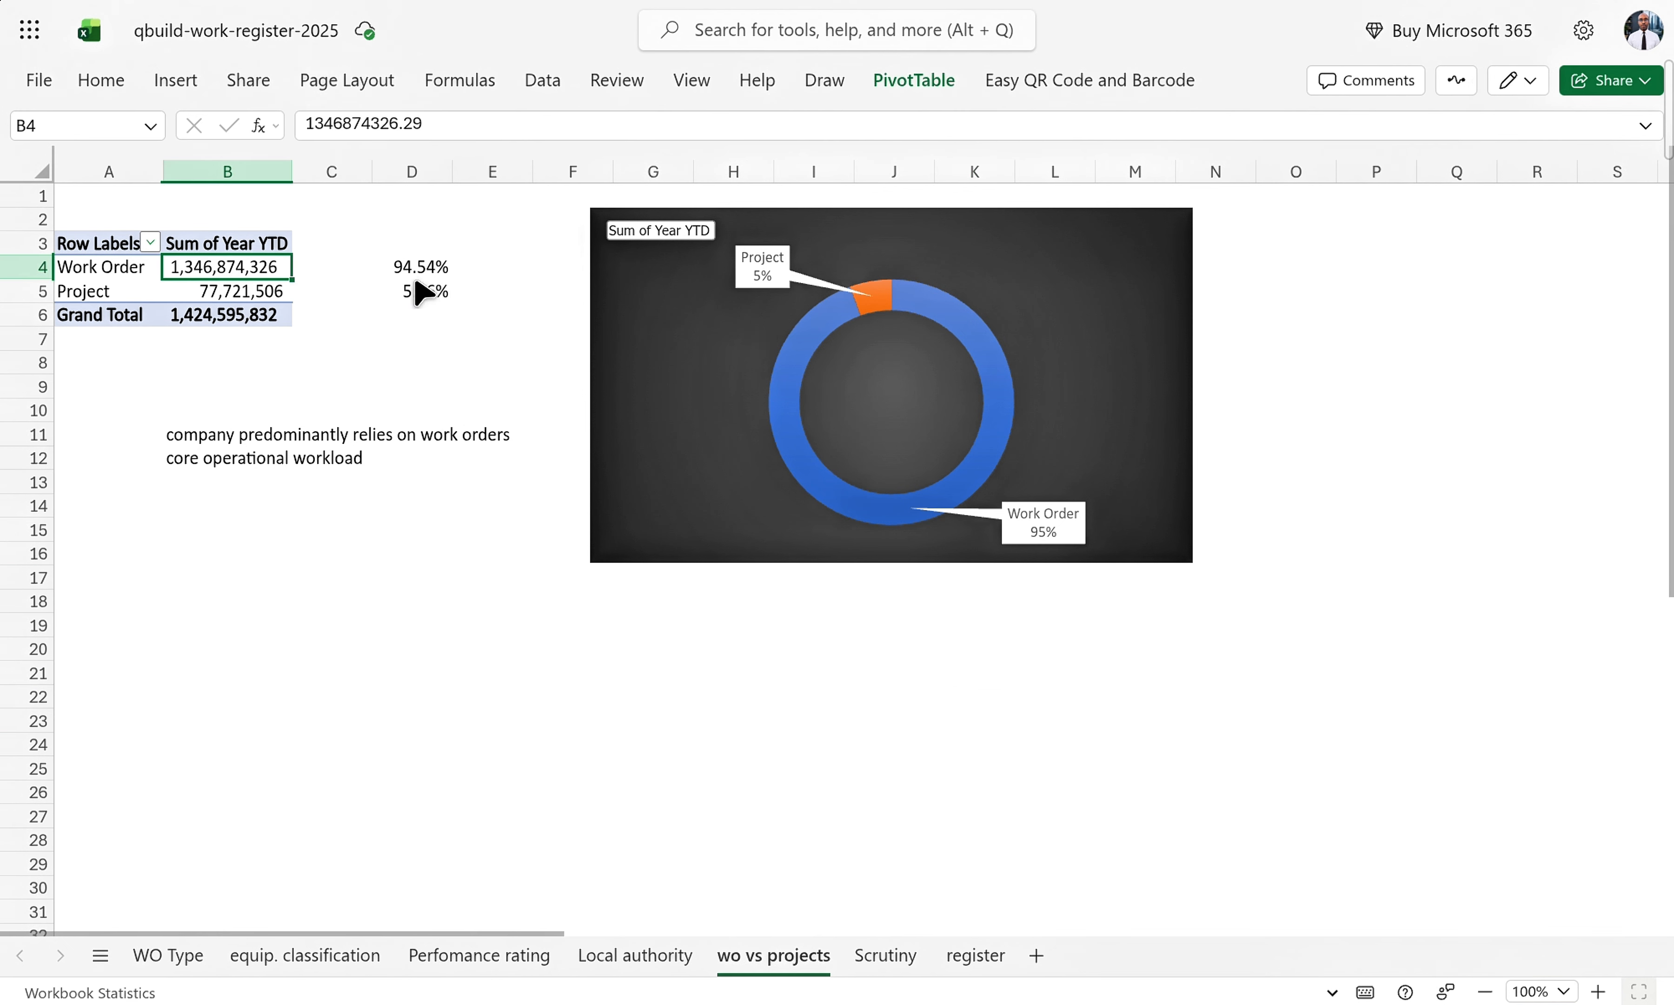
click(440, 272)
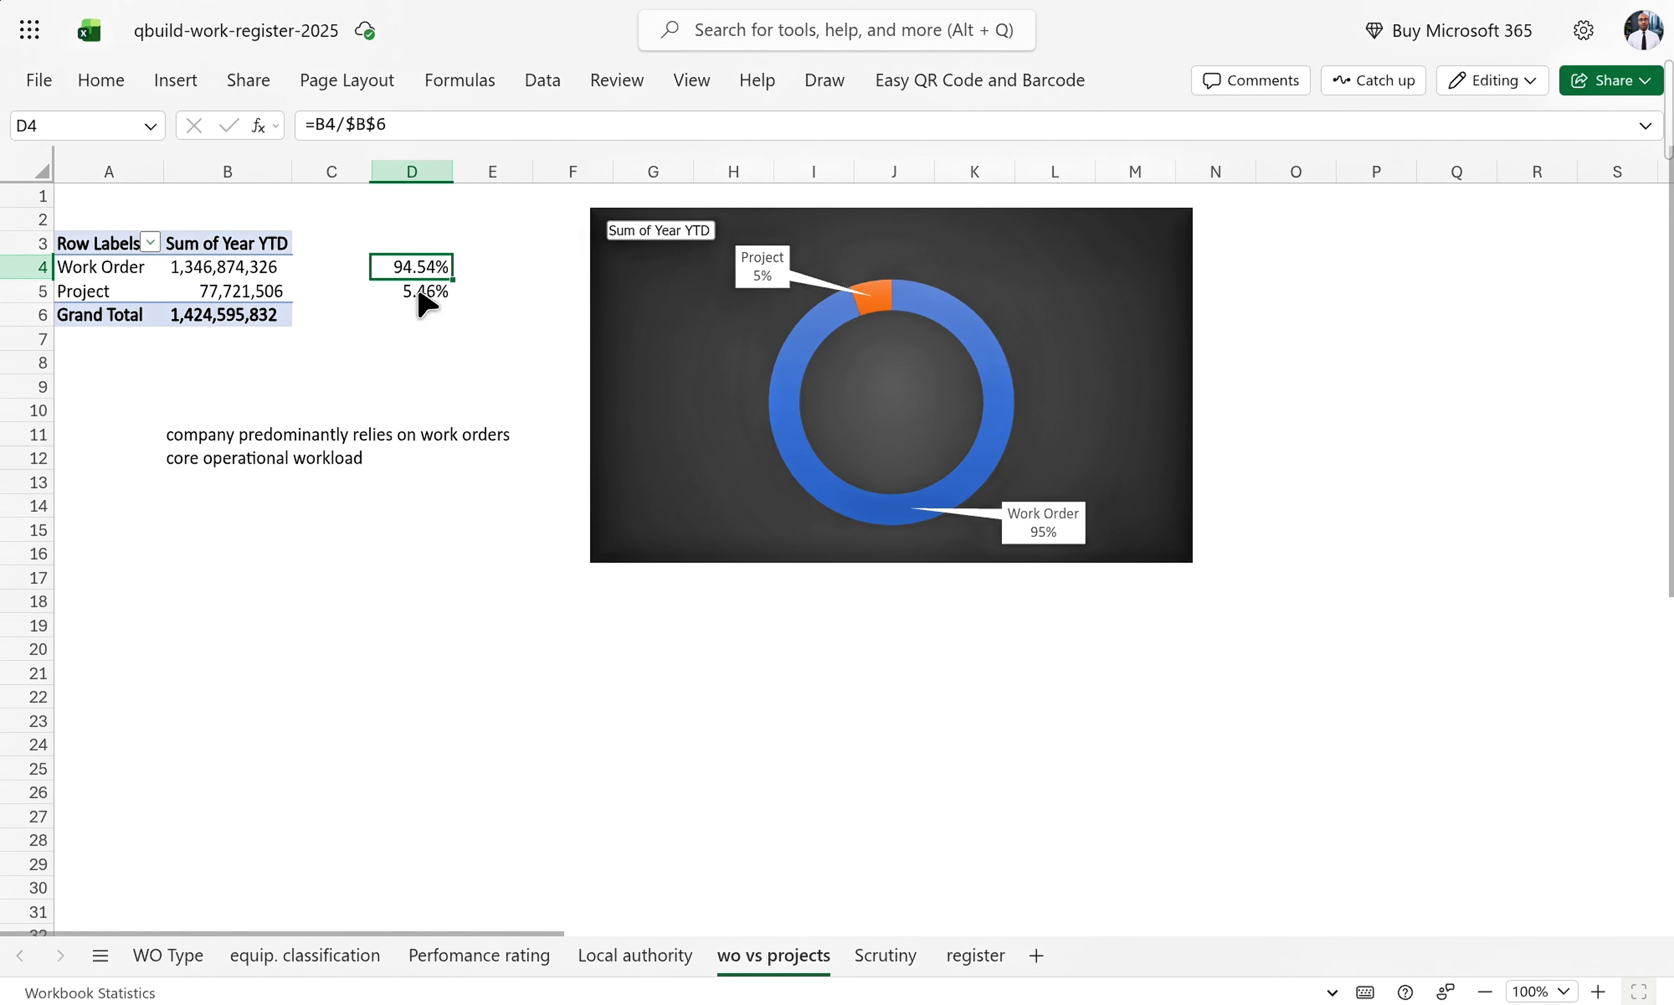
click(241, 294)
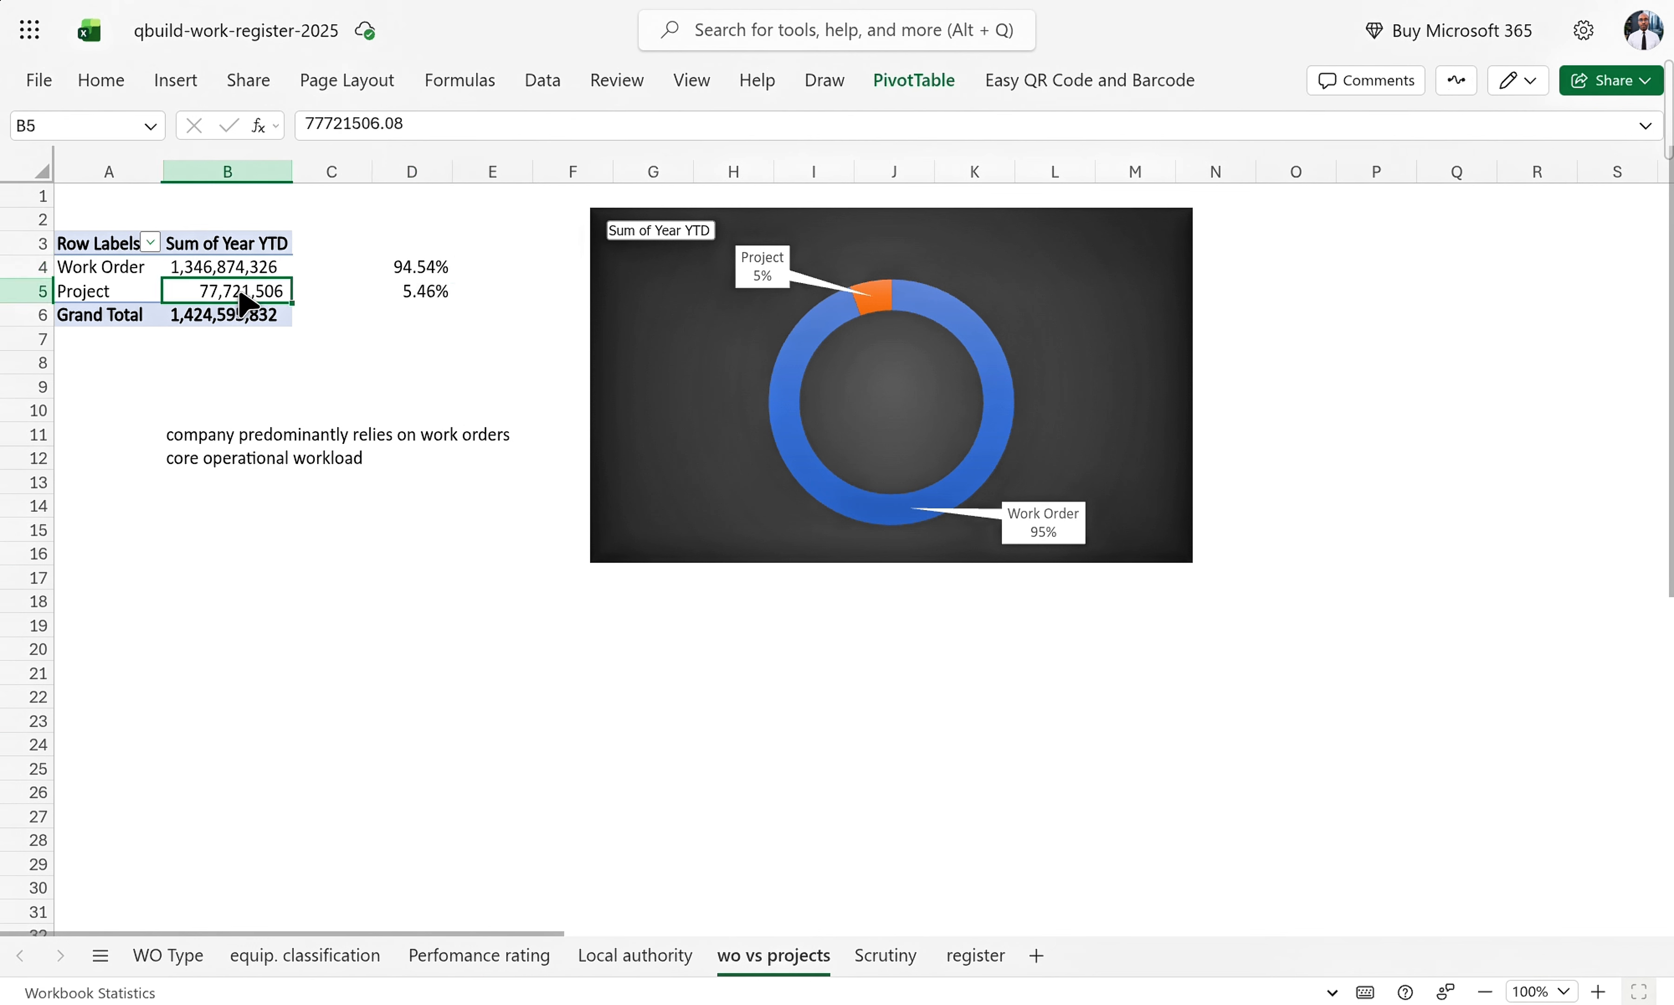
click(421, 299)
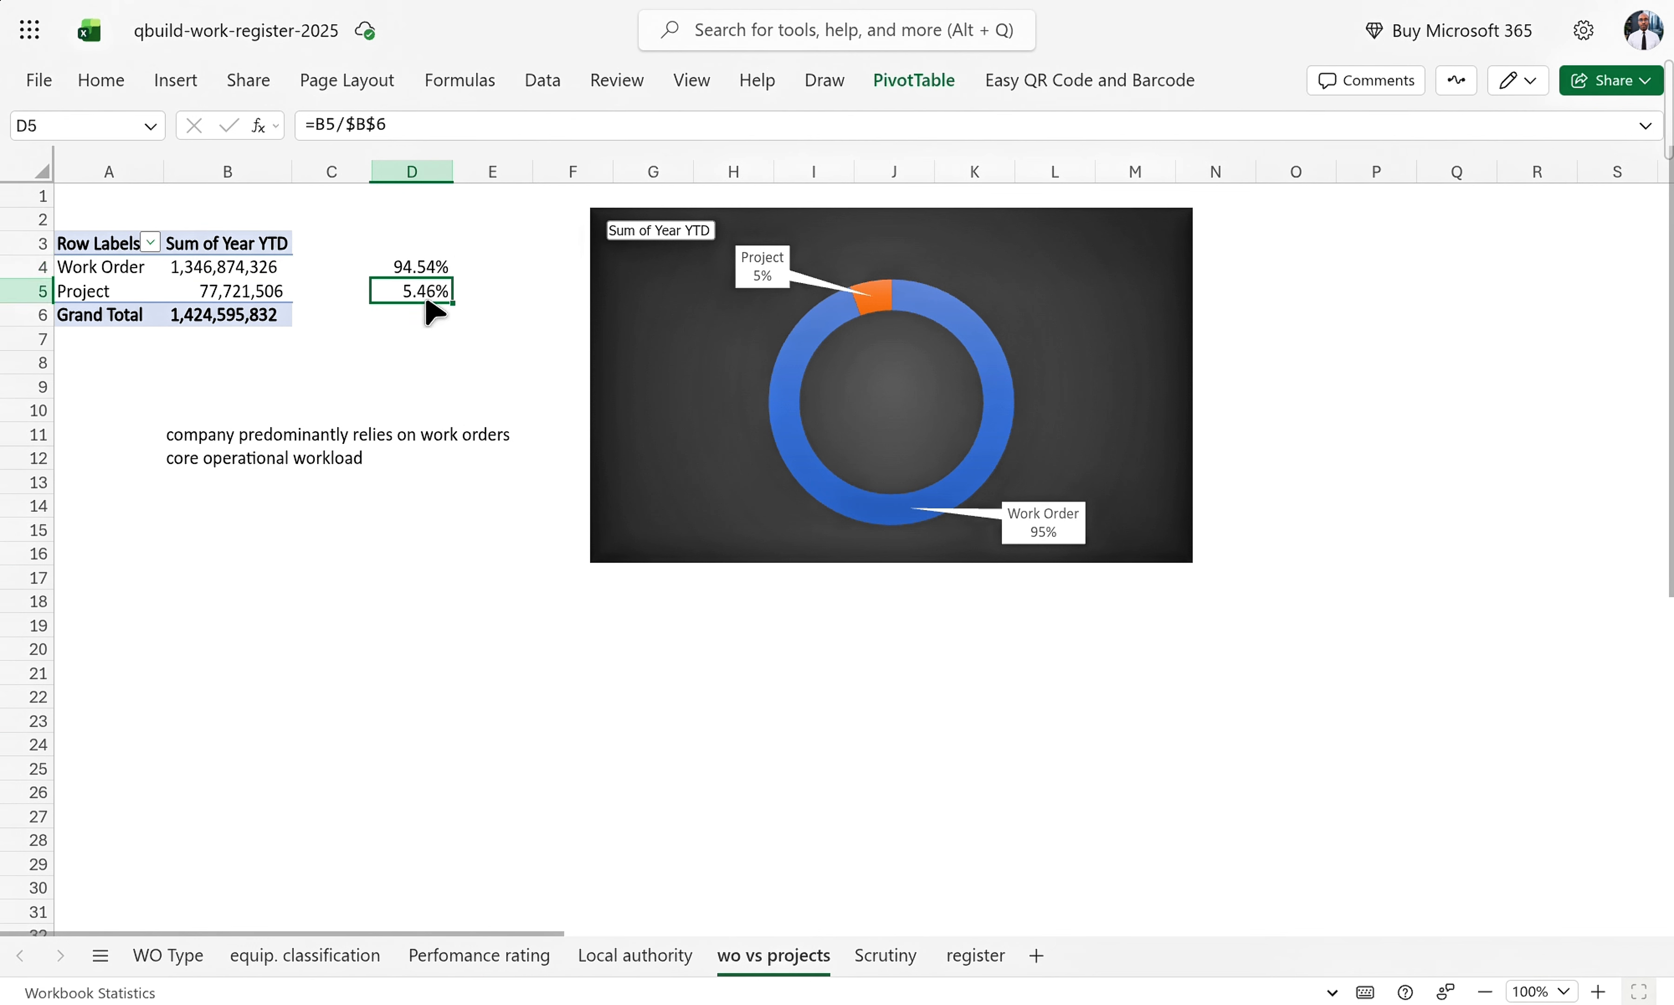
click(247, 276)
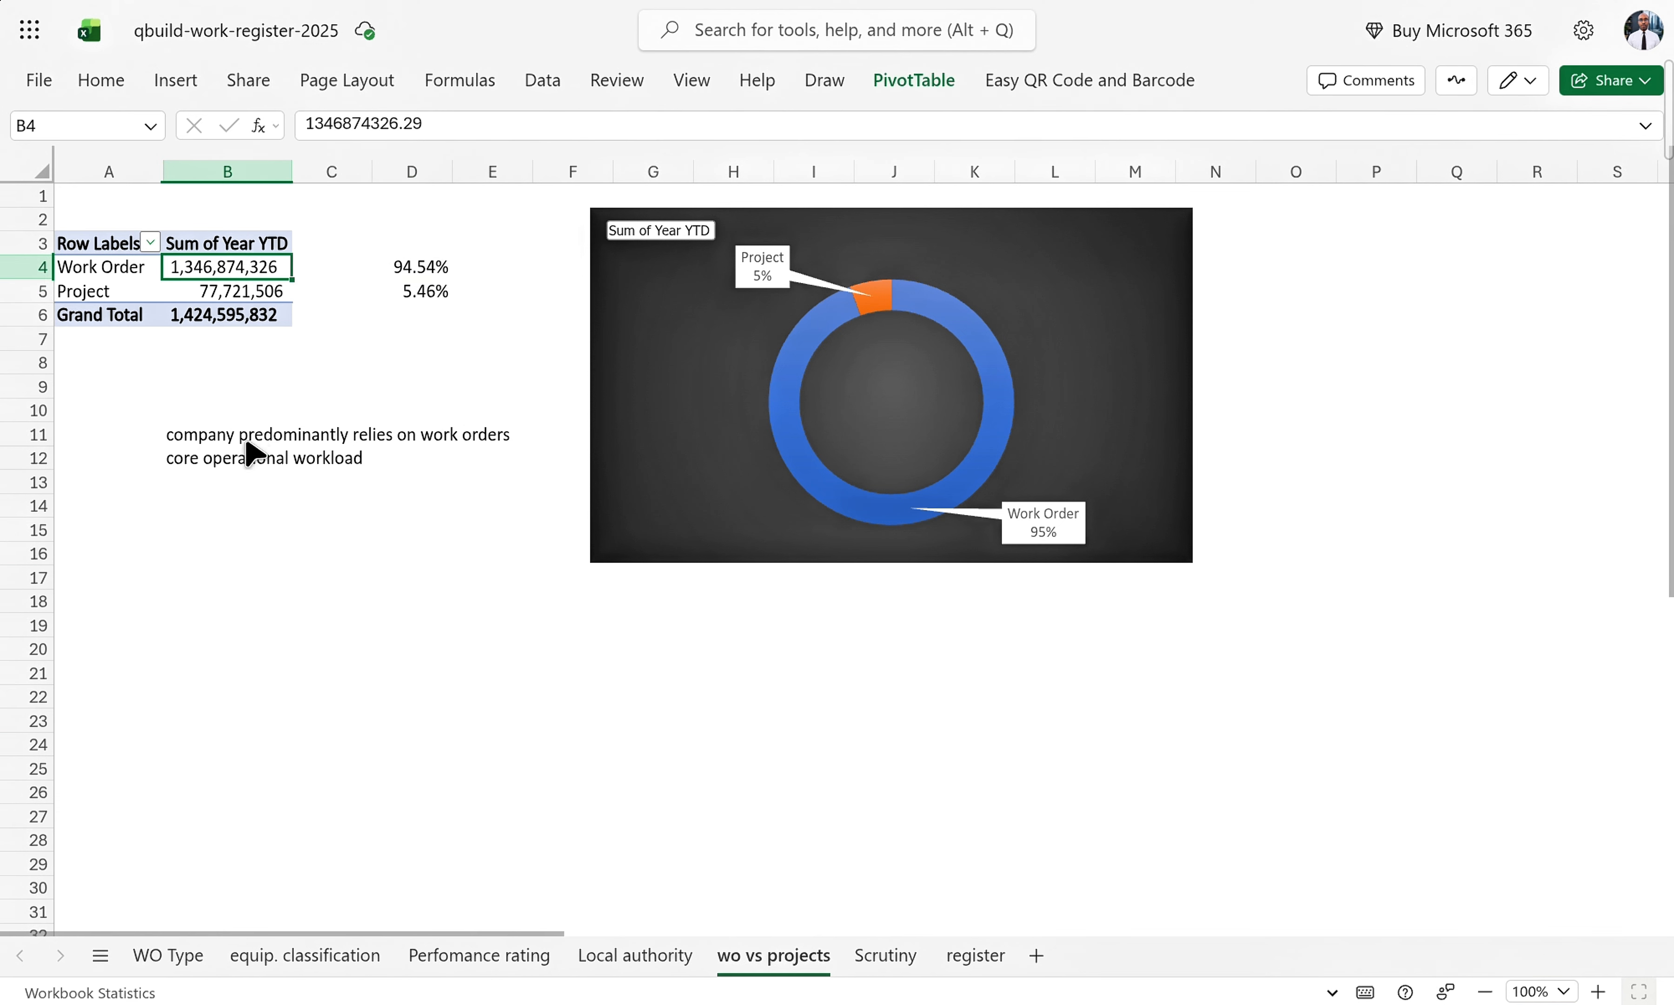
- Read the two notes below the wo vs projects pivot and the Work Order and Project slices of its doughnut chart
click(428, 438)
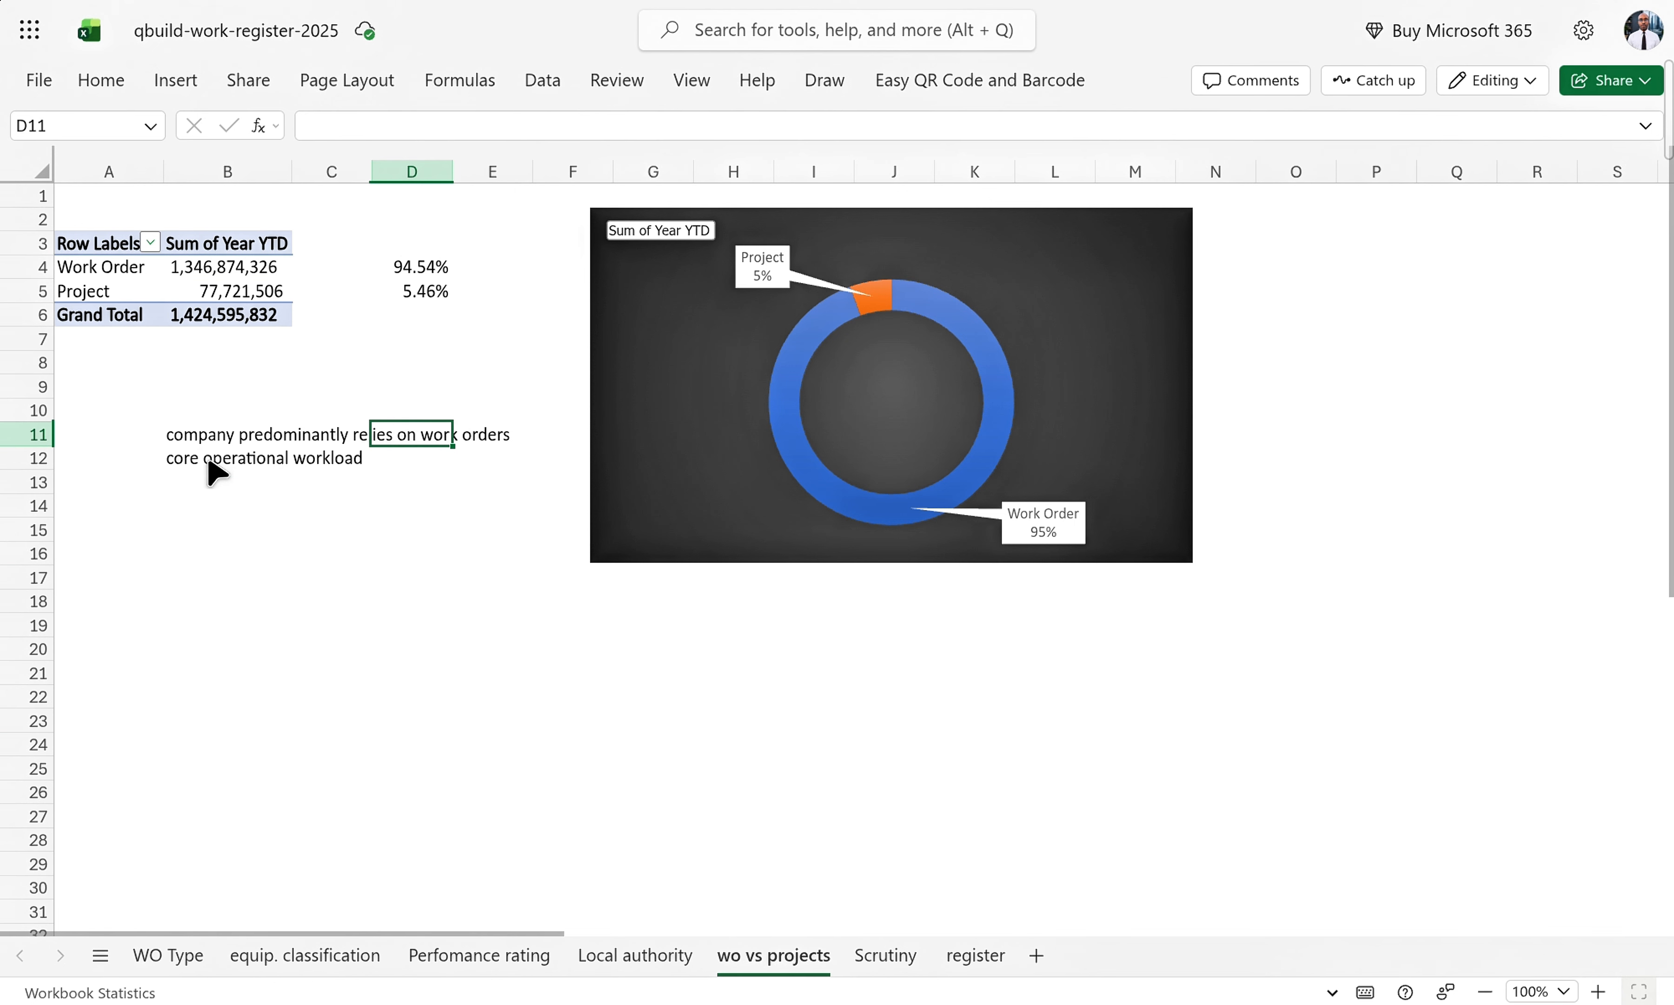
click(225, 464)
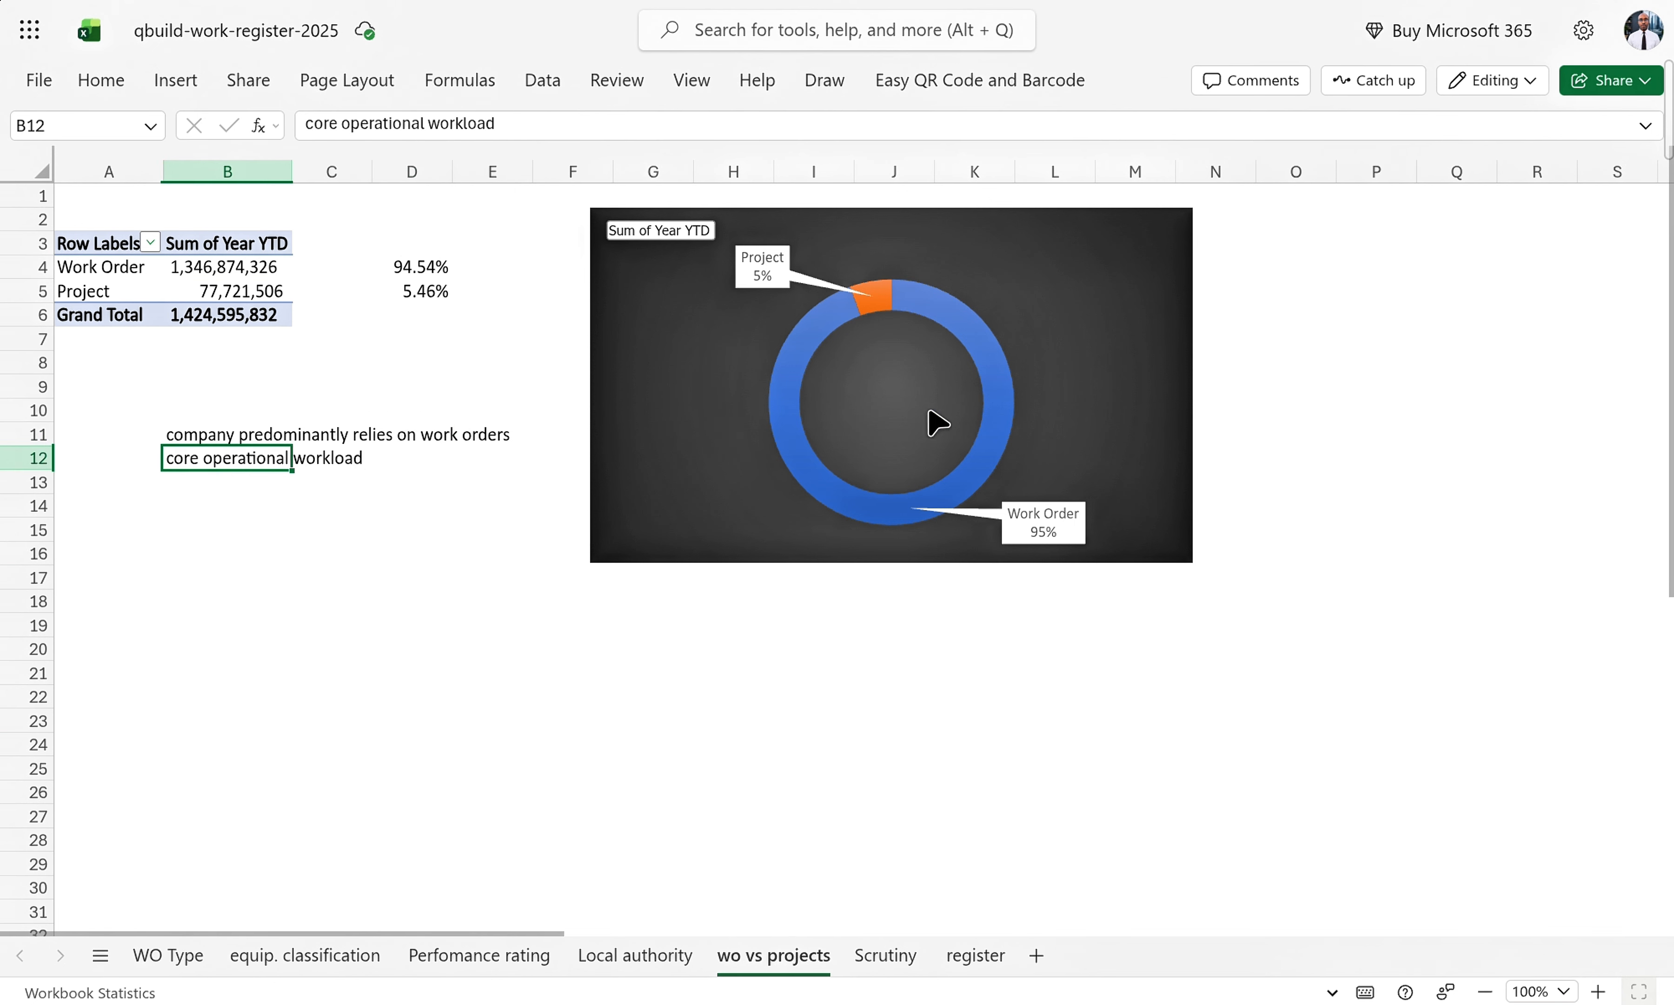
click(946, 422)
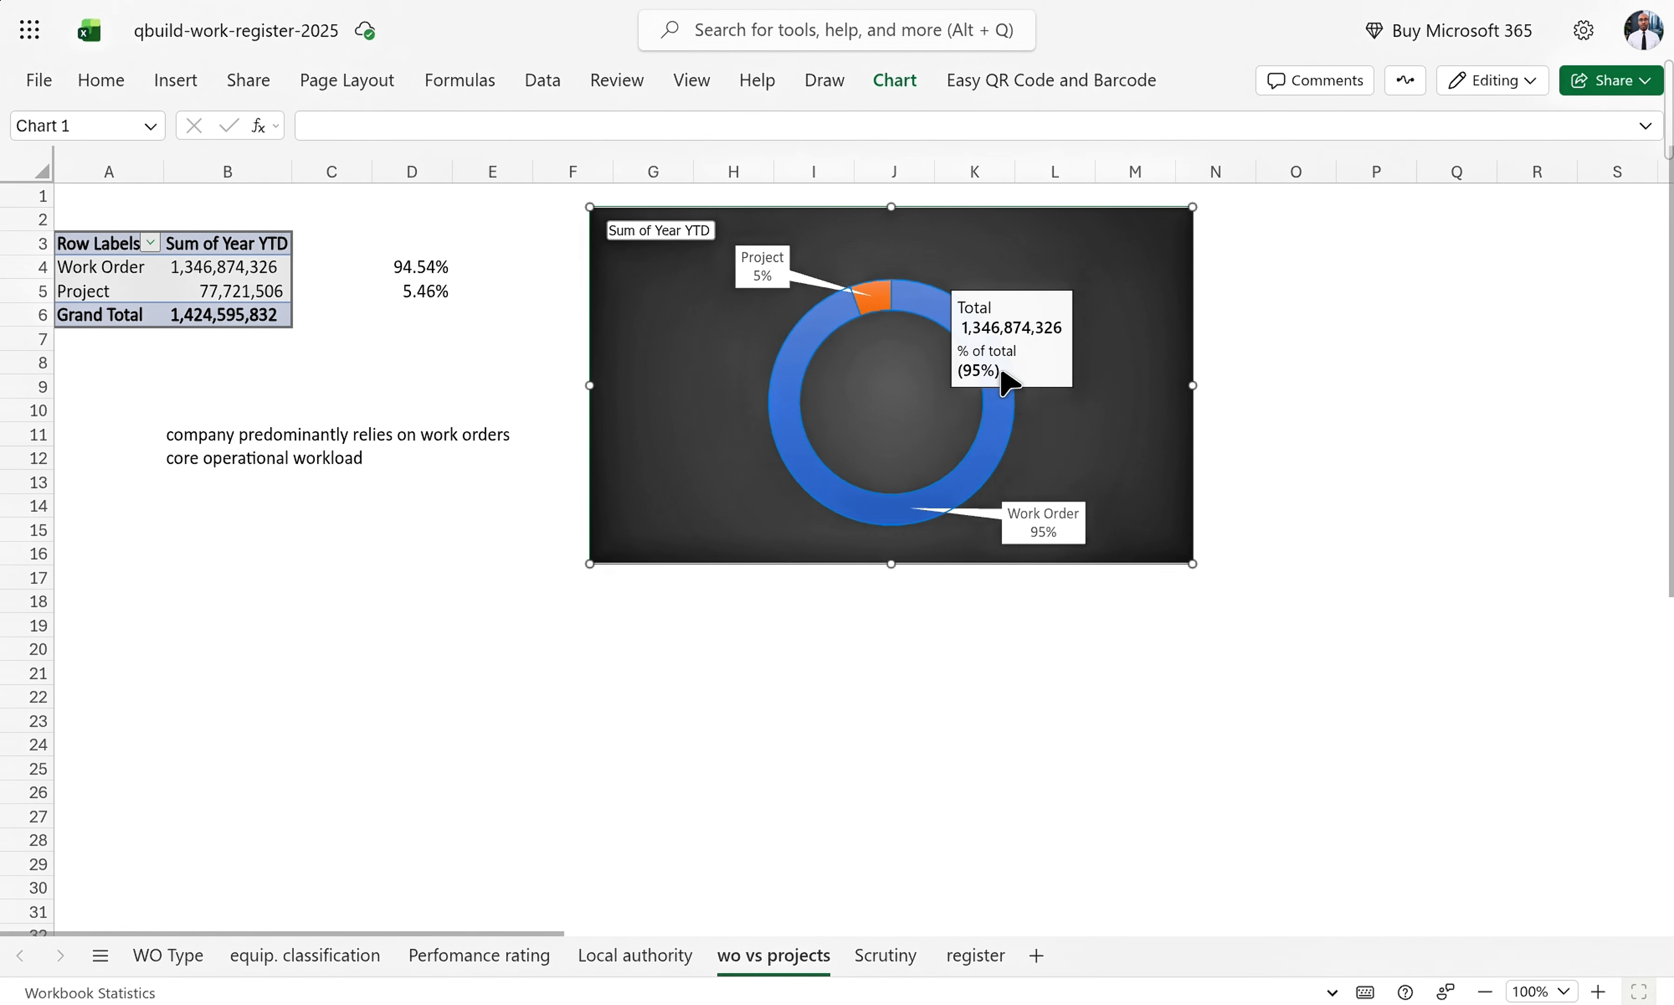
click(1039, 533)
click(1033, 561)
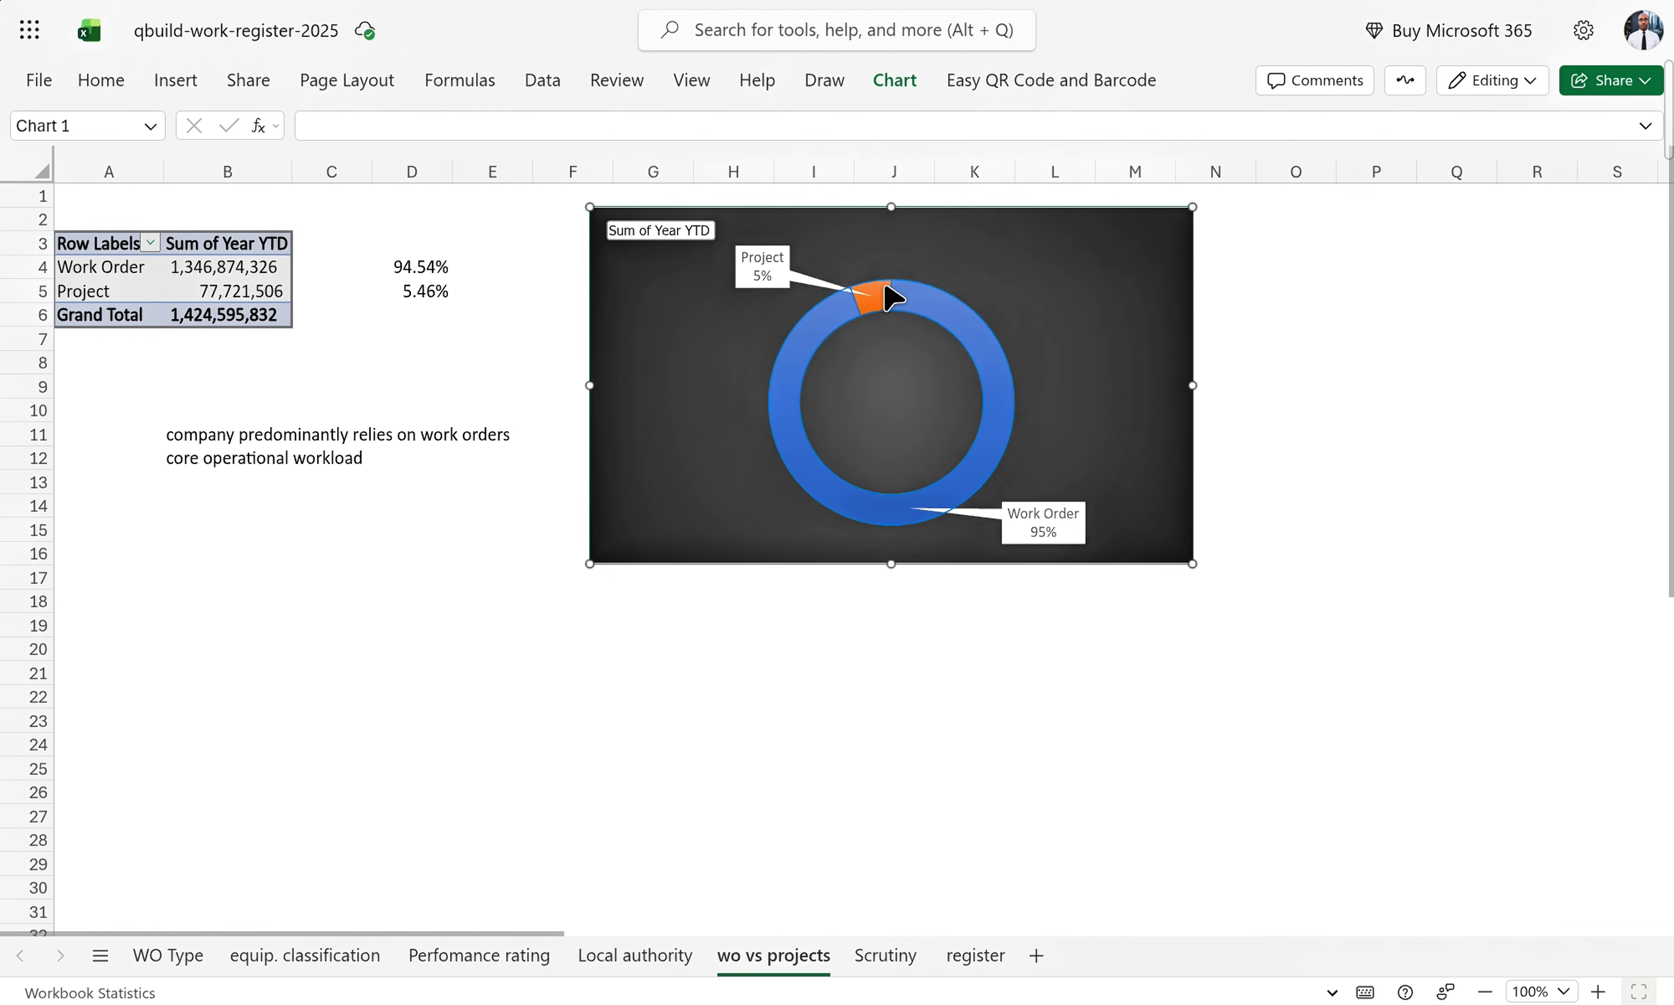
mouse_move(880, 301)
- Review the Project row's sum and percentage again and compare it with the Work Order percentage
click(363, 316)
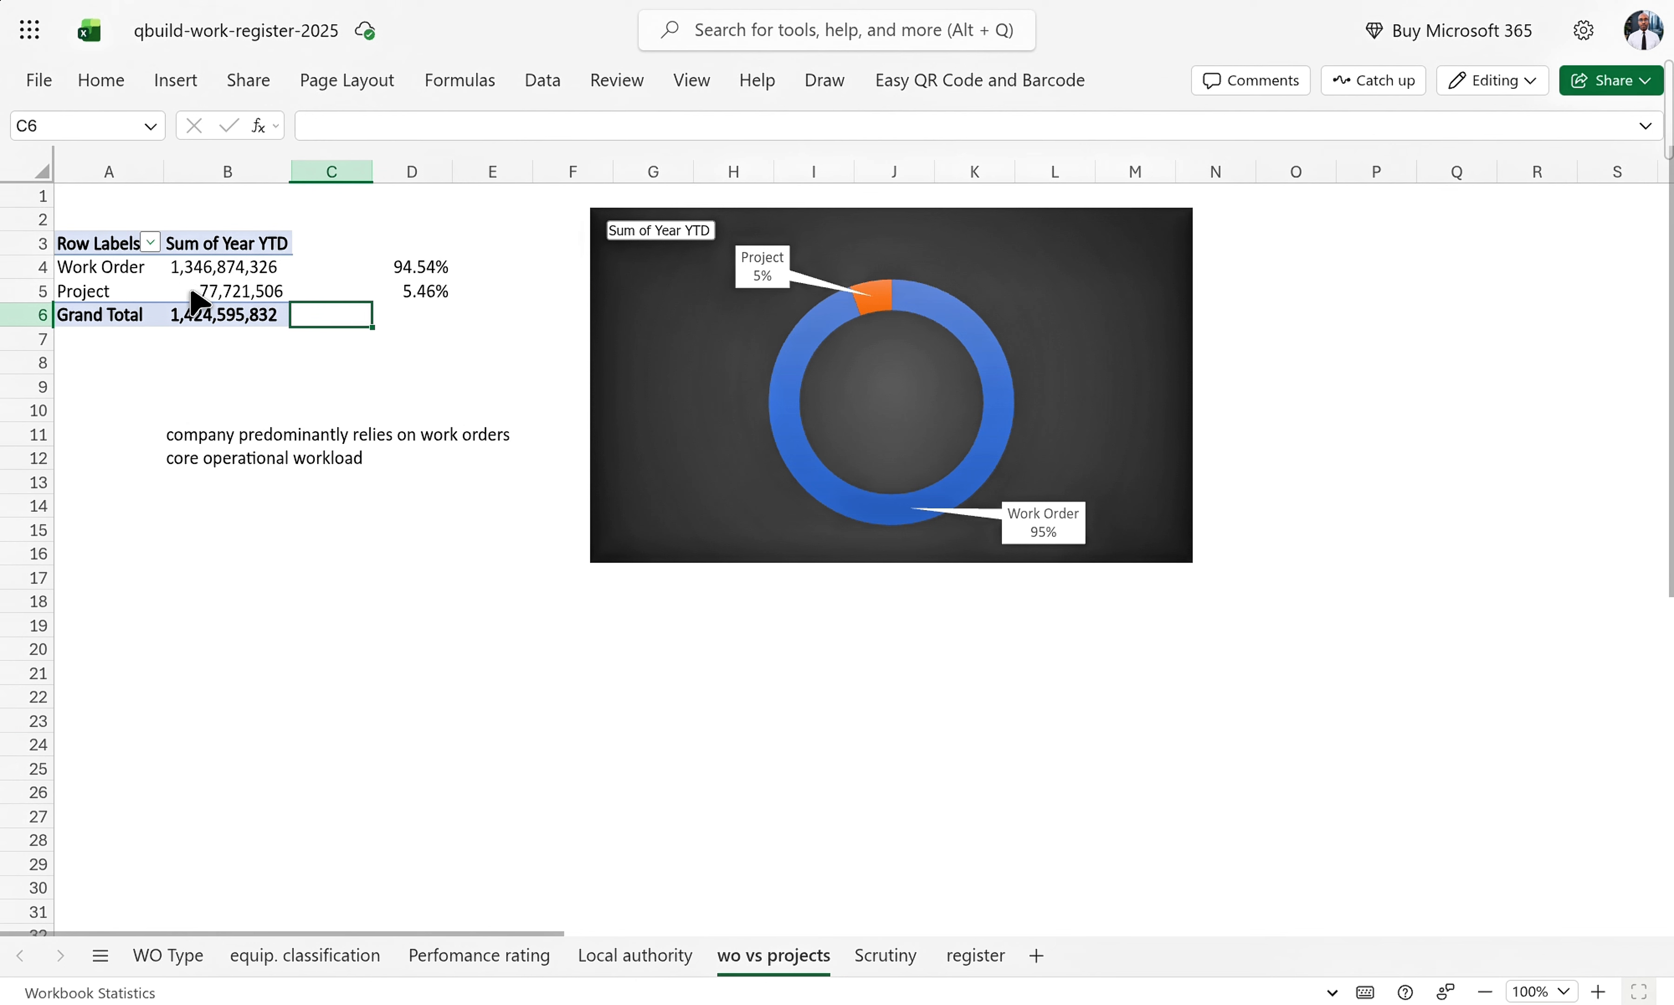
click(107, 292)
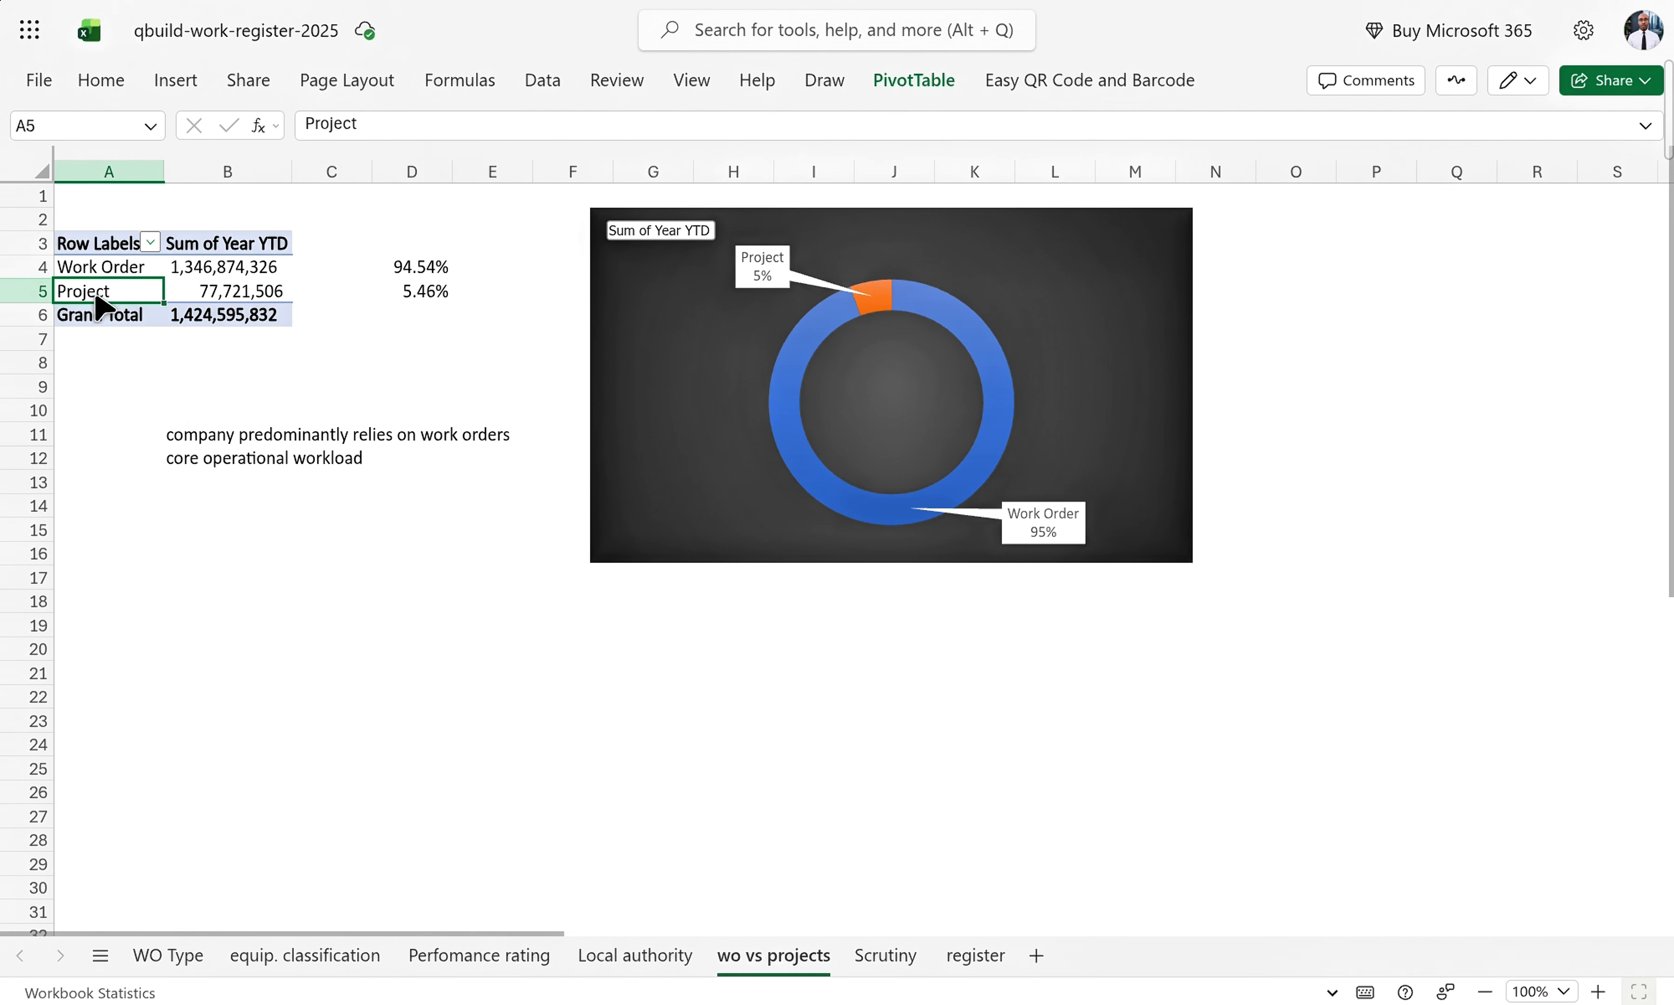
click(194, 299)
click(82, 297)
click(233, 299)
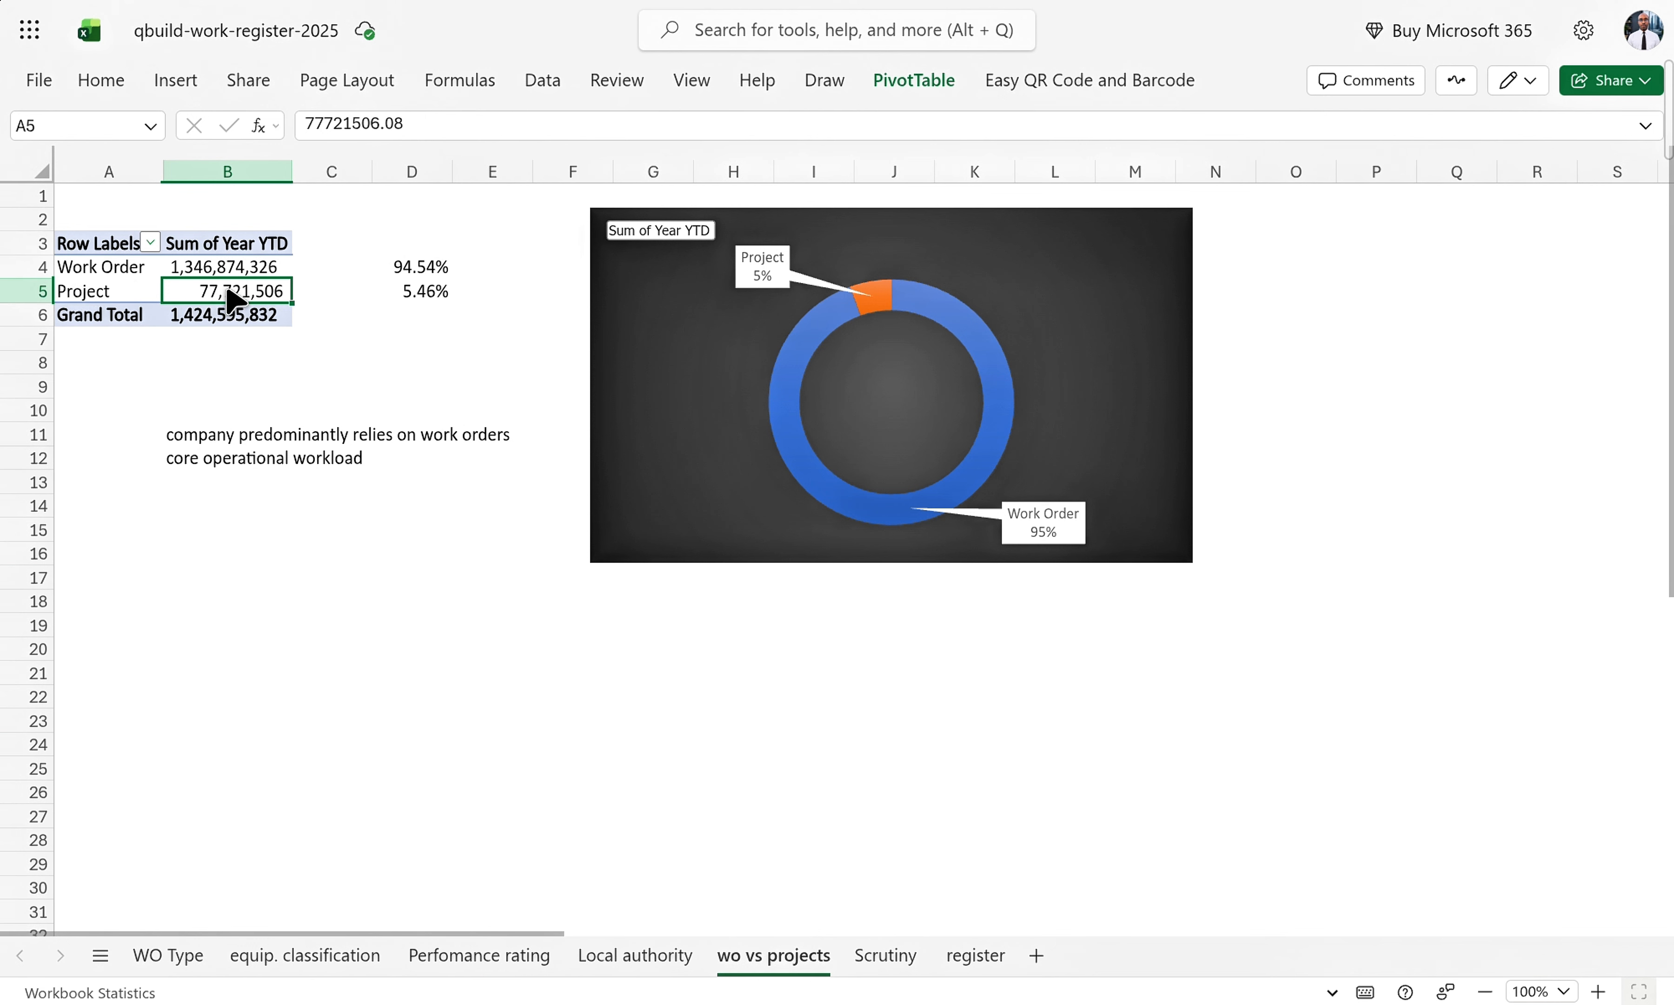
click(432, 290)
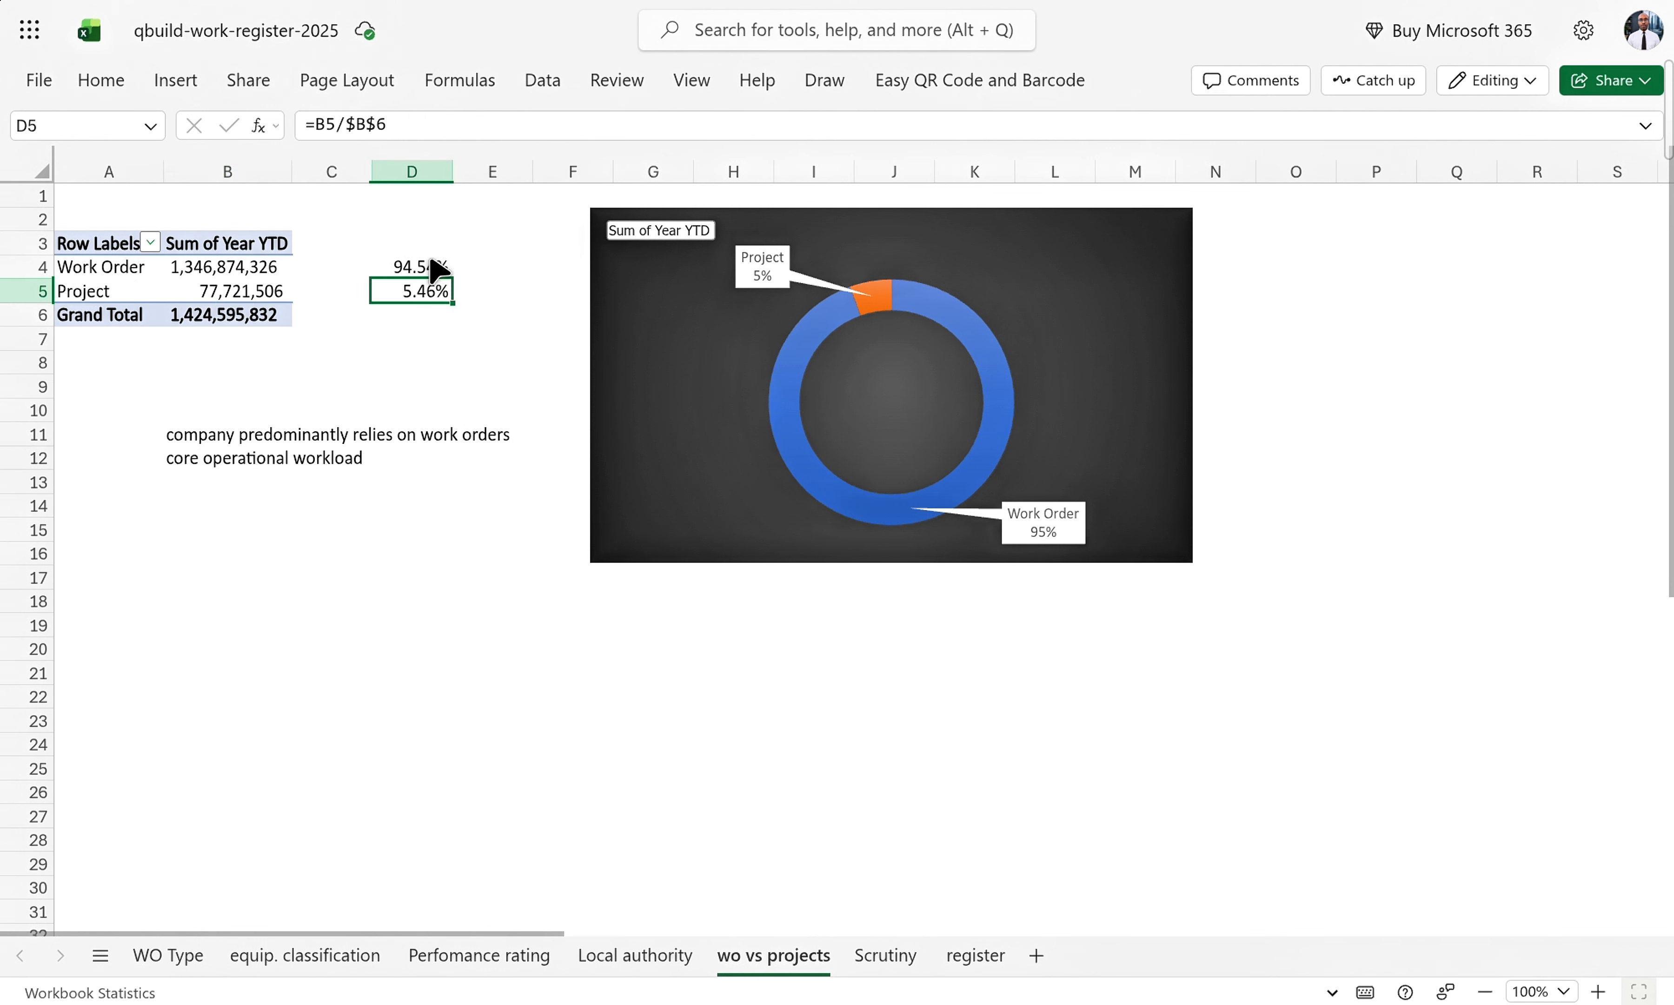
click(425, 264)
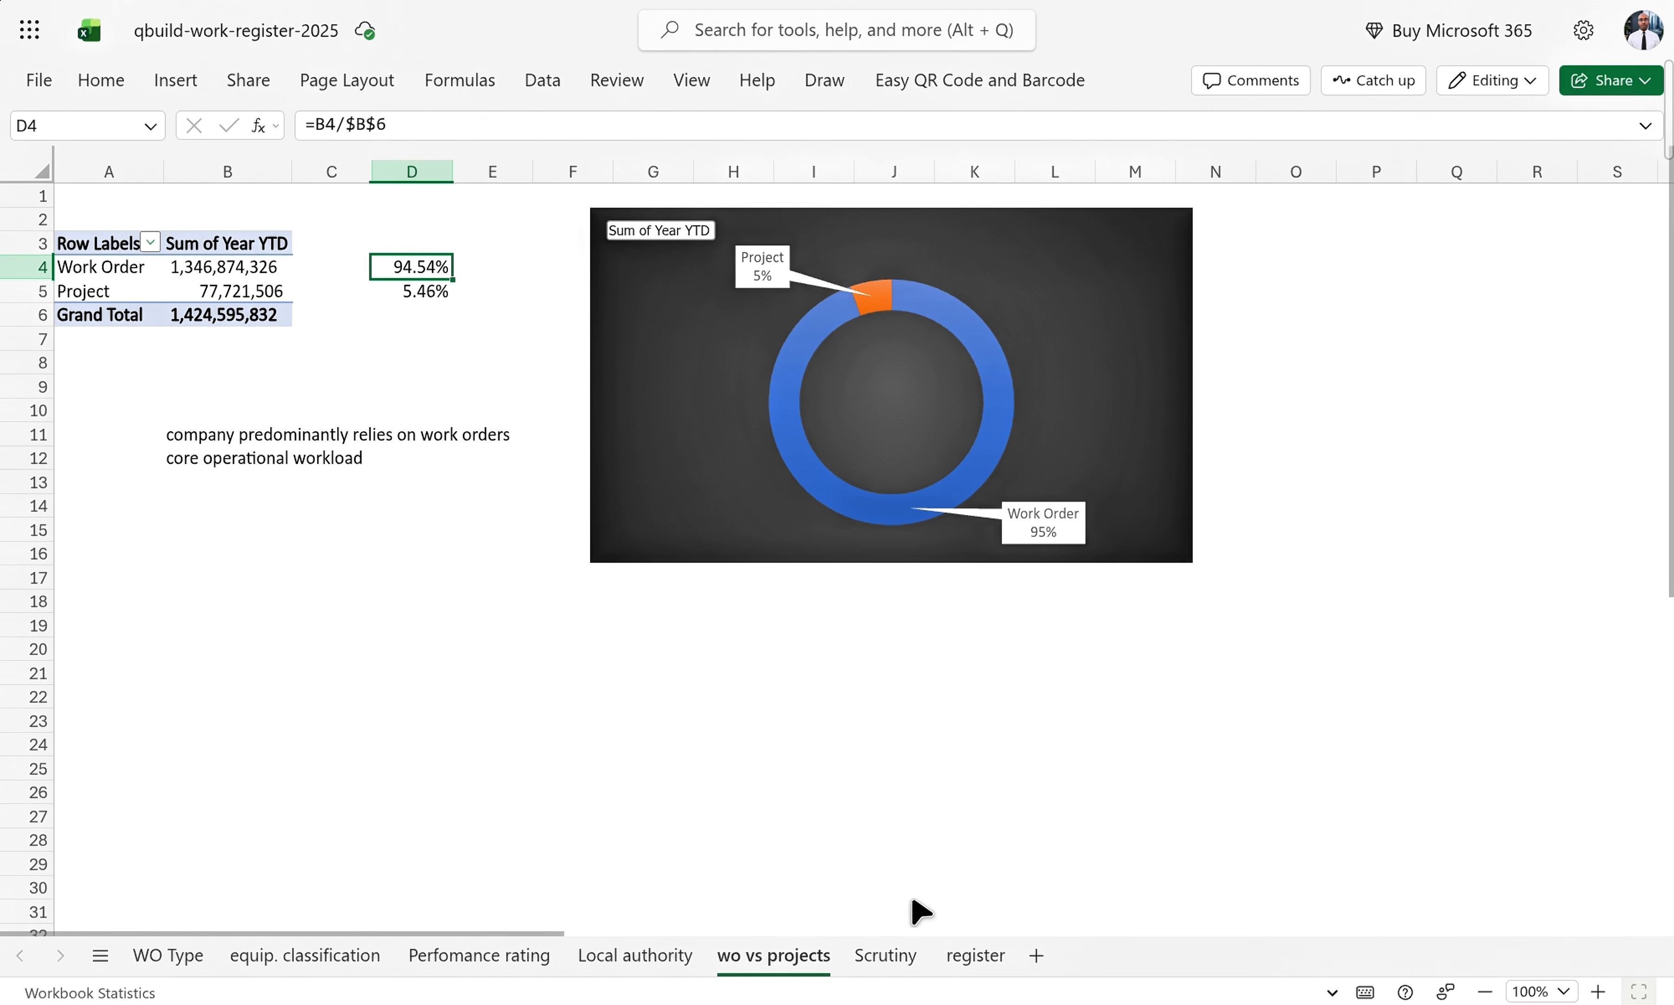
- Compare the planned and unplanned rows on the Perfomance rating sheet with the workload percentages on the WO Type sheet
click(478, 960)
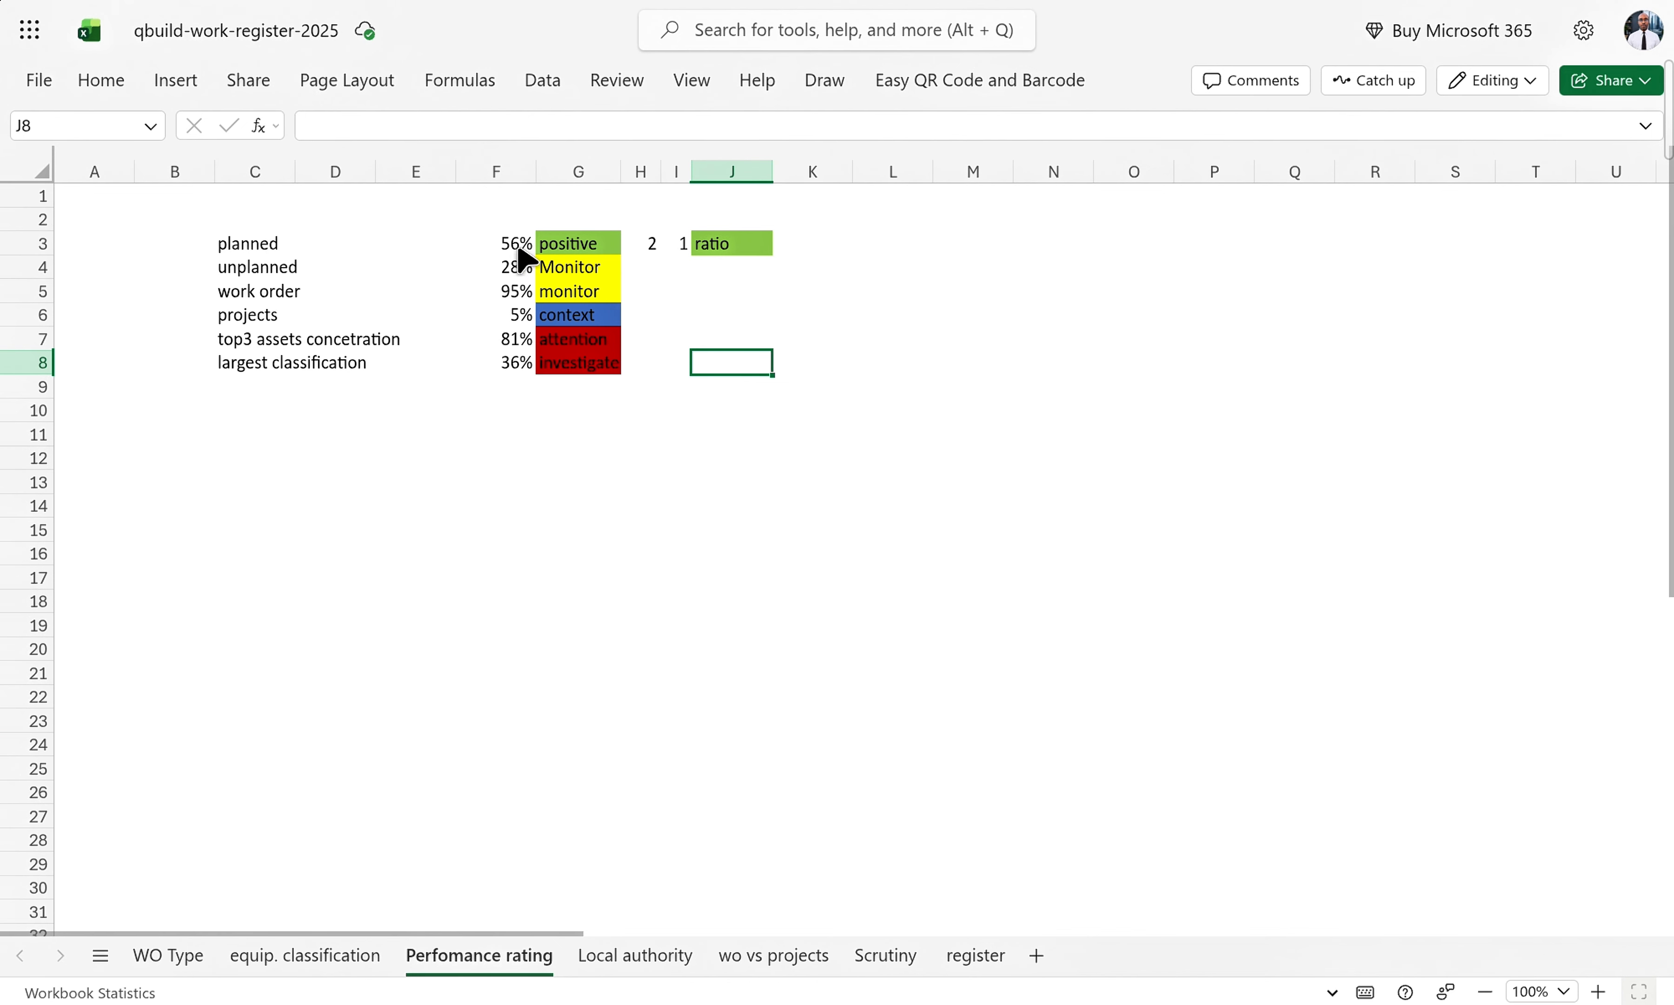
click(176, 955)
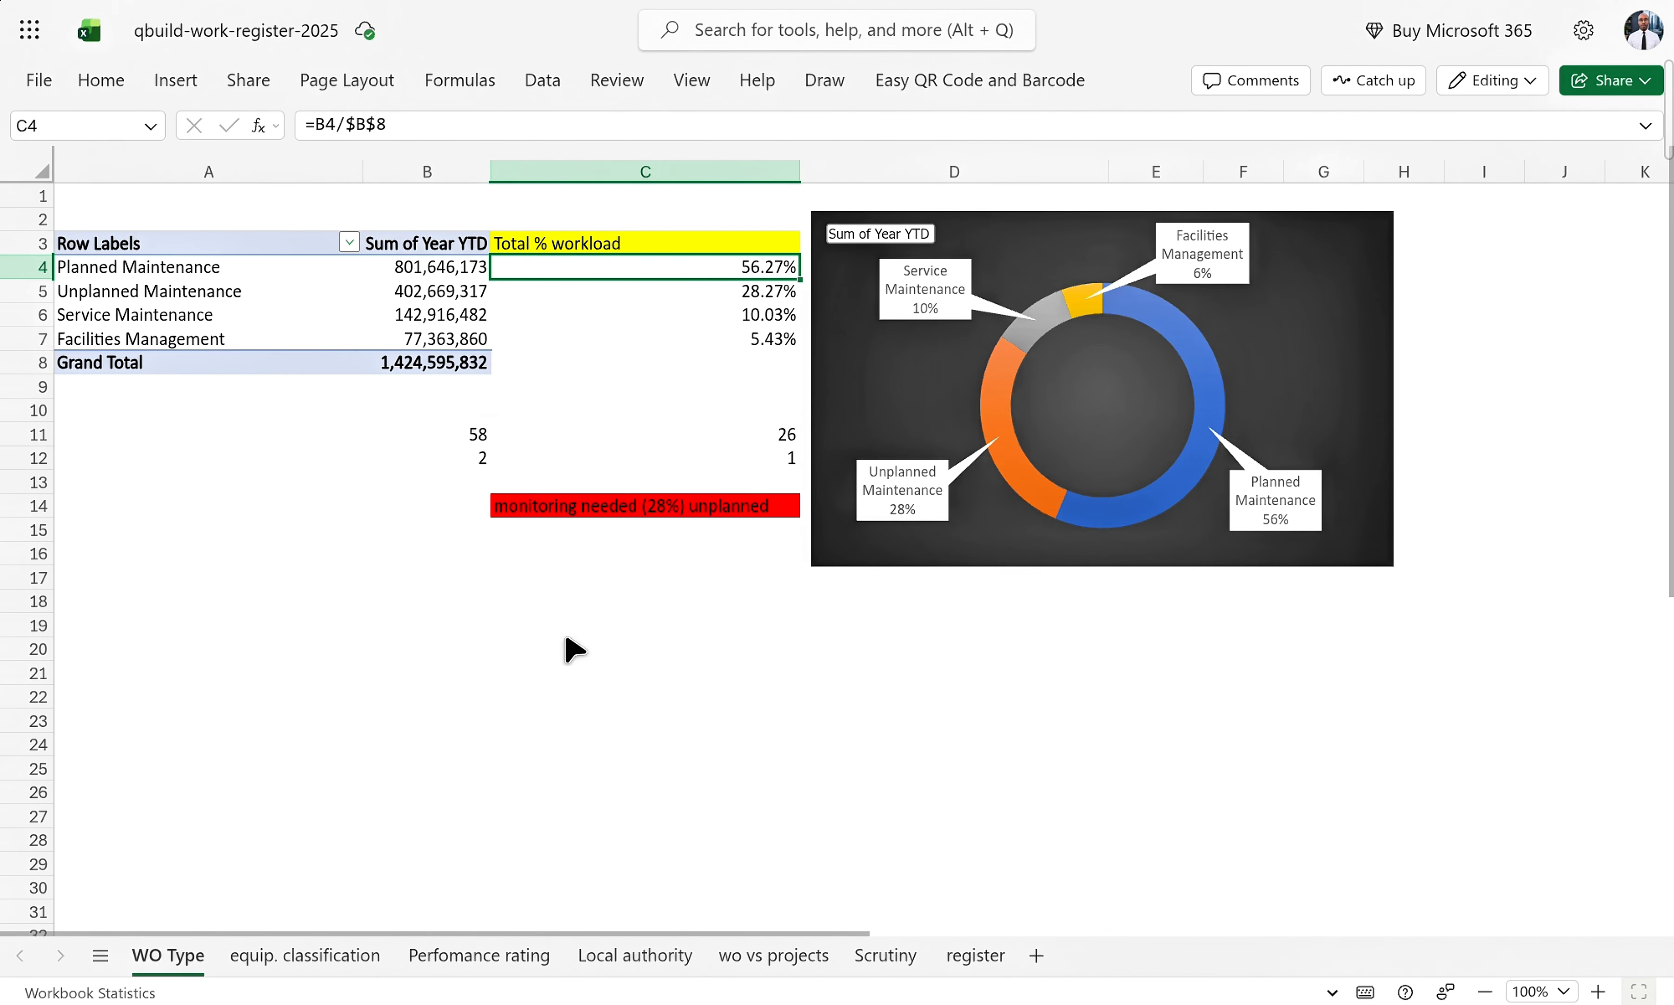
click(510, 958)
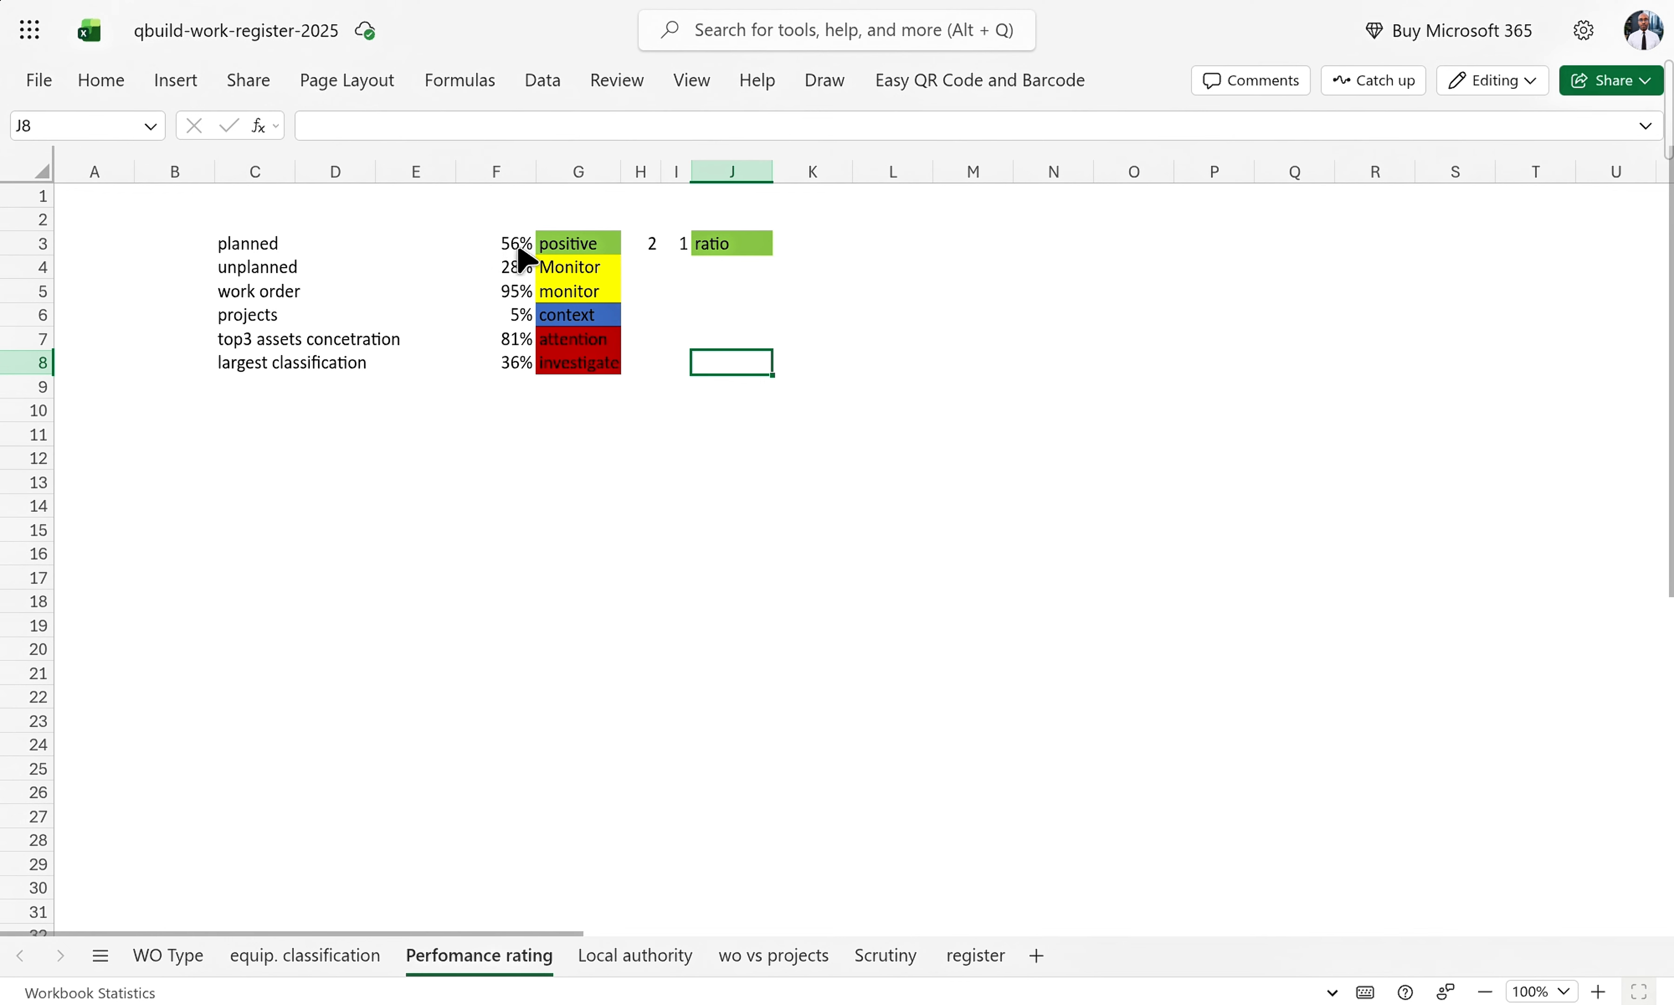
- Examine the two ratio figures, the ratio label and the rating in the planned row of the Perfomance rating sheet
click(657, 247)
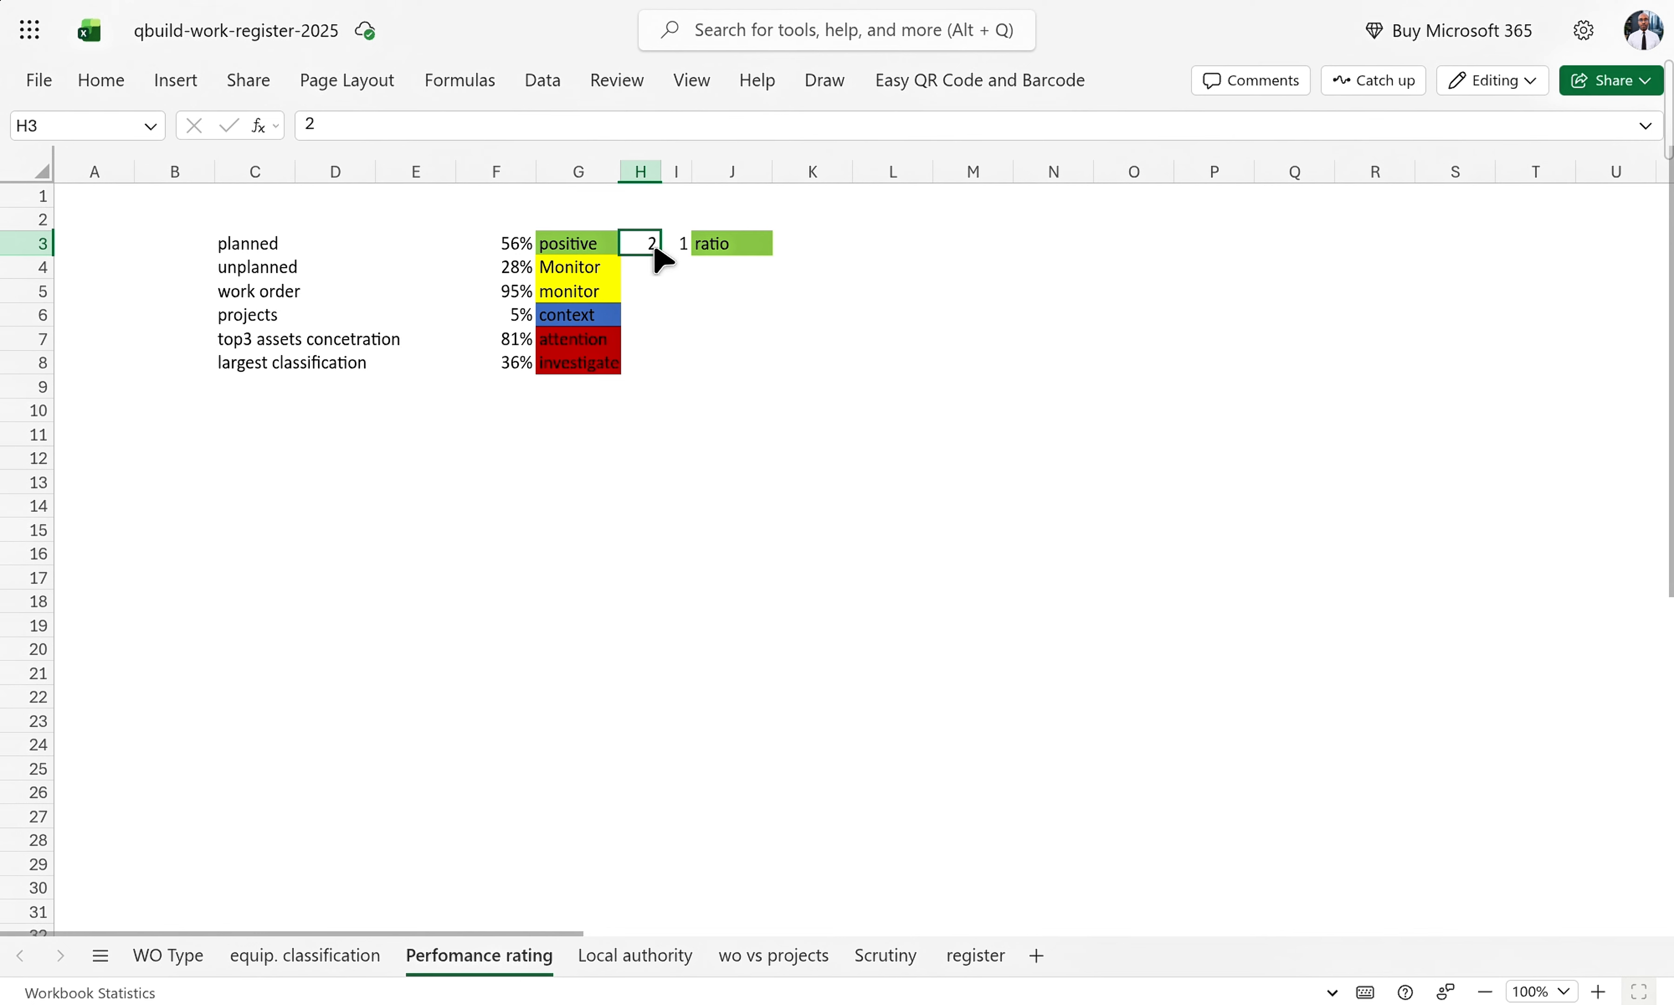
click(680, 250)
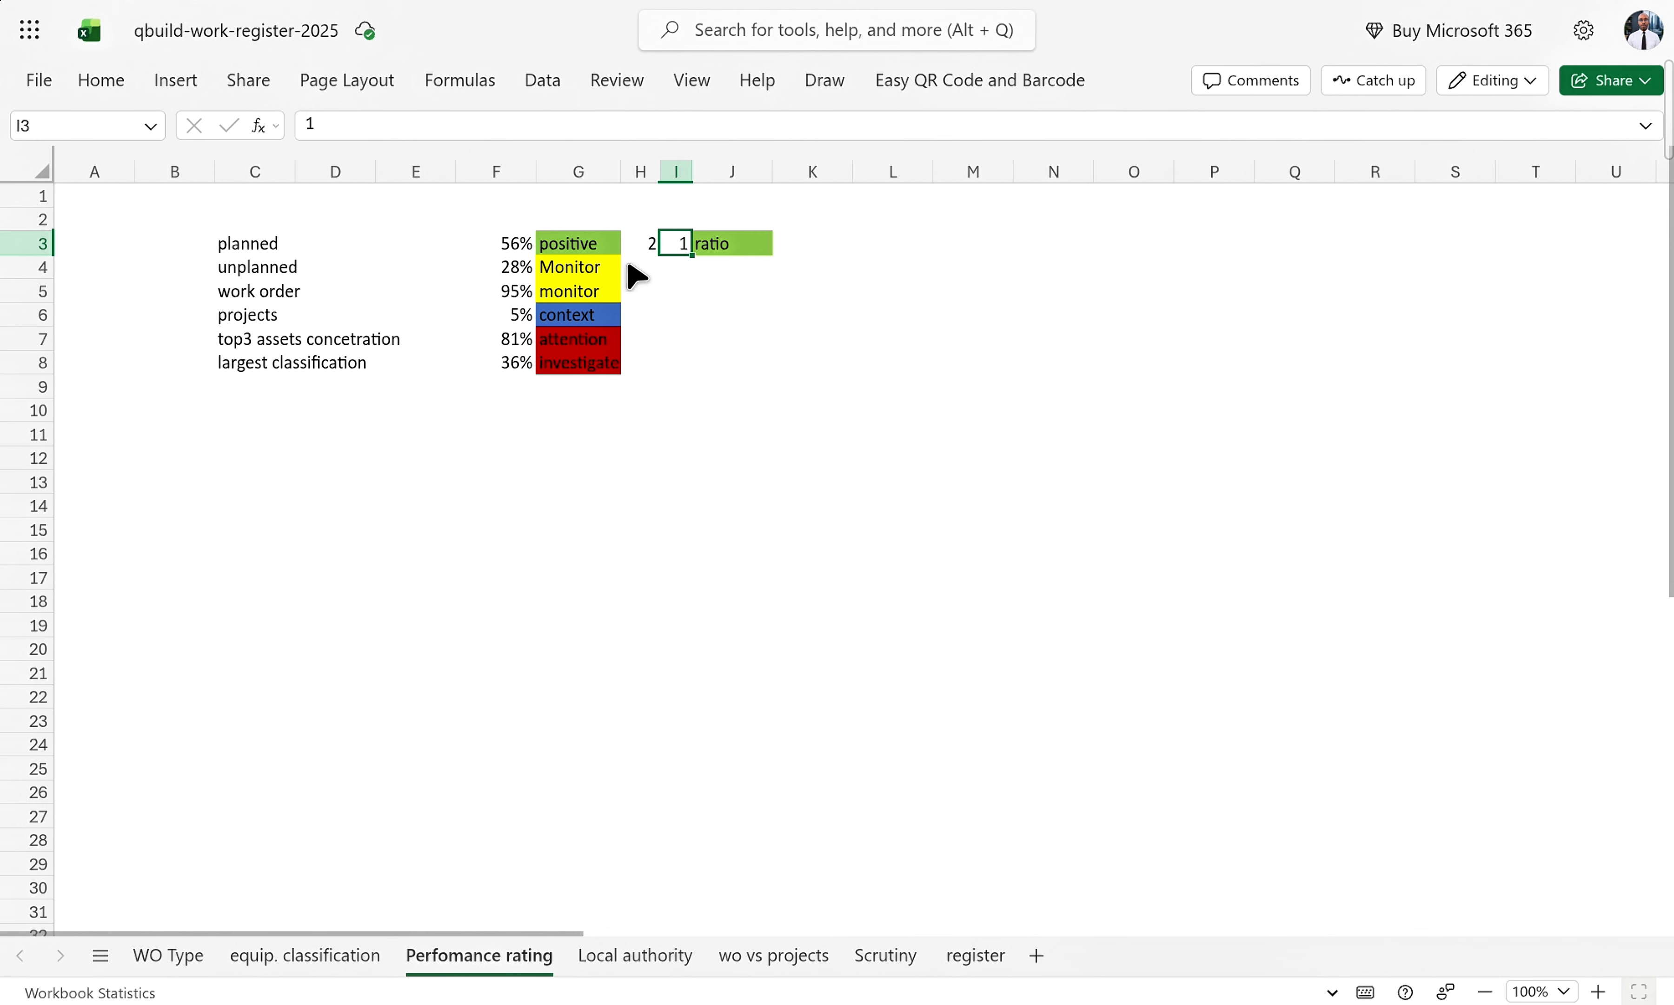
click(644, 249)
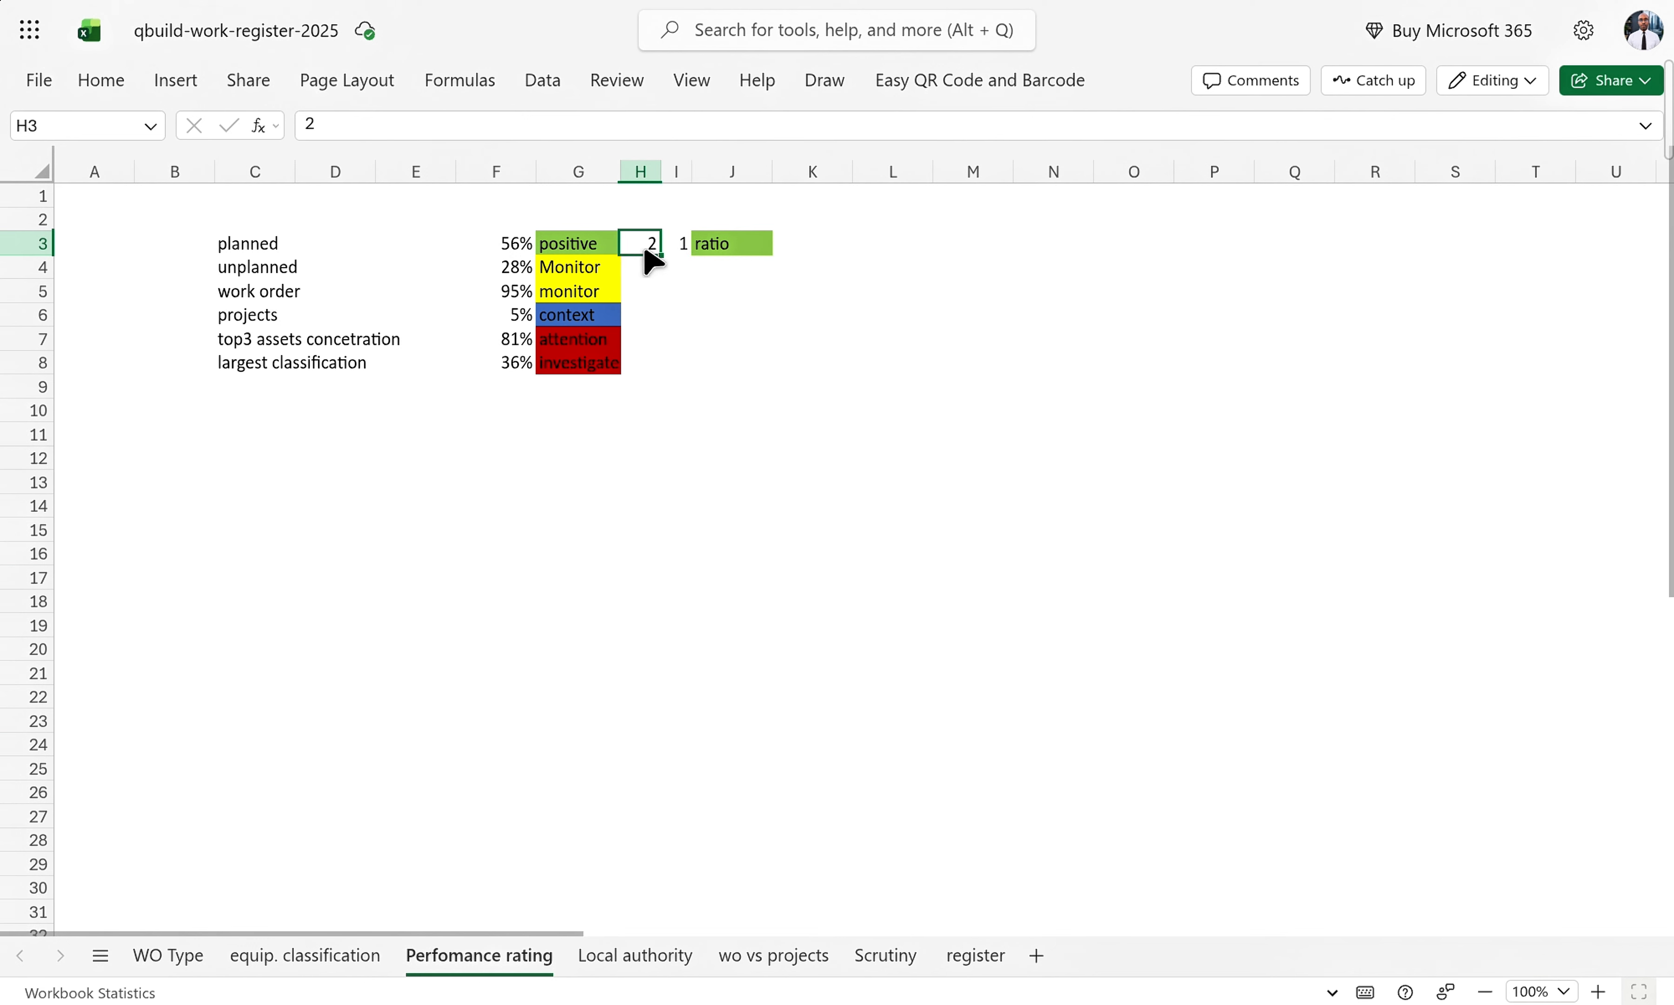
click(688, 249)
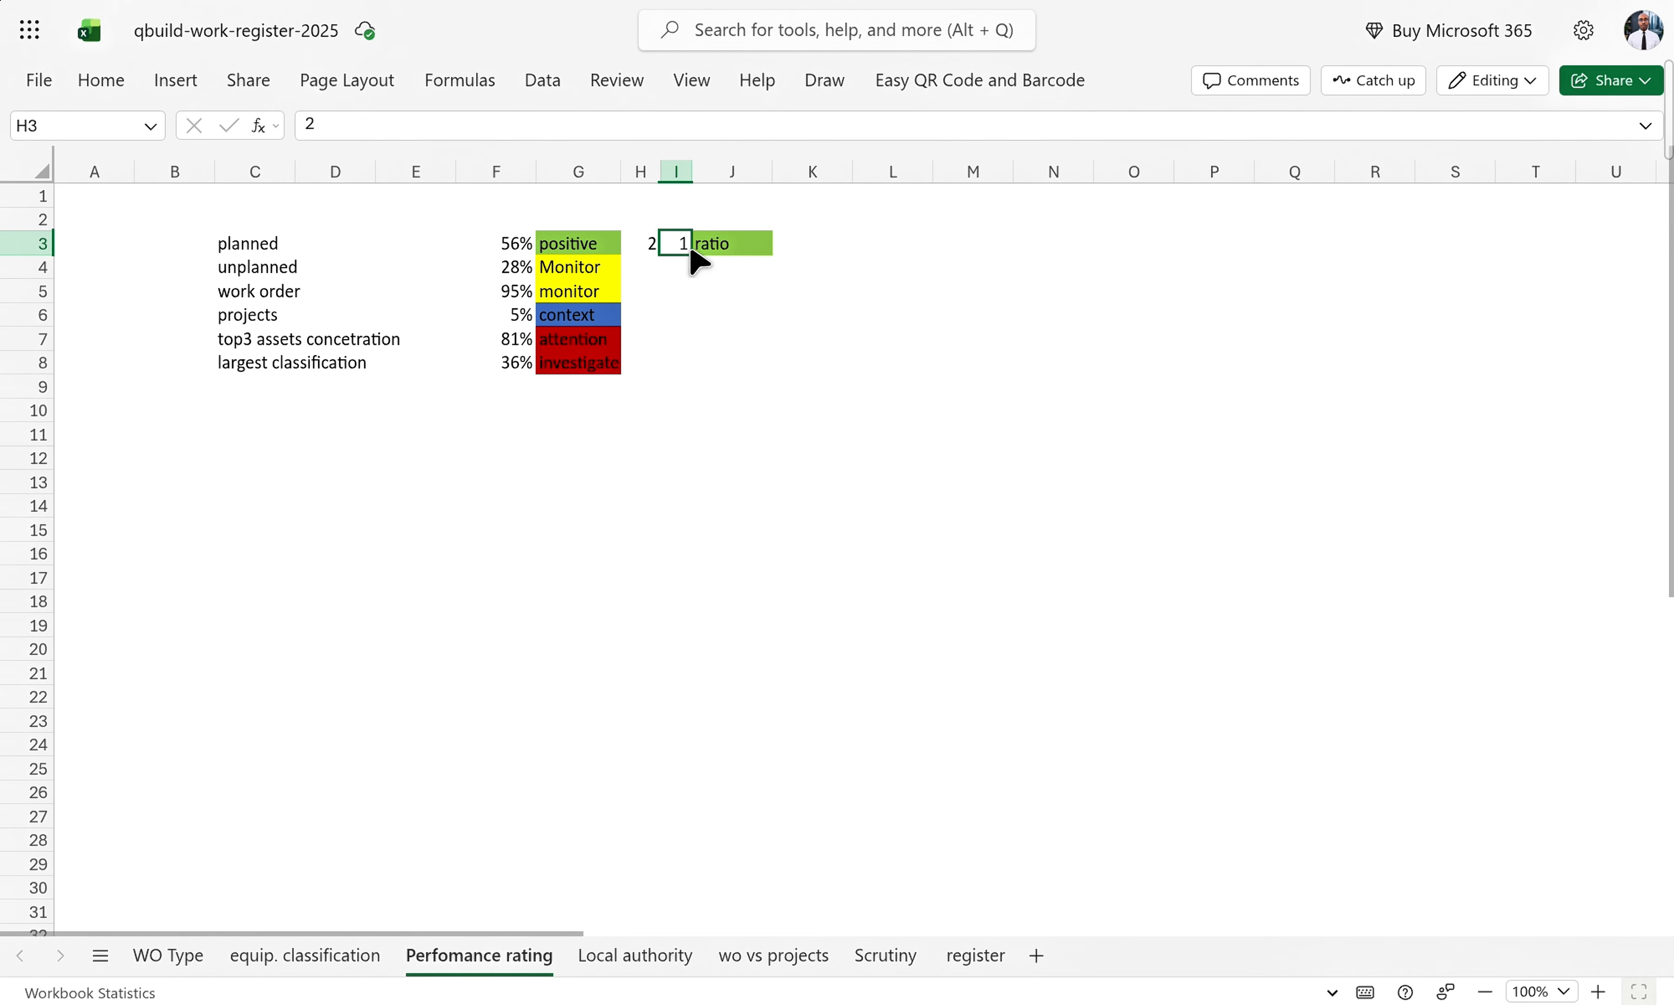
click(734, 253)
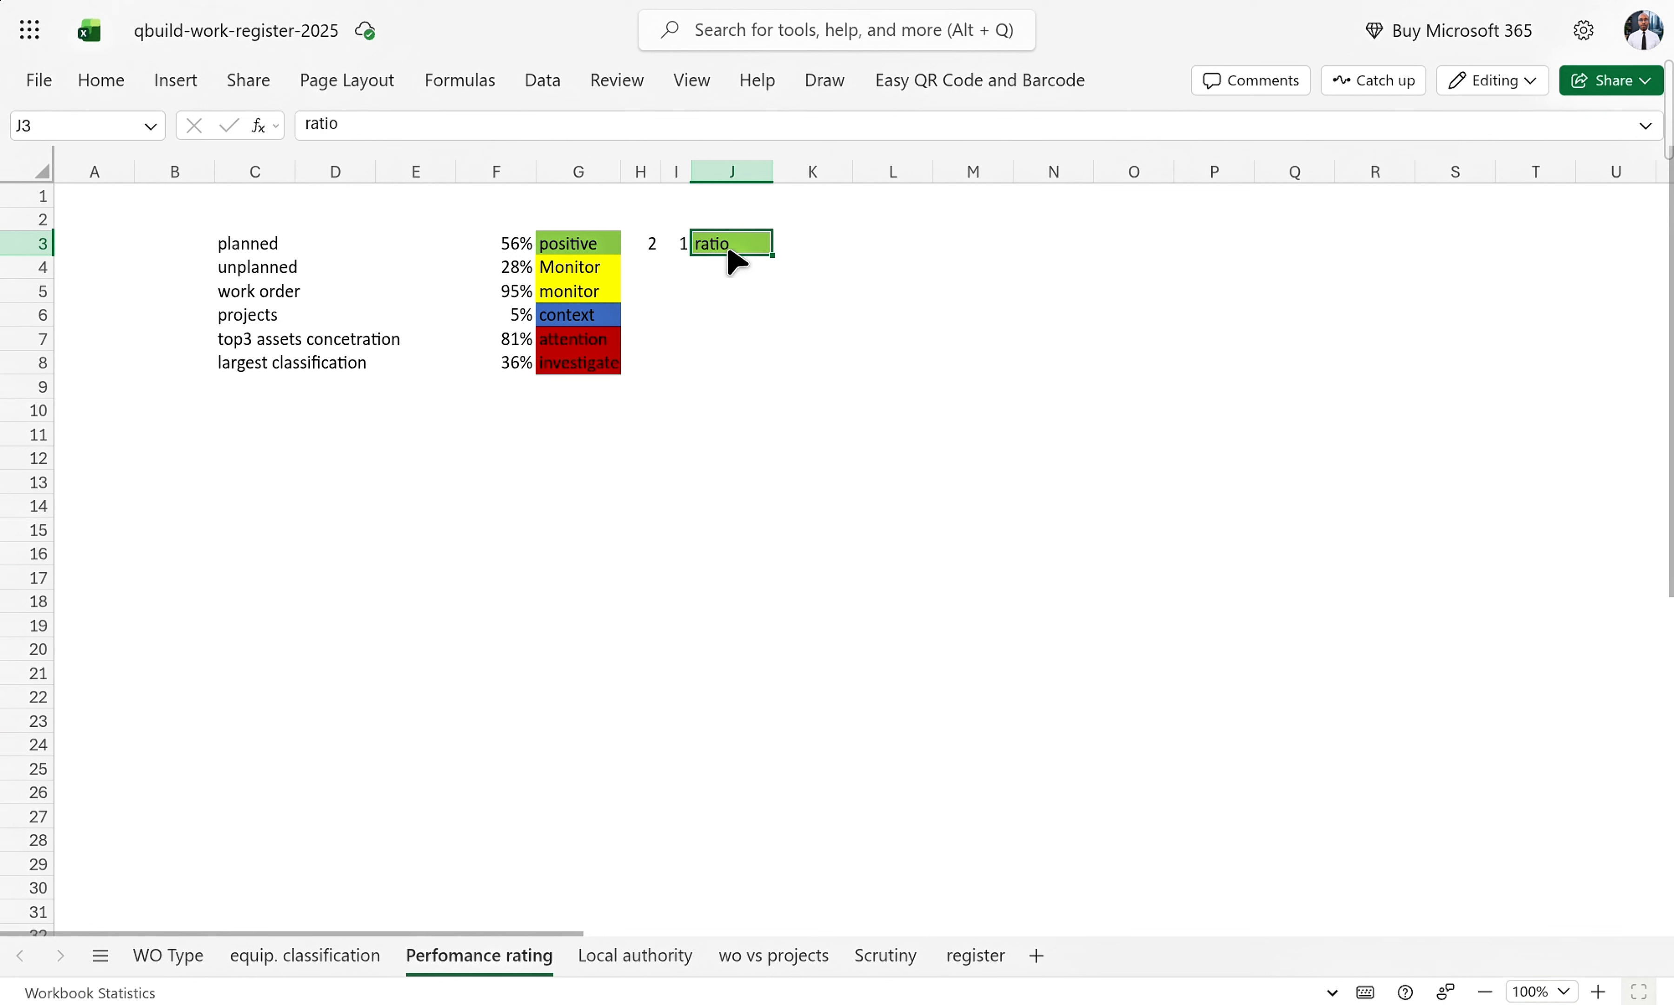
click(653, 253)
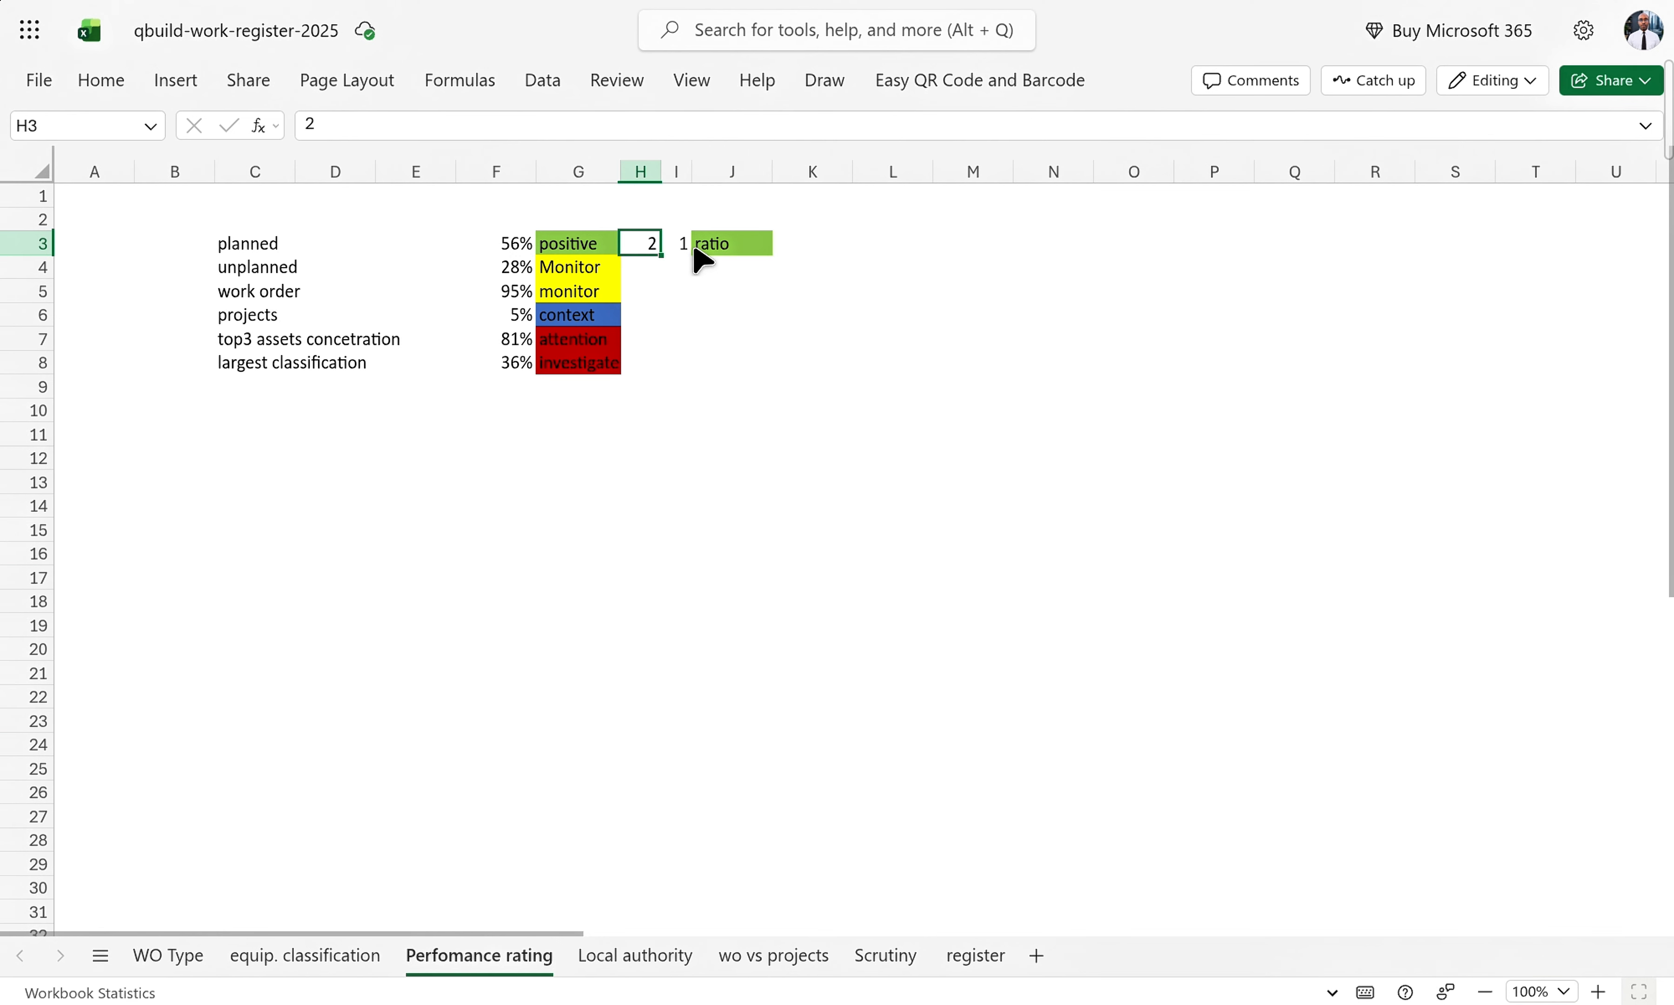
click(573, 250)
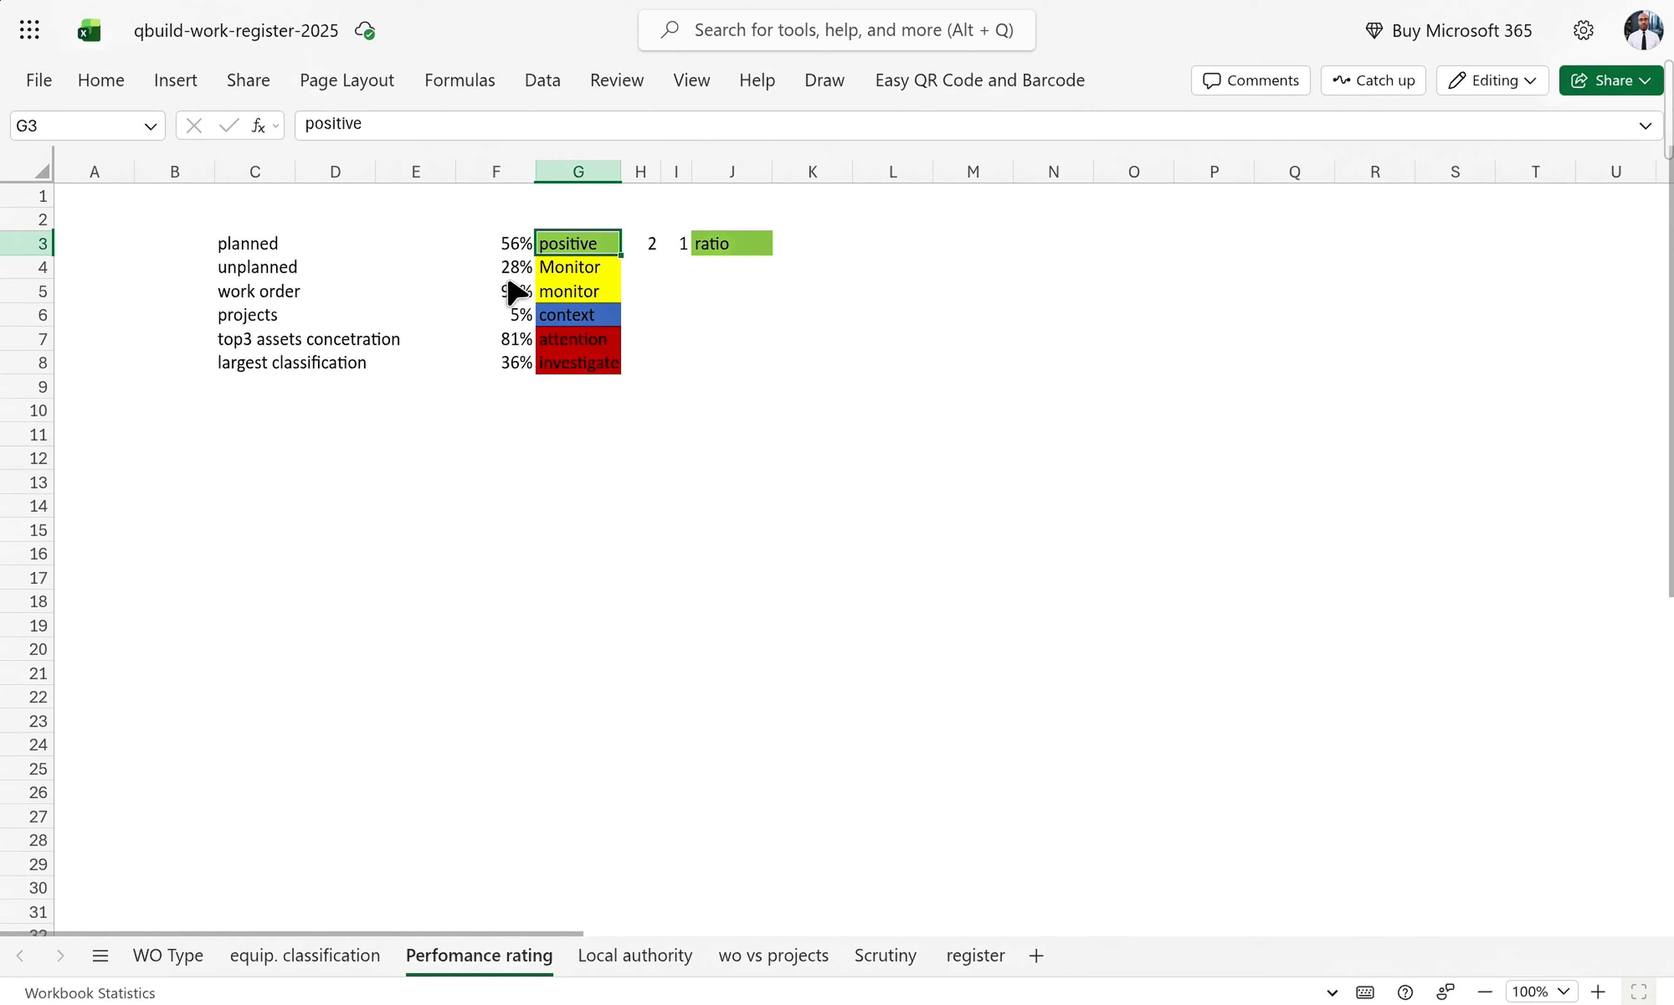
- Check the unplanned row's rating against the red monitoring note on the WO Type sheet
click(558, 271)
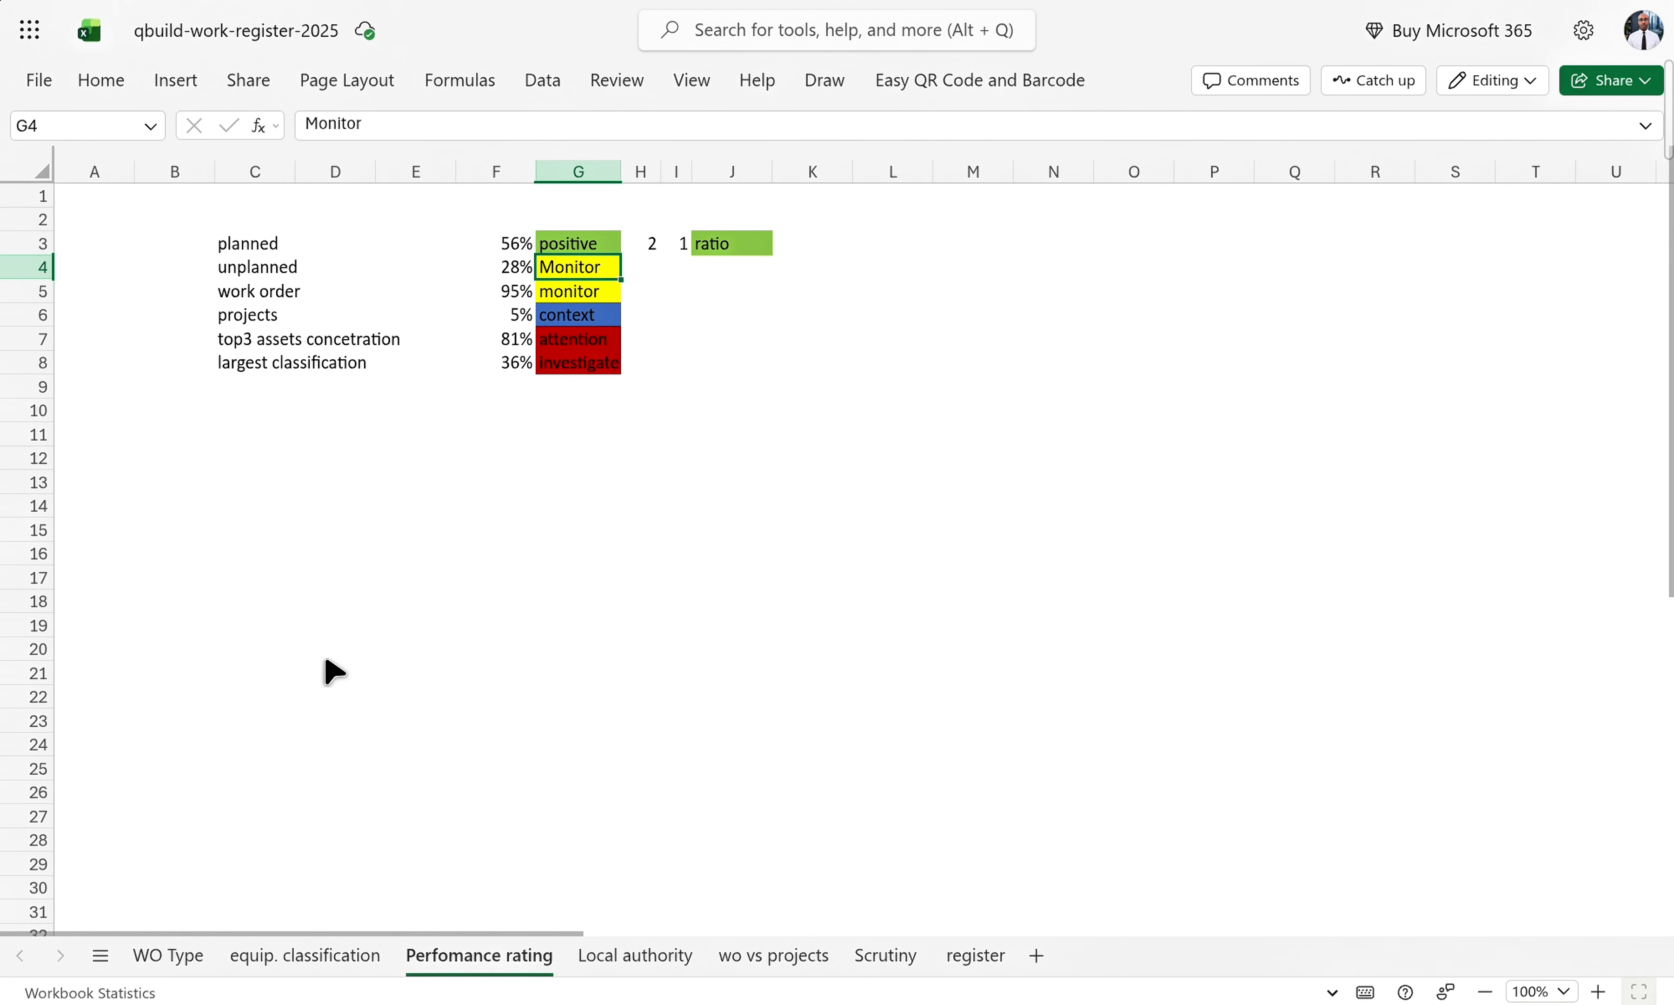
click(153, 955)
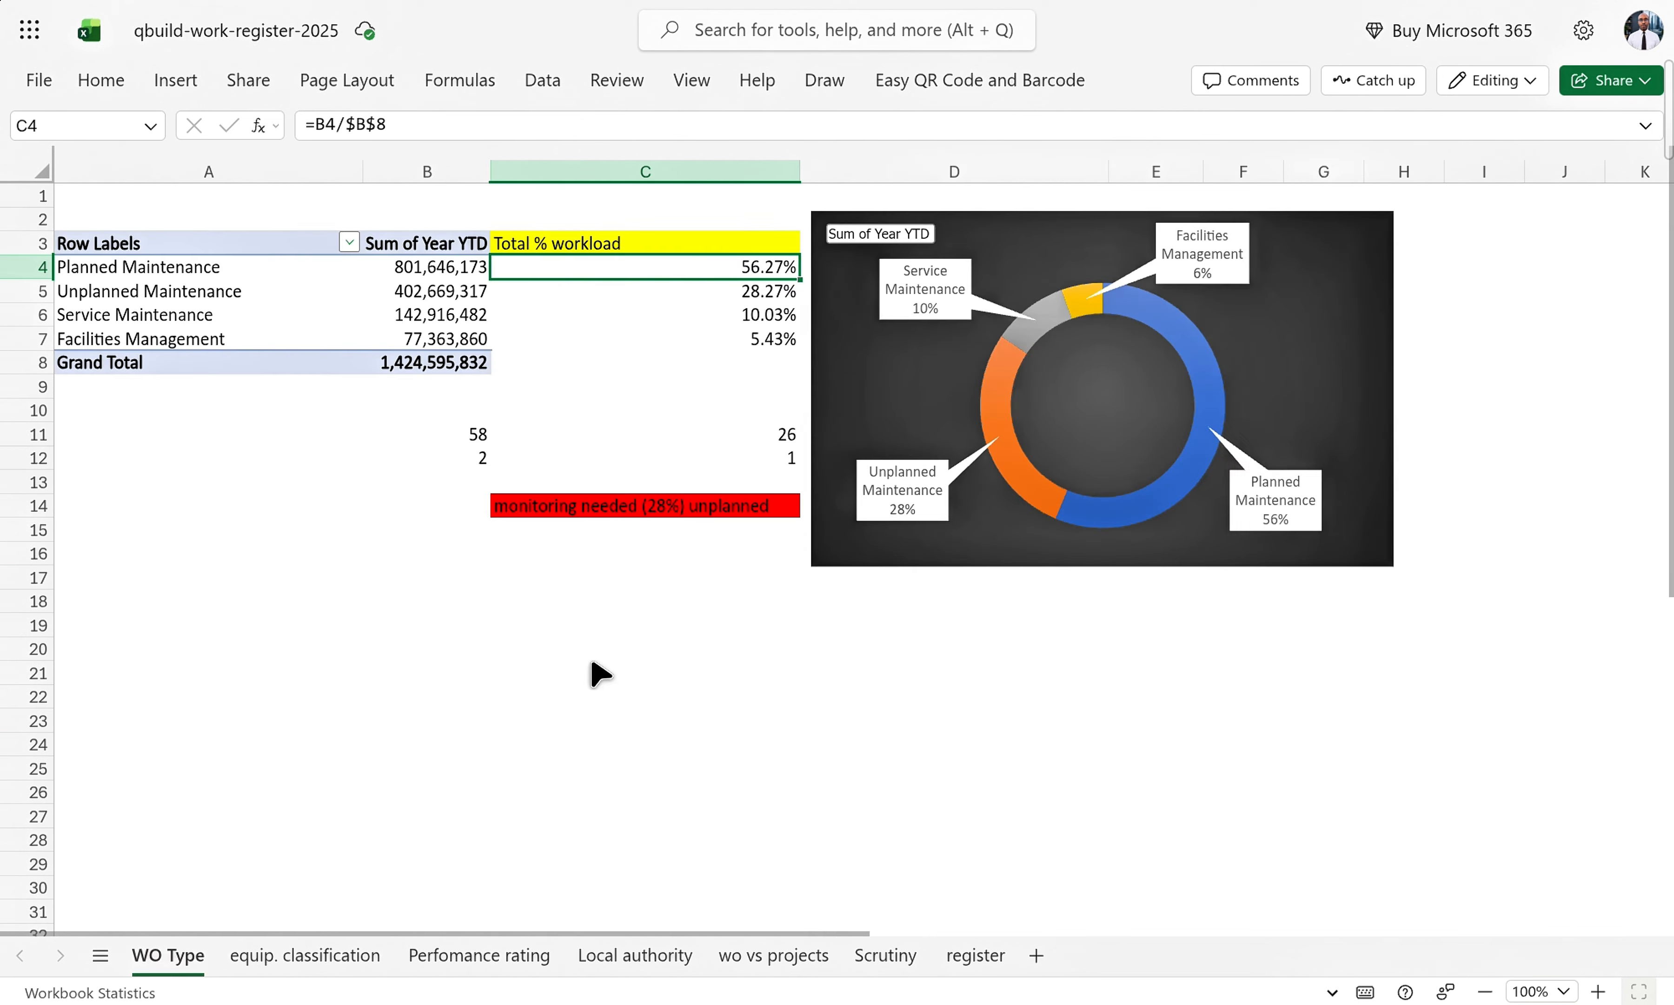
click(633, 516)
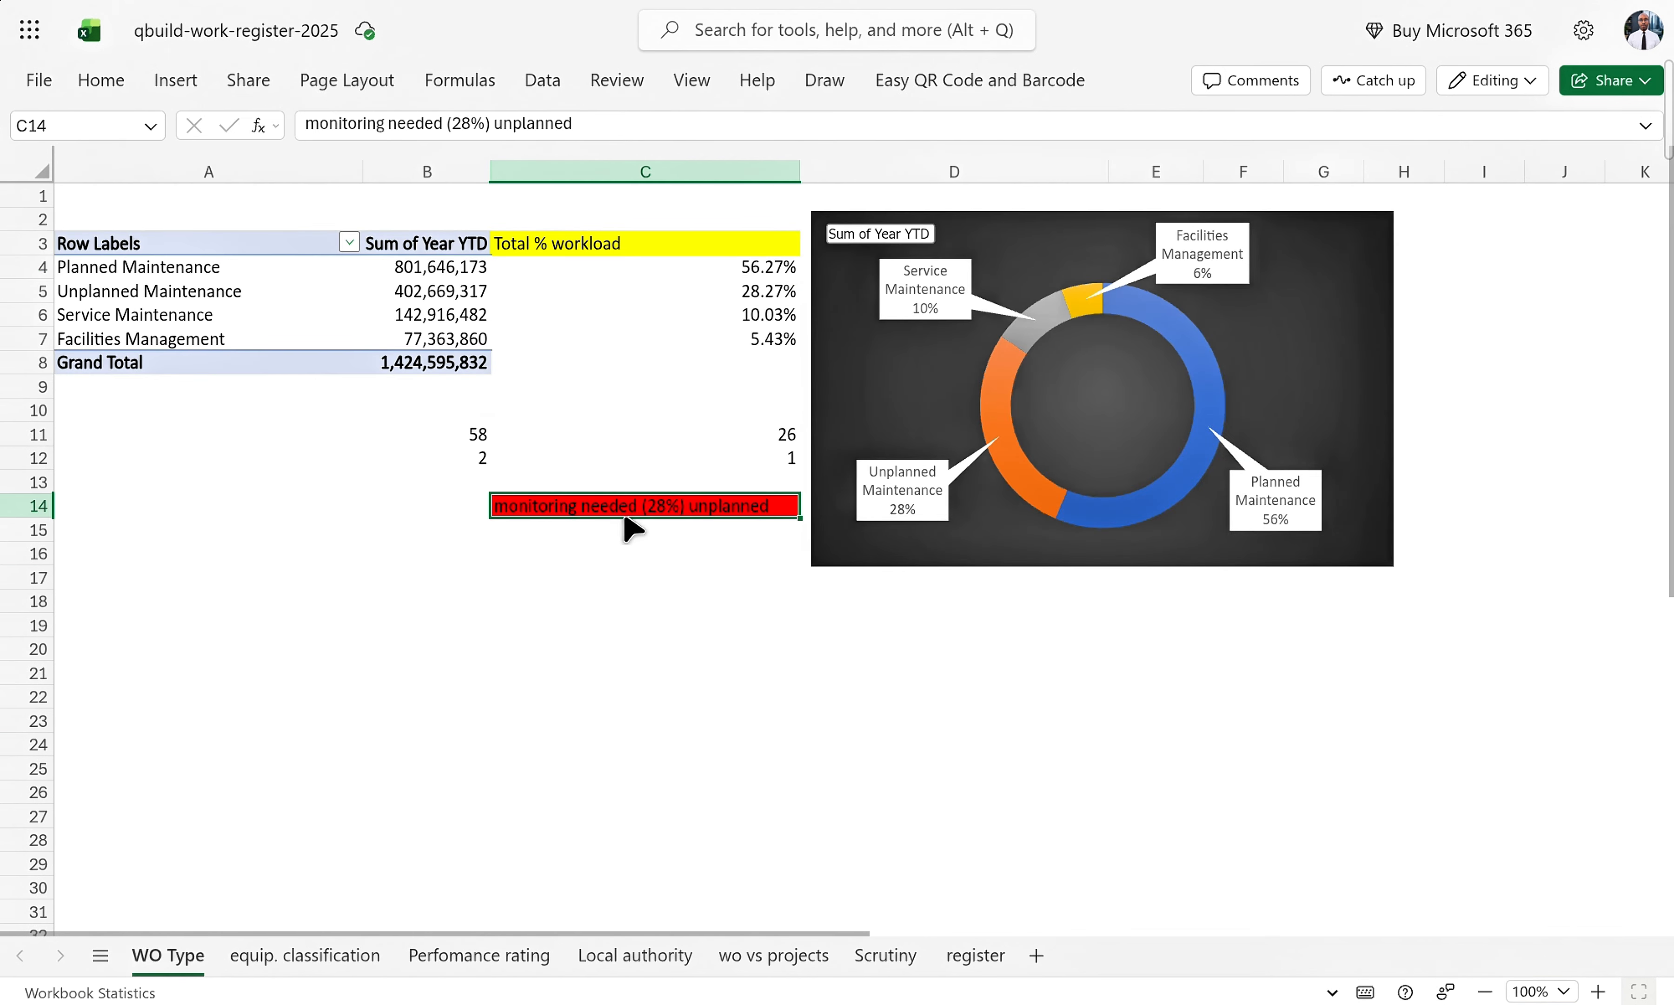
click(474, 955)
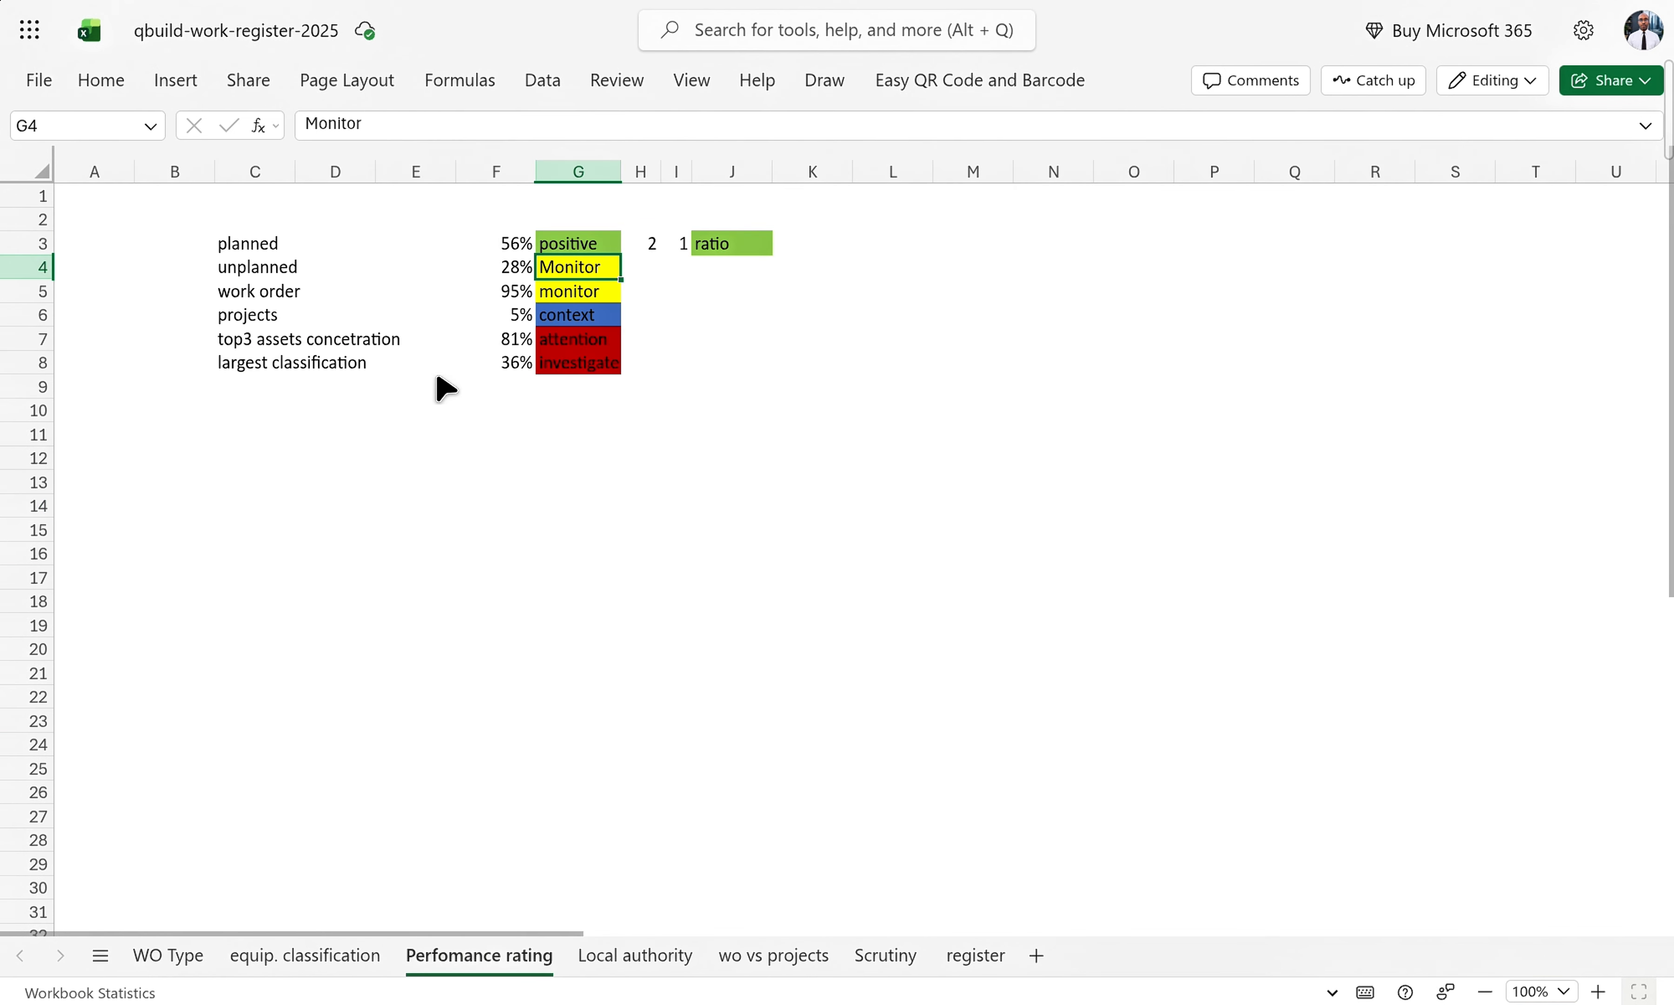
- Review the work order and projects rows of the Perfomance rating sheet, cross-checking them with the wo vs projects sheet
click(333, 294)
click(531, 298)
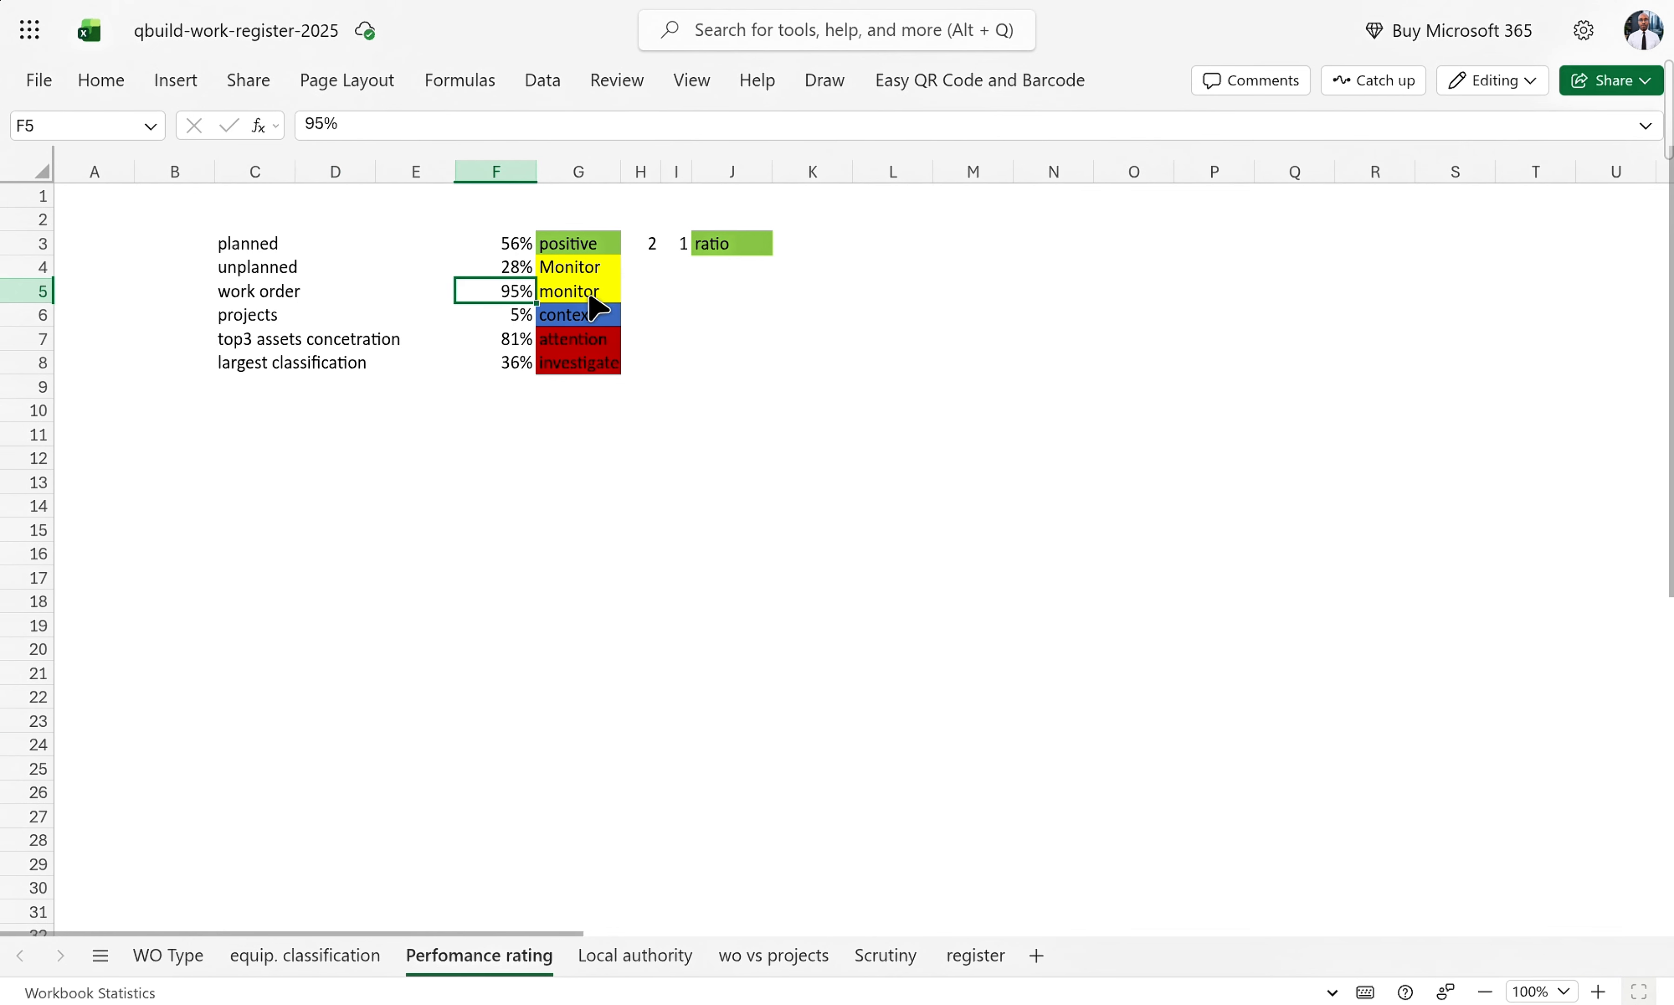
click(754, 957)
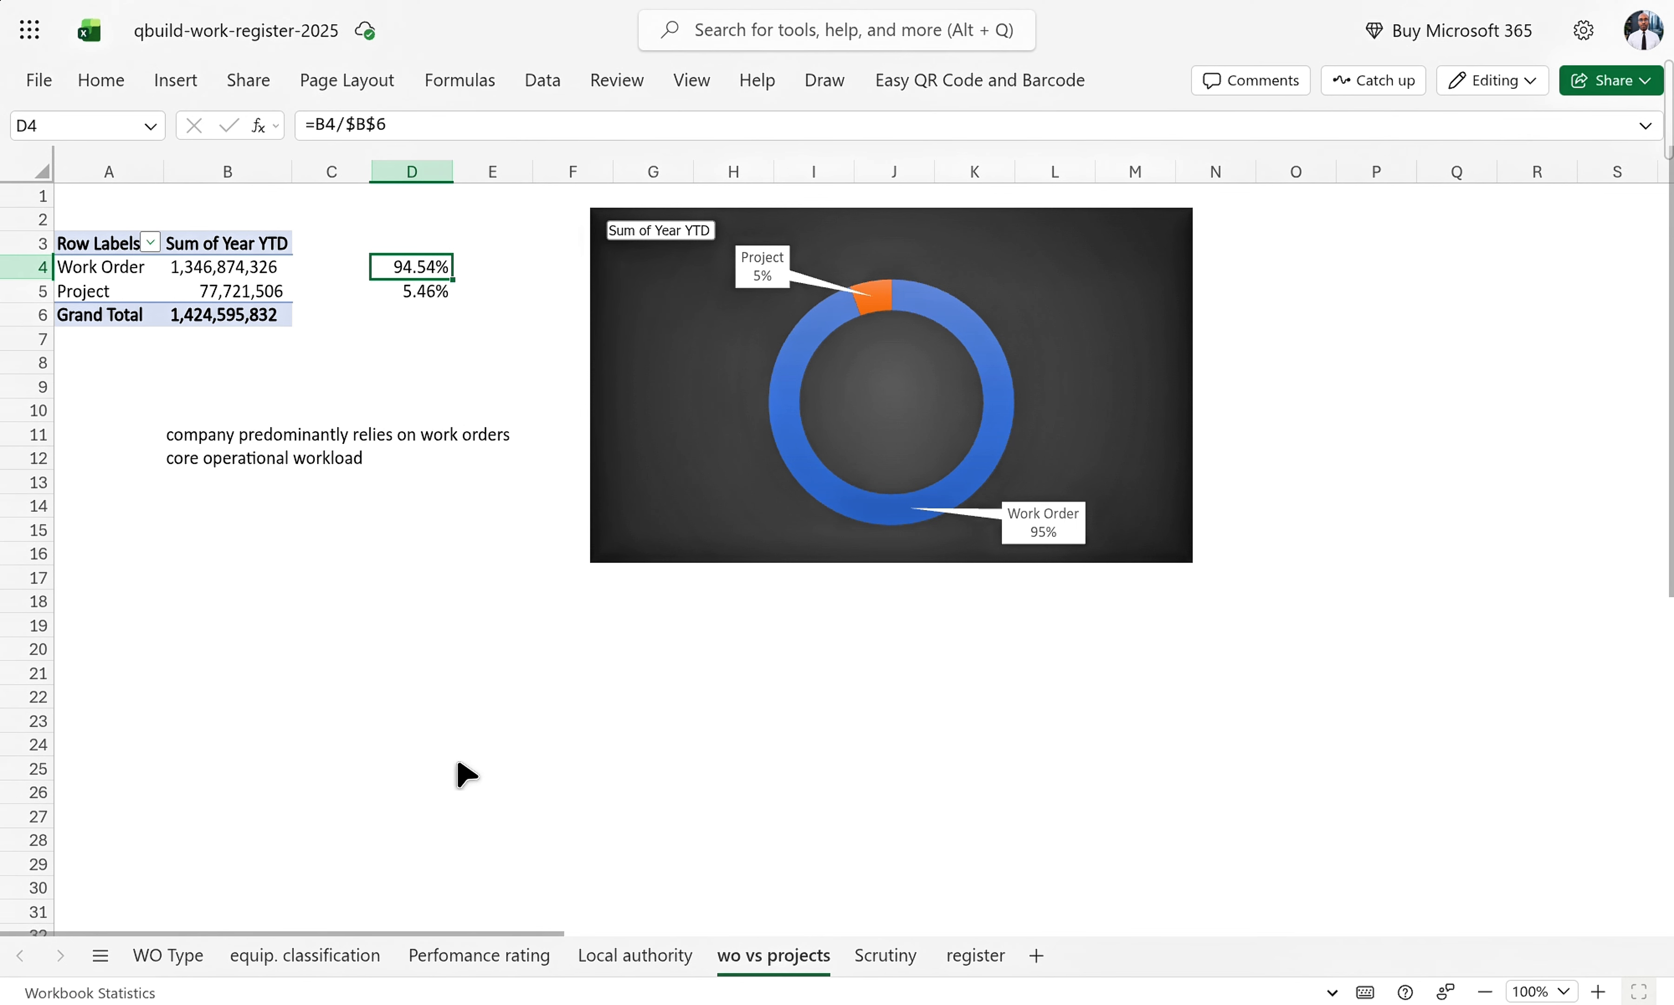
click(484, 948)
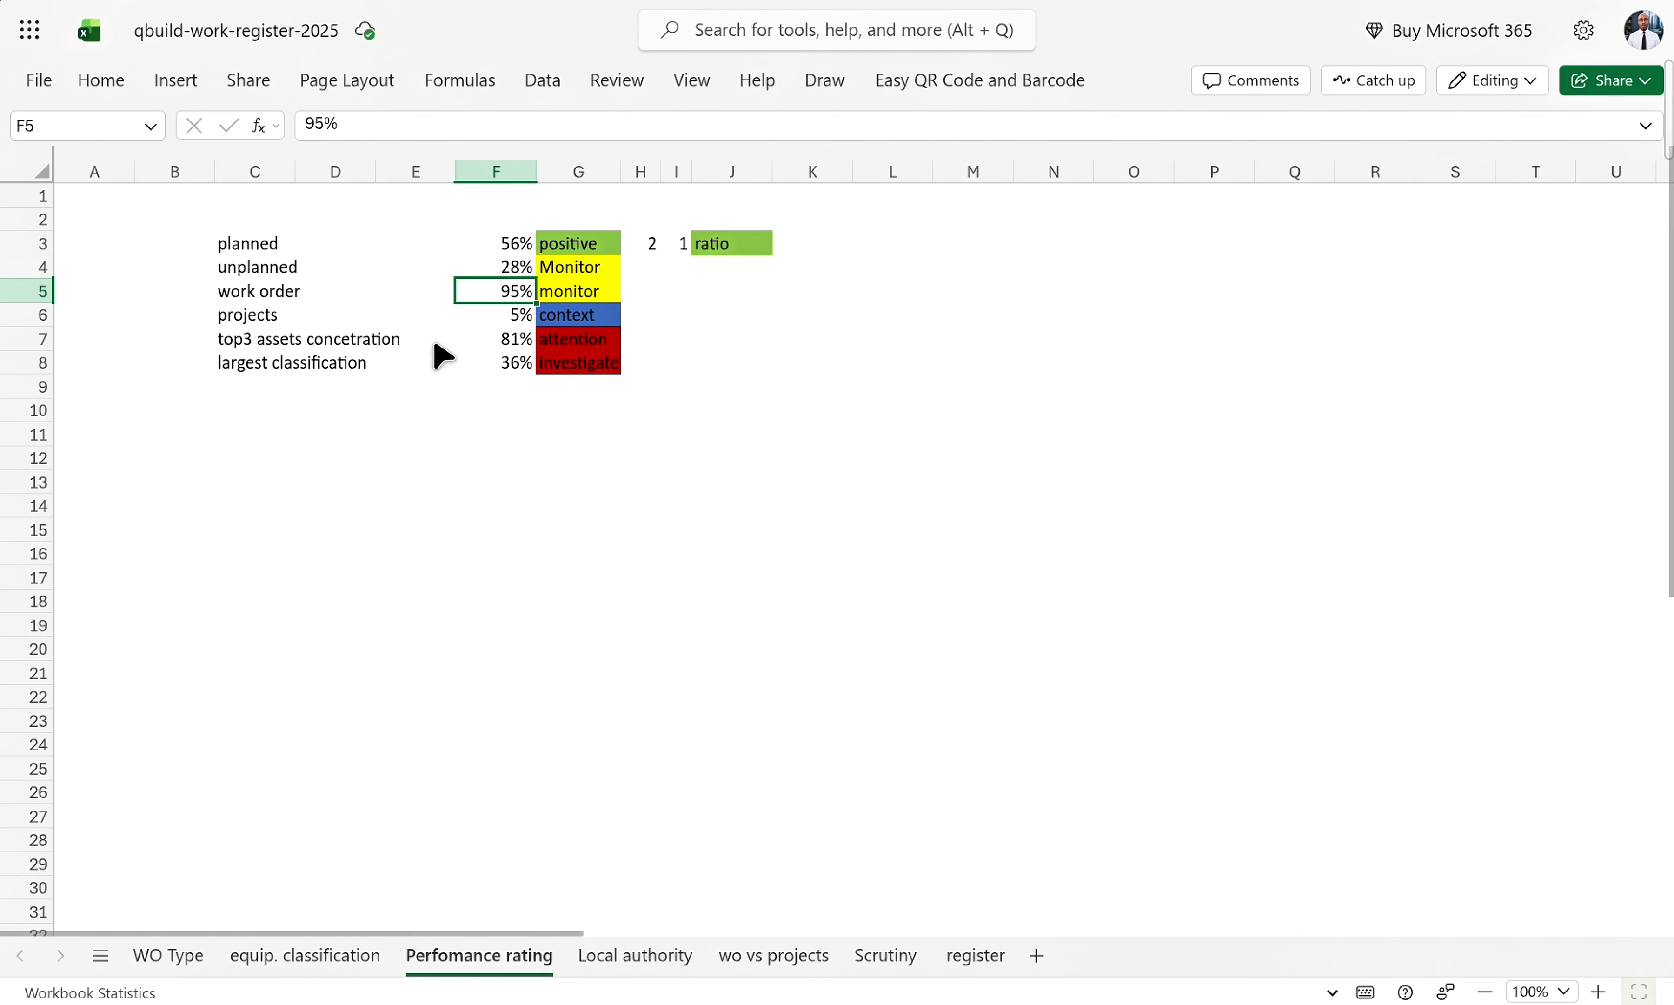
click(528, 322)
click(581, 319)
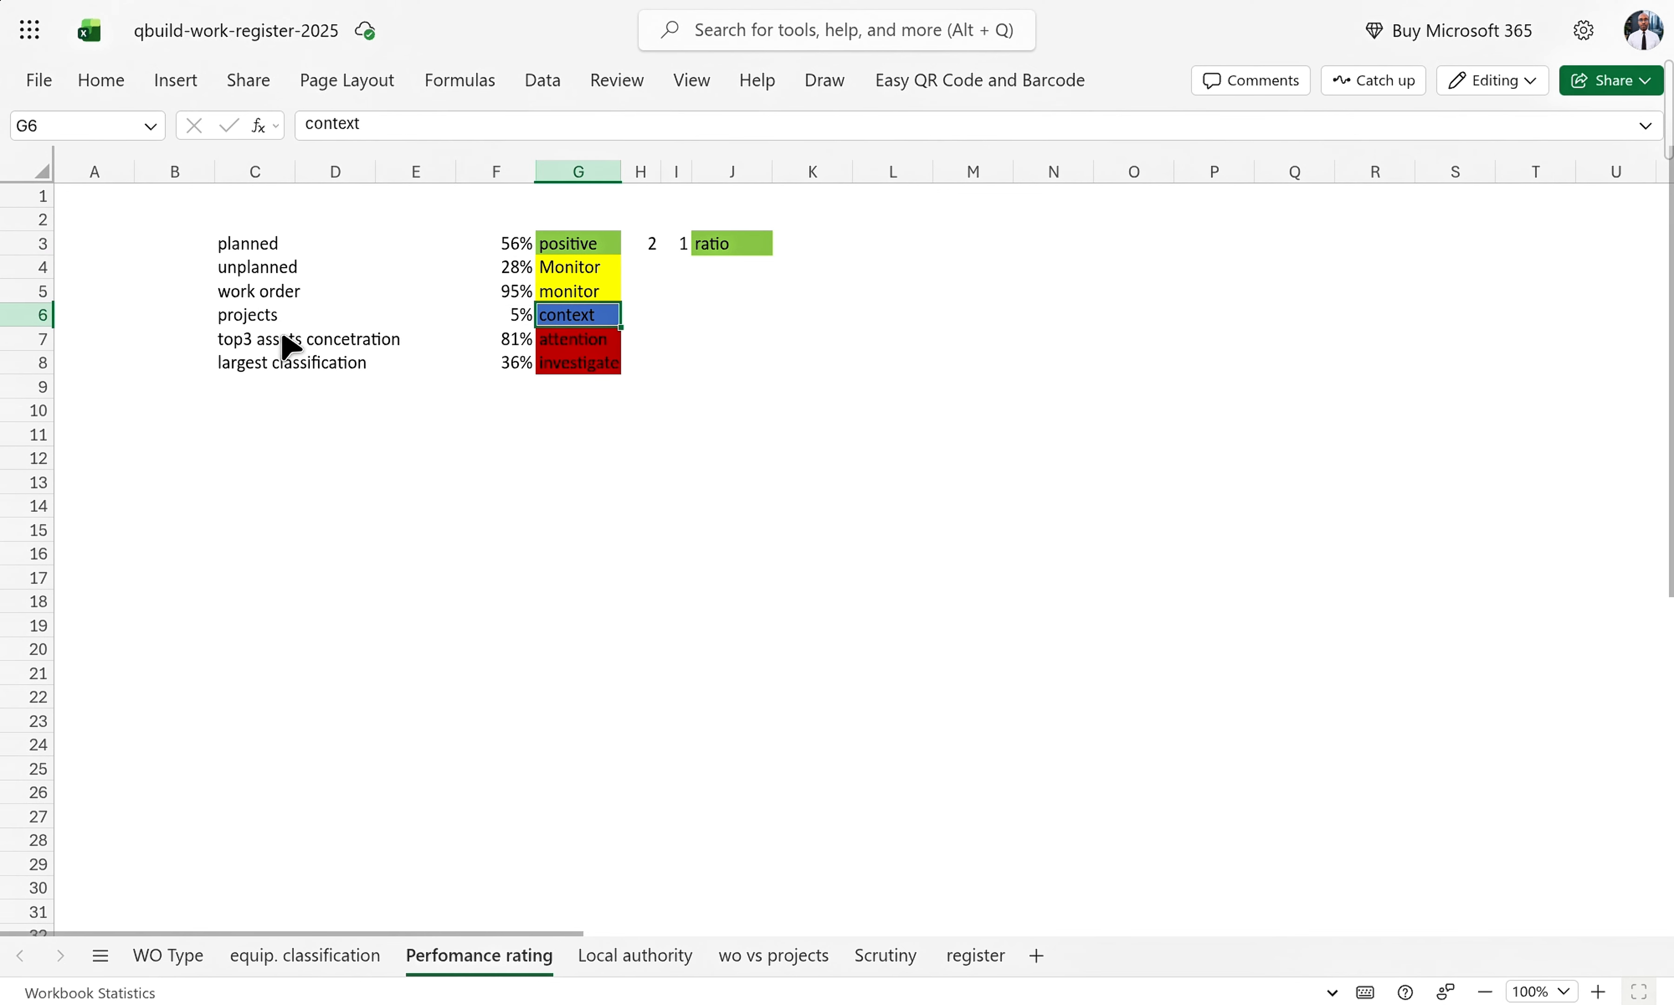
- Compare the top3 assets concentration row with the residence, building and site note on the equip. classification sheet
click(267, 343)
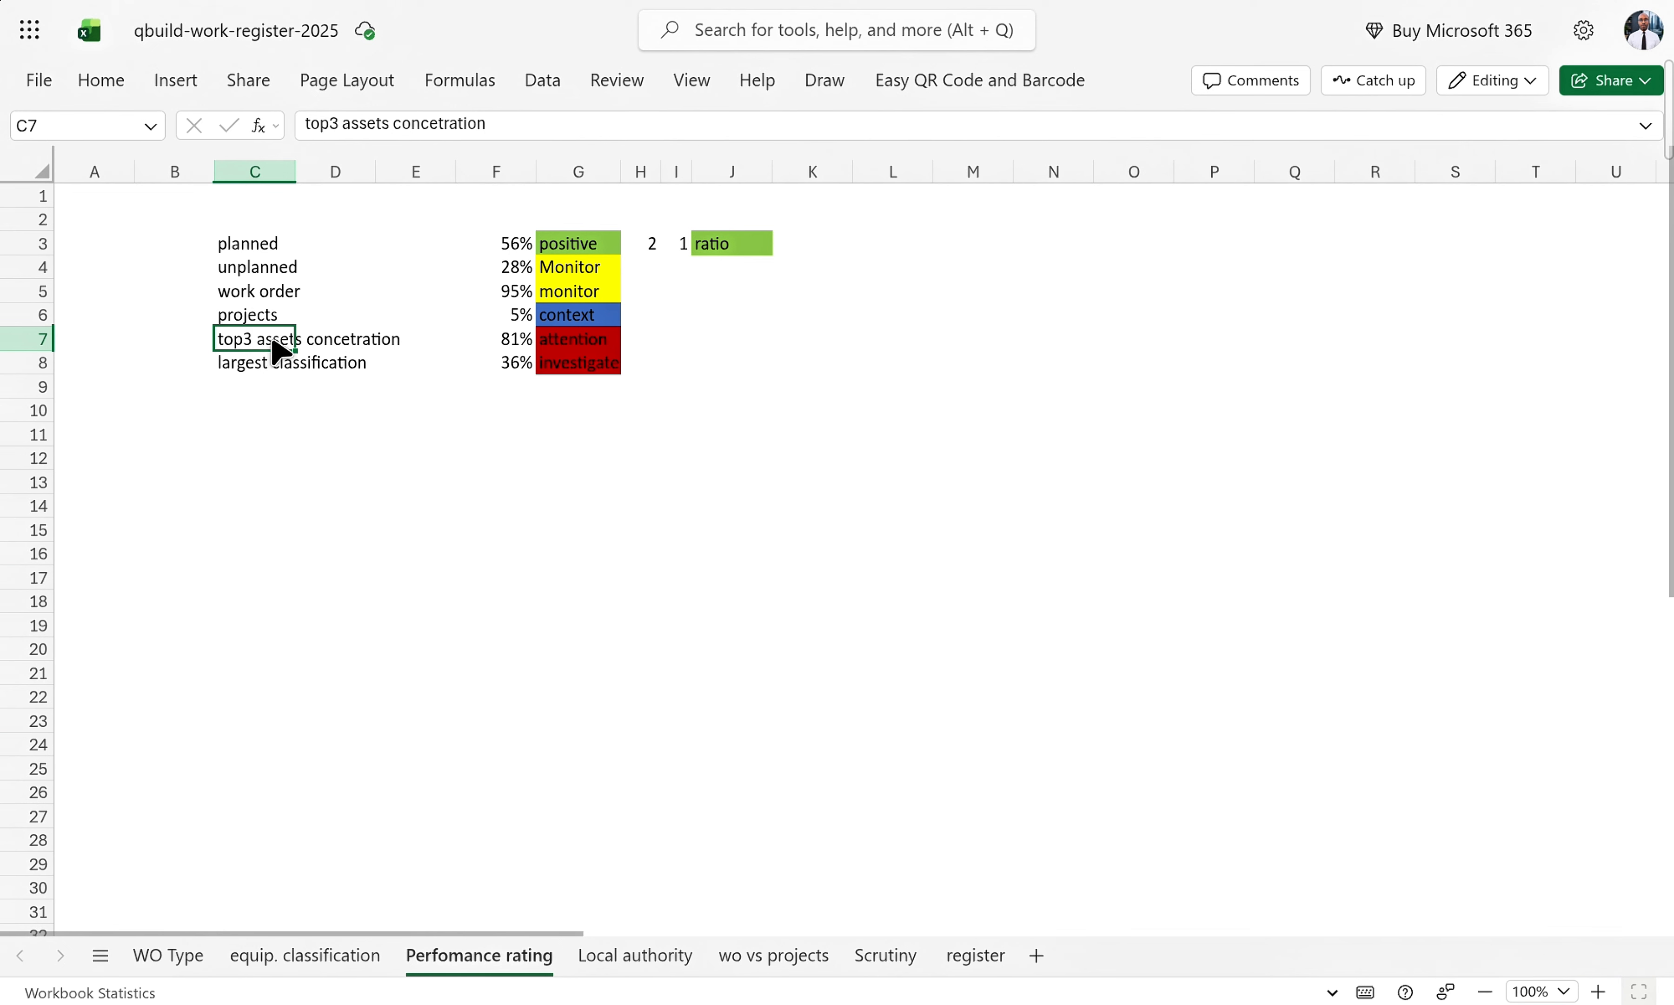
click(289, 174)
click(376, 407)
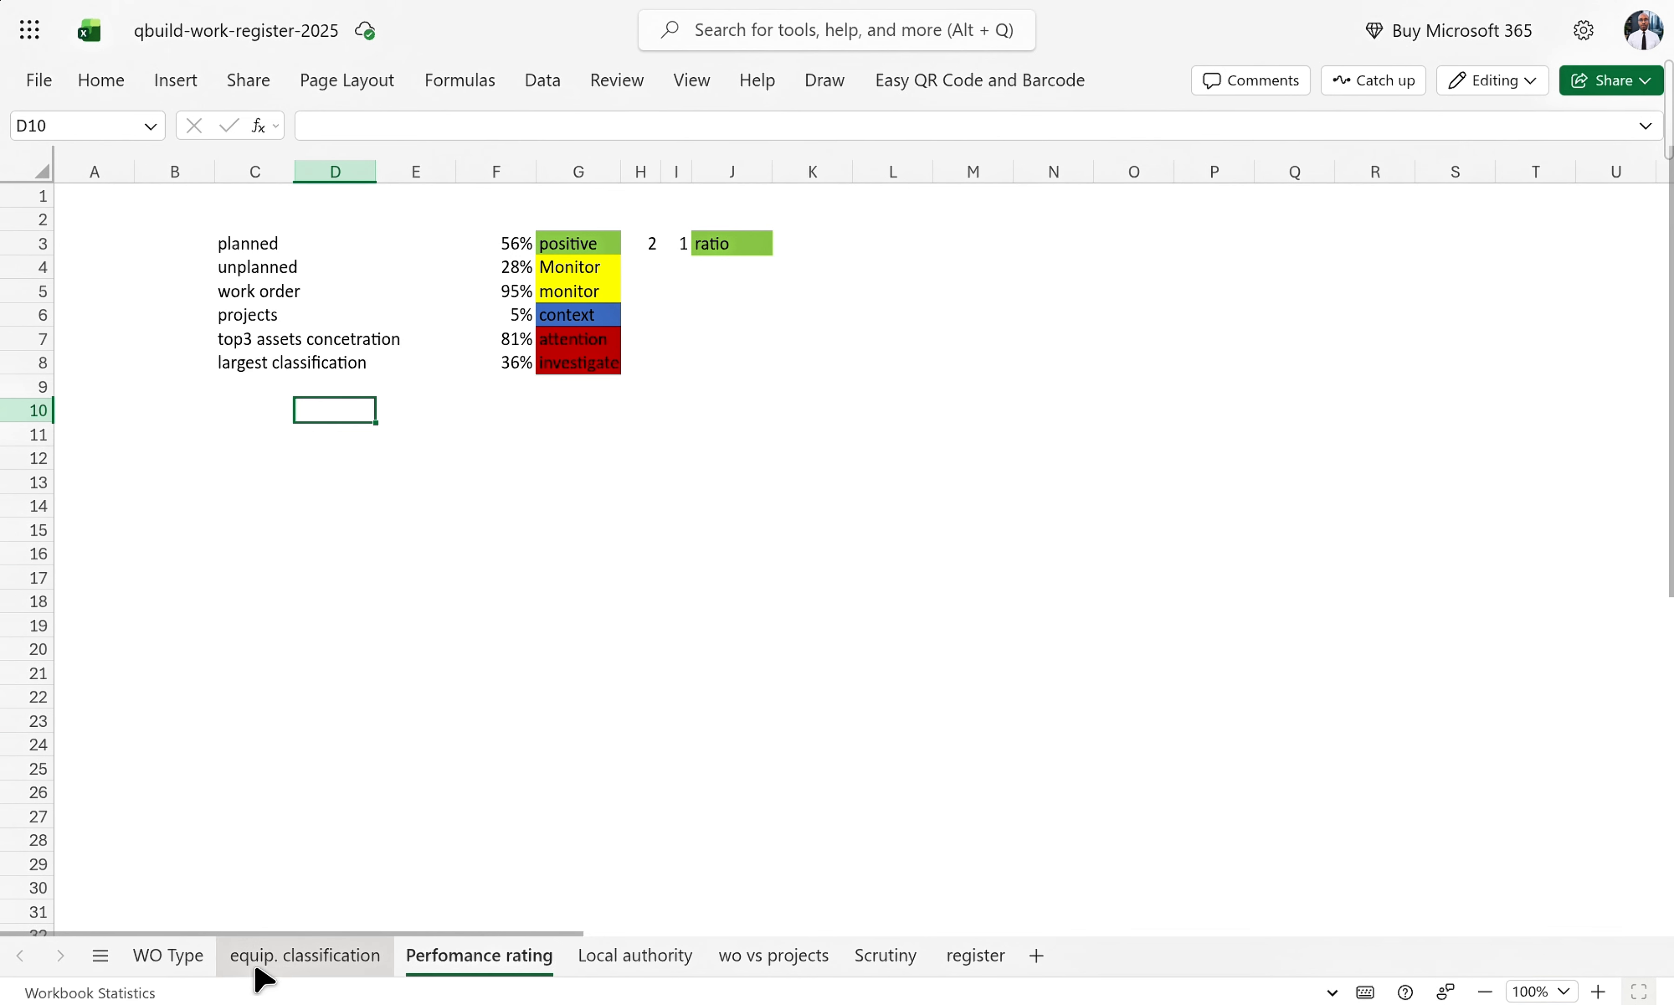
click(280, 957)
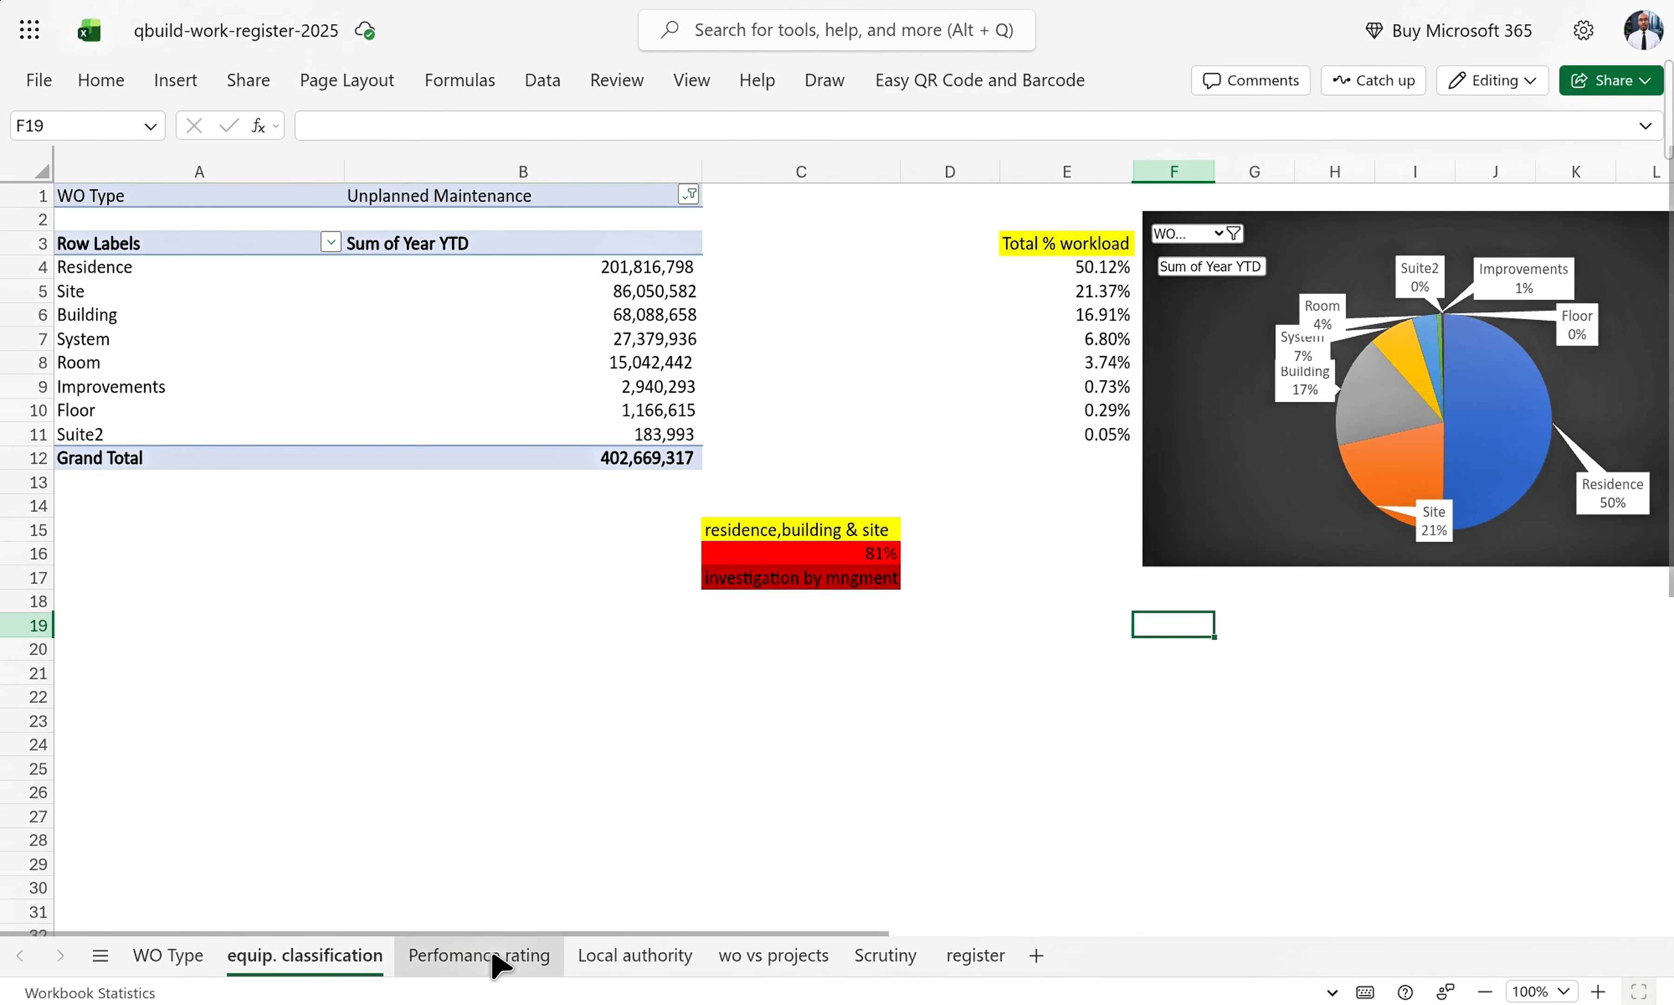
click(534, 955)
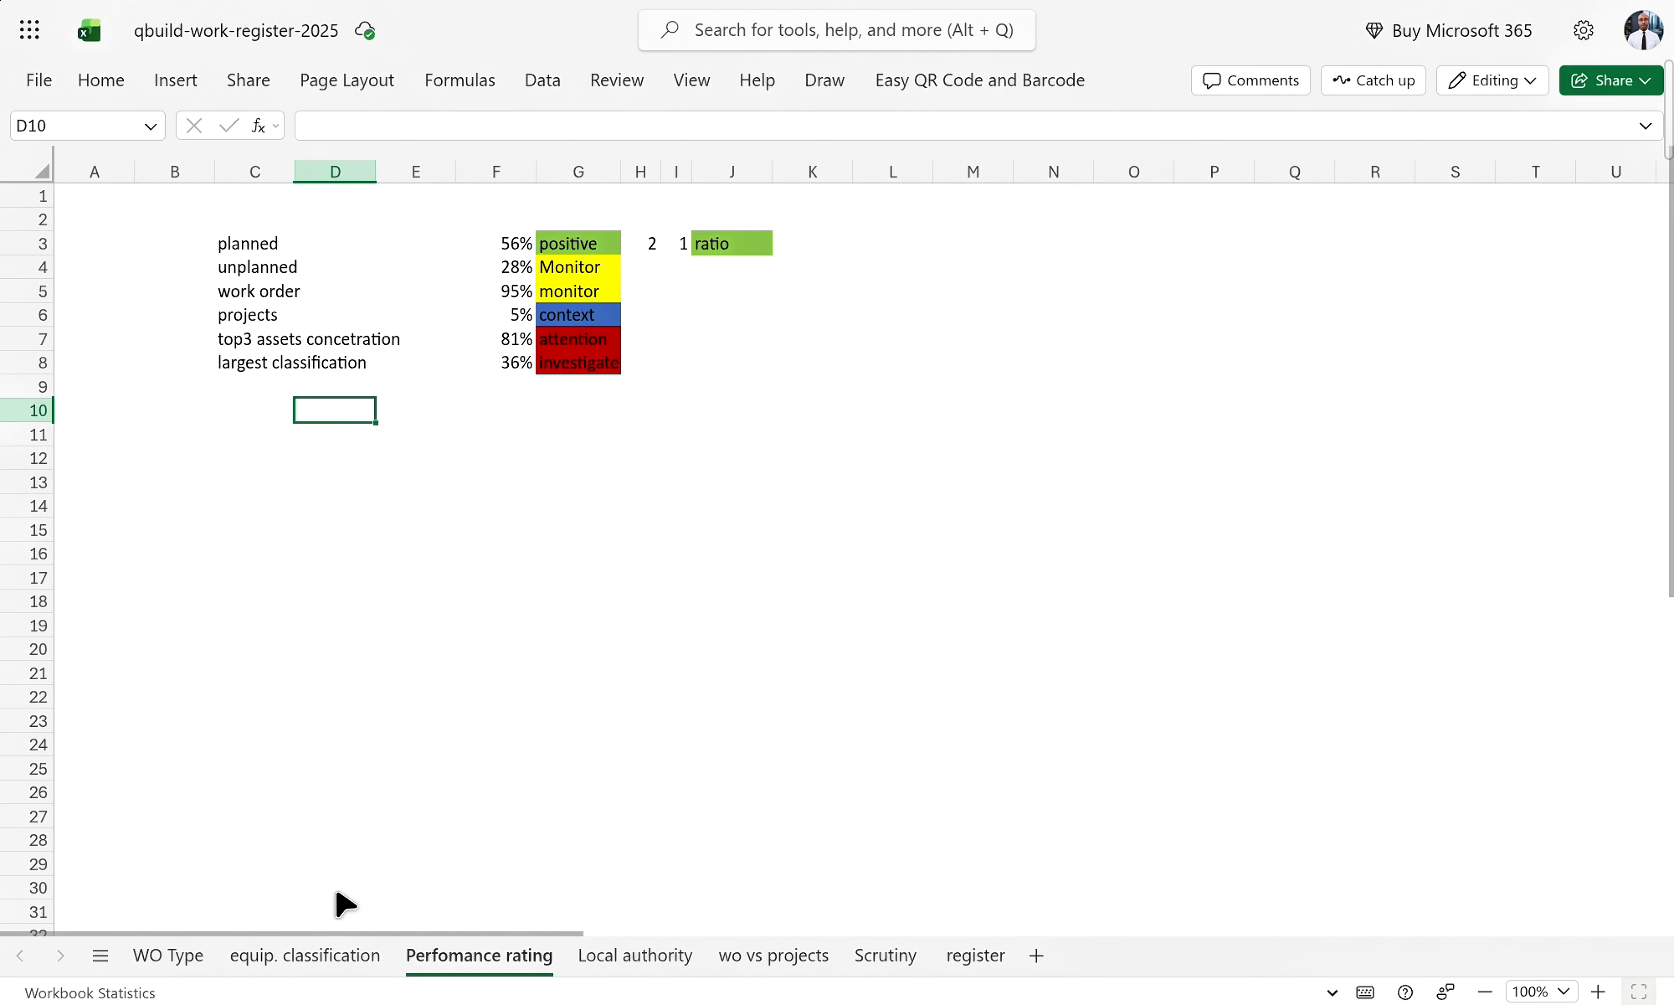
- Set the WO Type filter of the equip. classification pivot to all types and return to the Perfomance rating sheet
click(360, 960)
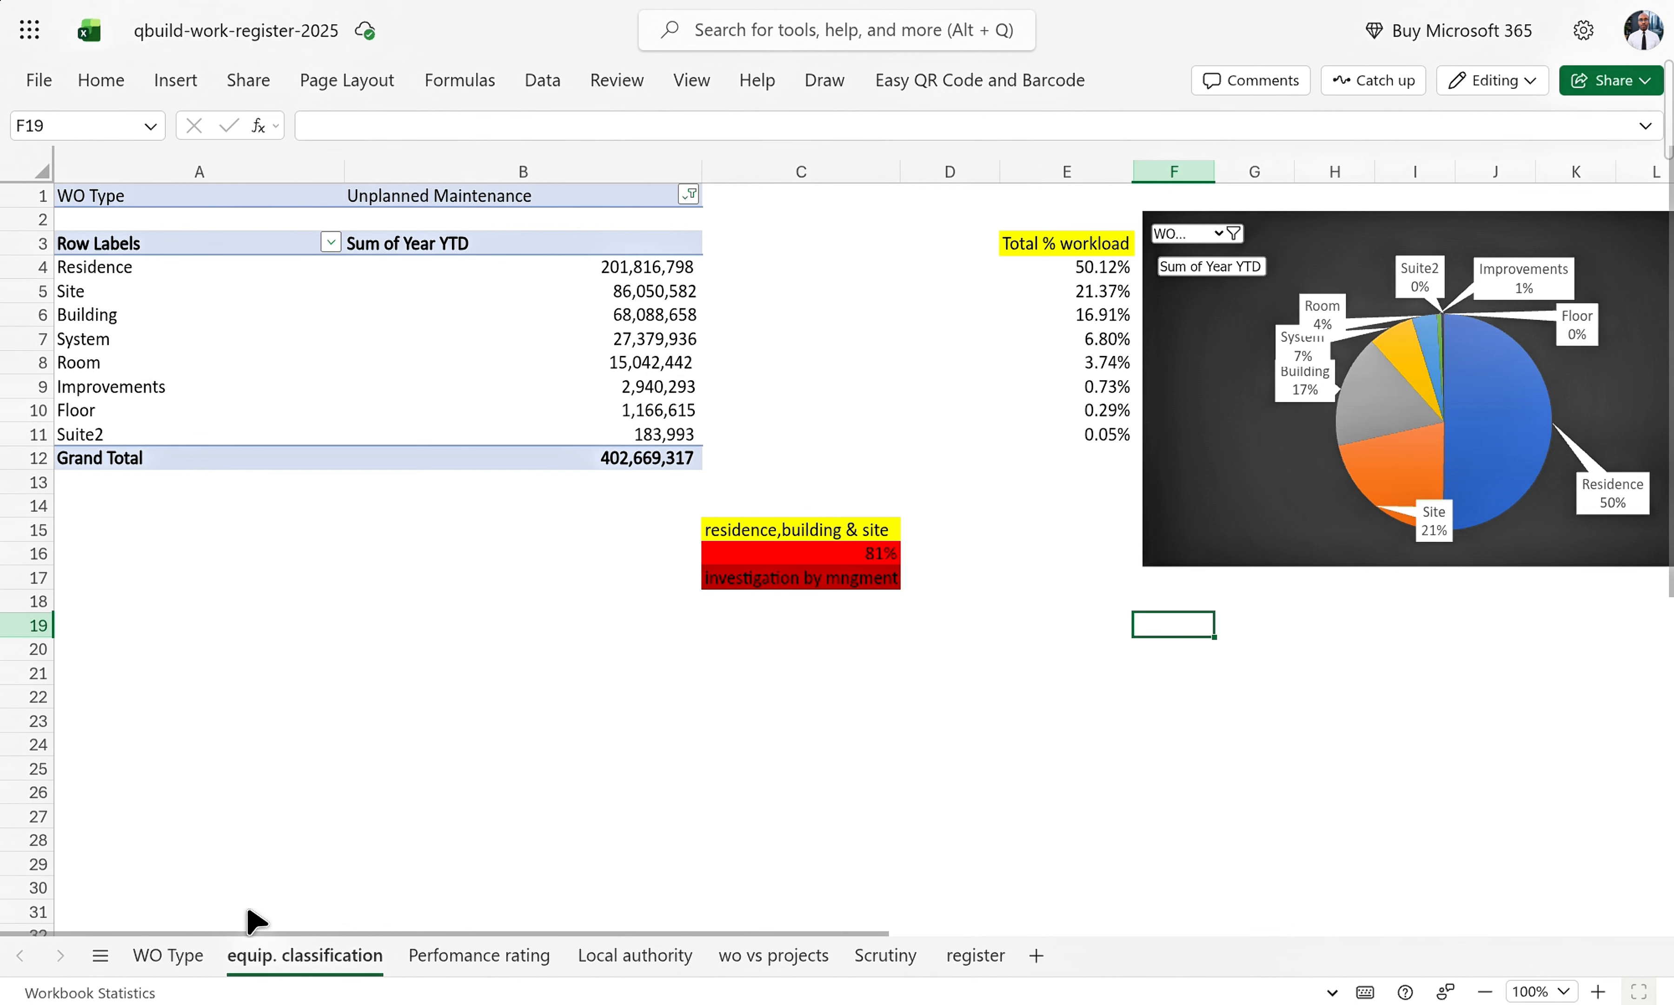
click(201, 972)
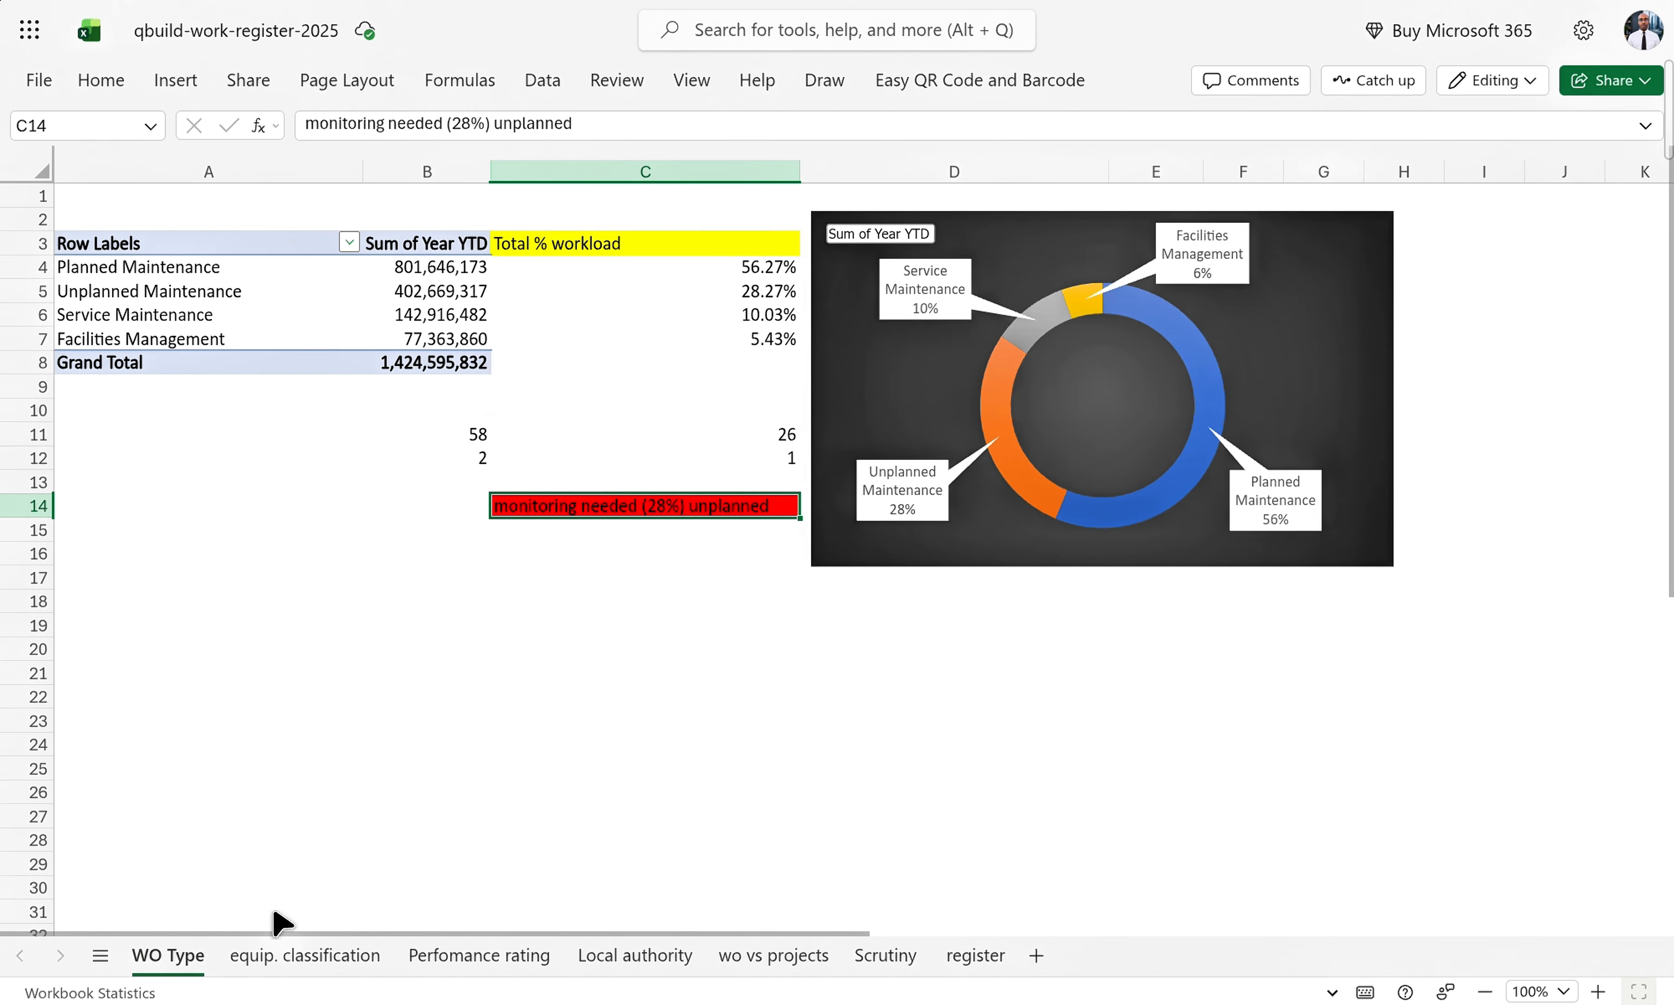
click(340, 960)
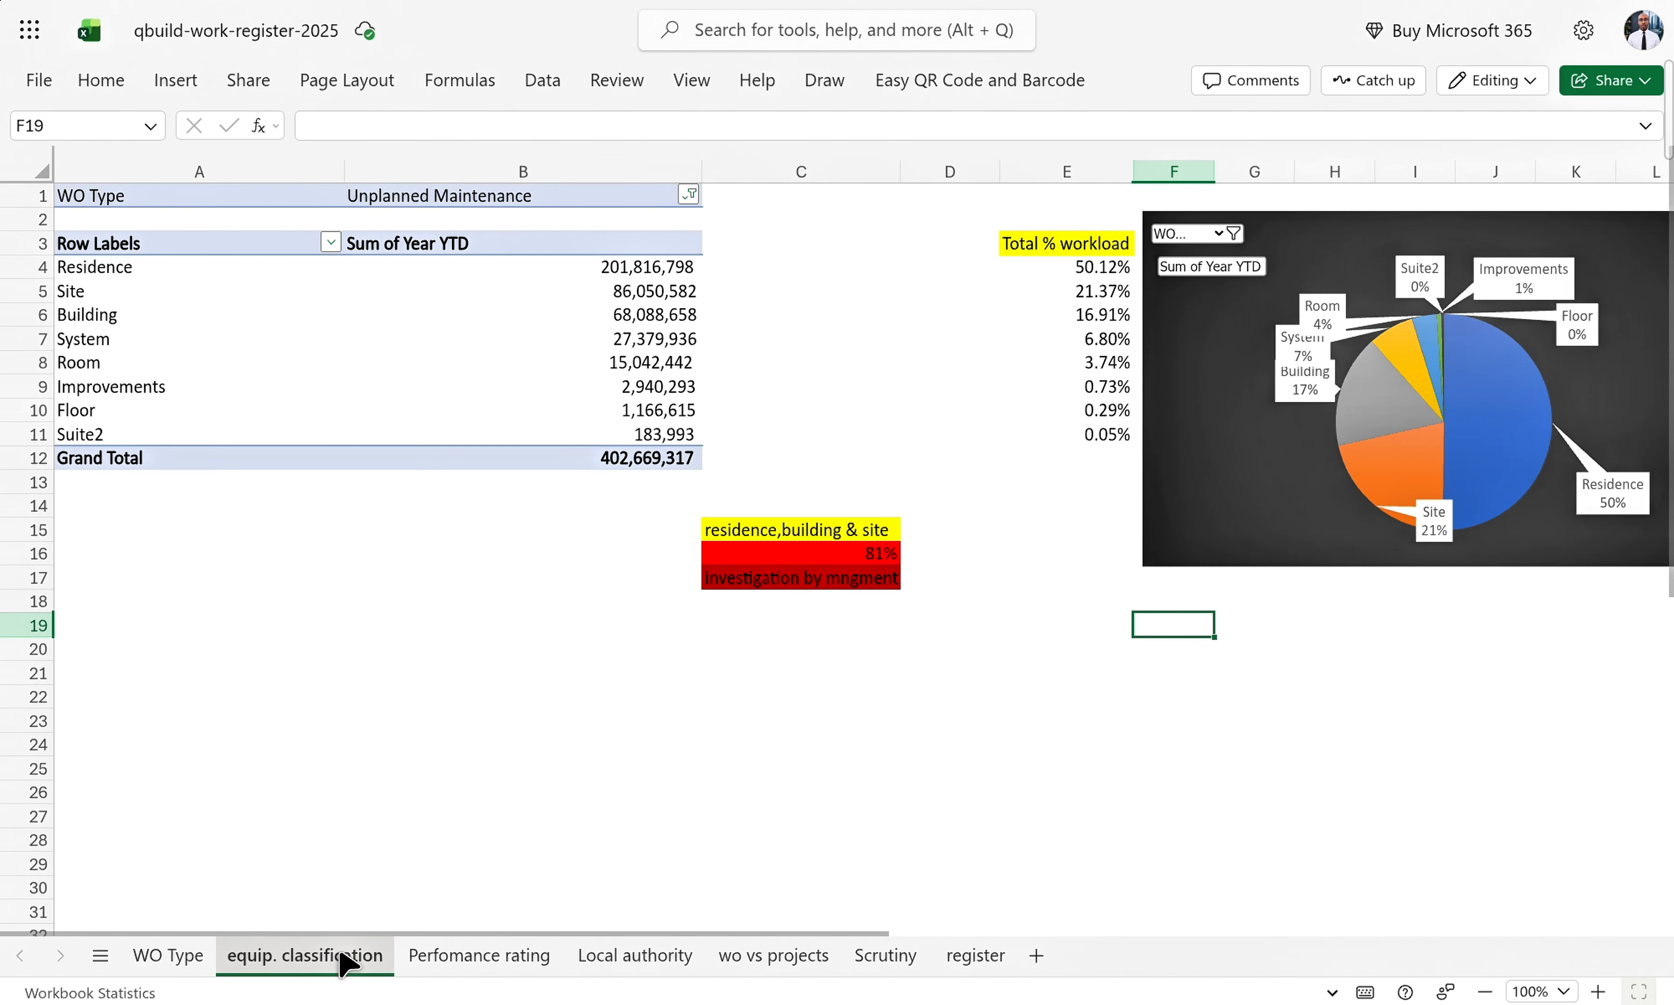
click(688, 195)
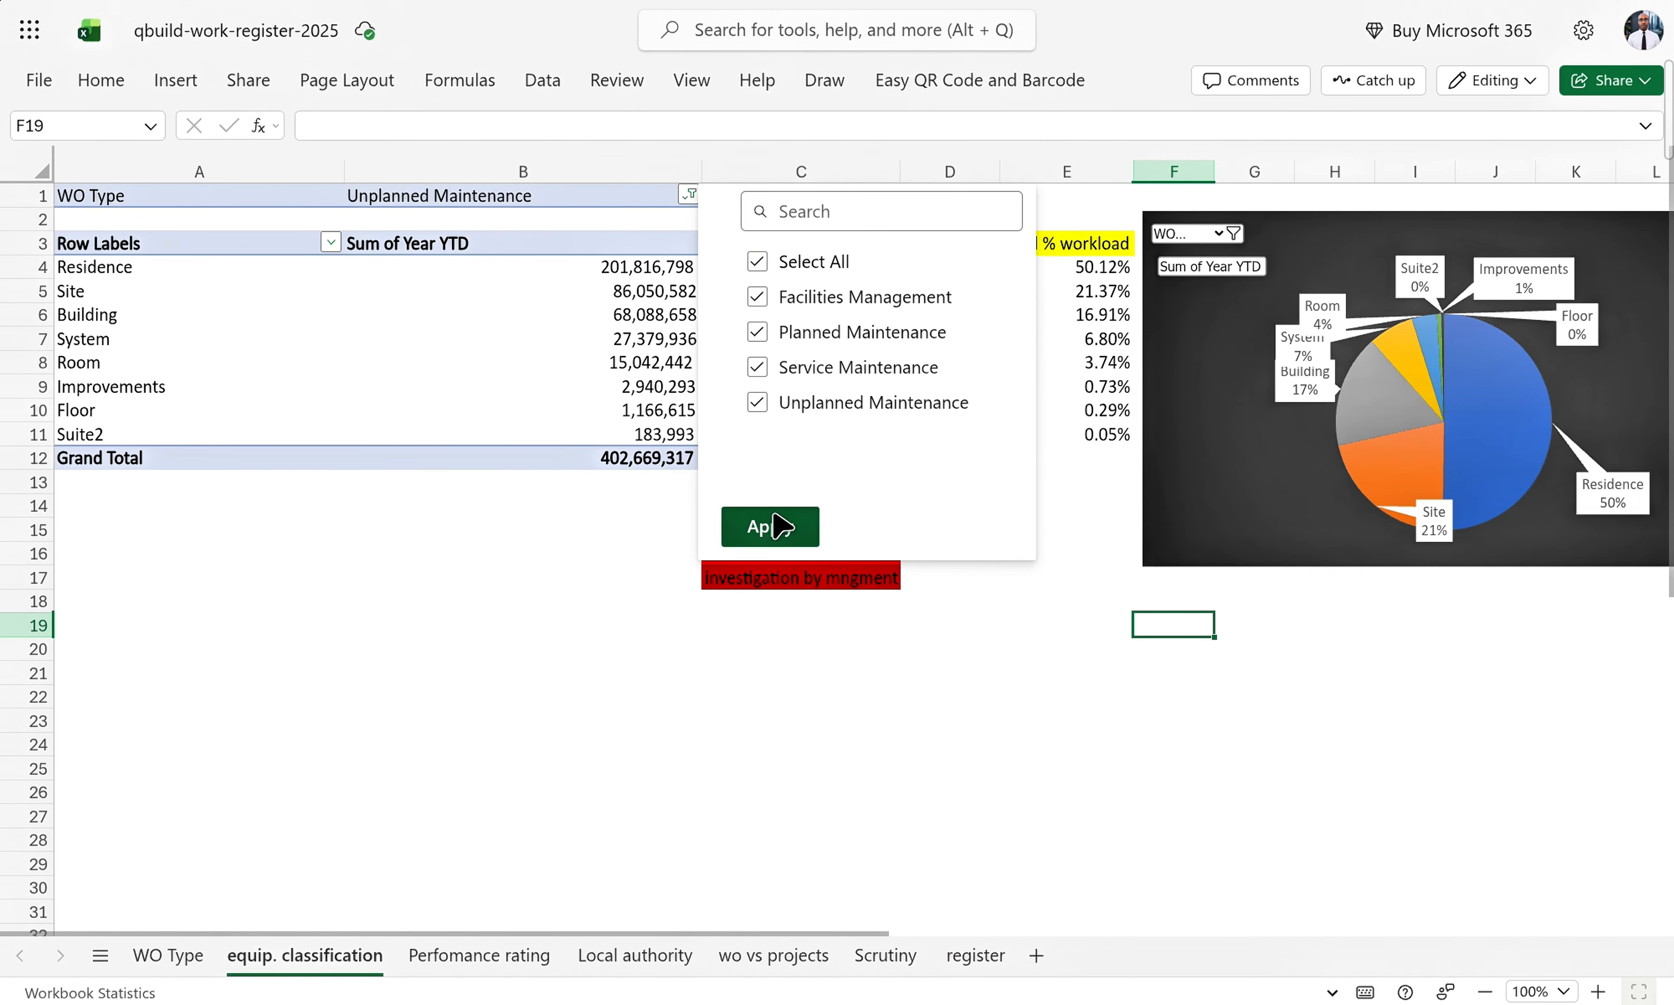
click(775, 527)
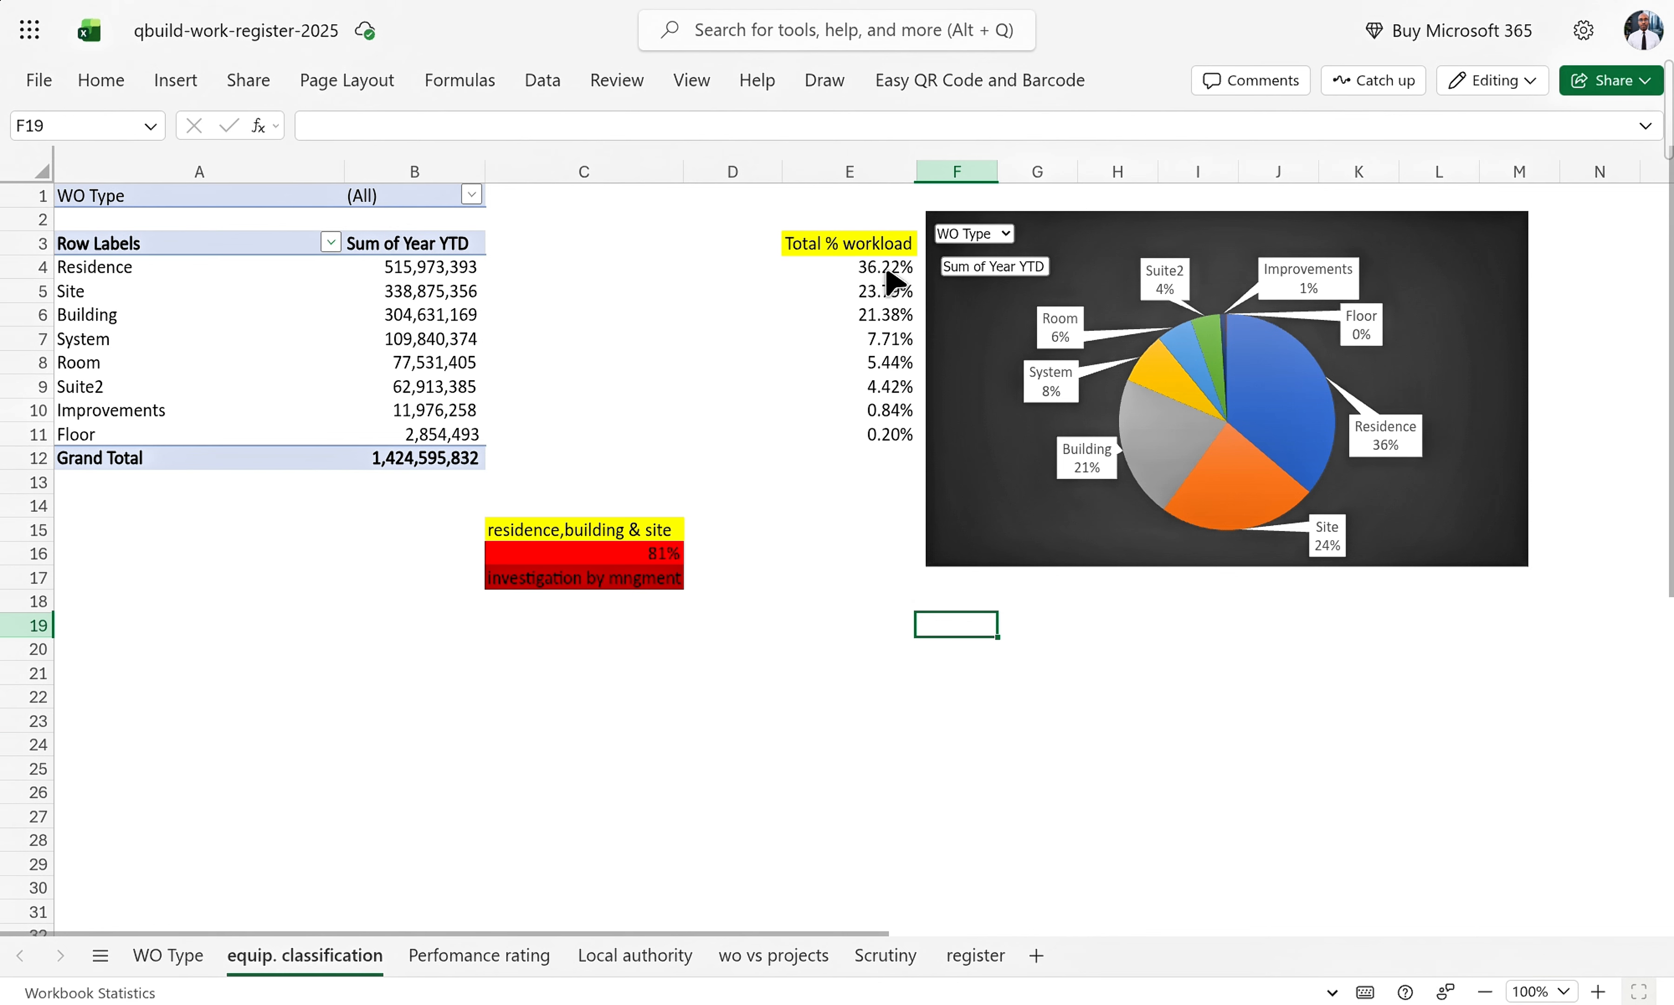
click(541, 959)
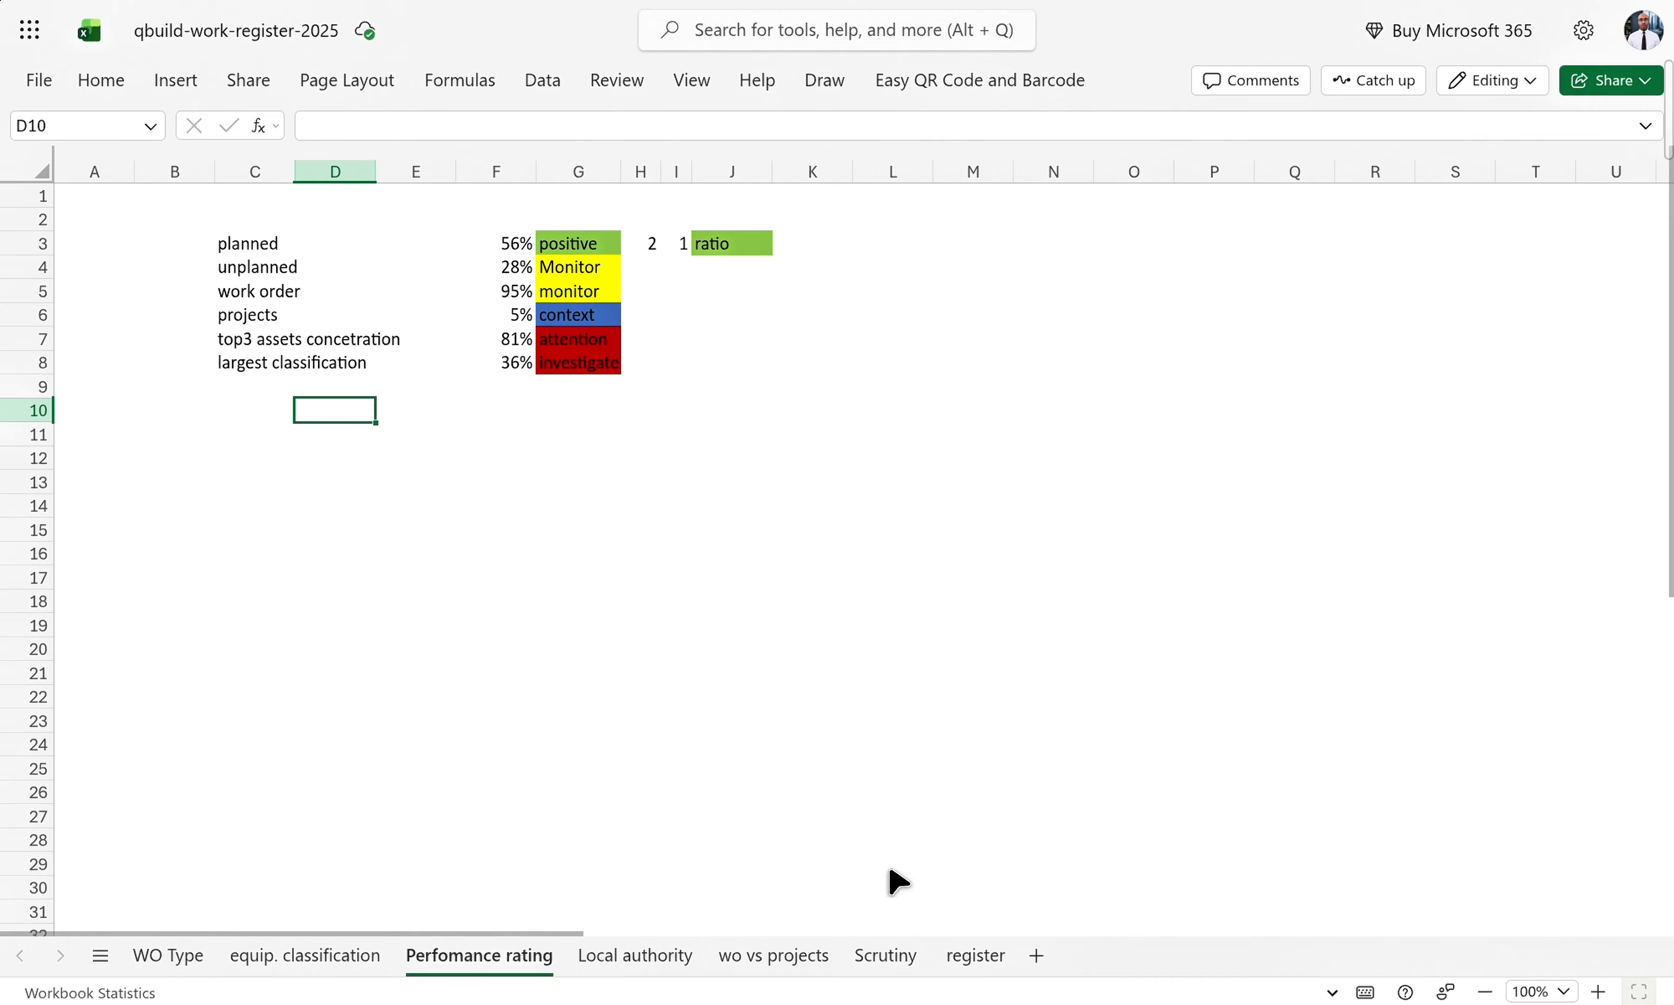
- Examine the Local authority and Electorate columns of the register sheet's table
click(974, 961)
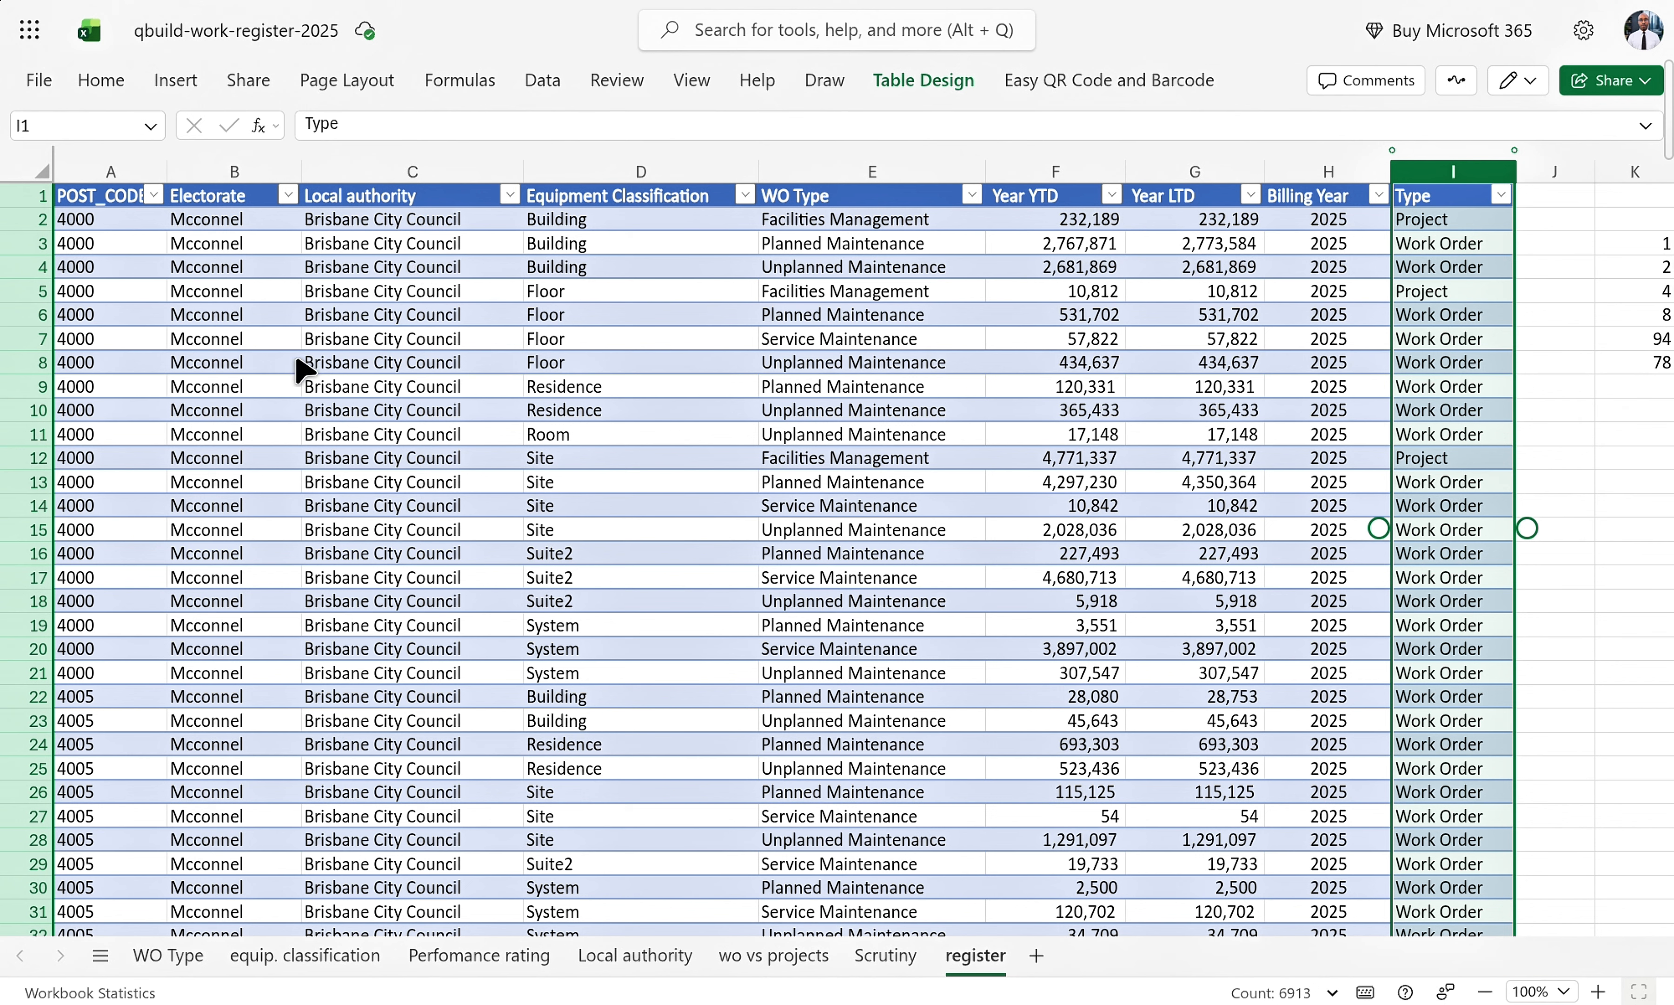
click(340, 413)
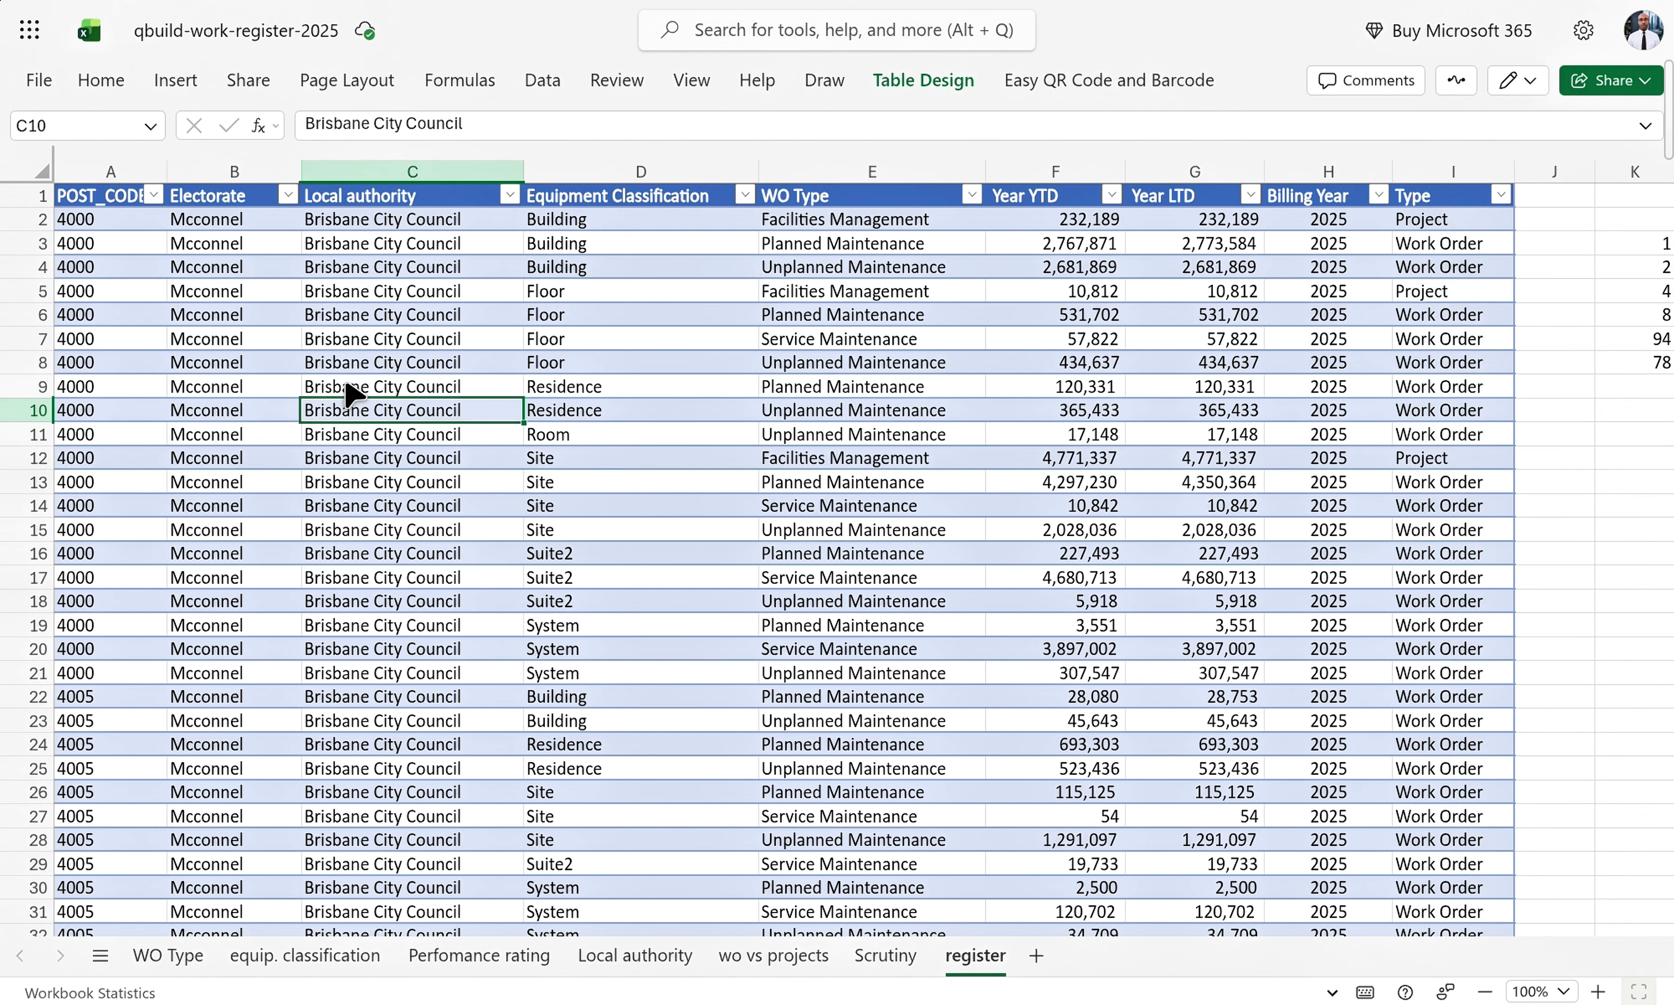
click(349, 390)
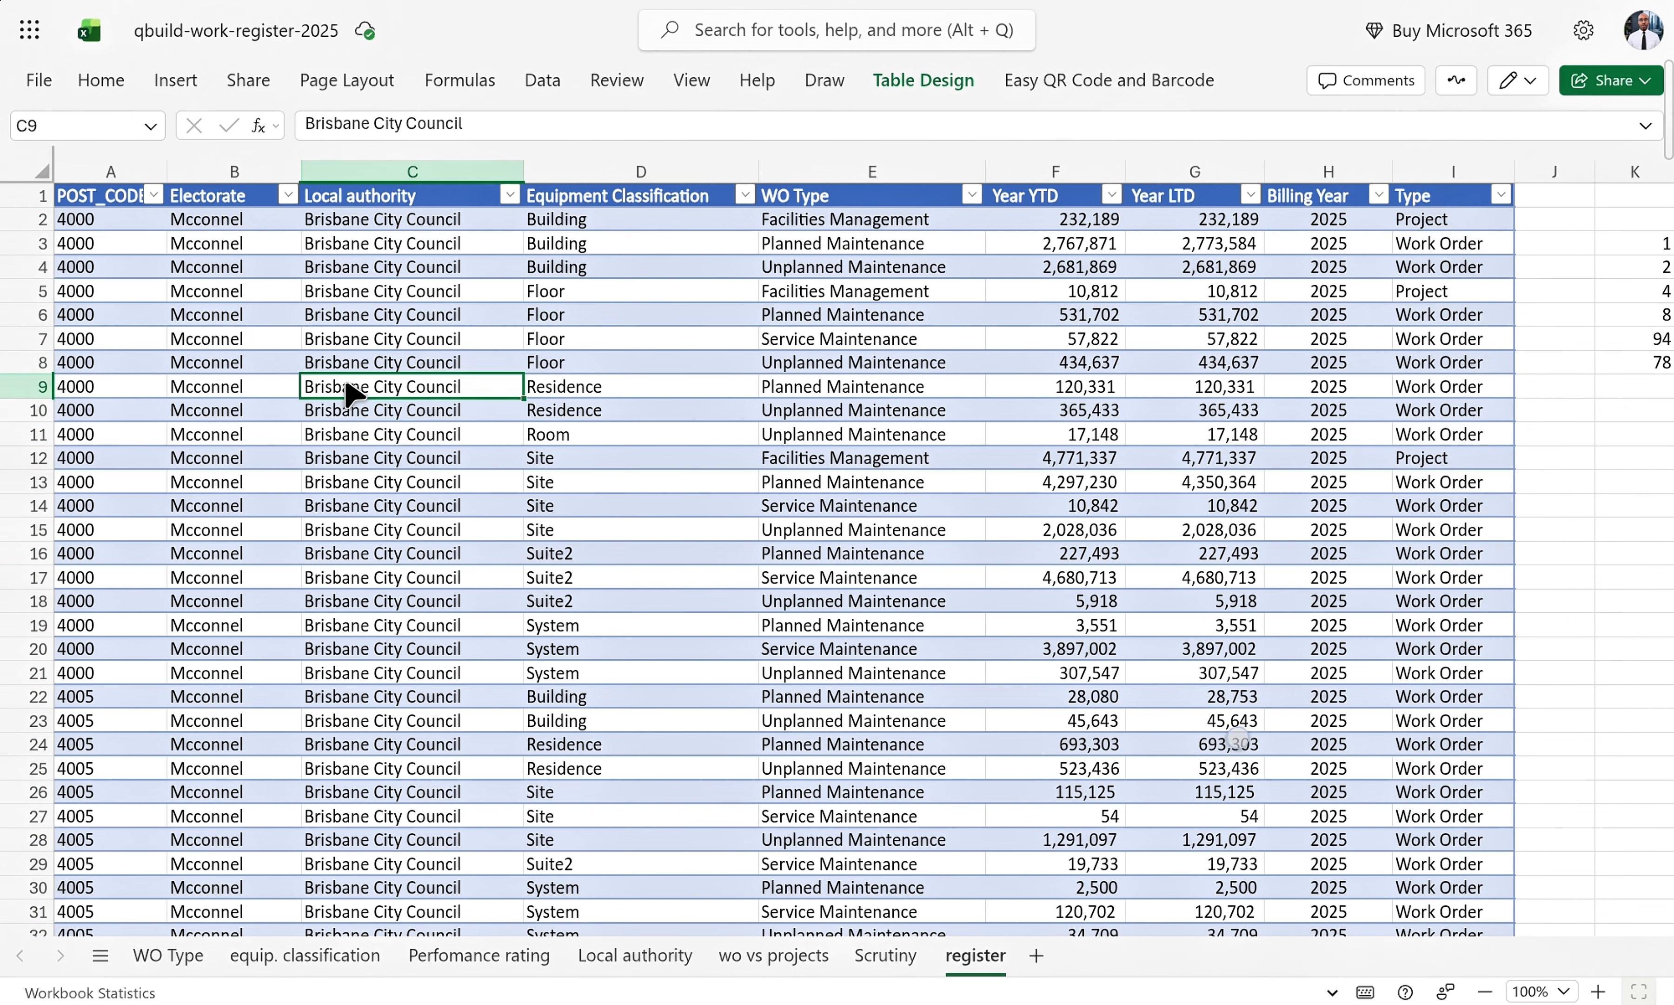
scroll(1238, 740, right, 2)
scroll(1121, 741, left, 2)
click(248, 181)
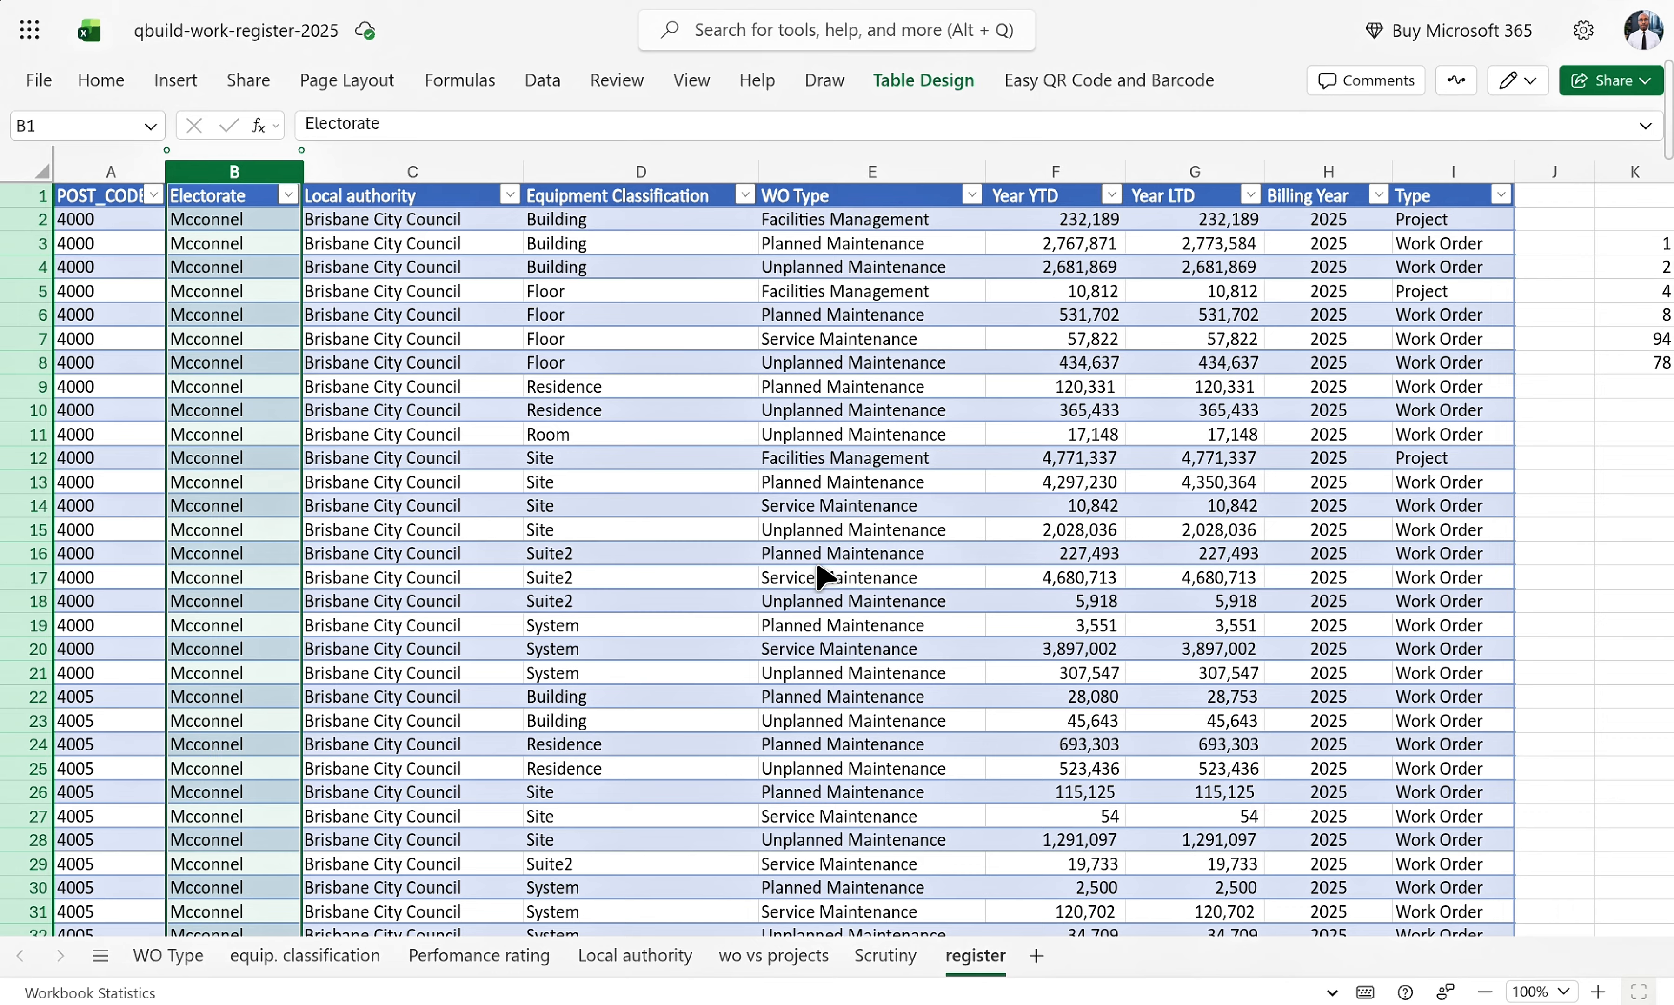
- Inspect the unique electorate count formula beside the register table and return to the Perfomance rating sheet
scroll(1369, 859, right, 3)
scroll(1102, 837, right, 4)
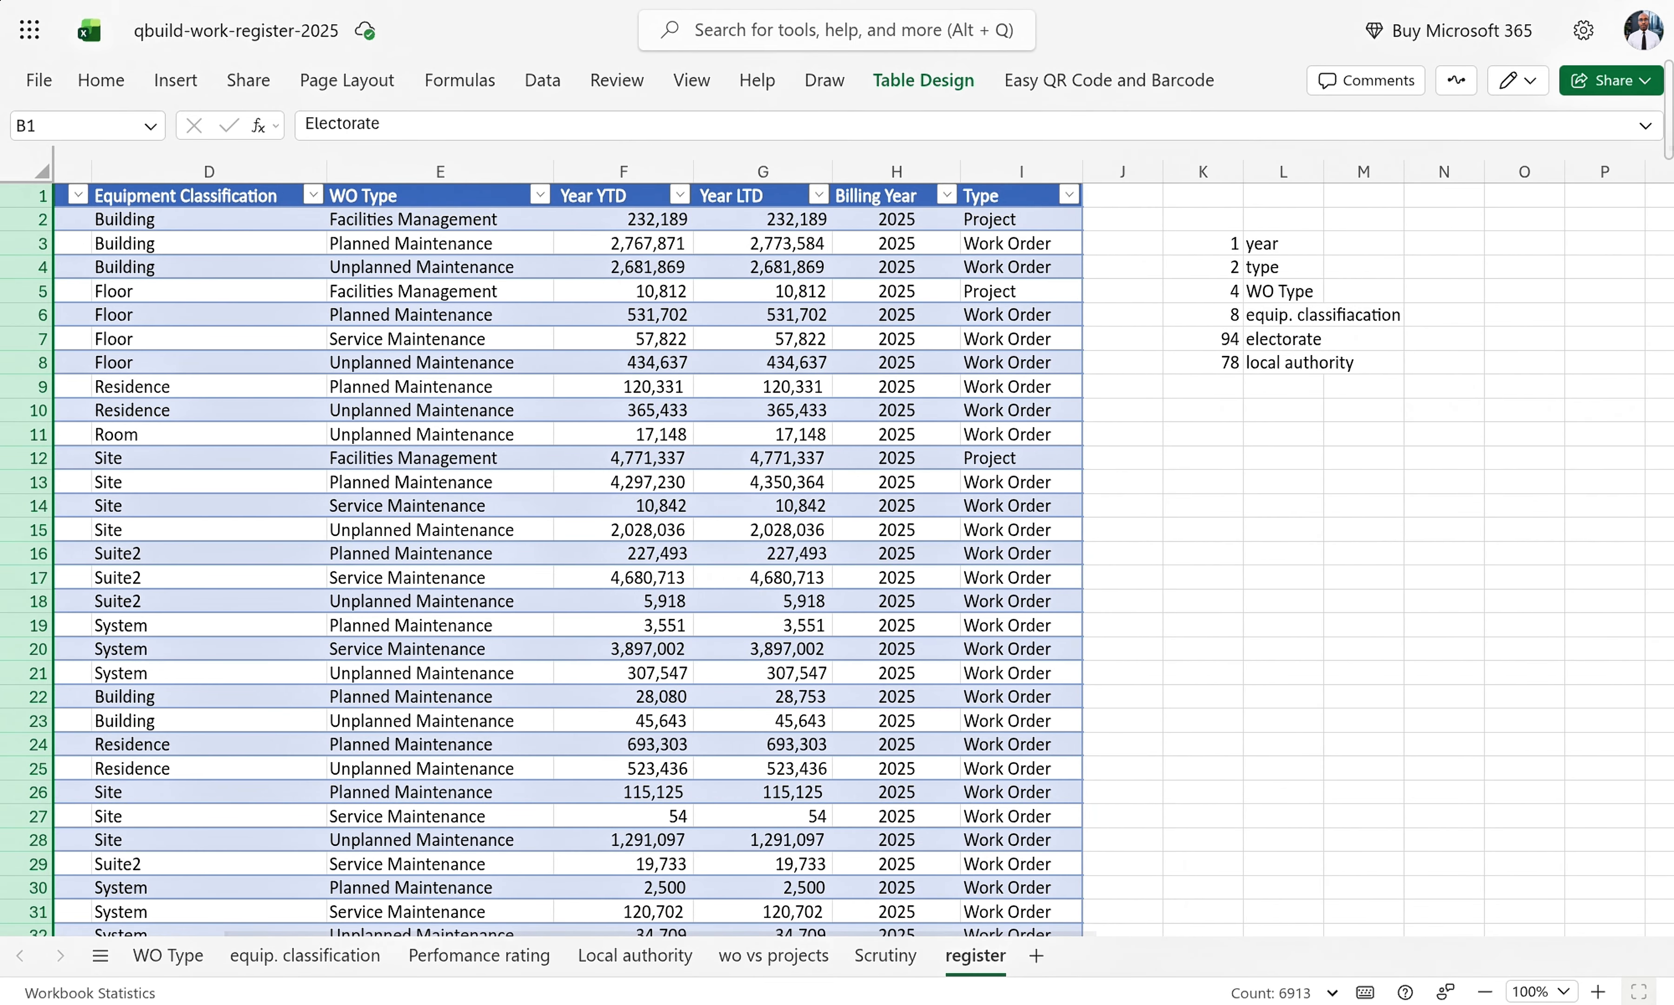
click(1221, 344)
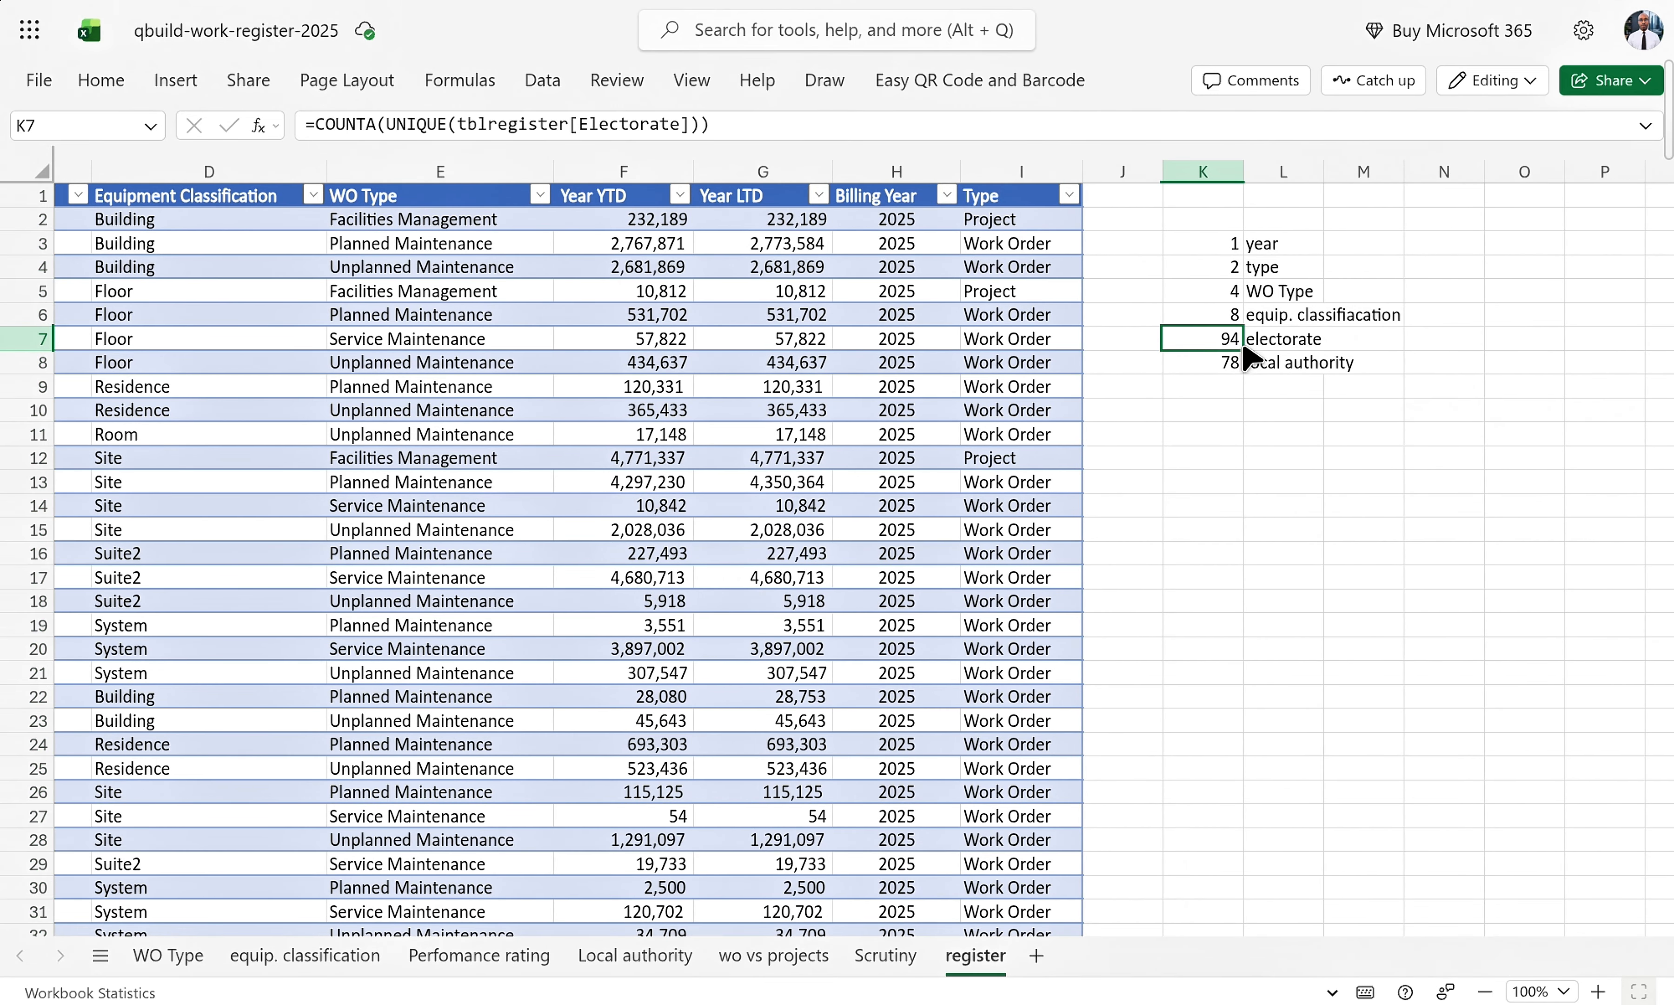
click(479, 955)
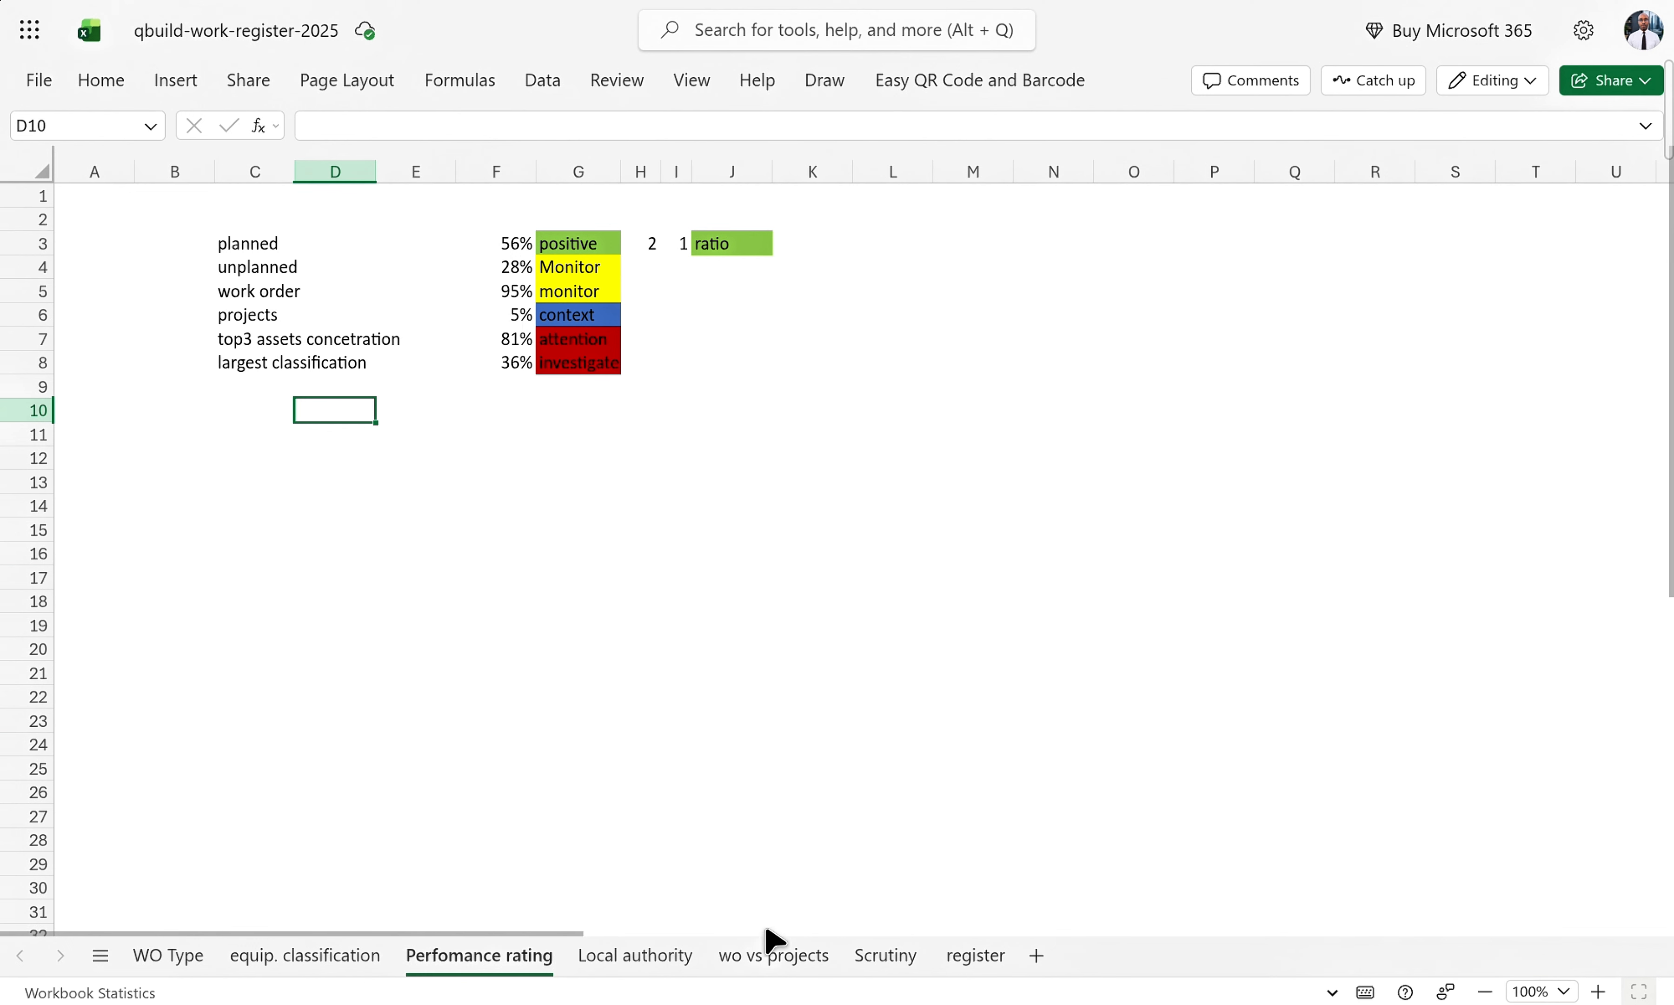
- Set the Equipment Classification filter of the Scrutiny sheet's pivot to all classifications
click(901, 957)
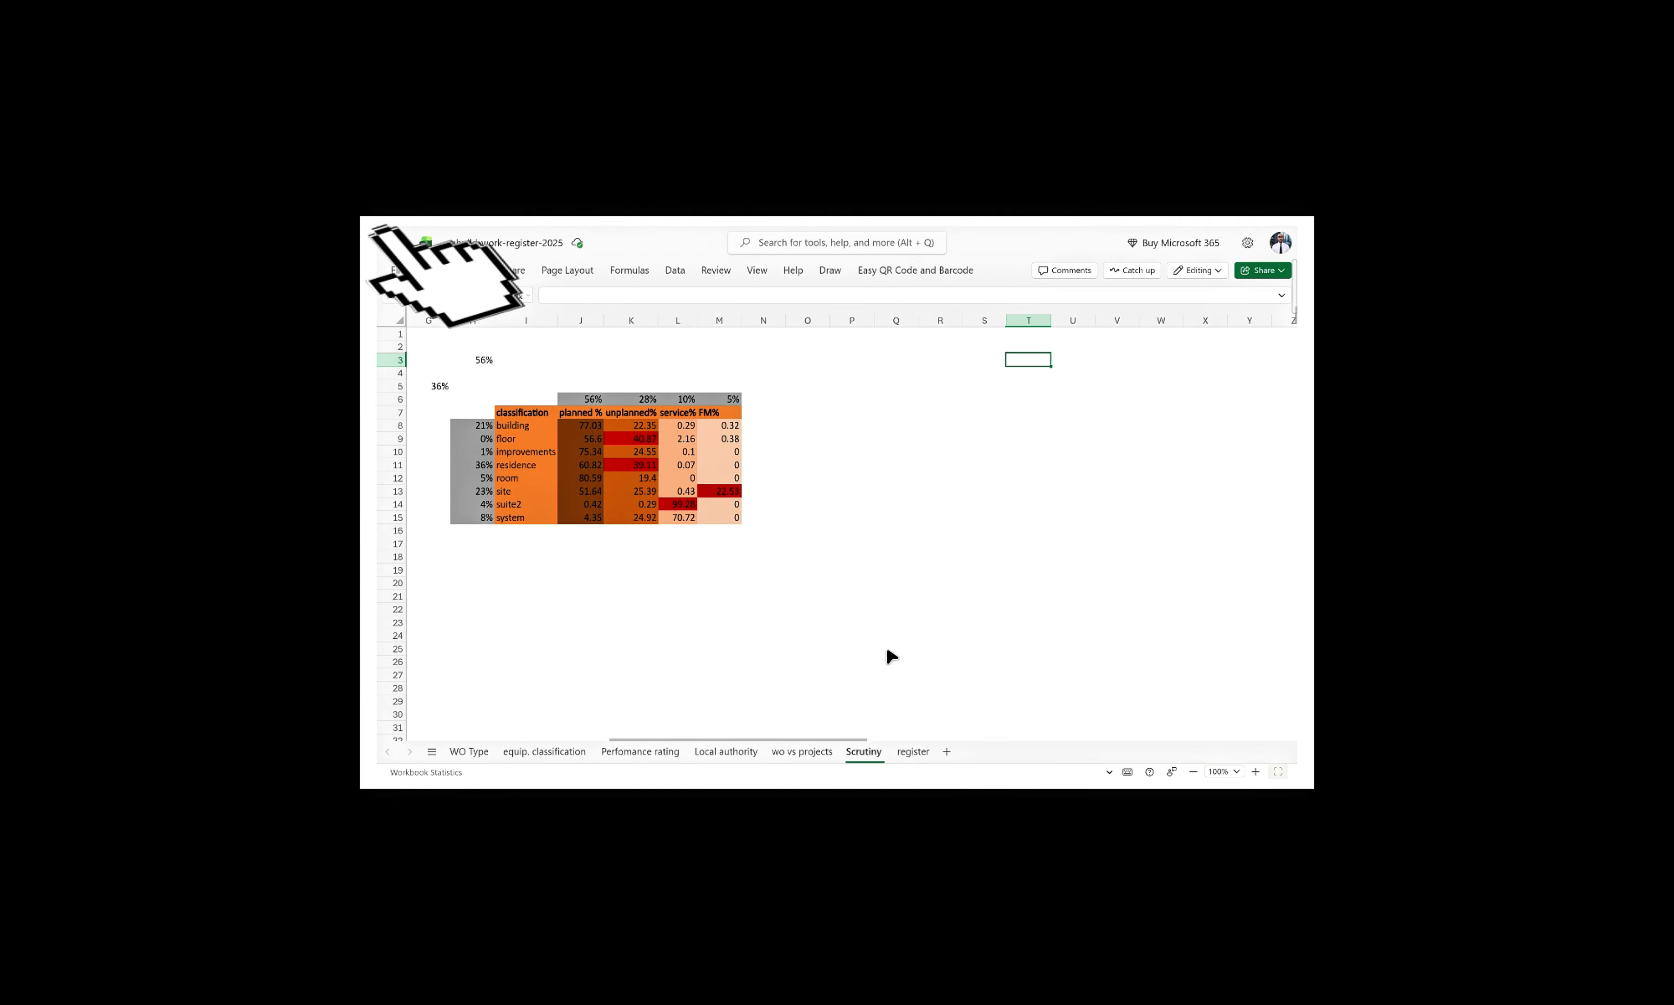
scroll(1378, 644, left, 10)
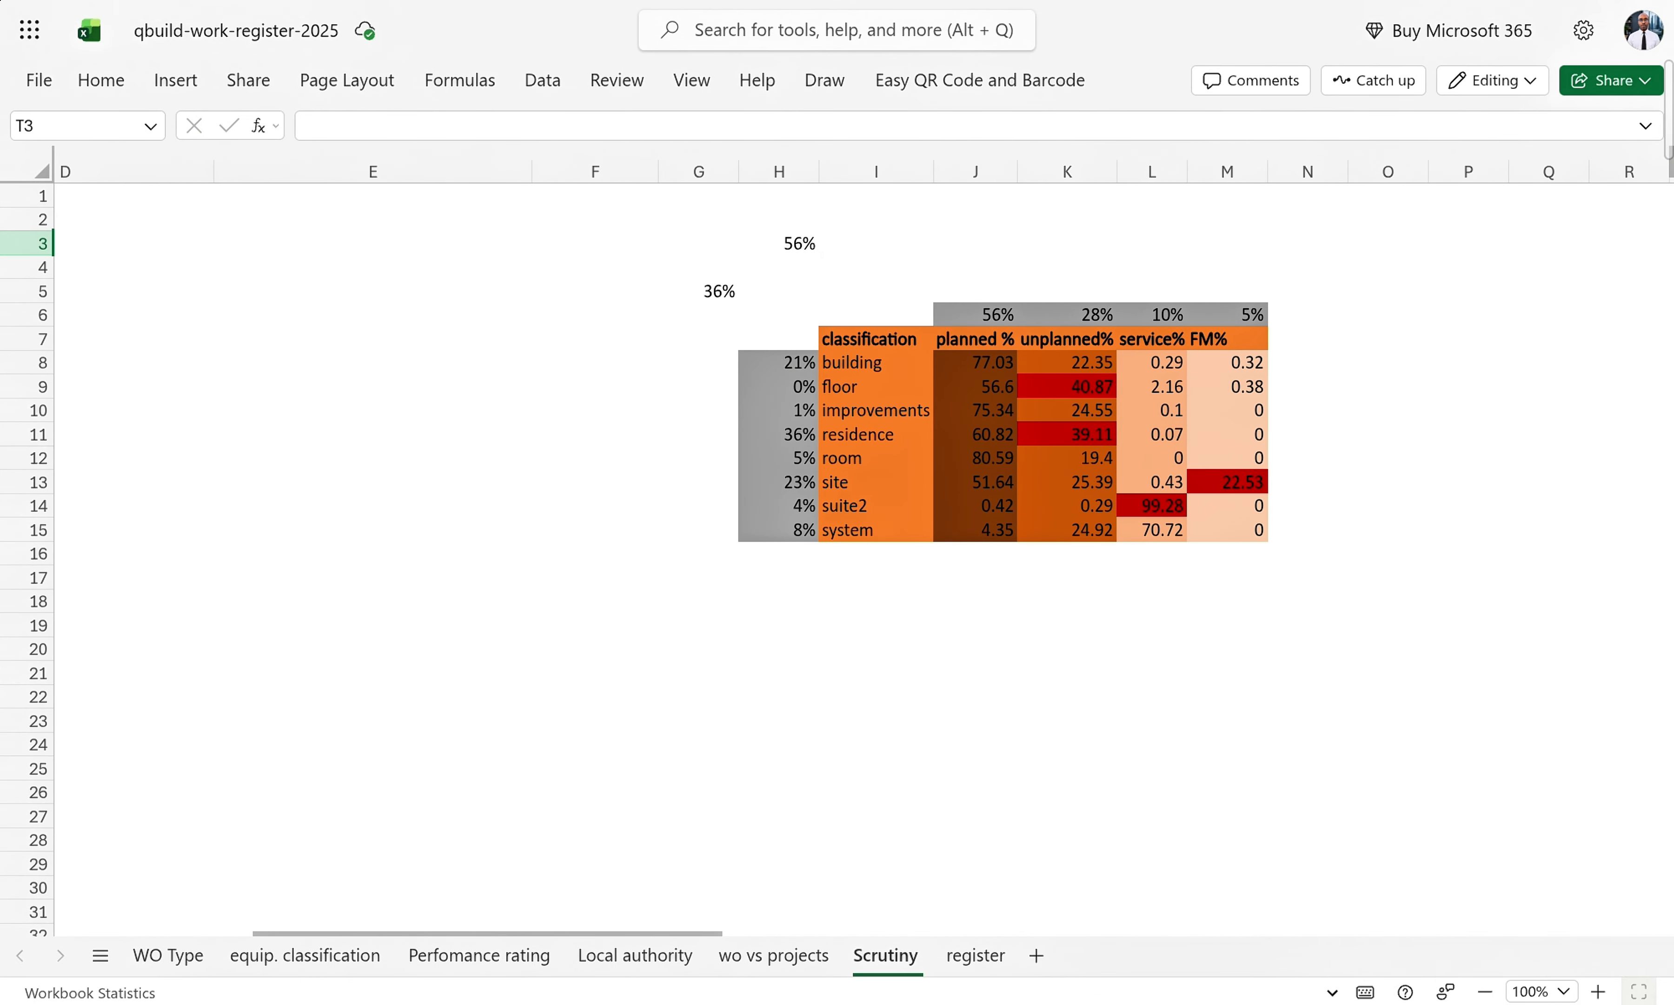
scroll(1525, 663, left, 3)
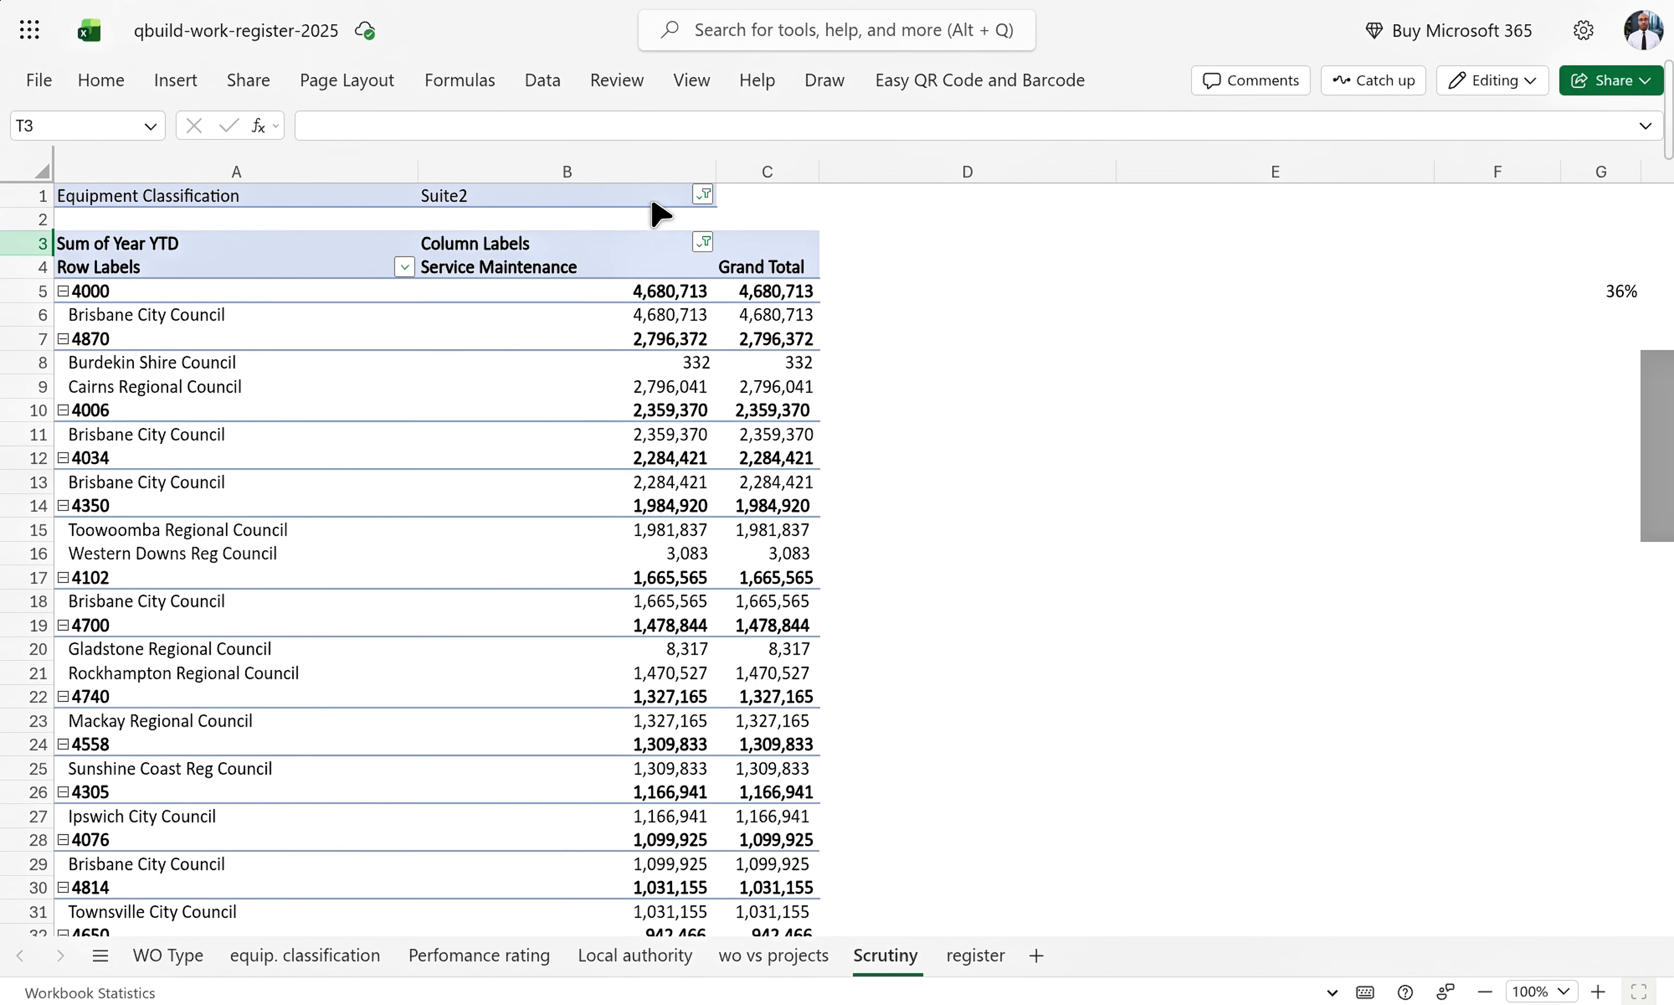
click(703, 194)
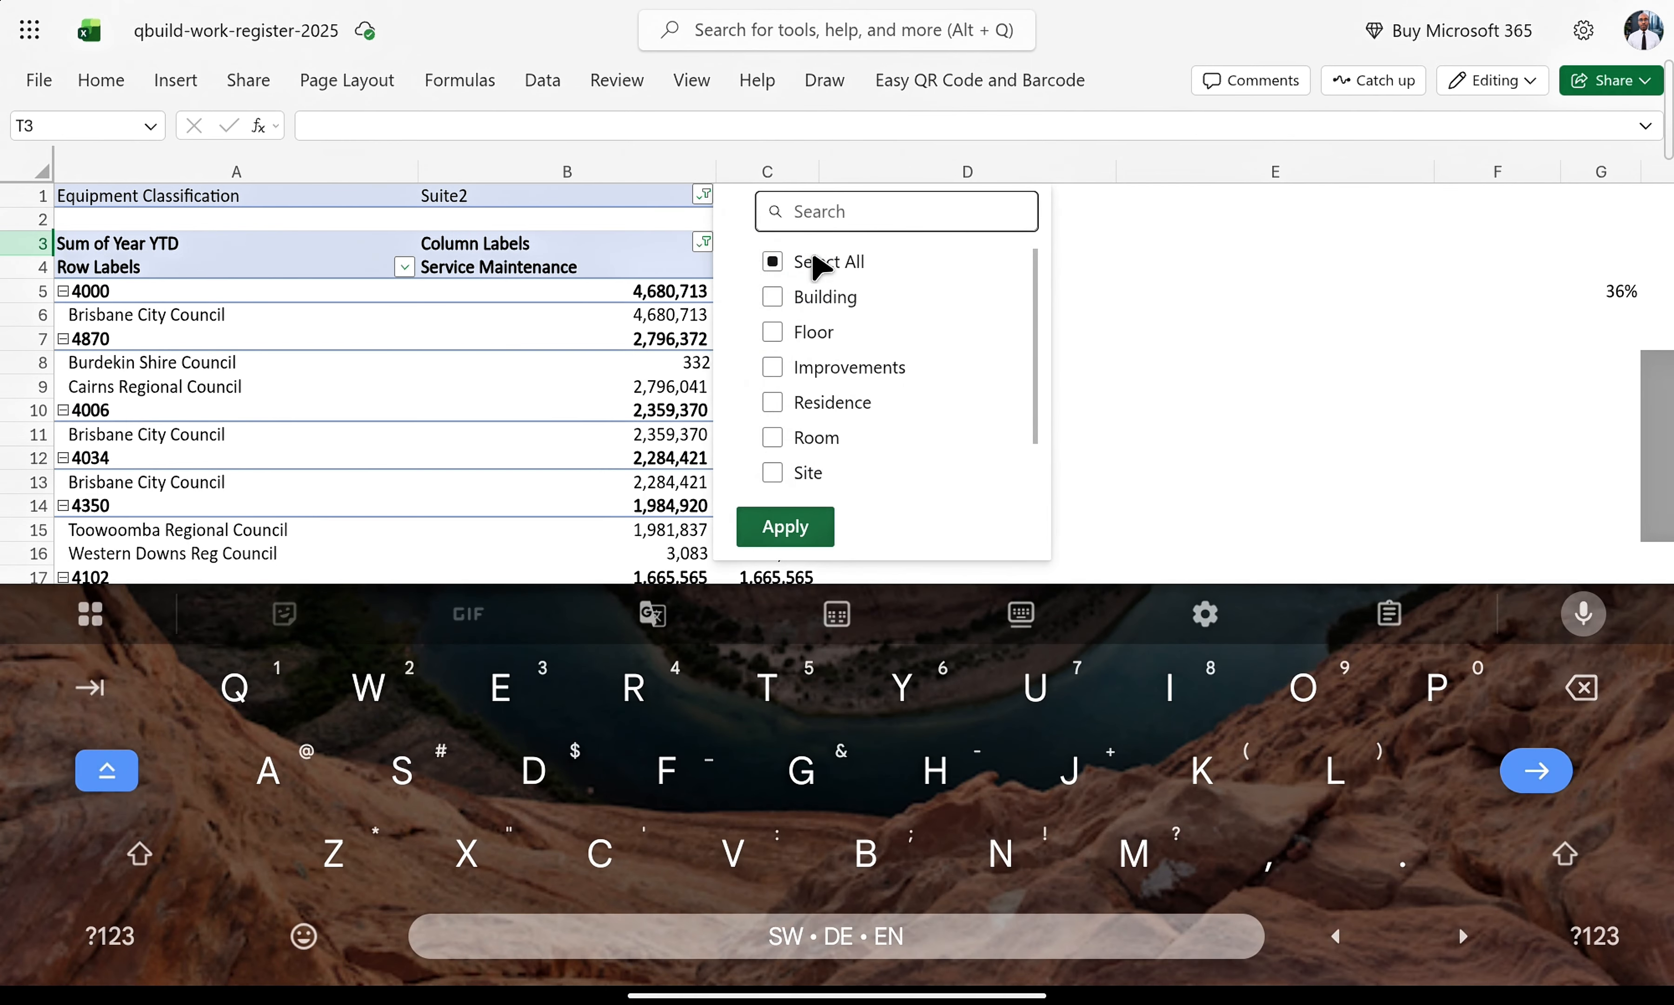
click(775, 264)
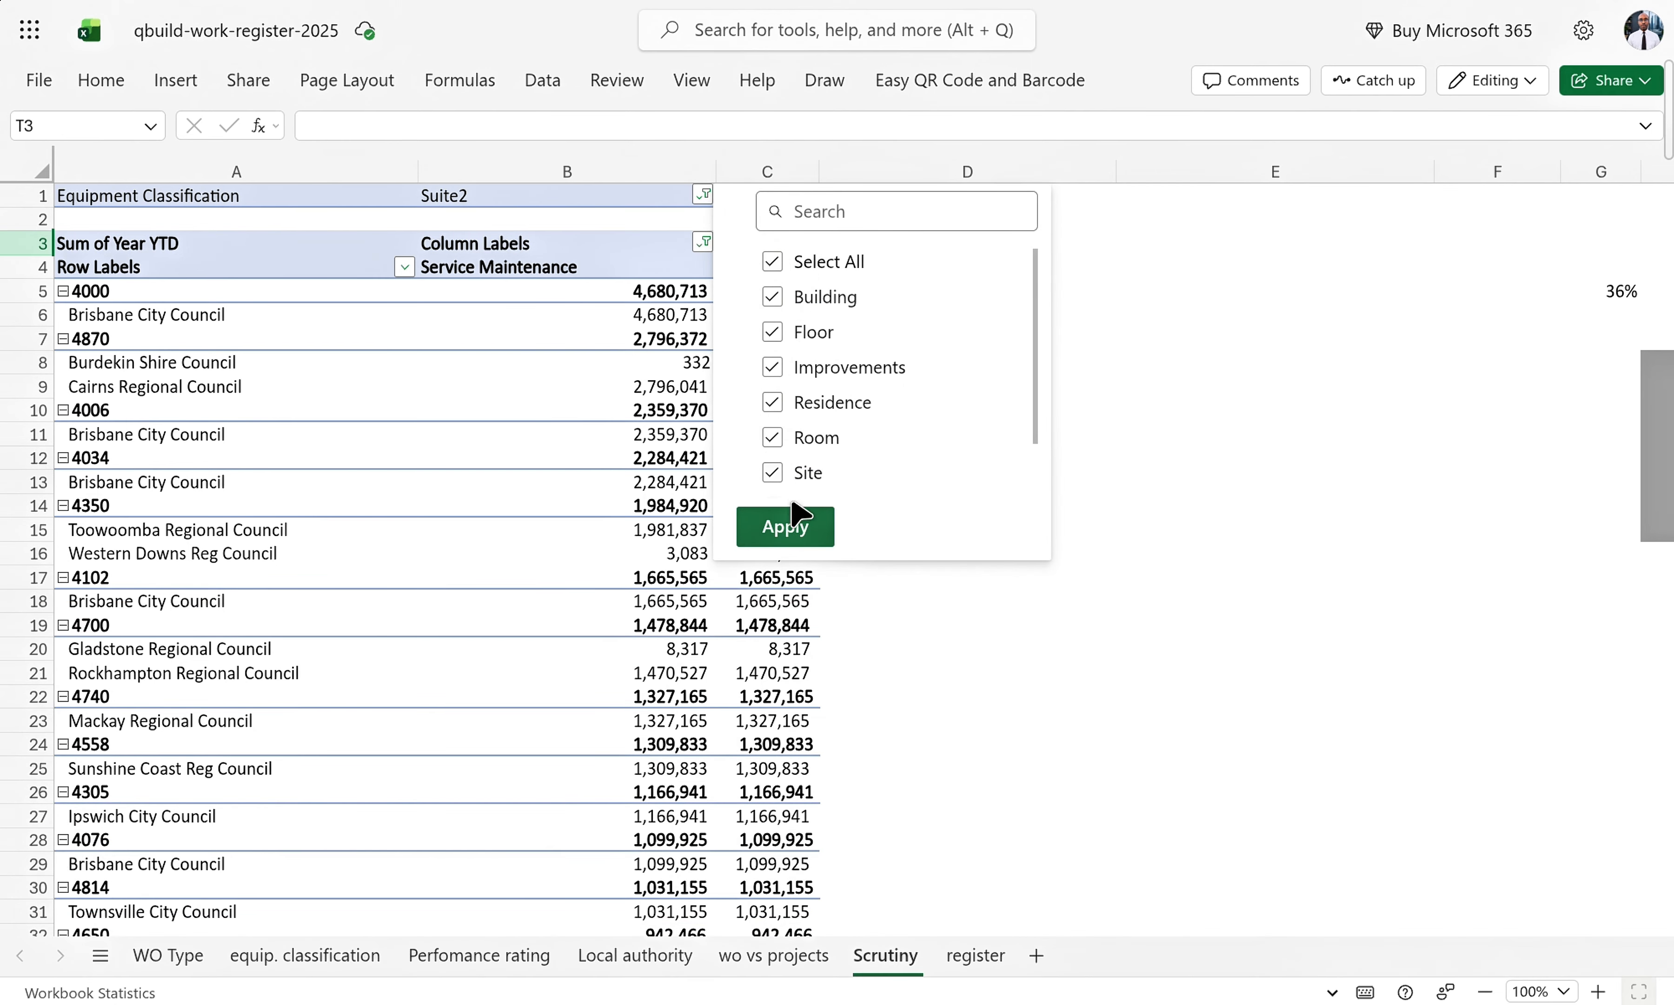
click(792, 525)
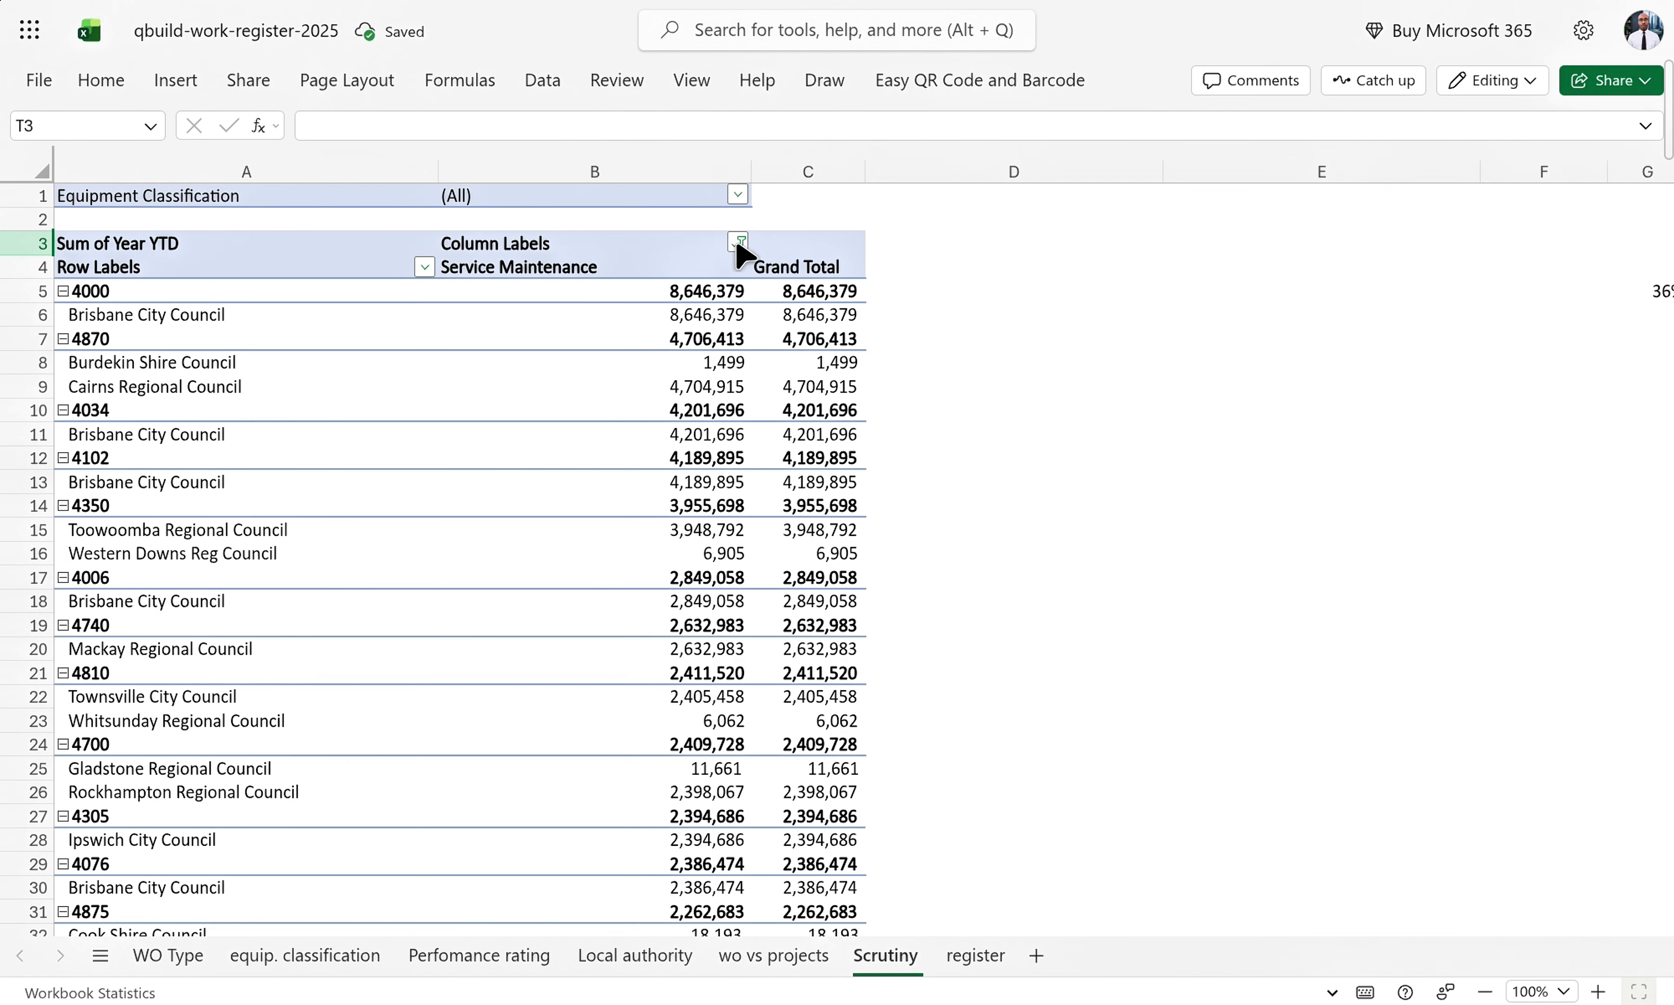
- Include all WO types in the Scrutiny pivot's column labels filter
click(738, 242)
click(807, 574)
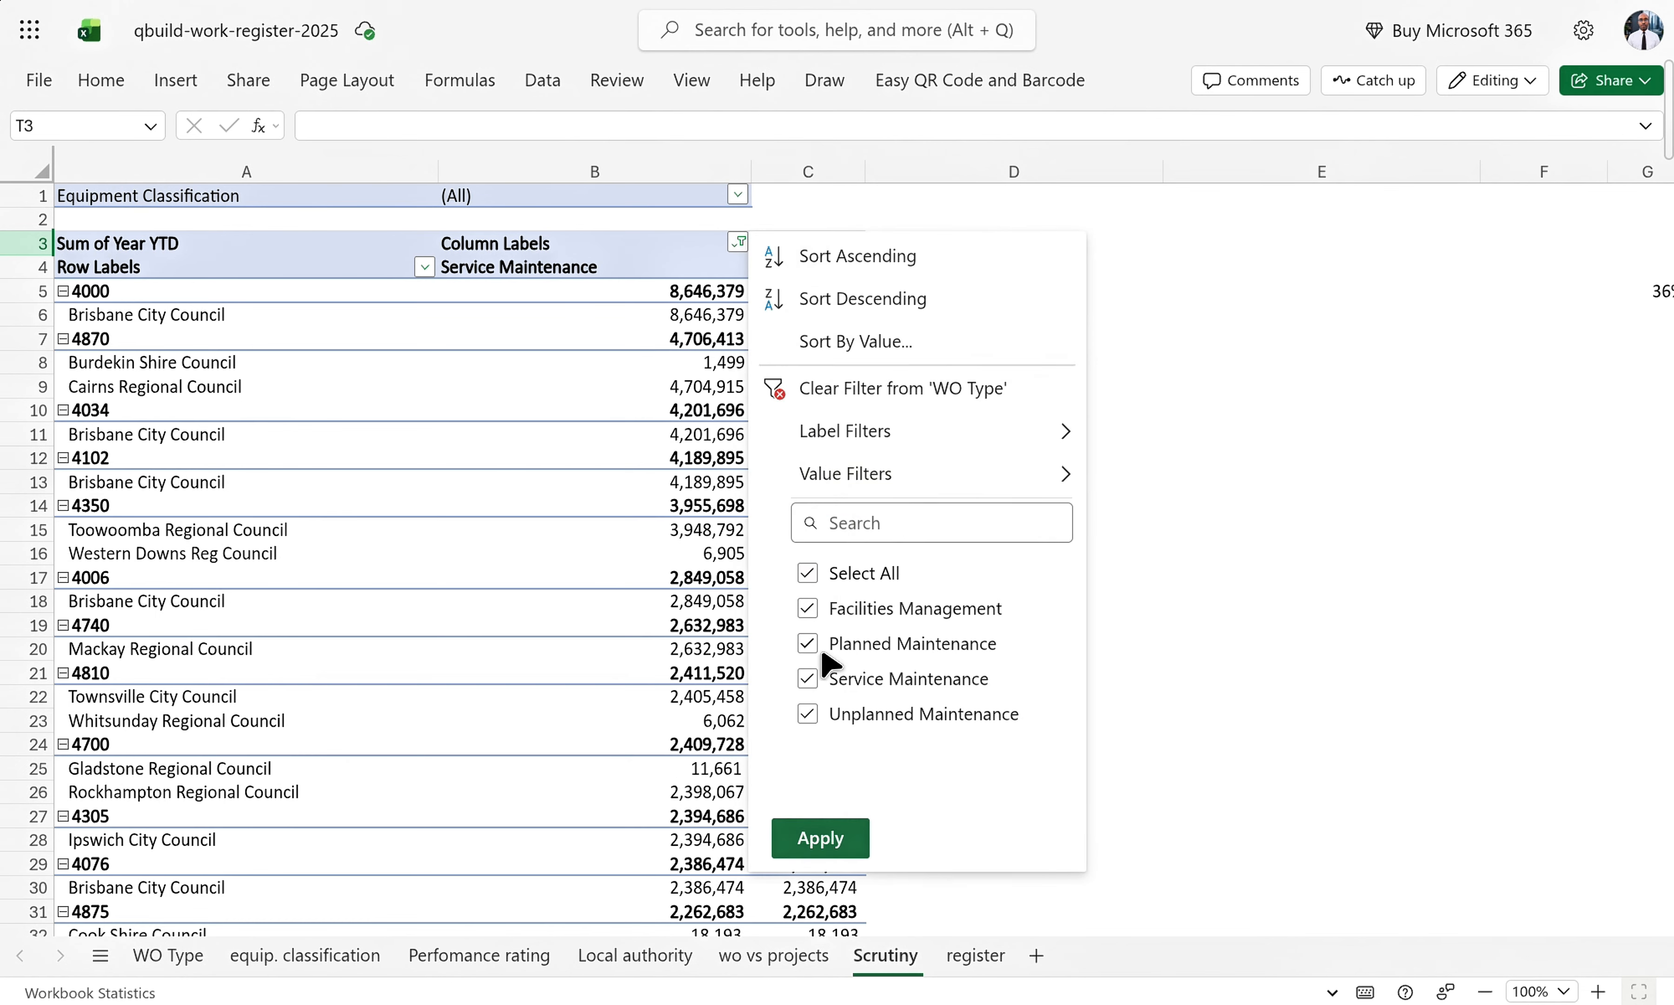
click(826, 839)
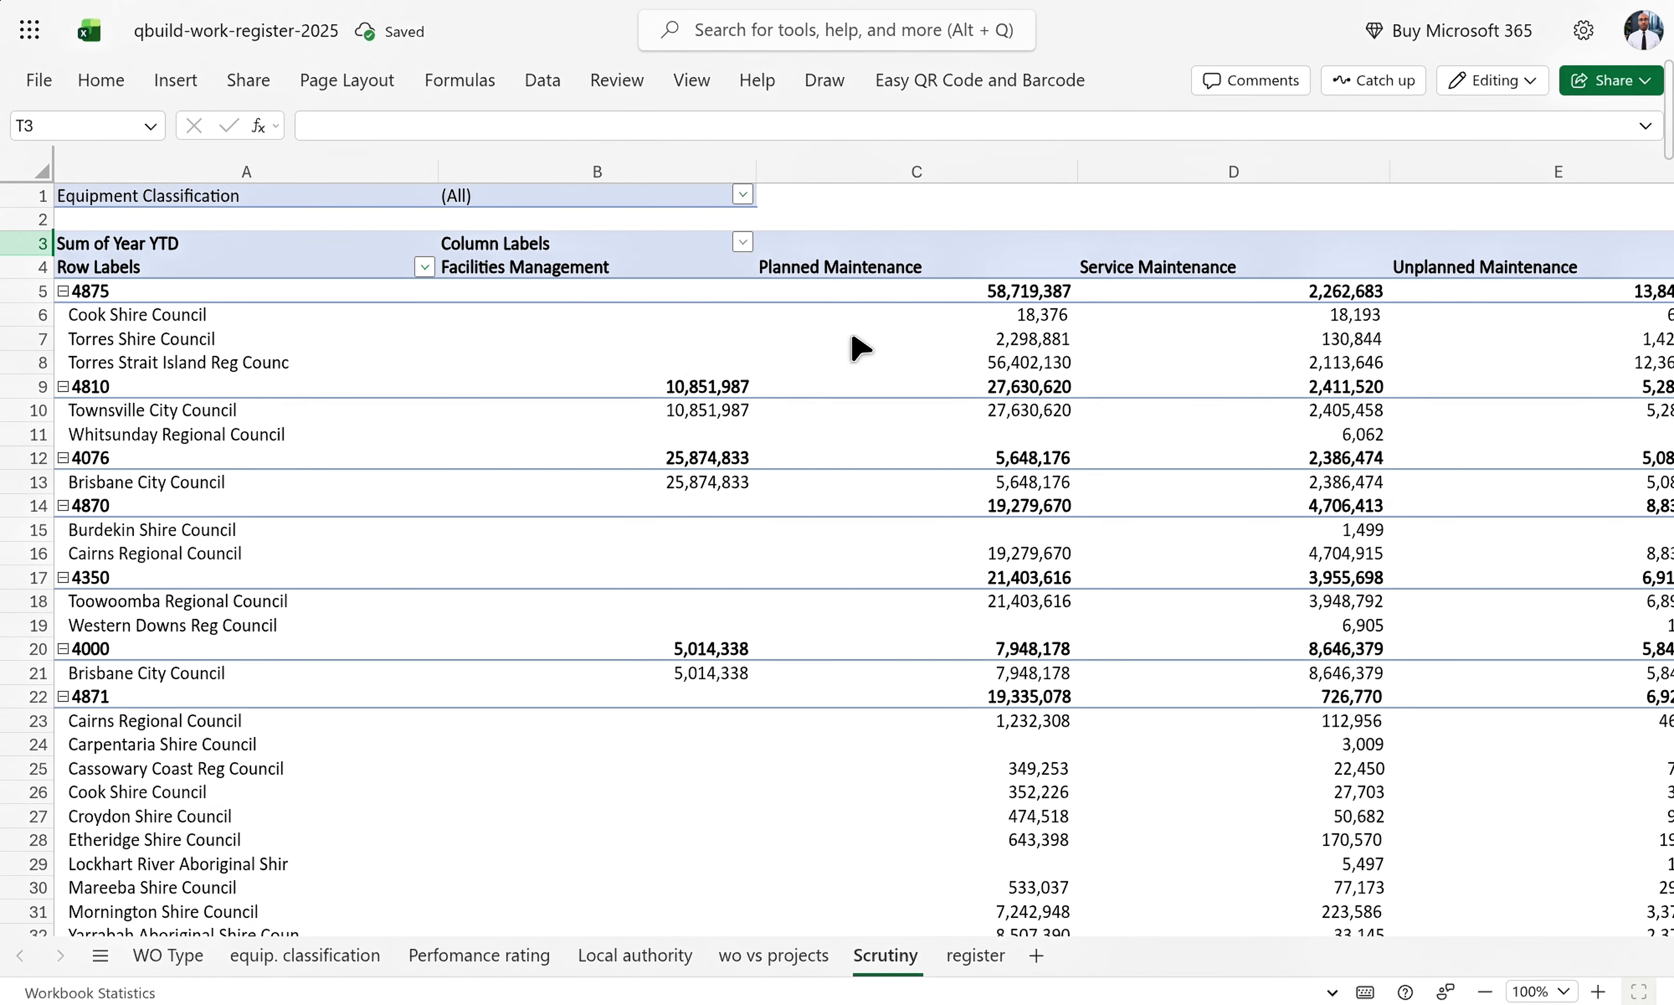
- Examine the overall share cells beside and above the classification percentage table, including the service% share
scroll(1128, 607, right, 10)
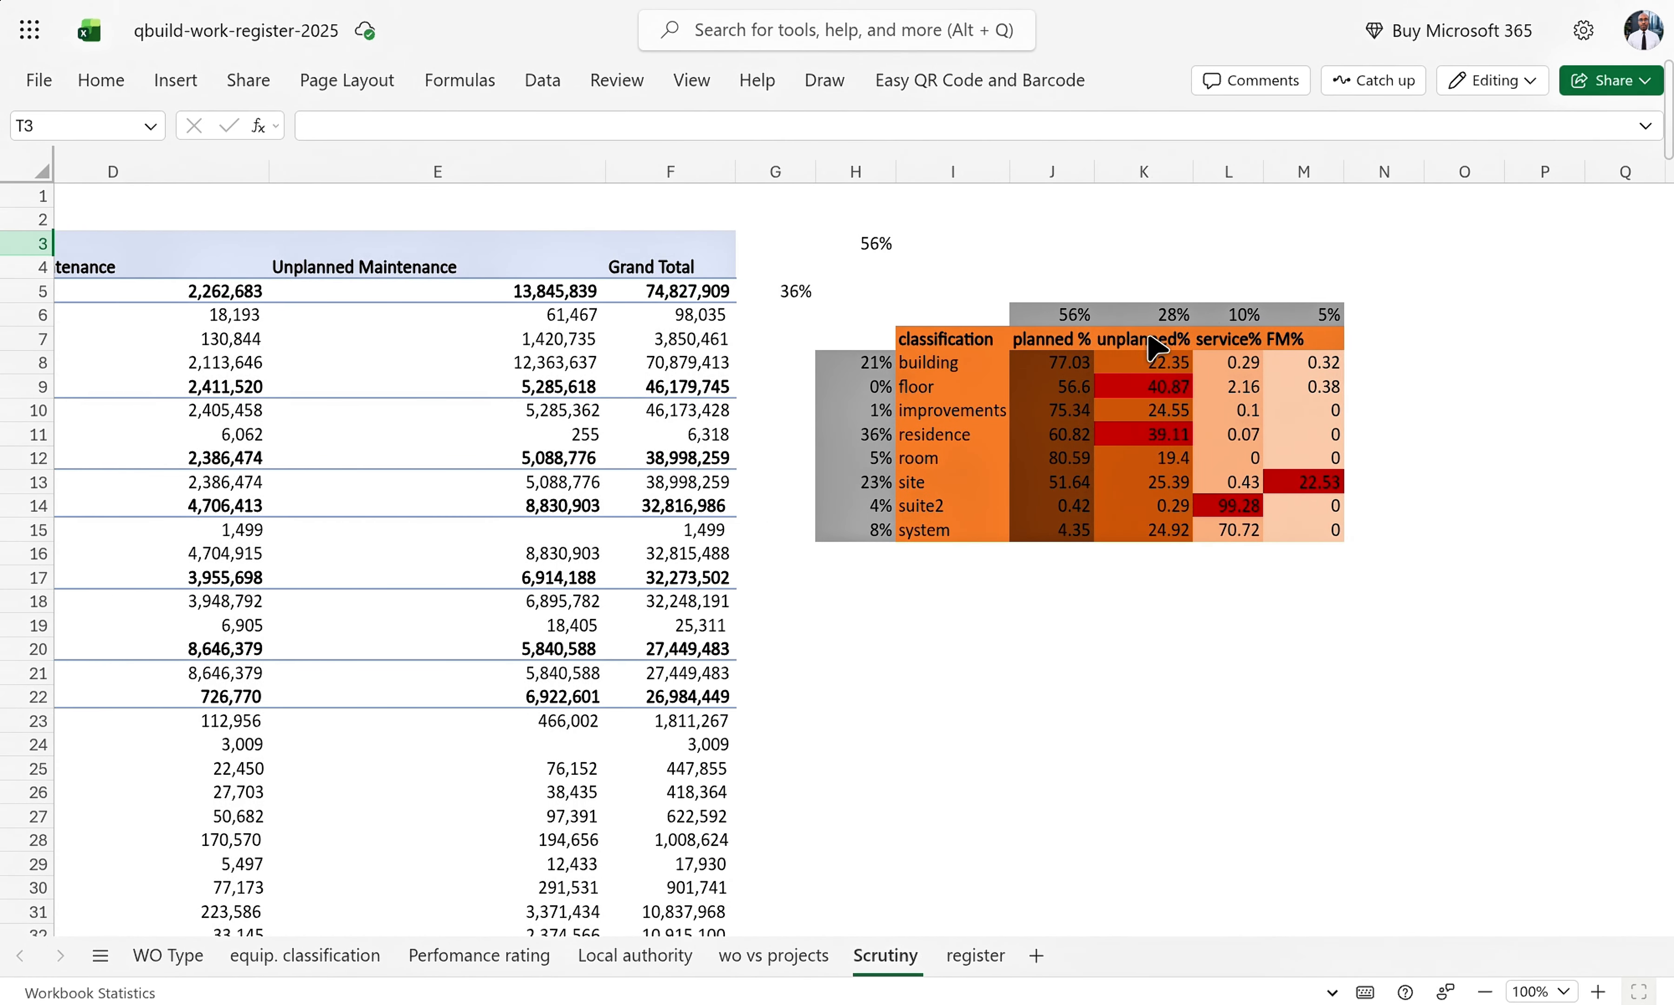
click(877, 250)
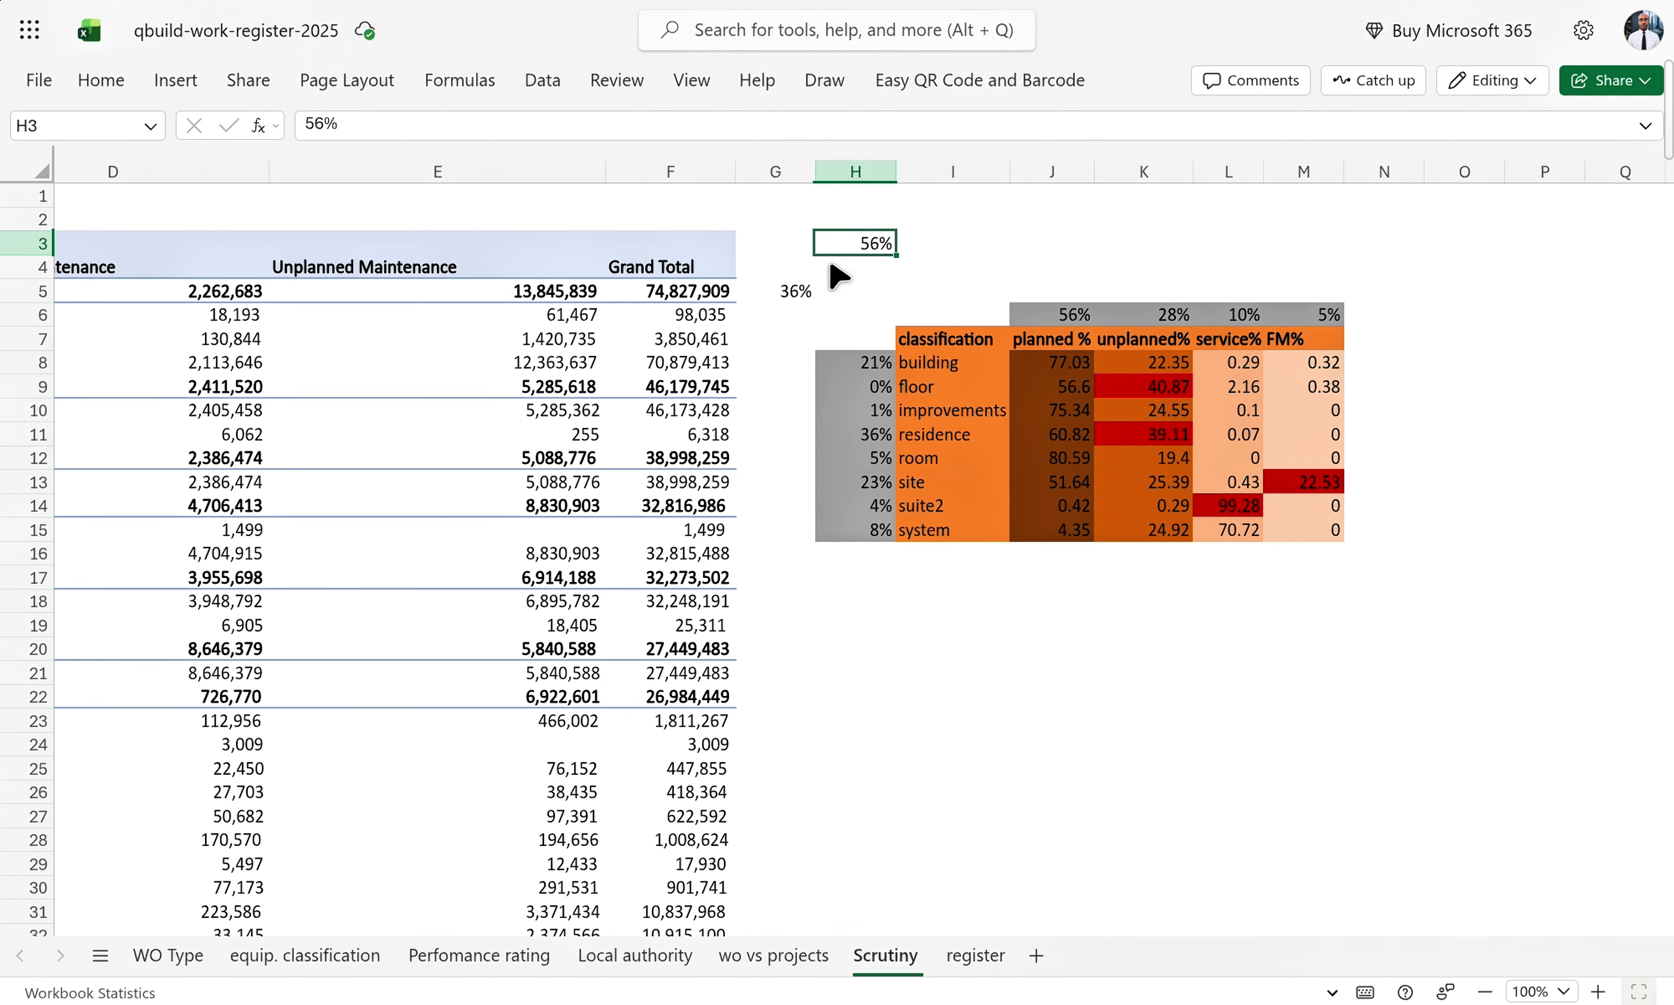
click(805, 299)
click(879, 253)
click(1223, 315)
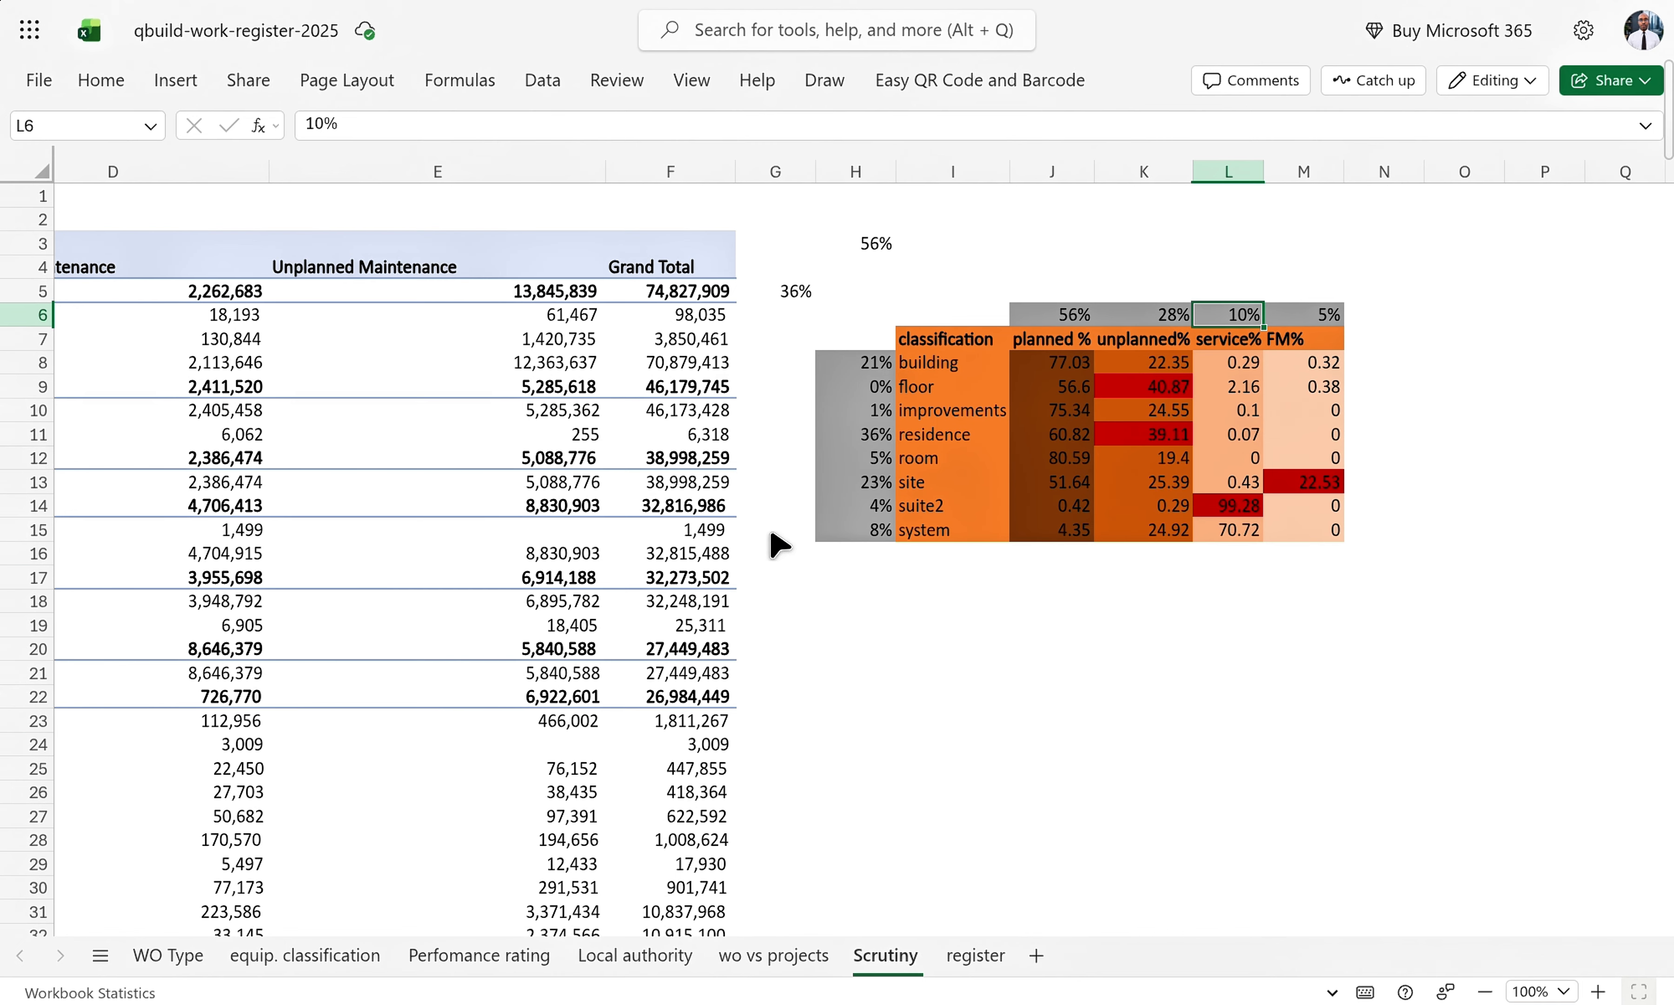
- Remove the Local authority and POST_CODE fields from the rows of the Scrutiny pivot
scroll(774, 544, left, 10)
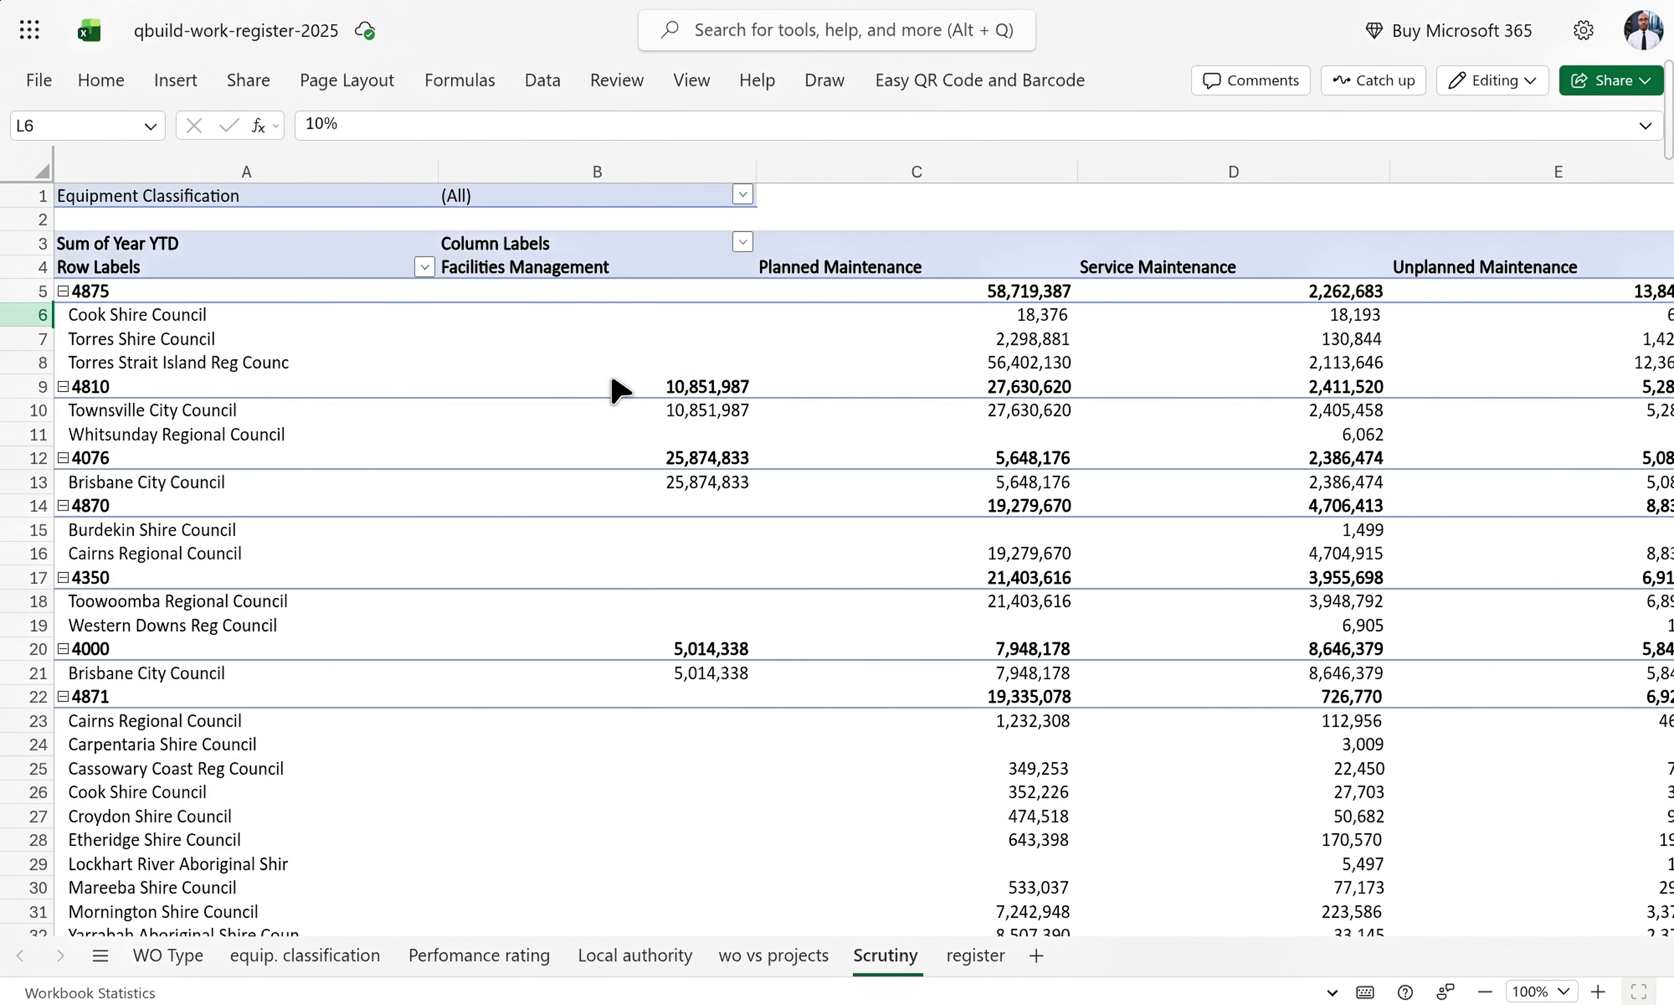
right_click(799, 367)
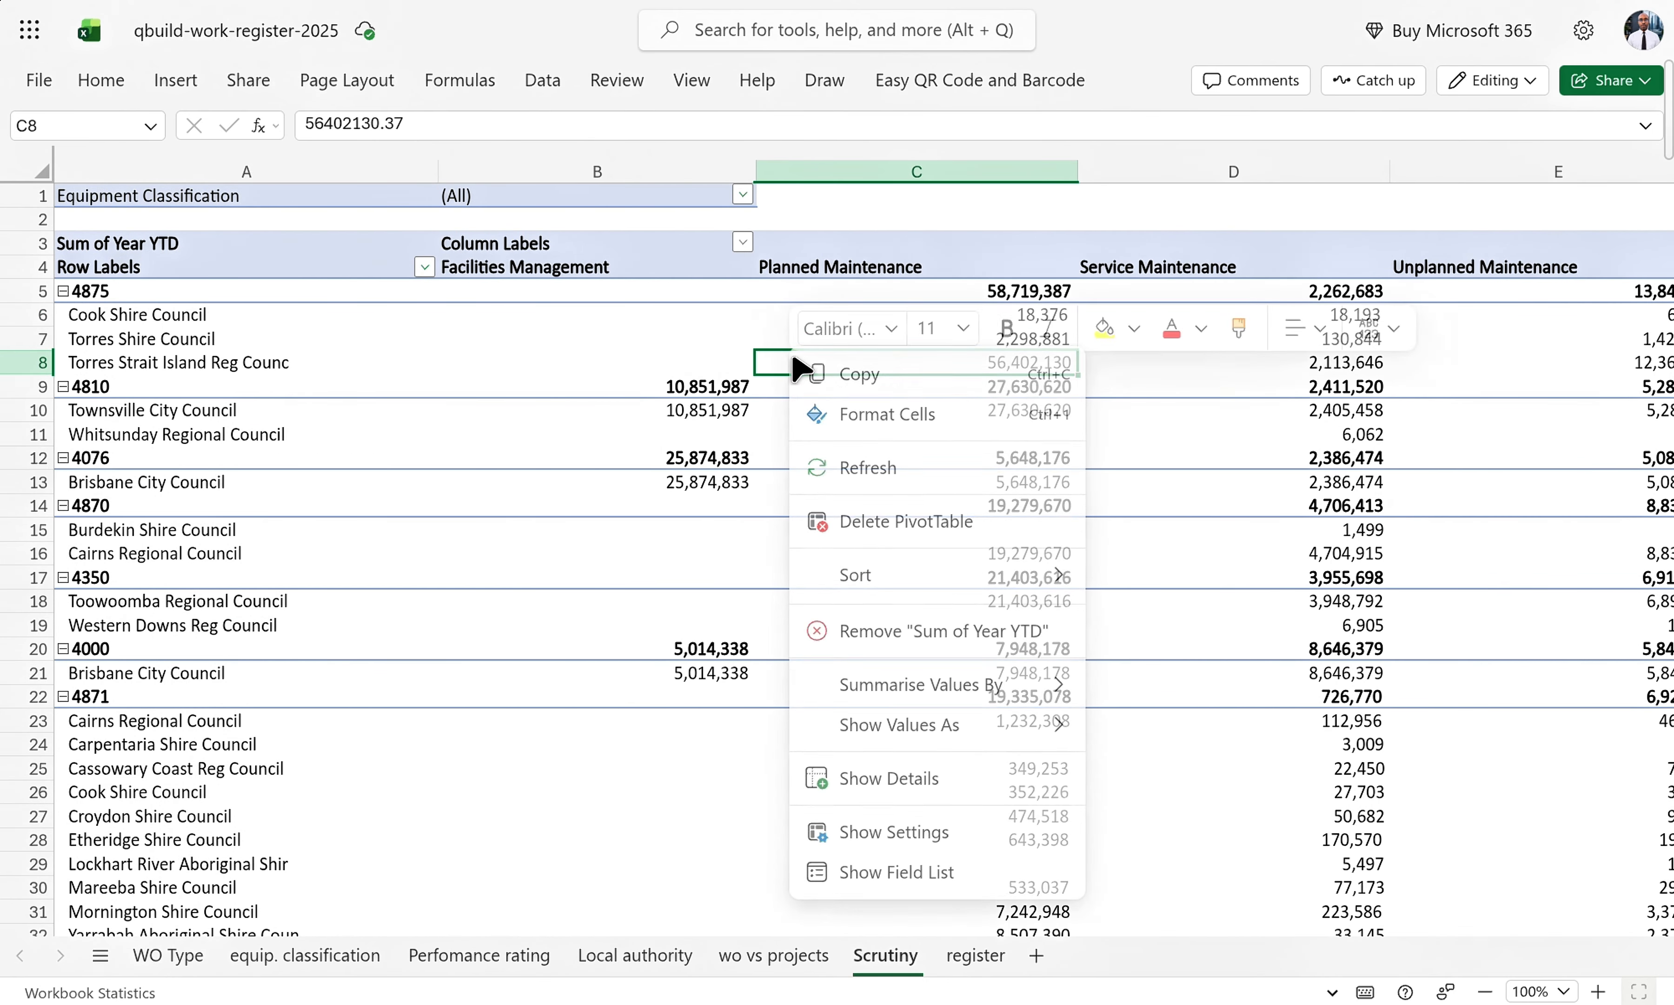
click(890, 877)
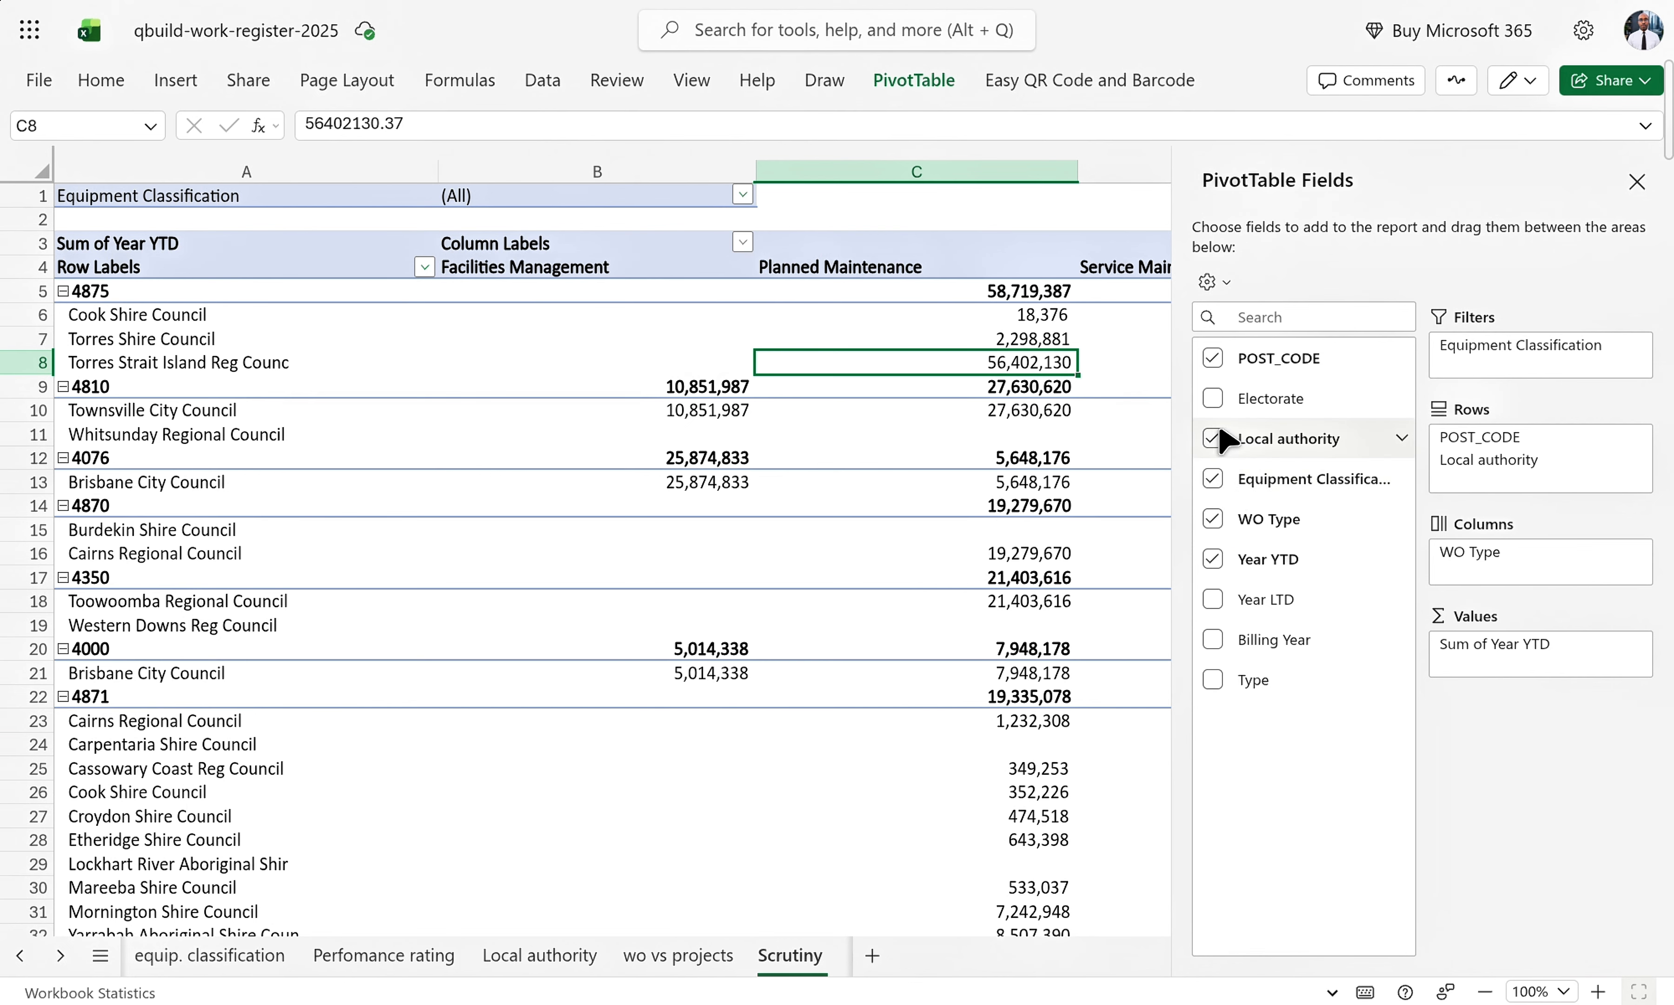
click(1212, 439)
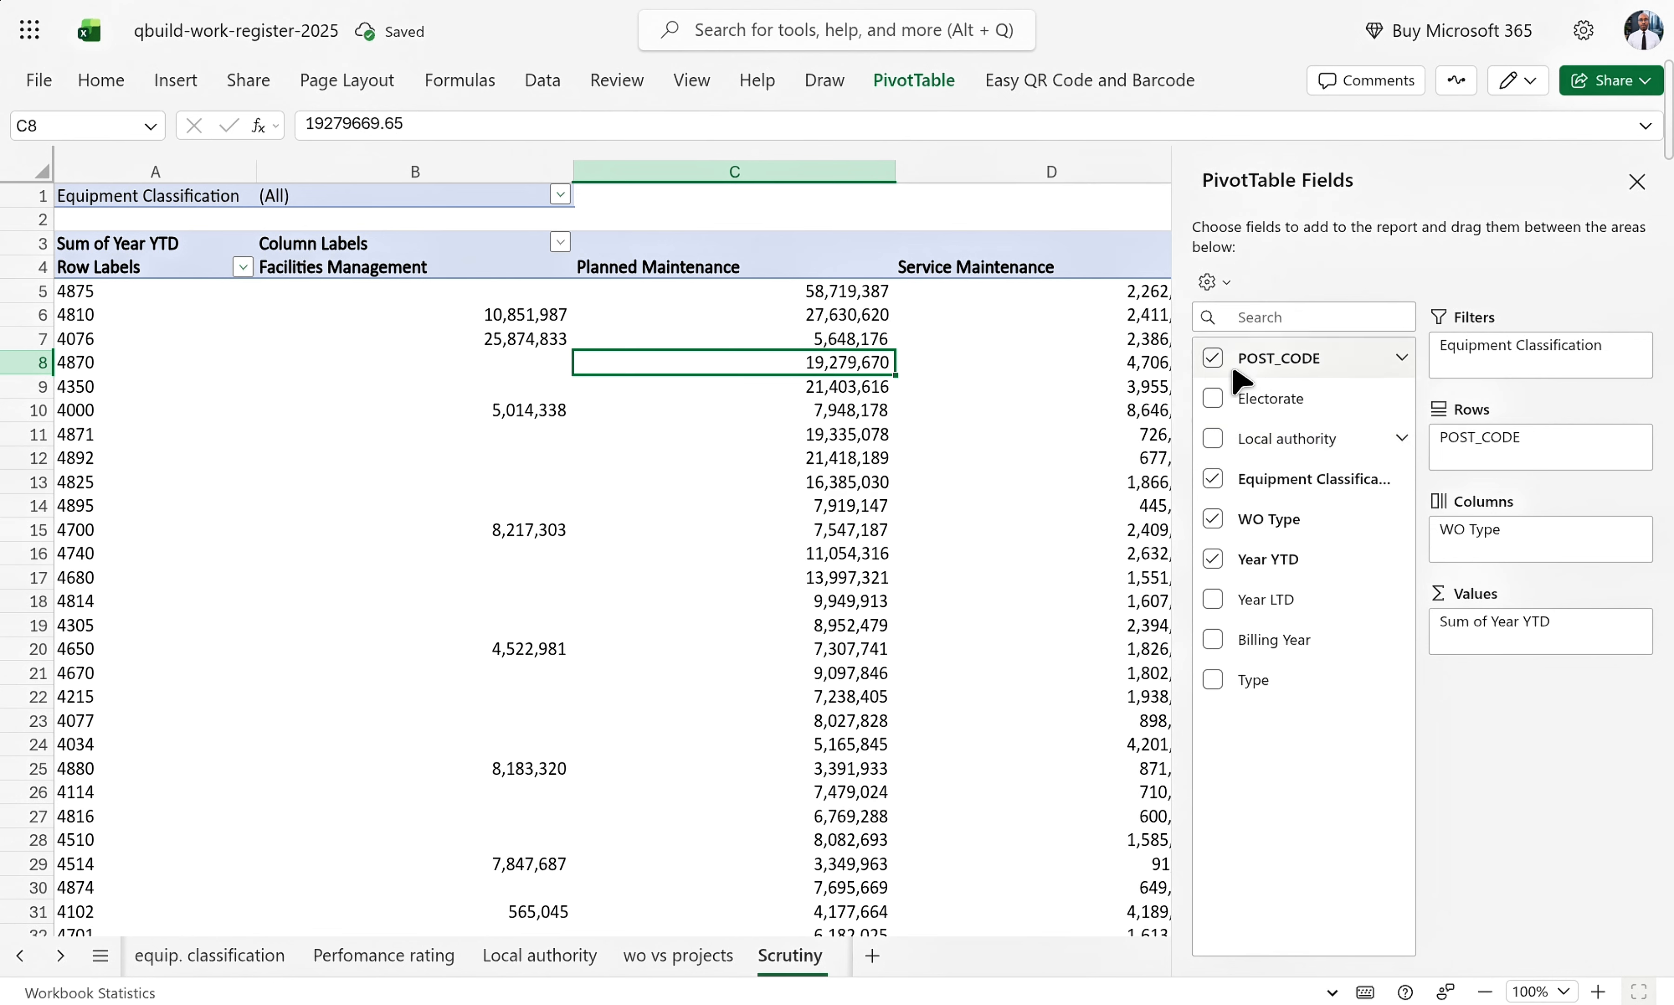
click(1214, 359)
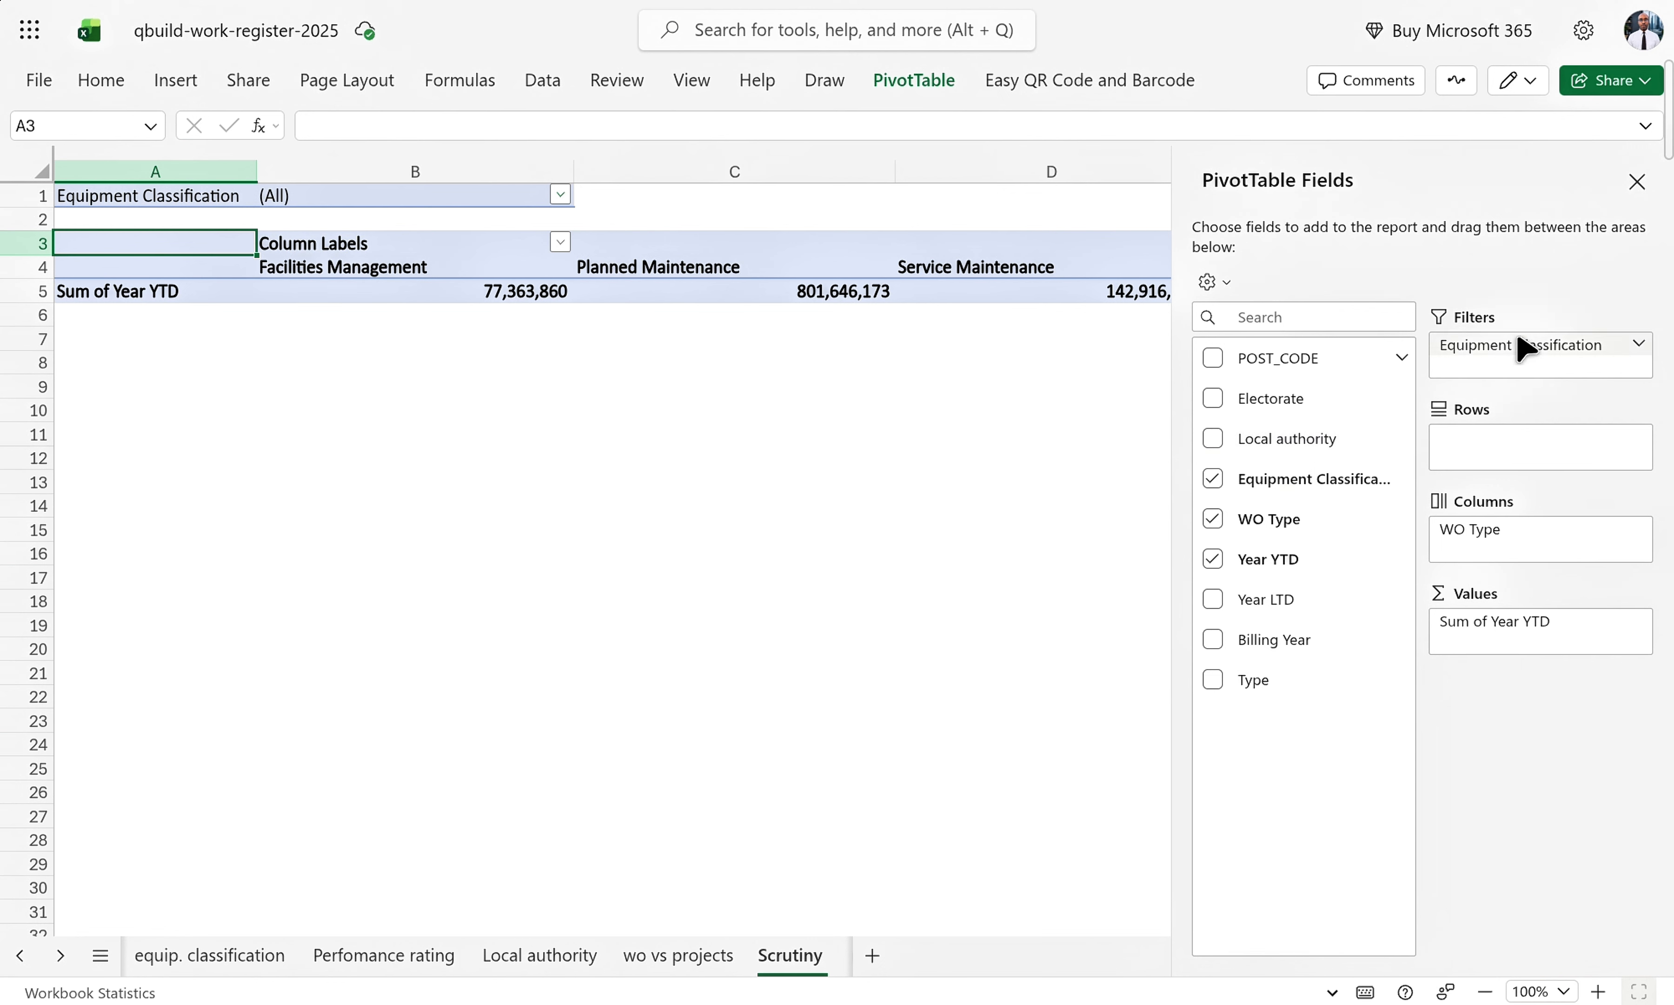
- Move Equipment Classification from the pivot's filters to its rows and close the field list
mouse_move(1533, 346)
mouse_down()
mouse_move(1530, 359)
mouse_move(1555, 350)
mouse_up()
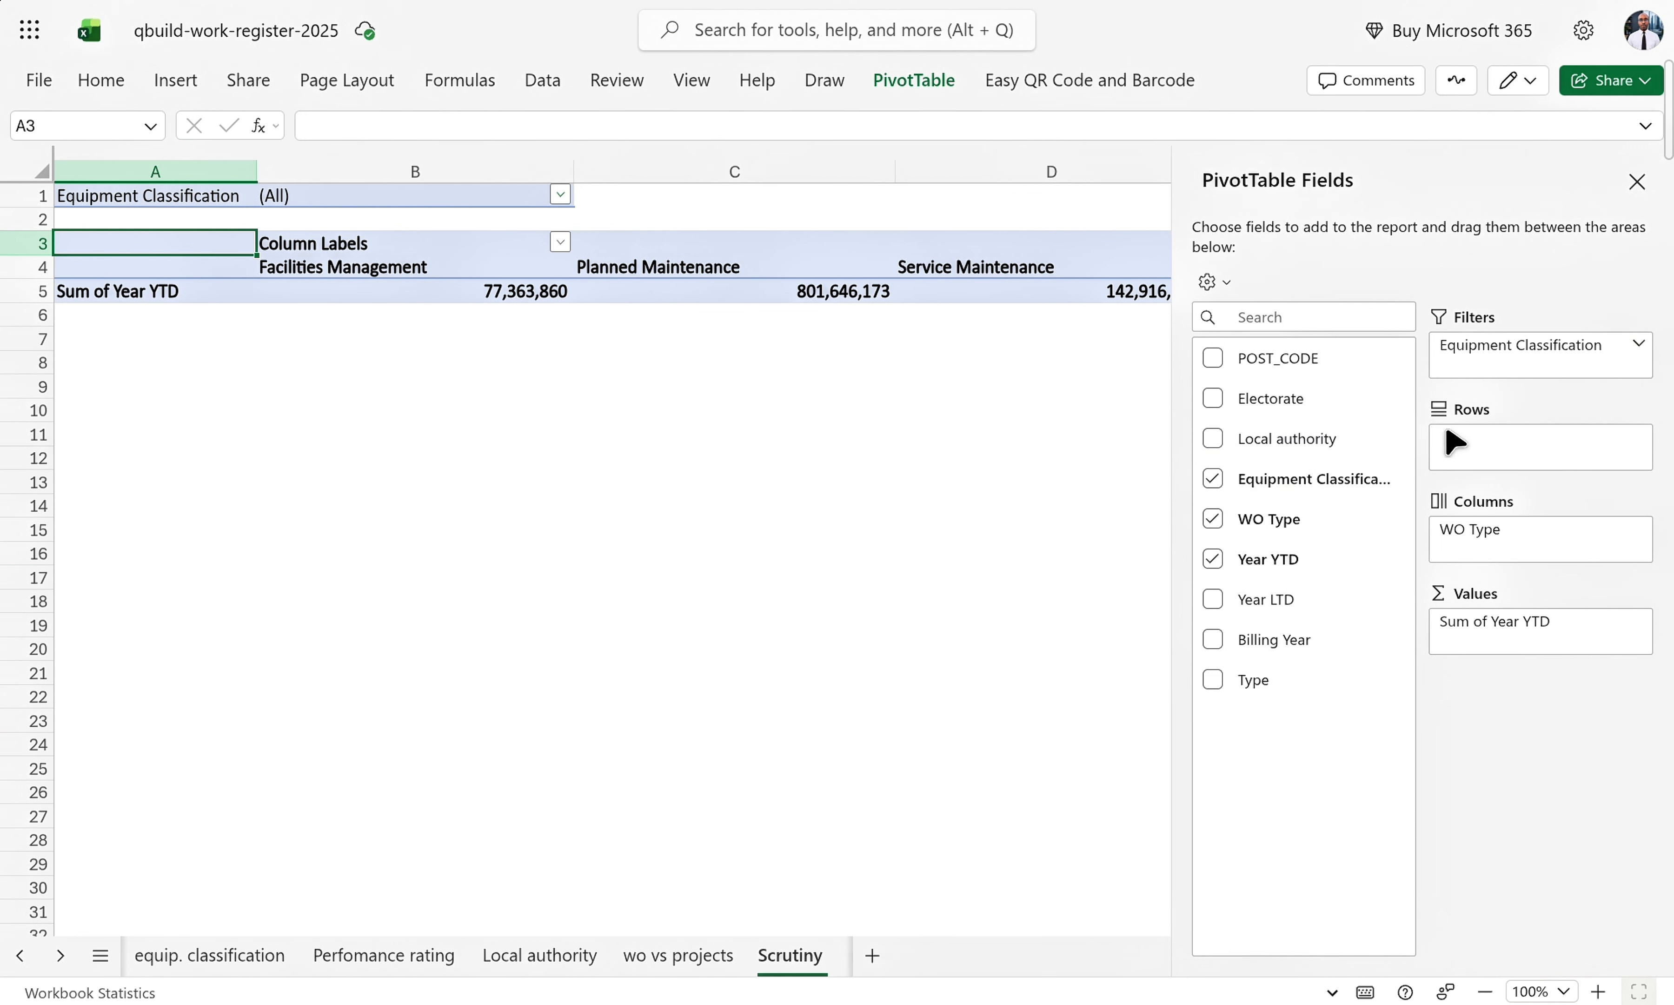
click(1214, 480)
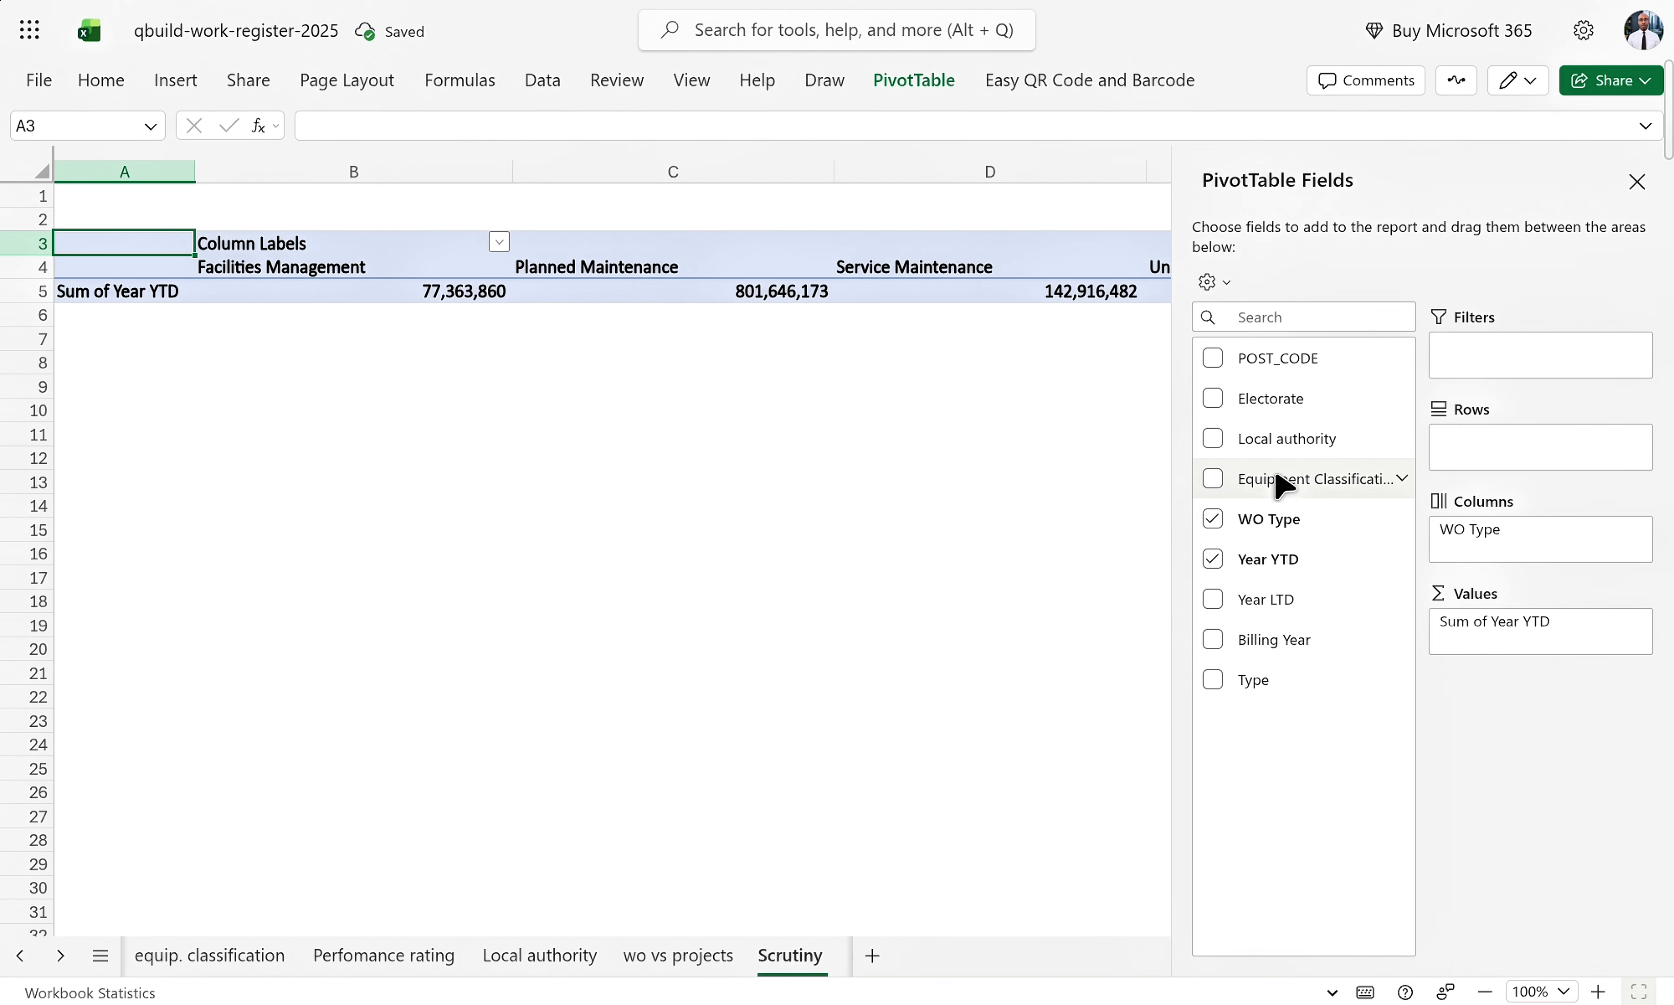
drag(1294, 484, 1561, 445)
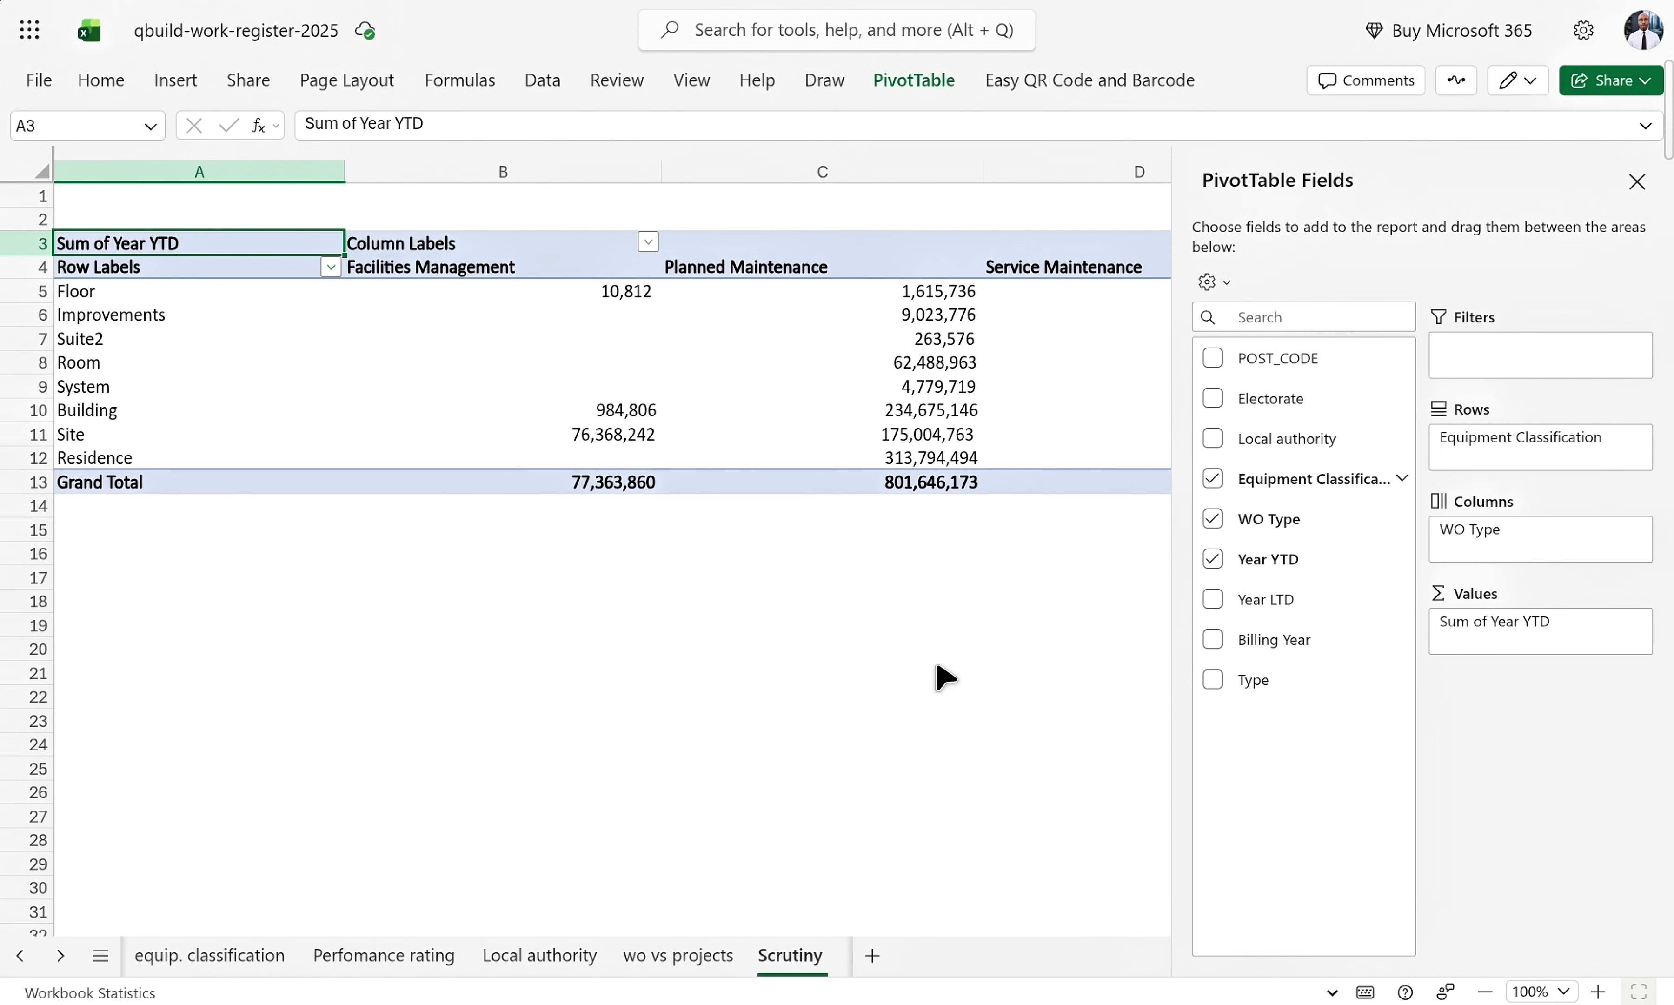
click(1637, 183)
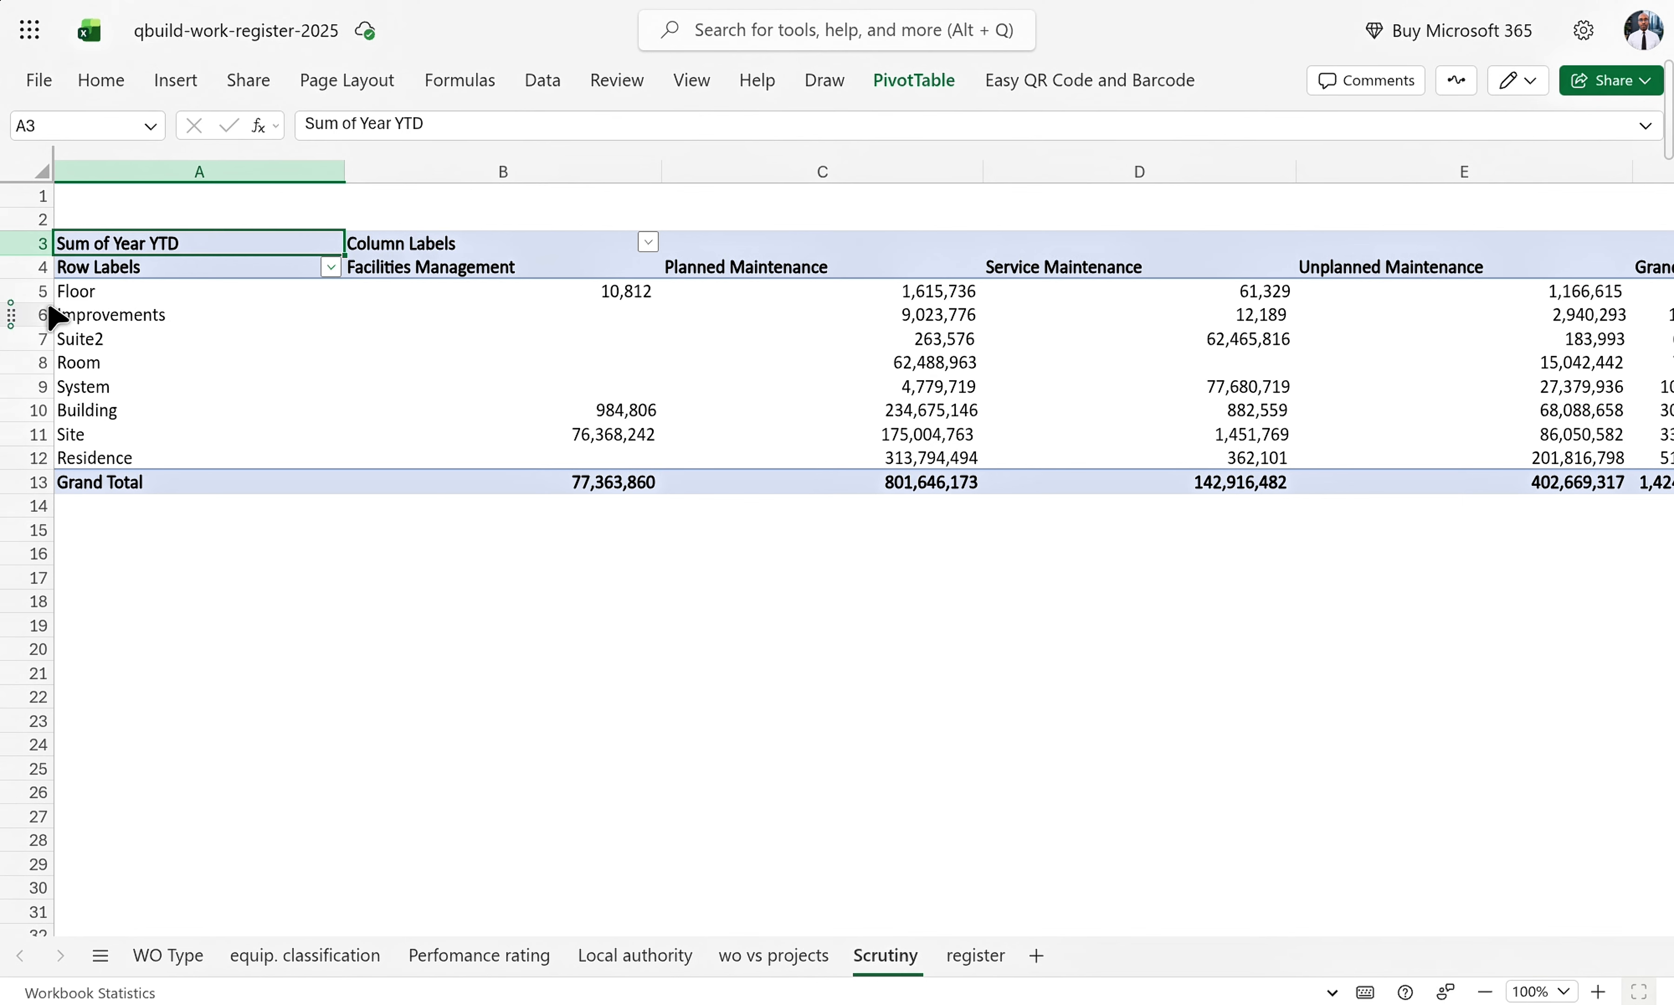
- Check the pivot's classification rows against the Equipment Classification column and its unique count formula on the register sheet, then return to Scrutiny
click(66, 299)
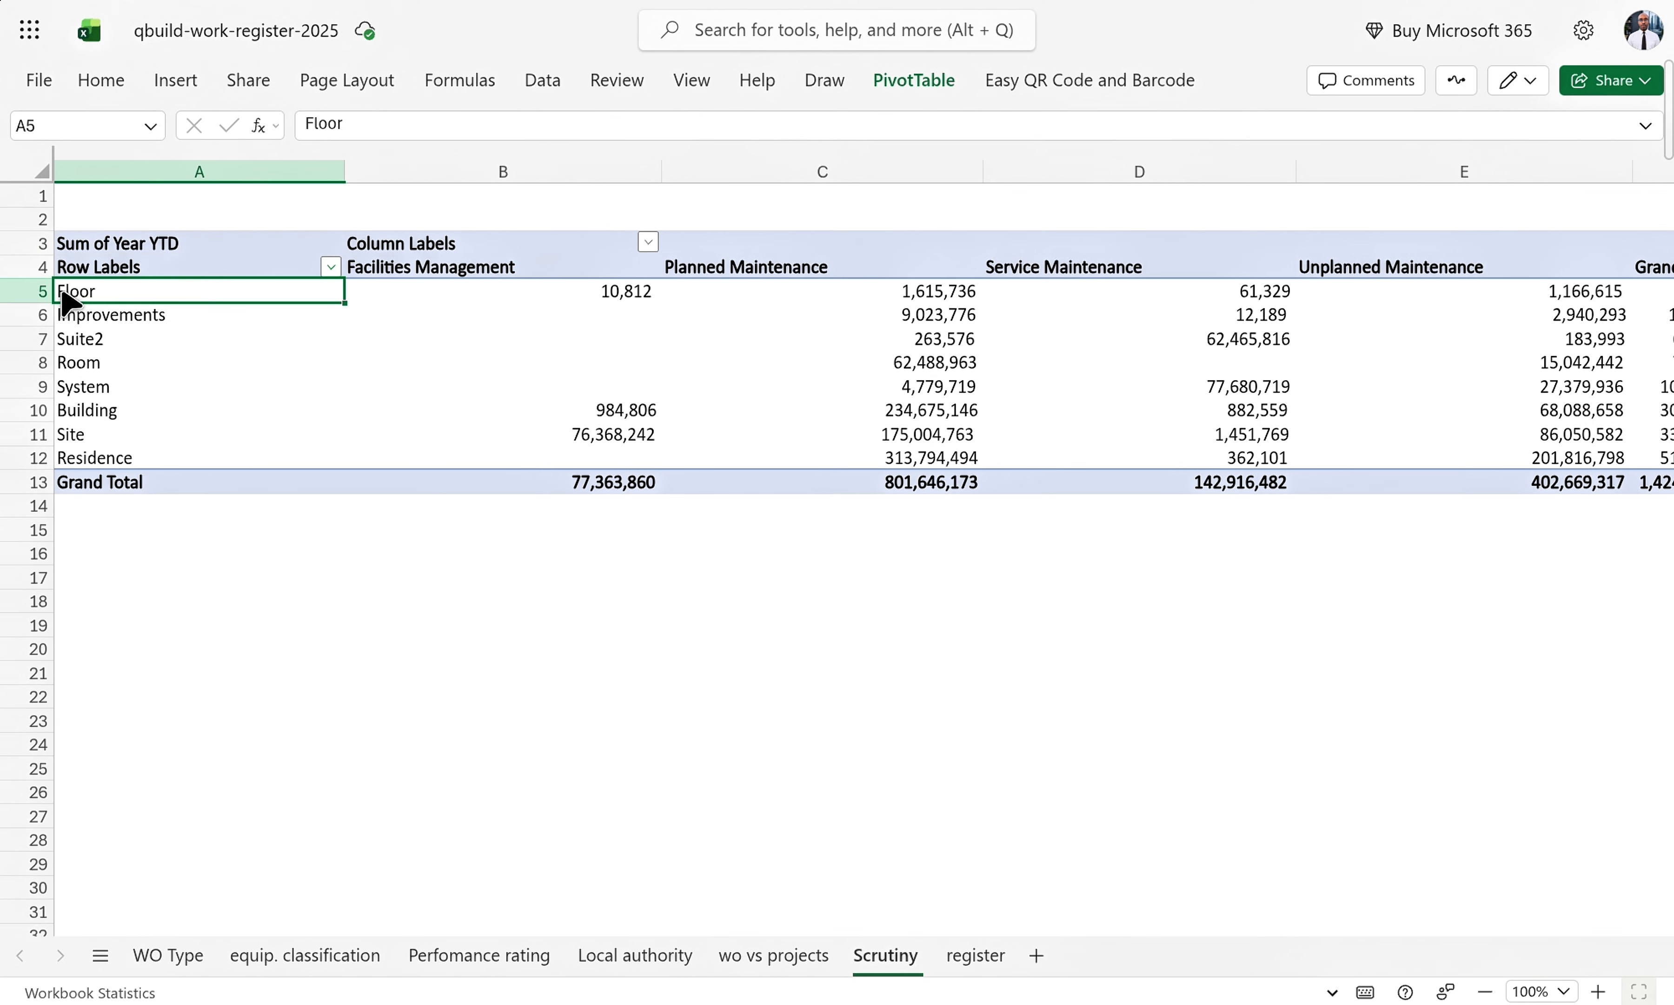
click(92, 464)
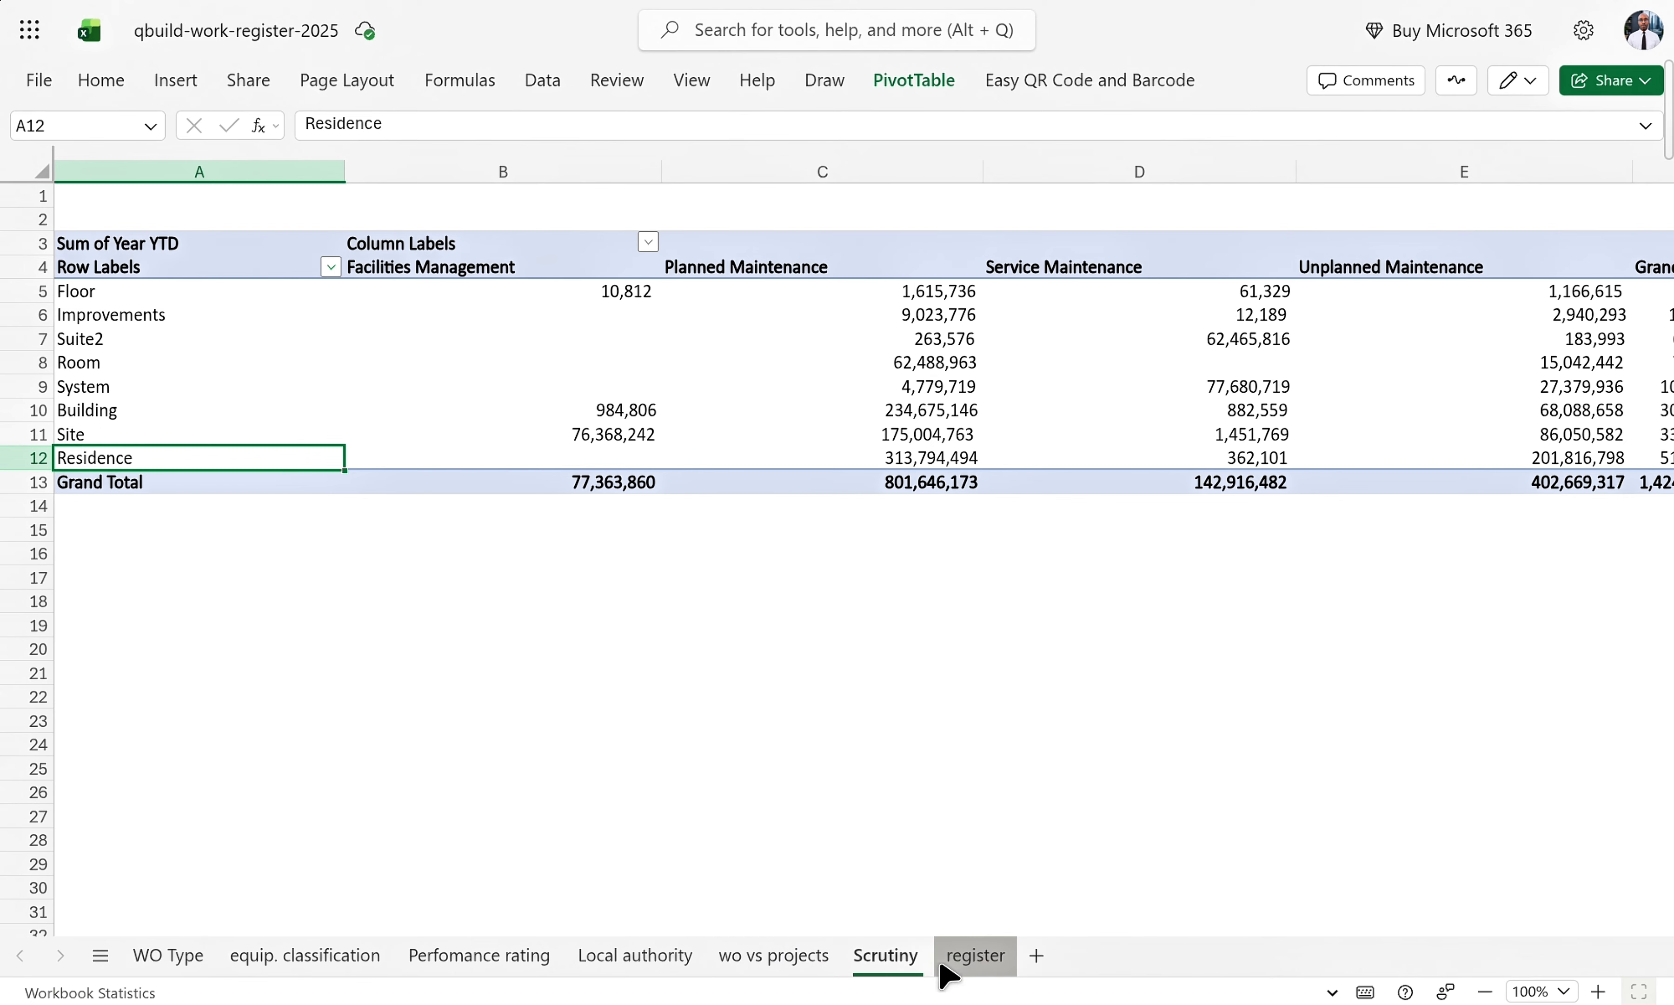
click(946, 969)
click(270, 208)
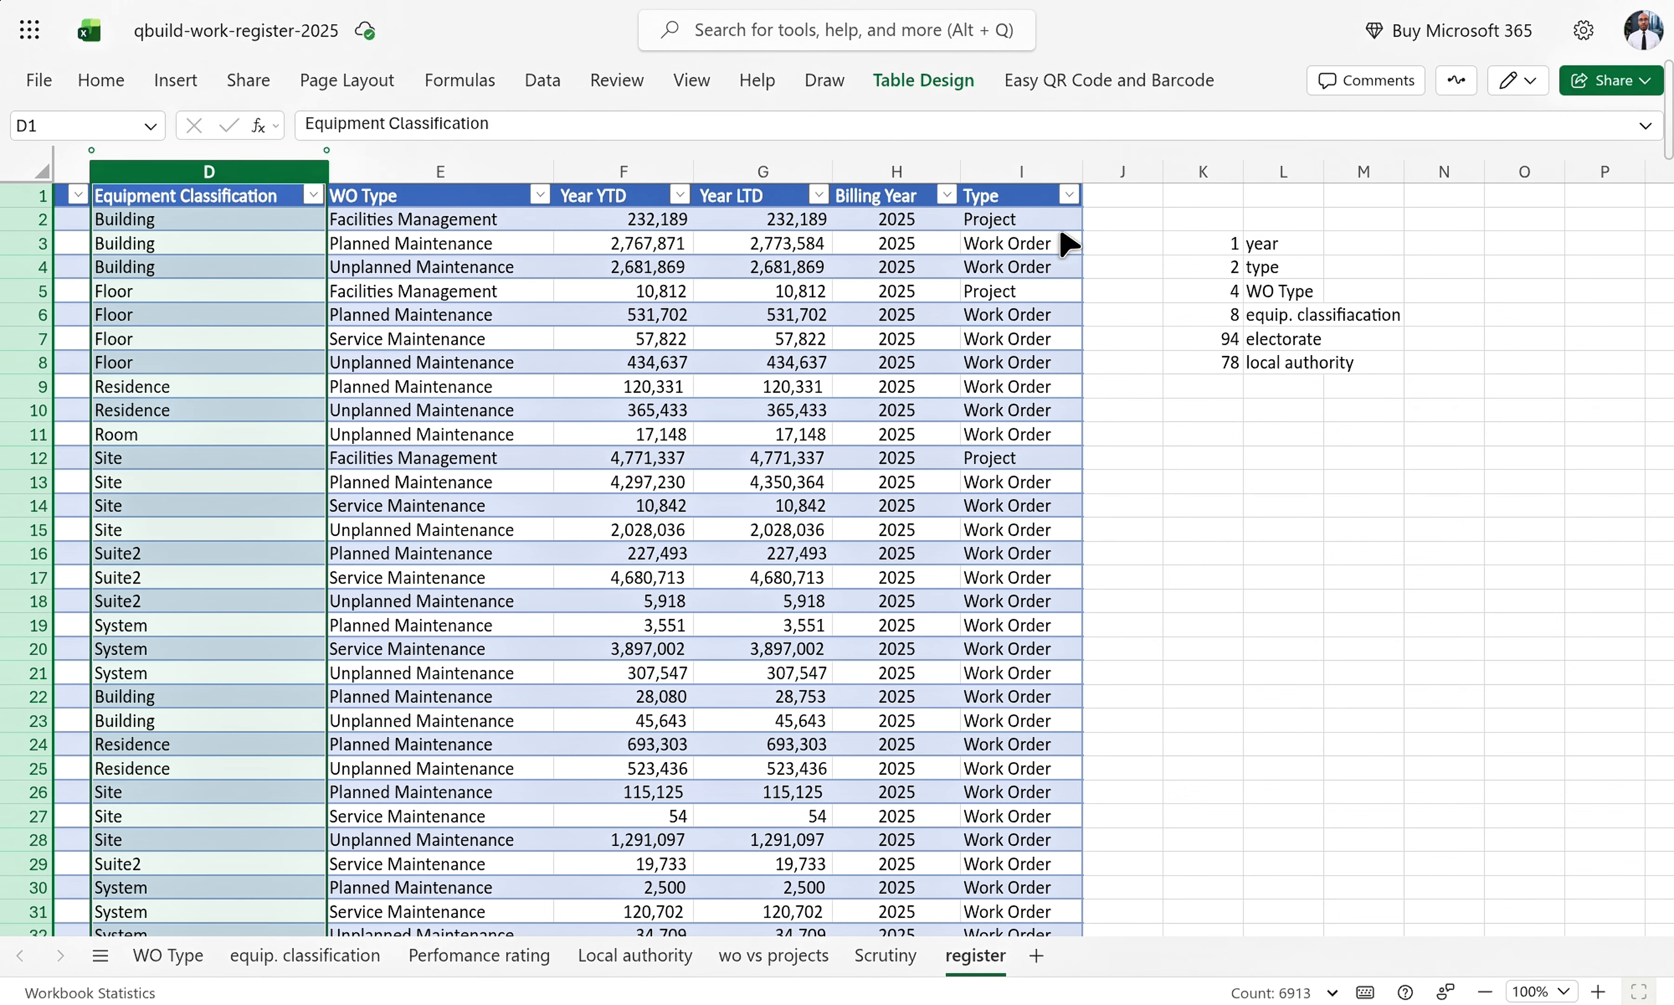
click(1230, 324)
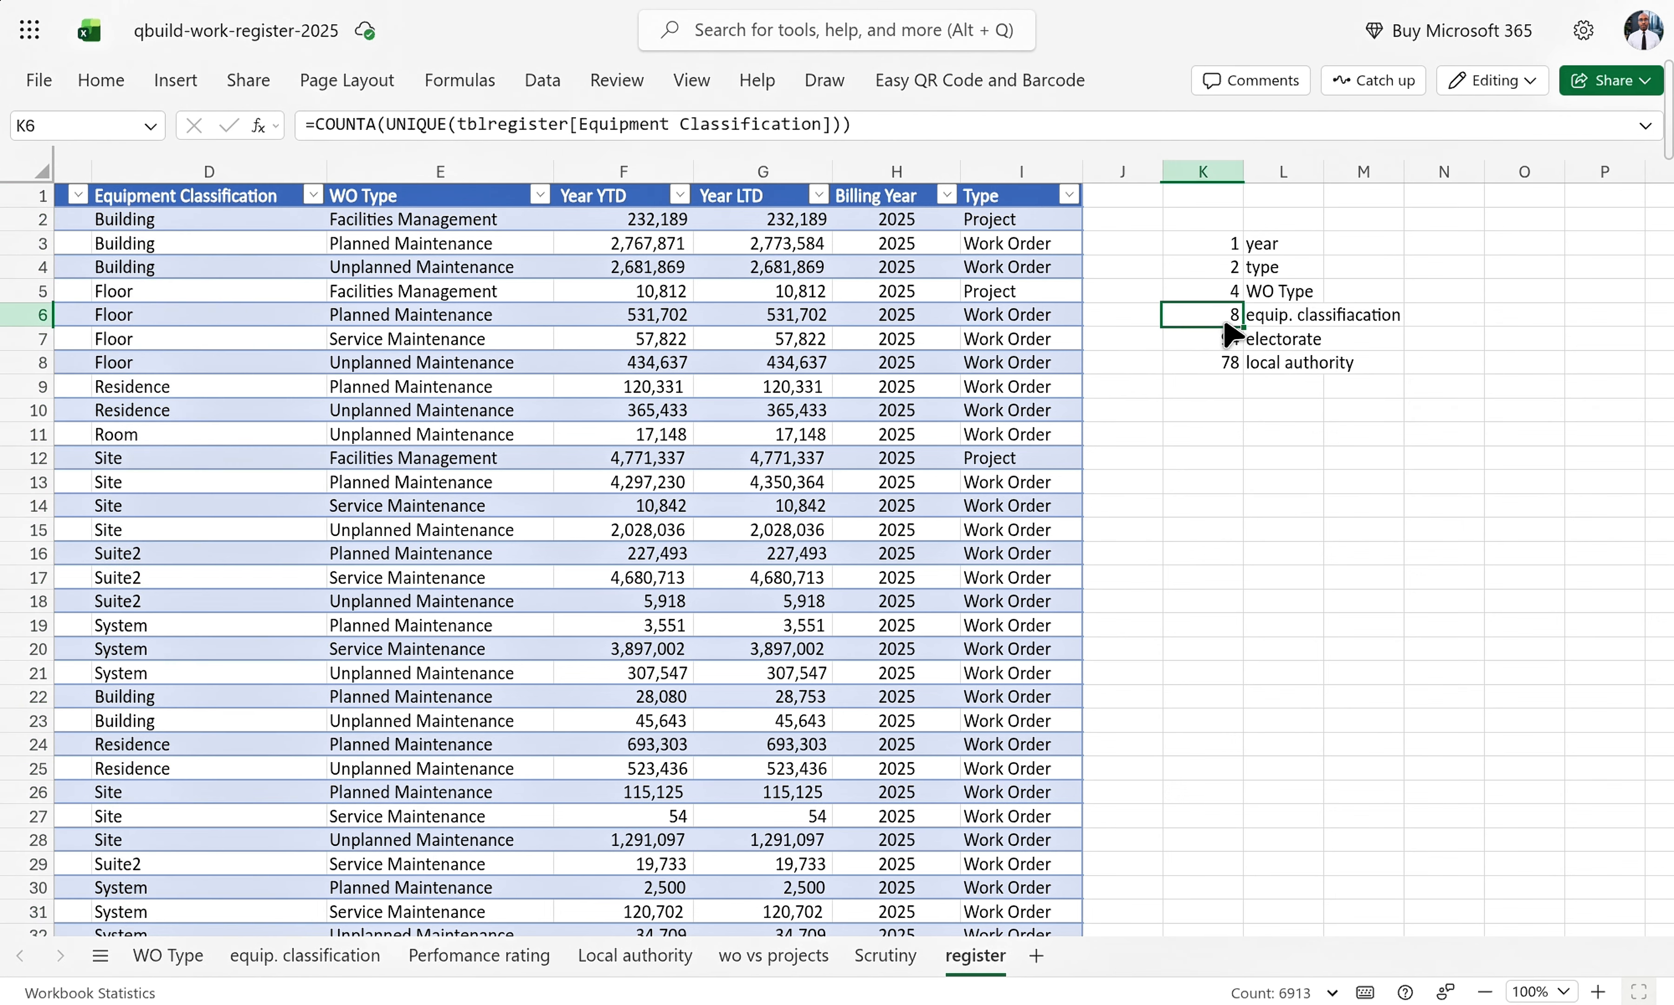
click(887, 958)
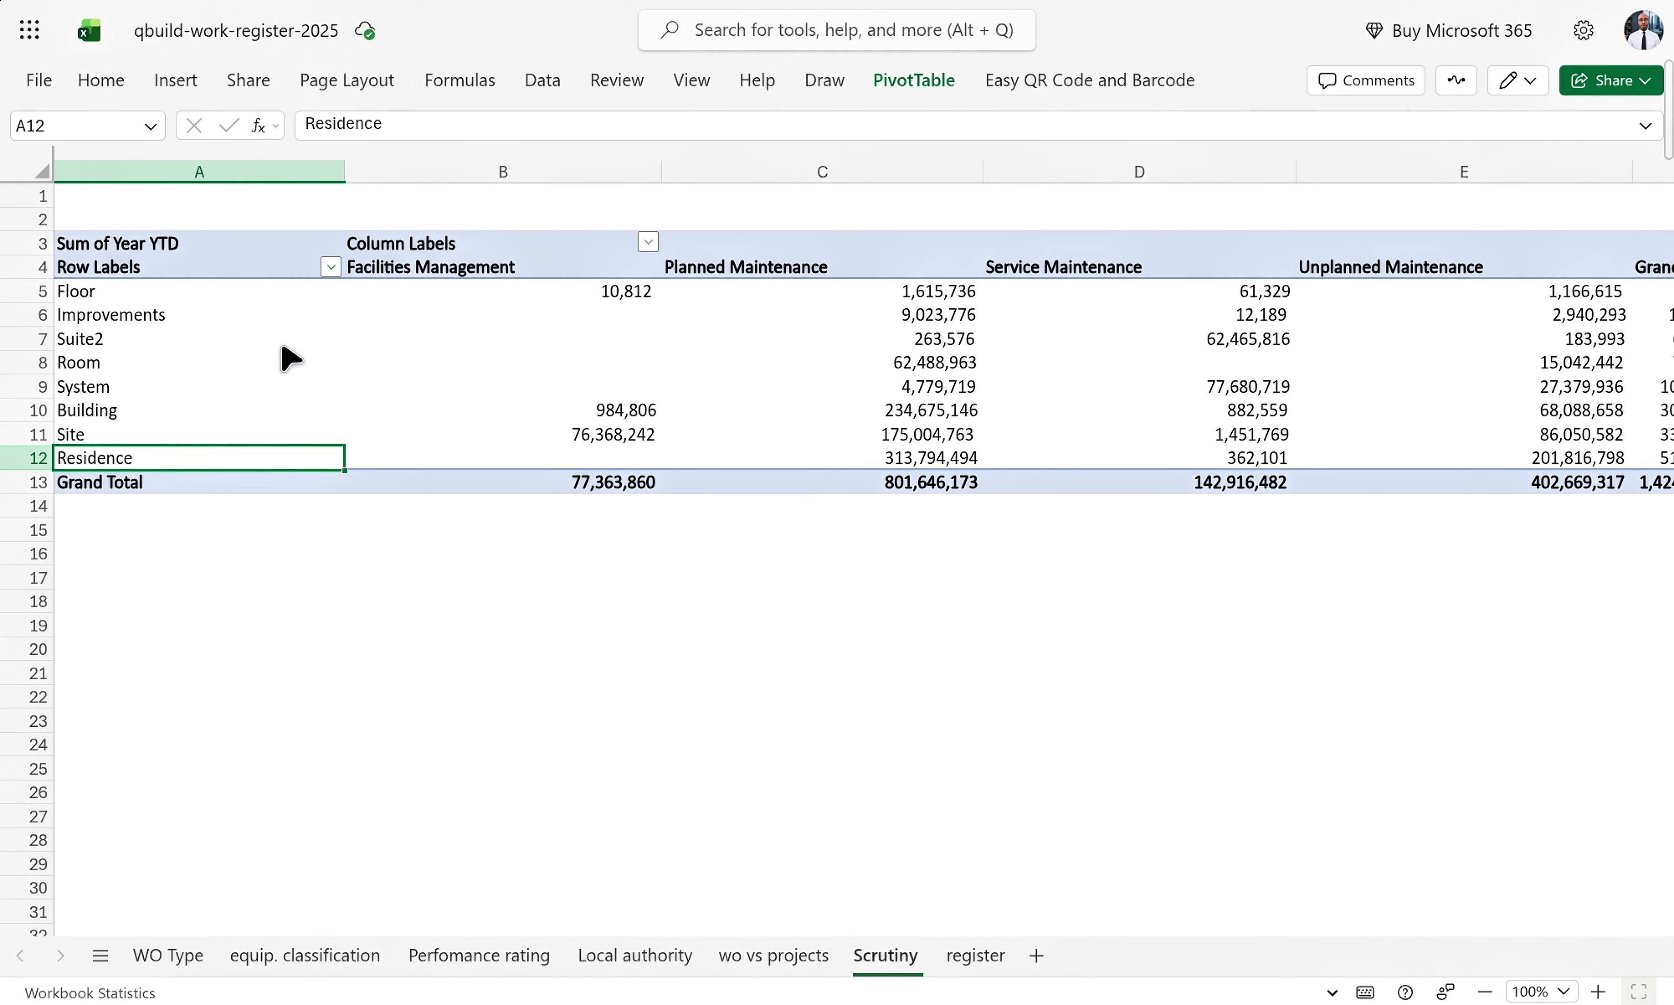
- Go through the Scrutiny pivot's classification row labels one by one, from Floor down to Residence
click(85, 294)
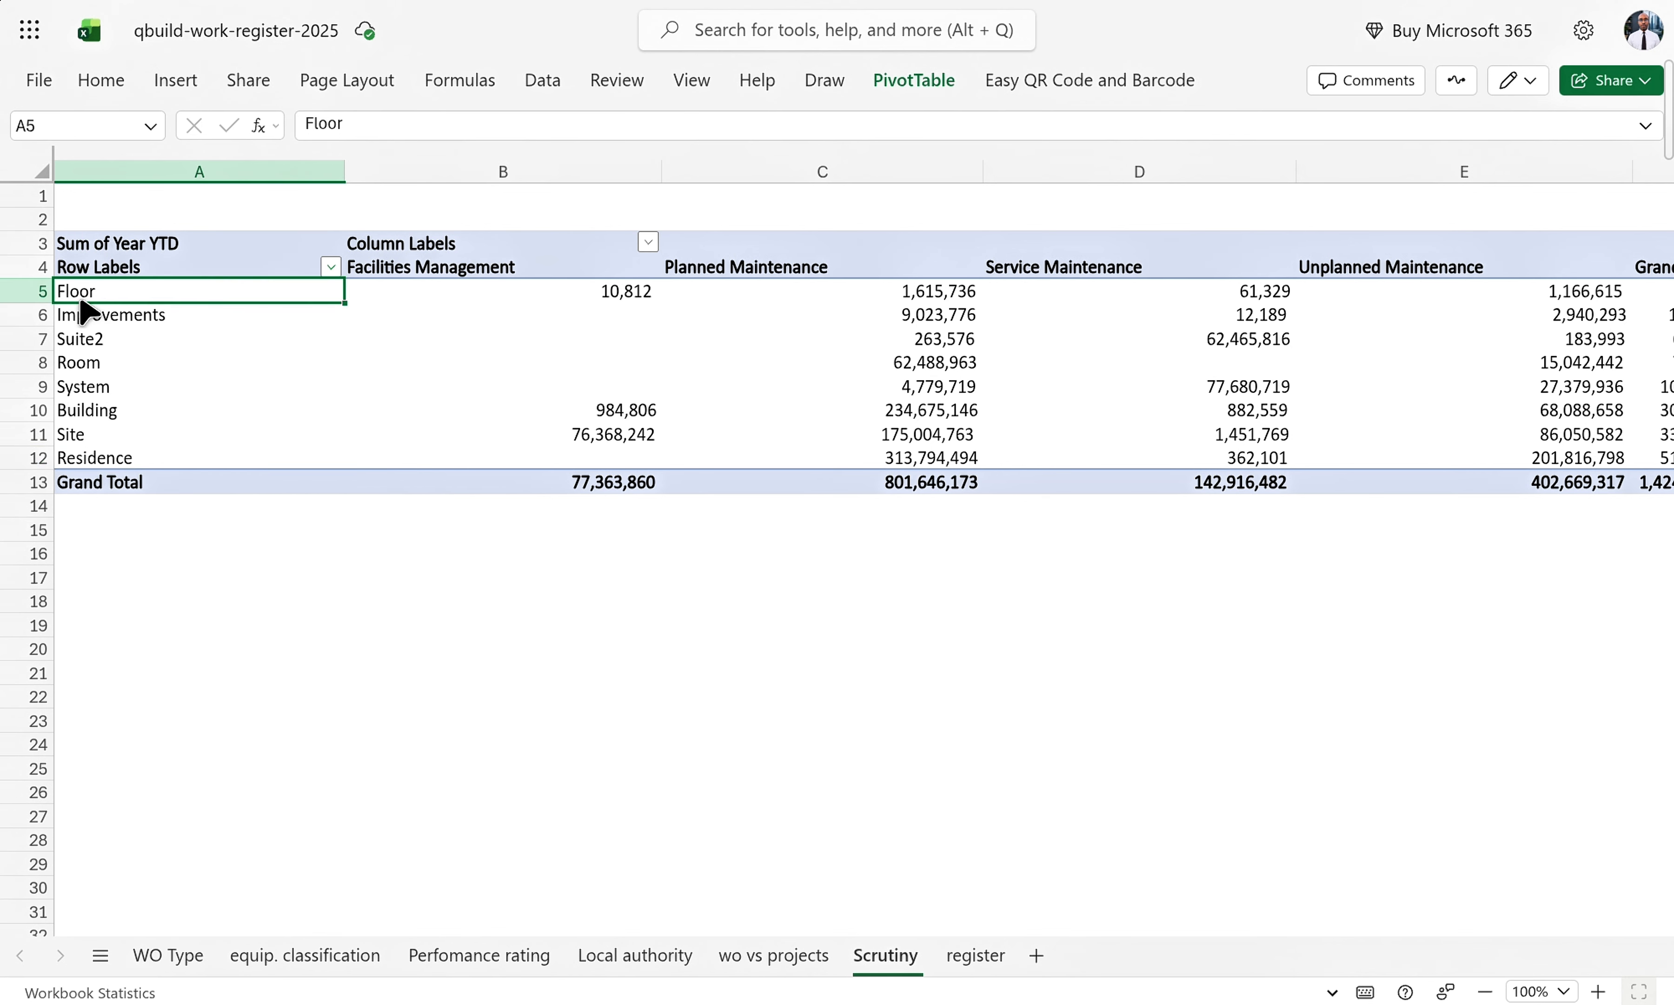
click(85, 316)
click(101, 341)
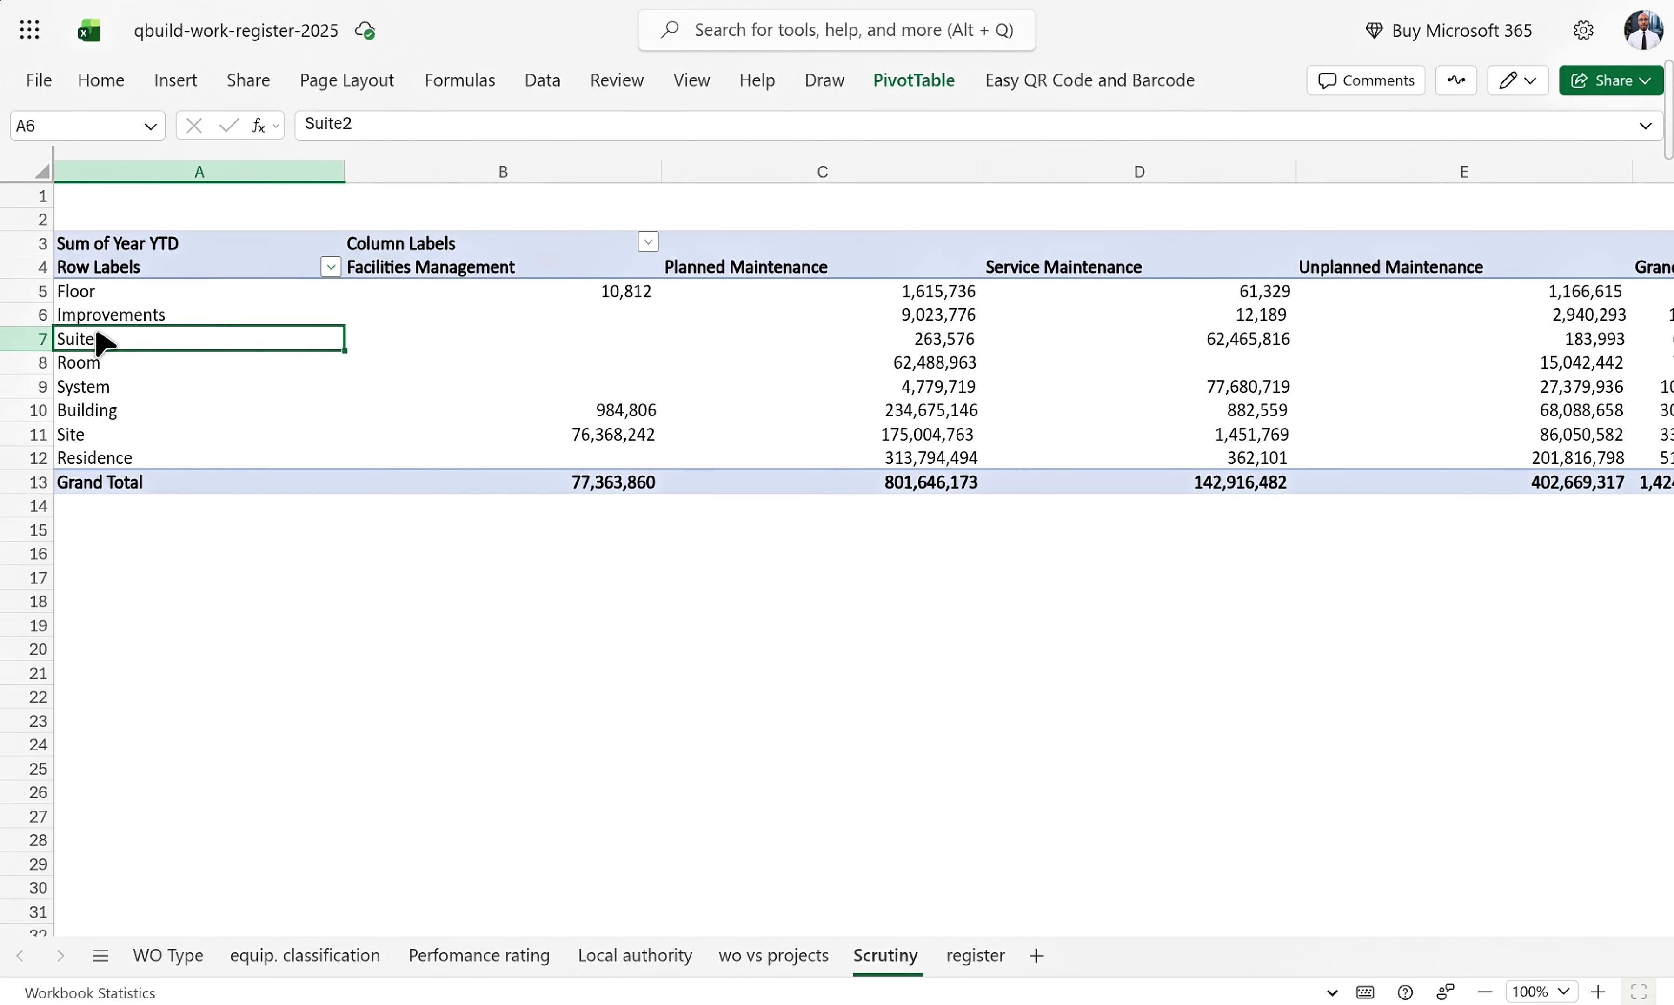
click(99, 365)
click(106, 389)
click(123, 414)
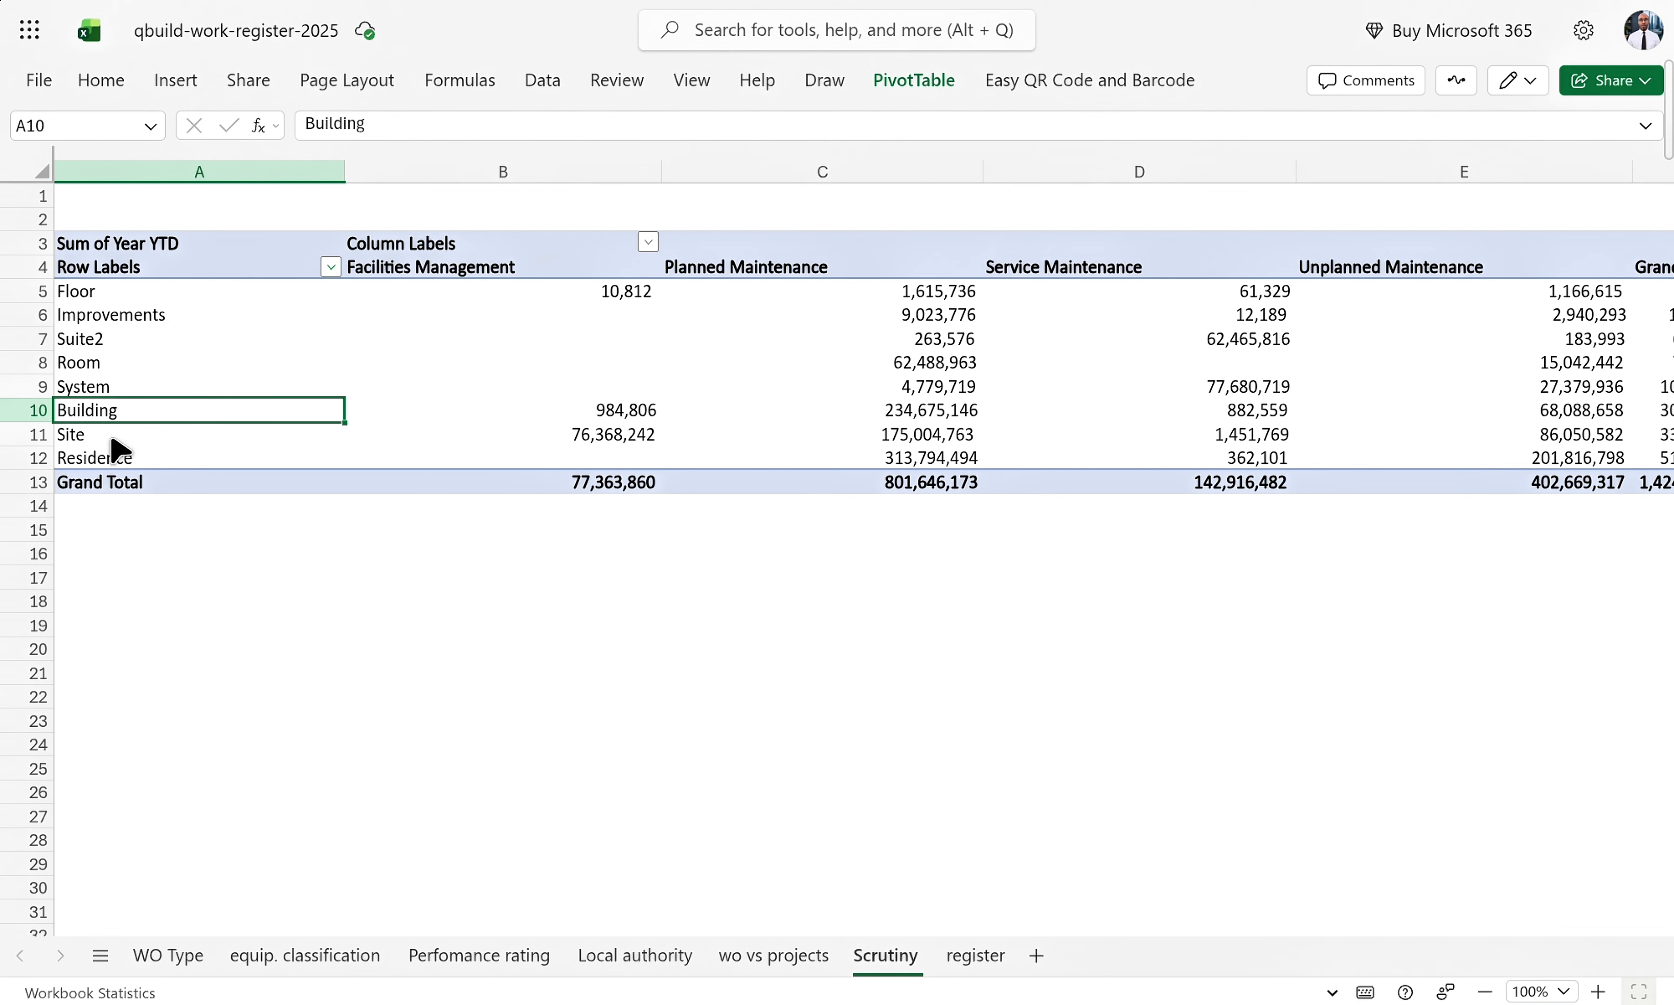
click(117, 438)
click(155, 456)
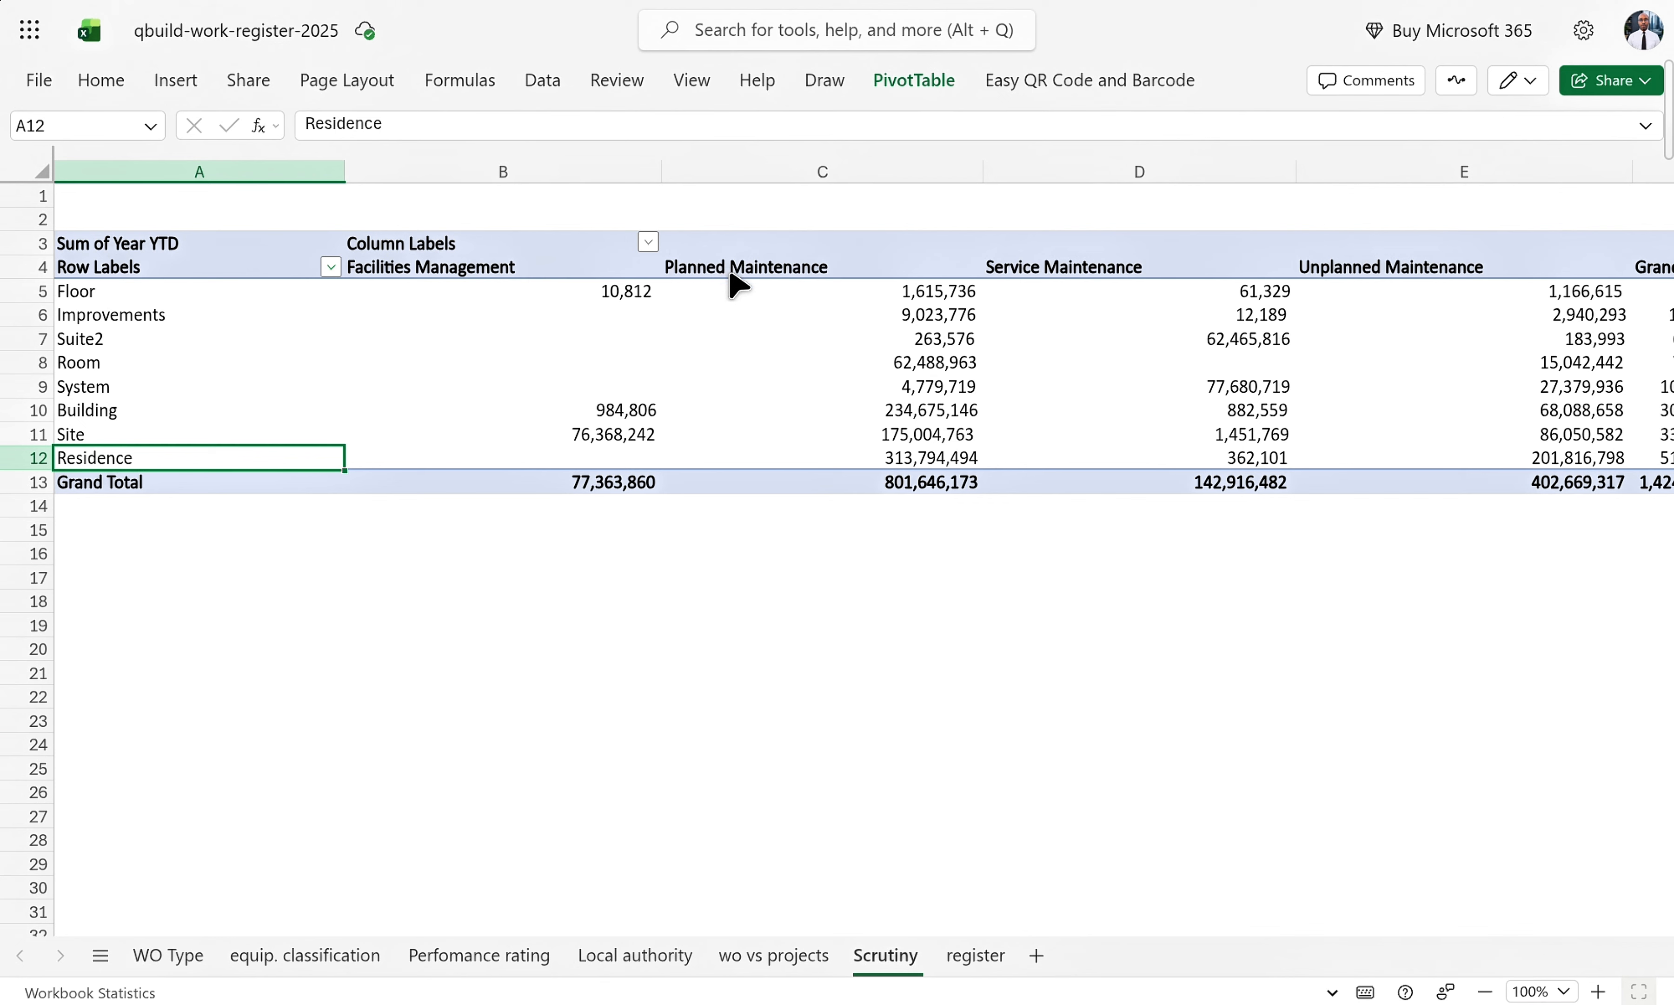
- Examine the pivot's maintenance type and Grand Total columns, including the Unplanned Maintenance amounts for Floor and Room
click(750, 276)
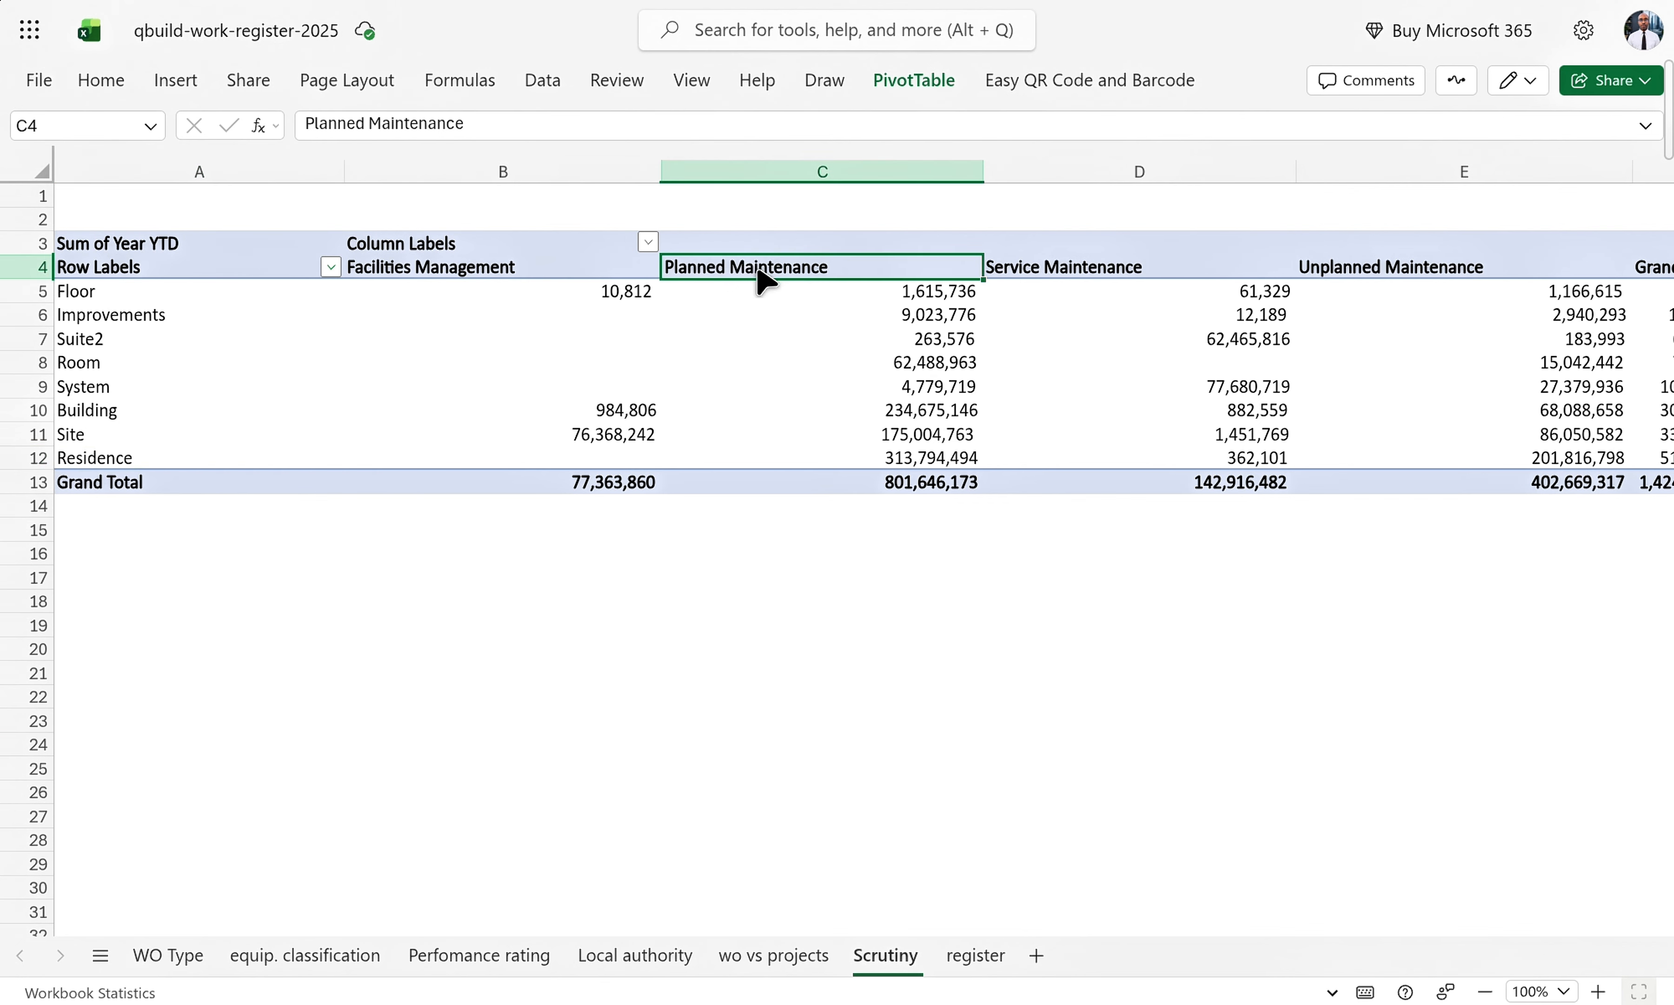
click(1019, 272)
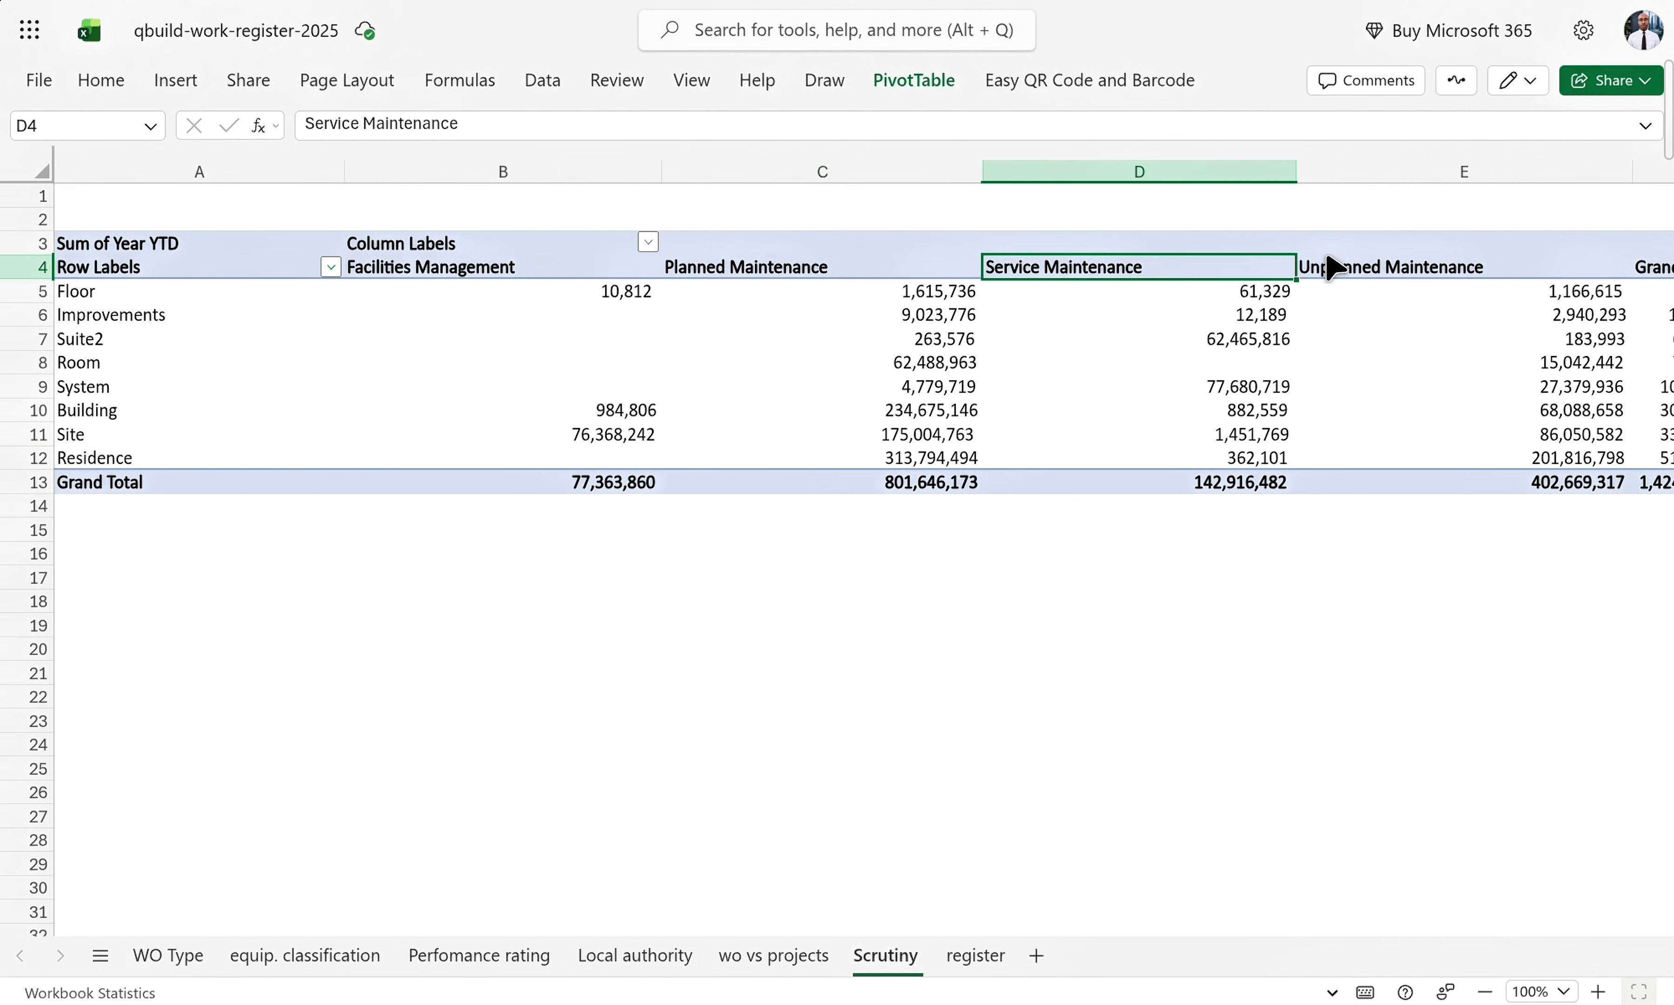
click(1365, 272)
scroll(1465, 414, right, 5)
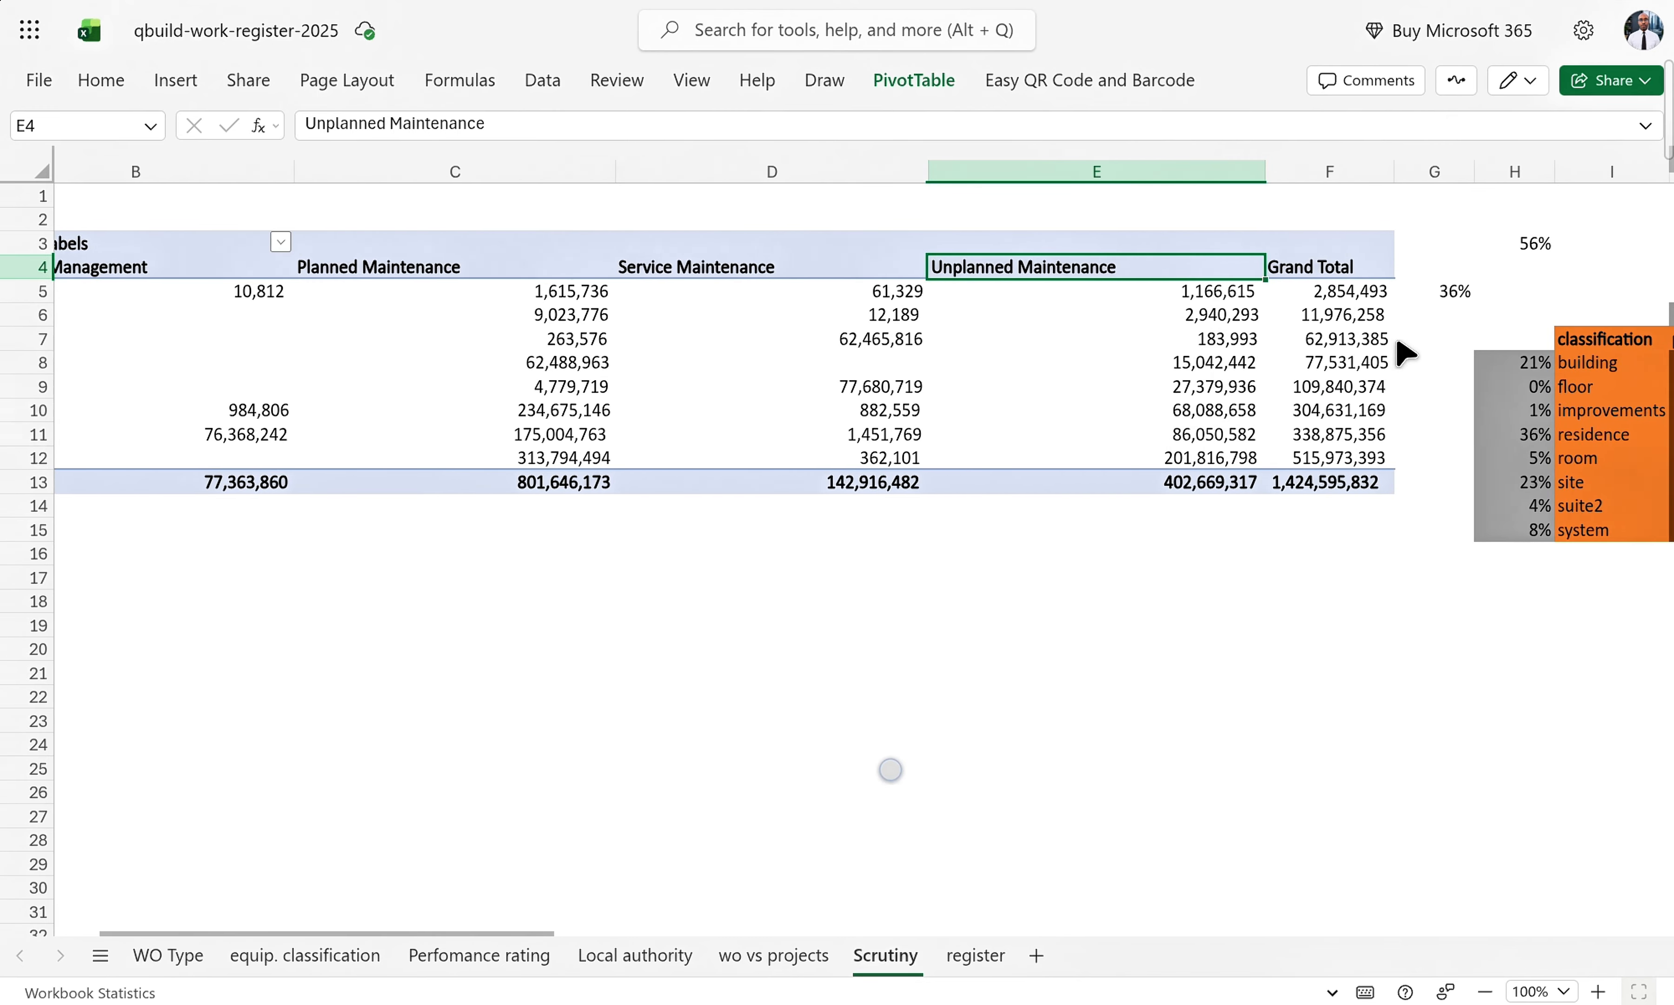
click(1306, 273)
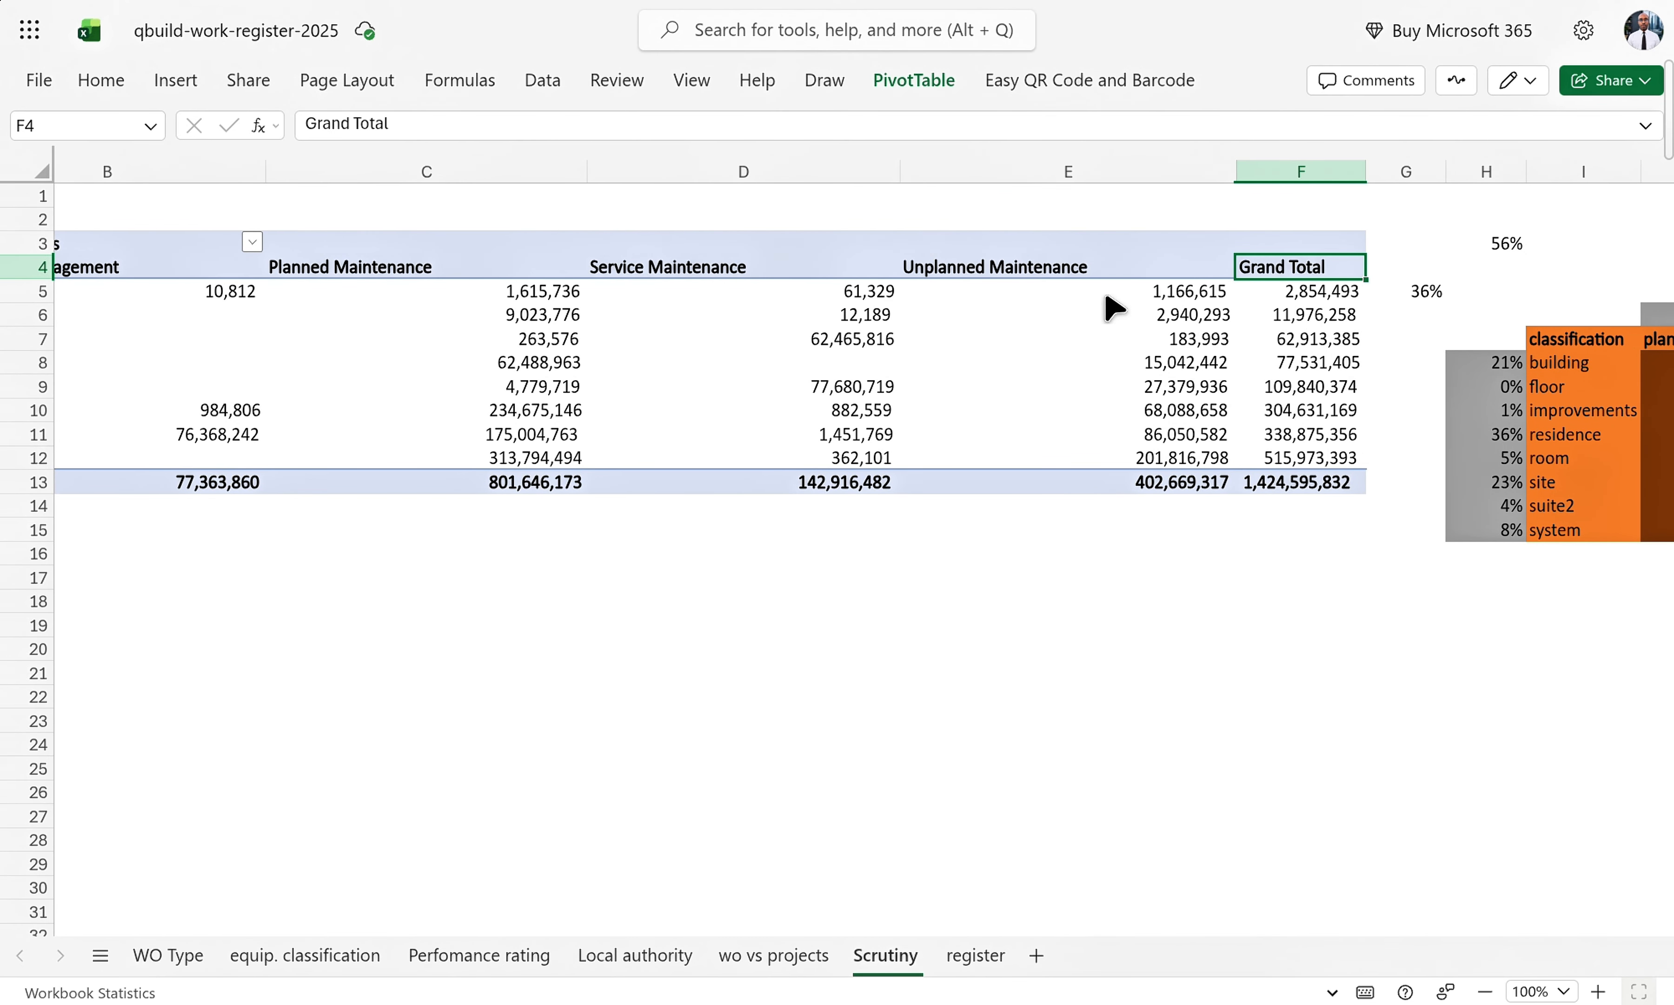
click(1067, 276)
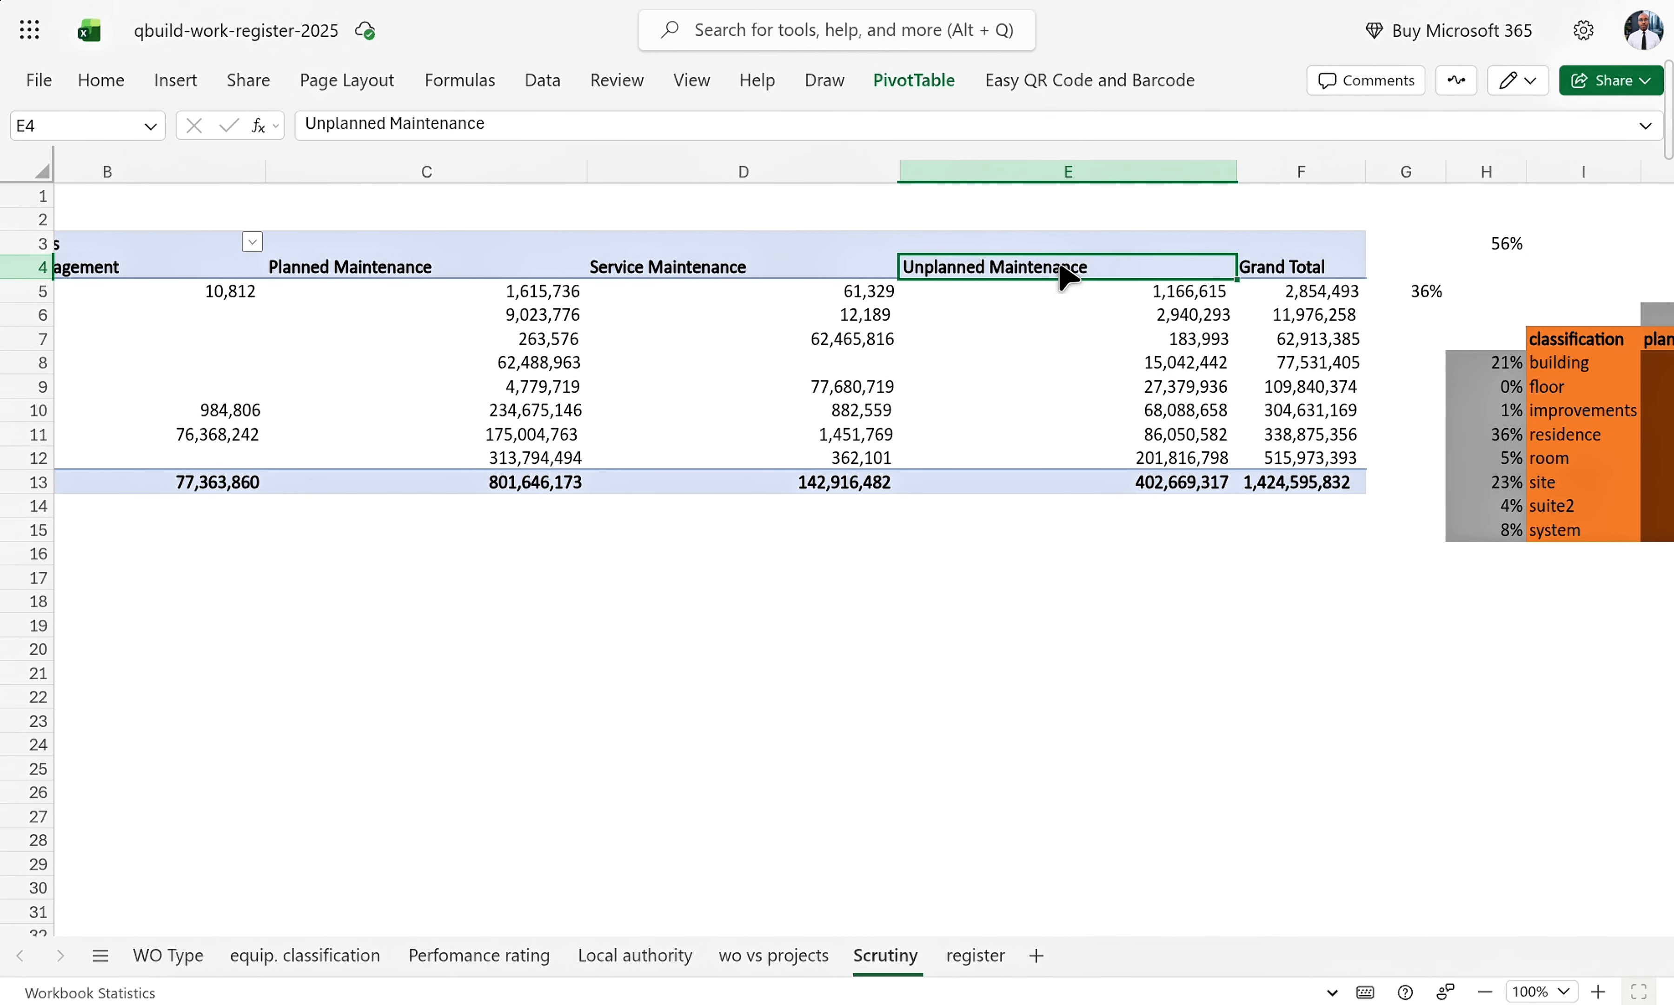
click(1183, 295)
click(1188, 365)
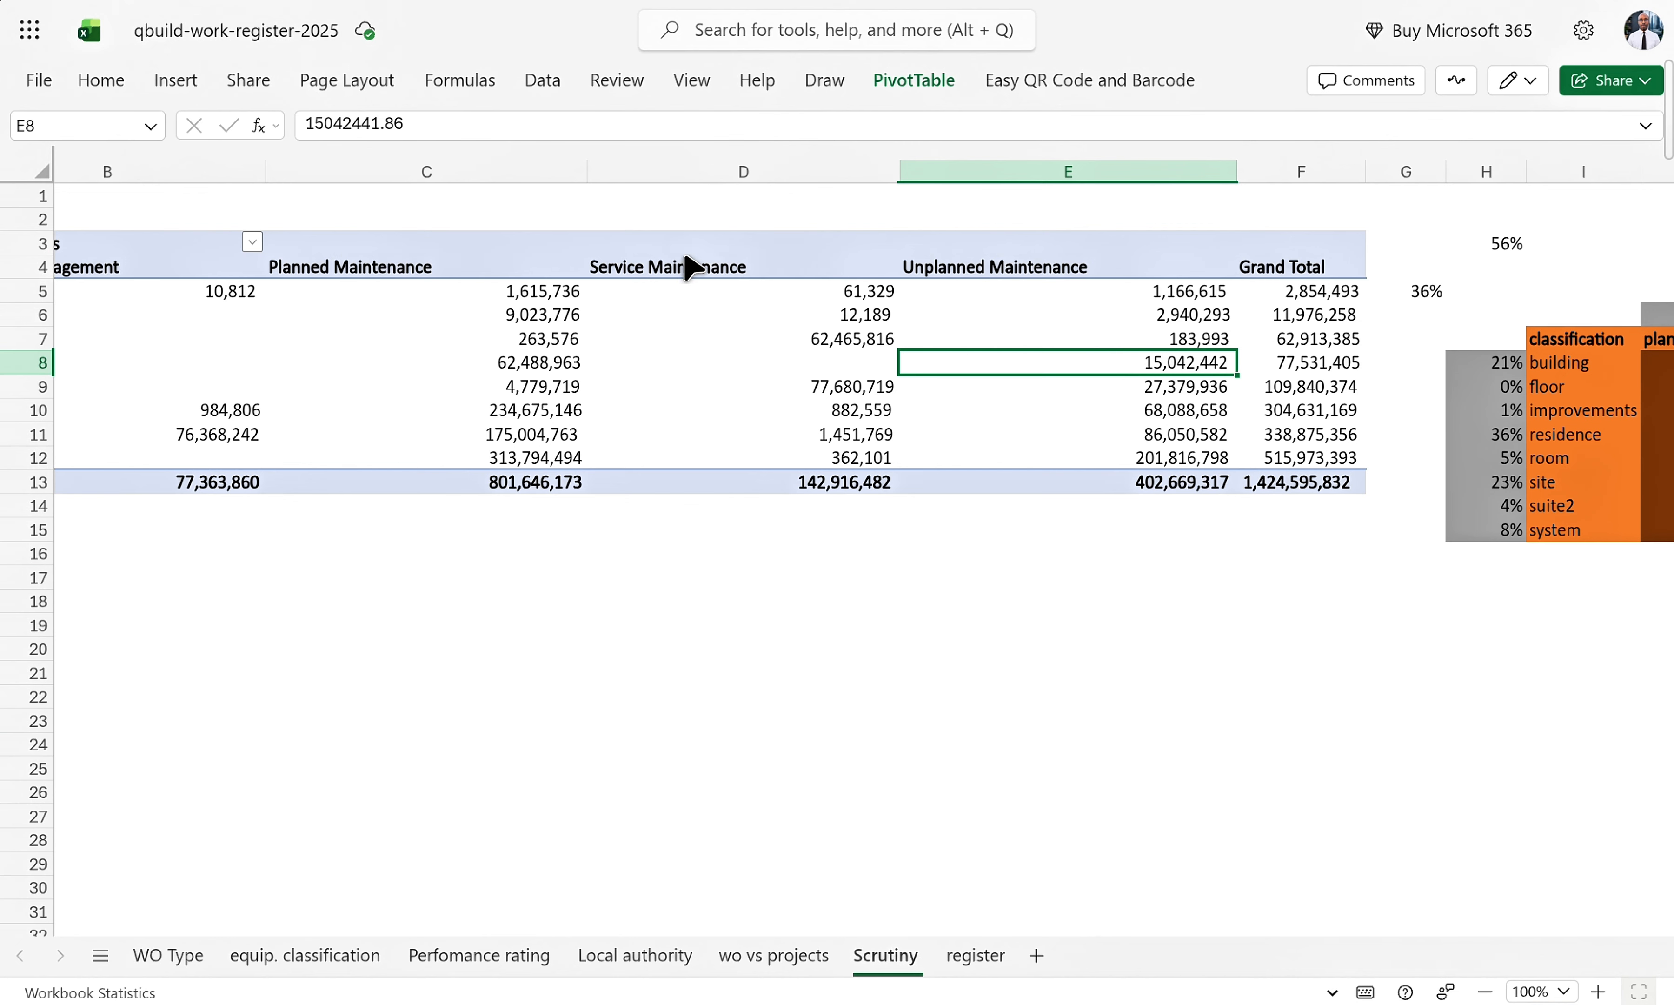
- Review the pivot's Service and Planned Maintenance headers, then compare Residence's Planned Maintenance amount with its Grand Total
click(686, 270)
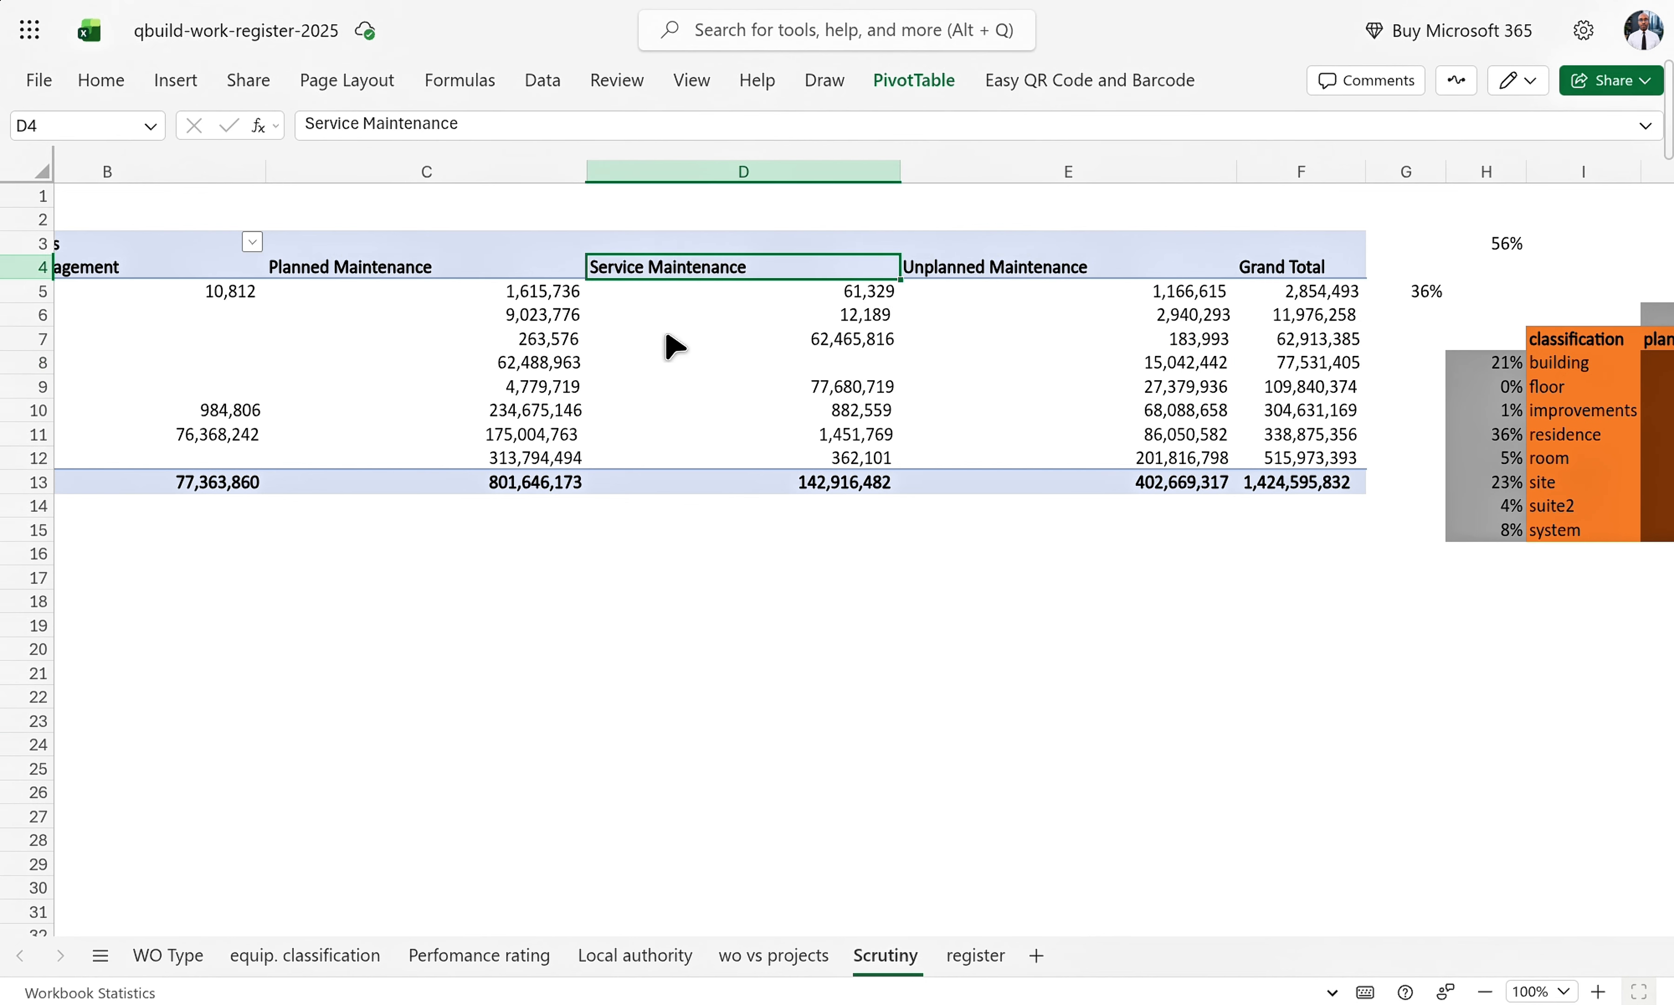
click(374, 277)
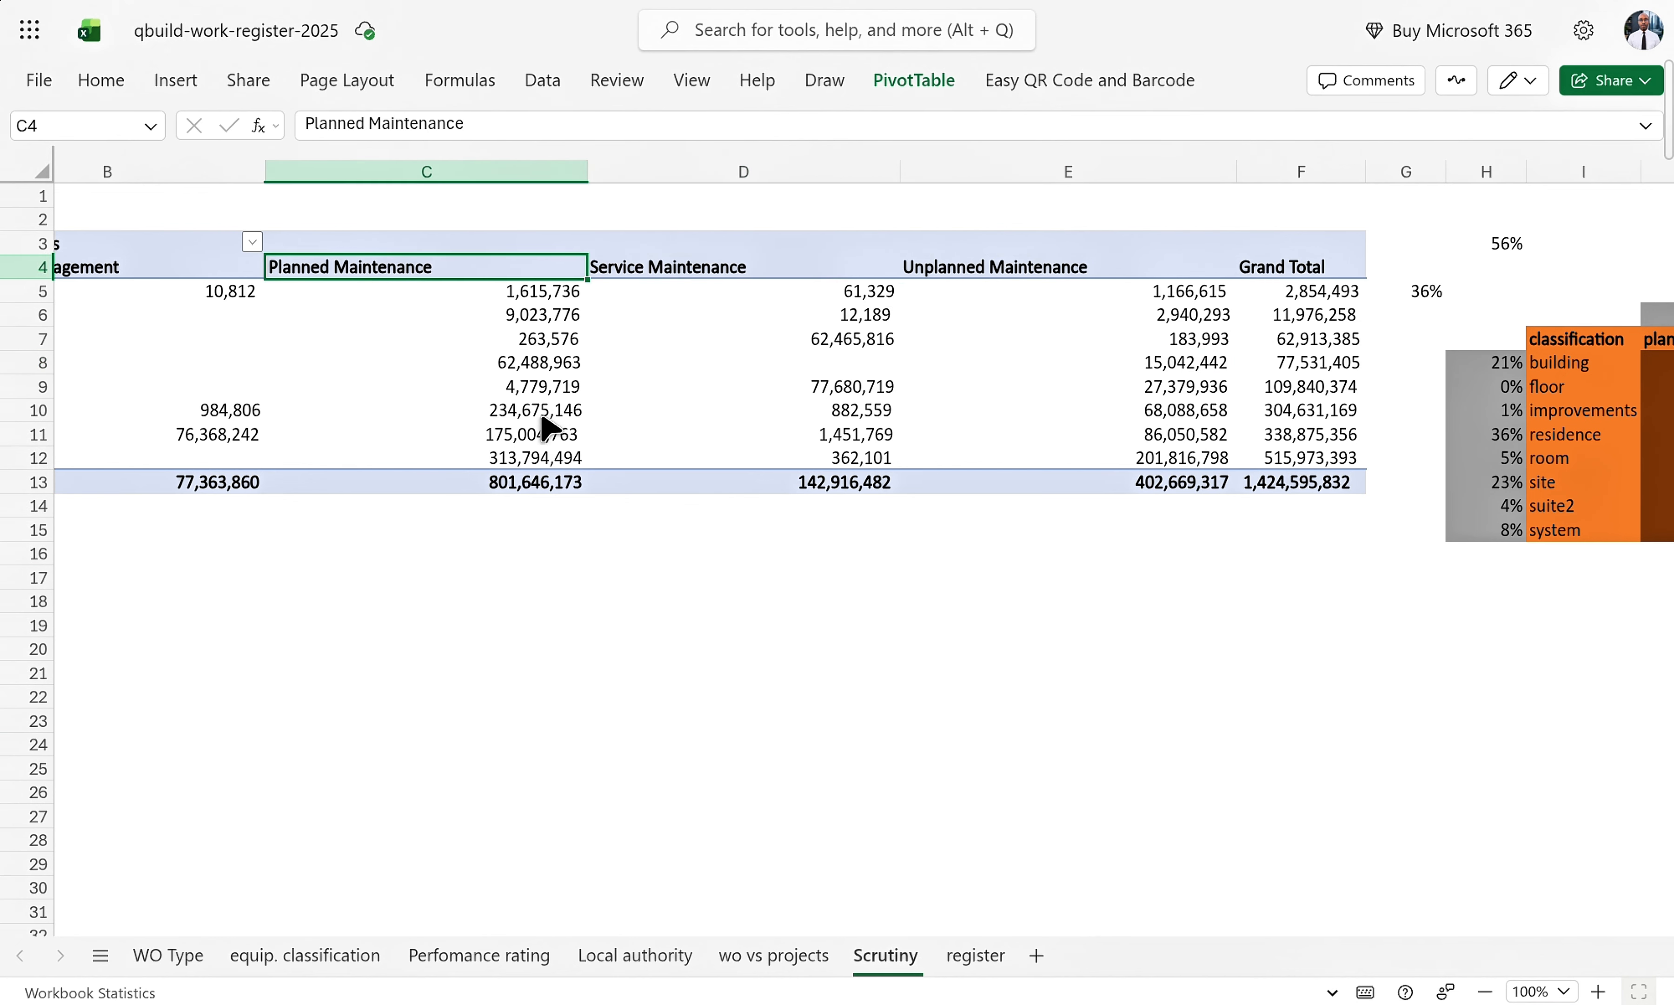
scroll(573, 442, left, 2)
scroll(573, 441, left, 3)
click(897, 461)
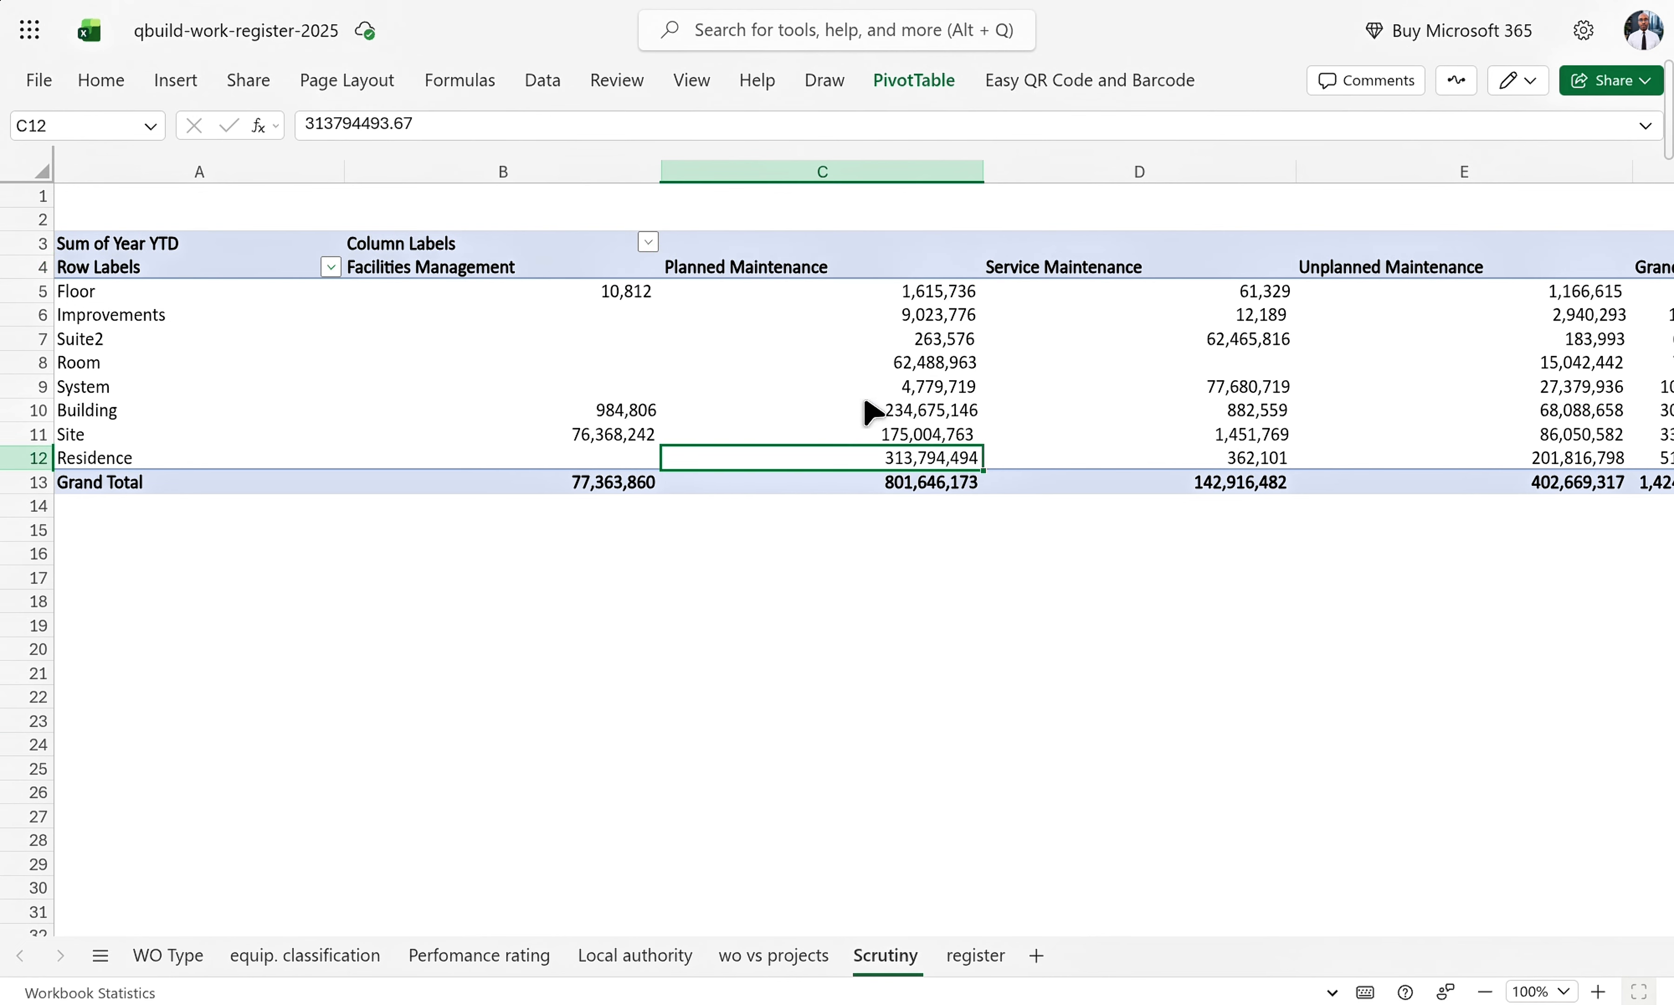
scroll(935, 482, right, 3)
click(1433, 457)
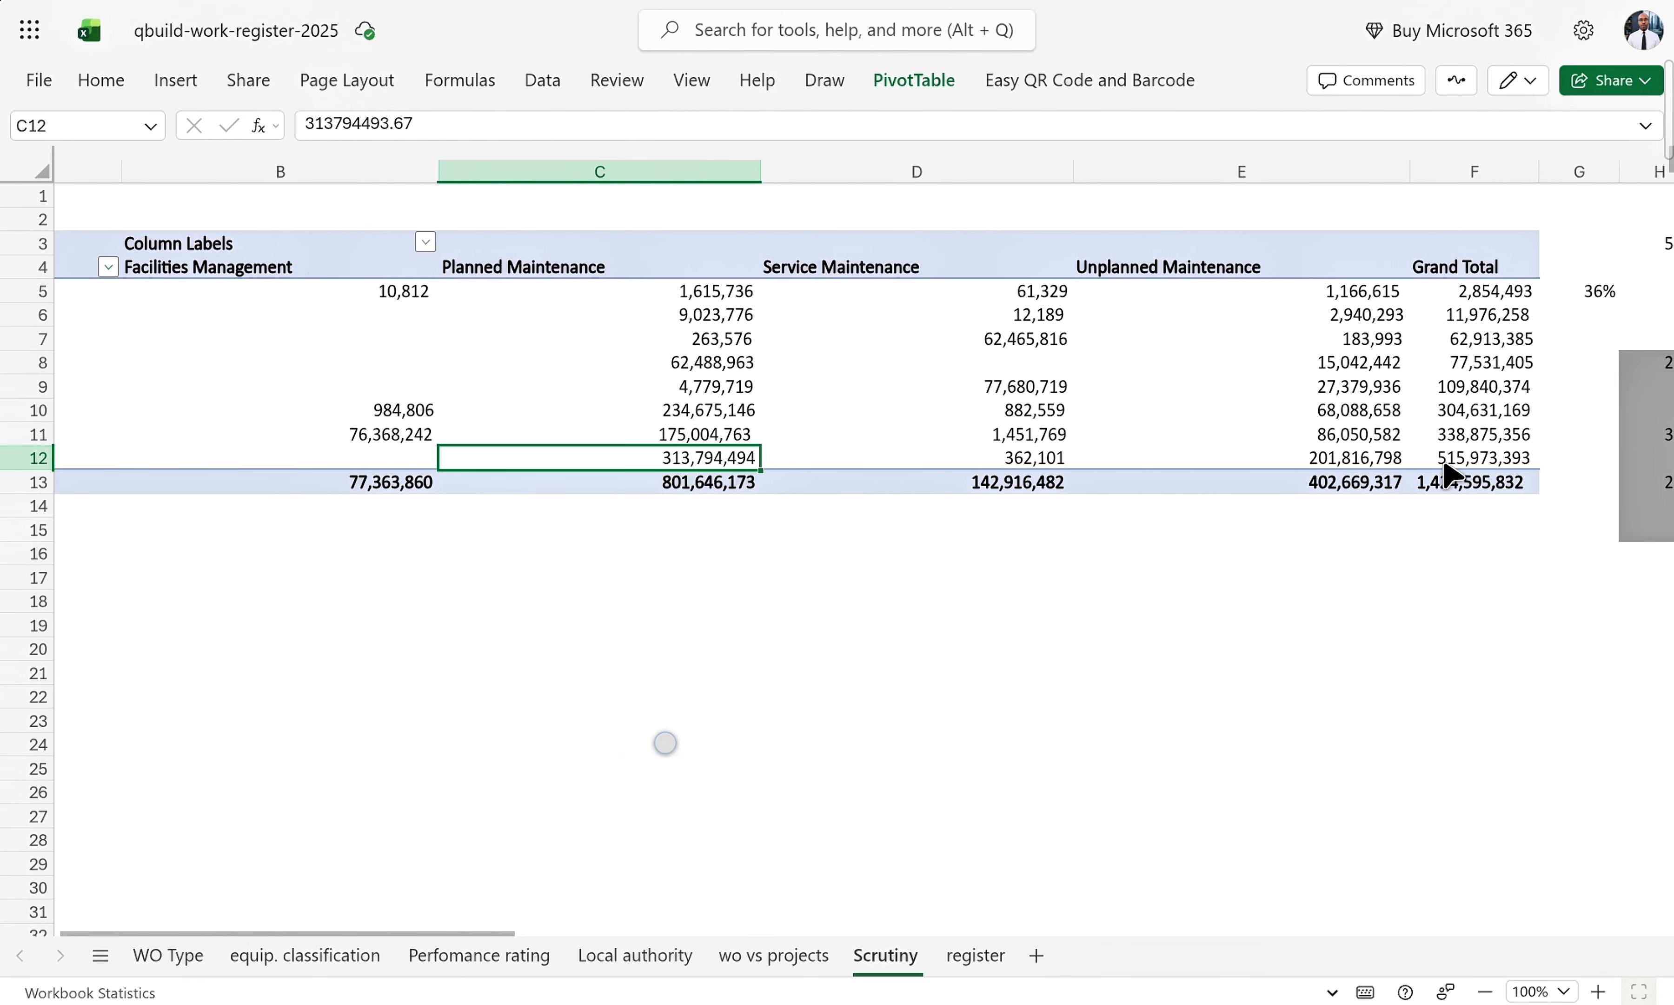
click(711, 457)
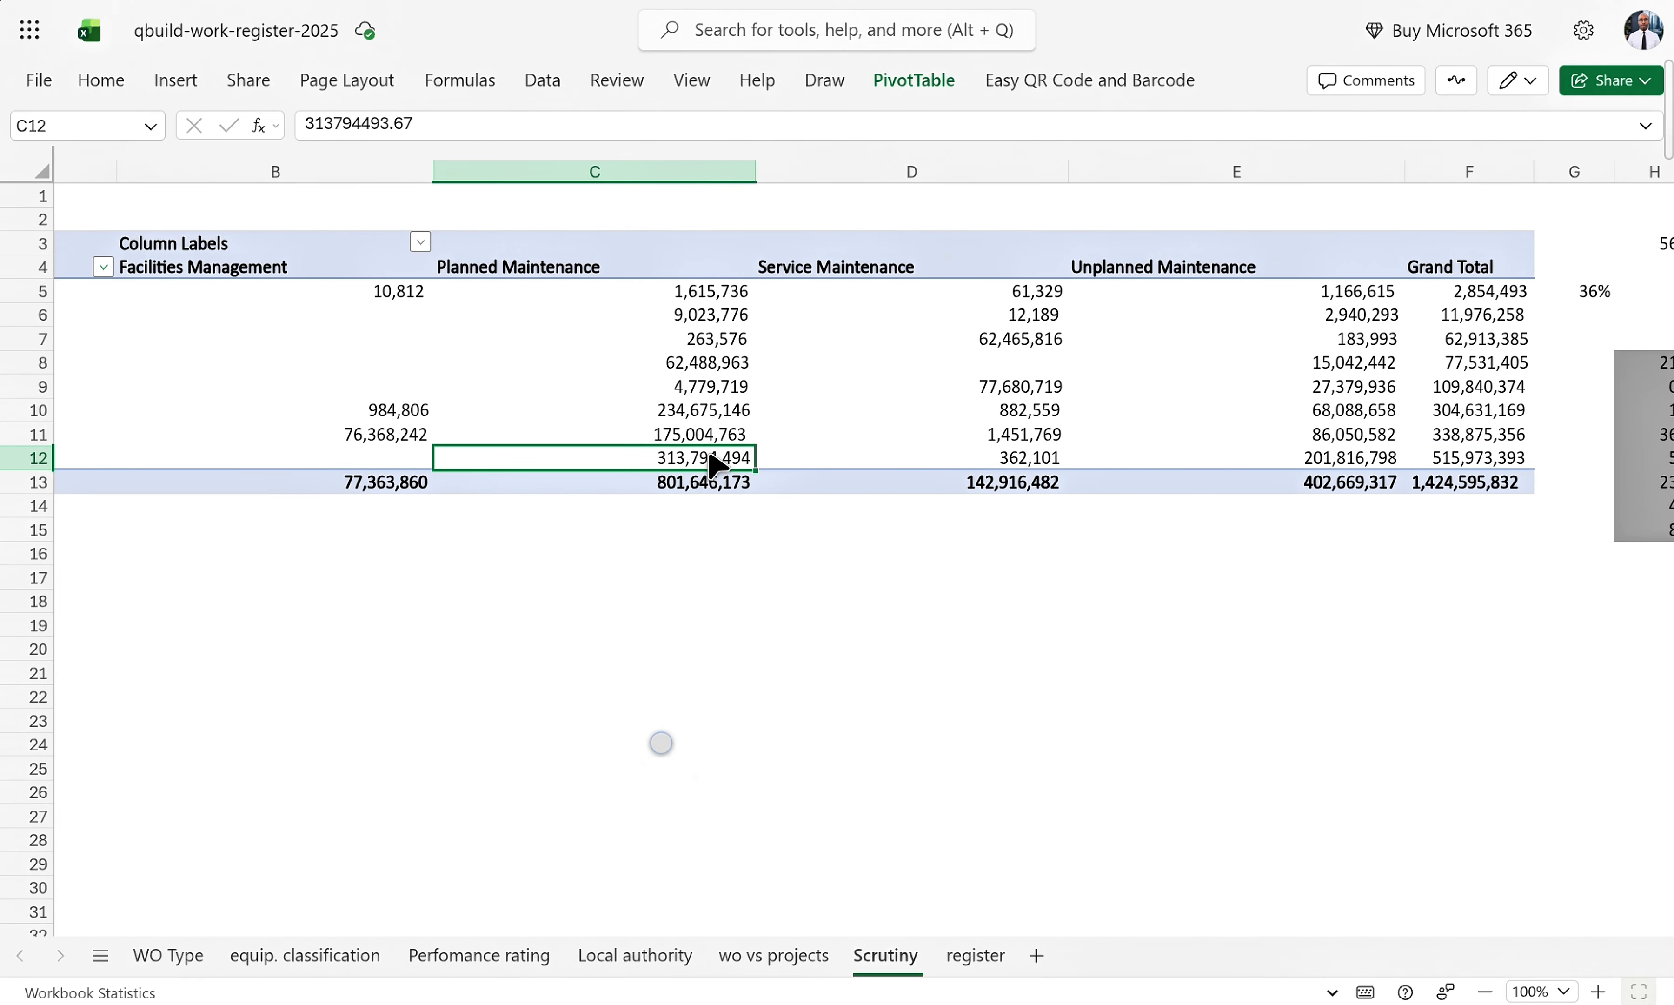
click(1447, 459)
scroll(1465, 465, right, 3)
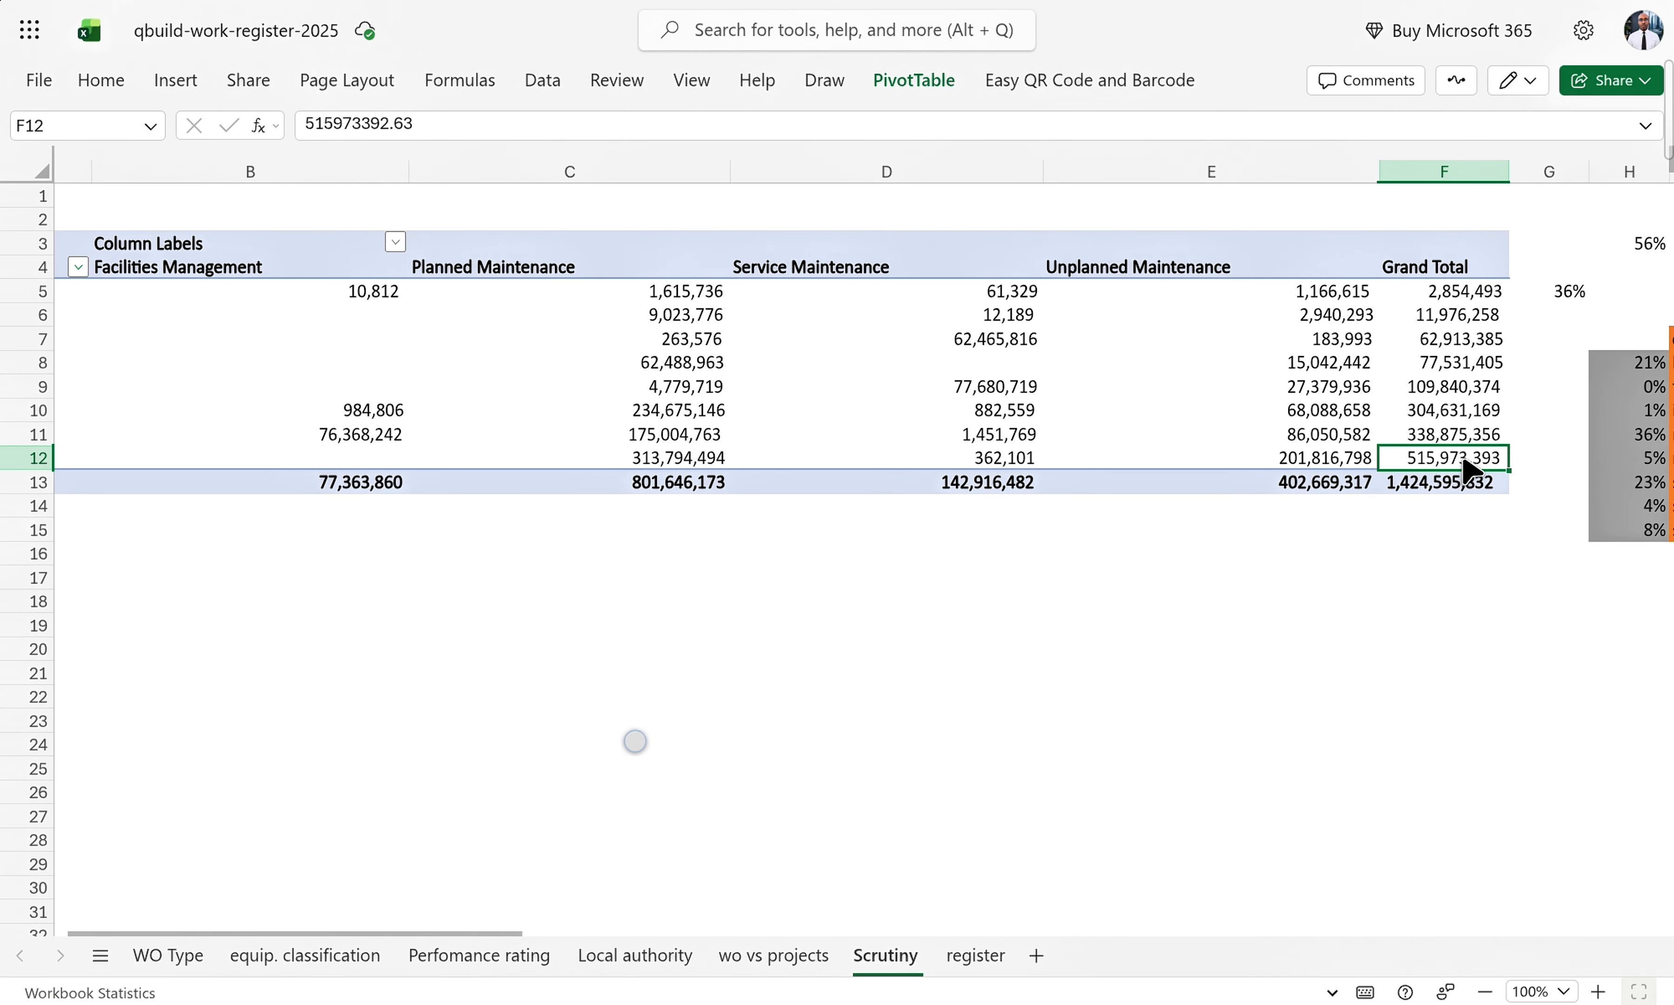
- Look up the residence row's planned % in the classification percentage table beside the pivot
scroll(1472, 471, right, 3)
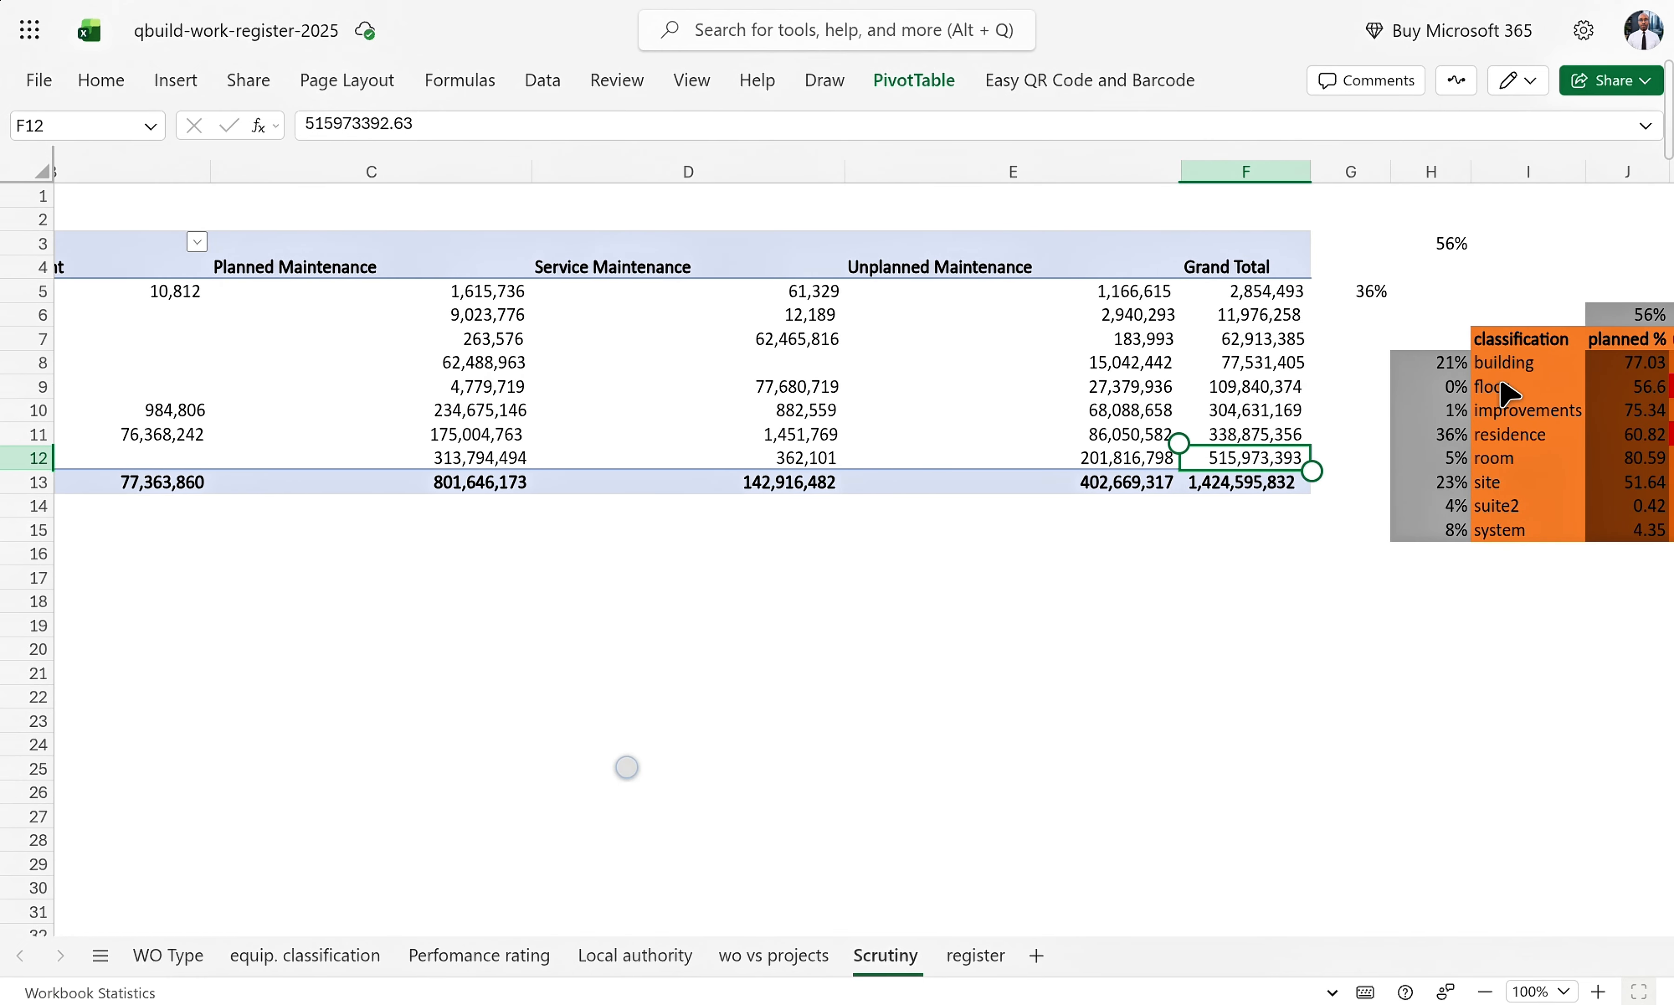
click(1316, 609)
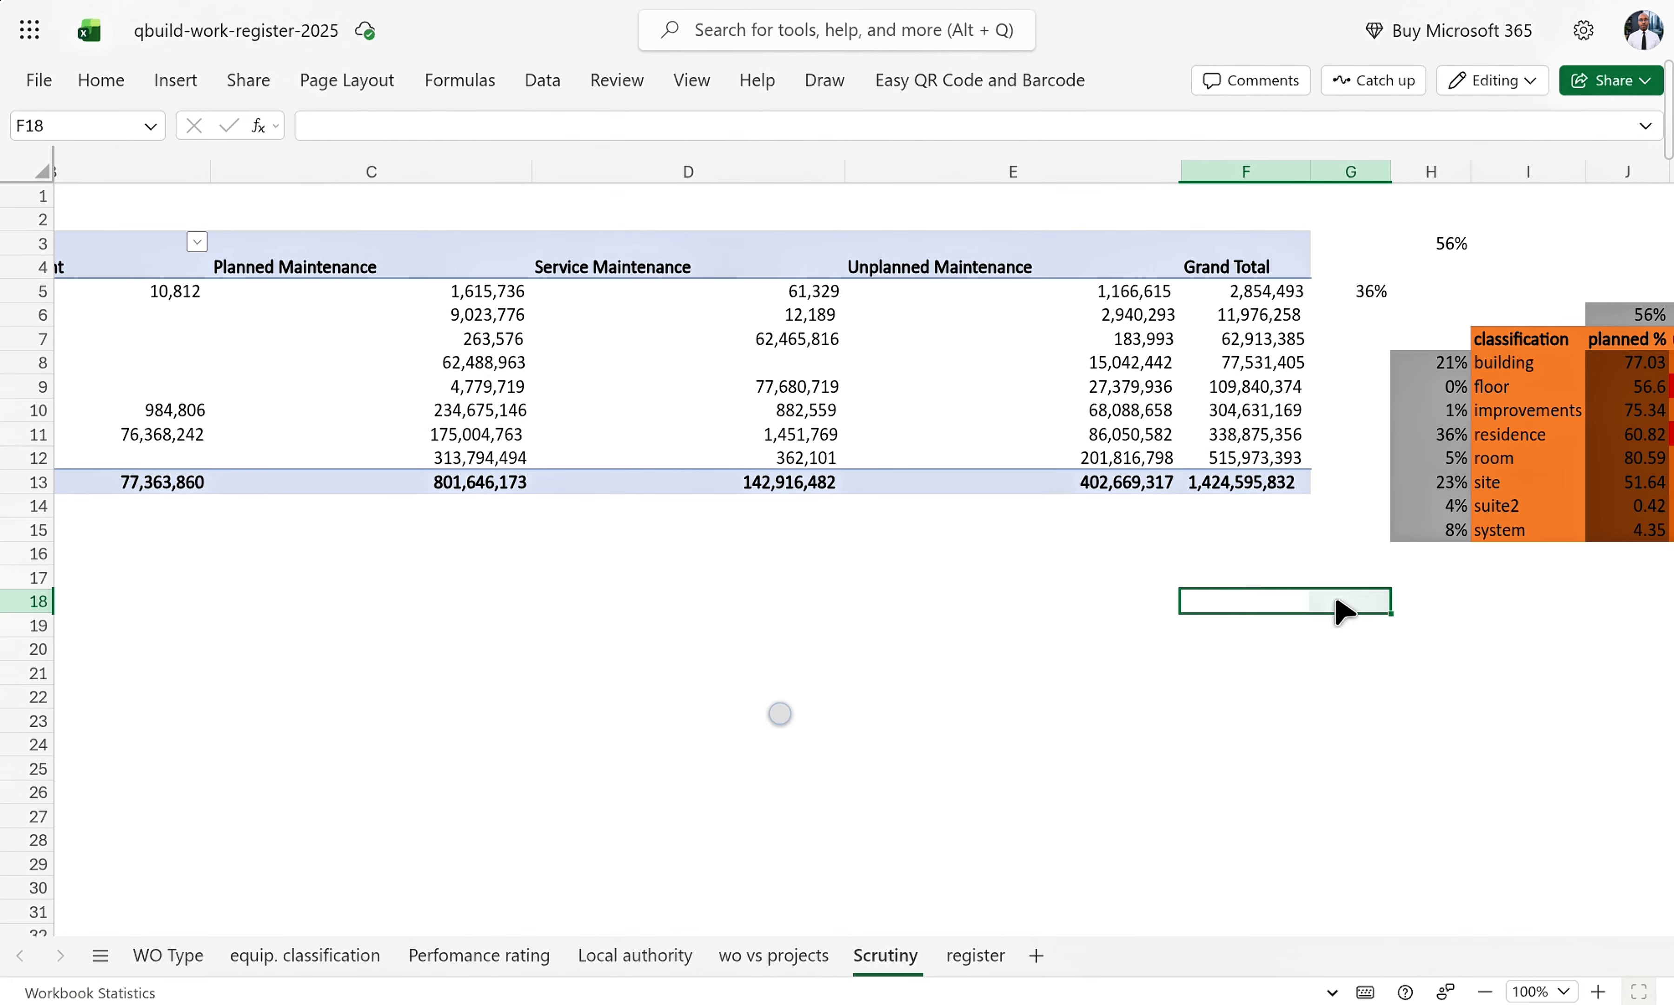
scroll(1614, 676, left, 3)
scroll(1440, 649, right, 8)
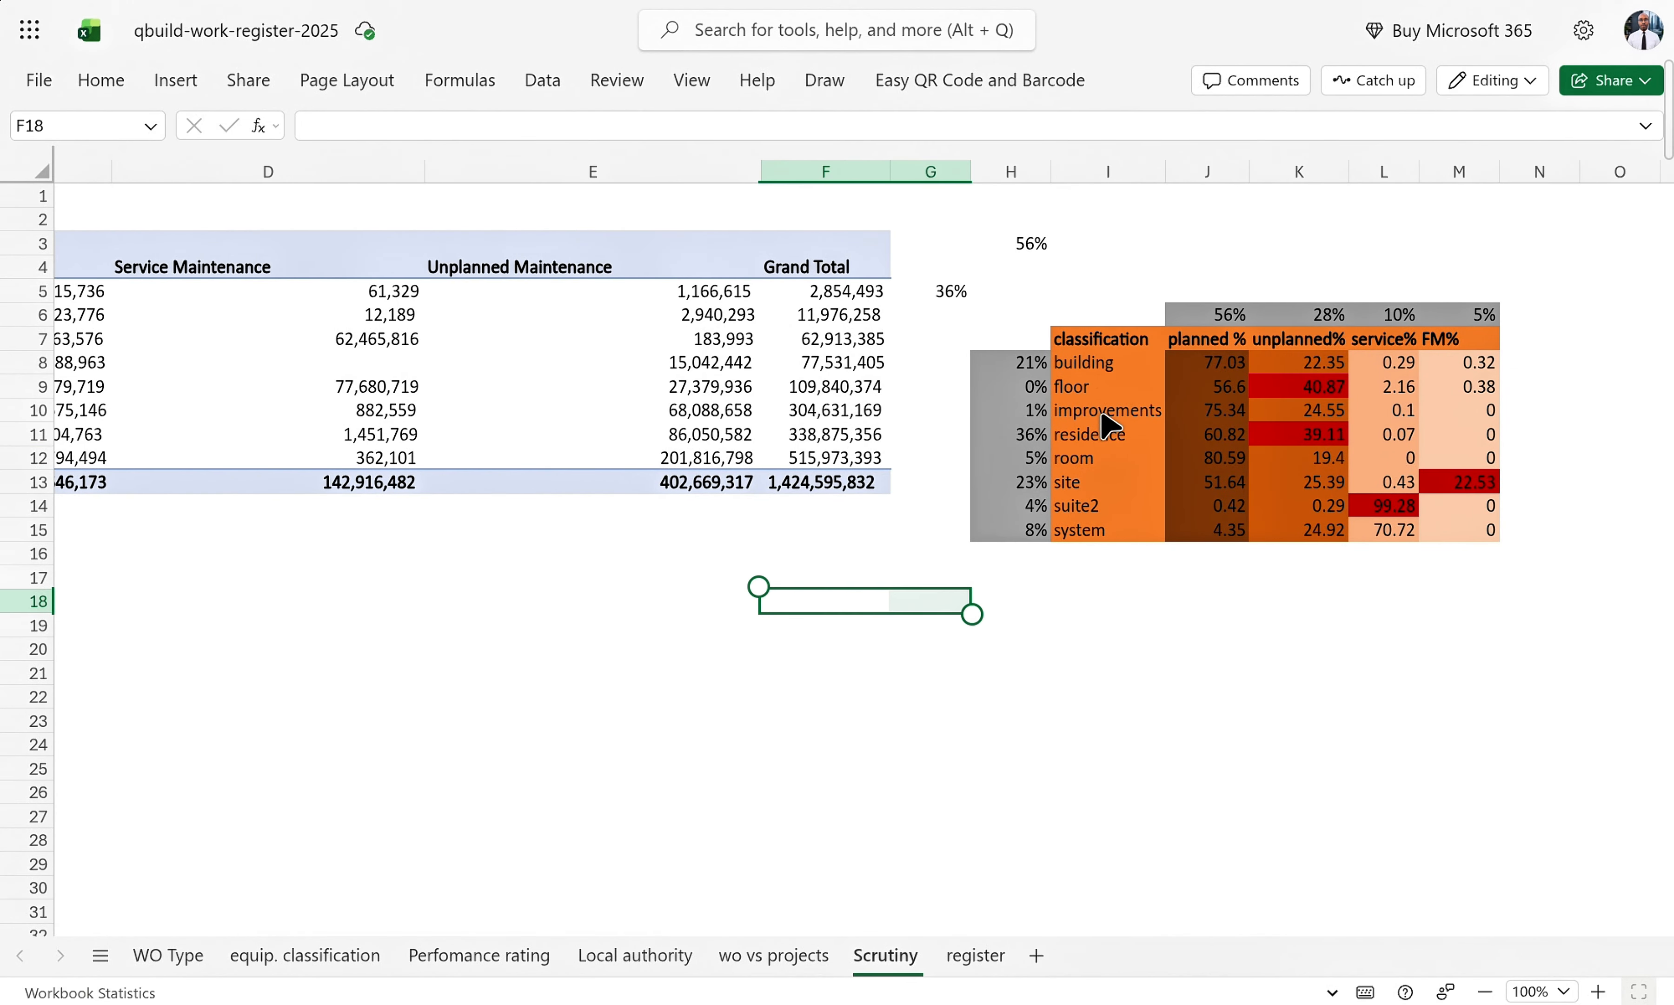
click(1114, 440)
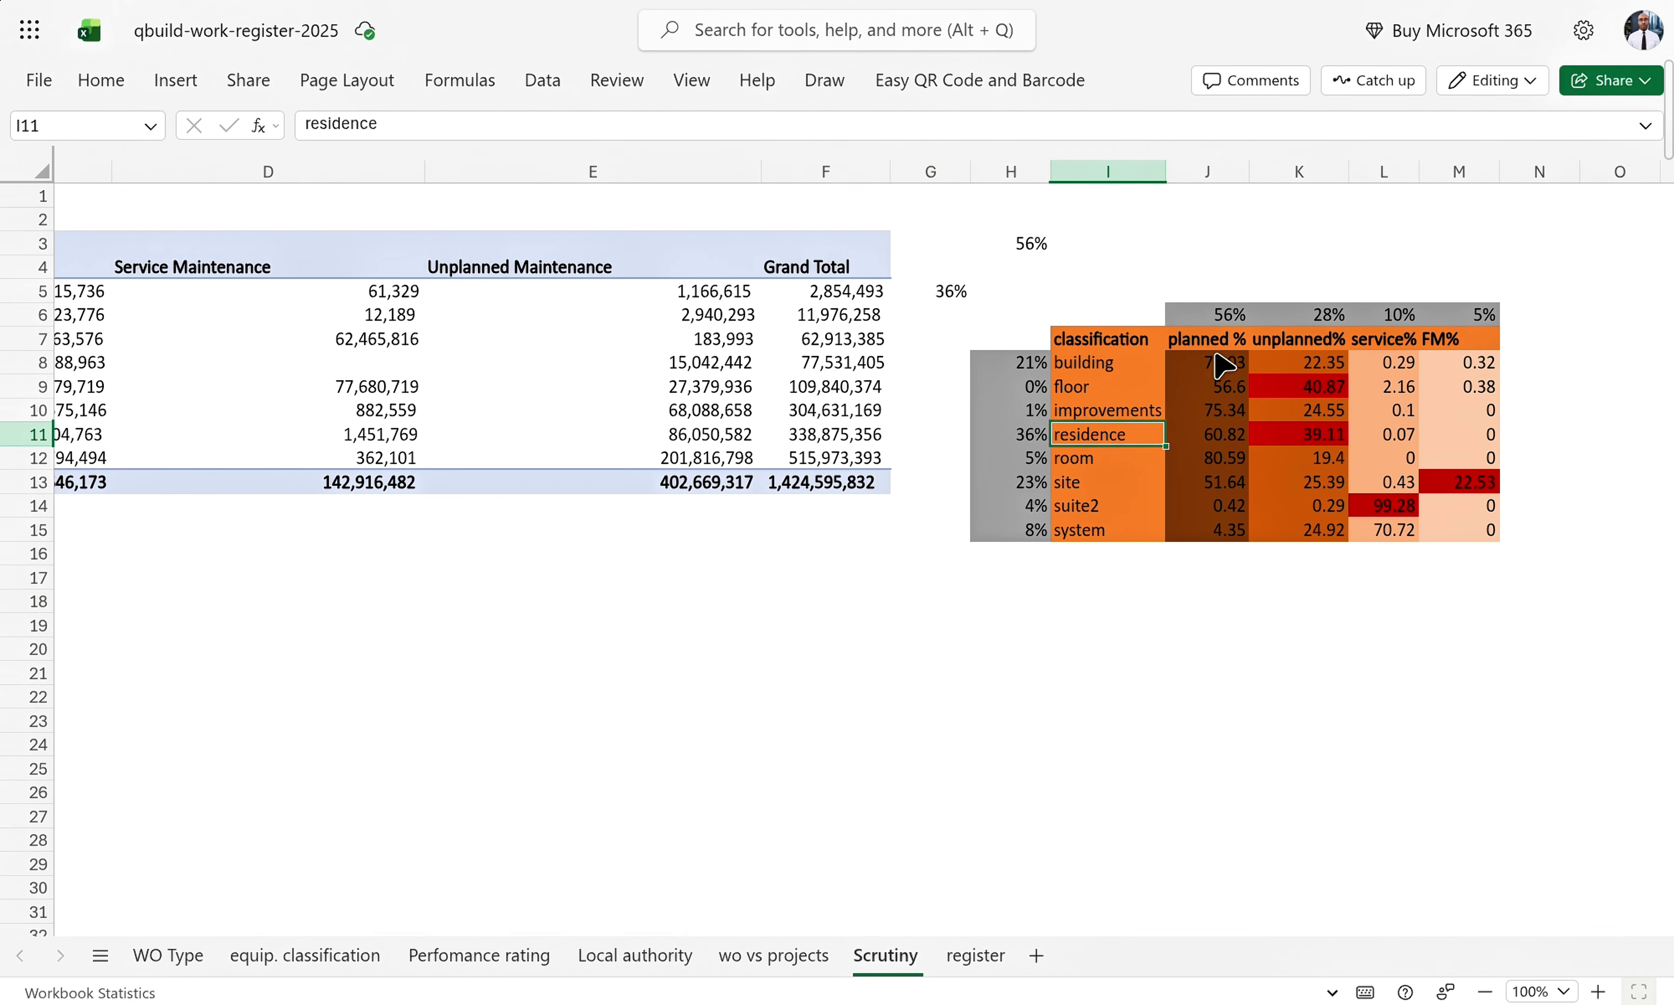
click(1230, 434)
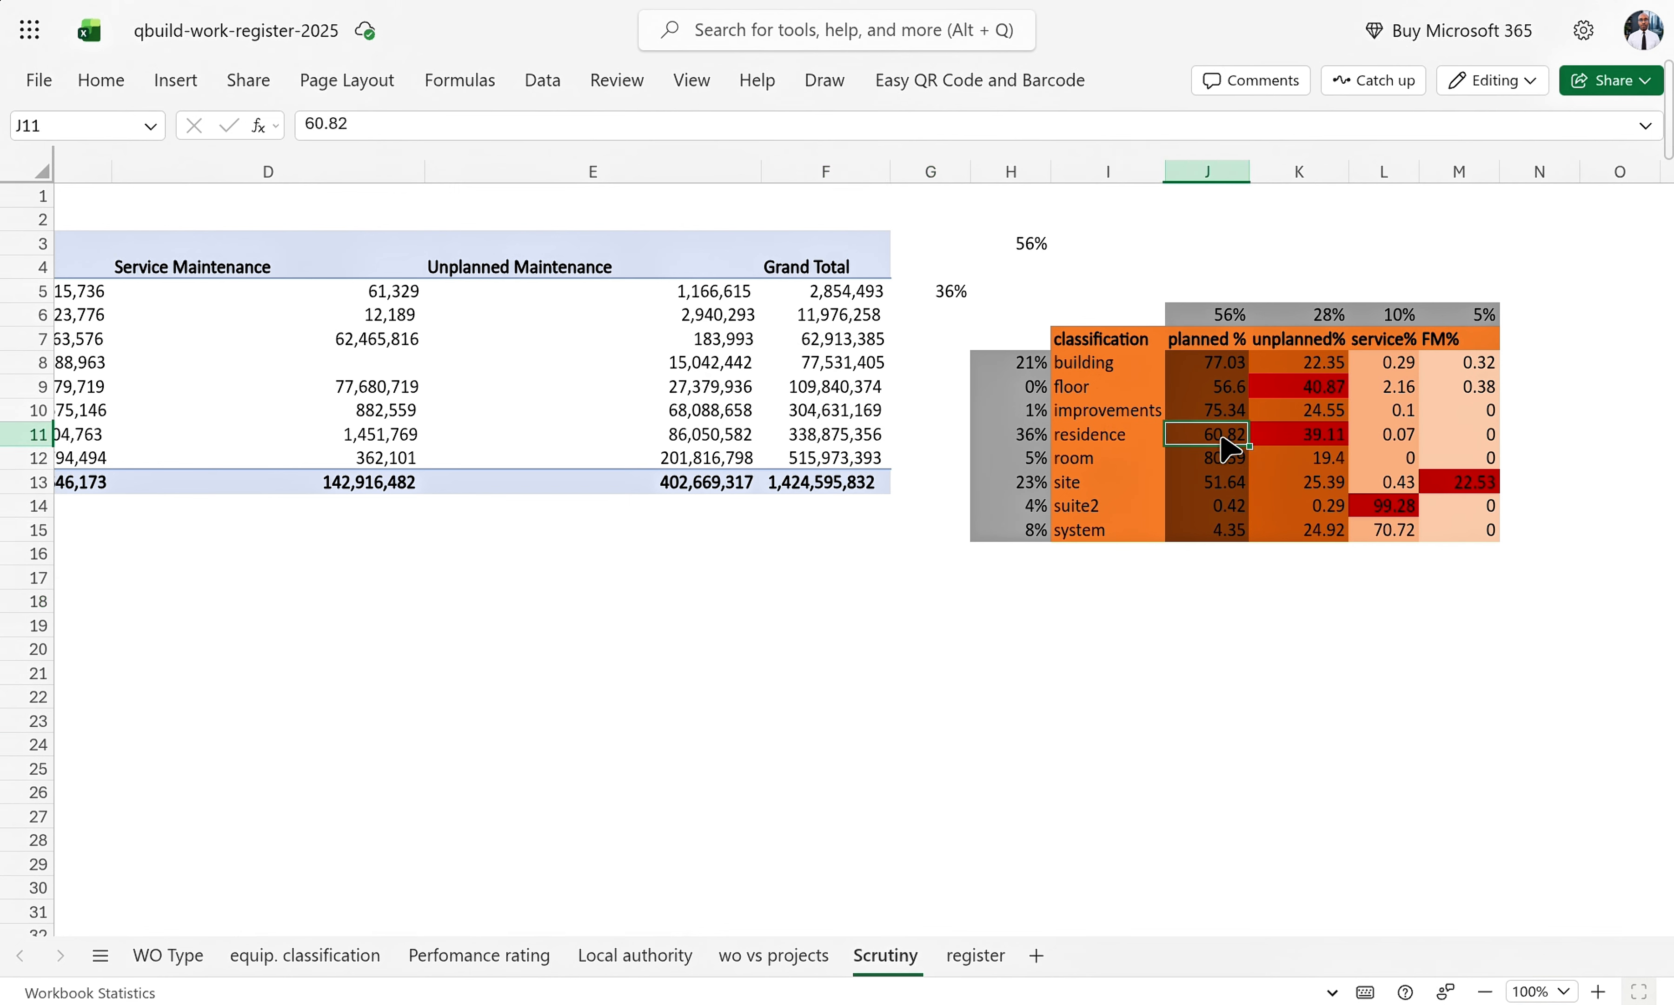
- Trace residence's planned % back to the pivot by comparing its Planned Maintenance amount with the Grand Total column
scroll(1216, 442, left, 13)
click(931, 458)
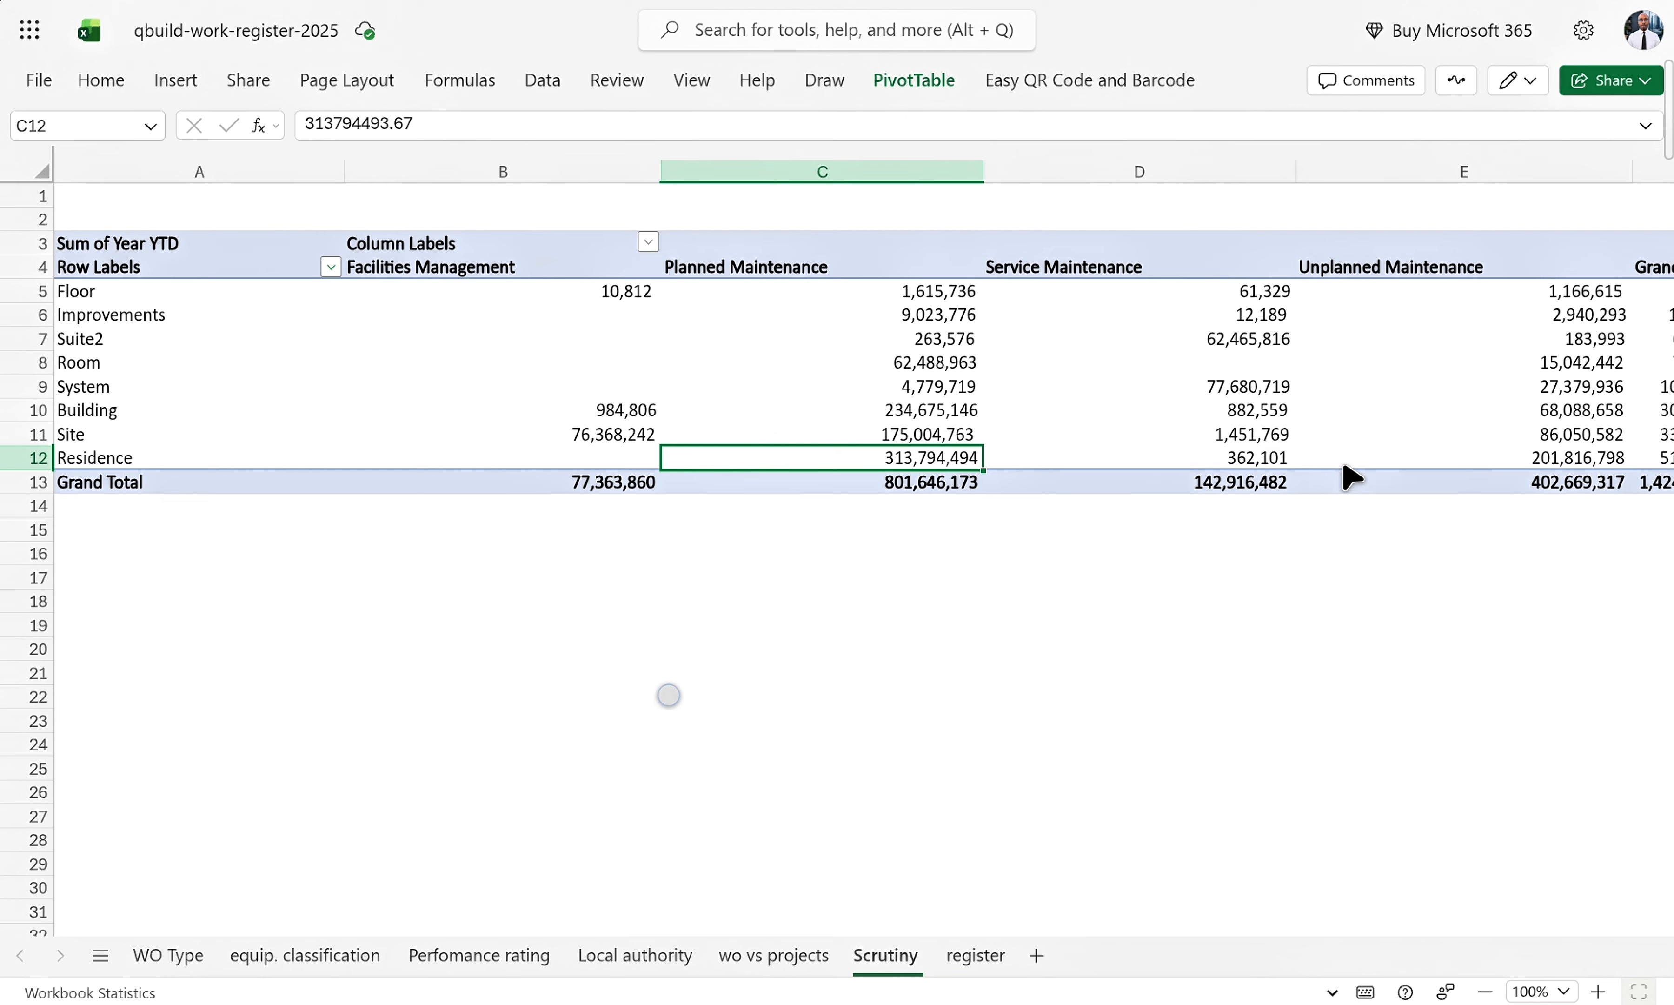
scroll(1478, 491, right, 4)
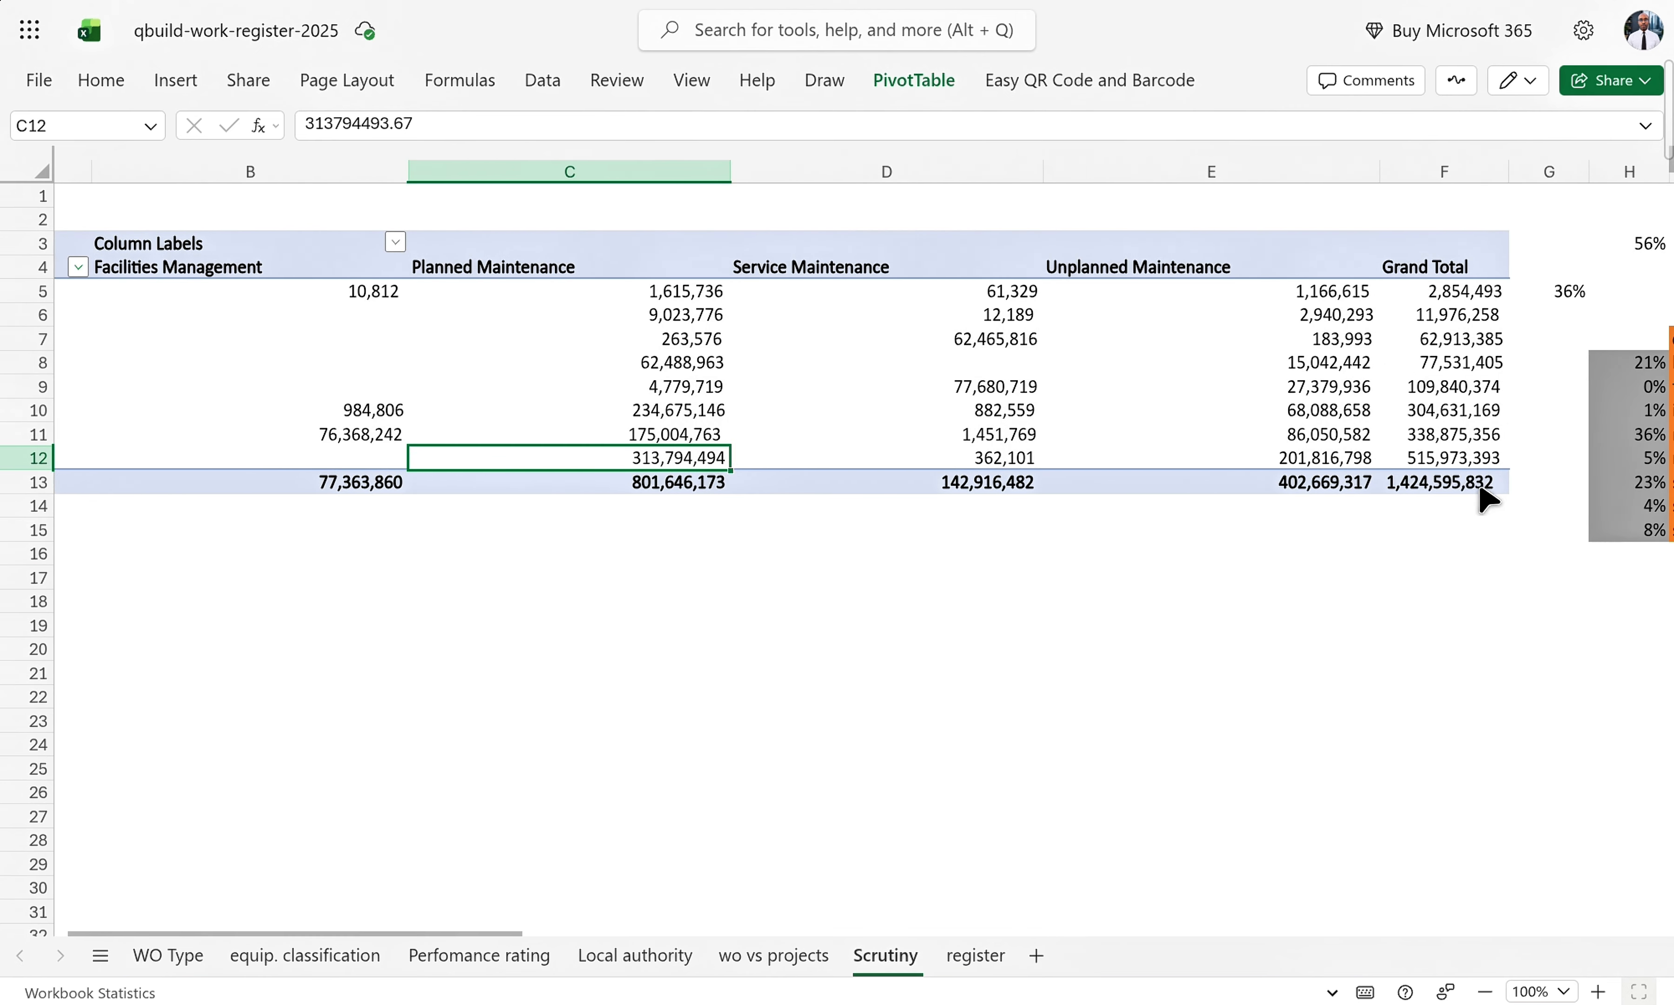
click(1453, 462)
click(1427, 271)
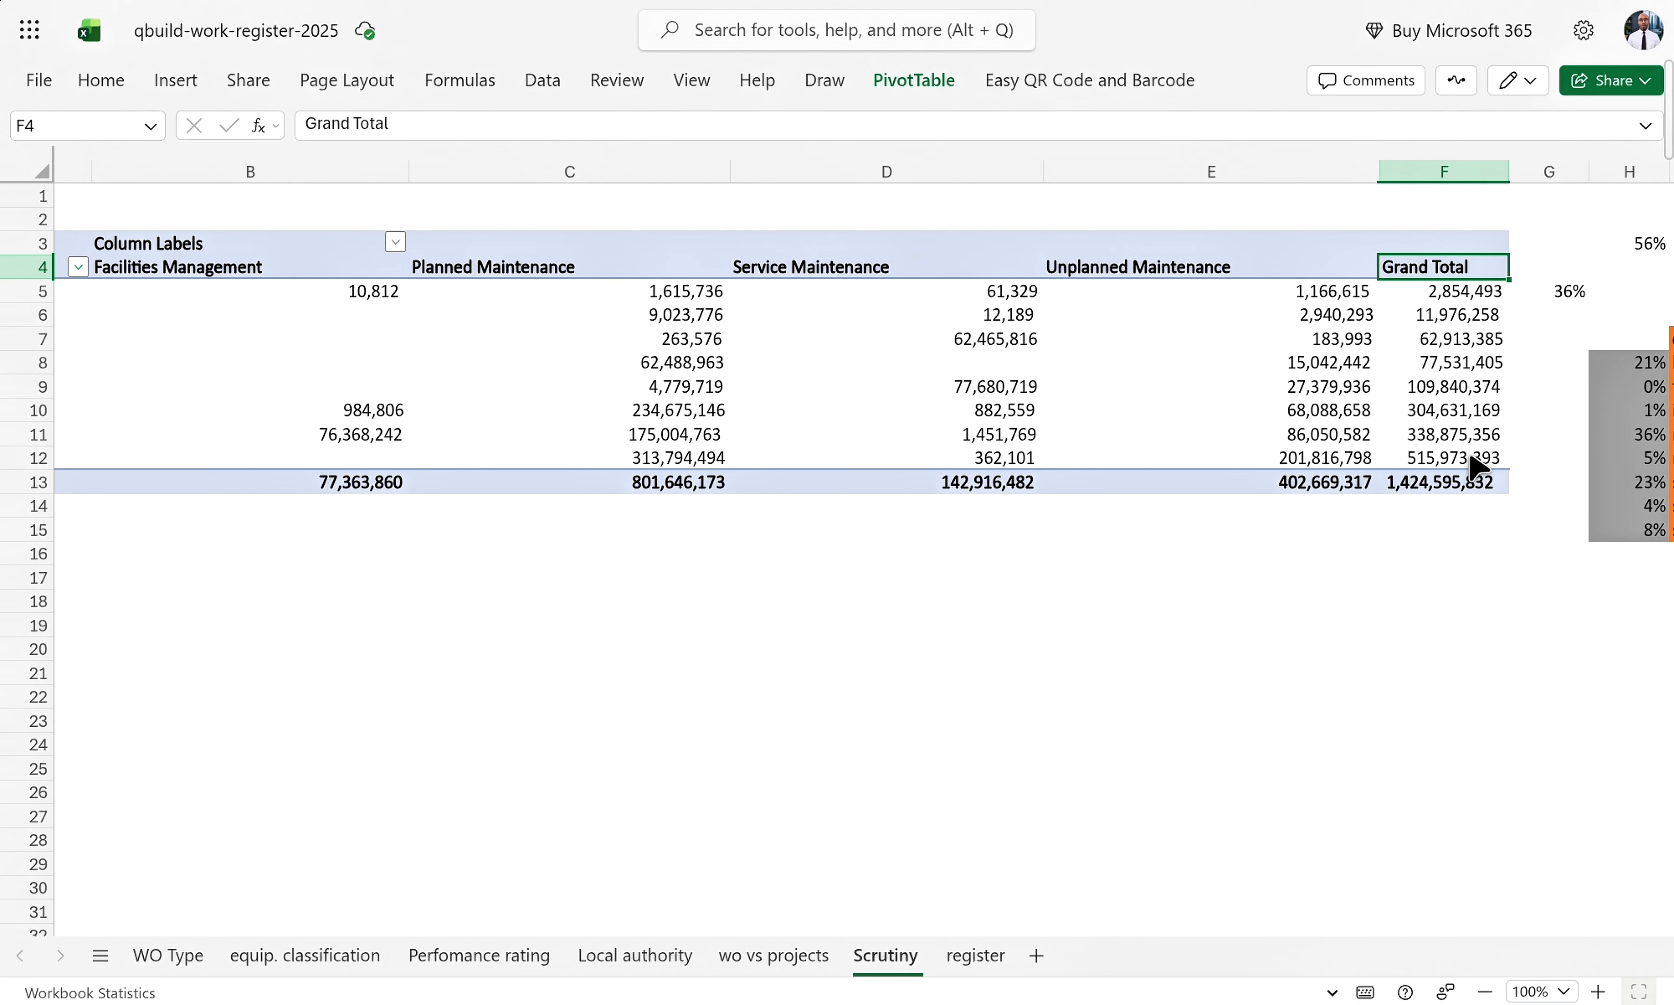
click(1448, 466)
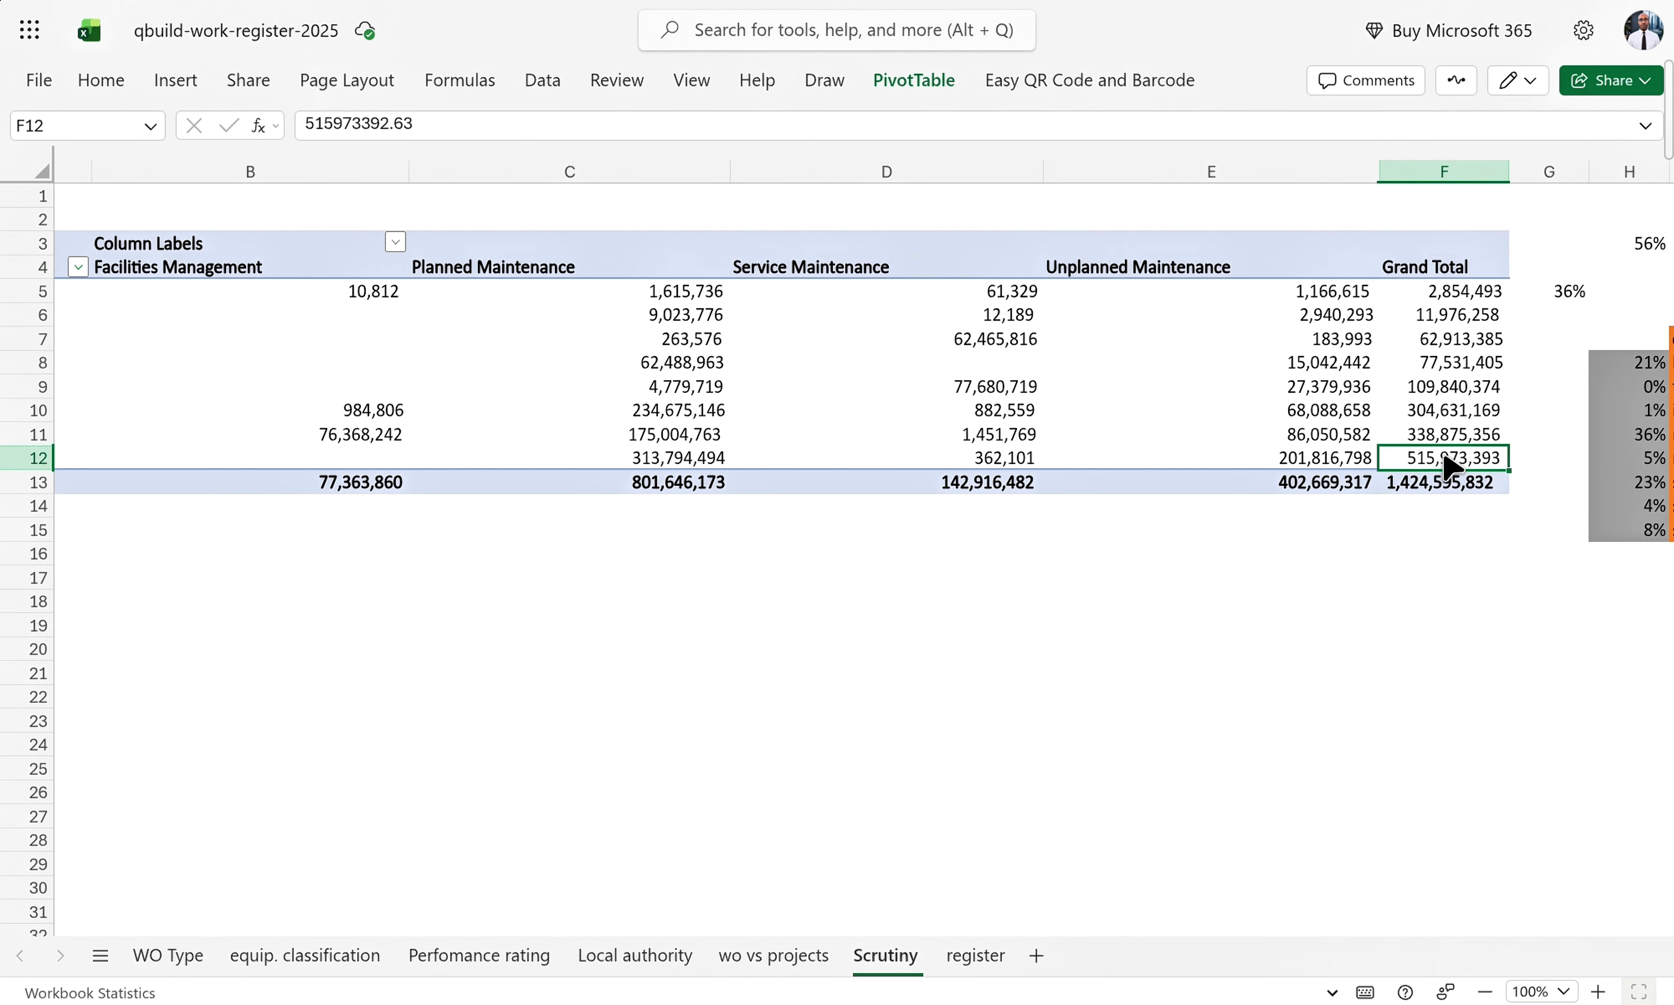
click(691, 466)
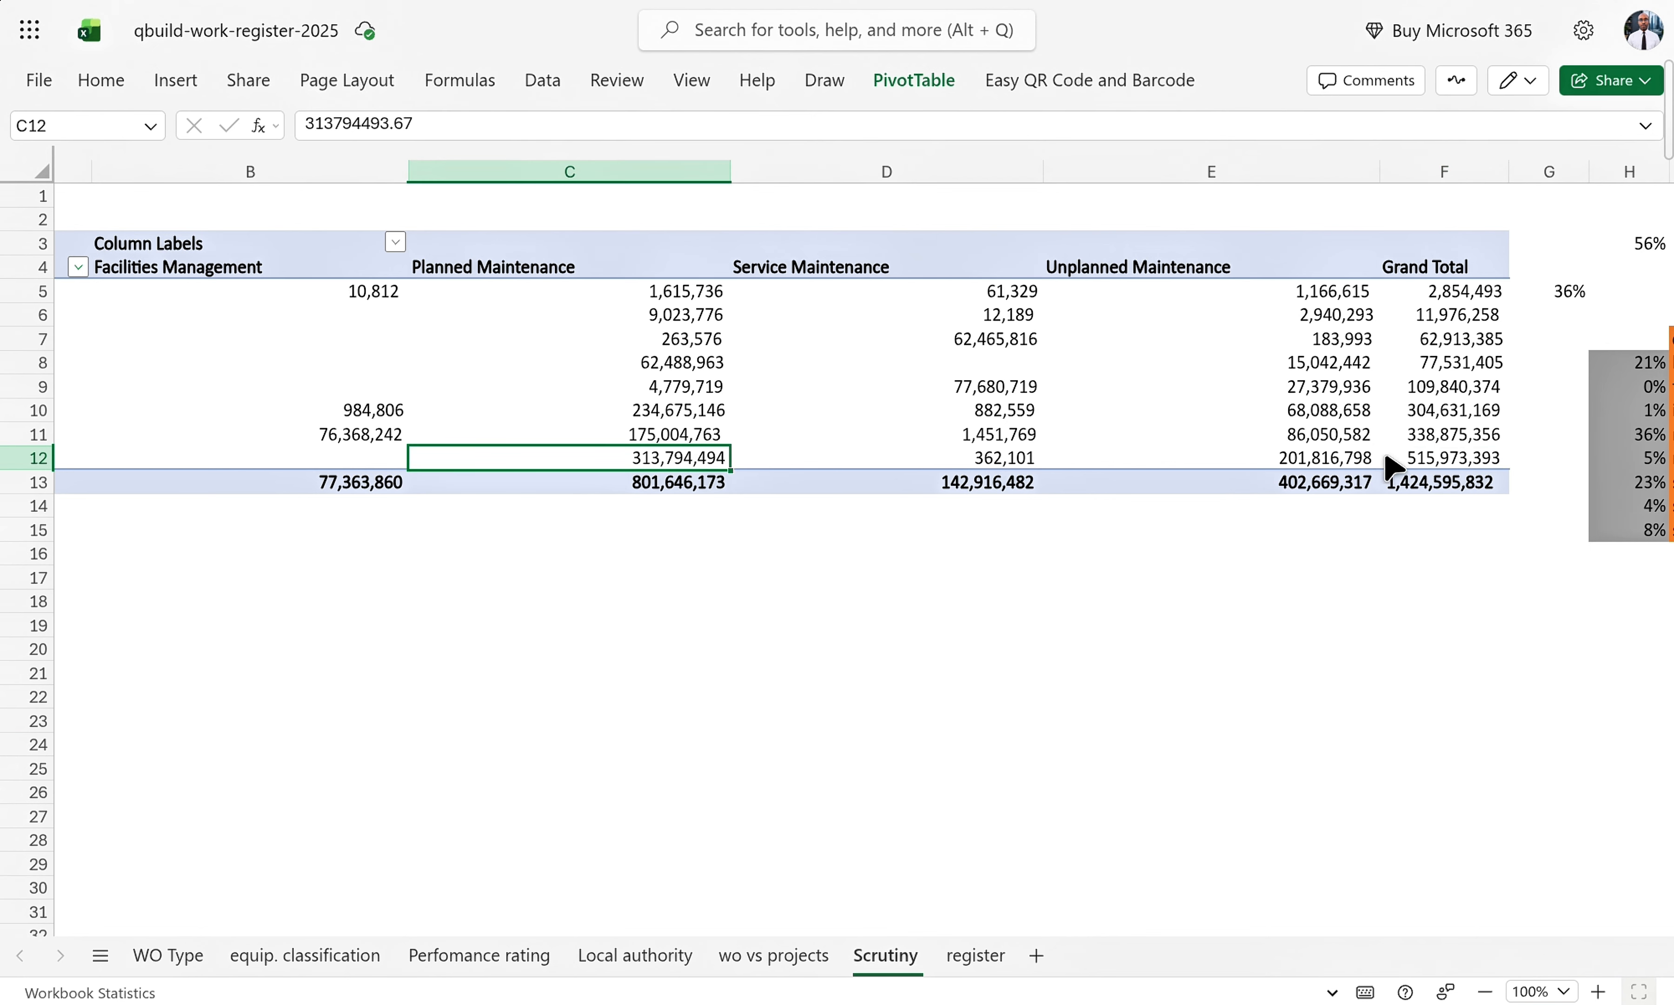
click(1427, 461)
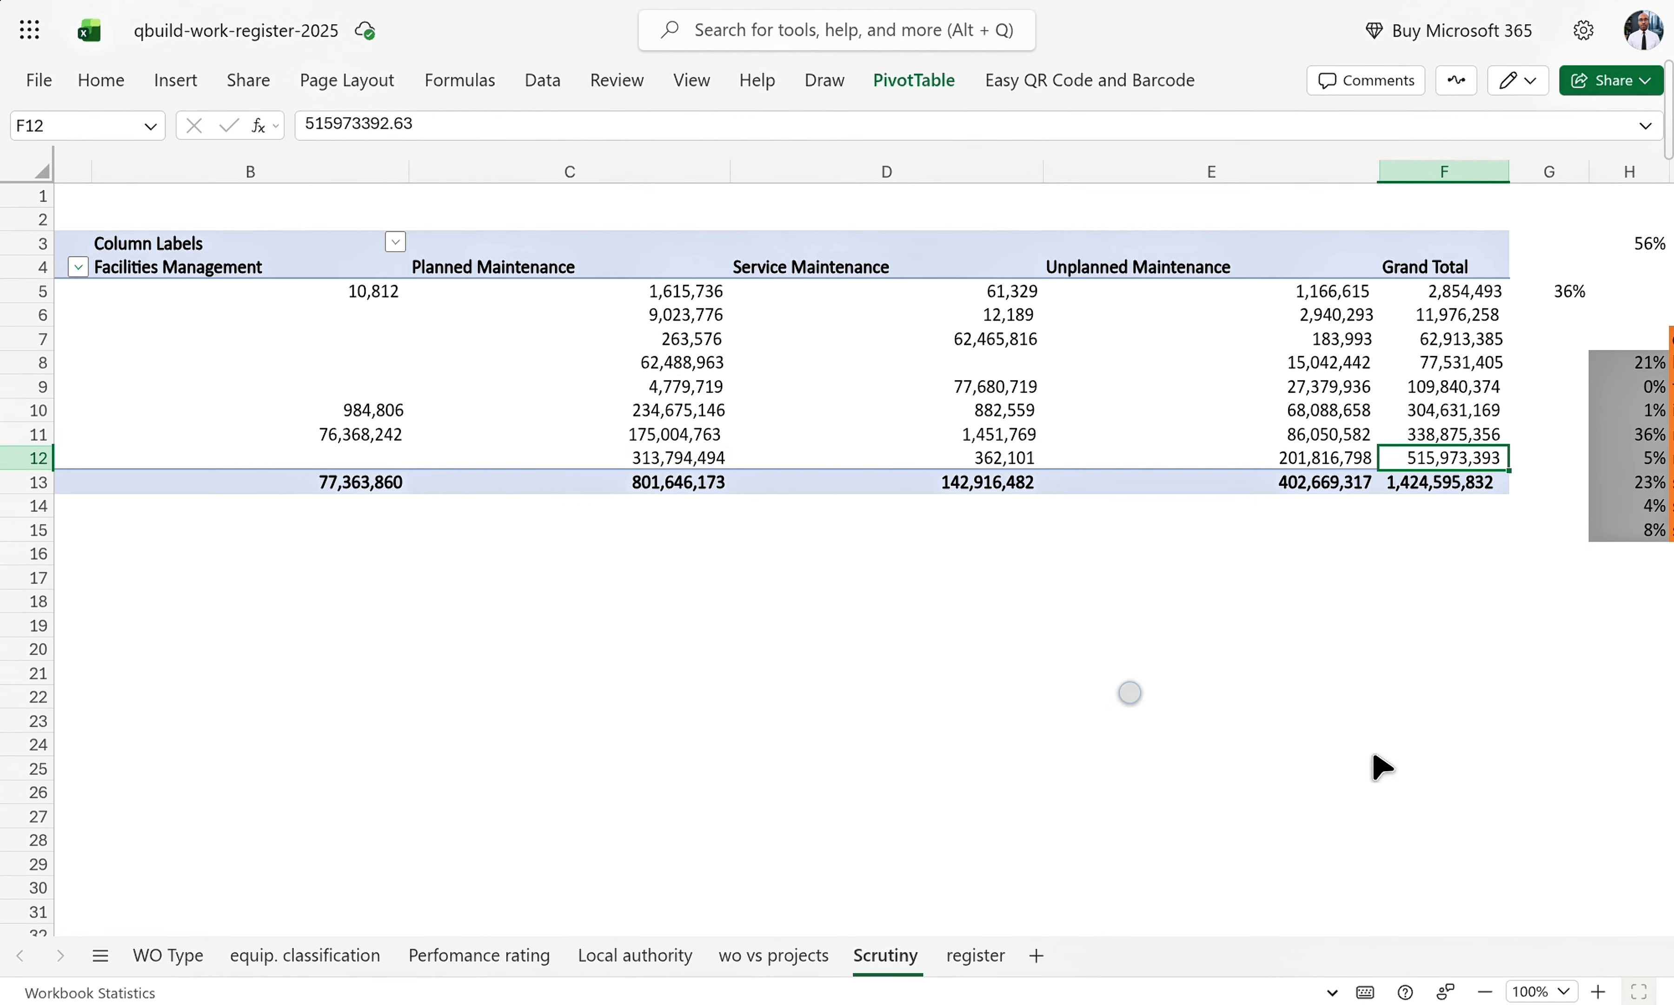
- Compare the residence row's planned % and unplanned % in the classification percentage table
click(1451, 525)
scroll(1424, 590, right, 5)
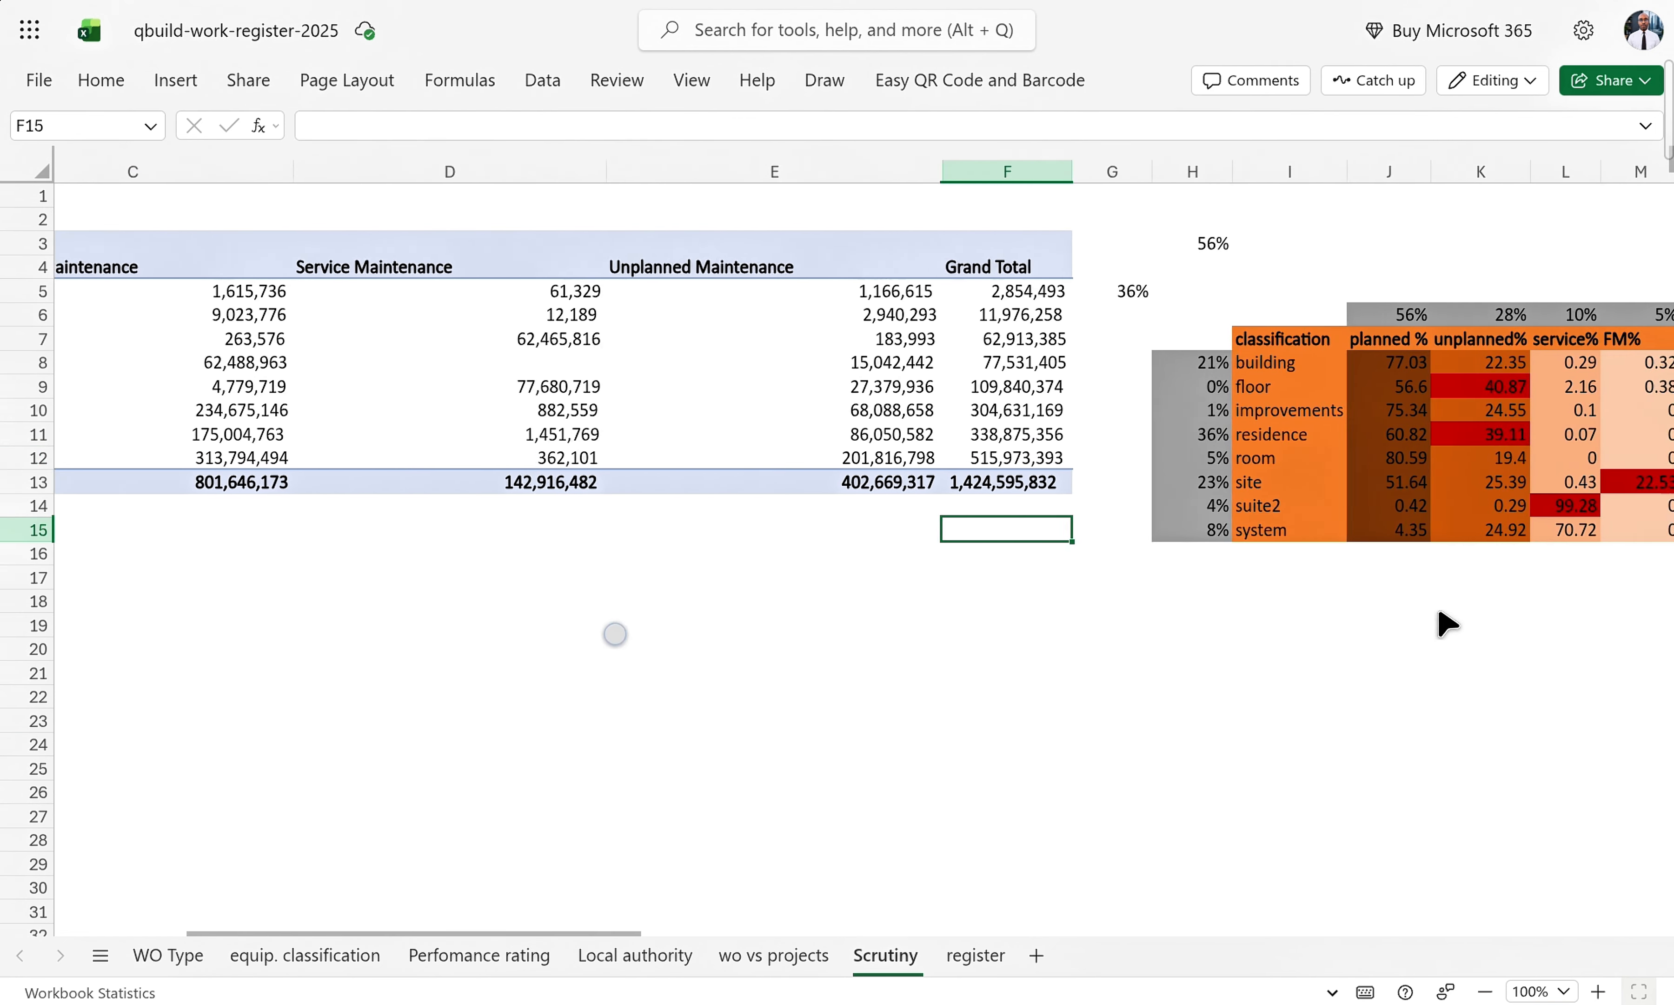
click(1411, 440)
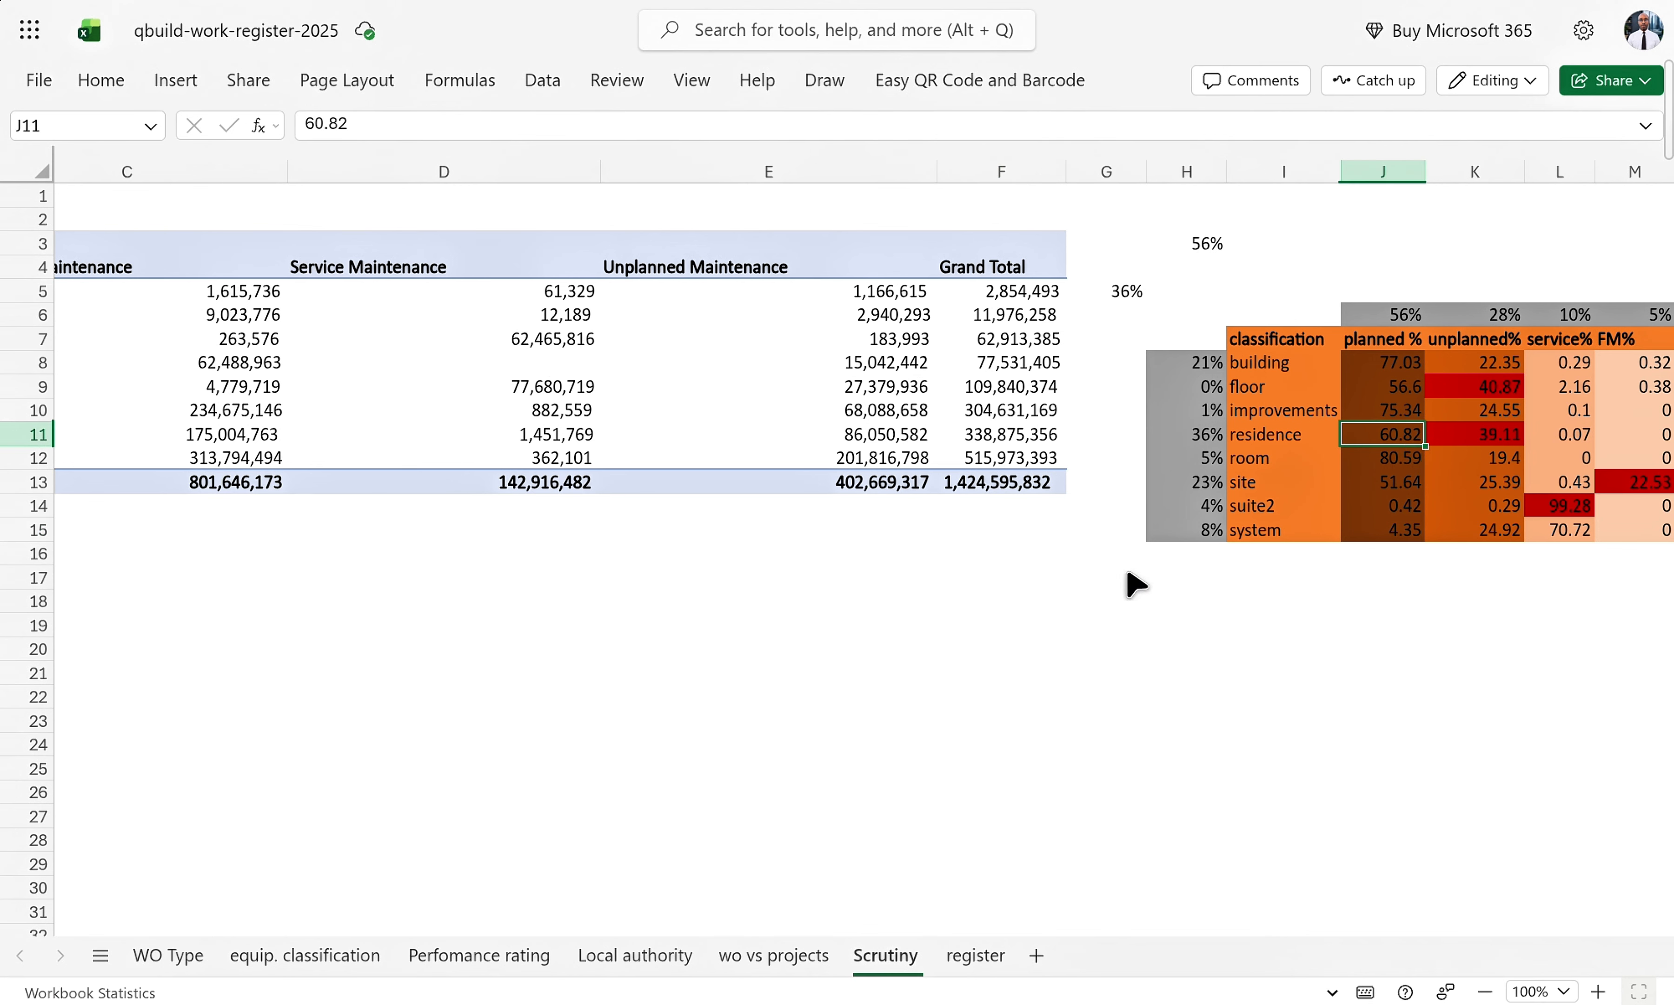
click(1497, 440)
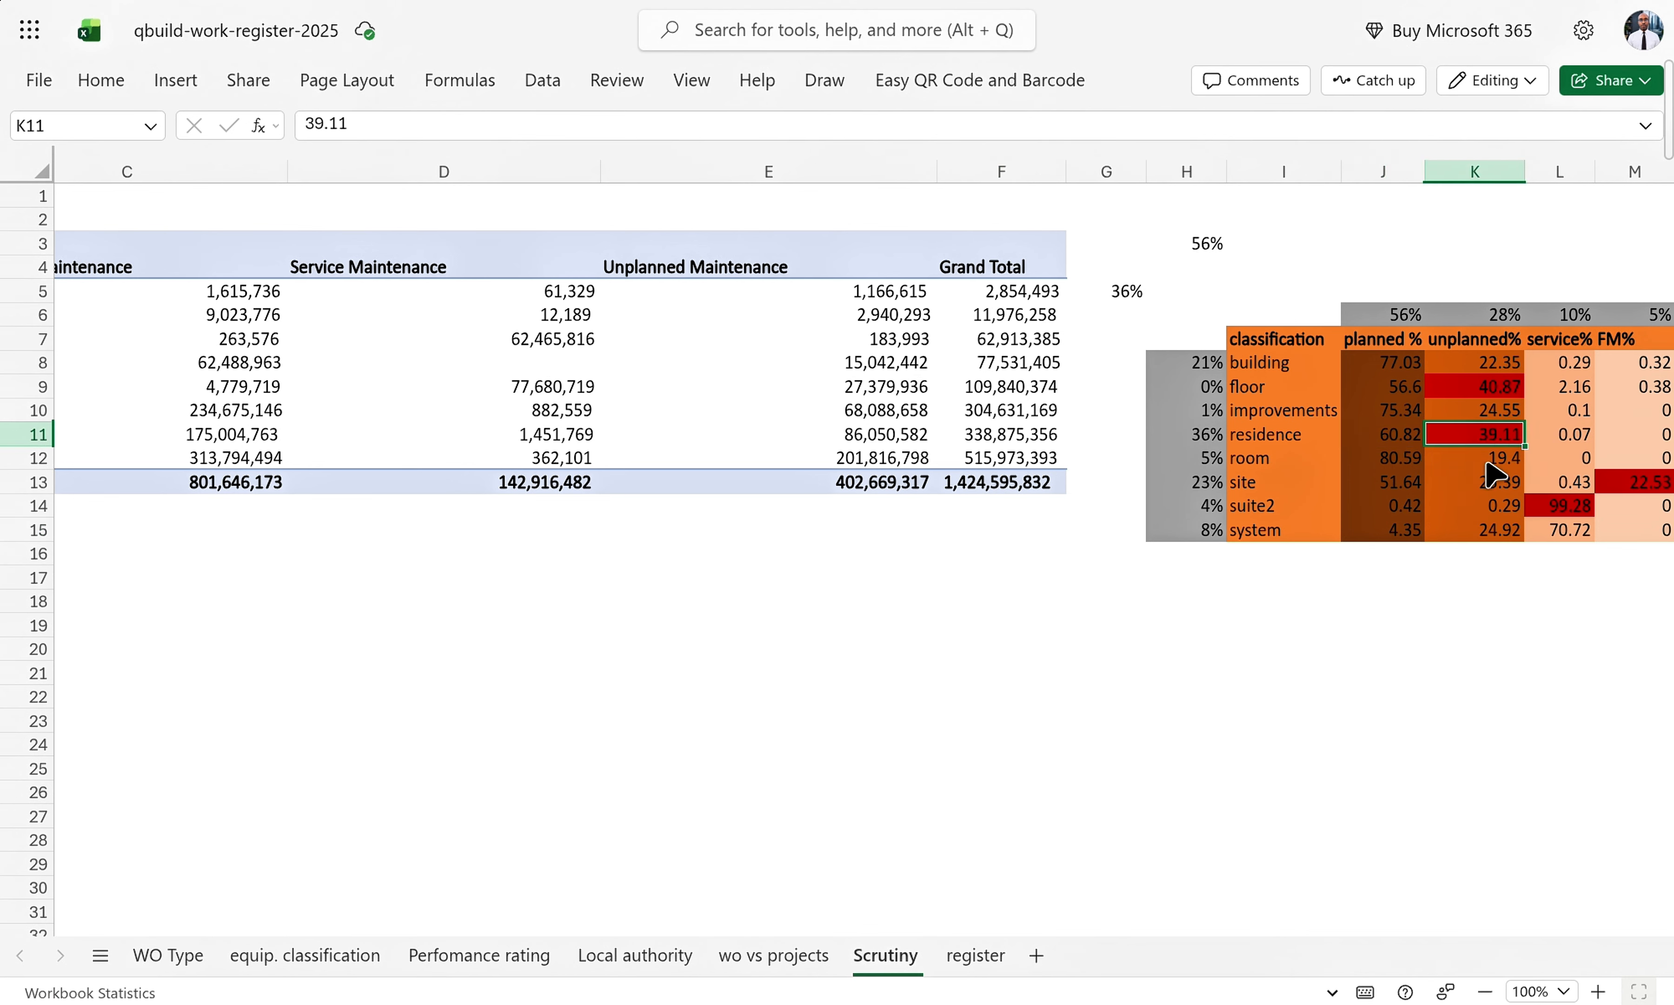
click(1043, 554)
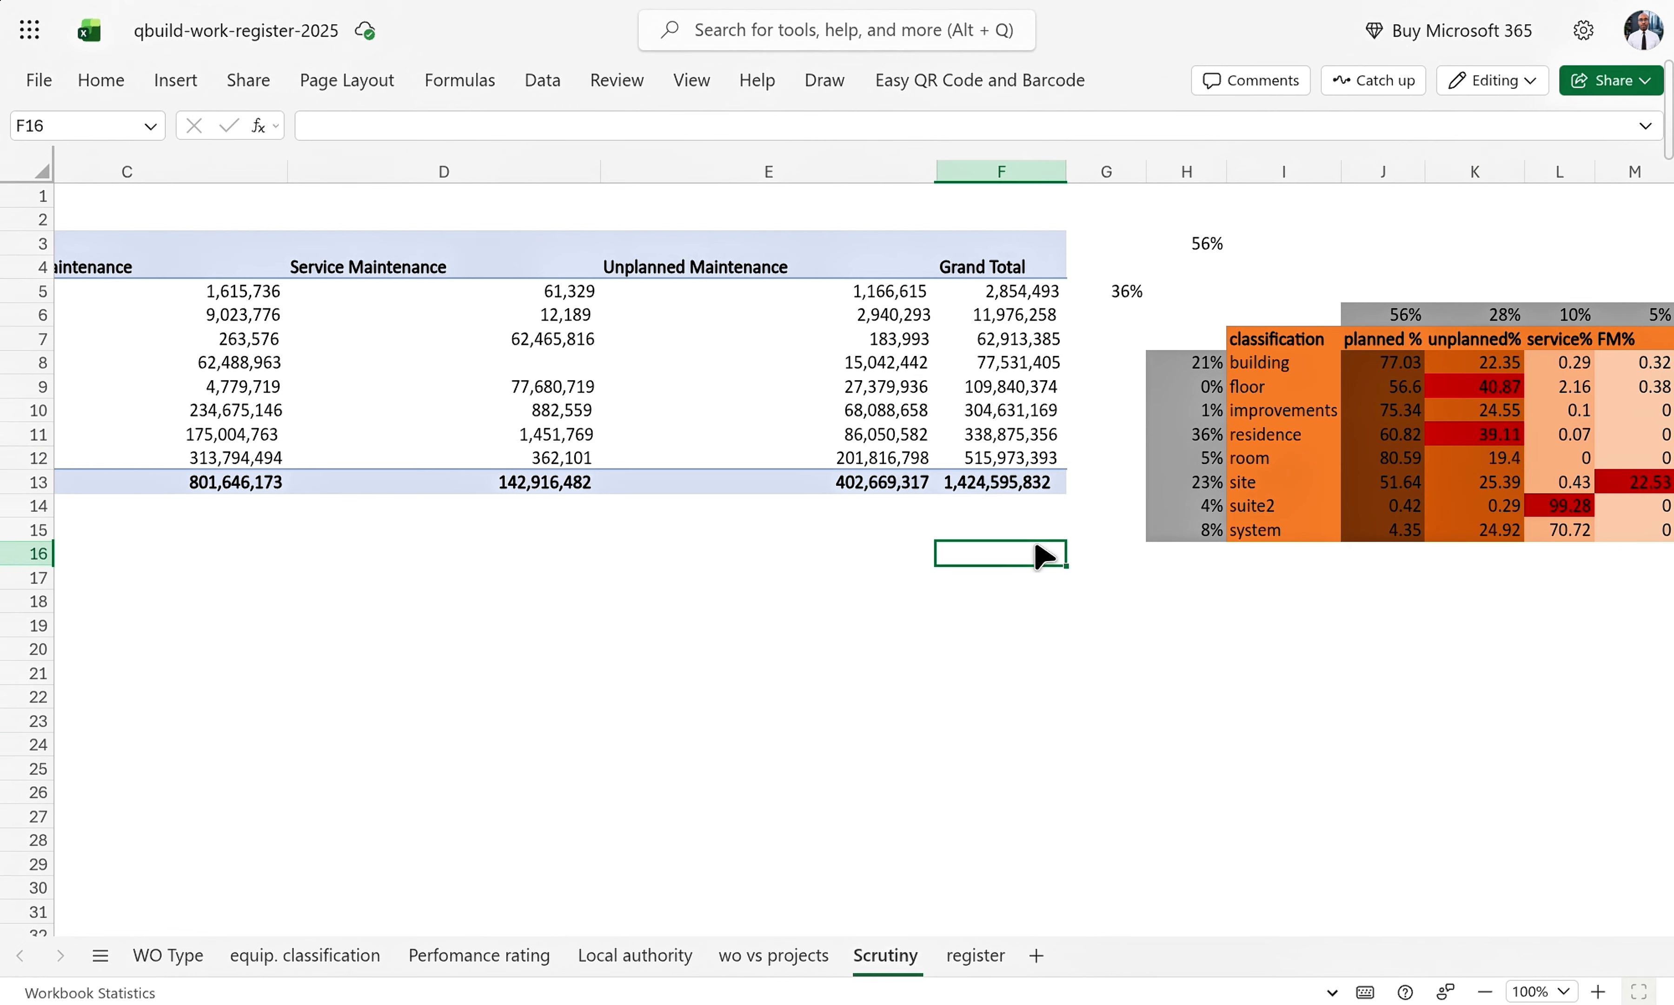
- Examine Residence's Unplanned Maintenance amount in the Scrutiny pivot
scroll(1043, 554, left, 5)
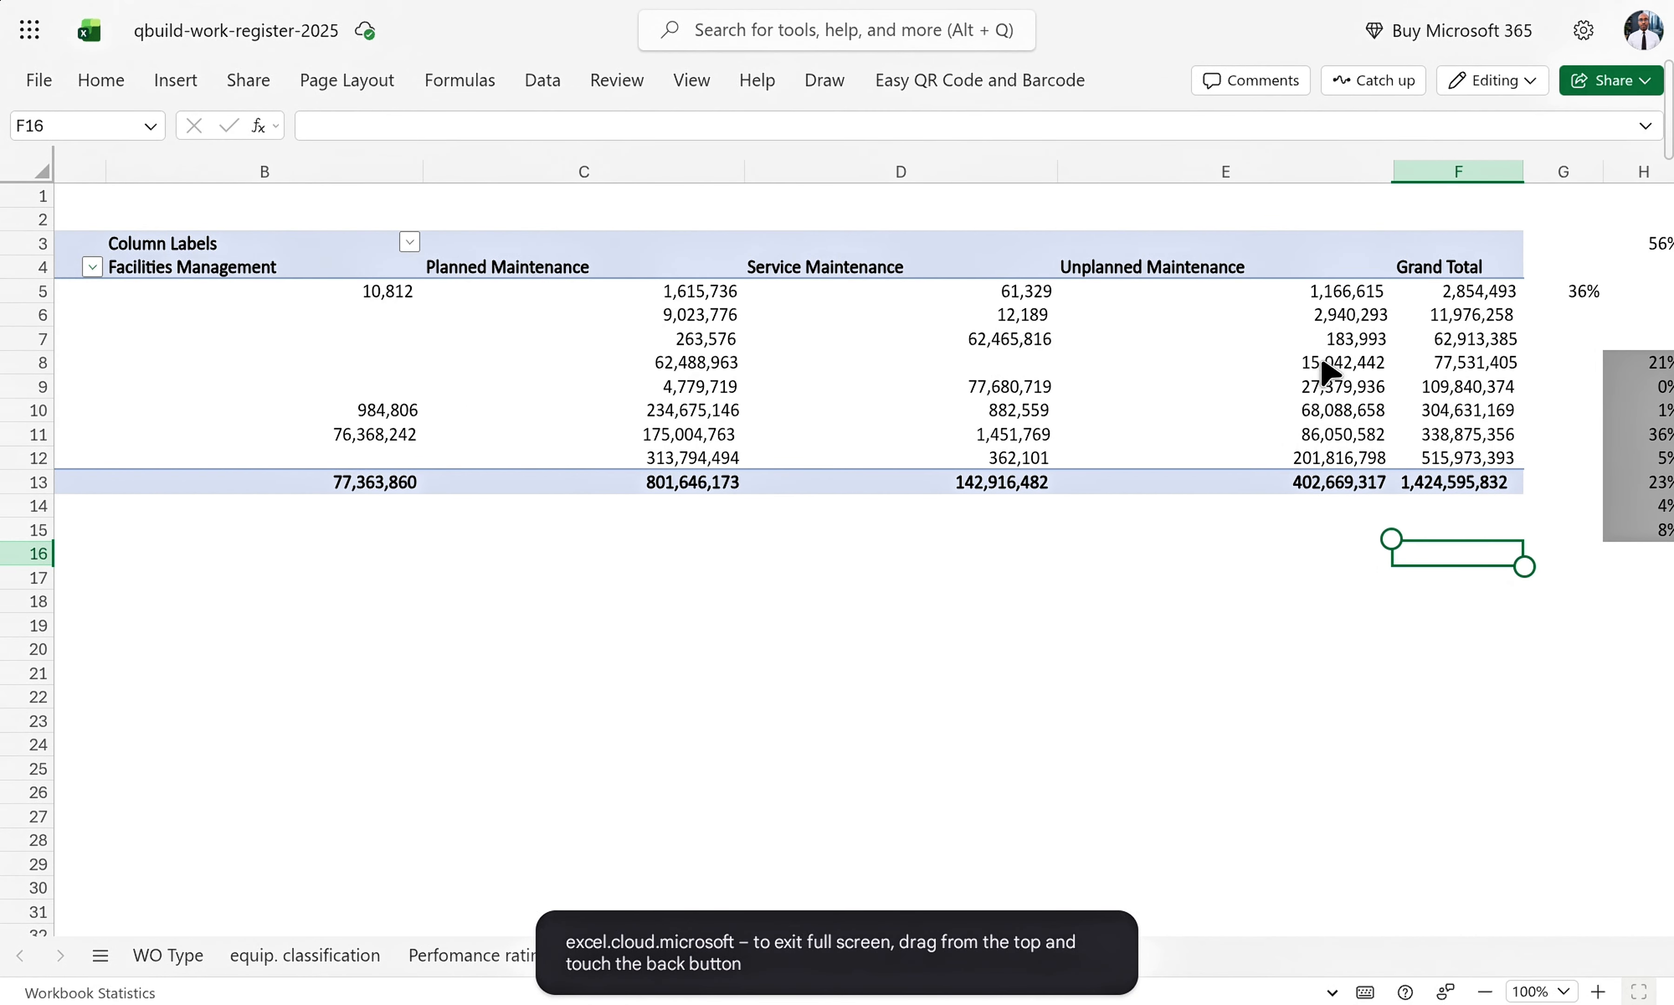
click(1357, 462)
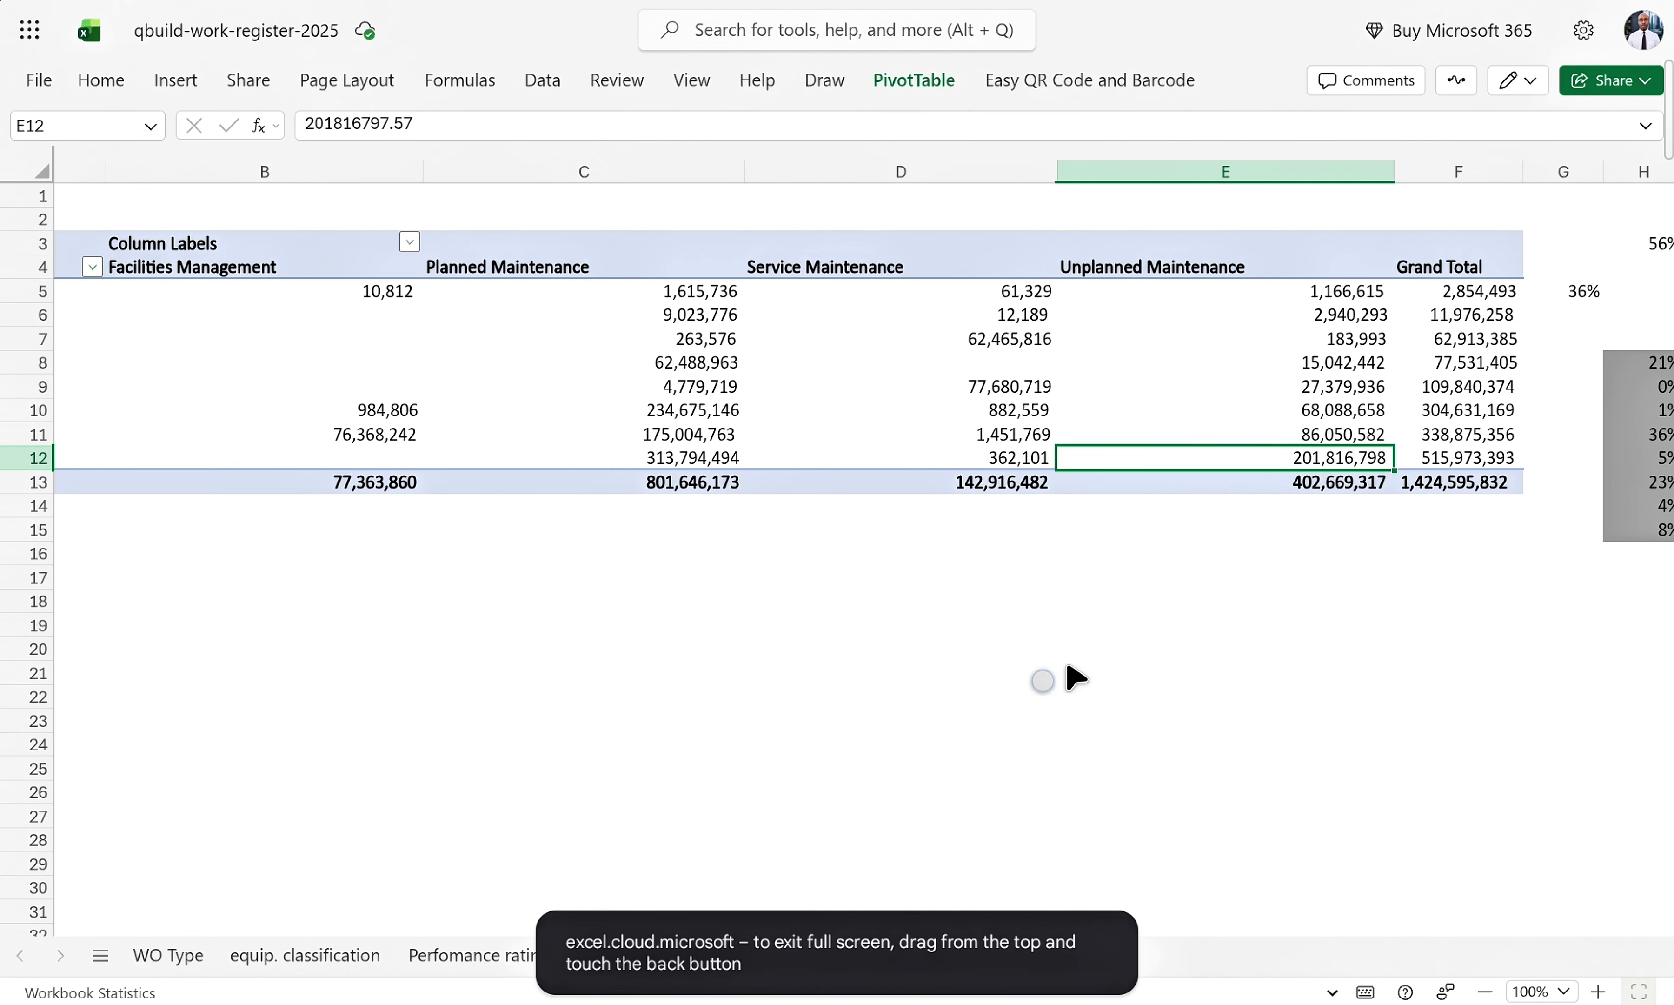
click(972, 599)
scroll(973, 599, left, 3)
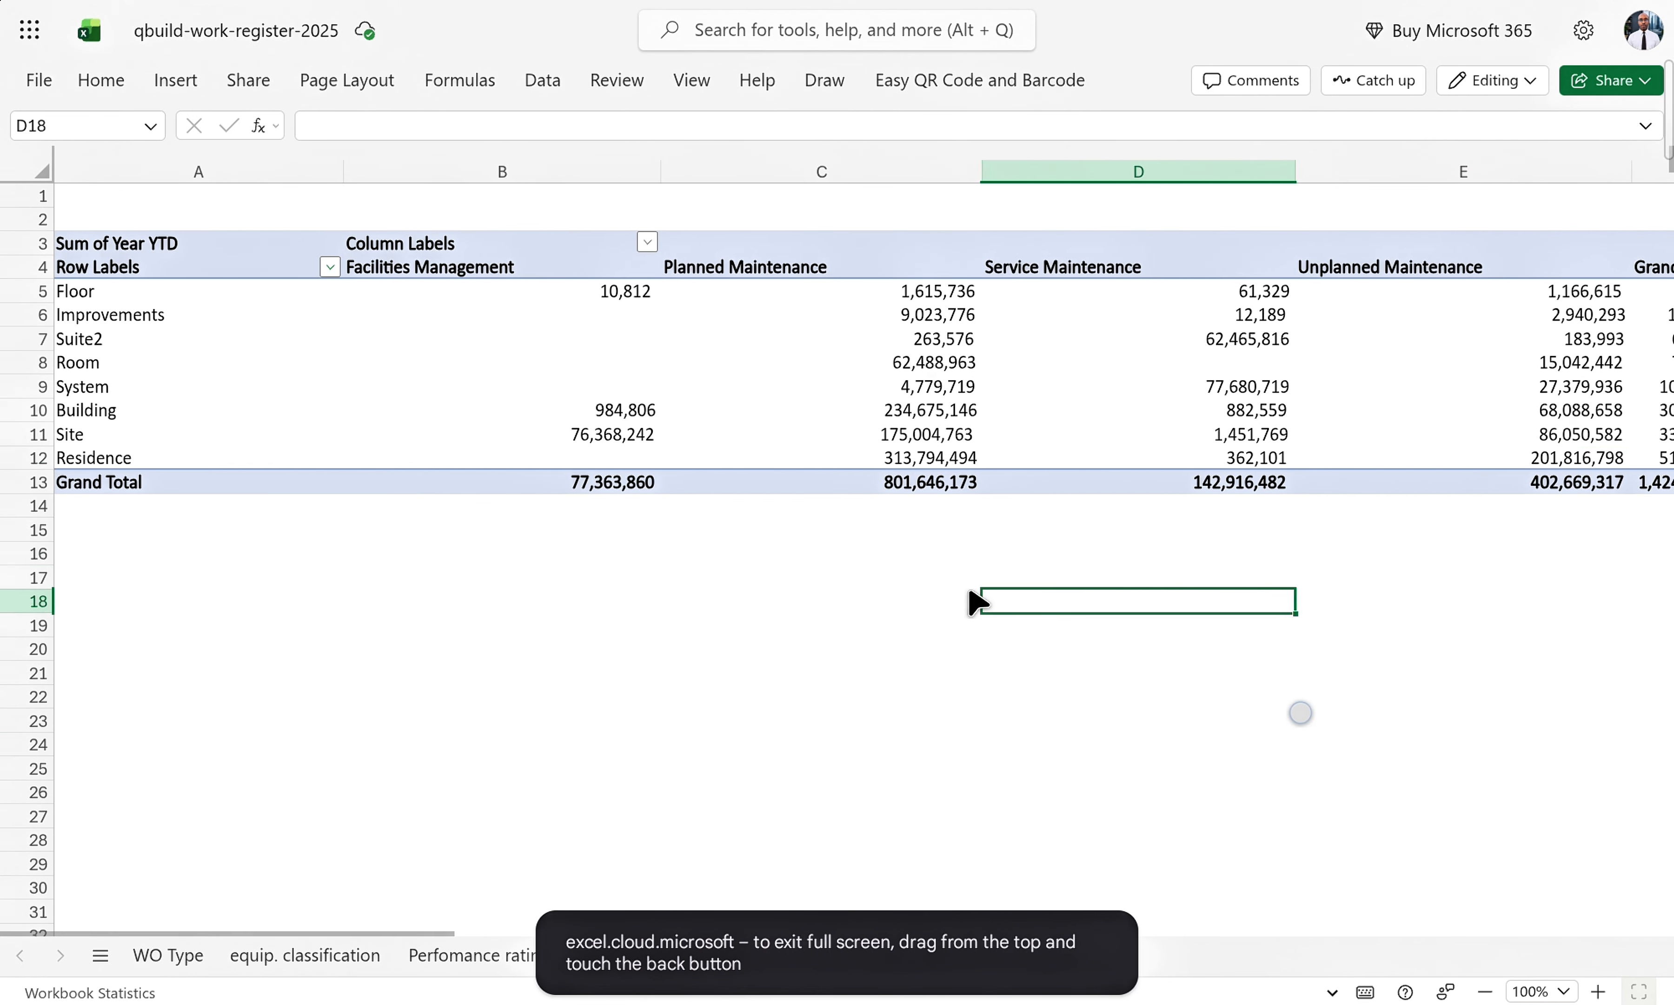
scroll(975, 601, right, 5)
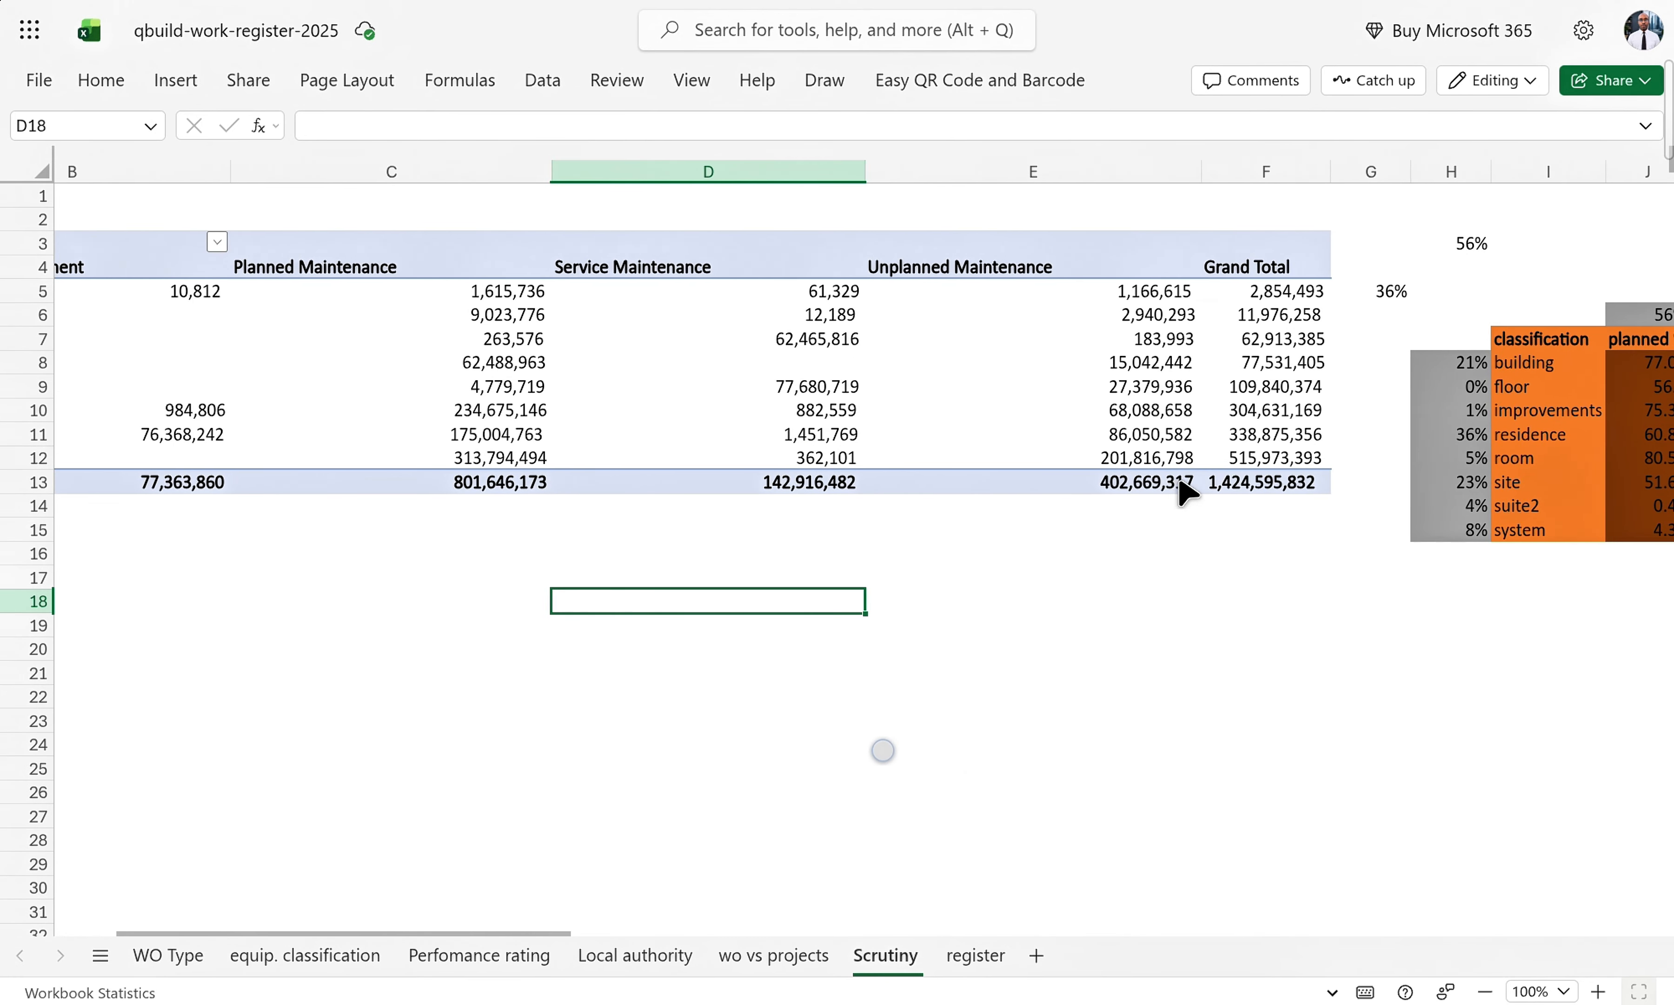
click(1157, 462)
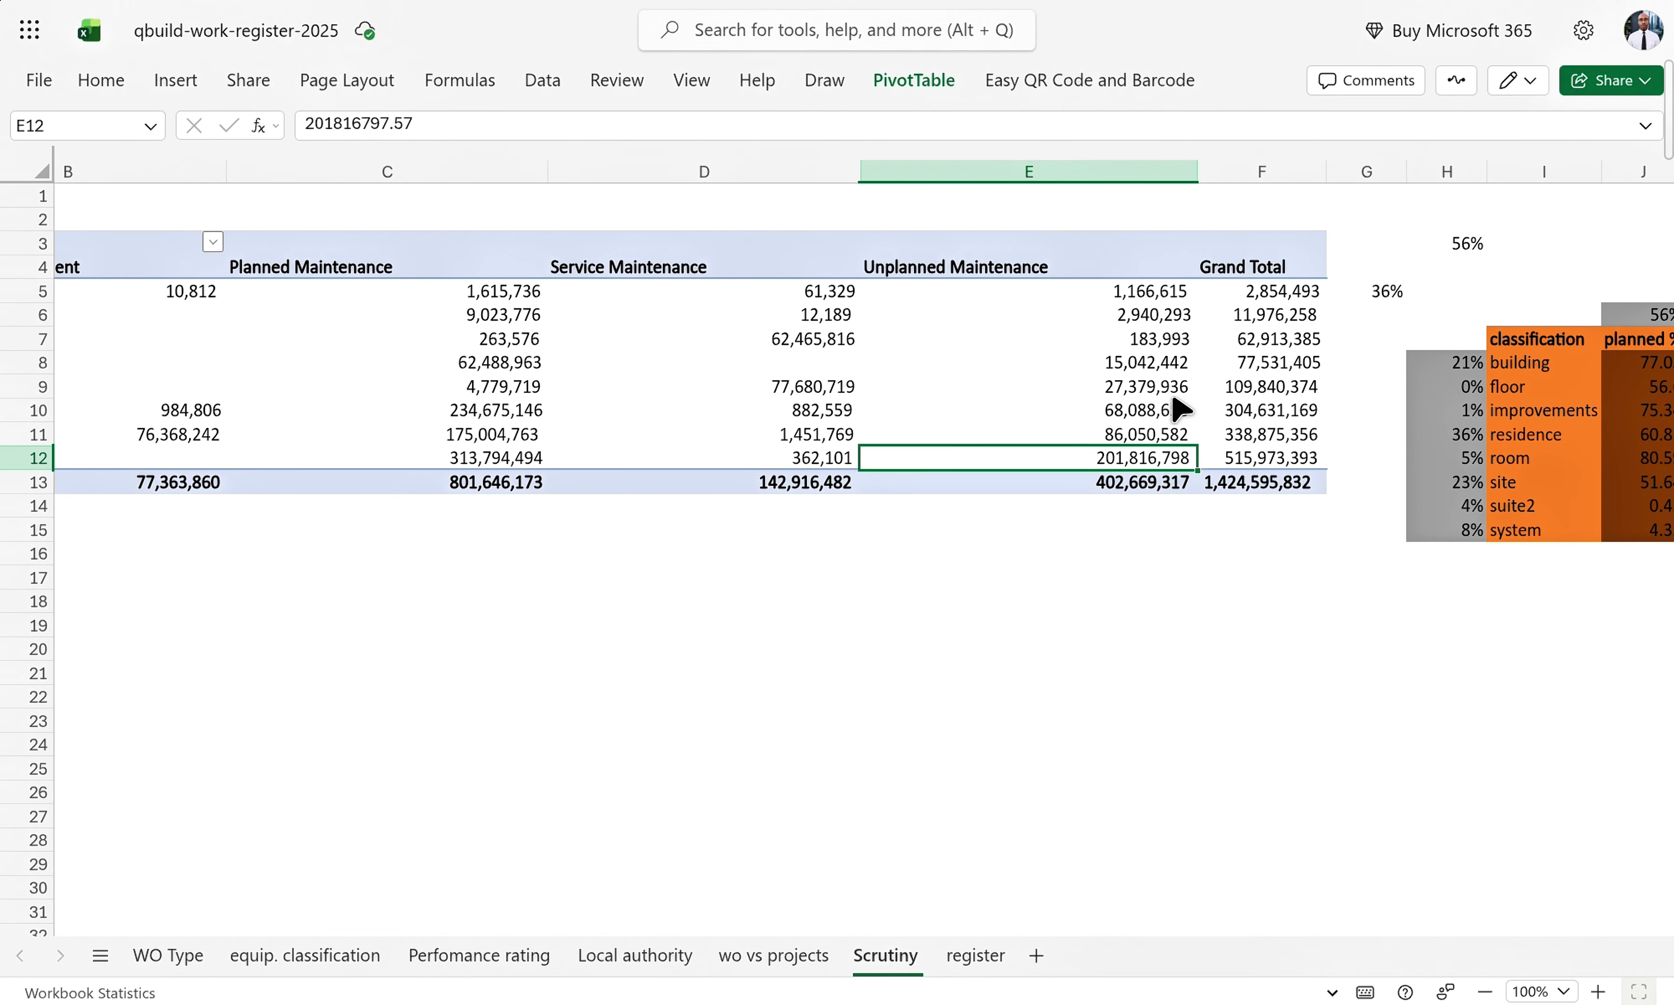
- Examine the red-highlighted unplanned % for residence in the classification percentage table
click(1262, 530)
click(1360, 623)
scroll(1383, 630, right, 5)
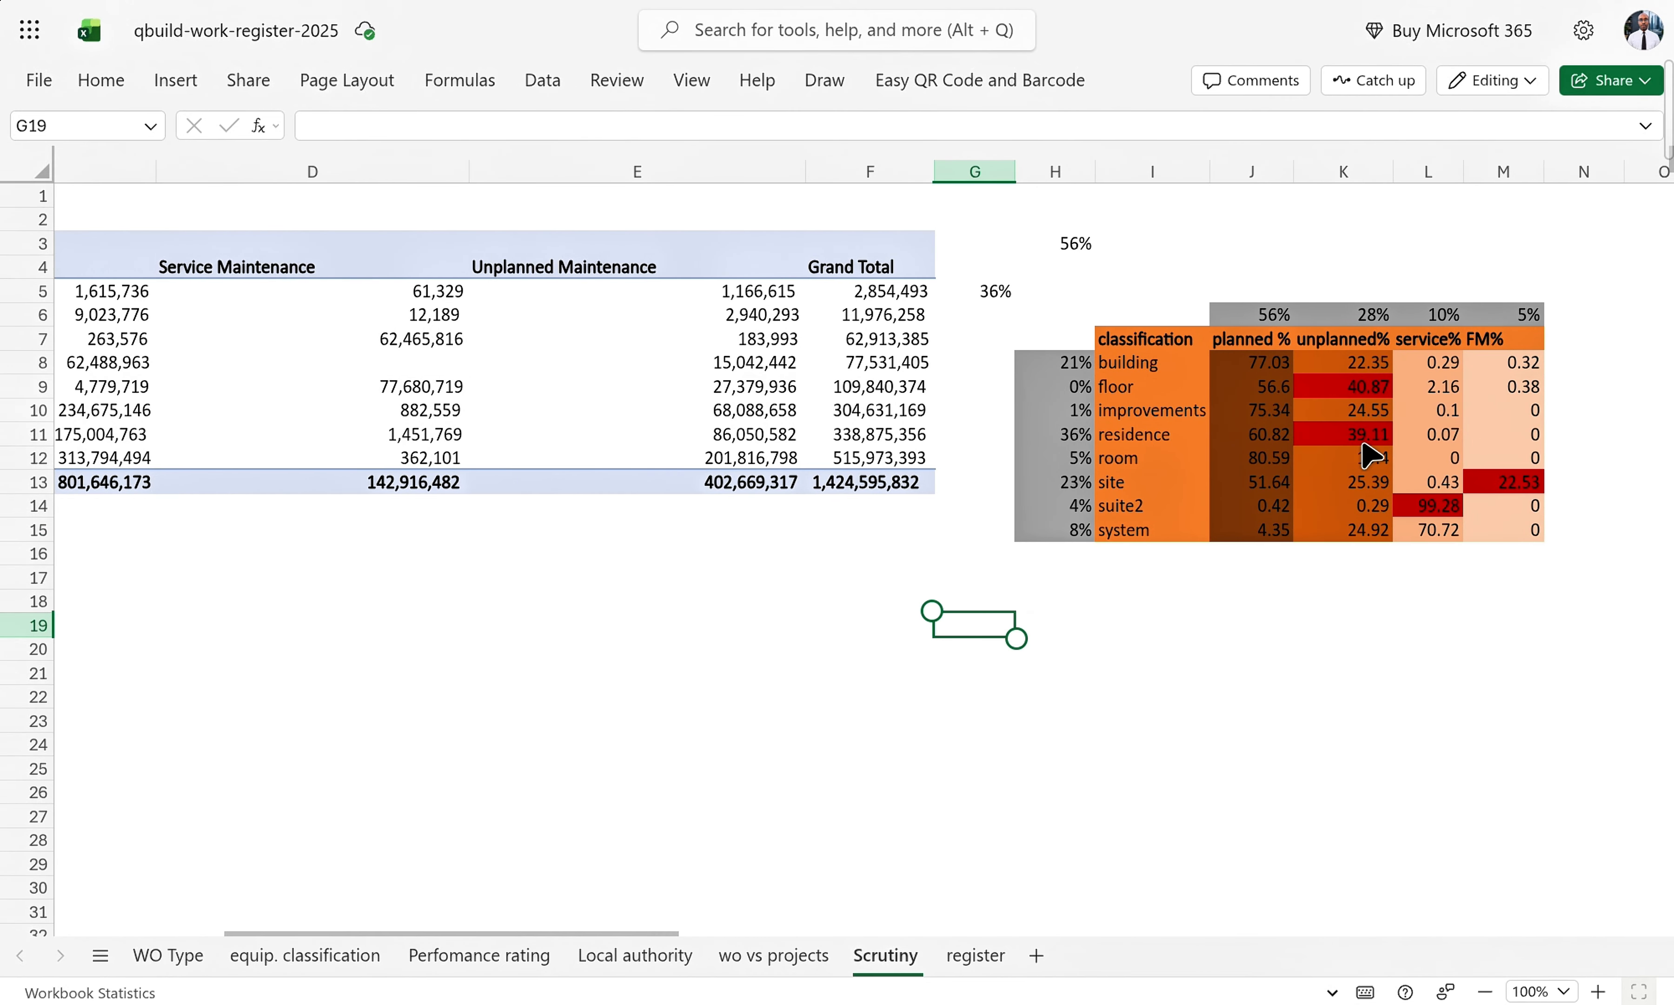
click(1362, 437)
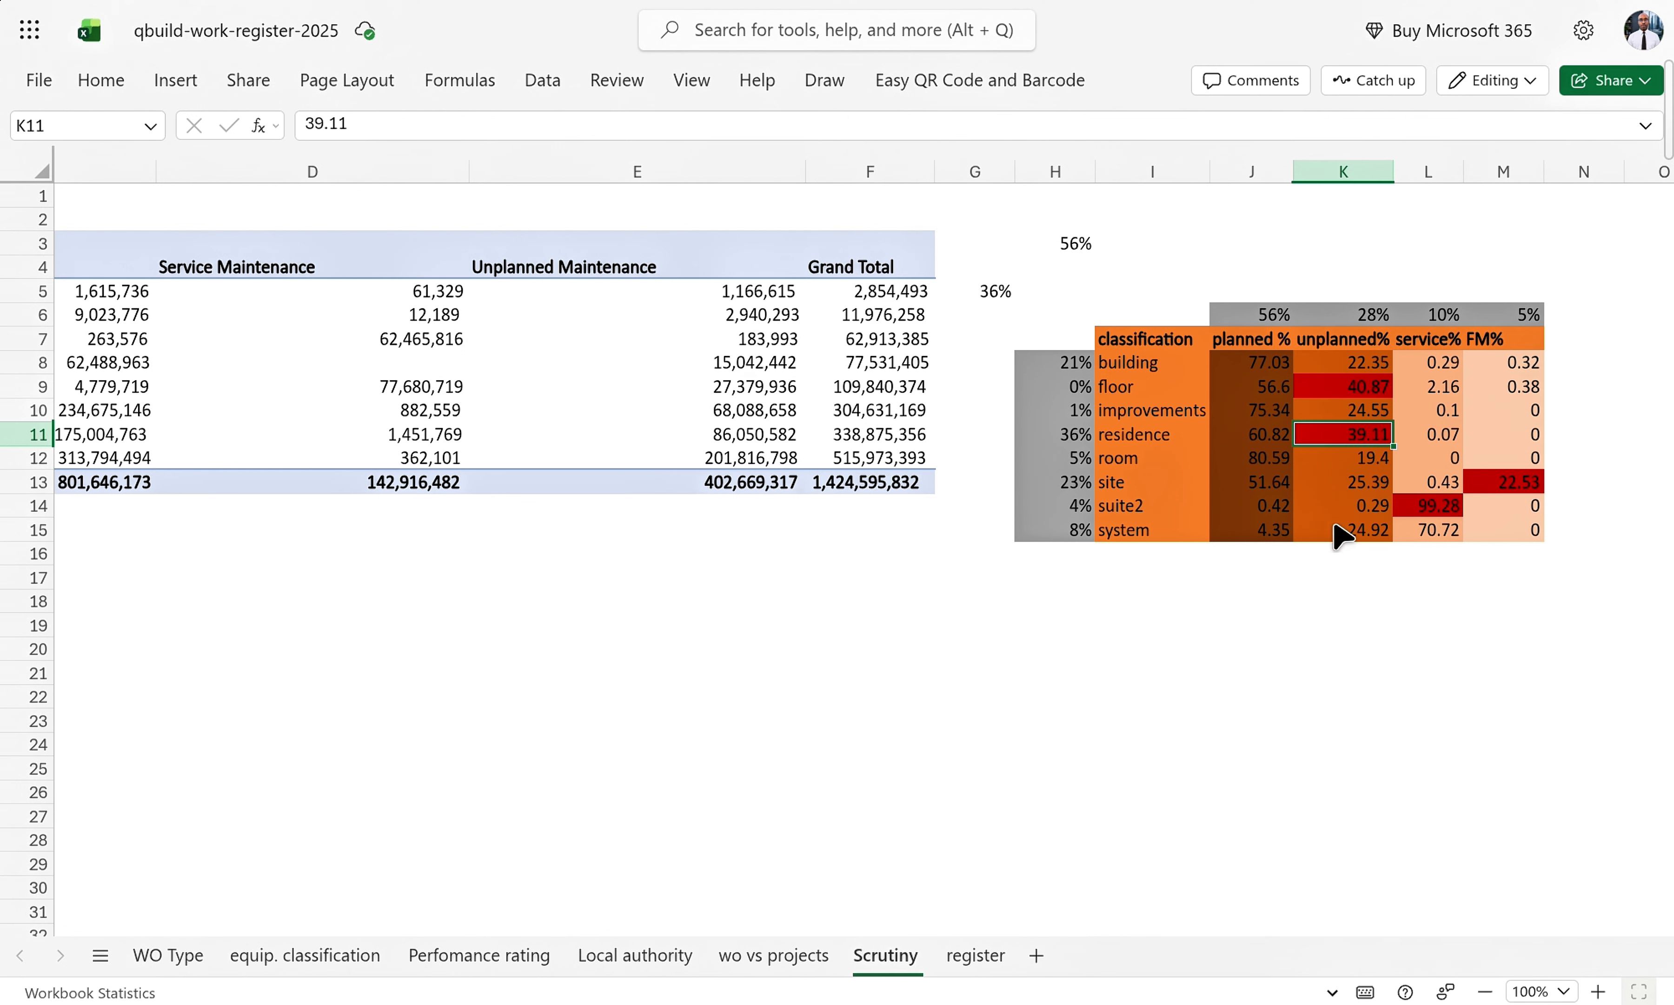
click(1342, 571)
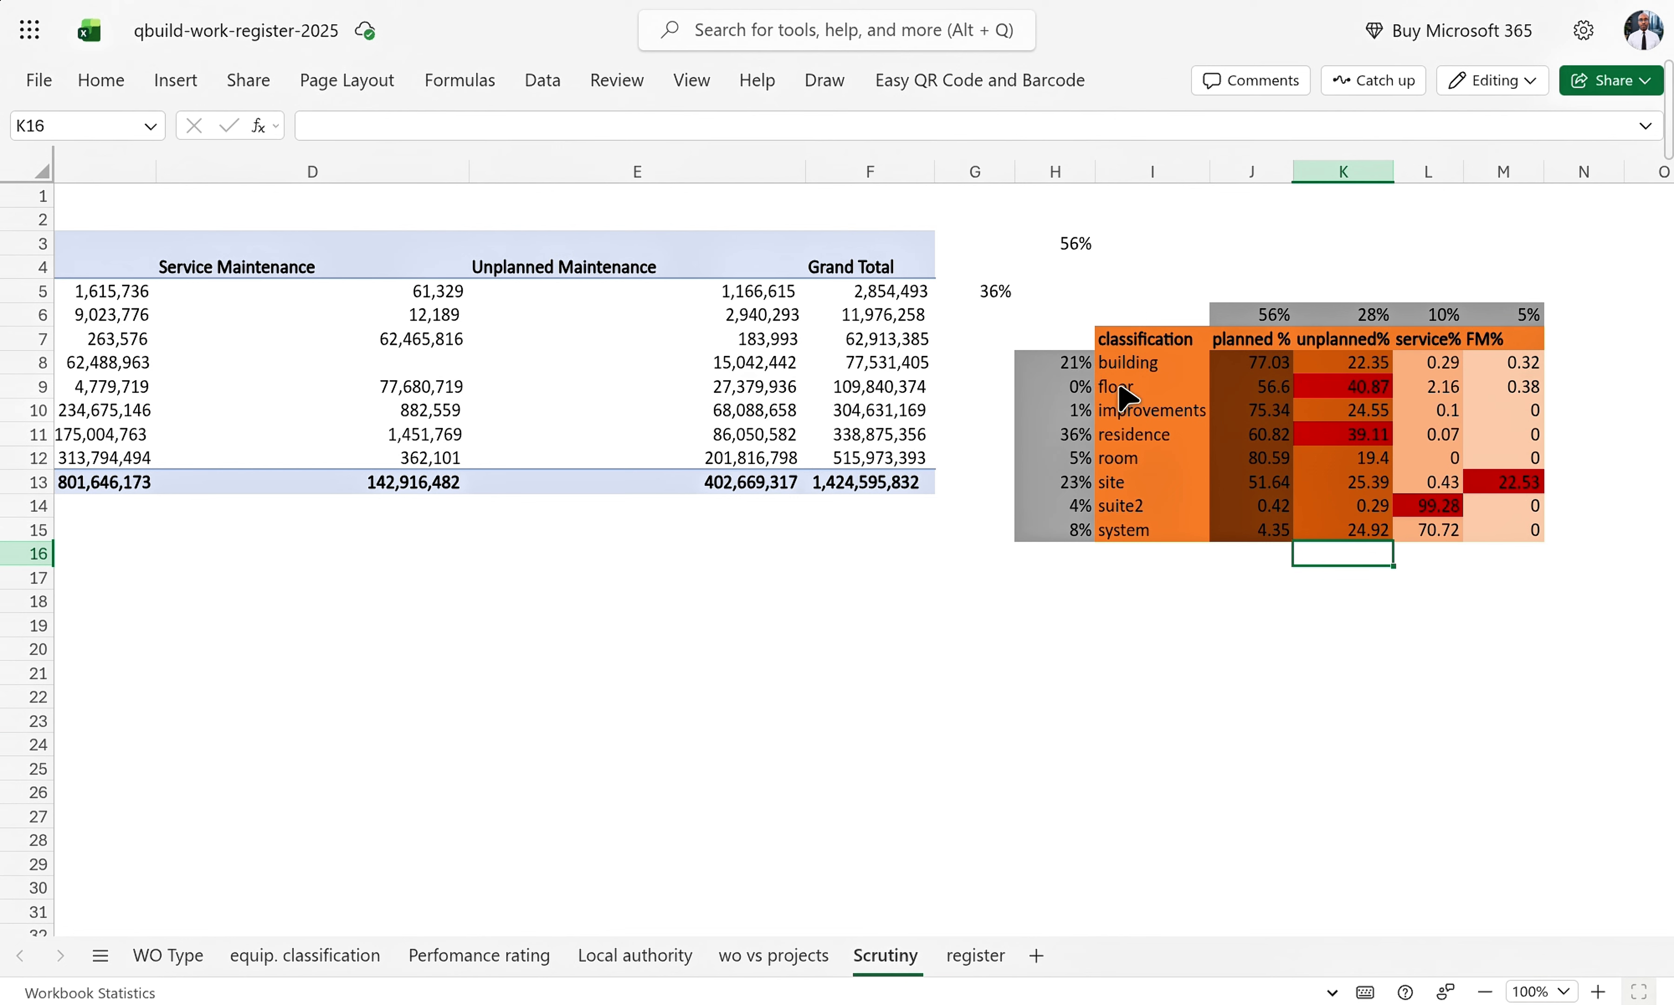
- Check the unrounded spend share beside floor in the classification percentage table, leaving the cell unedited
click(1081, 396)
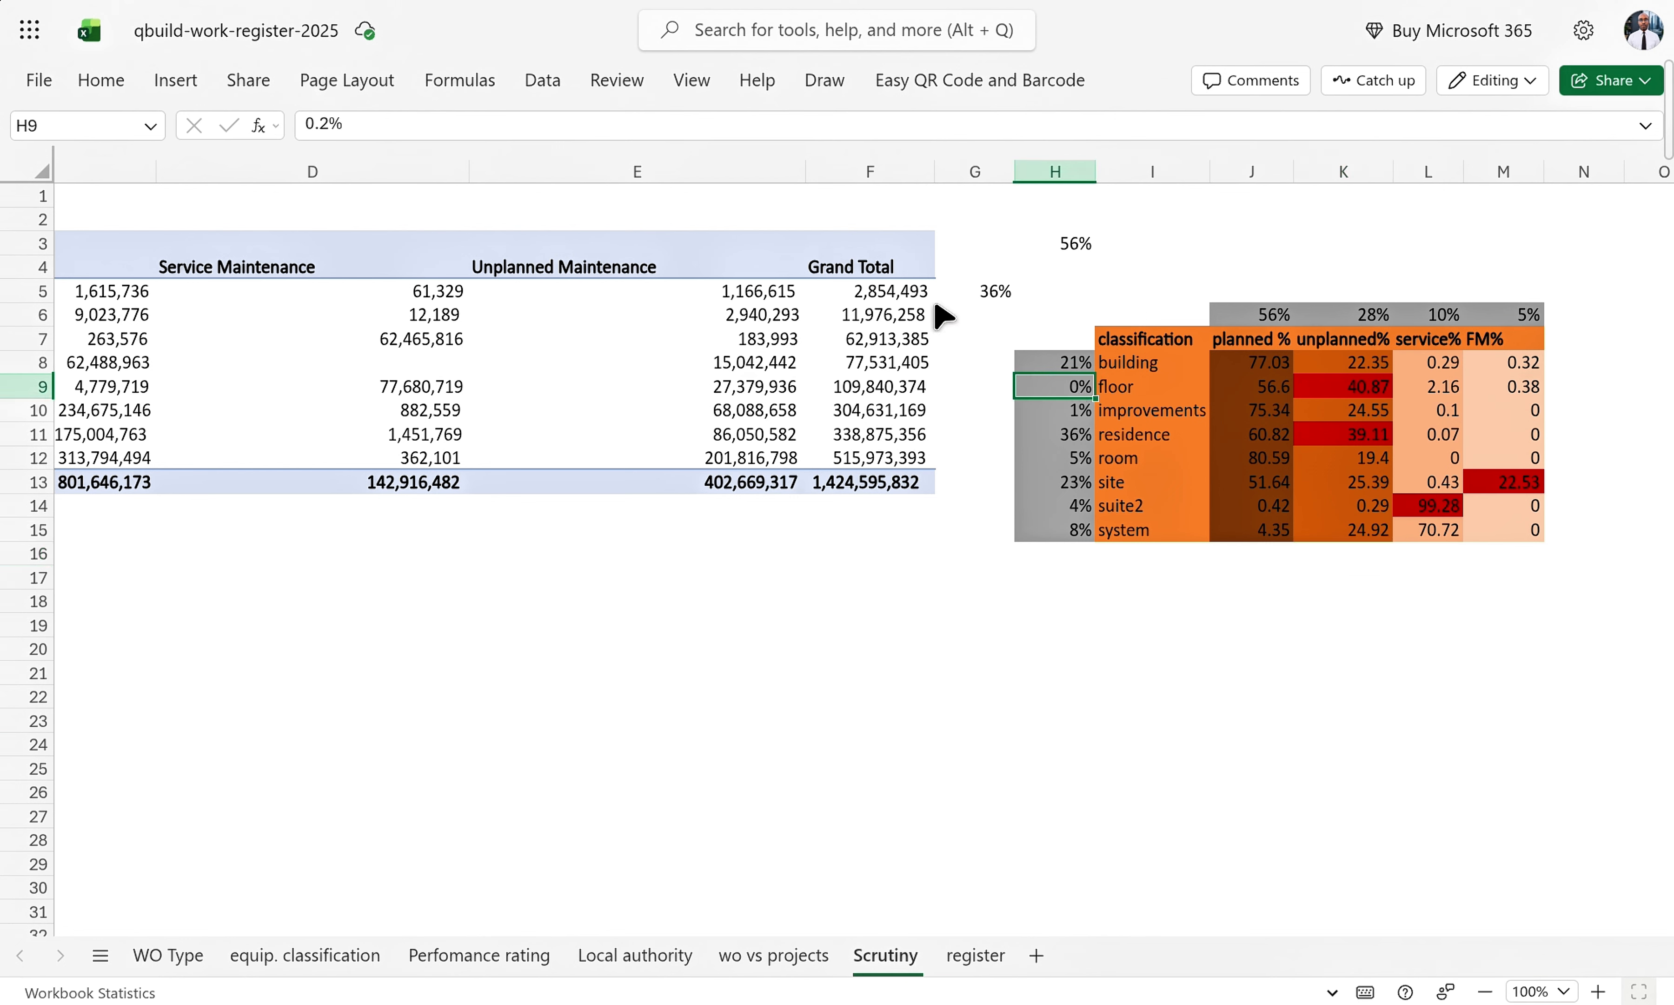
click(336, 127)
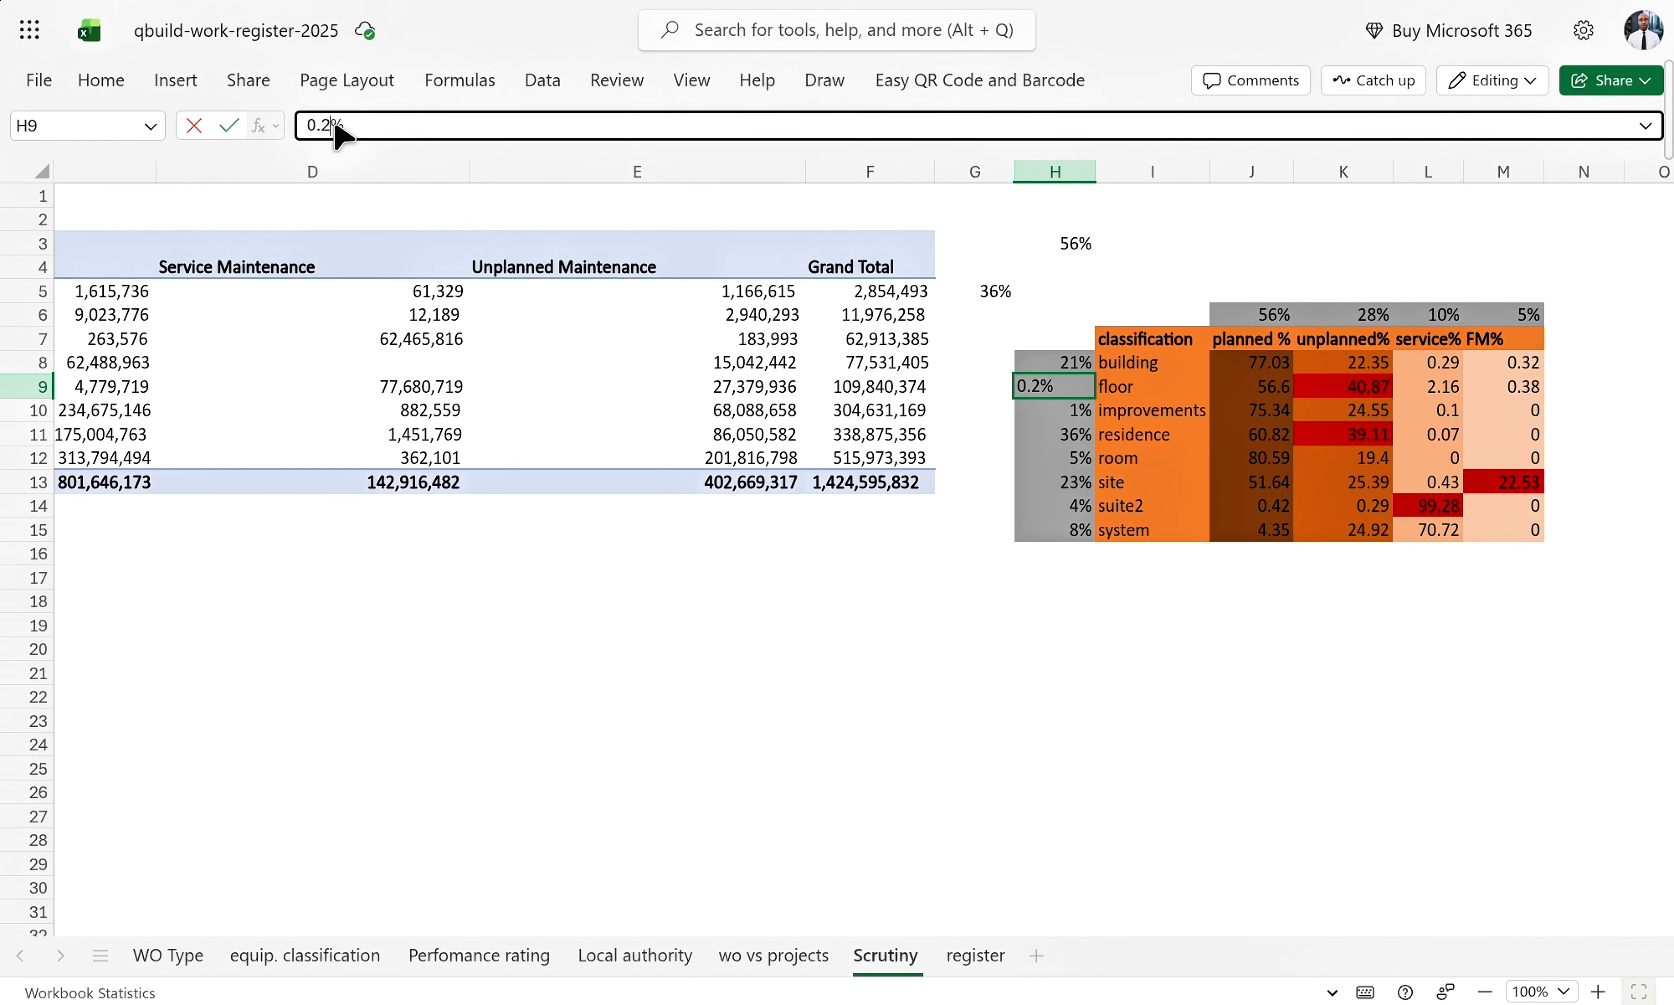
click(598, 227)
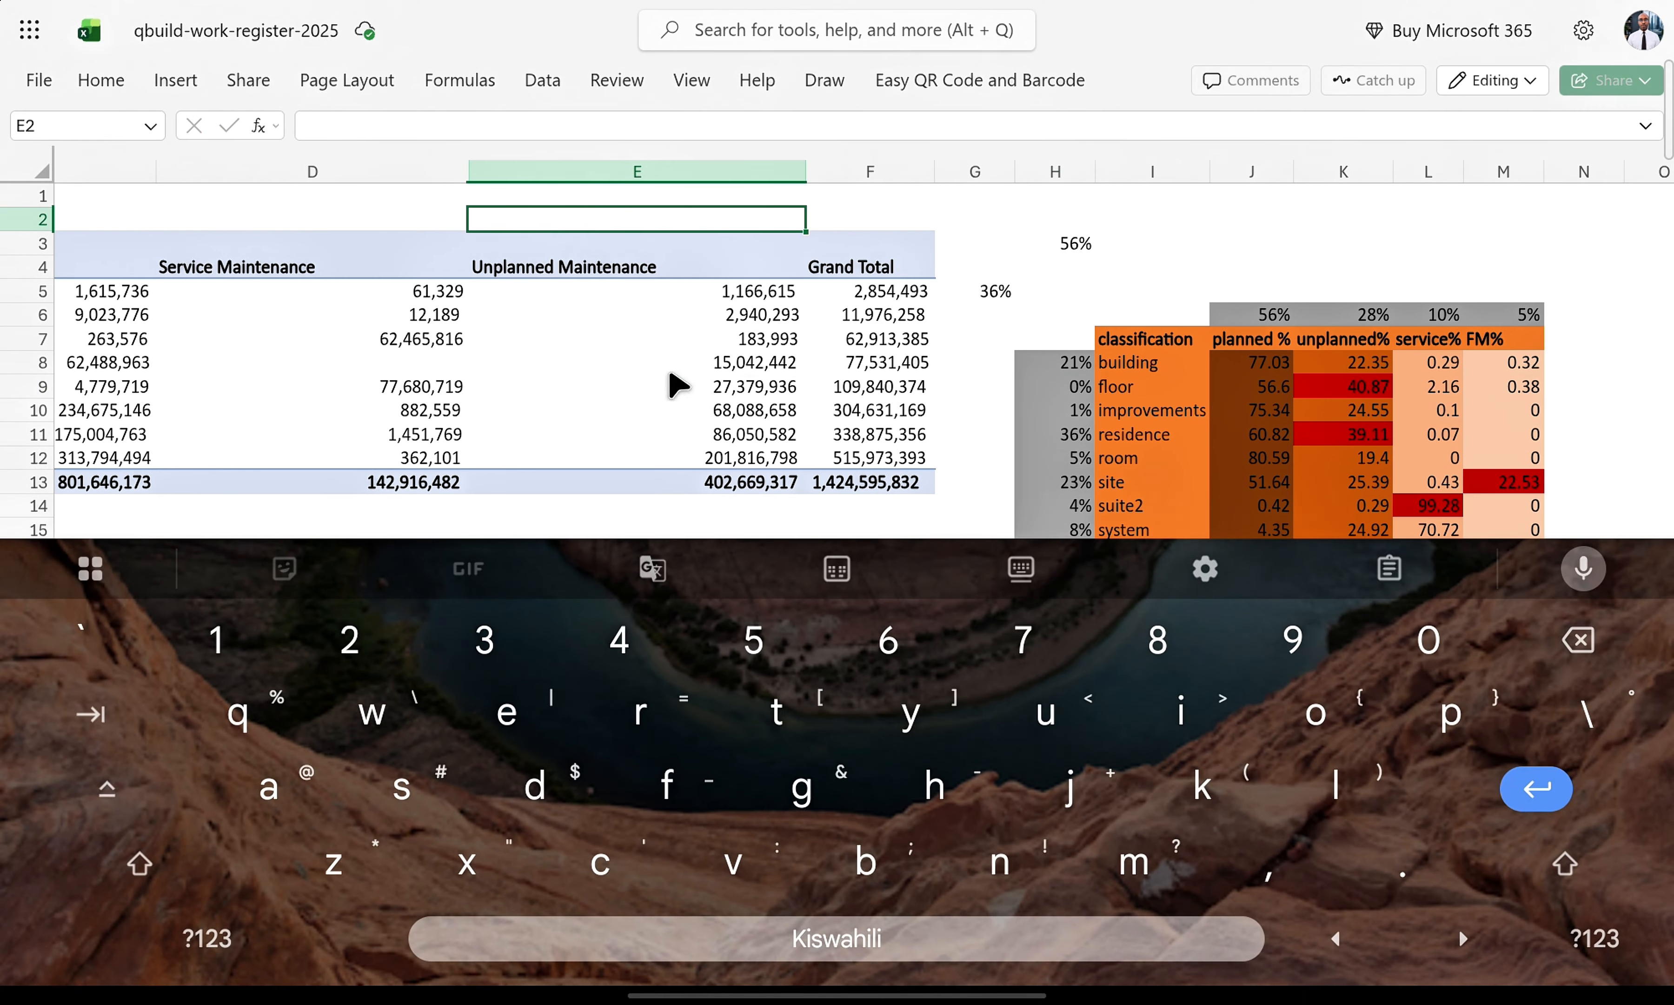
click(939, 511)
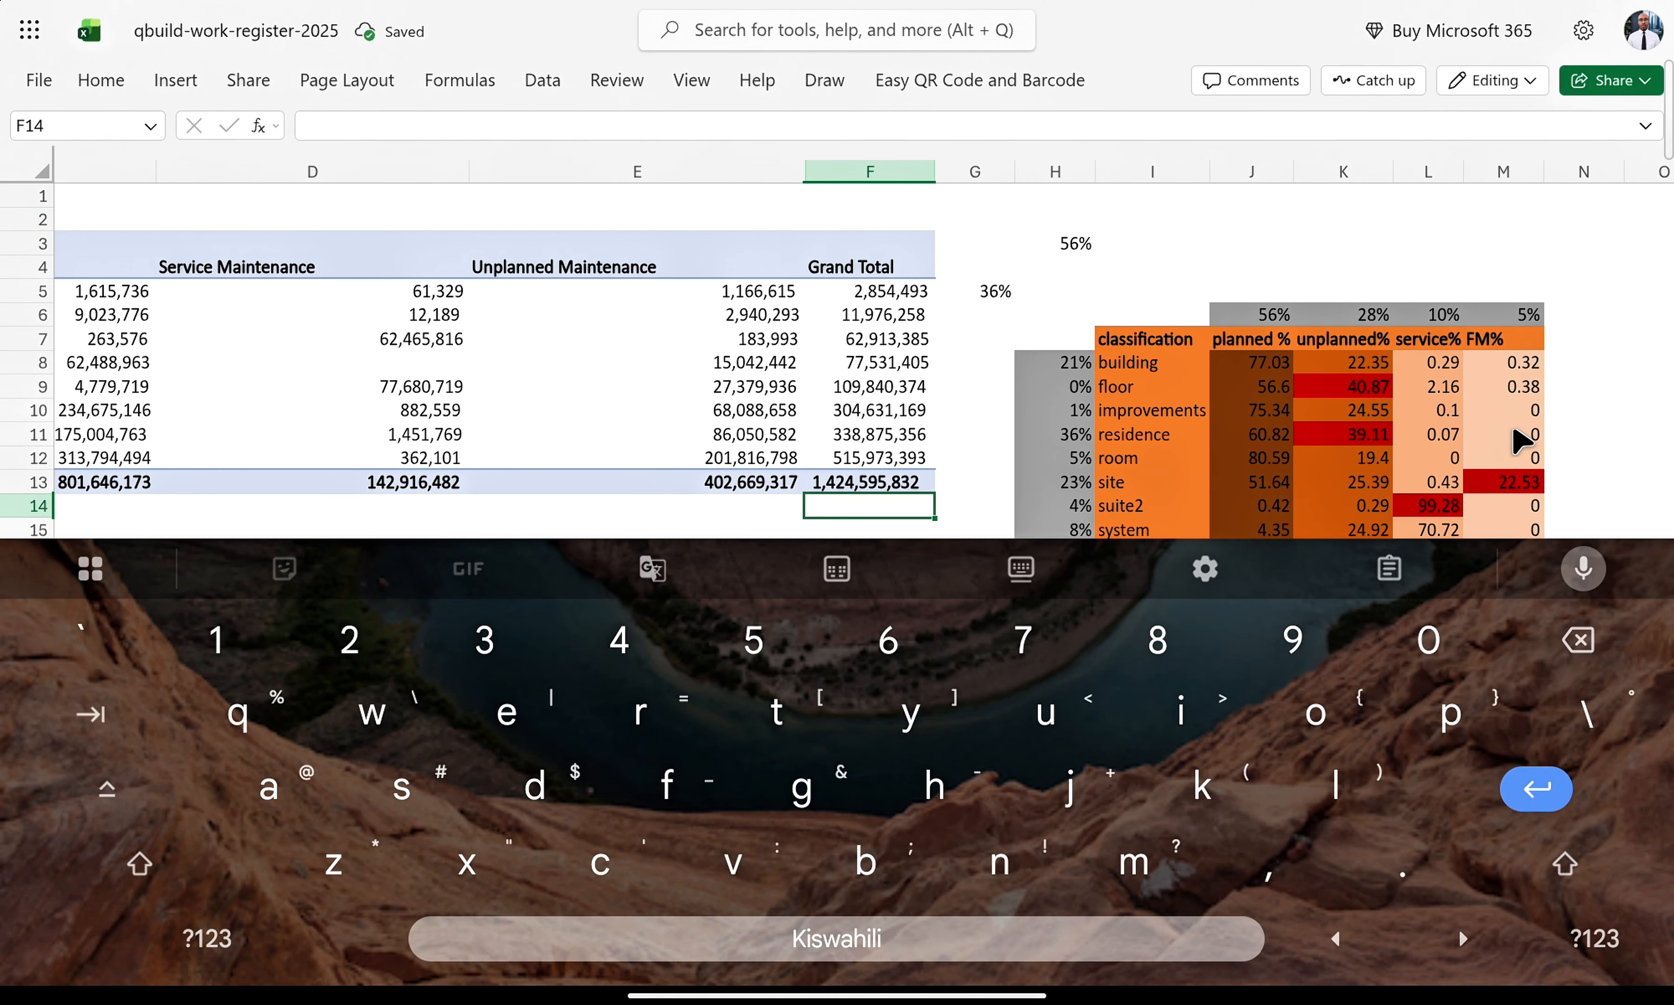
- Review the spend shares beside improvements, residence, room, site and system in the classification percentage table
click(1064, 409)
click(1077, 438)
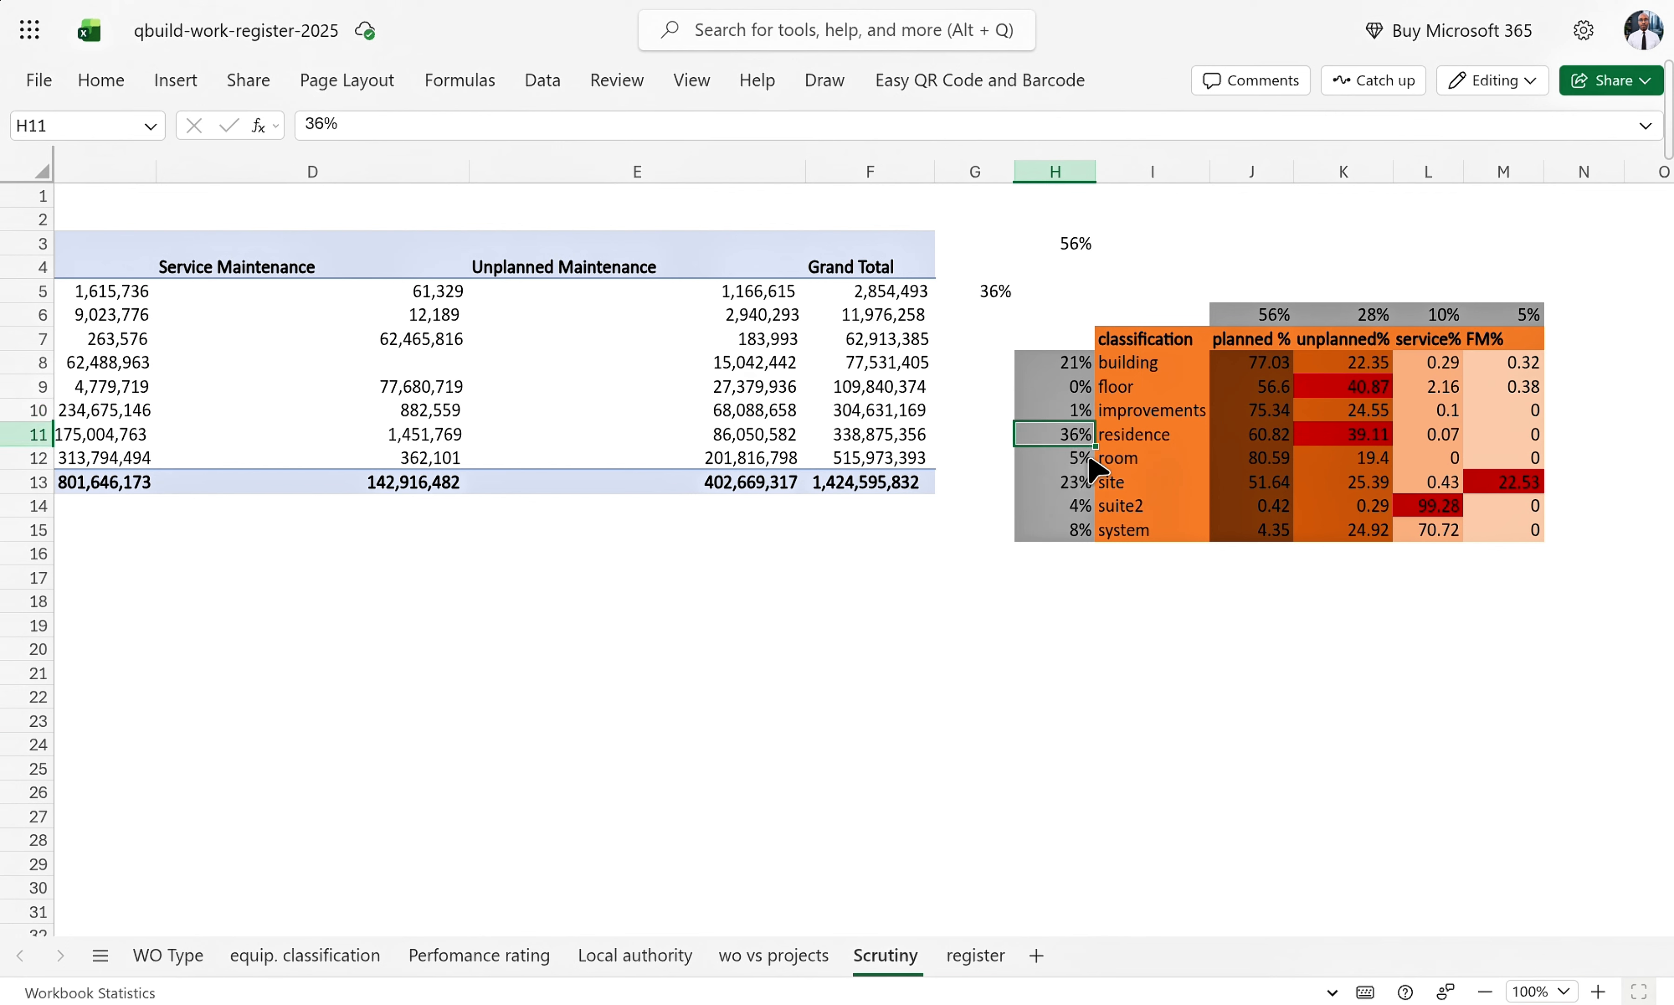
click(1081, 461)
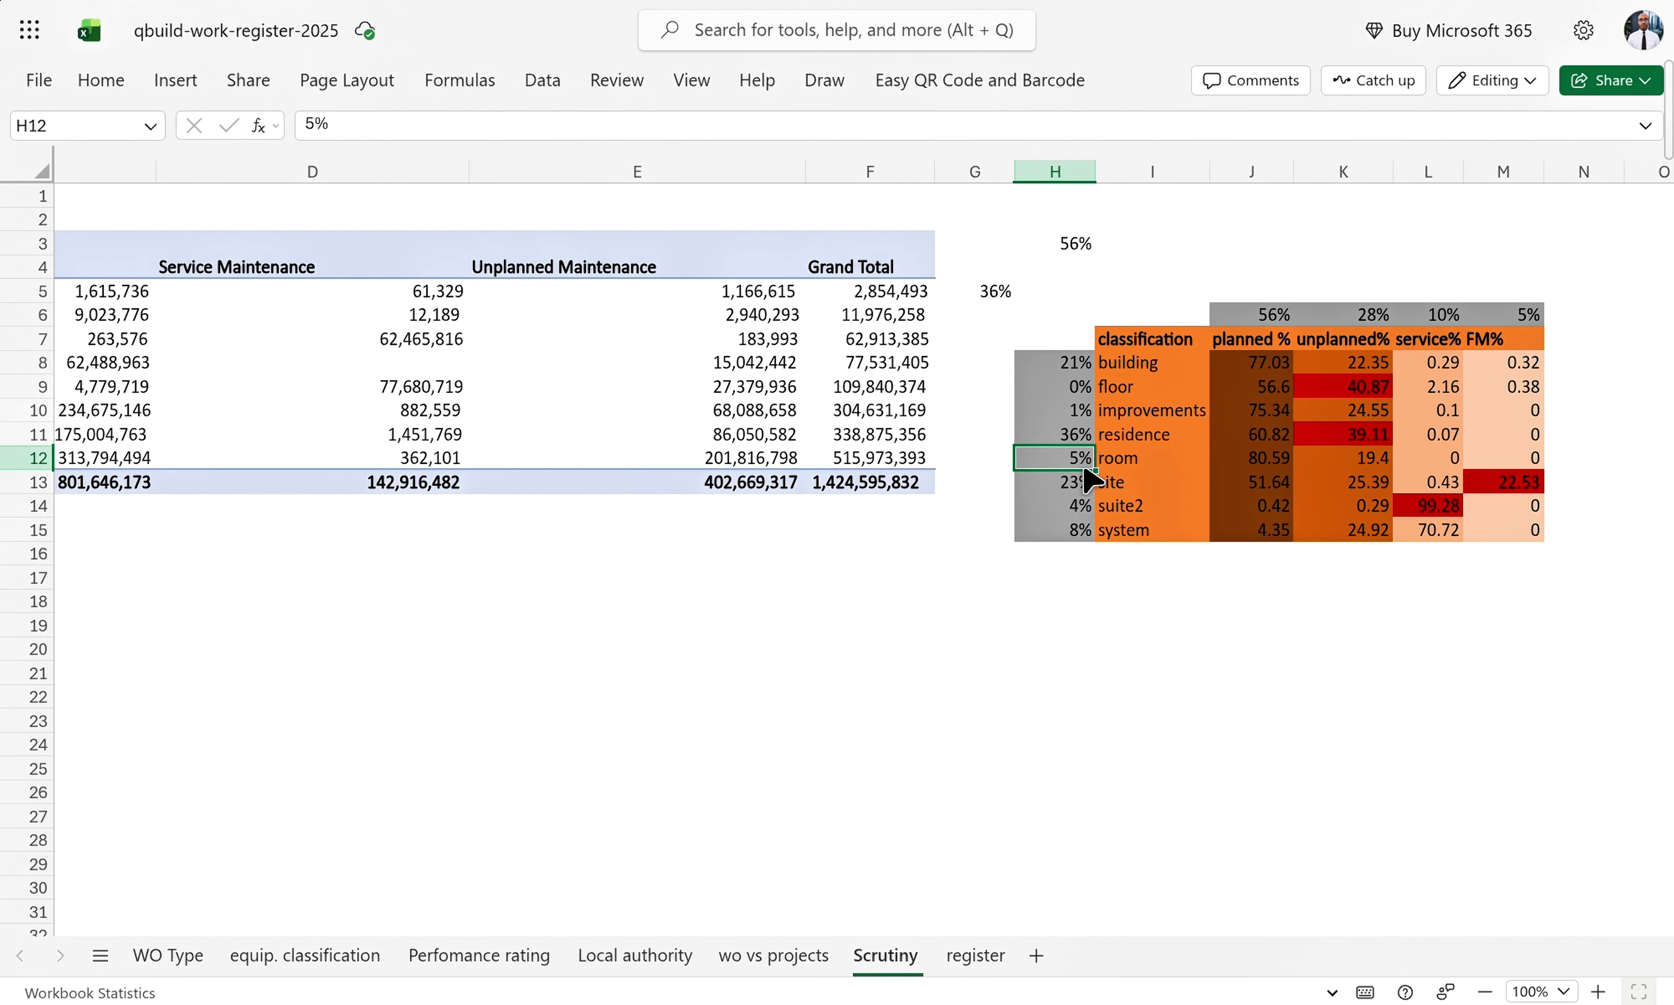
click(1078, 483)
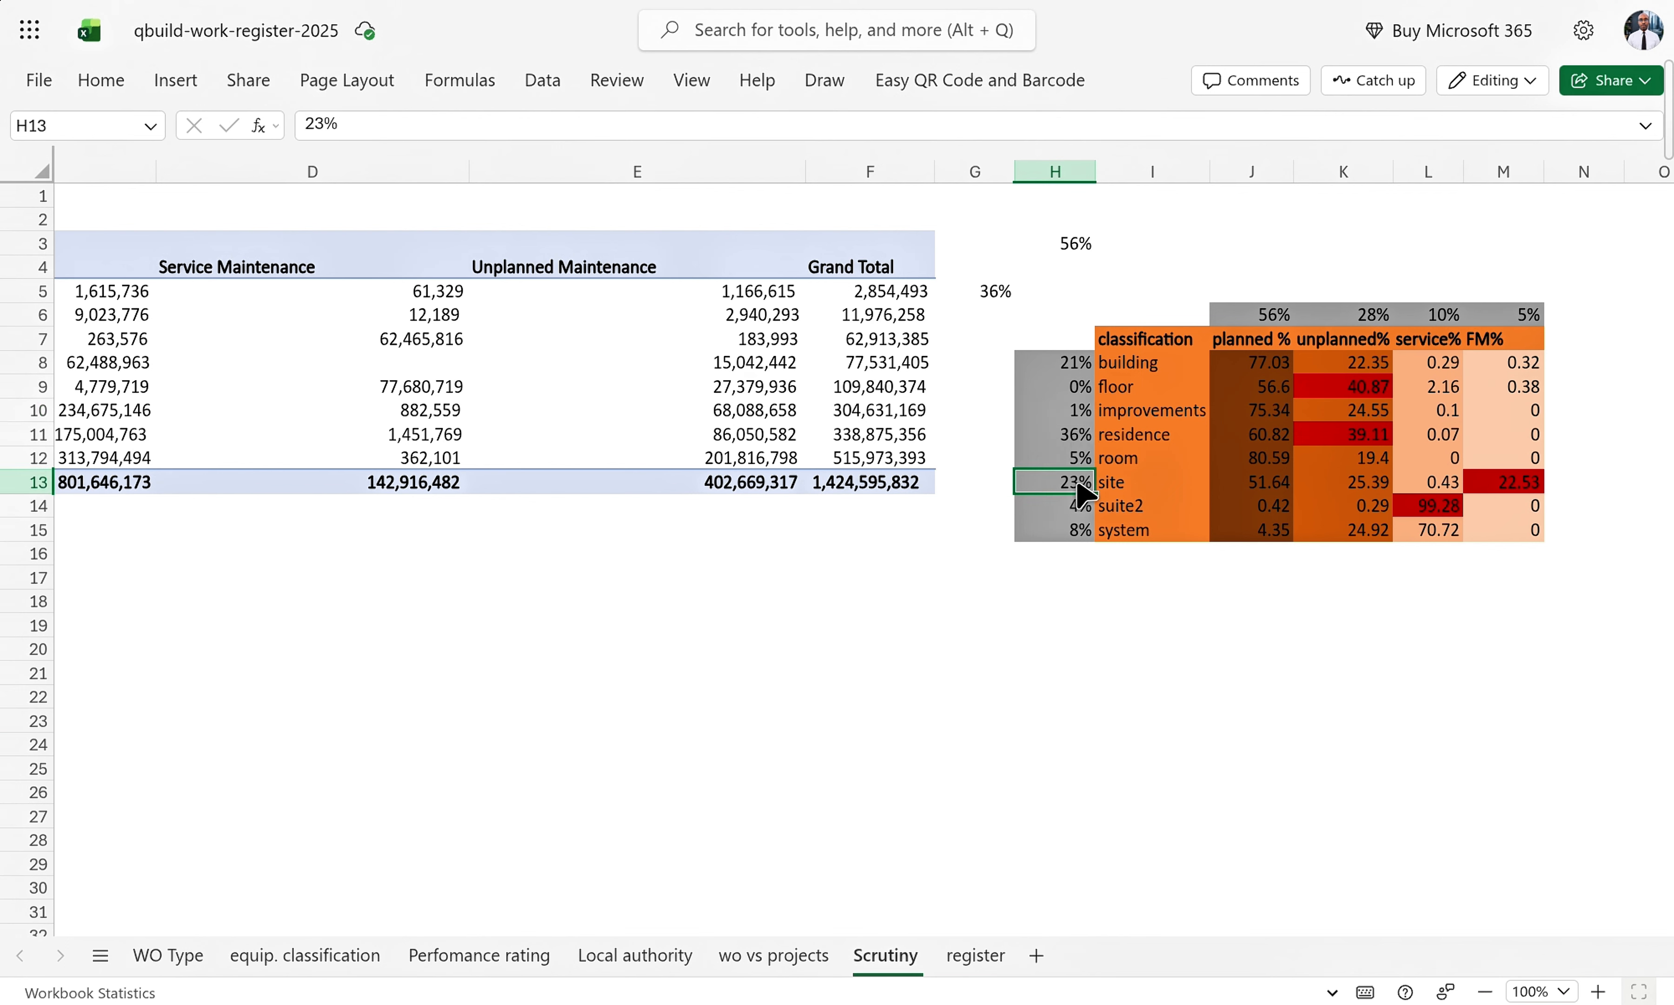
click(1077, 530)
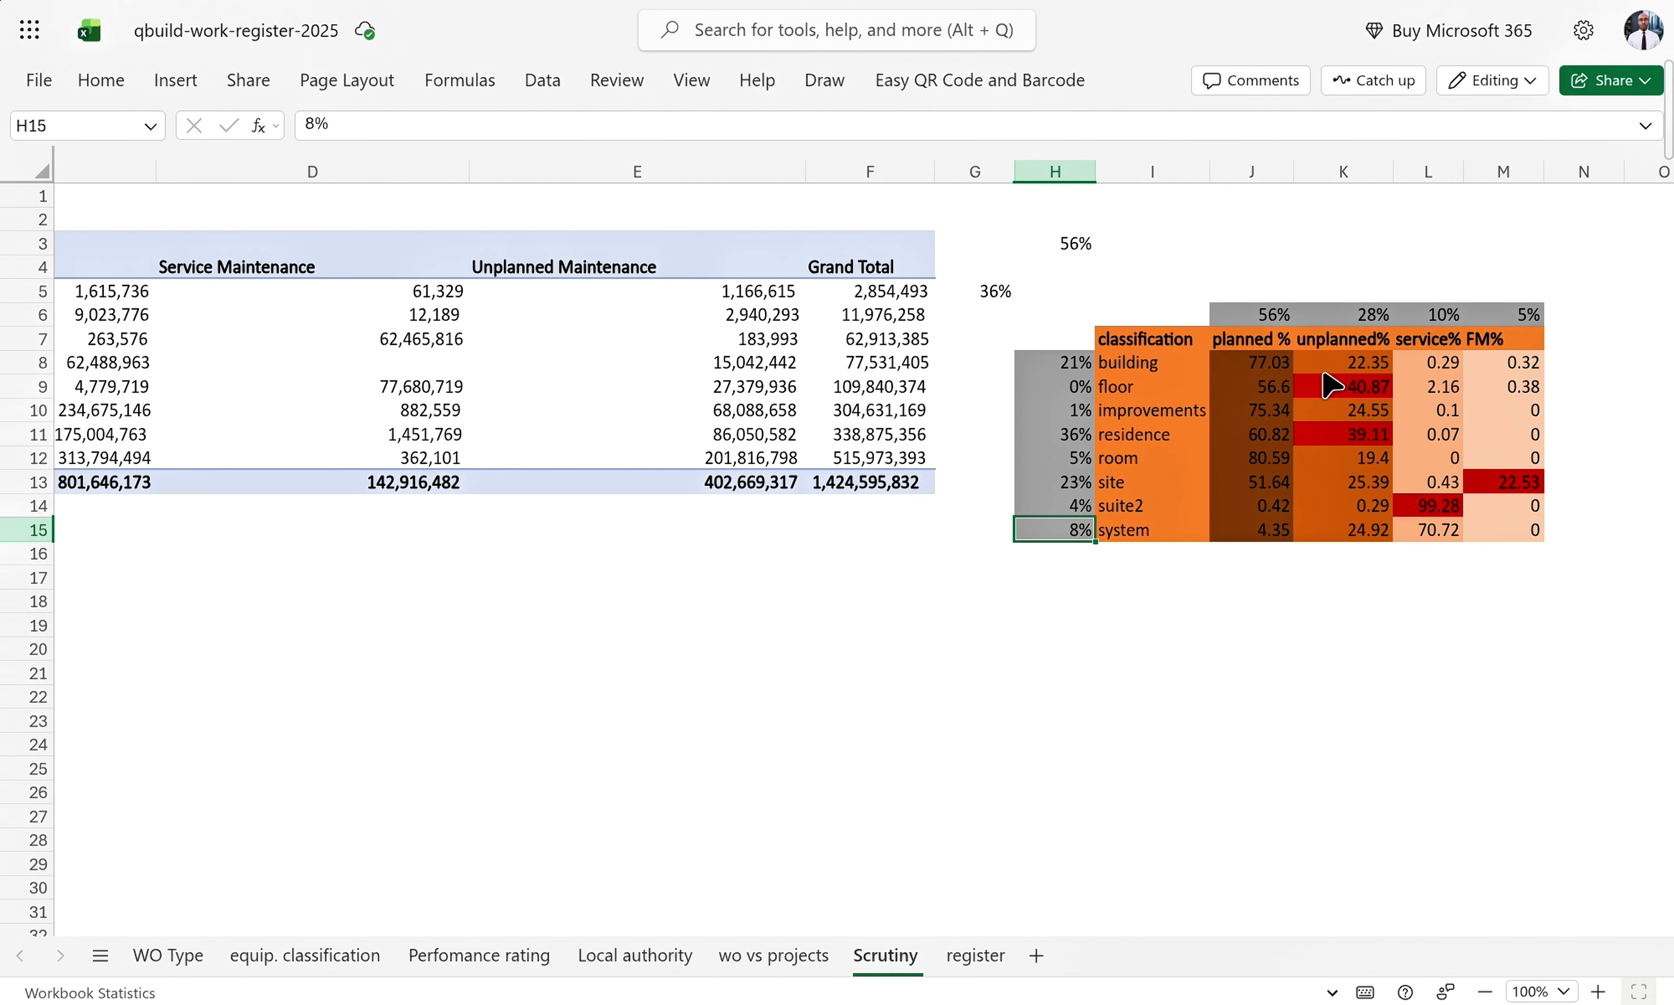
- Compare floor's unplanned % with its spend share and with the unplanned % of improvements and residence
click(1363, 391)
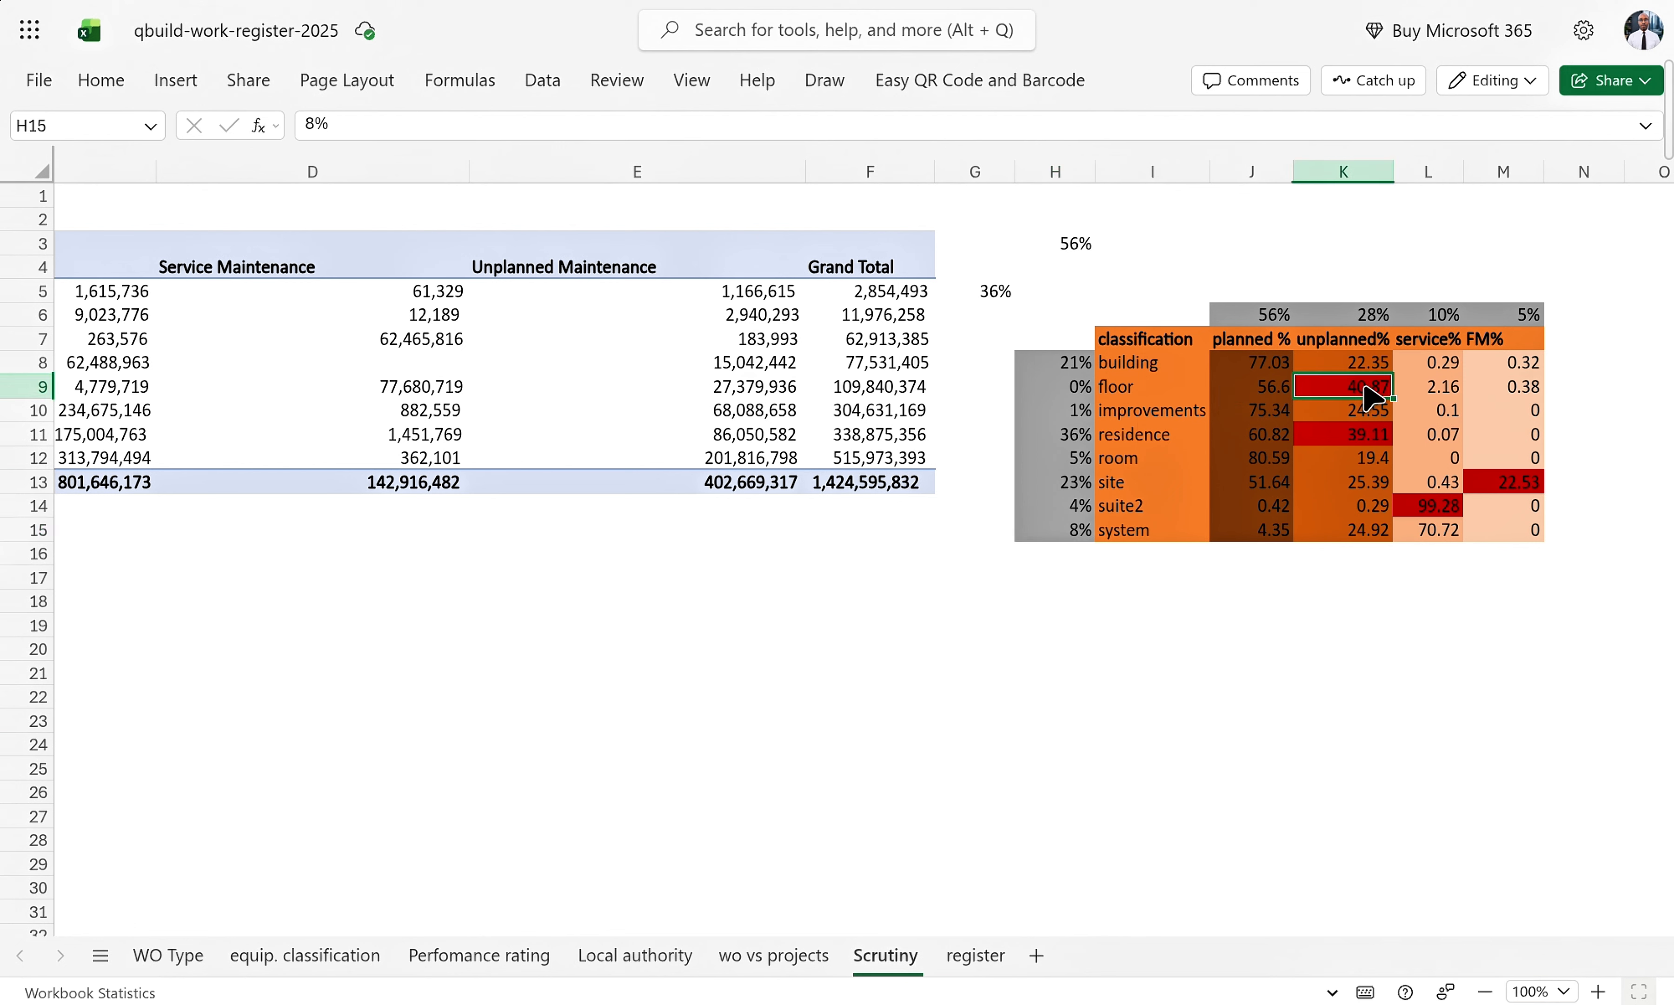
click(1082, 394)
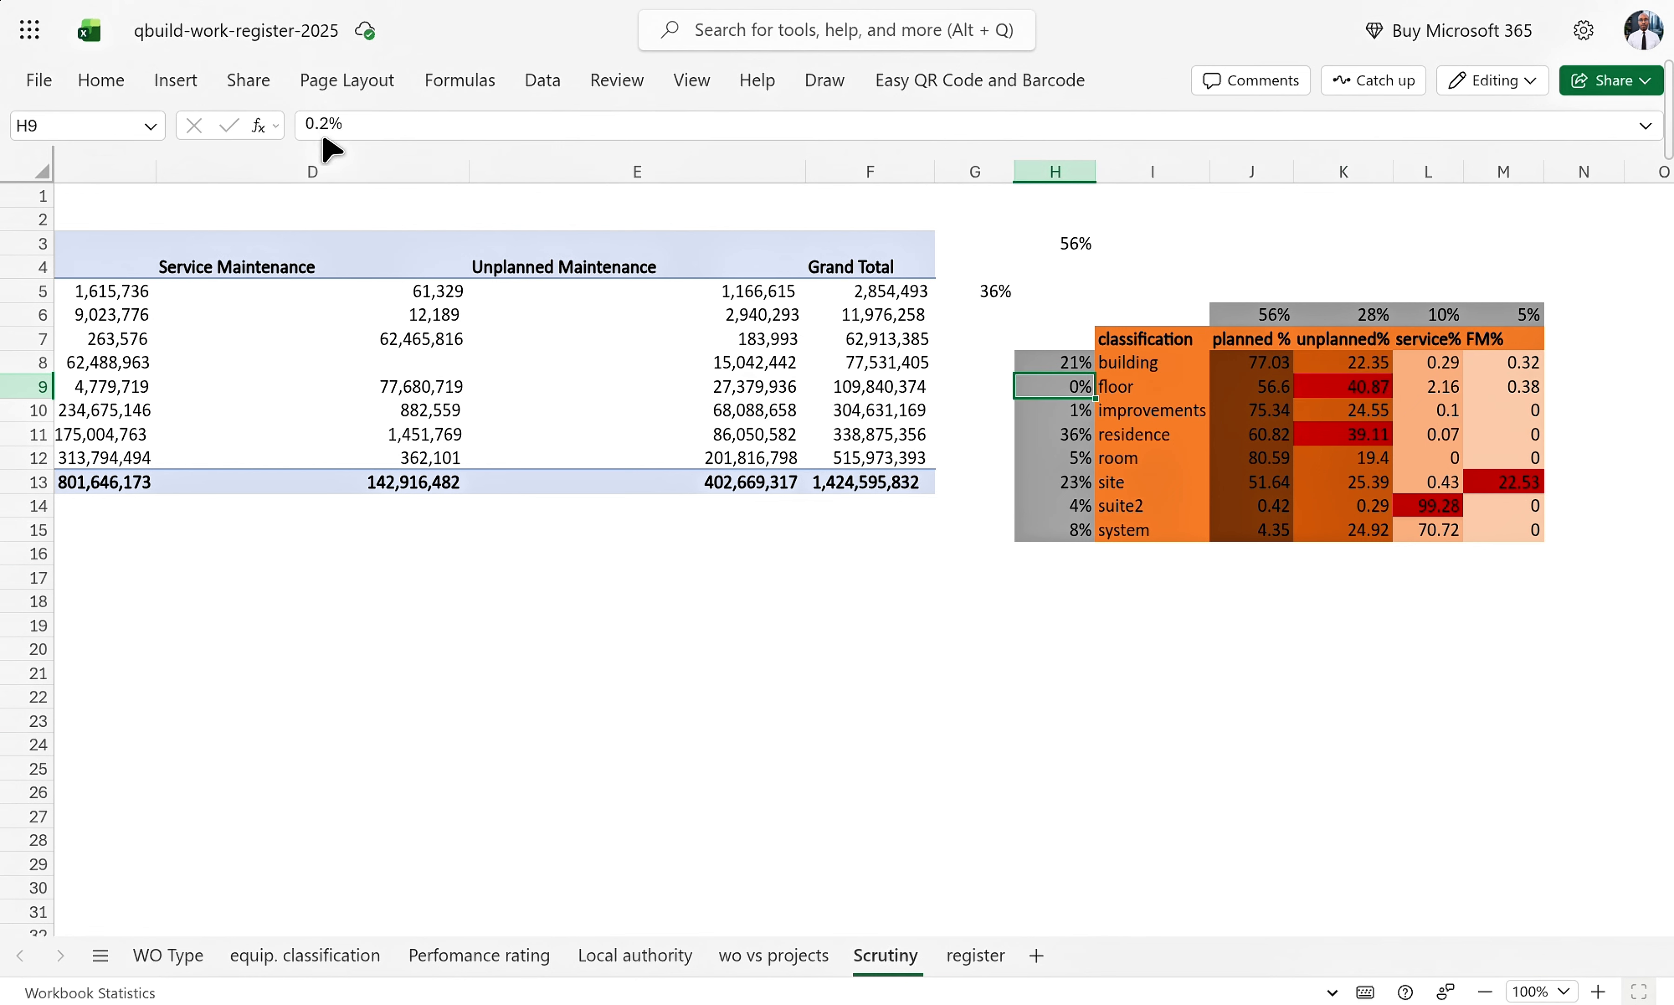
click(1361, 389)
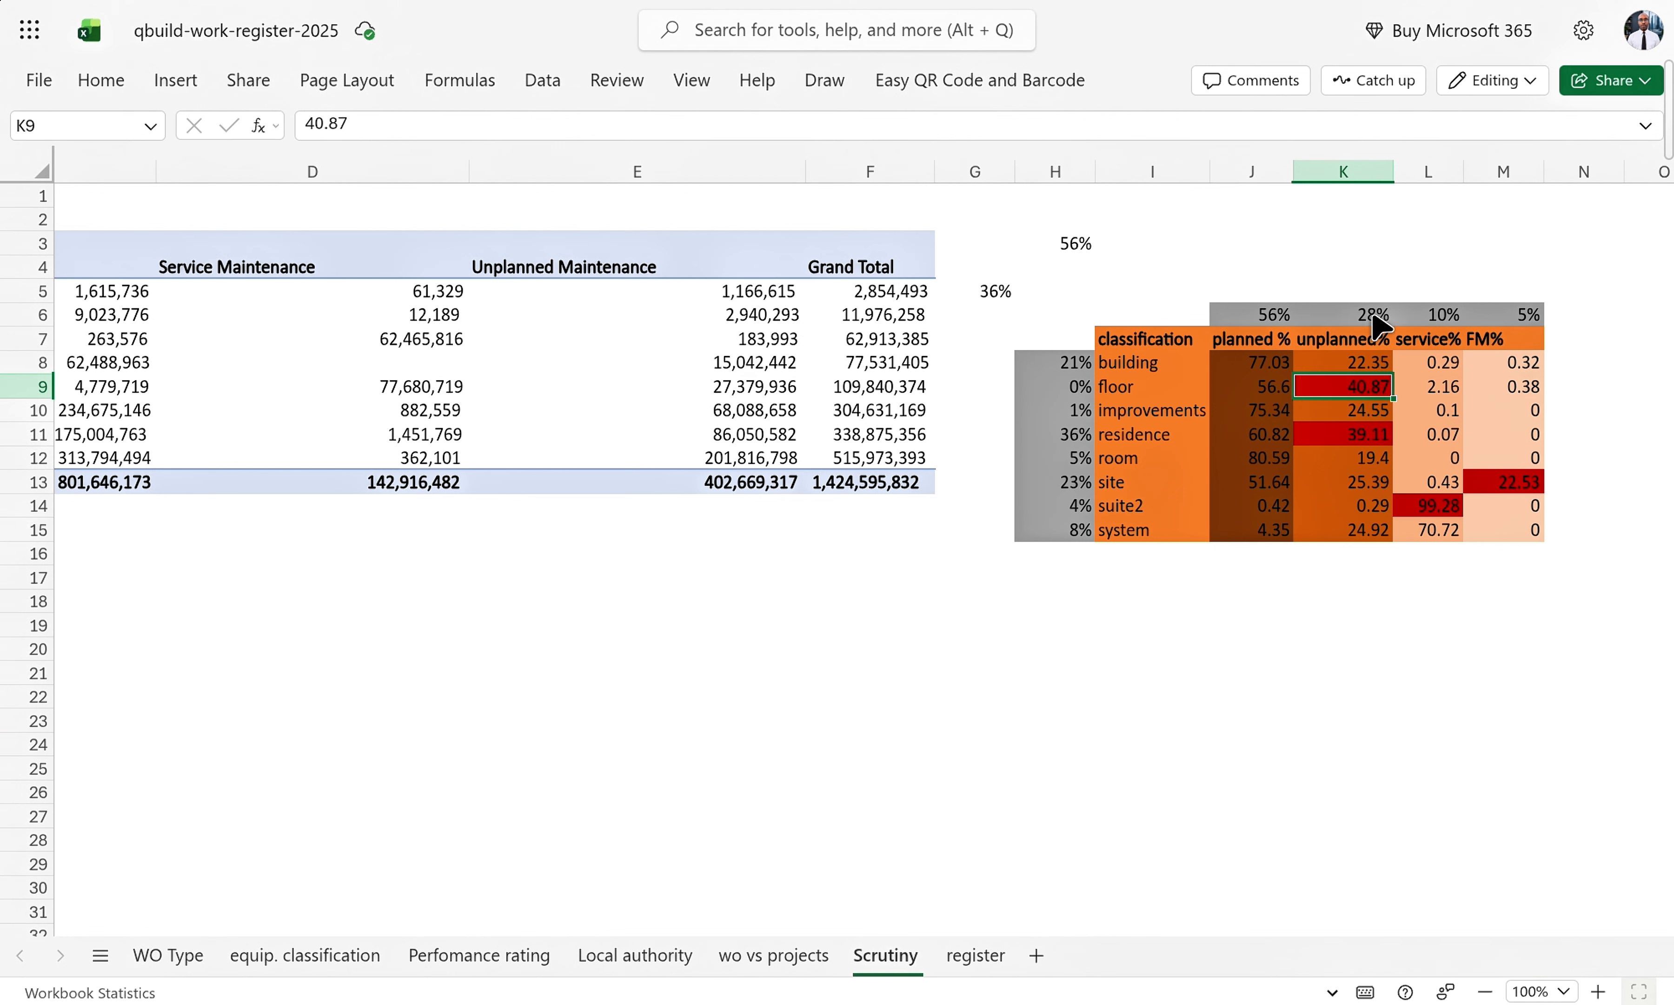
click(1365, 409)
click(1375, 396)
click(1380, 440)
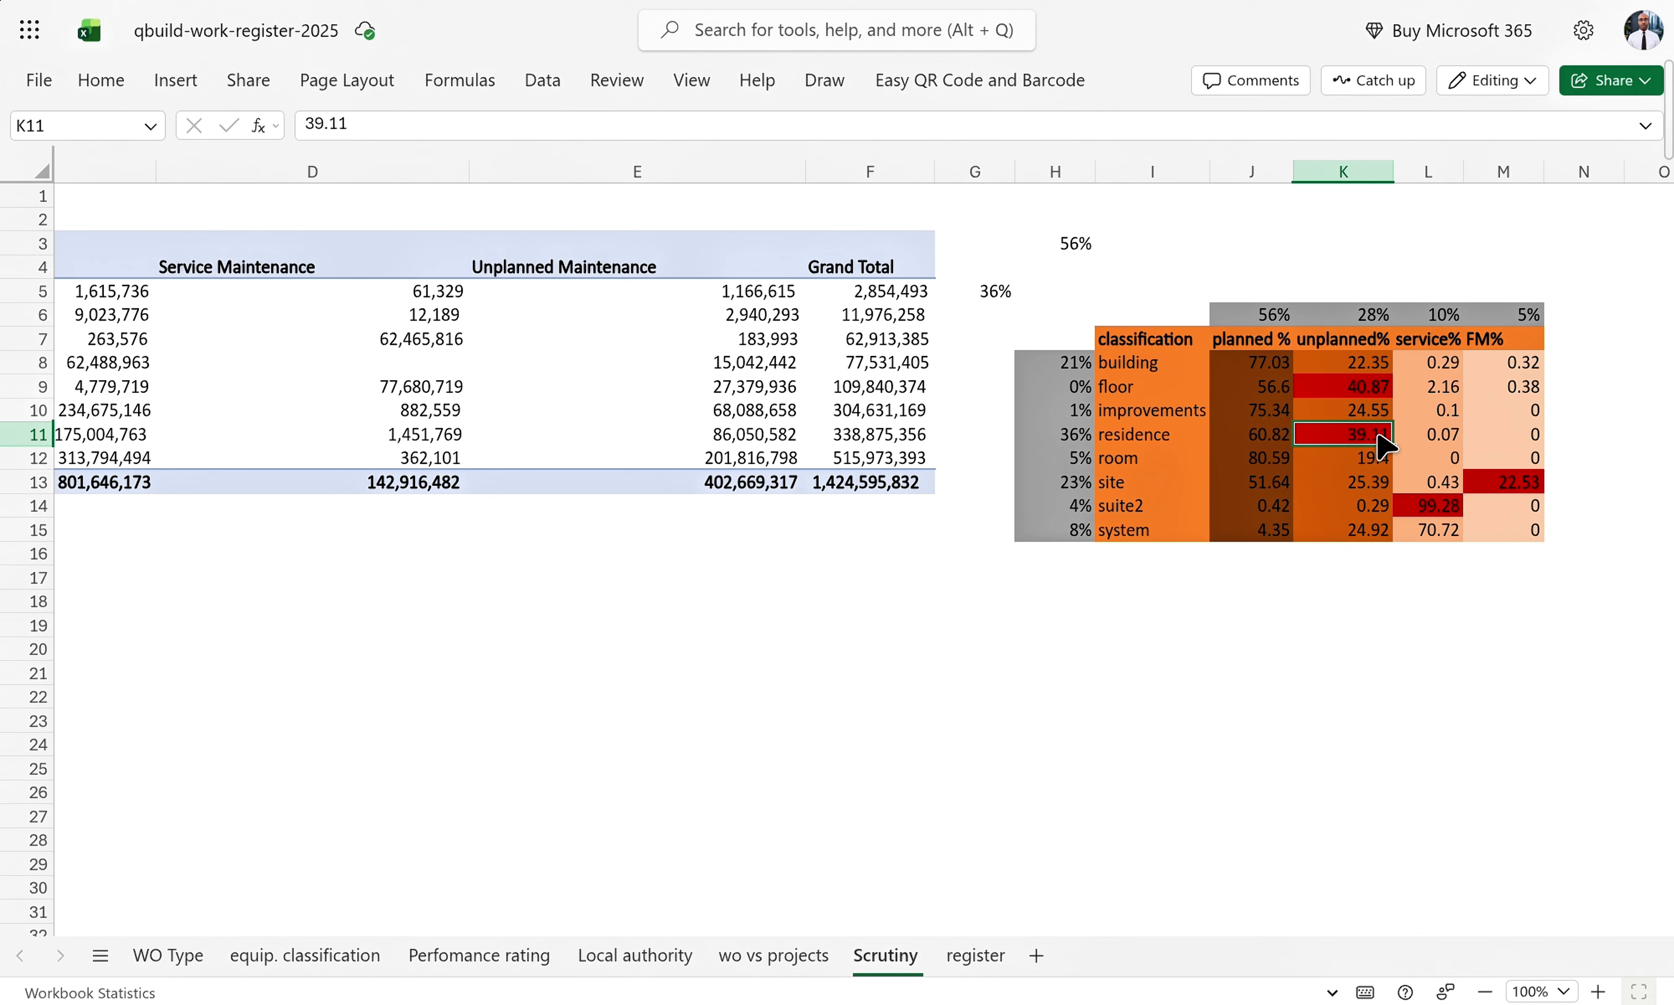
- Compare the two red-highlighted unplanned % values, for floor and residence, alongside the pivot's Unplanned Maintenance column
click(699, 370)
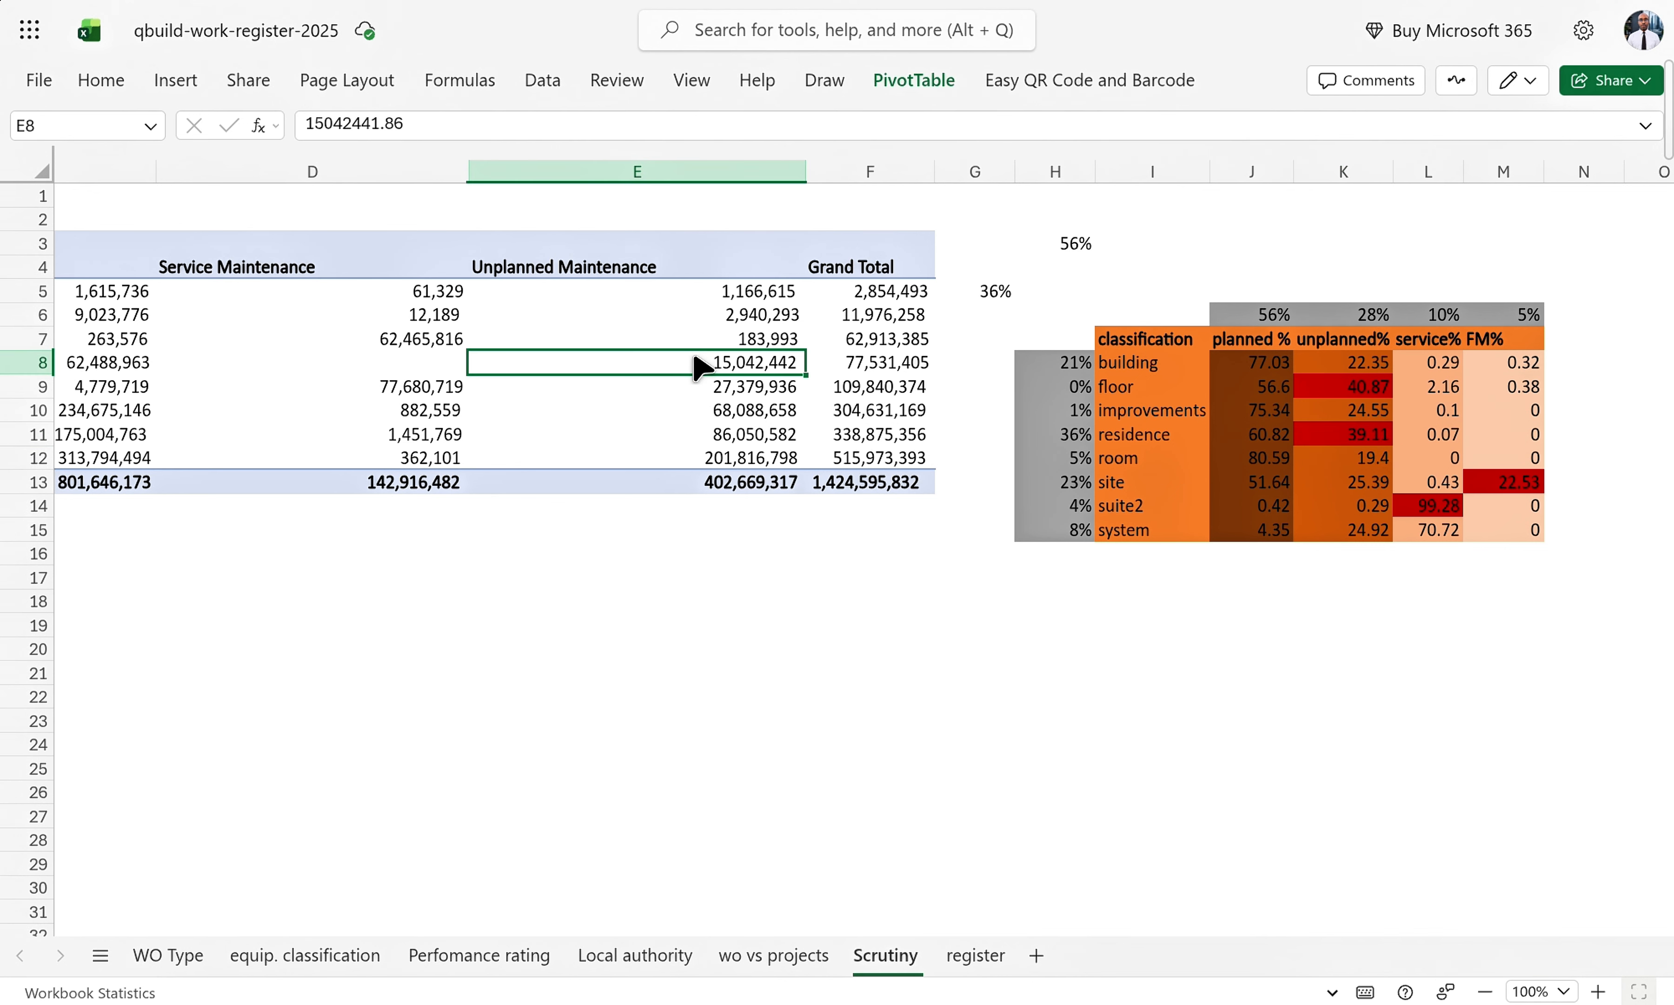
click(1358, 439)
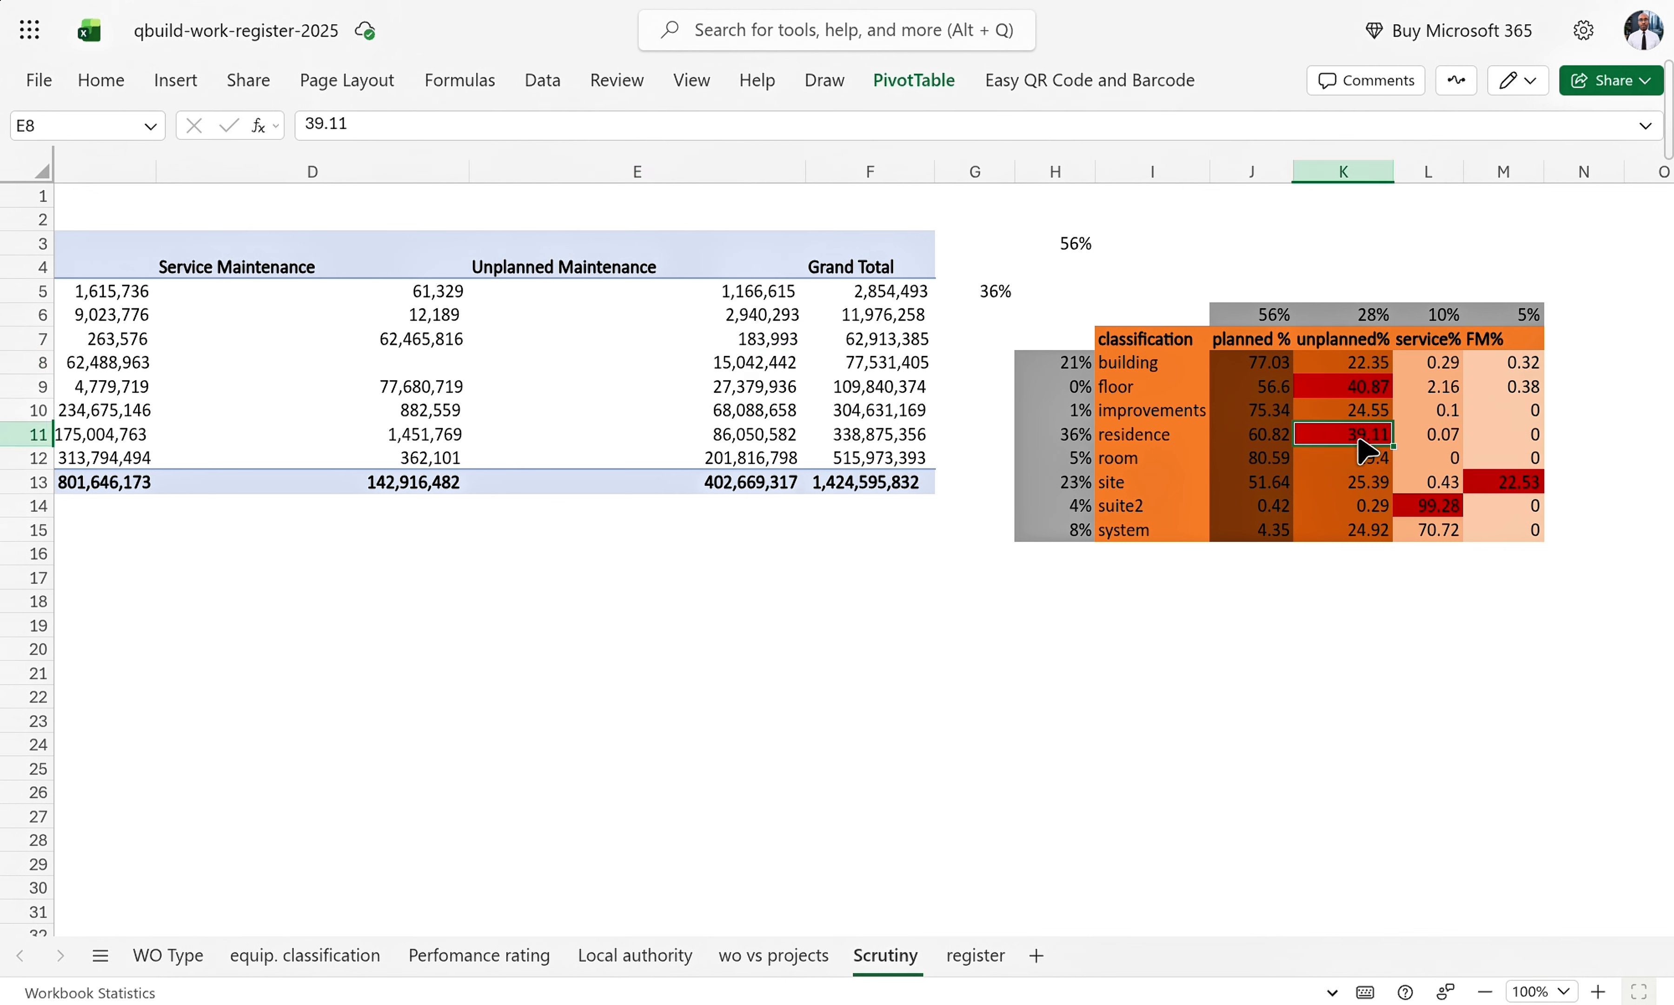
click(1354, 396)
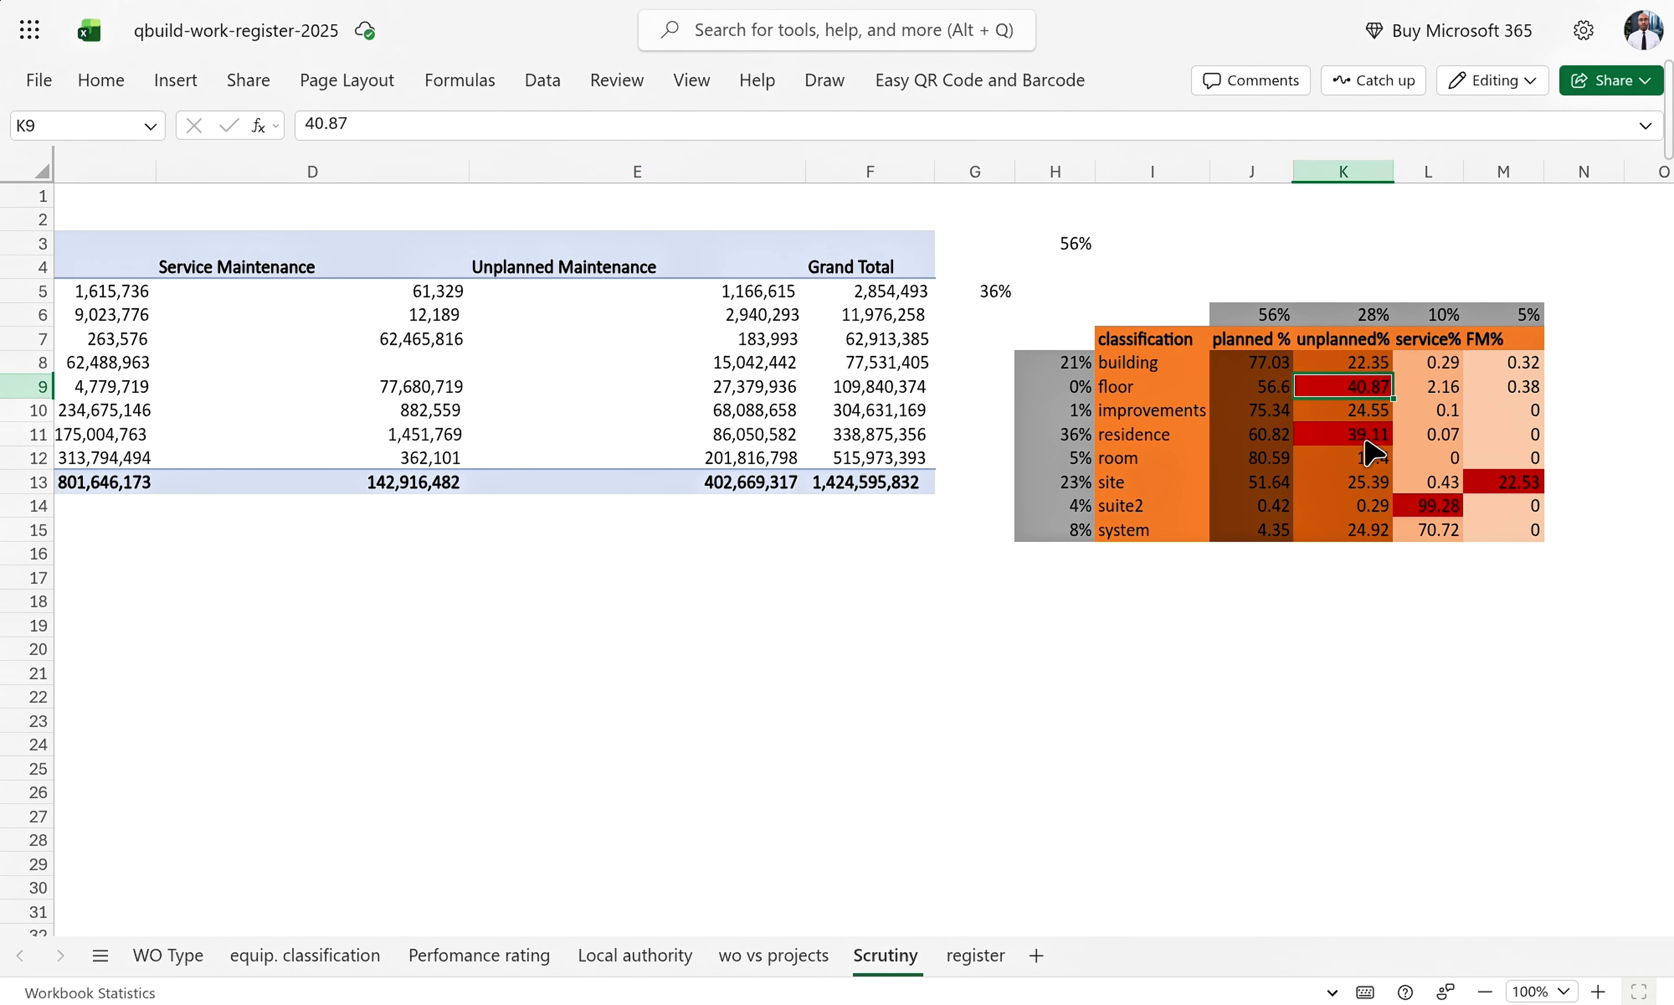
click(1373, 439)
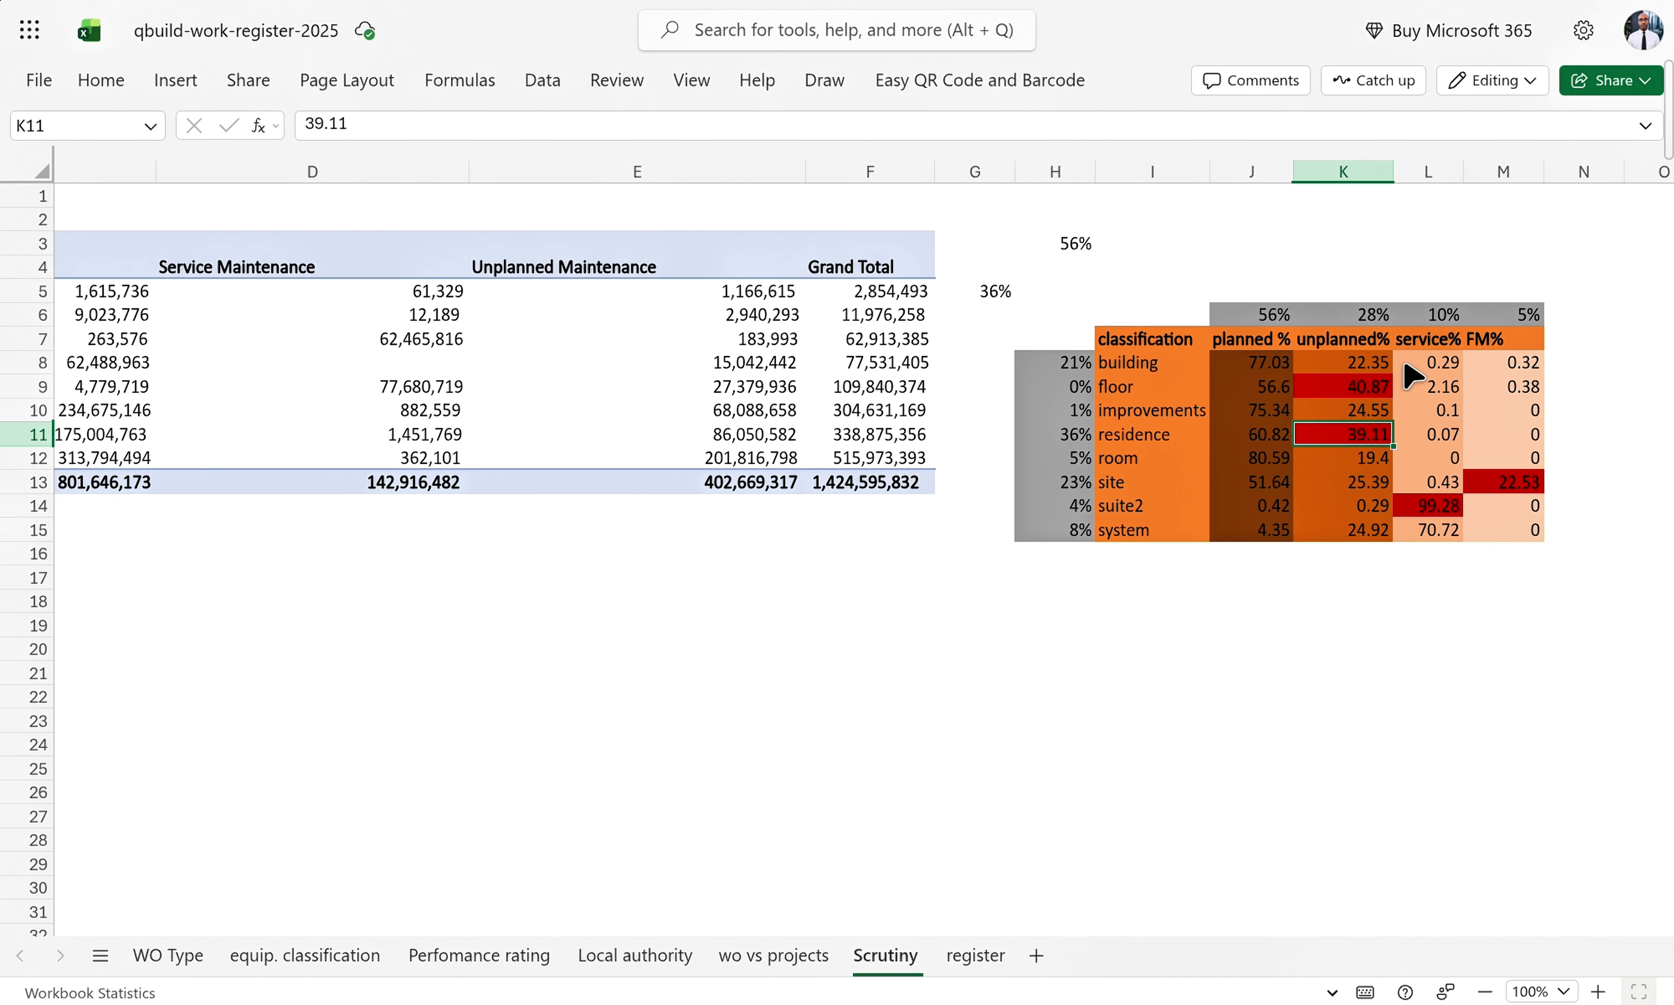
- Examine suite2's red-highlighted service % against its column heading and site's service %
click(1434, 508)
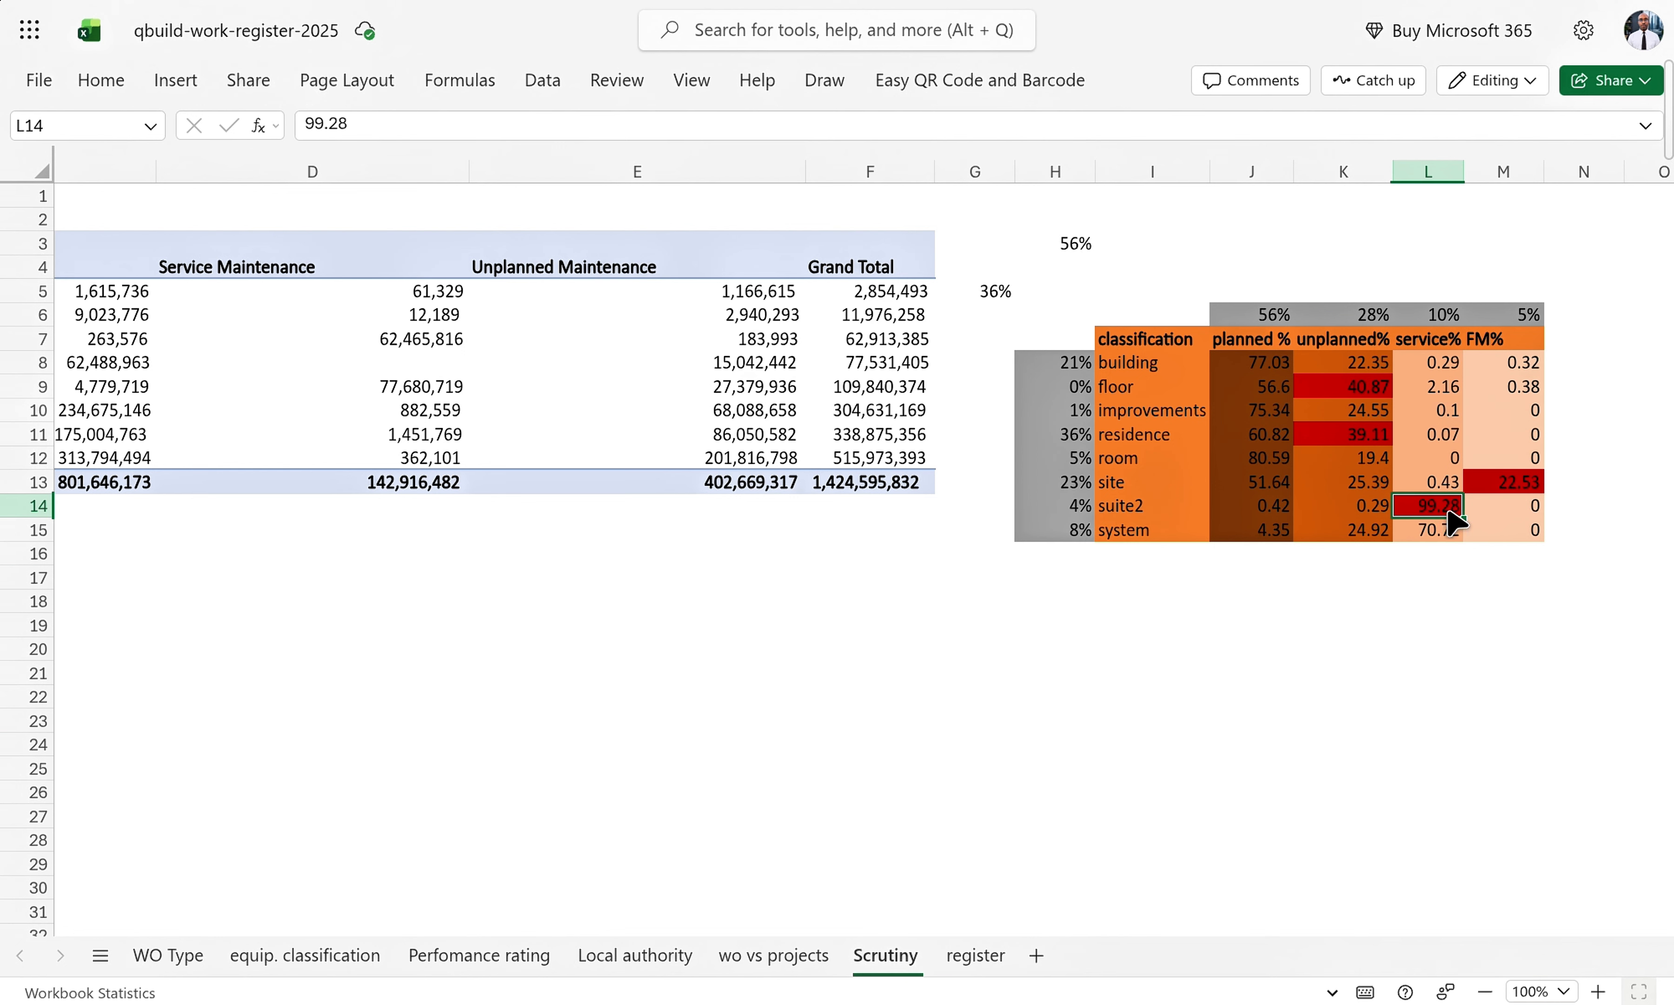
click(1443, 345)
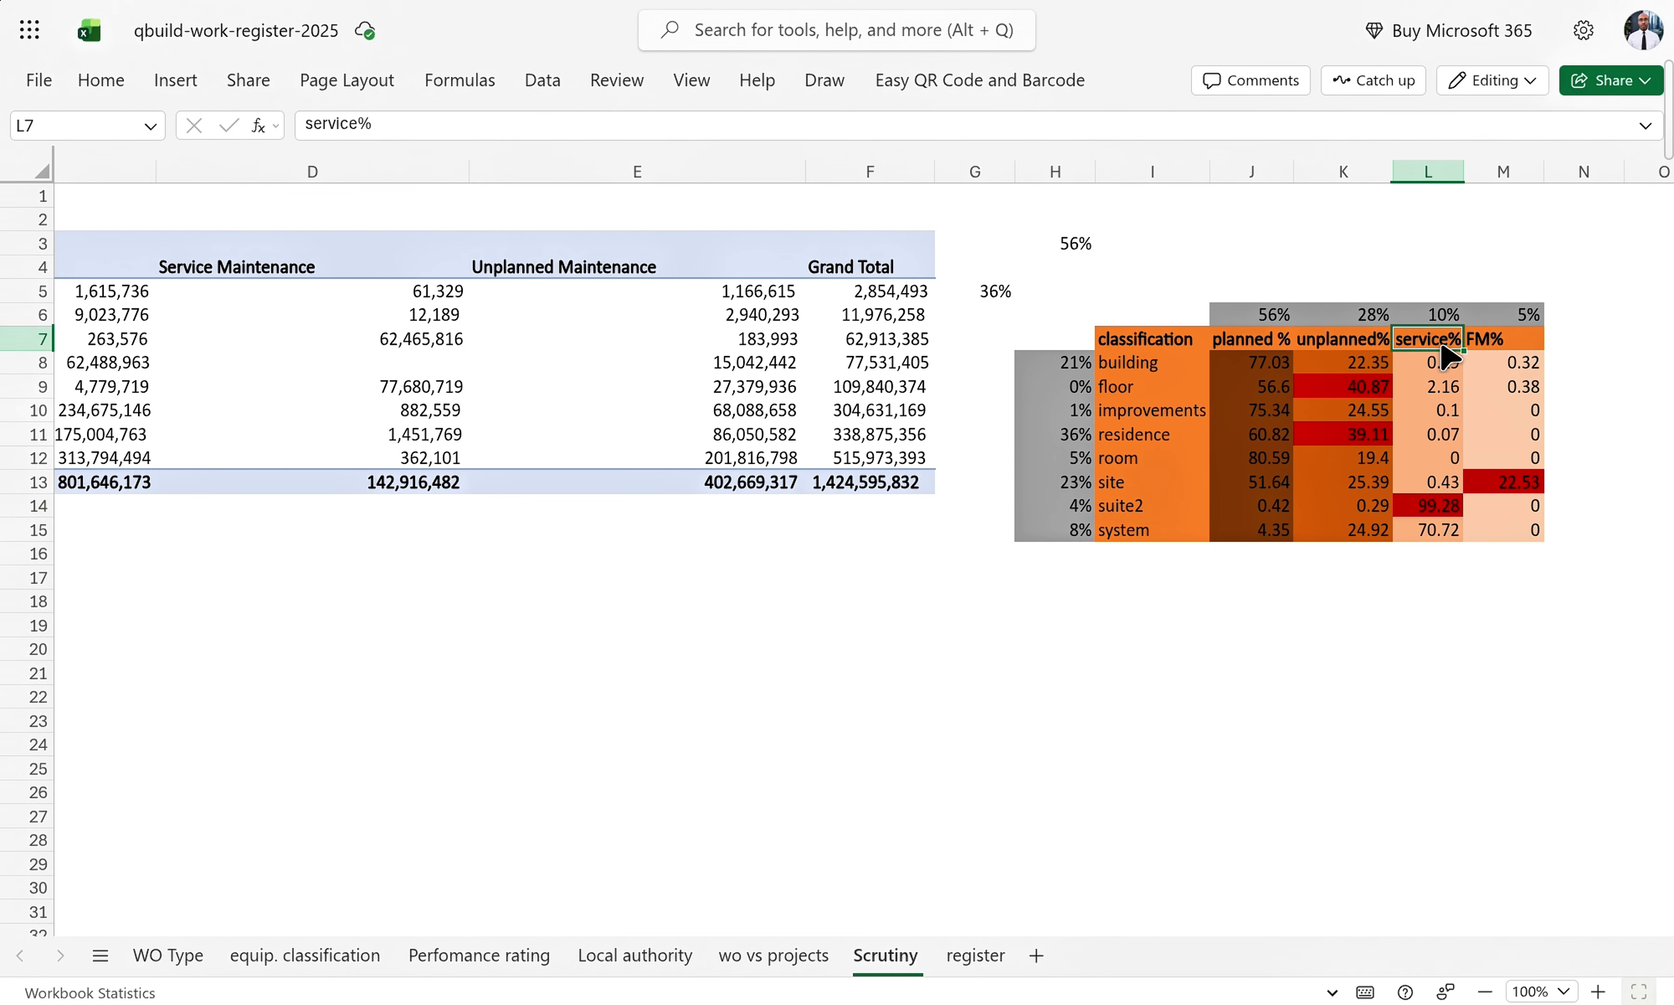
click(1148, 508)
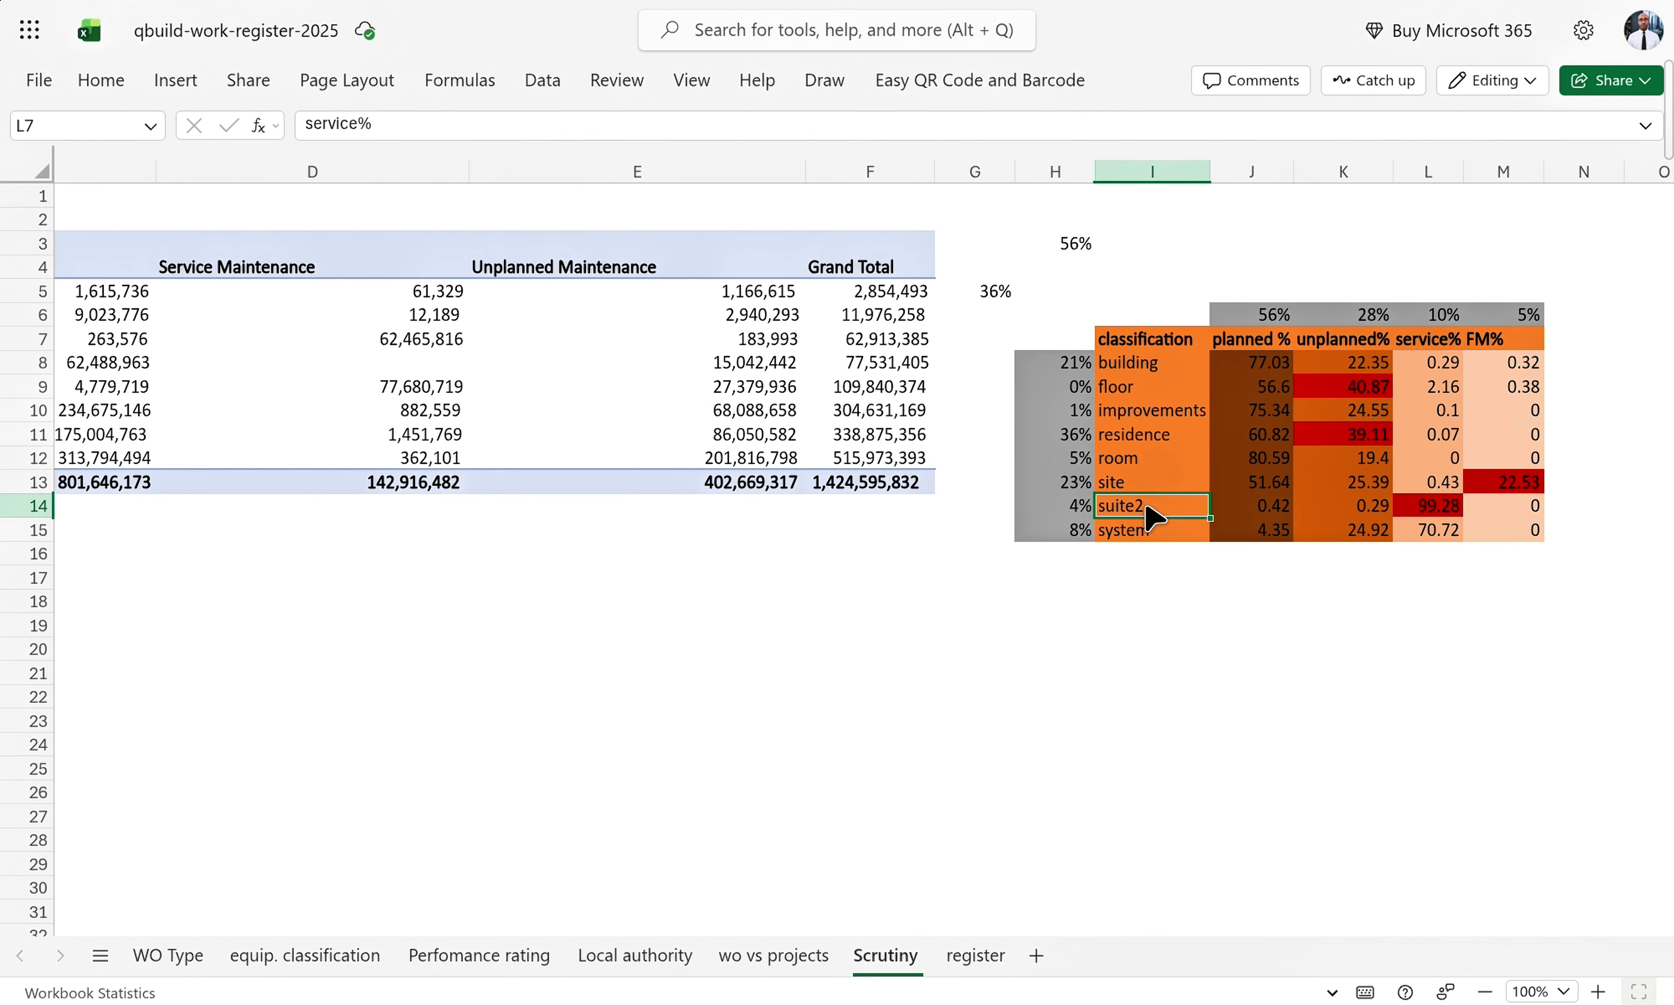
click(1449, 515)
click(1442, 340)
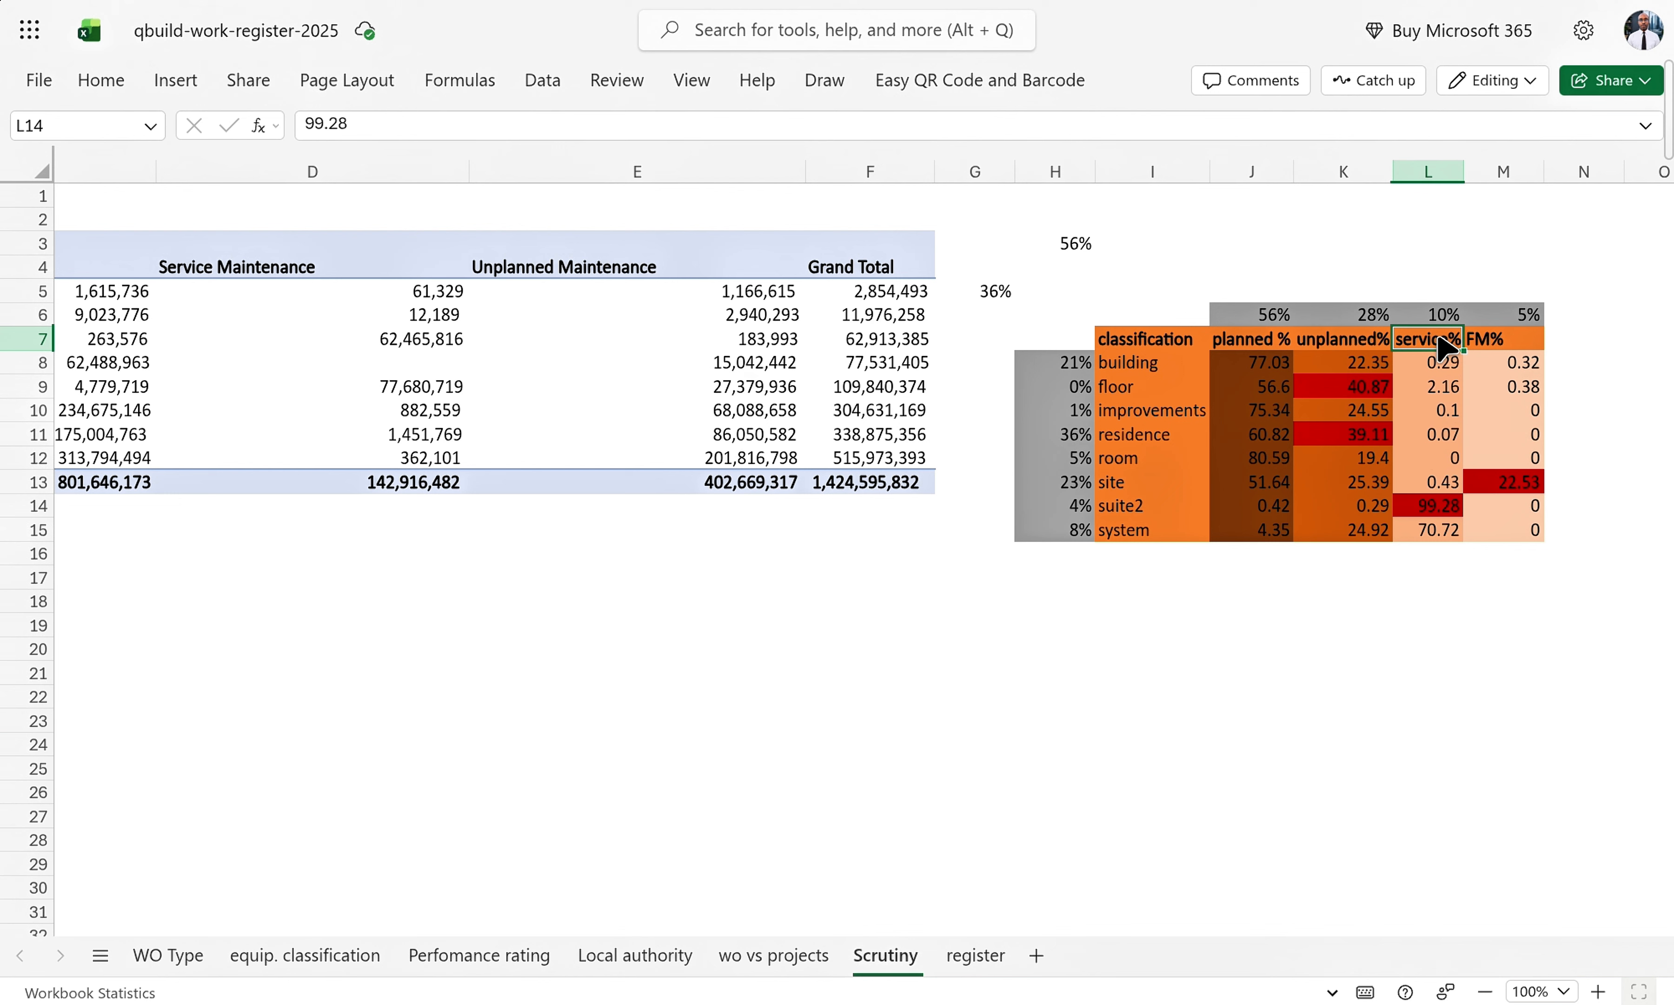
click(1439, 511)
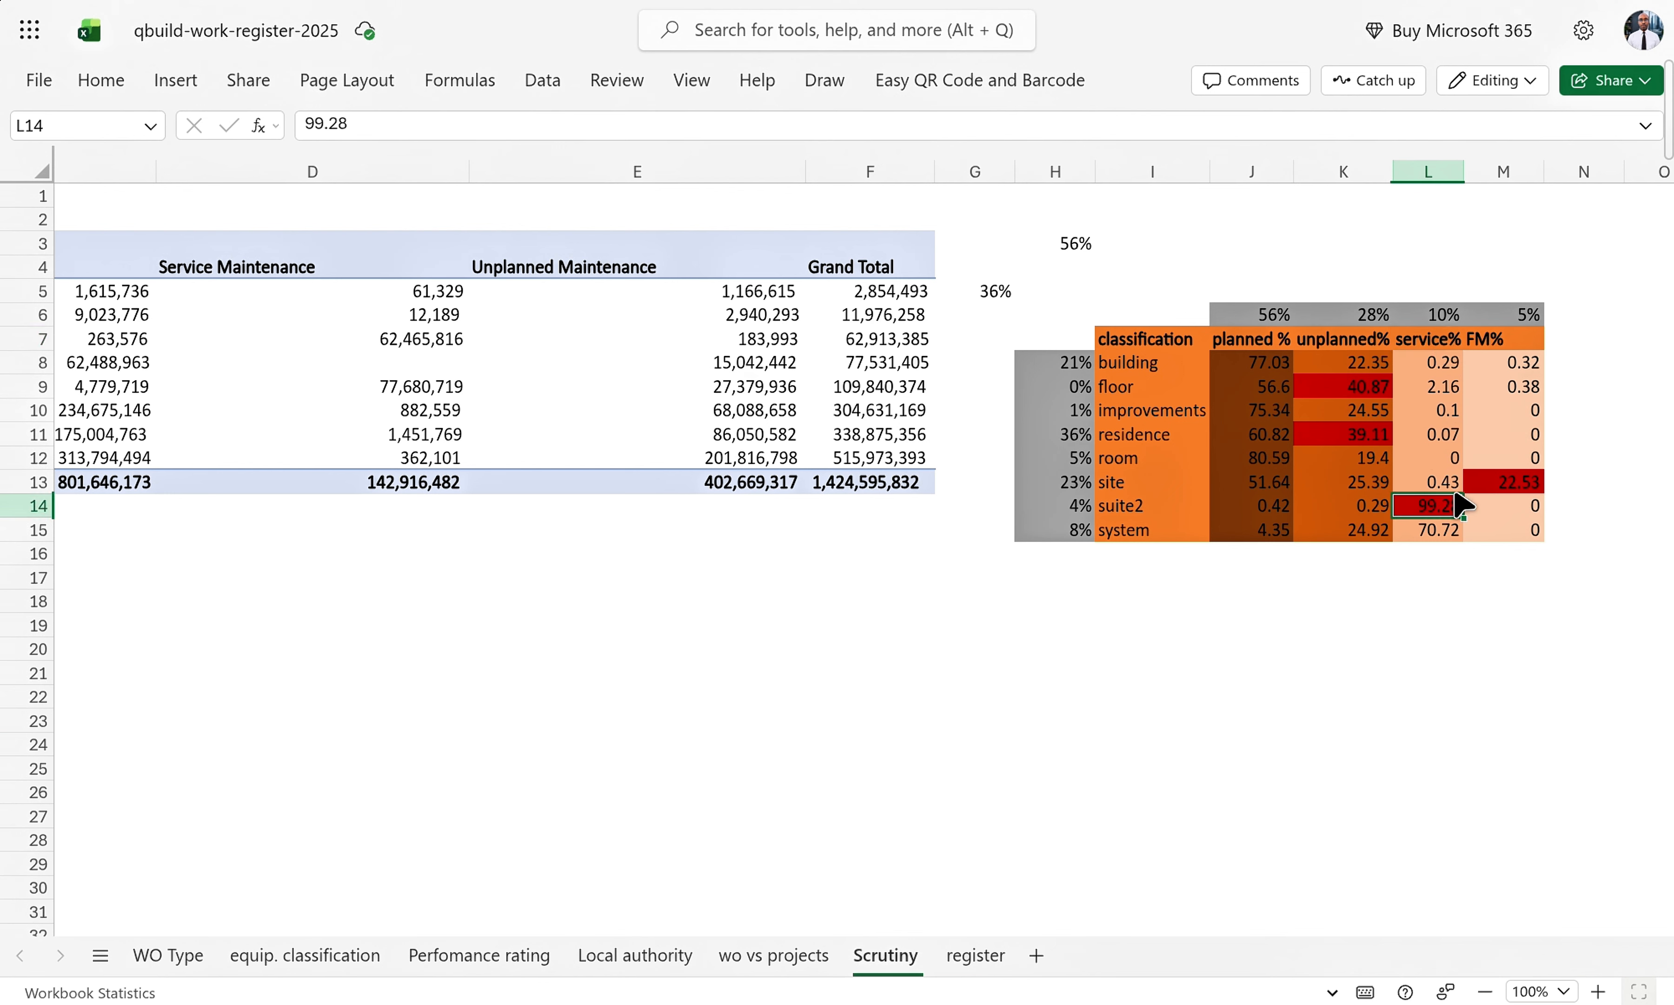
click(1444, 485)
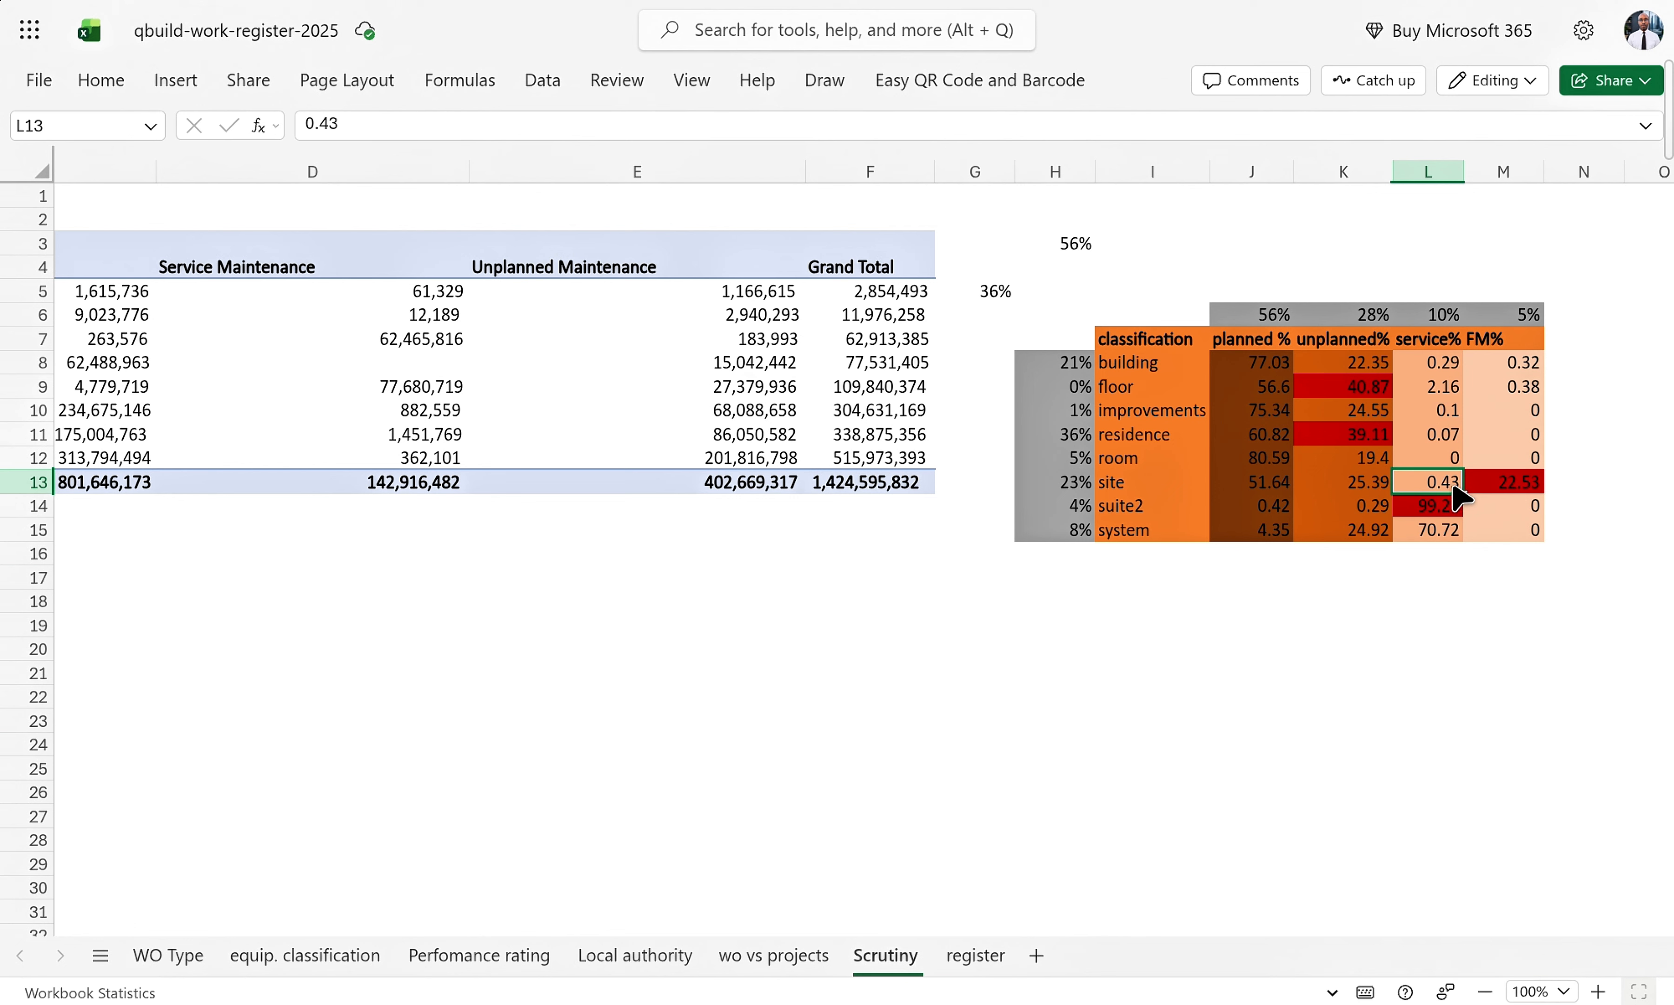
click(1449, 509)
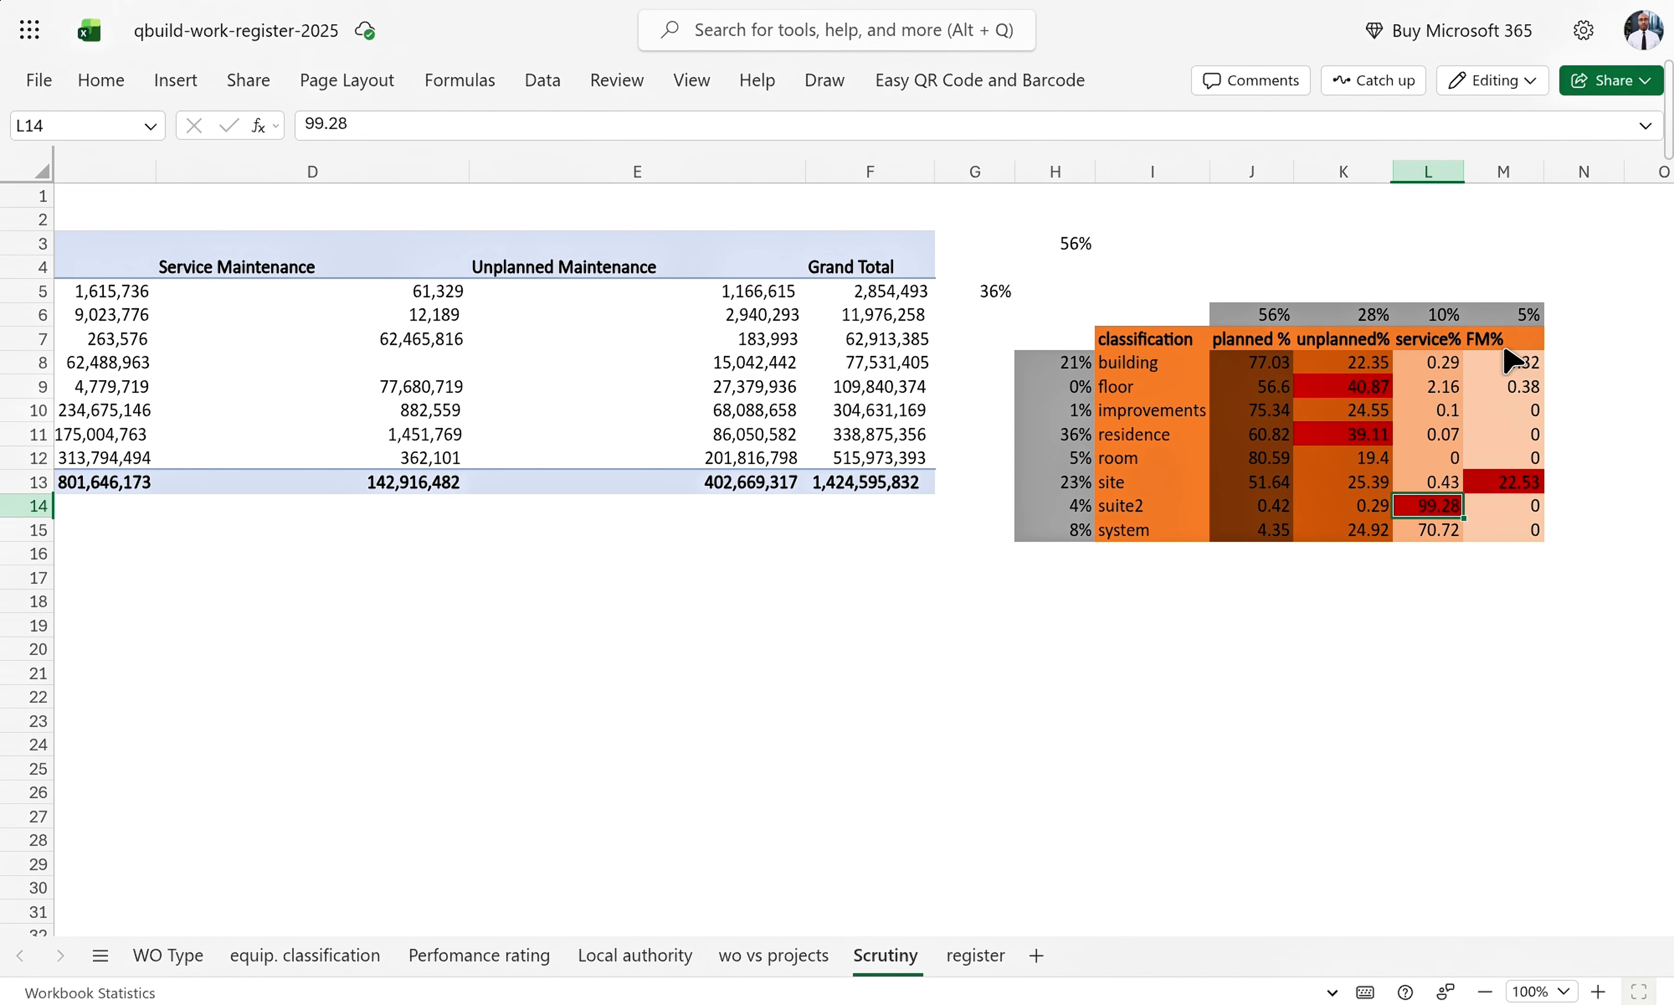
- Compare site's red-highlighted FM% with its planned % and unplanned %
click(1523, 484)
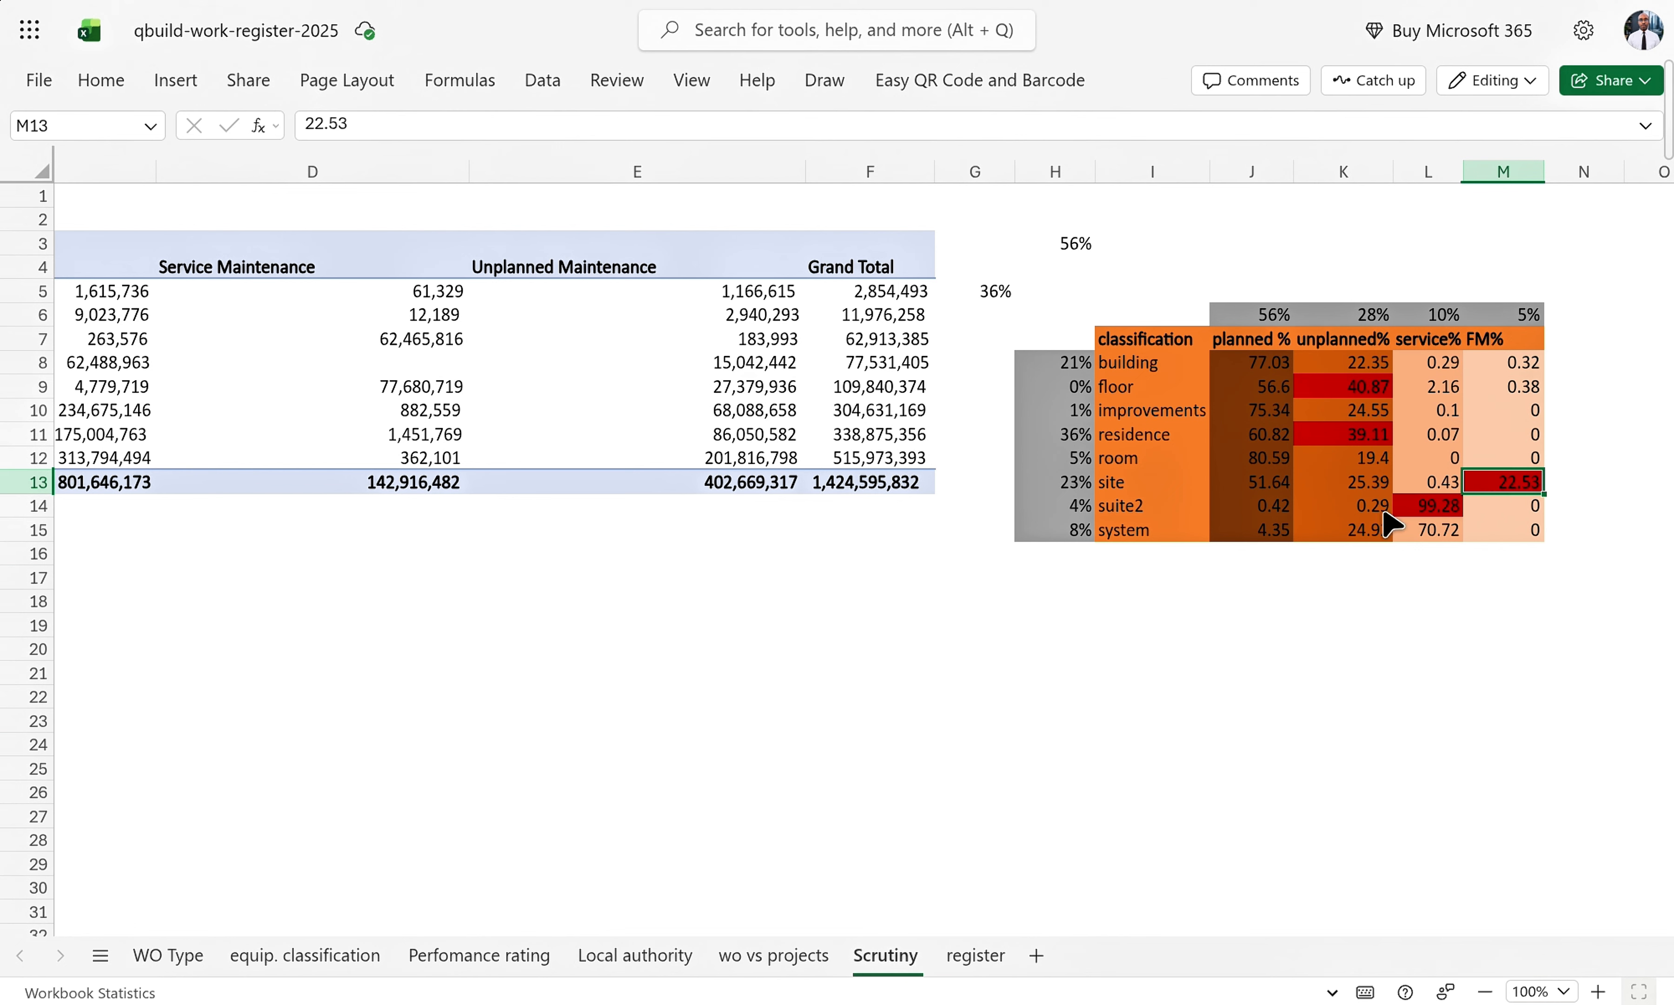
click(1267, 488)
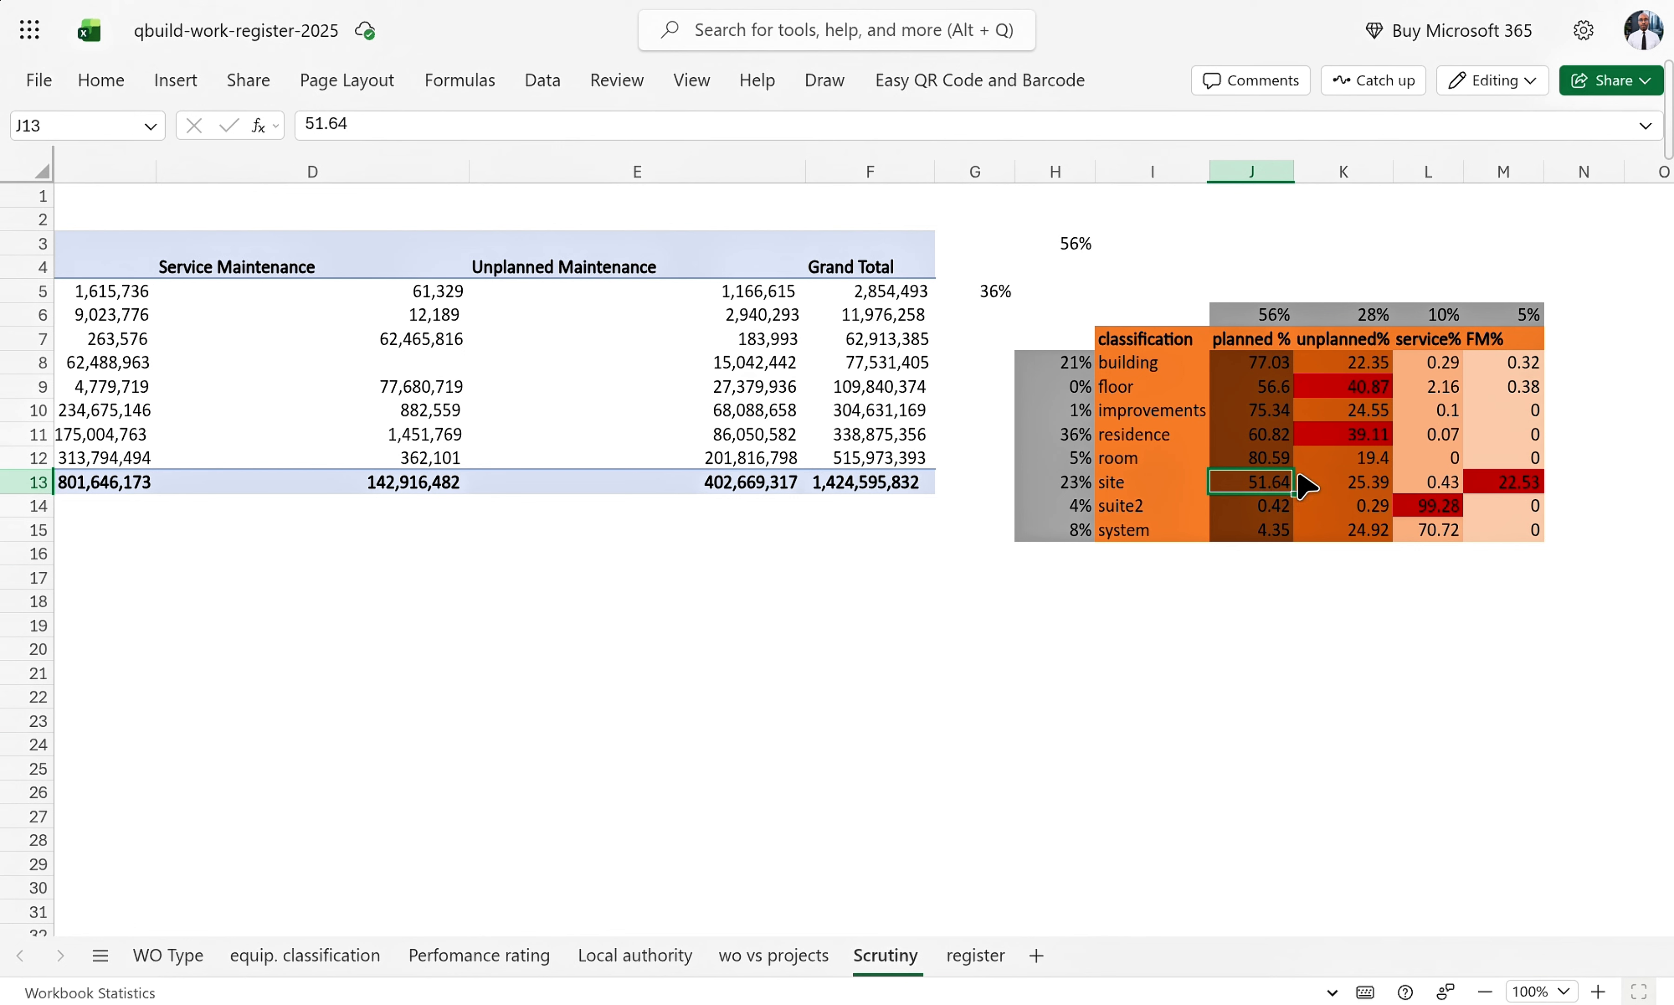
click(1381, 490)
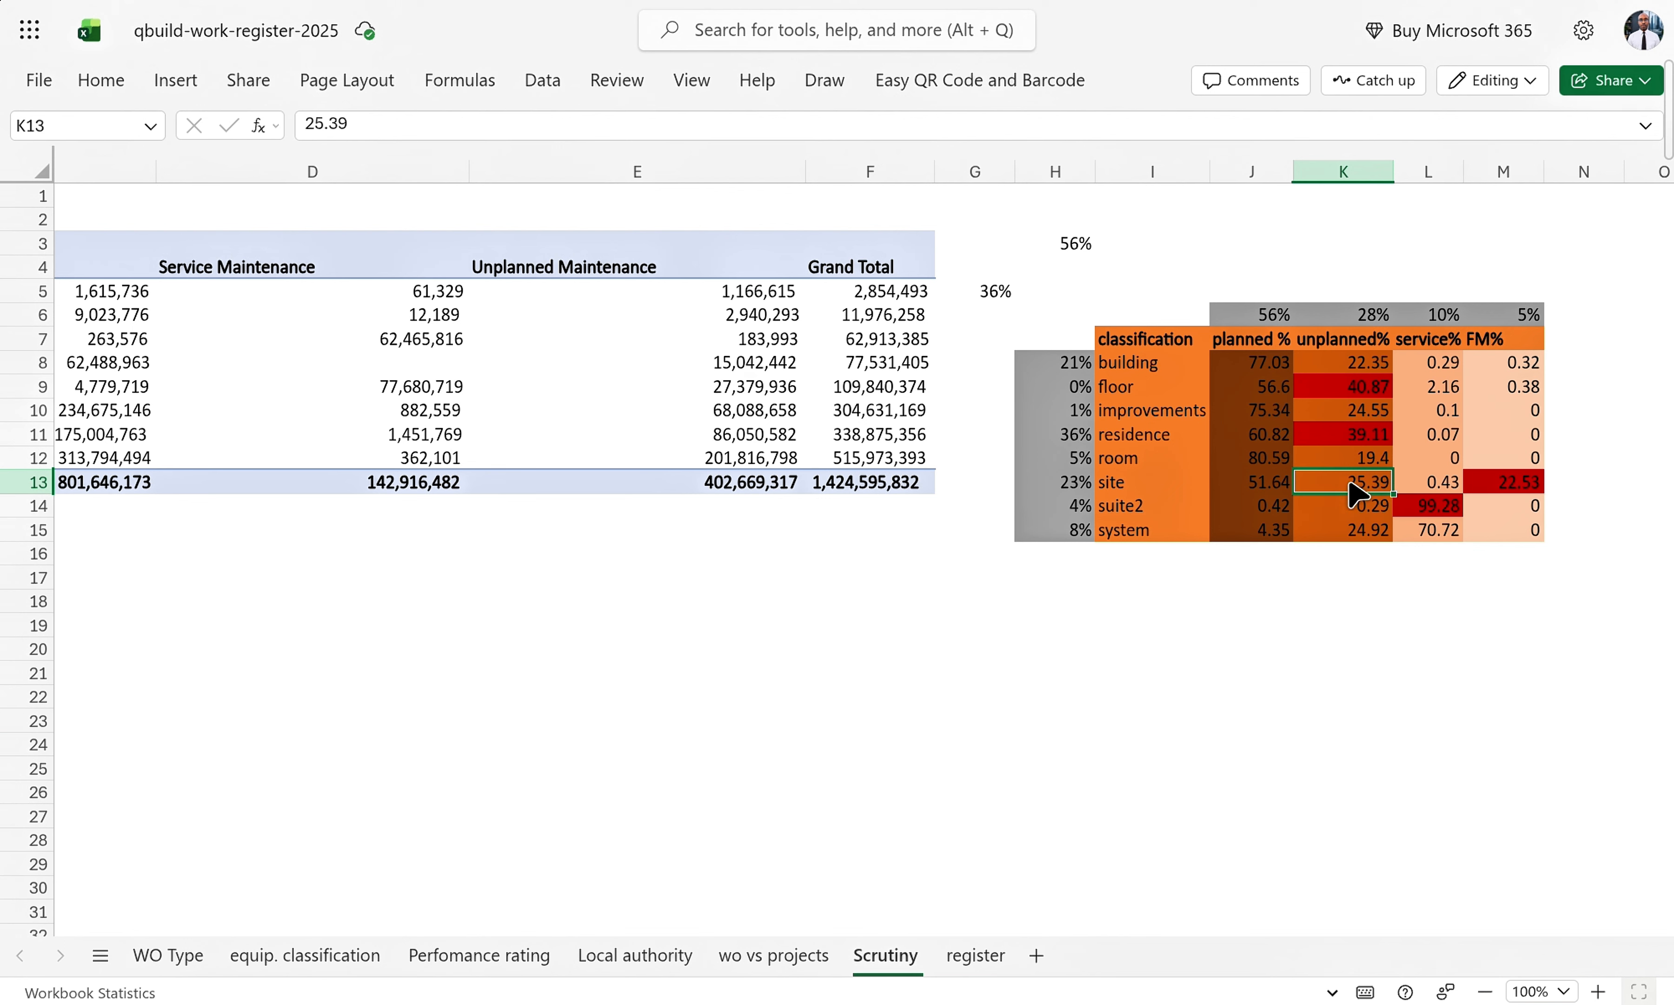
click(1515, 489)
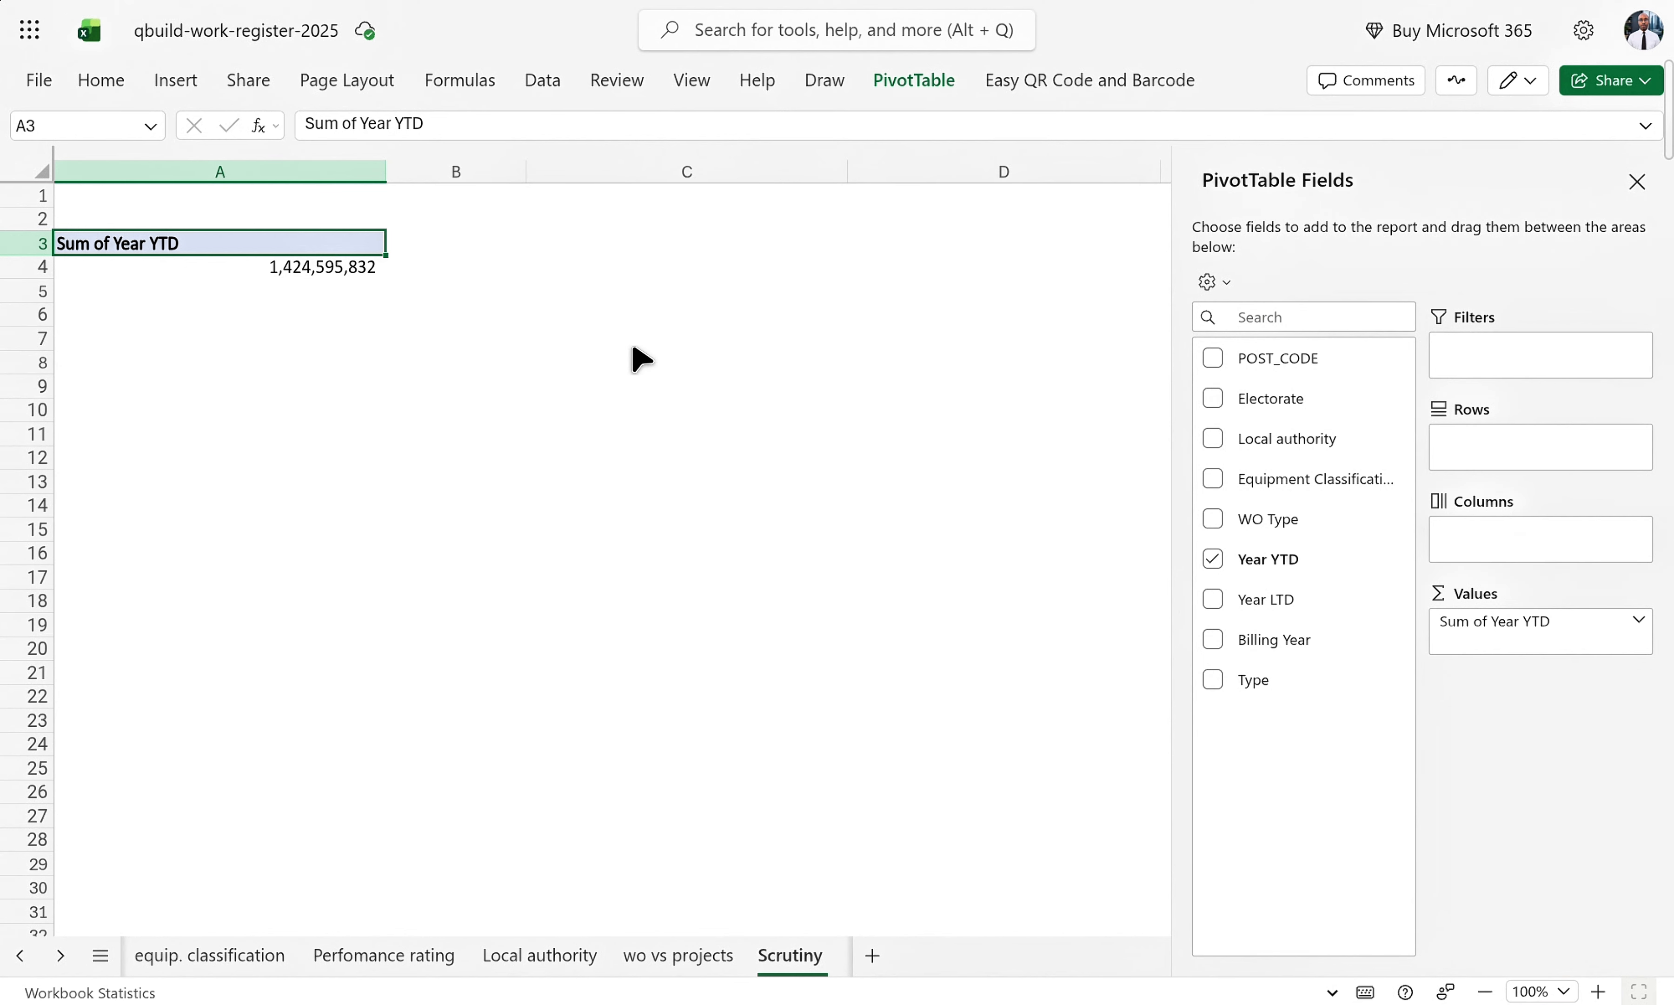
- Set Equipment Classification as the Scrutiny pivot's filter and Local authority as its row field
scroll(964, 733, right, 16)
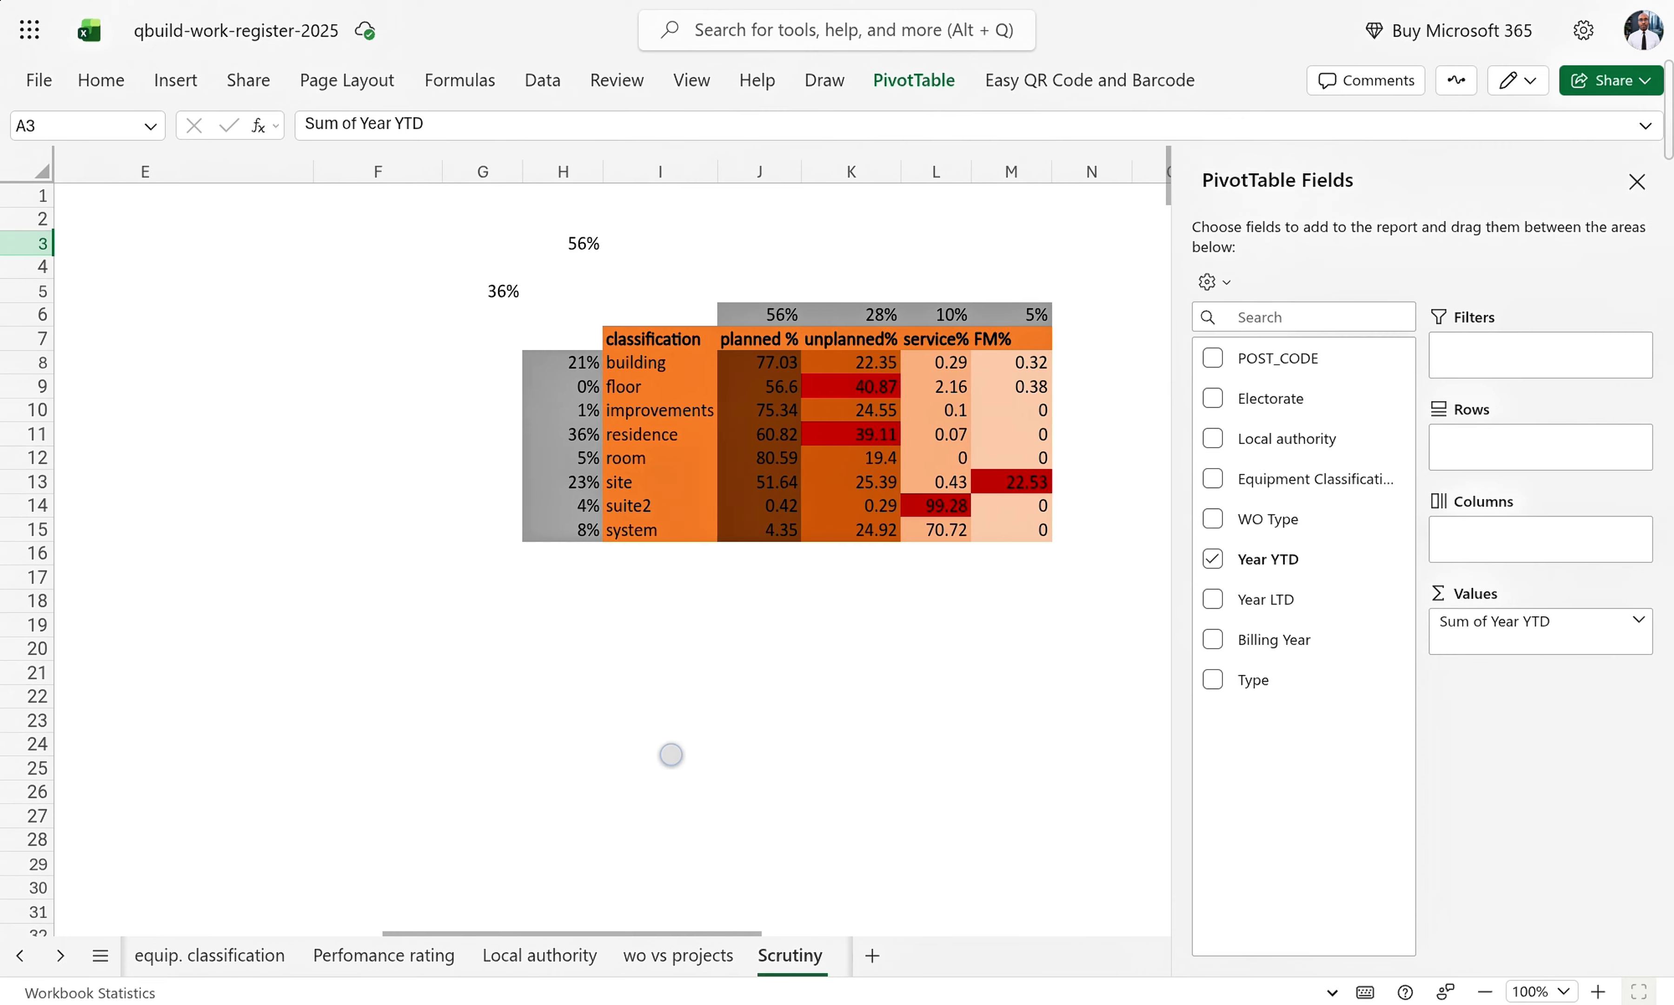
scroll(673, 755, left, 16)
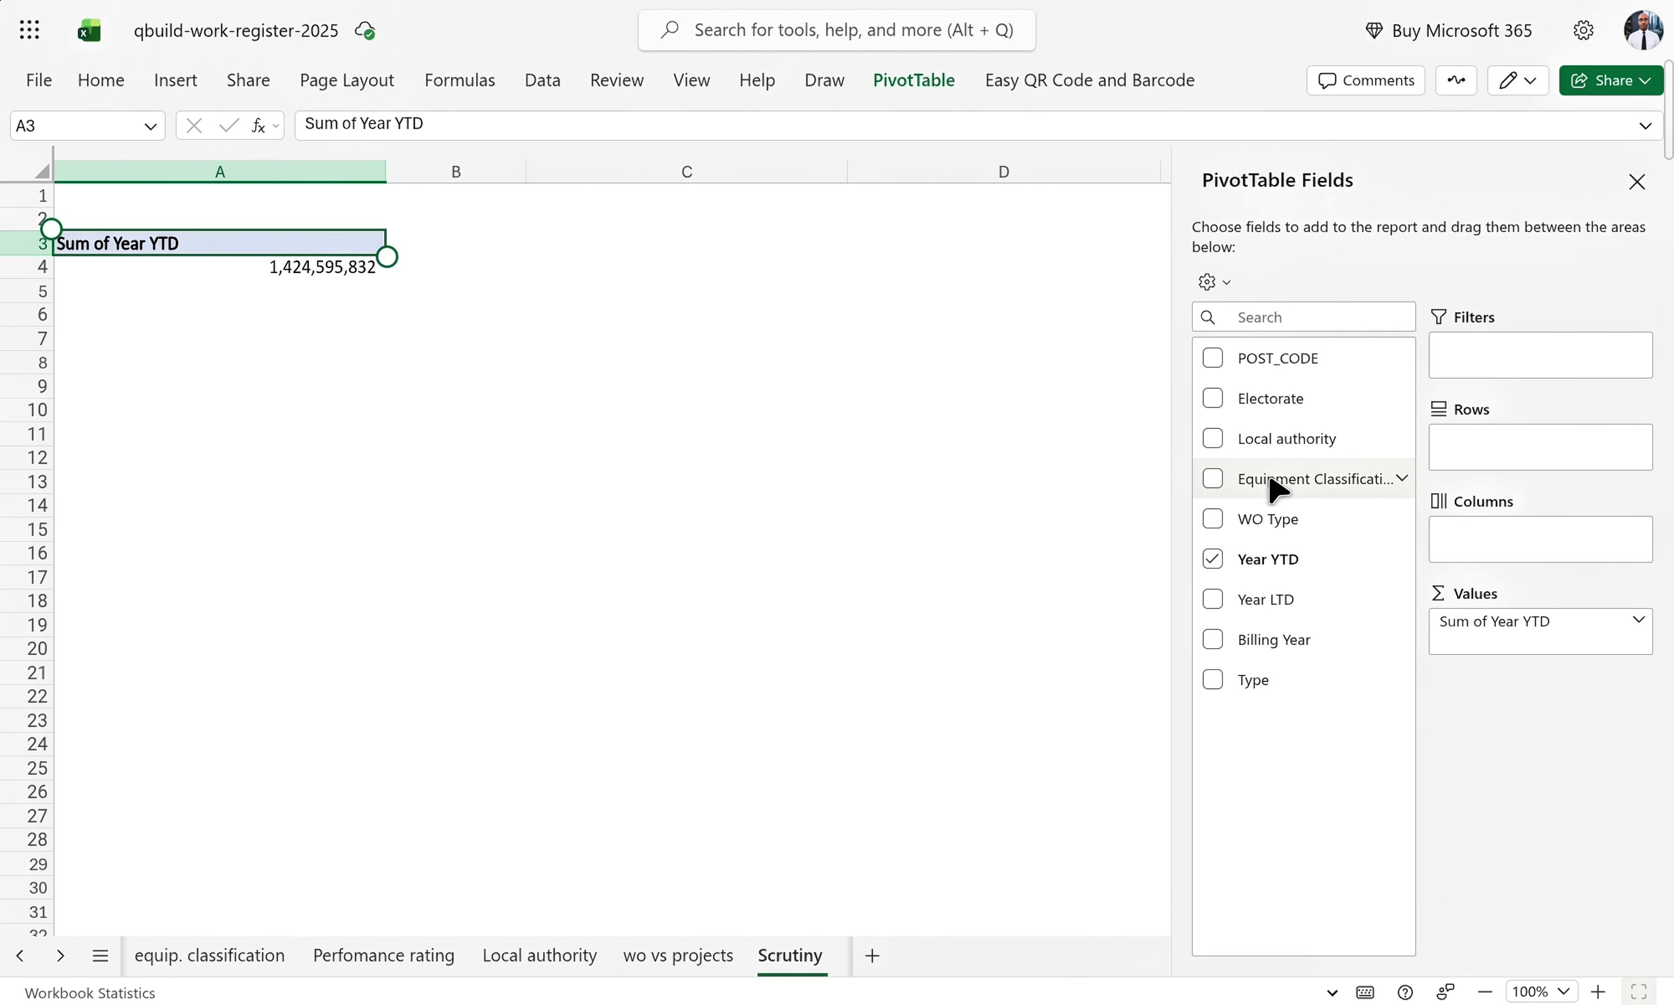
drag(1275, 485, 1543, 355)
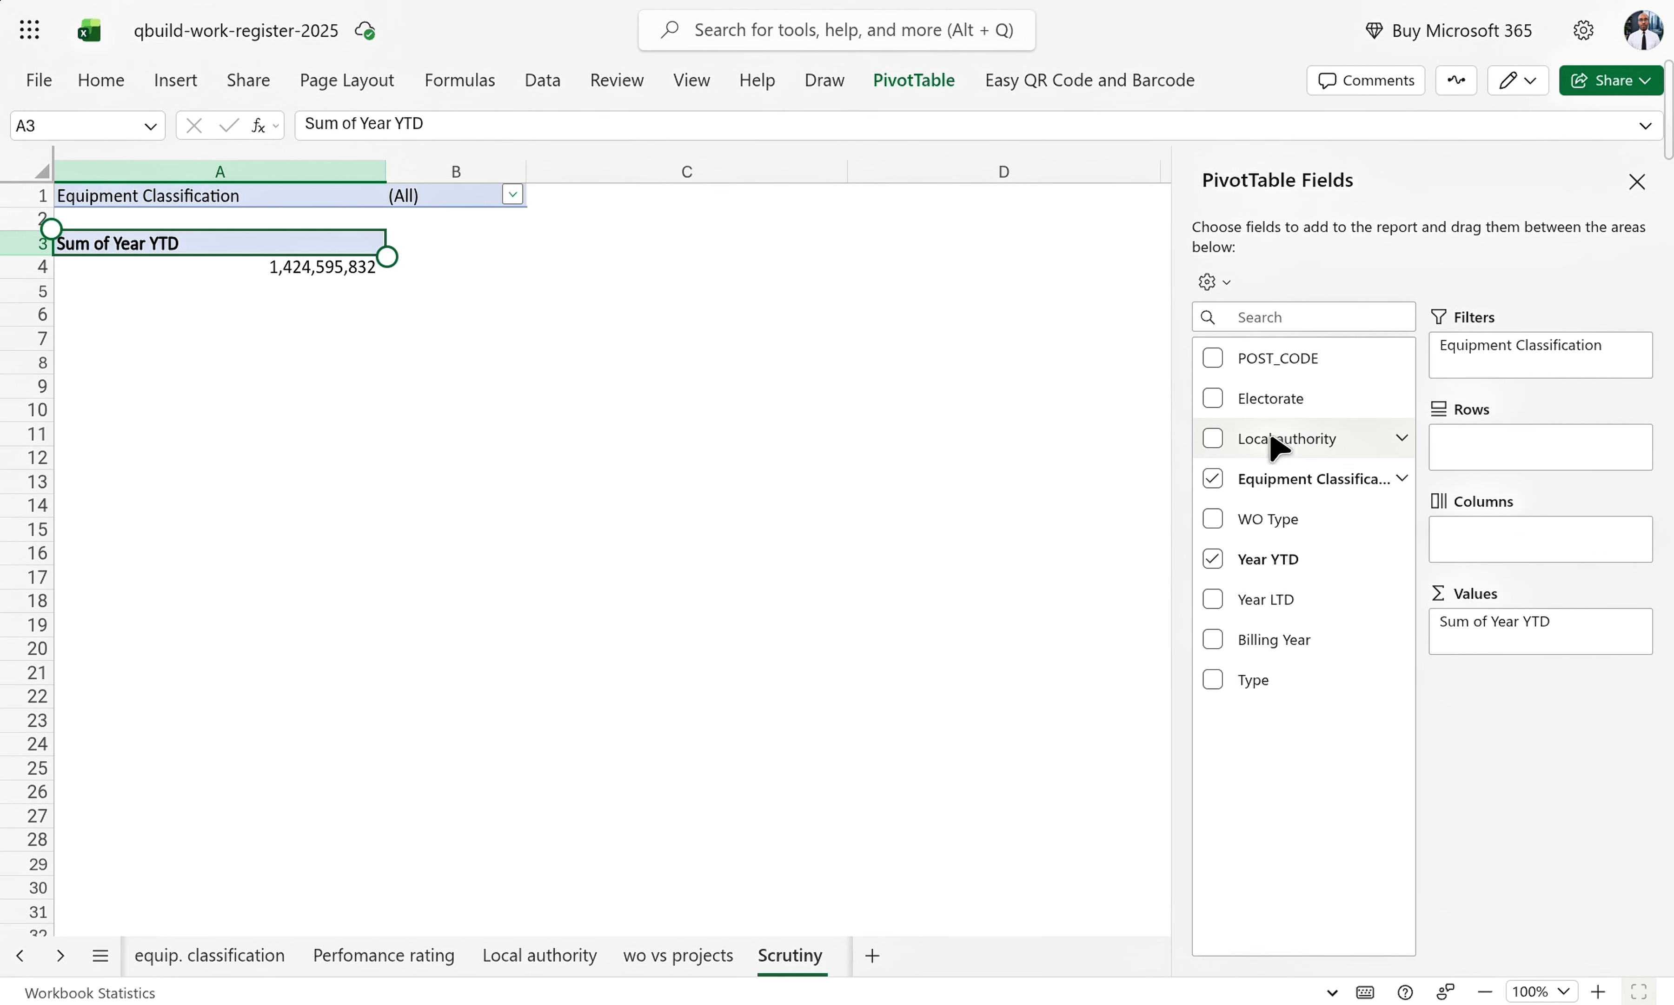
drag(1279, 452, 1546, 434)
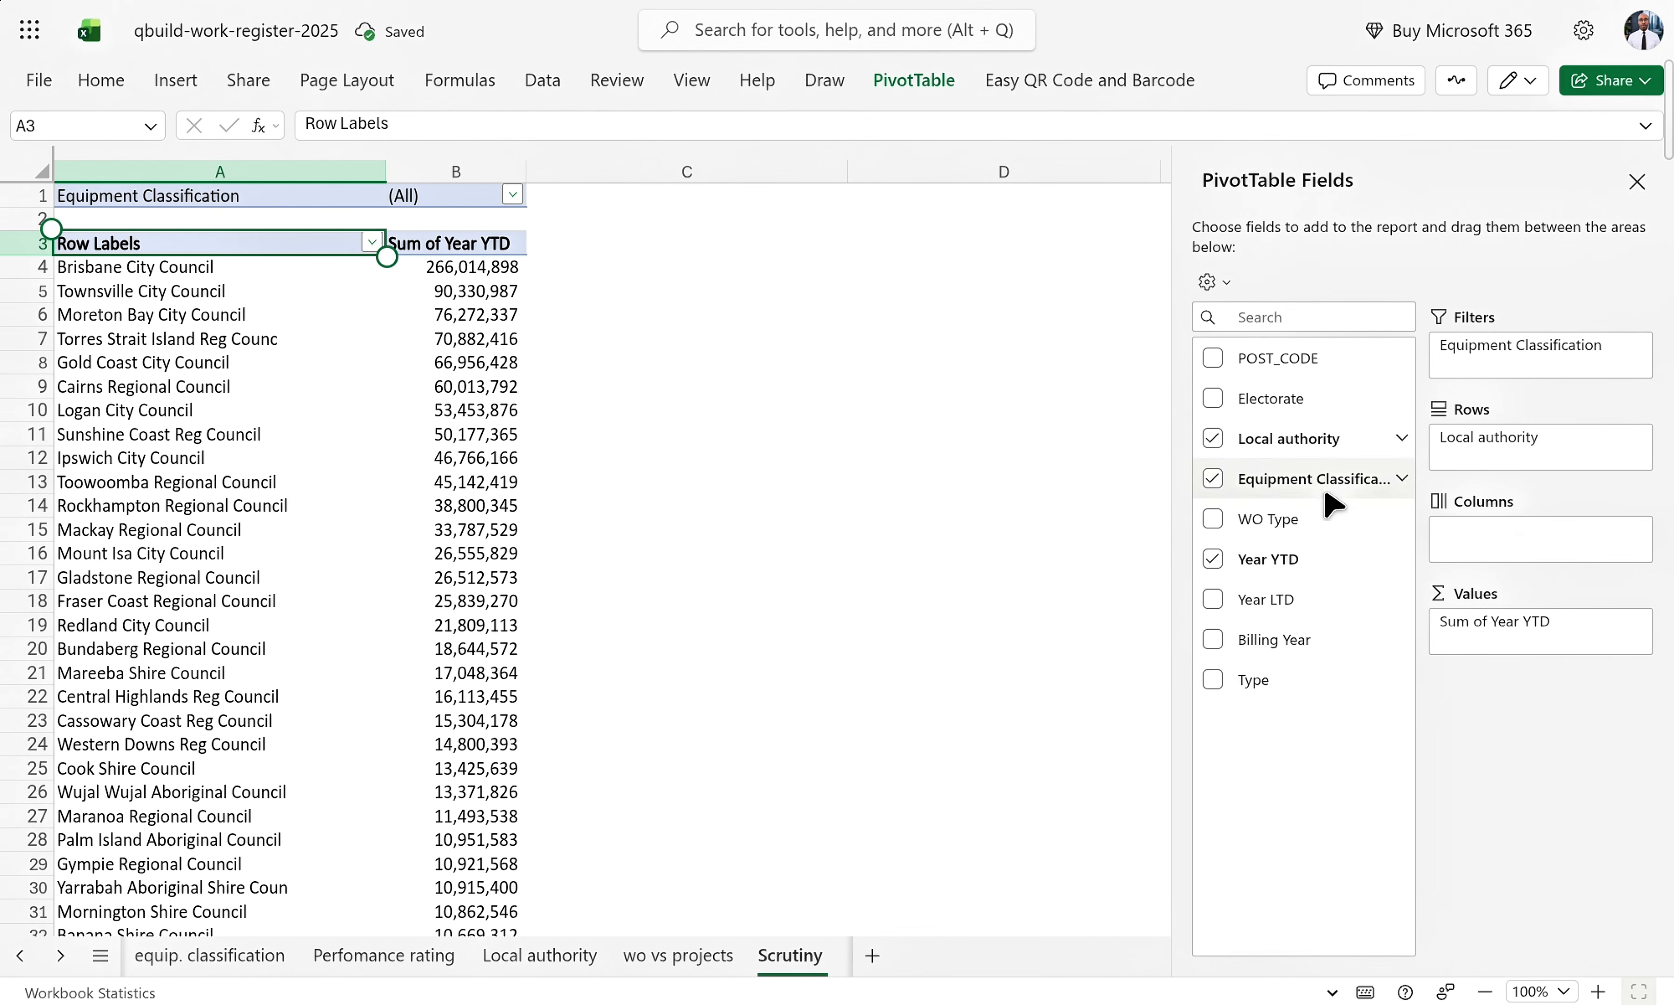
- Add POST_CODE above Local authority in the pivot's rows and break the amounts down by WO Type in columns
drag(1265, 358, 1542, 476)
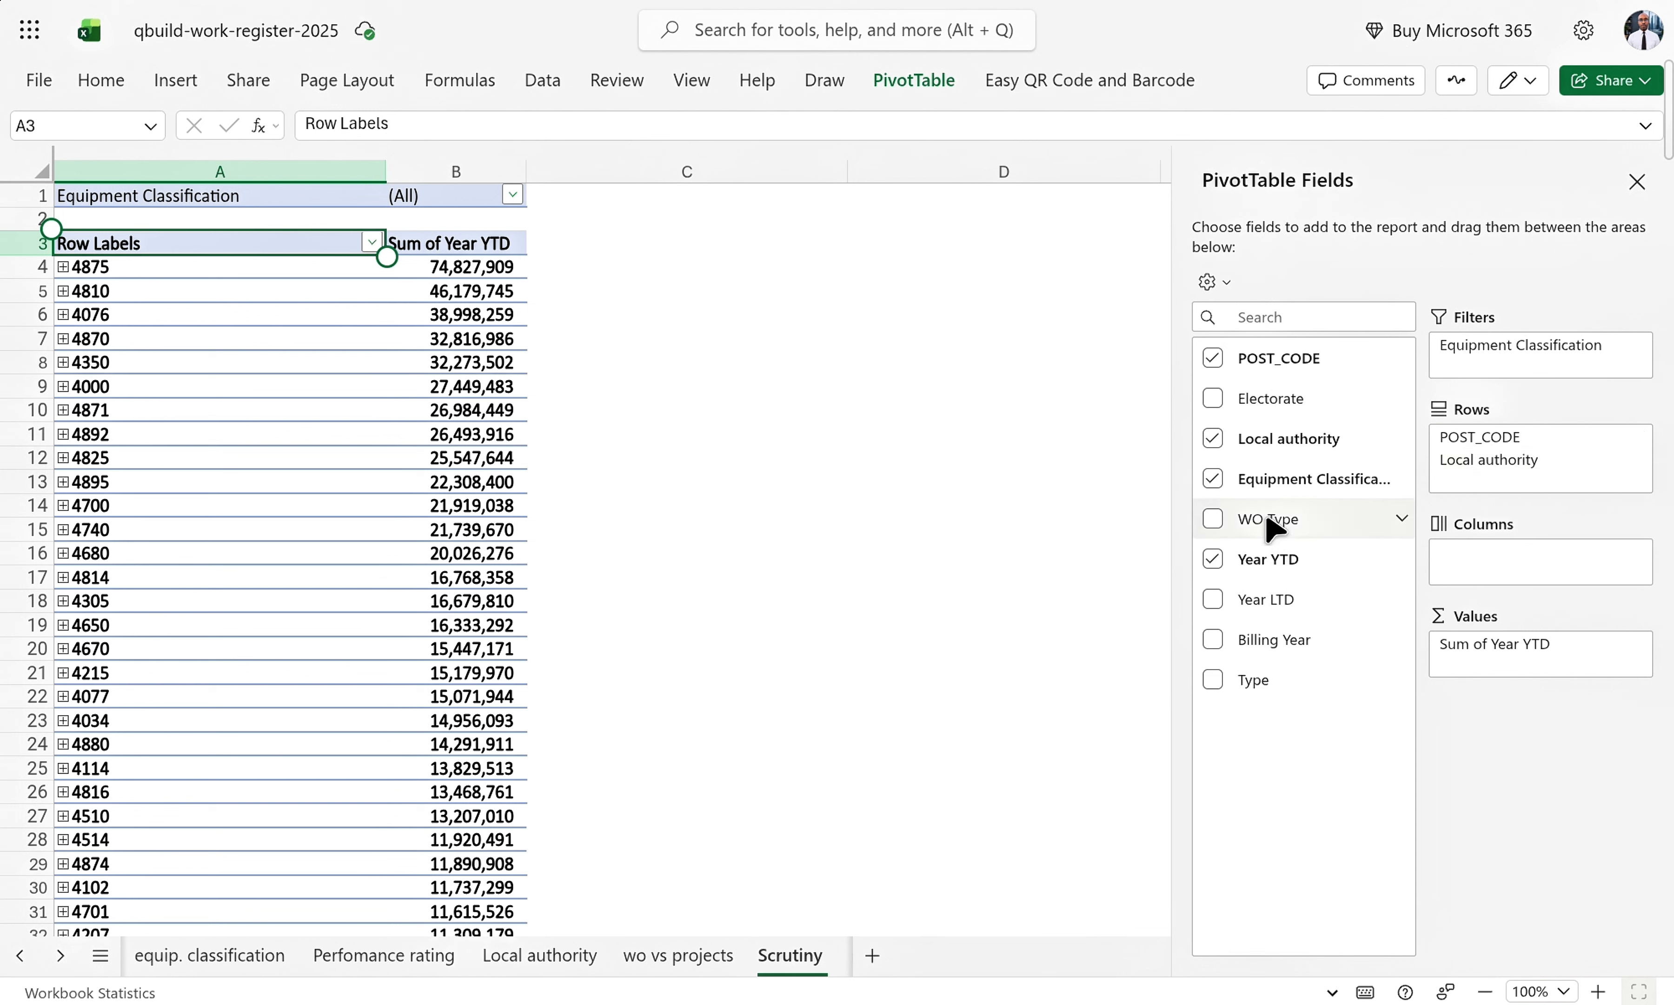
drag(1275, 530, 1556, 565)
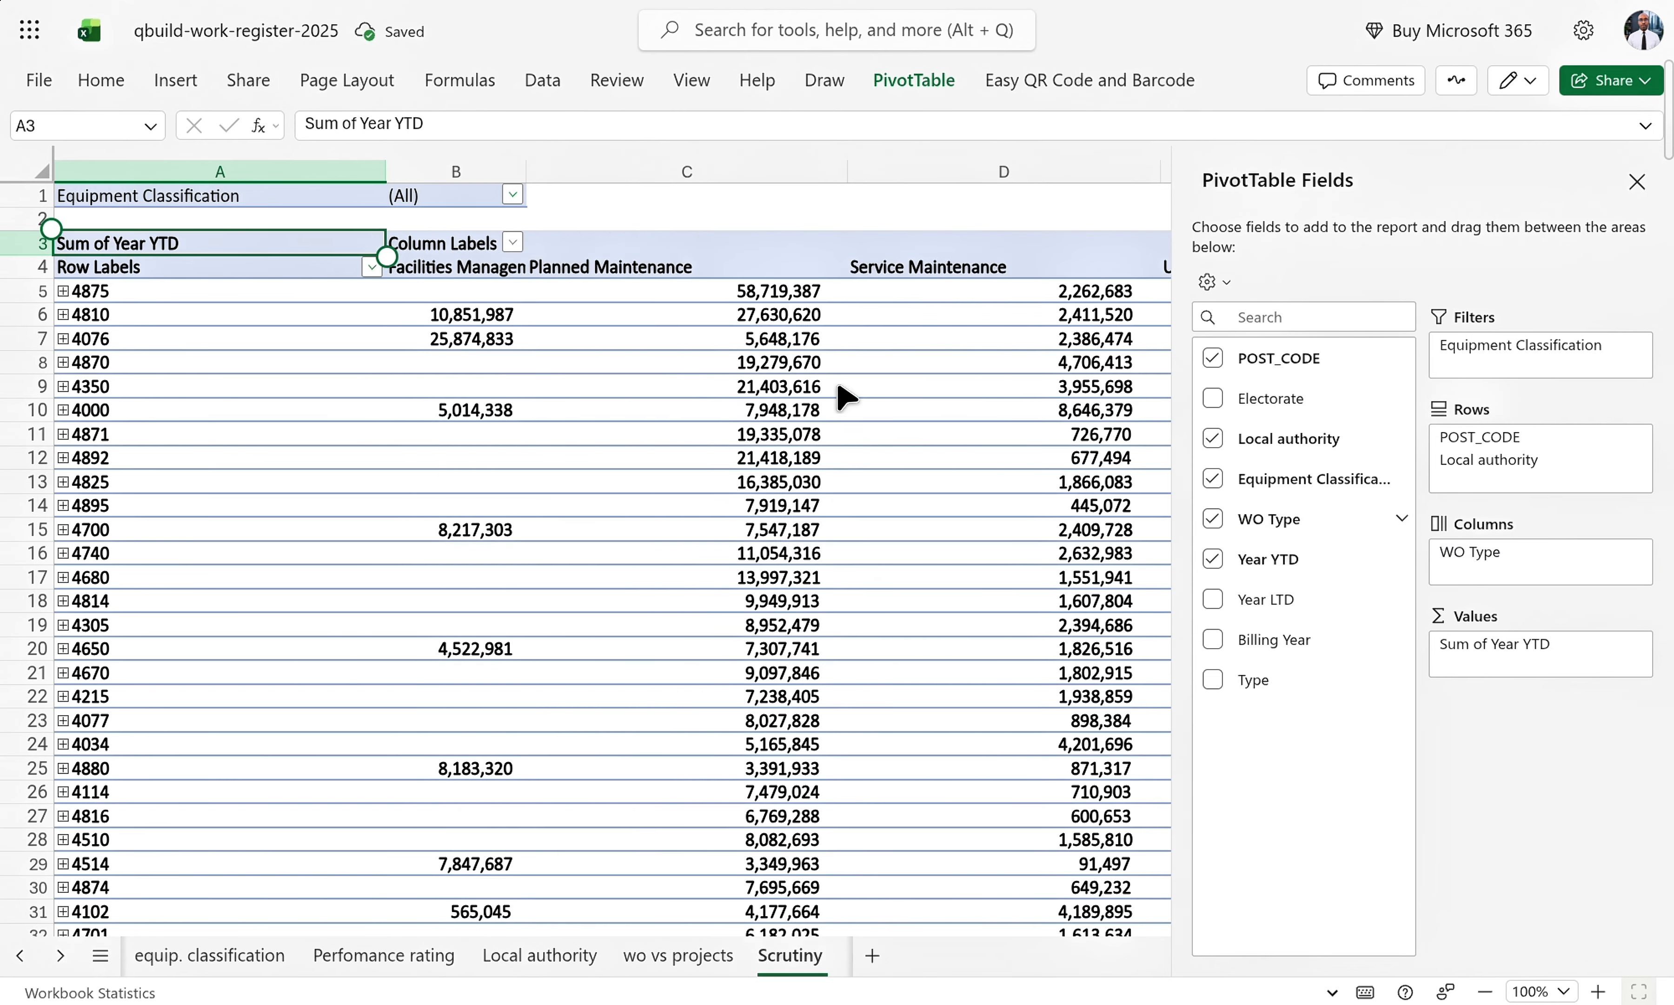
scroll(241, 450, down, 2)
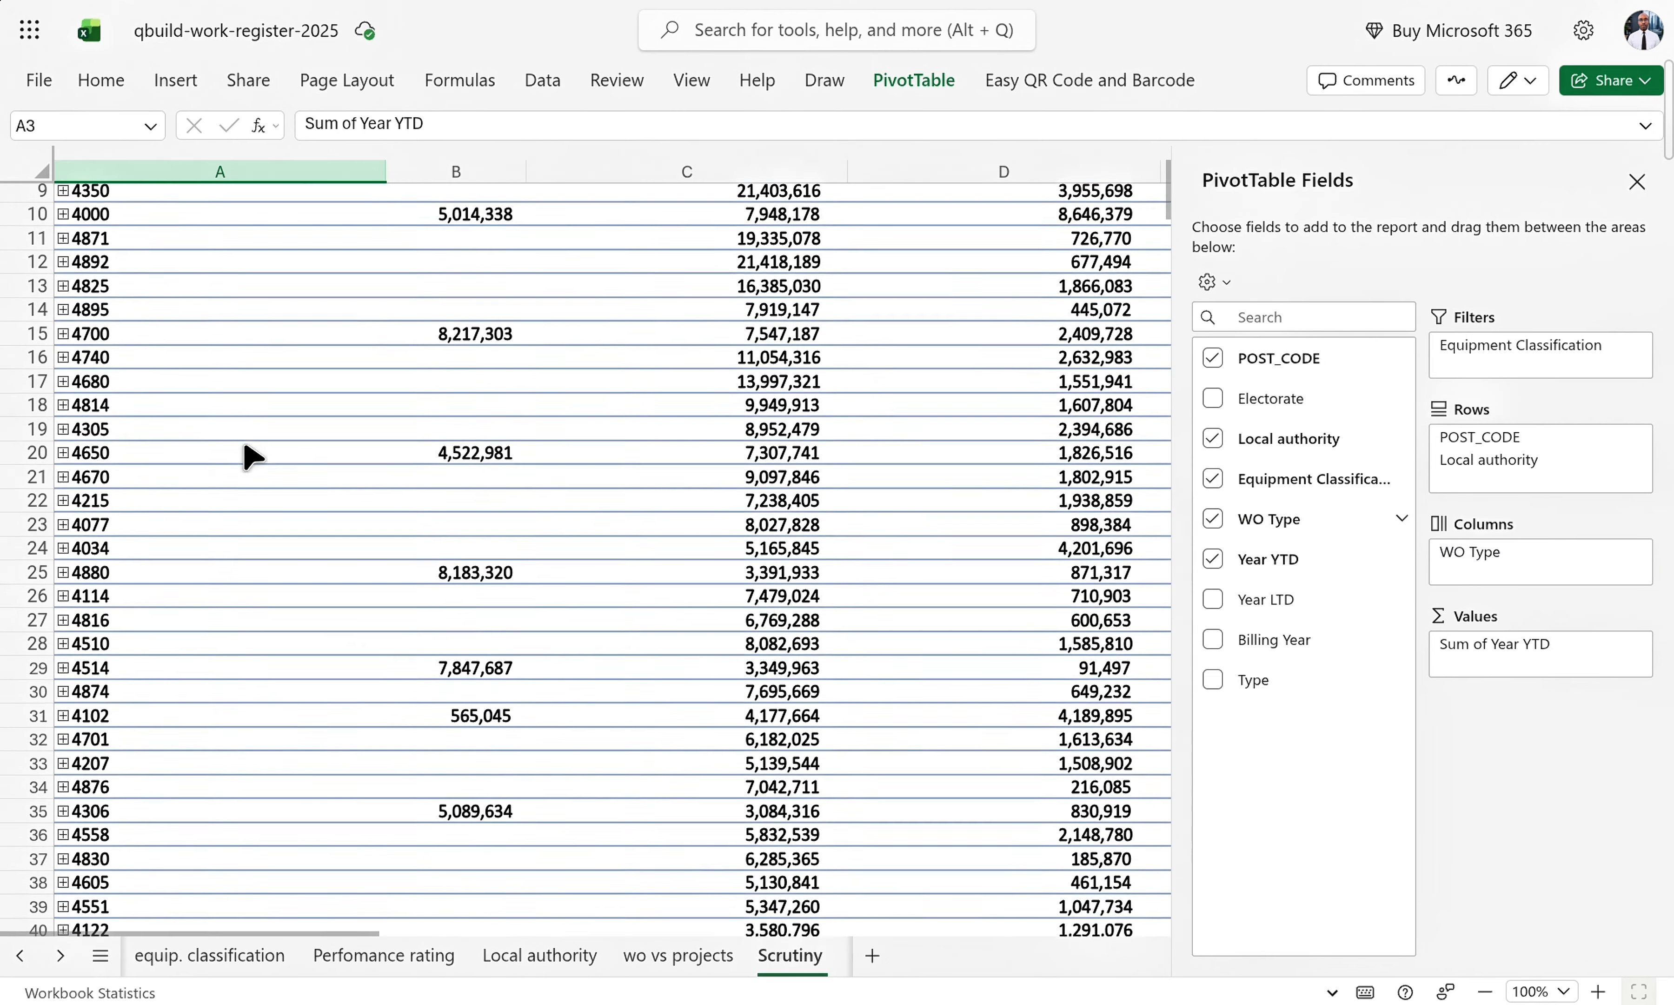
scroll(250, 452, up, 2)
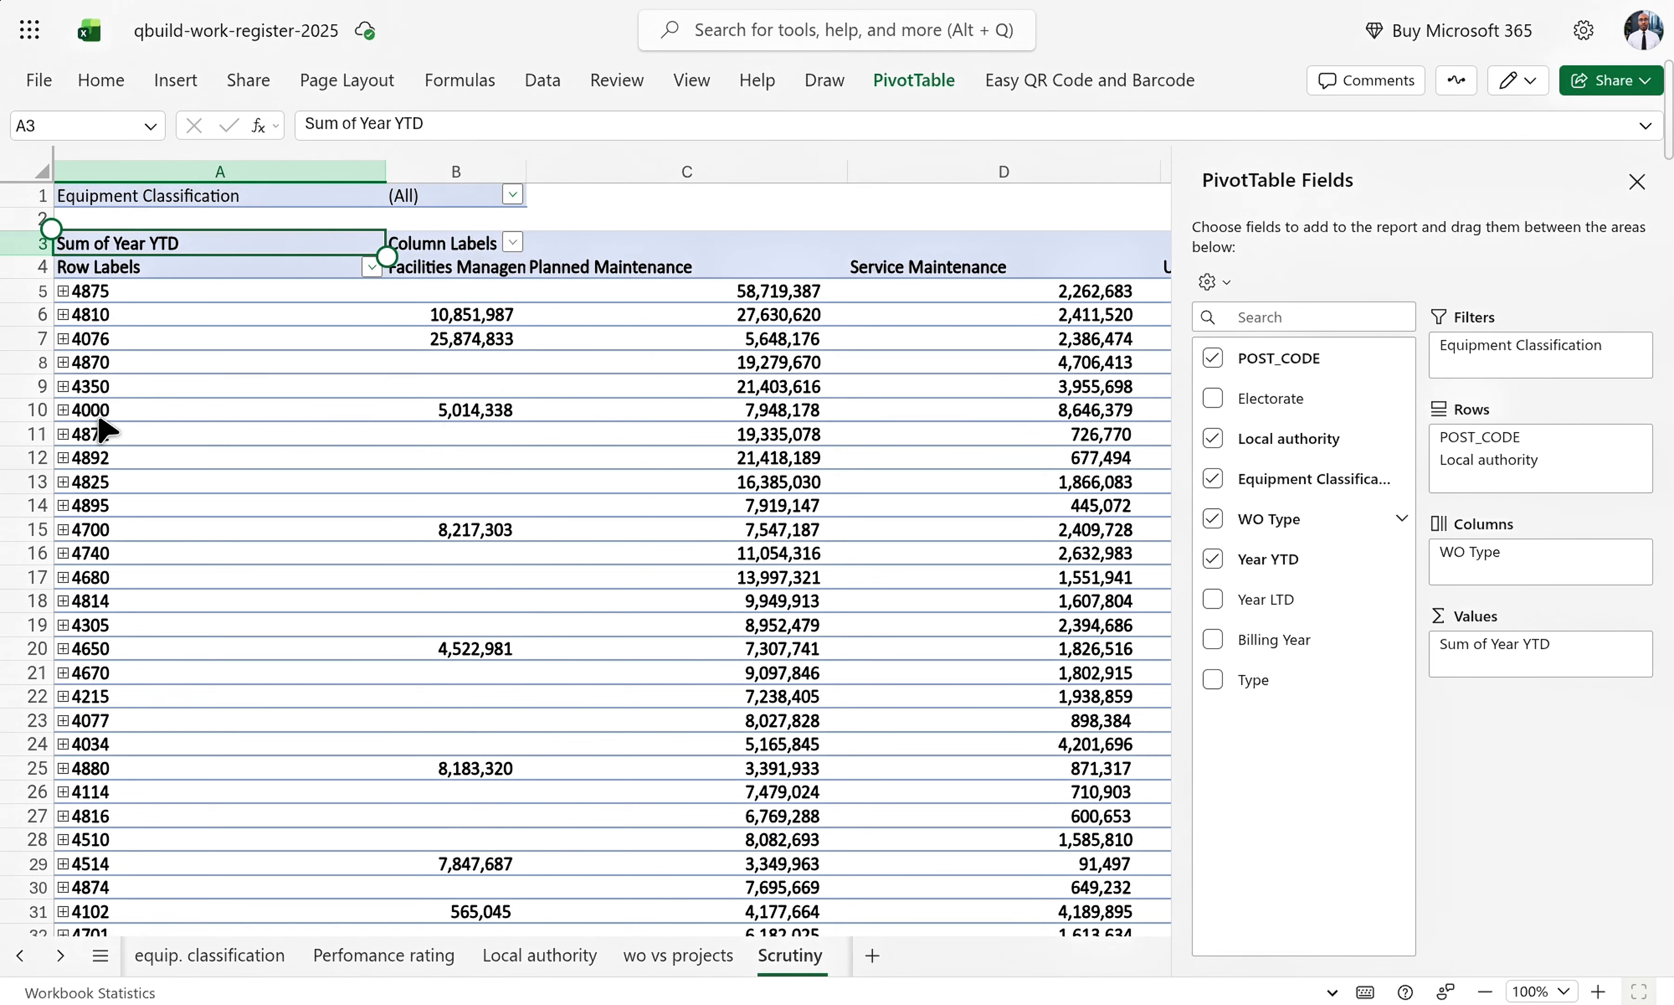
- Expand the entire POST_CODE field of the Scrutiny pivot to list the local authorities under each postcode
click(100, 315)
right_click(105, 318)
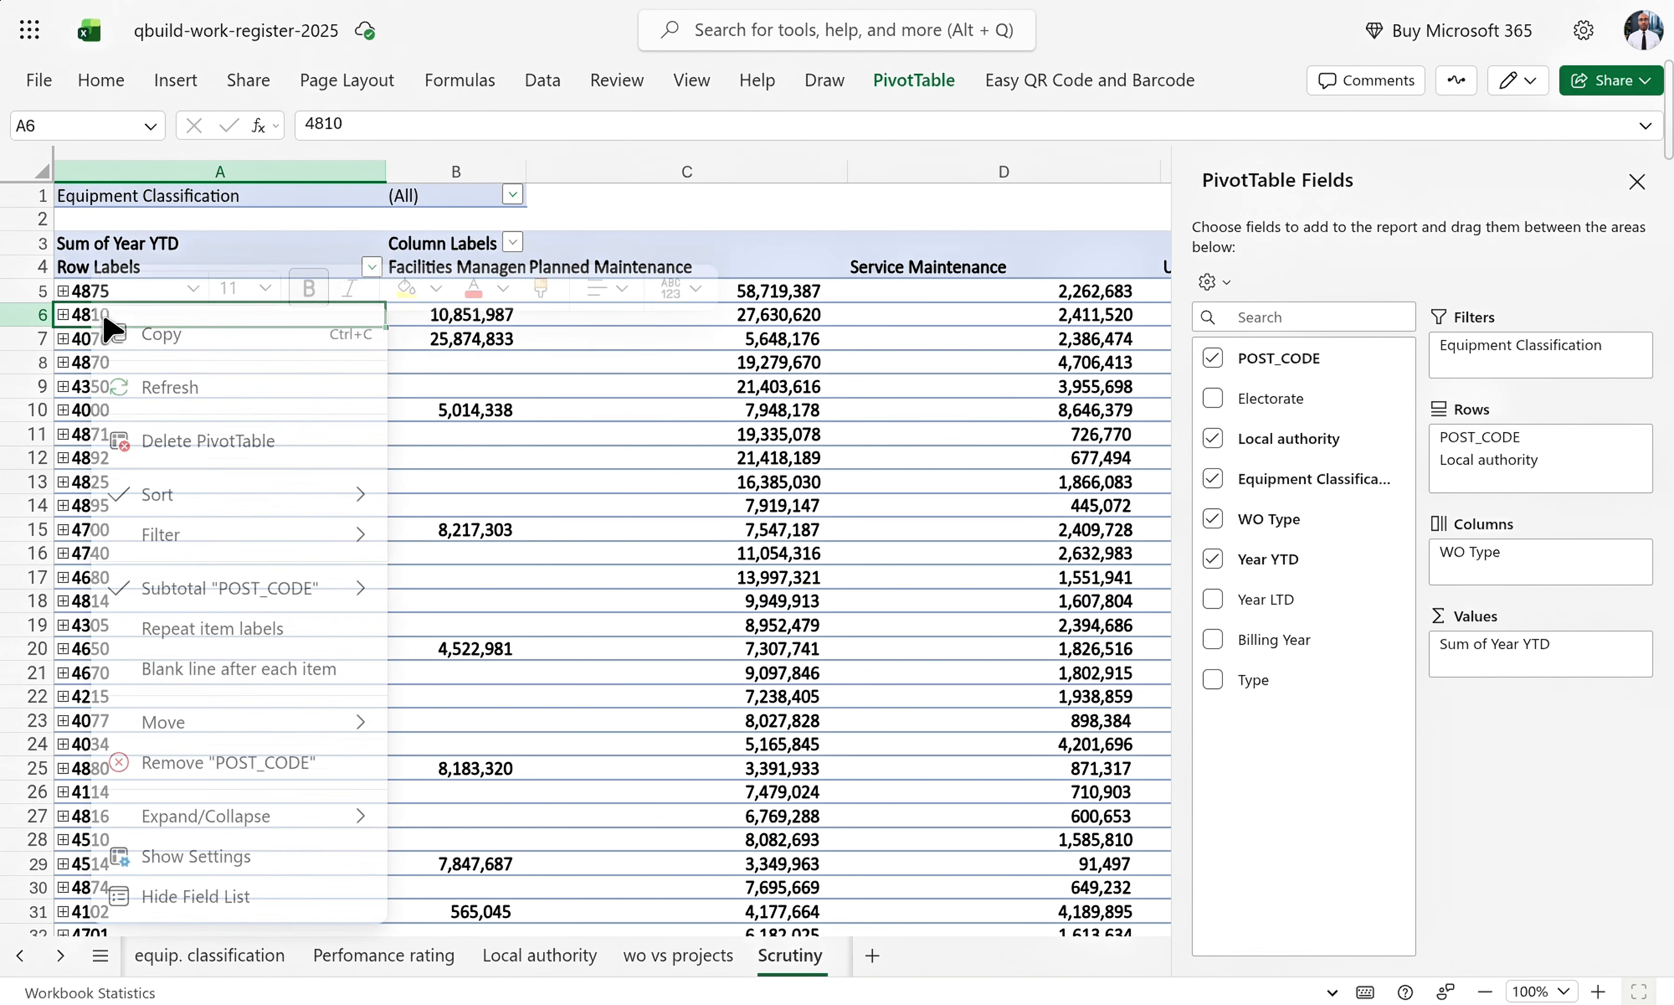
mouse_move(254, 840)
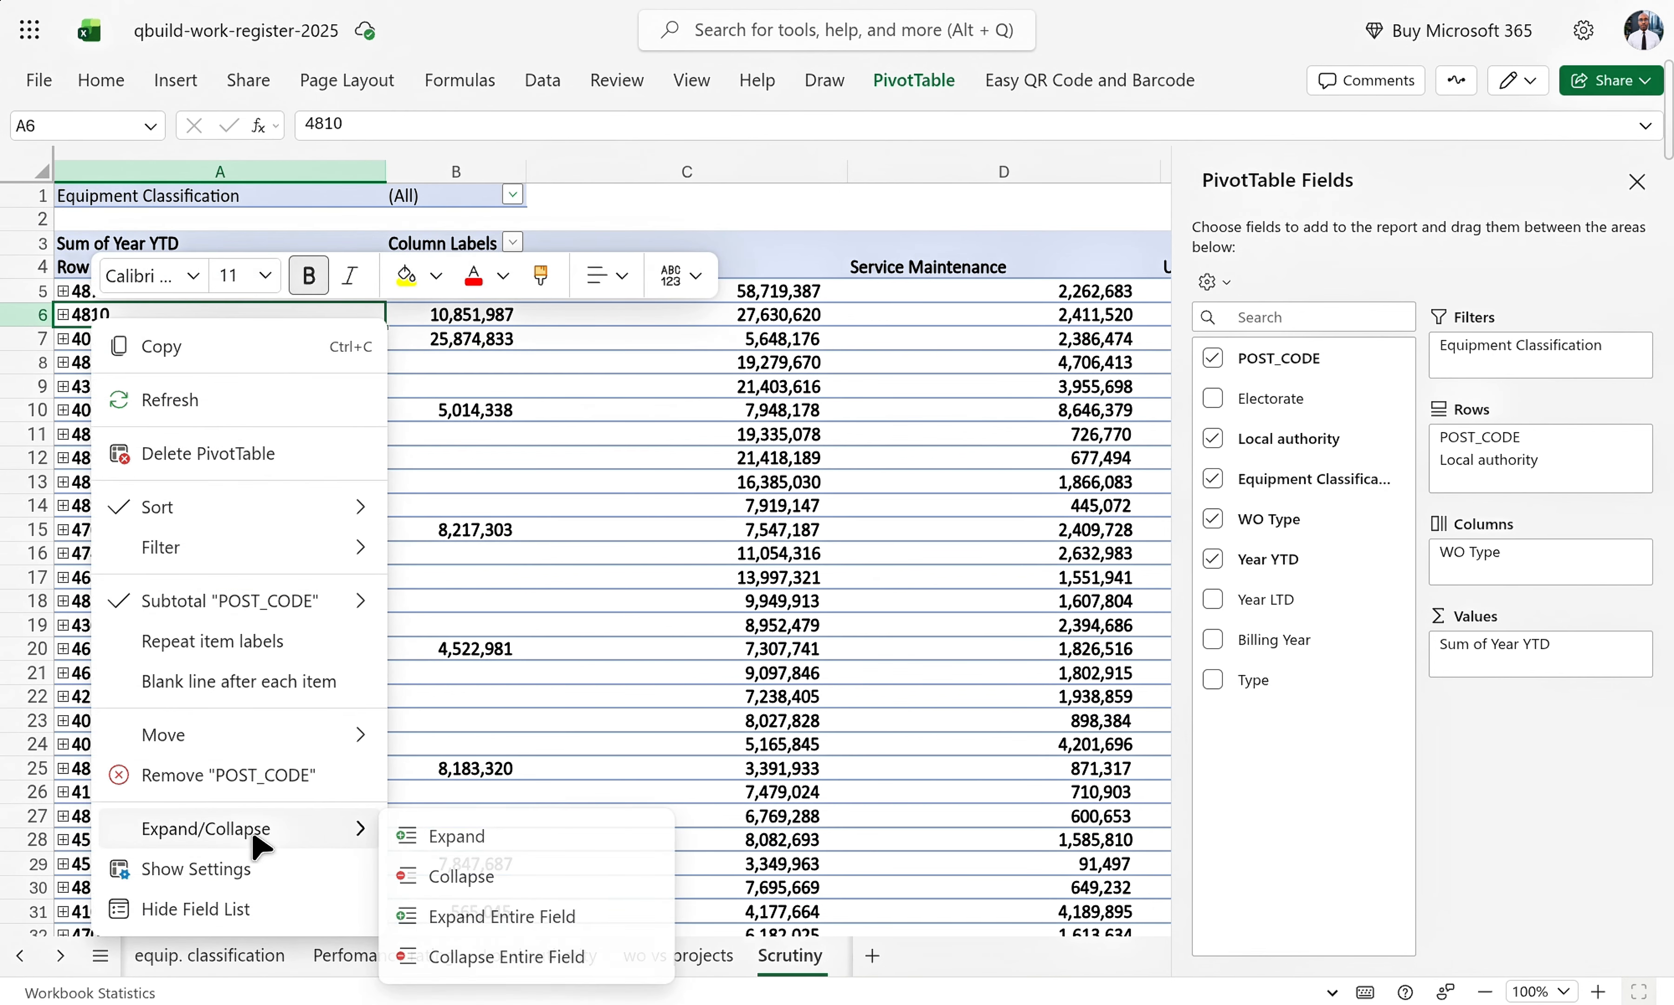
click(520, 917)
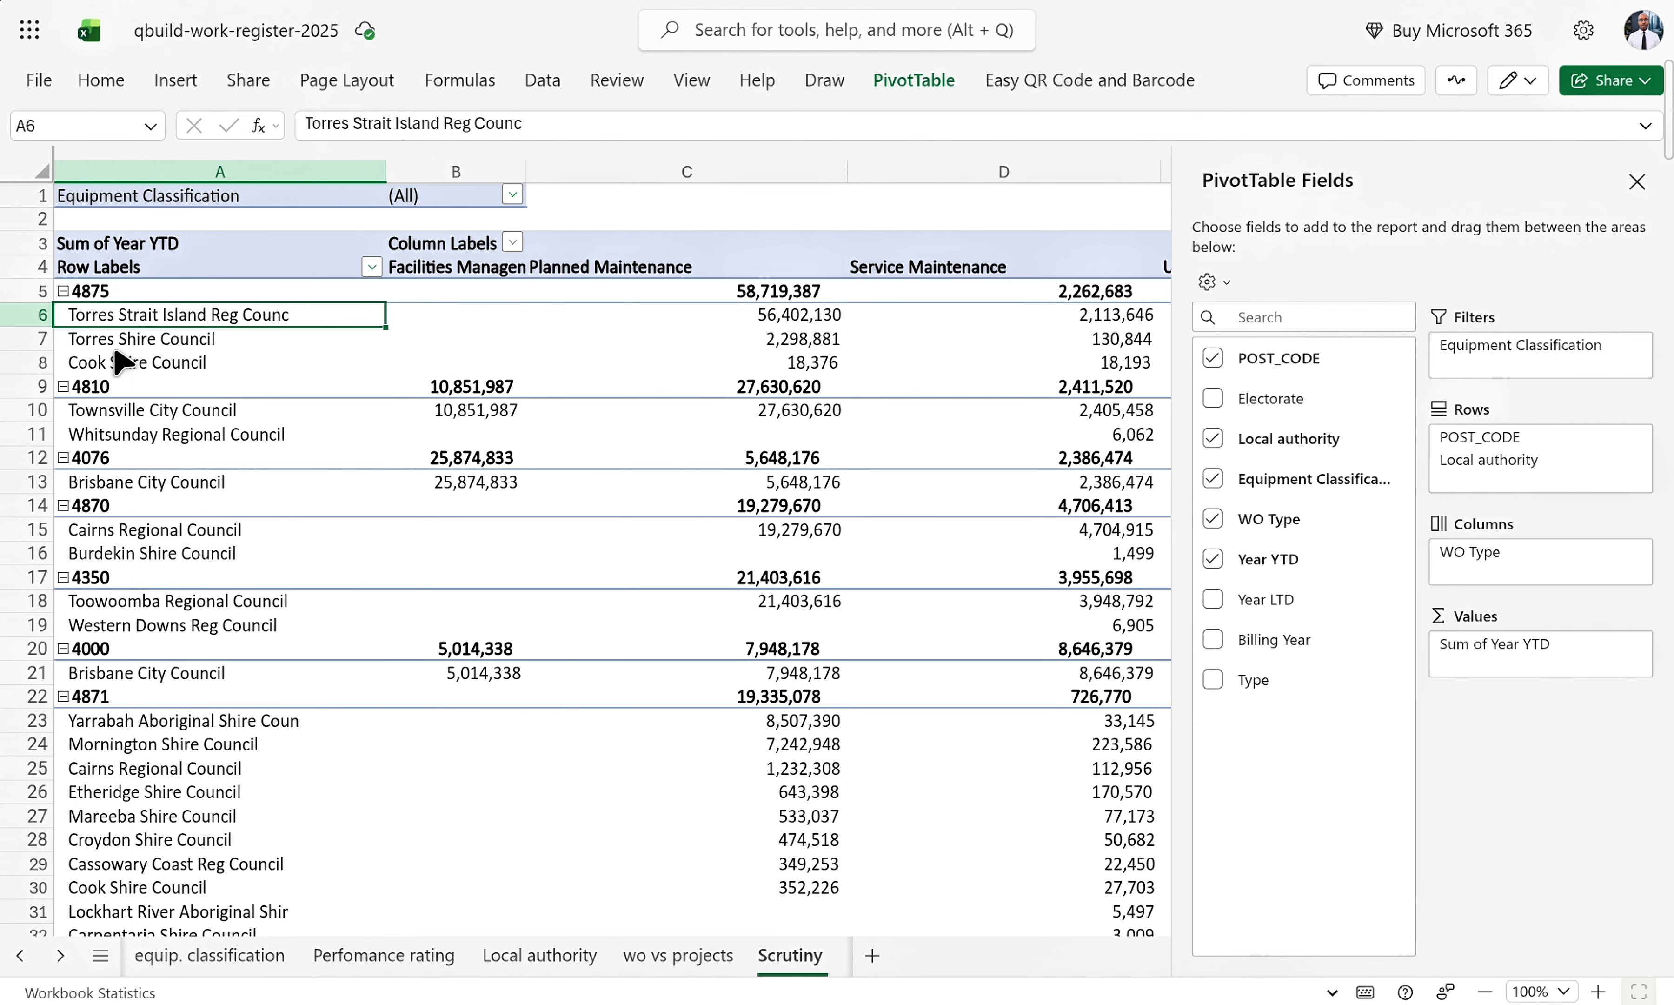
- Collapse the entire POST_CODE field so that the pivot lists postcodes only
right_click(105, 361)
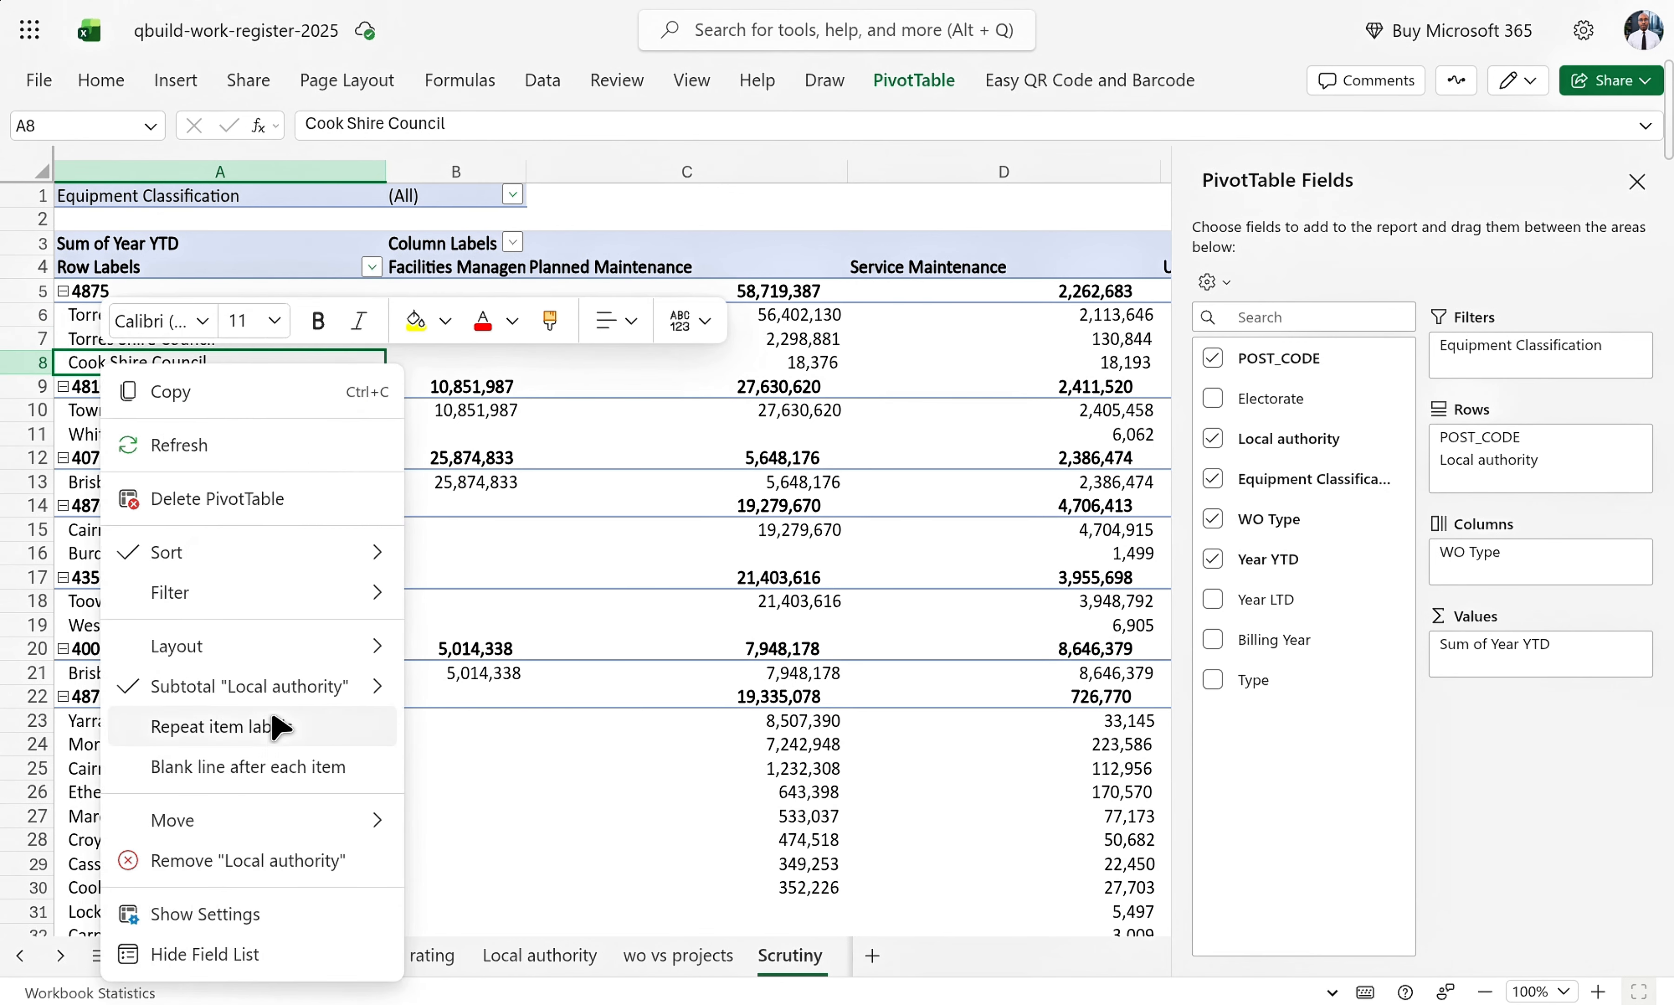
mouse_move(279, 551)
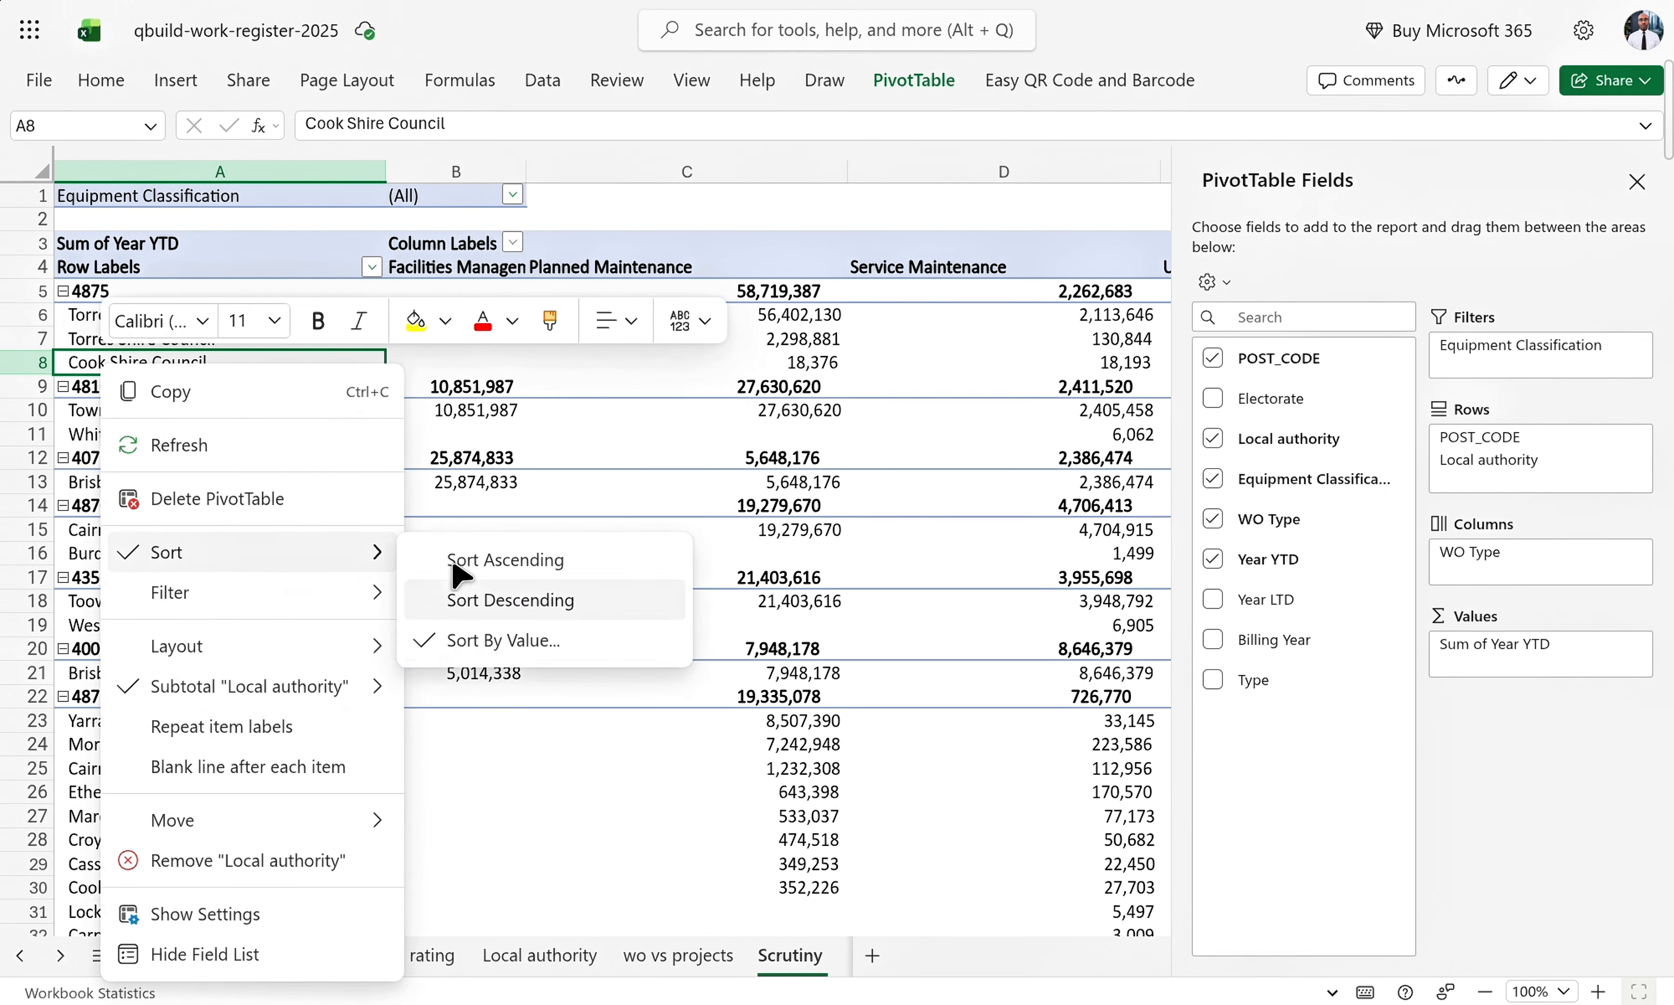
click(533, 456)
click(236, 416)
click(209, 384)
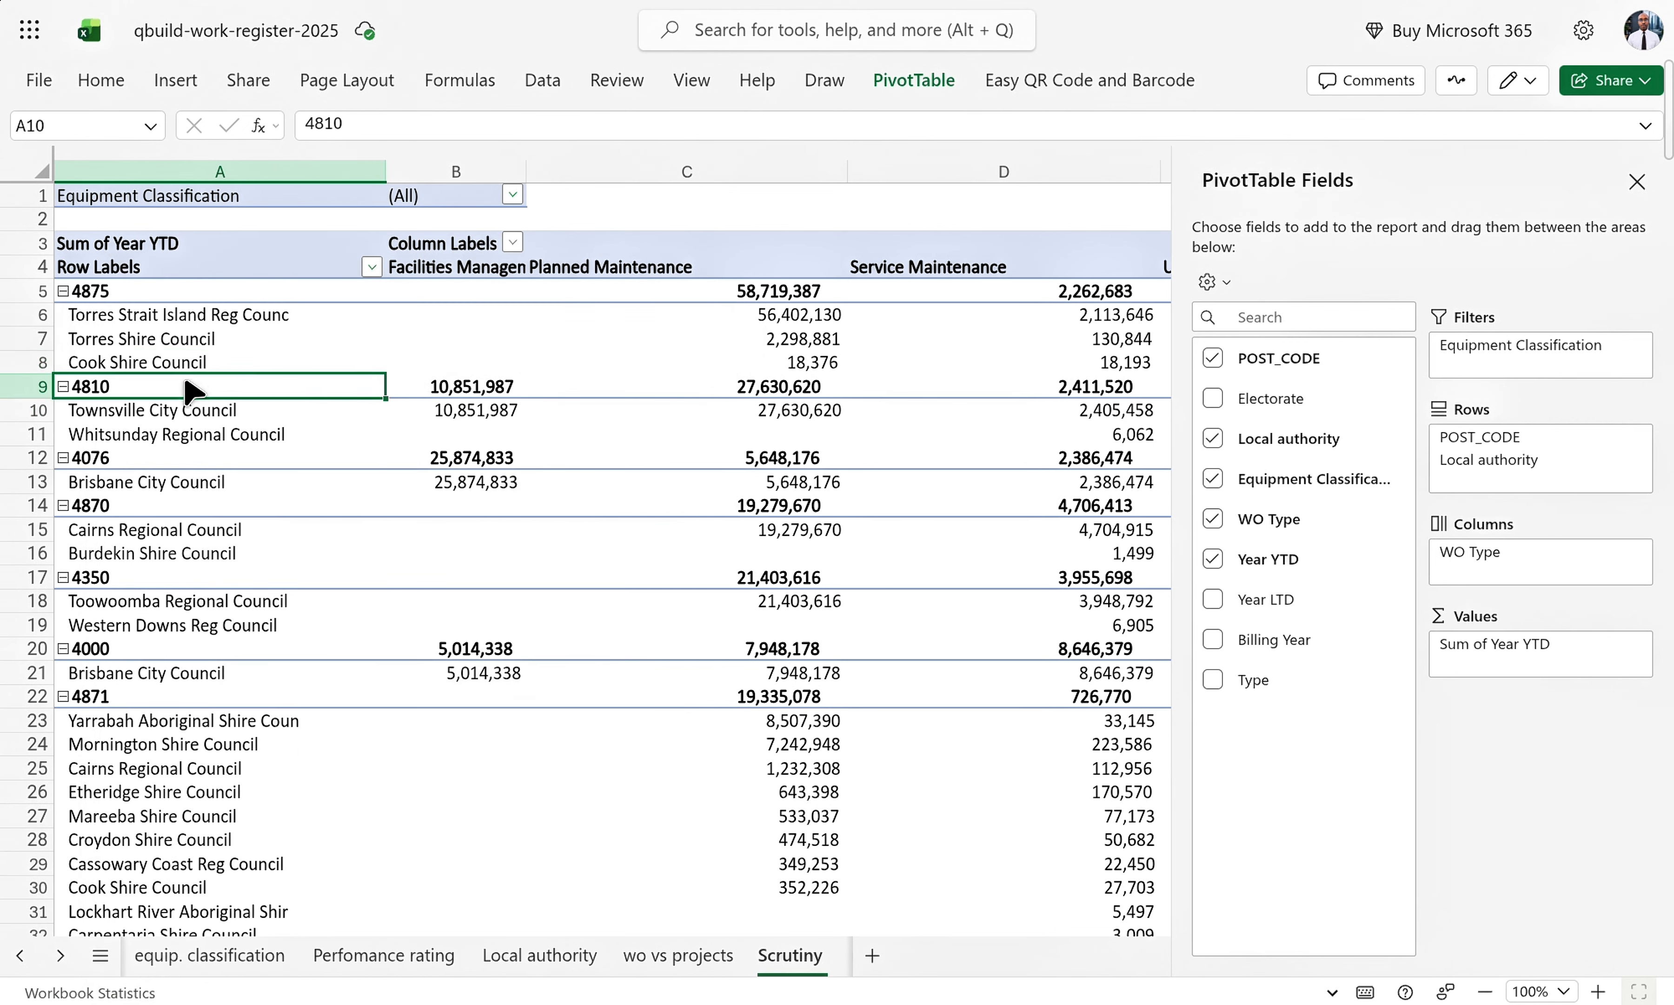
right_click(171, 388)
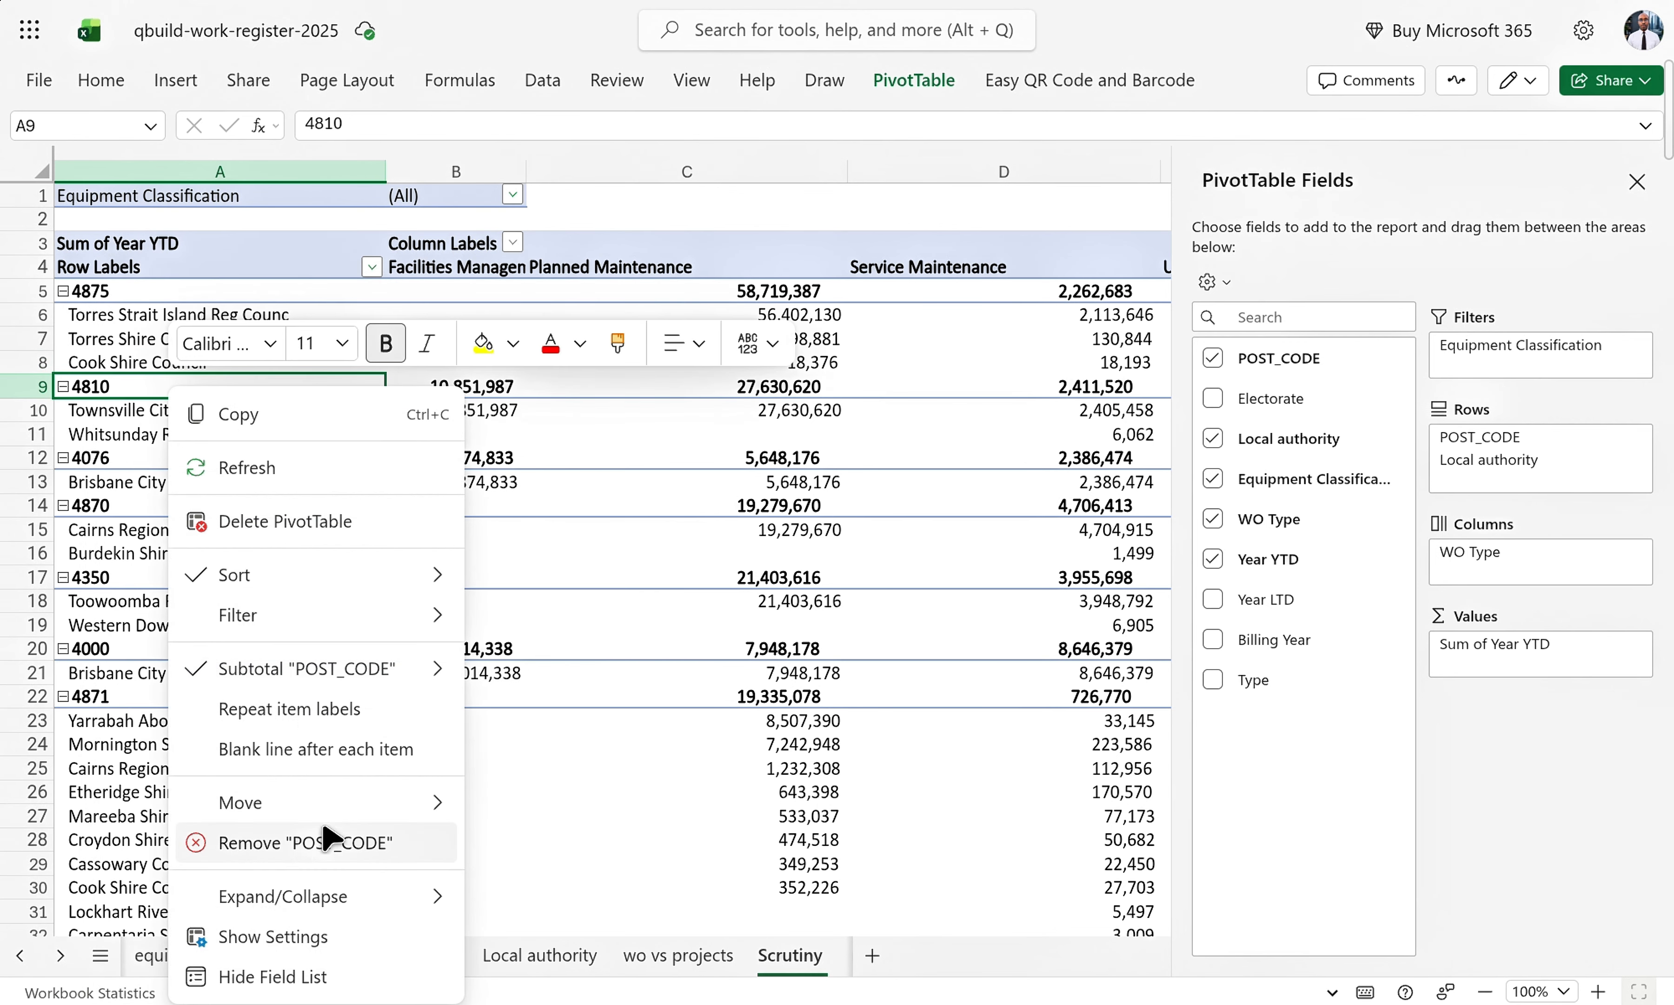
mouse_move(343, 896)
click(586, 956)
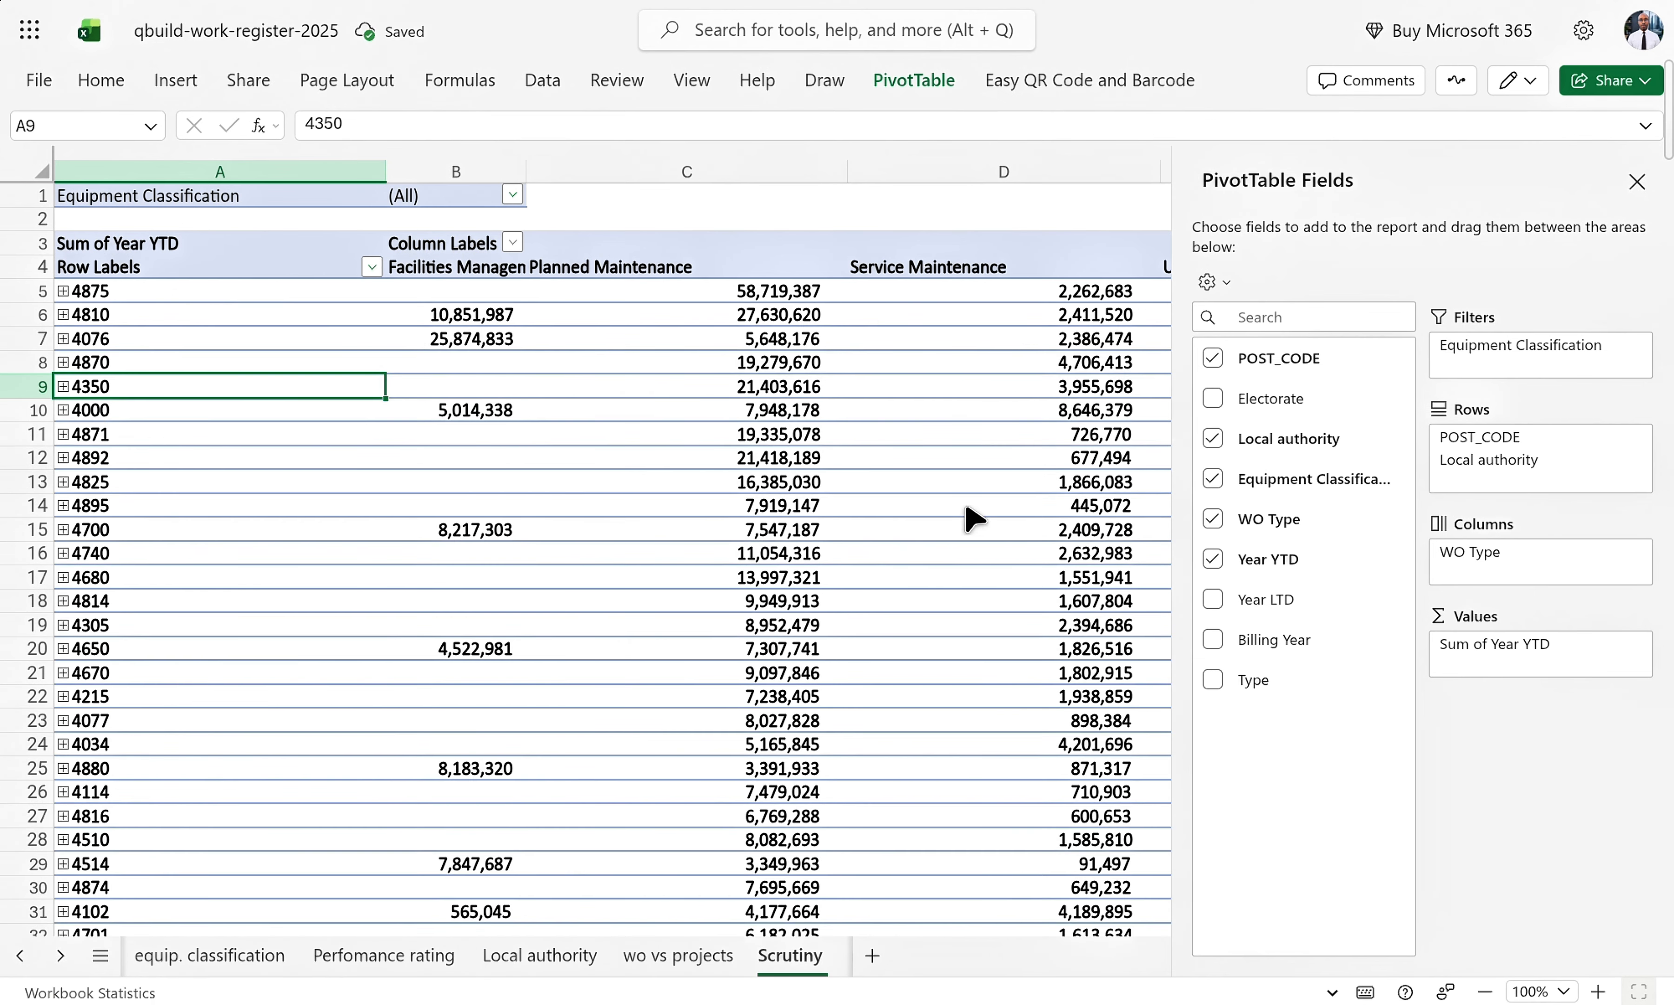
- Compare floor's red-highlighted unplanned % with floor's overall share in the classification table beside the pivot
scroll(1012, 598, right, 3)
scroll(1012, 598, right, 10)
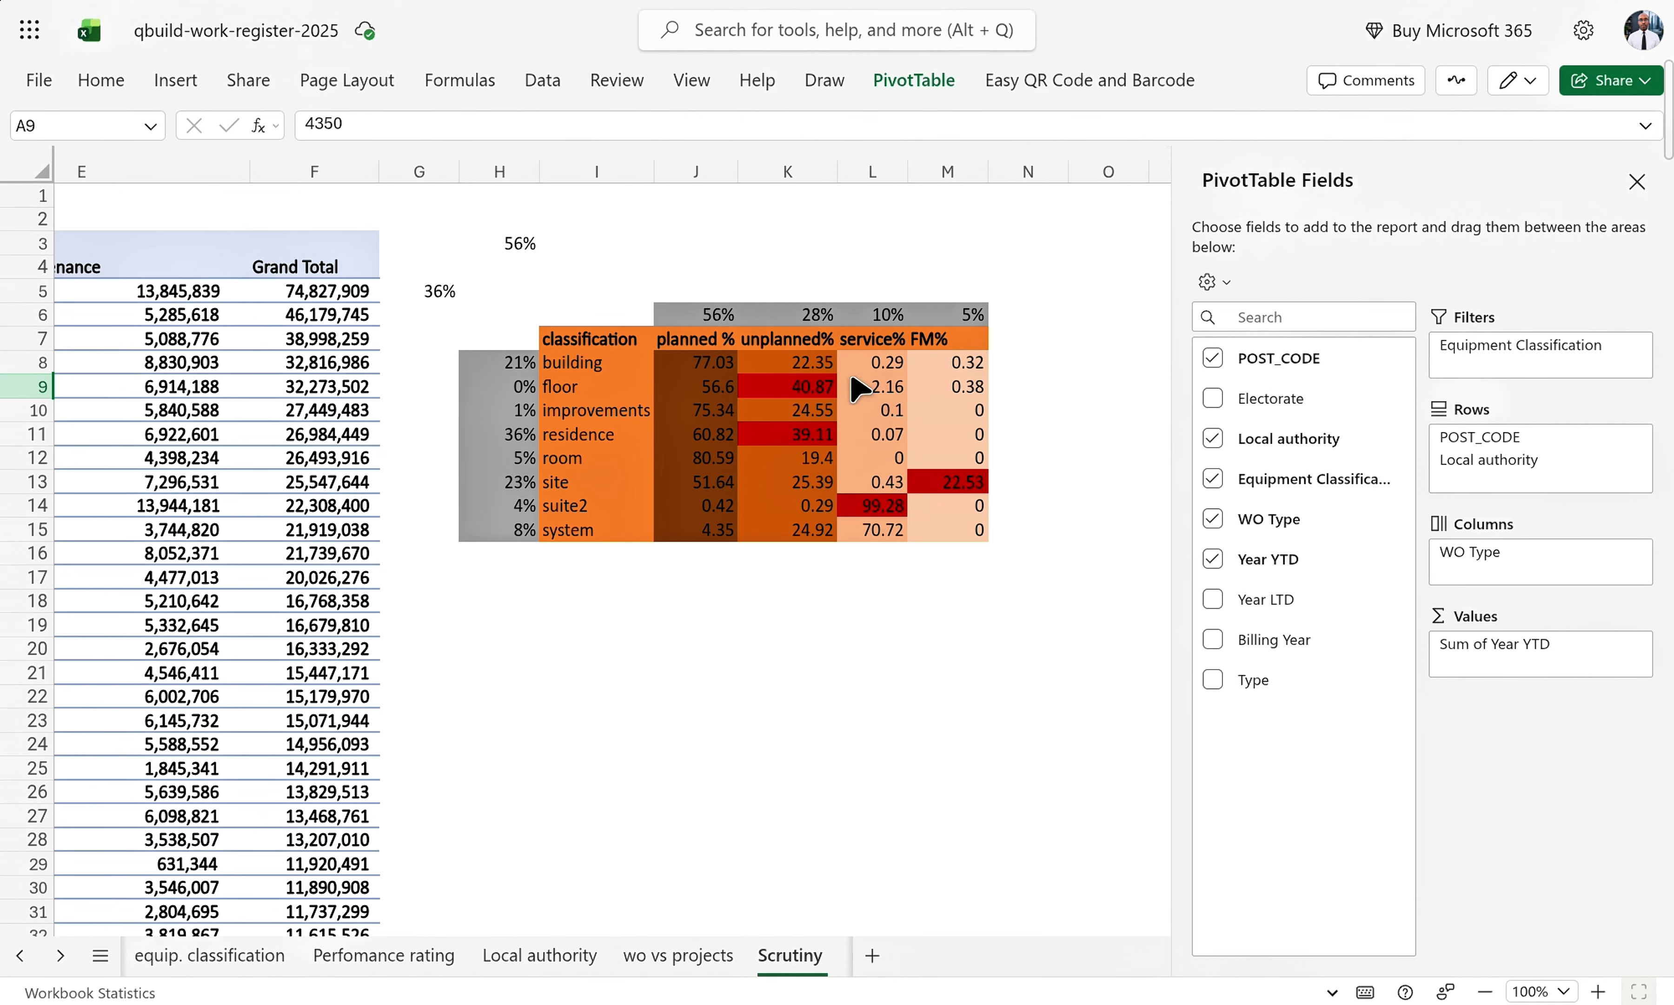
click(815, 396)
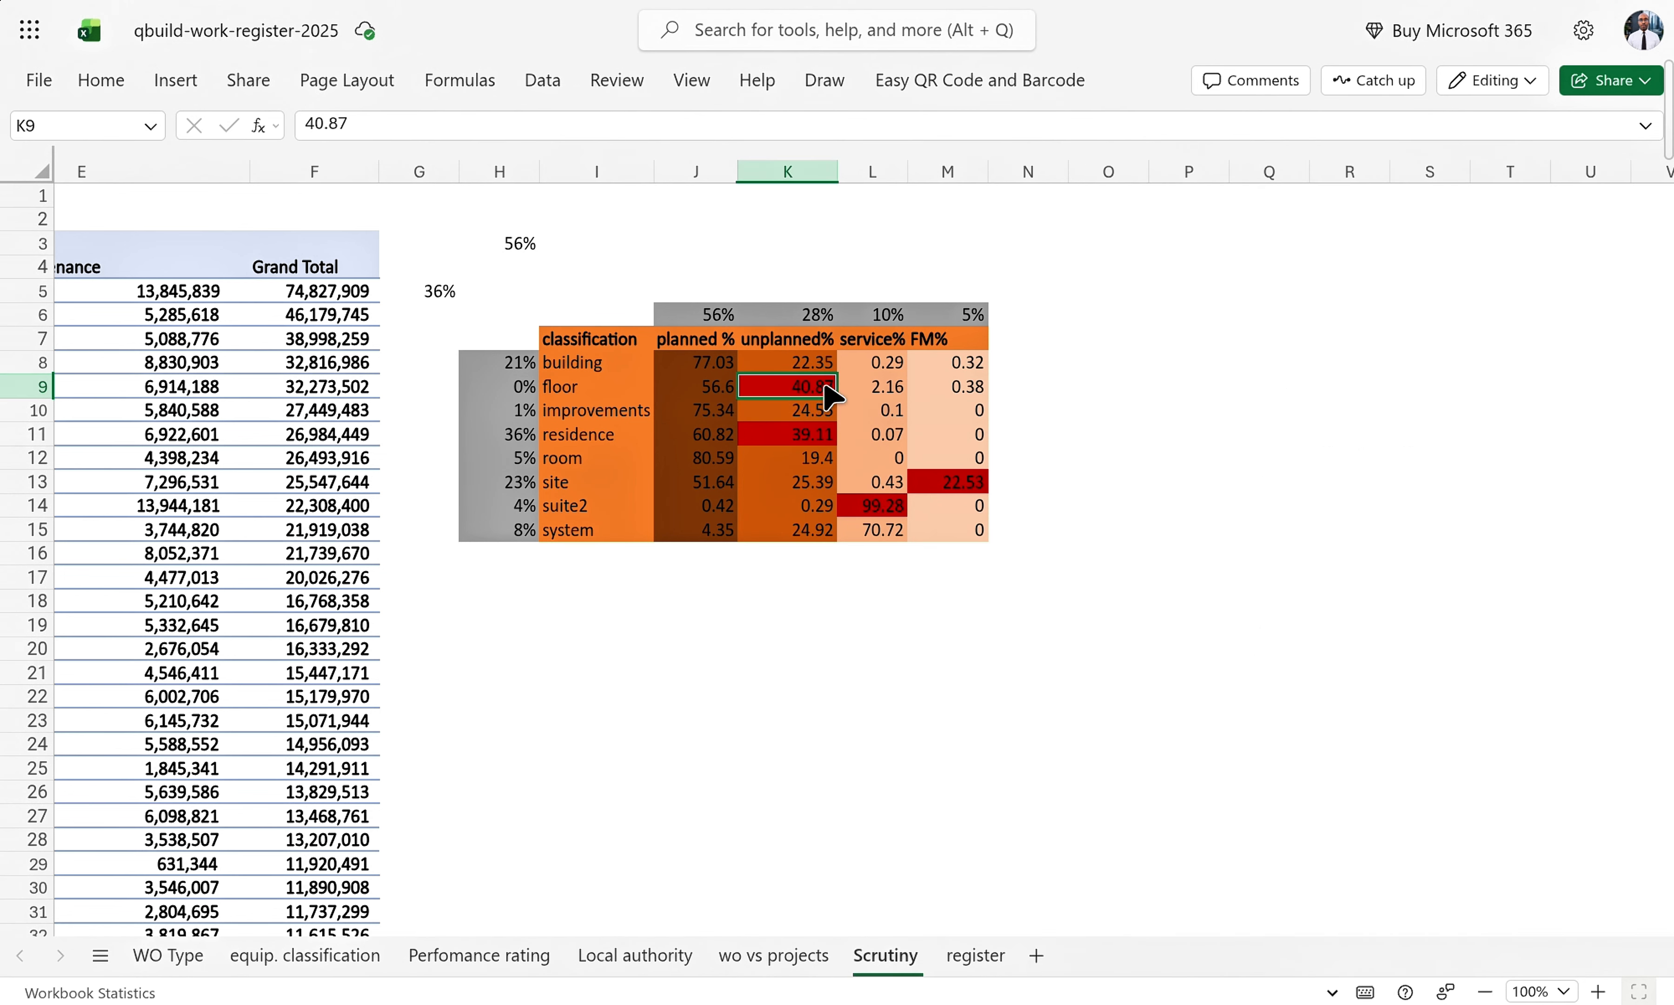
click(524, 386)
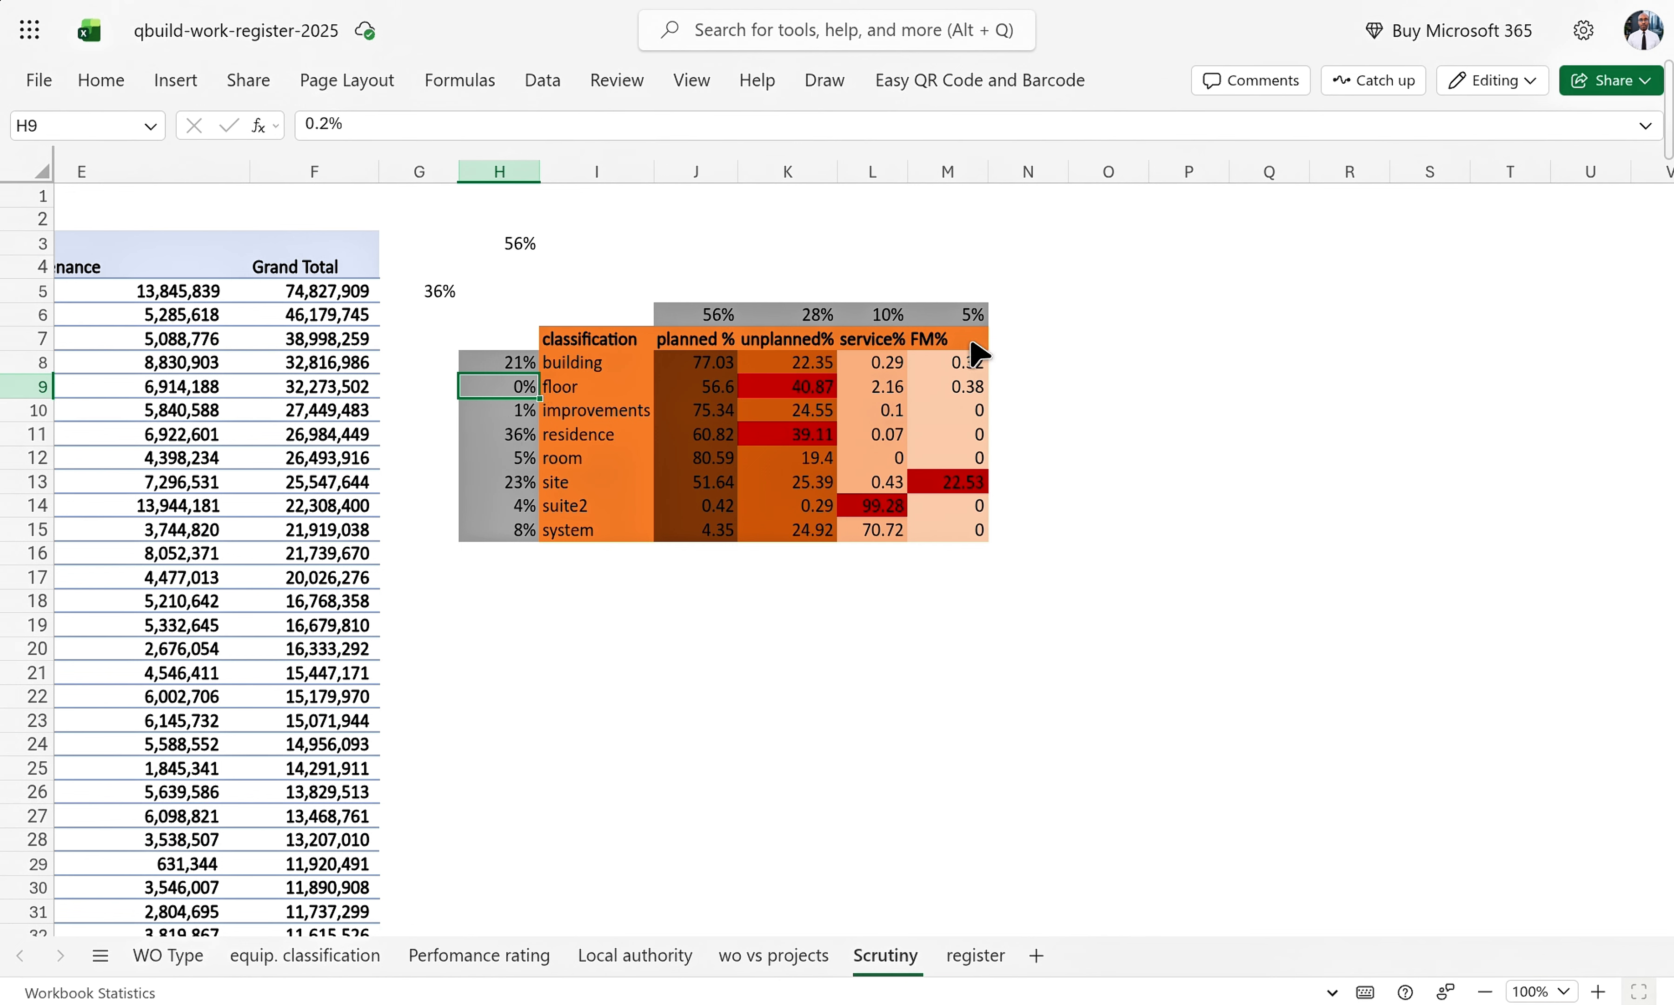
click(808, 393)
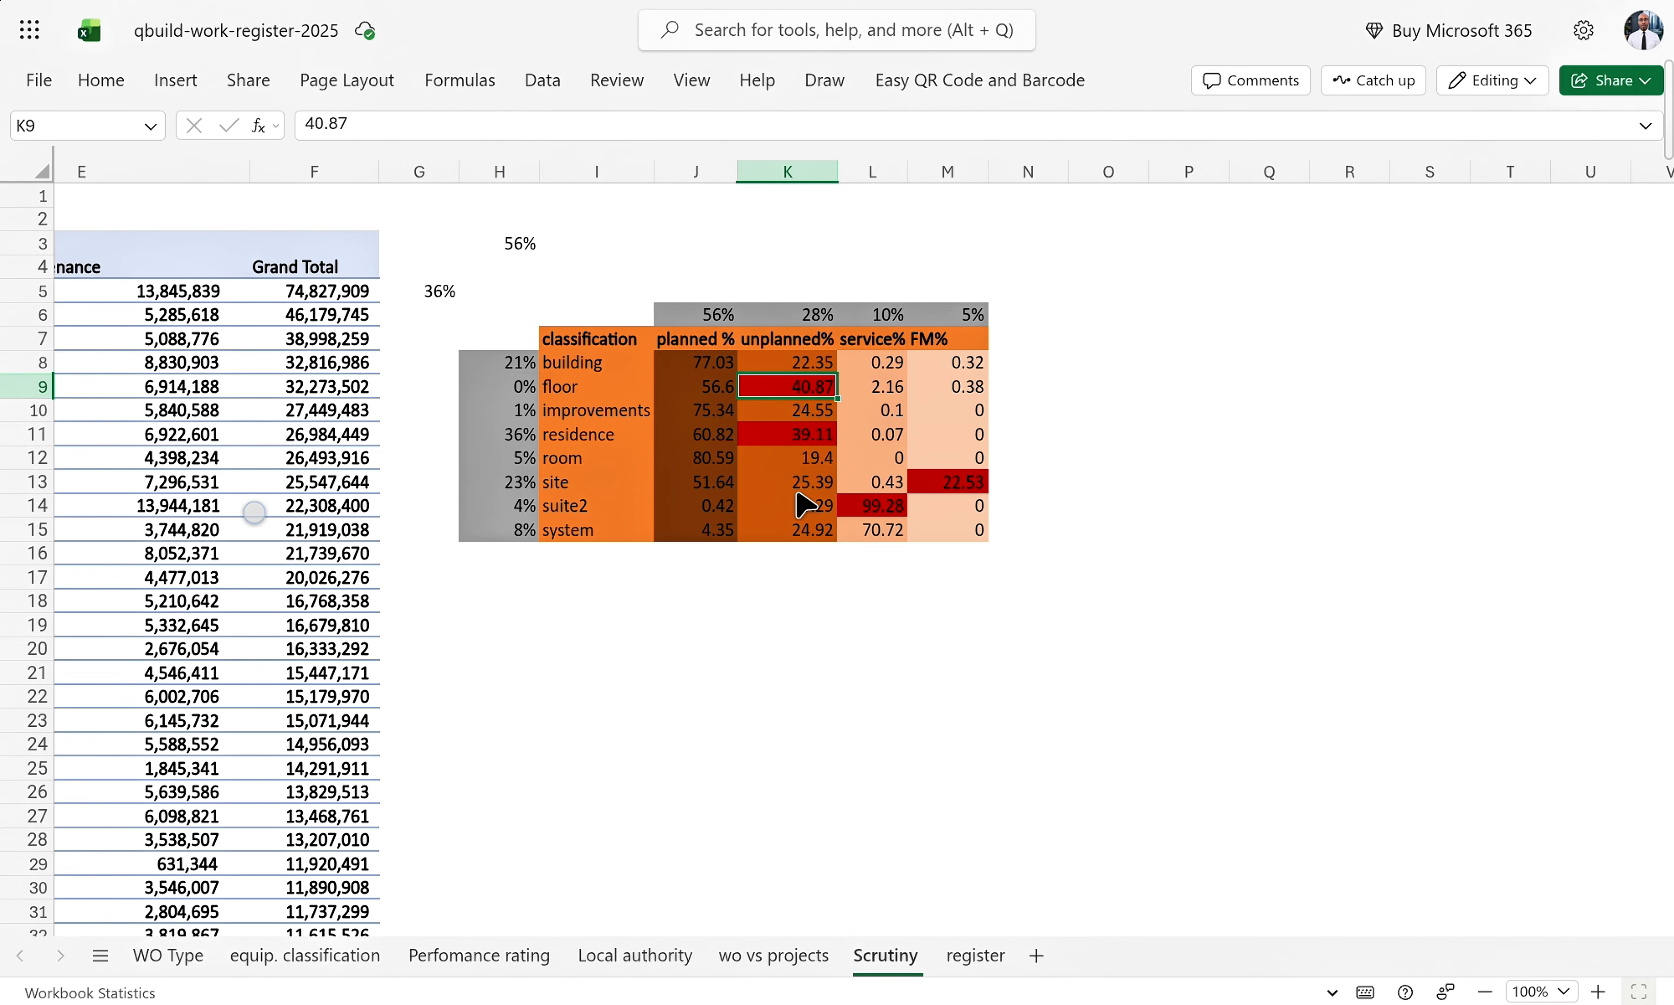
- Filter the pivot's Equipment Classification to Floor only
scroll(807, 503, left, 2)
scroll(808, 504, left, 10)
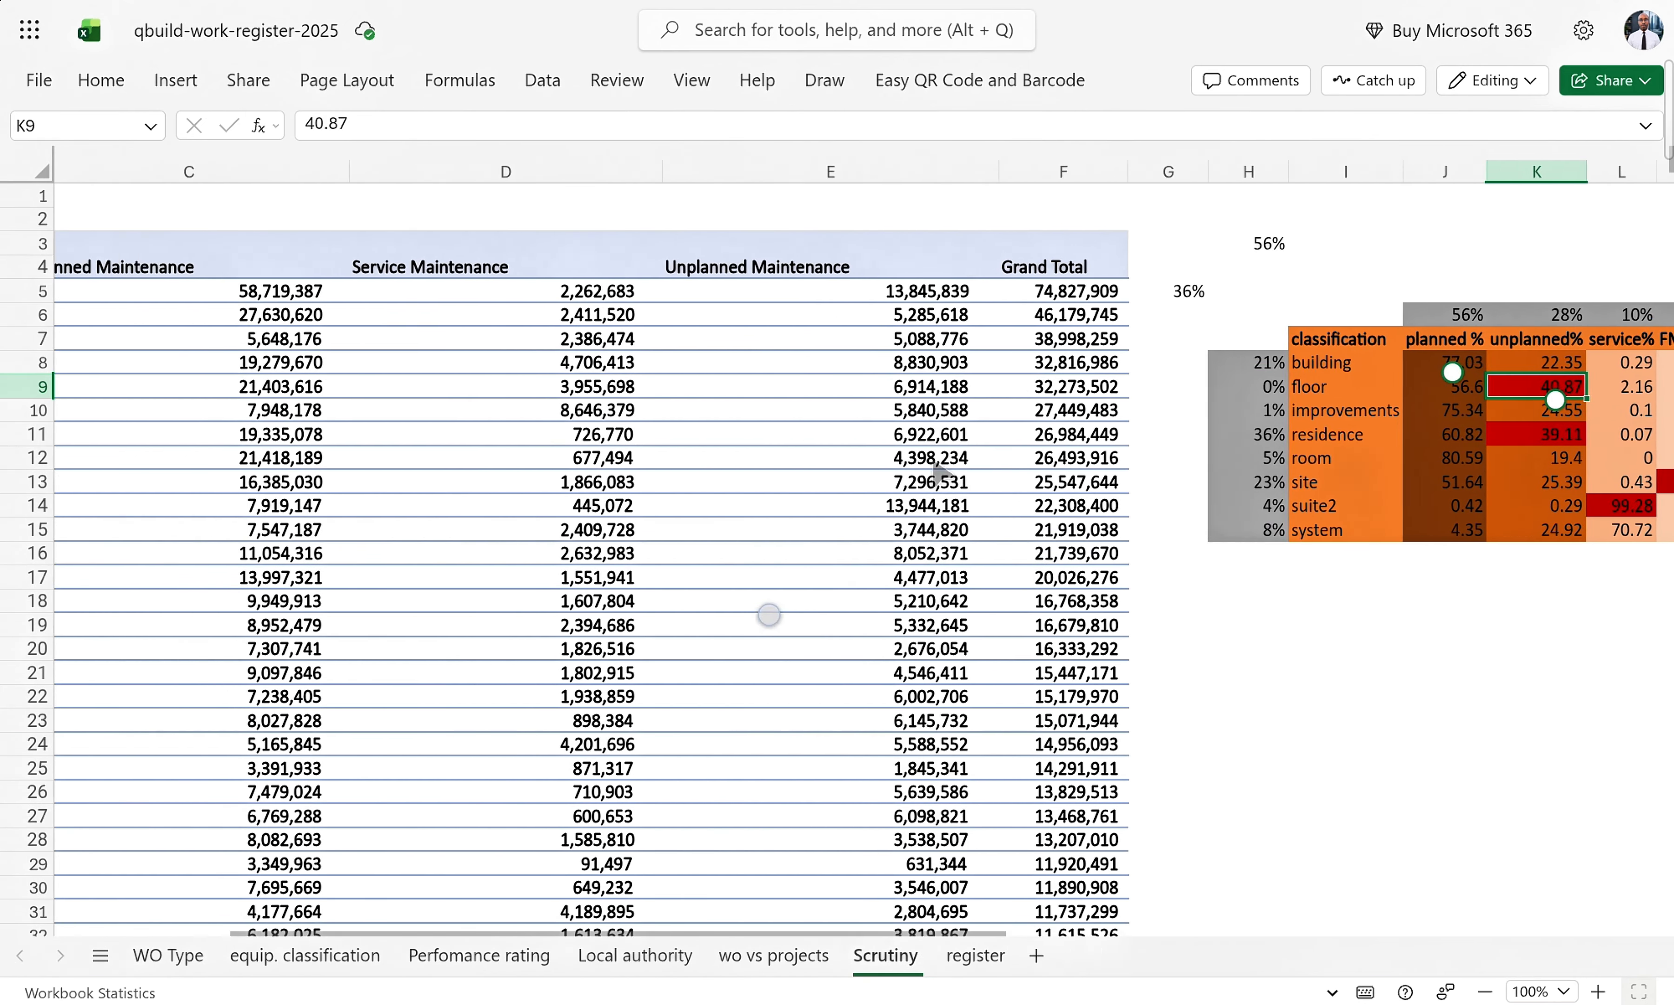
scroll(941, 474, left, 2)
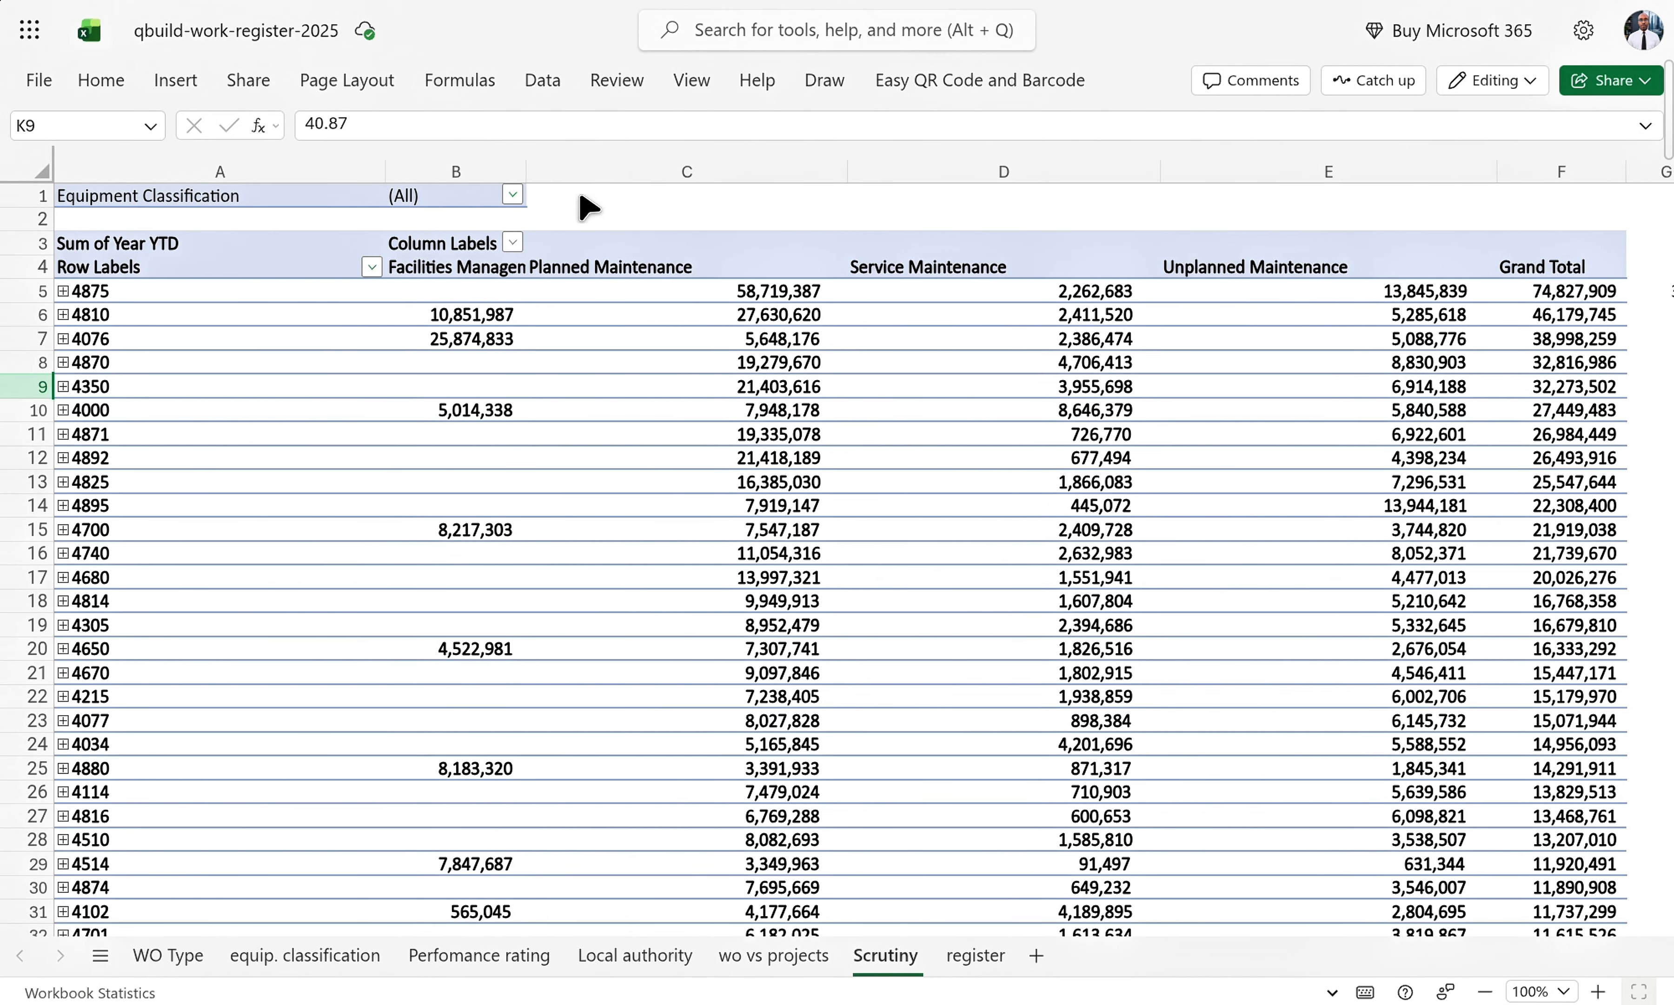
click(516, 195)
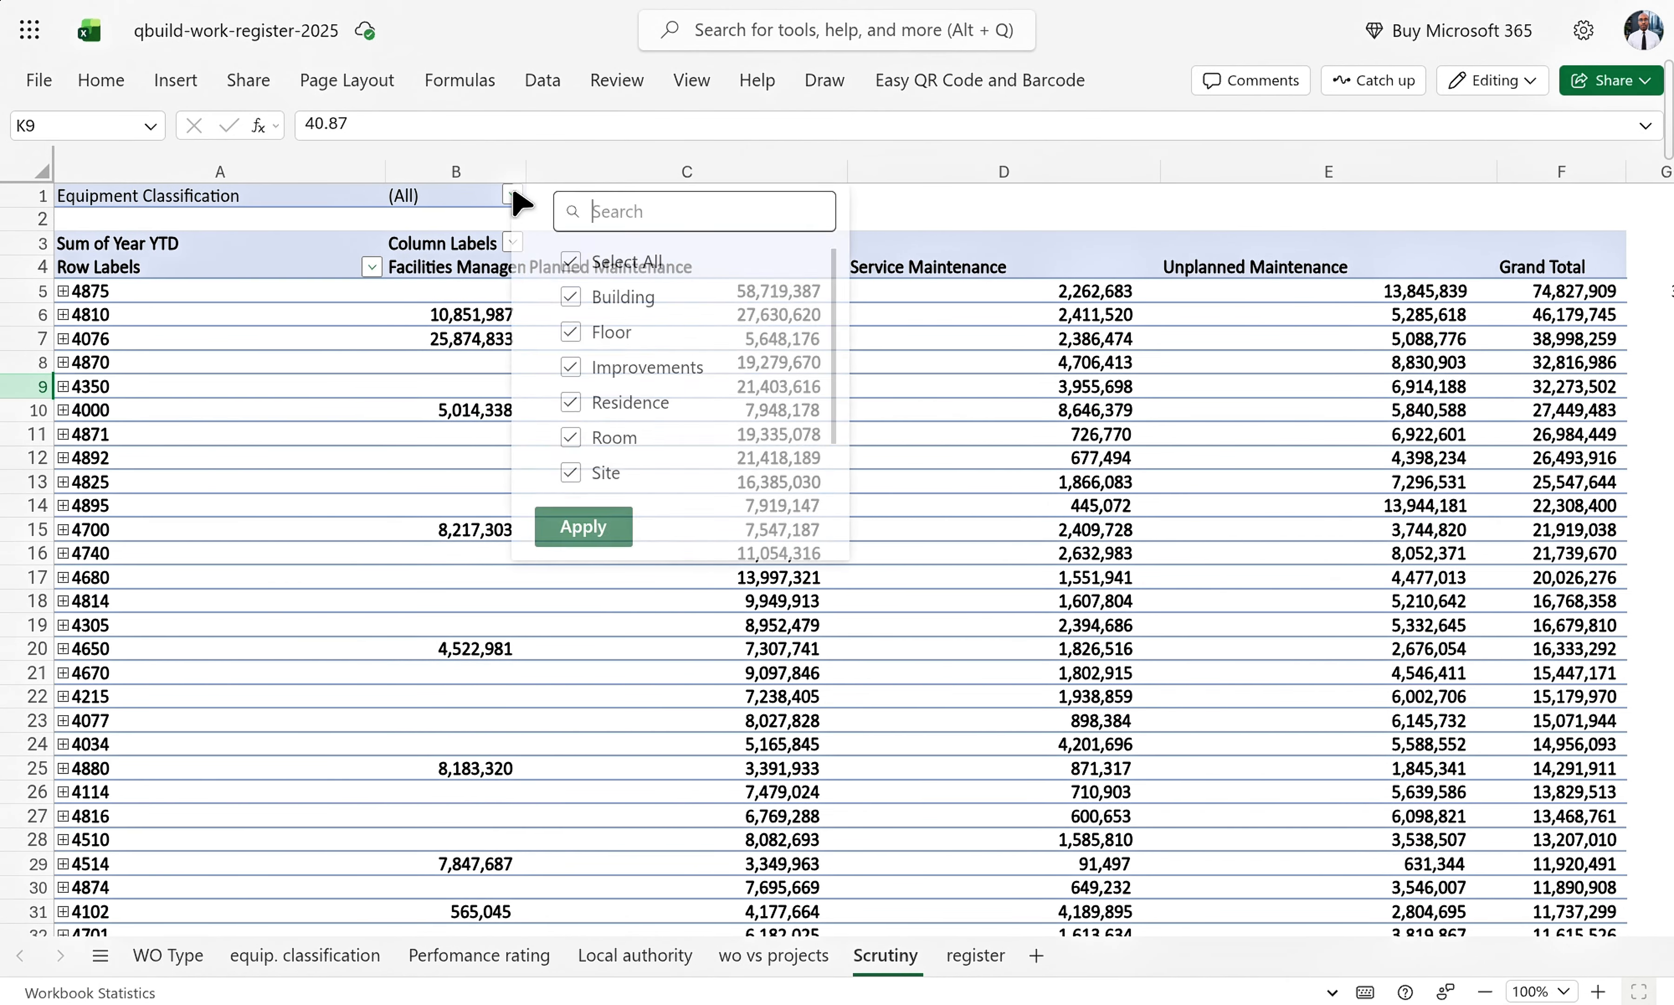
click(583, 261)
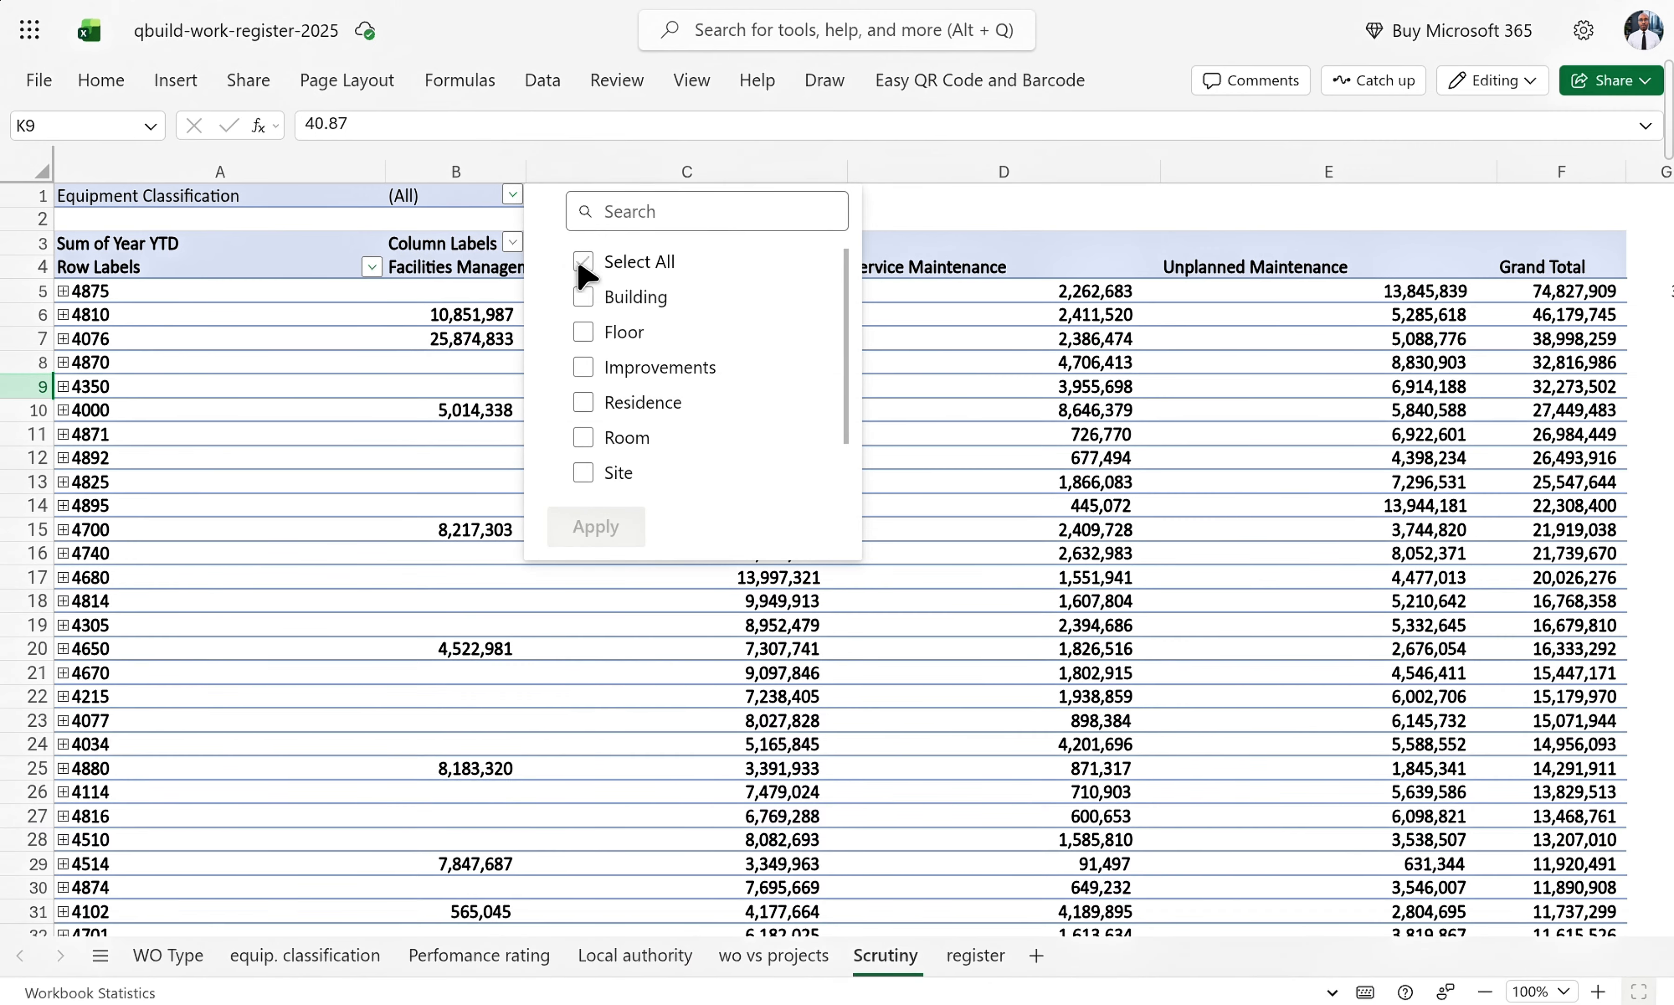
click(585, 333)
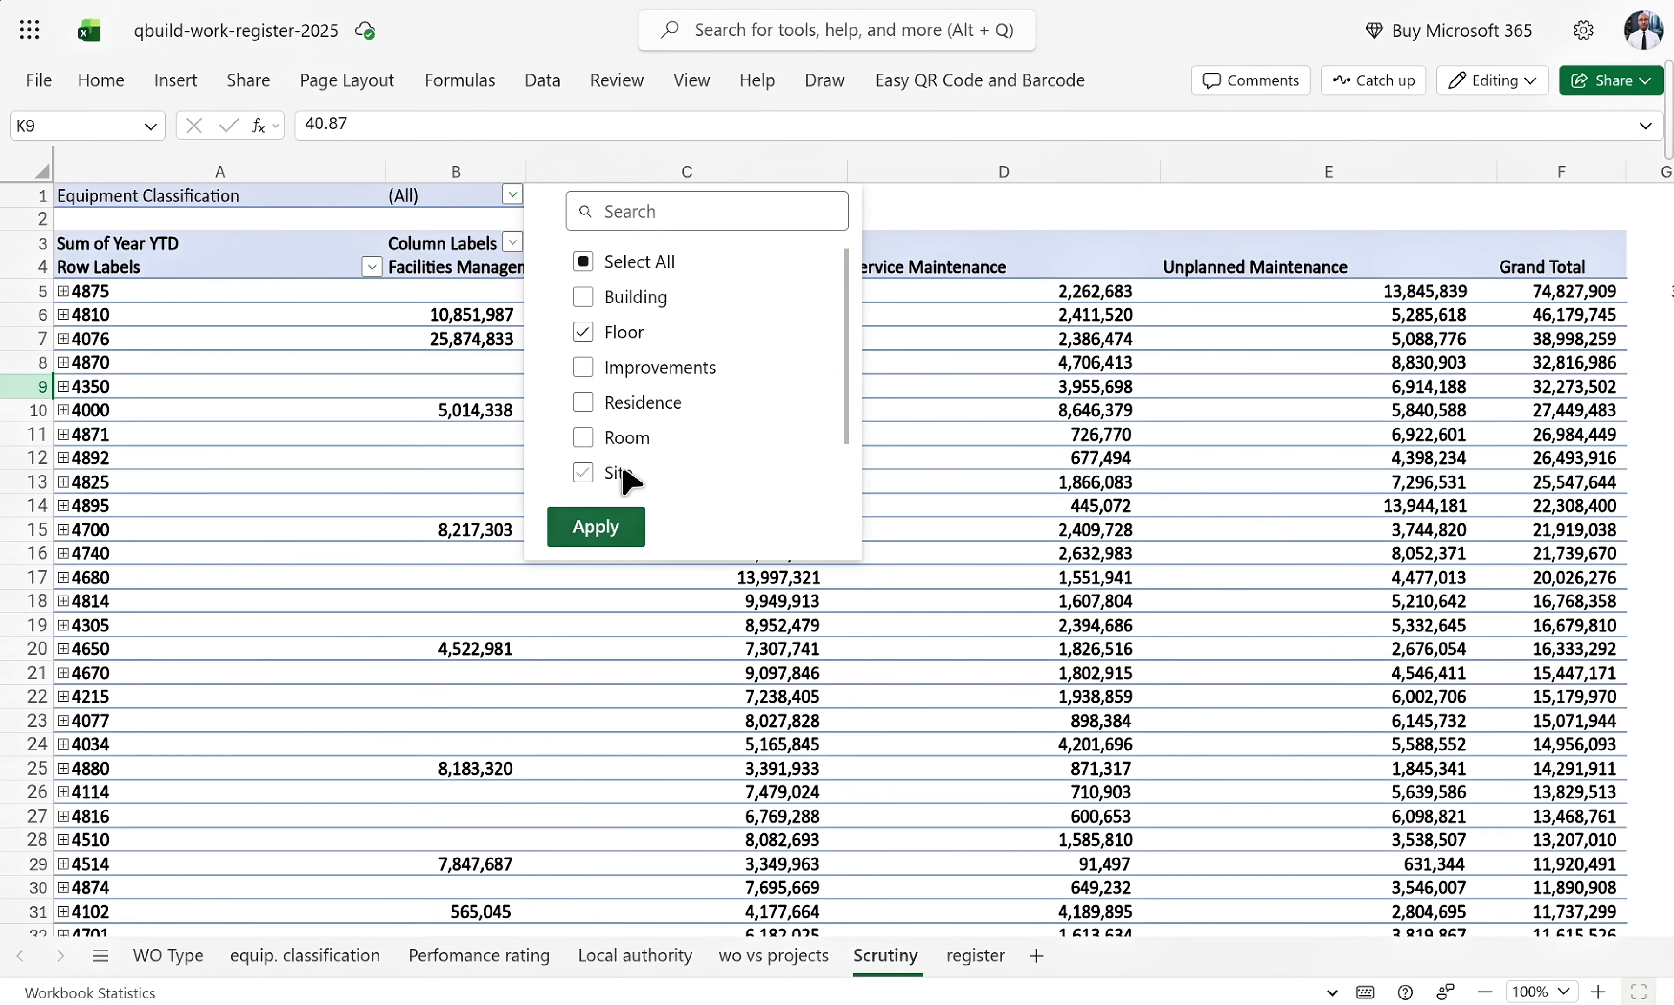
click(594, 527)
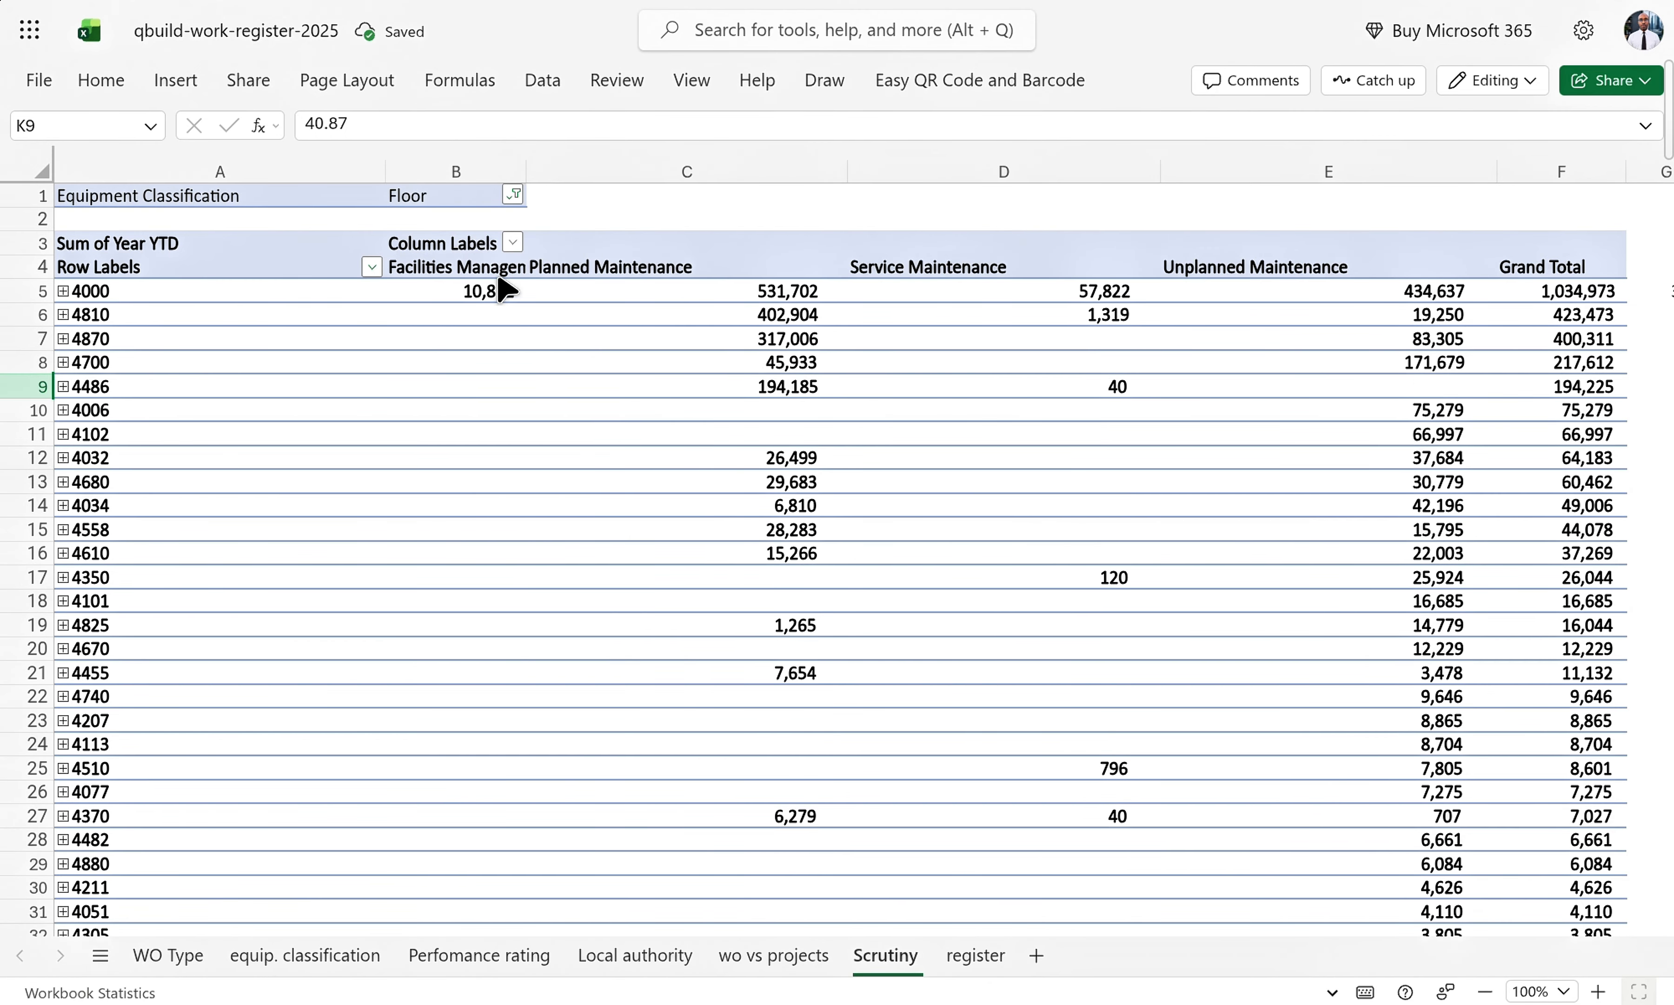
- Limit the pivot's WO Type columns to Unplanned Maintenance
click(512, 243)
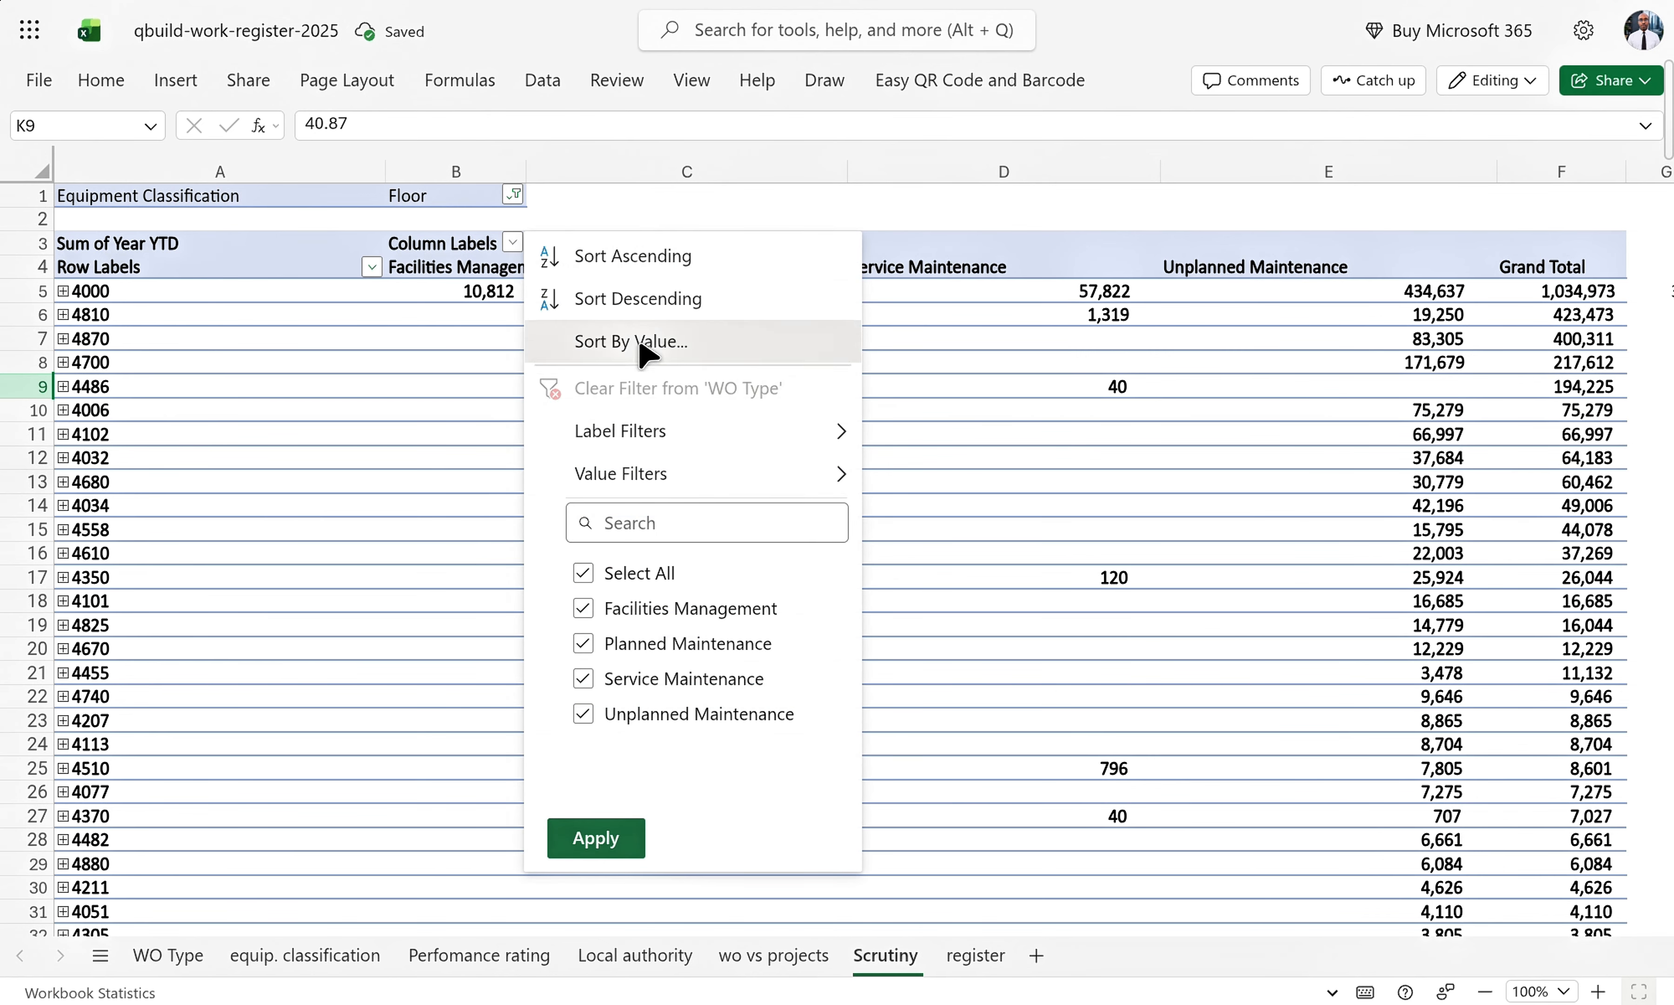
click(588, 578)
click(601, 714)
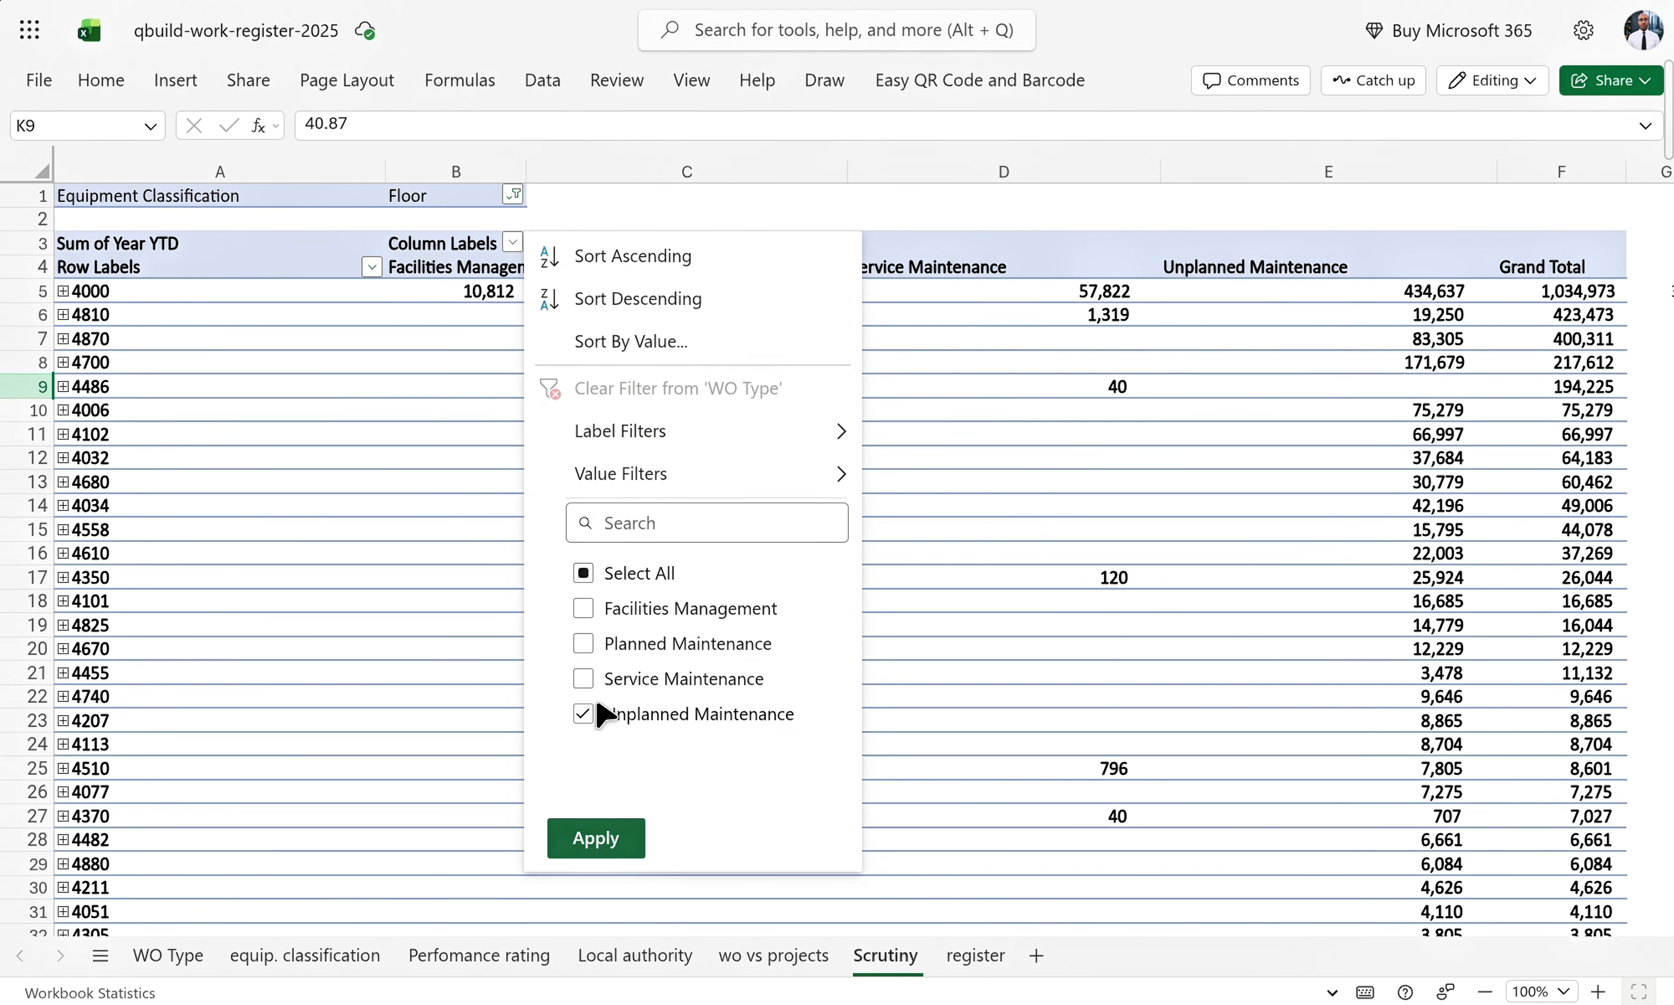
click(596, 837)
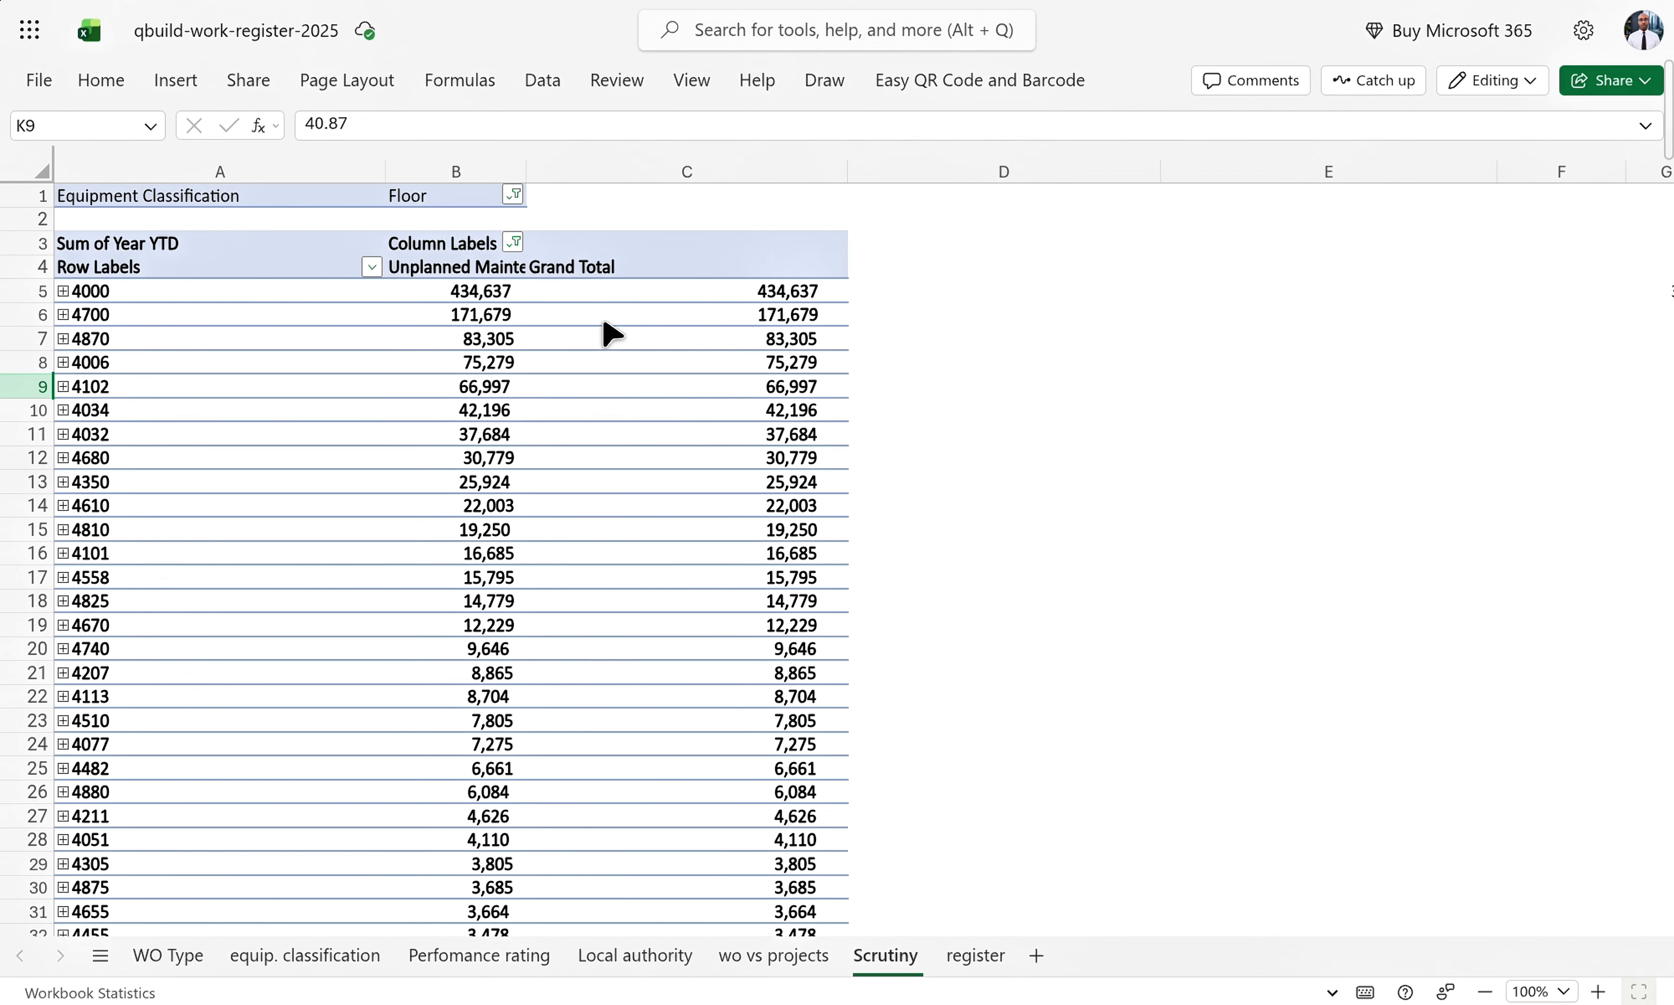
- Review the floor unplanned spend by postcode down to the grand total and expand postcode 4000 to check its local authority
scroll(699, 492, down, 1)
scroll(706, 503, down, 15)
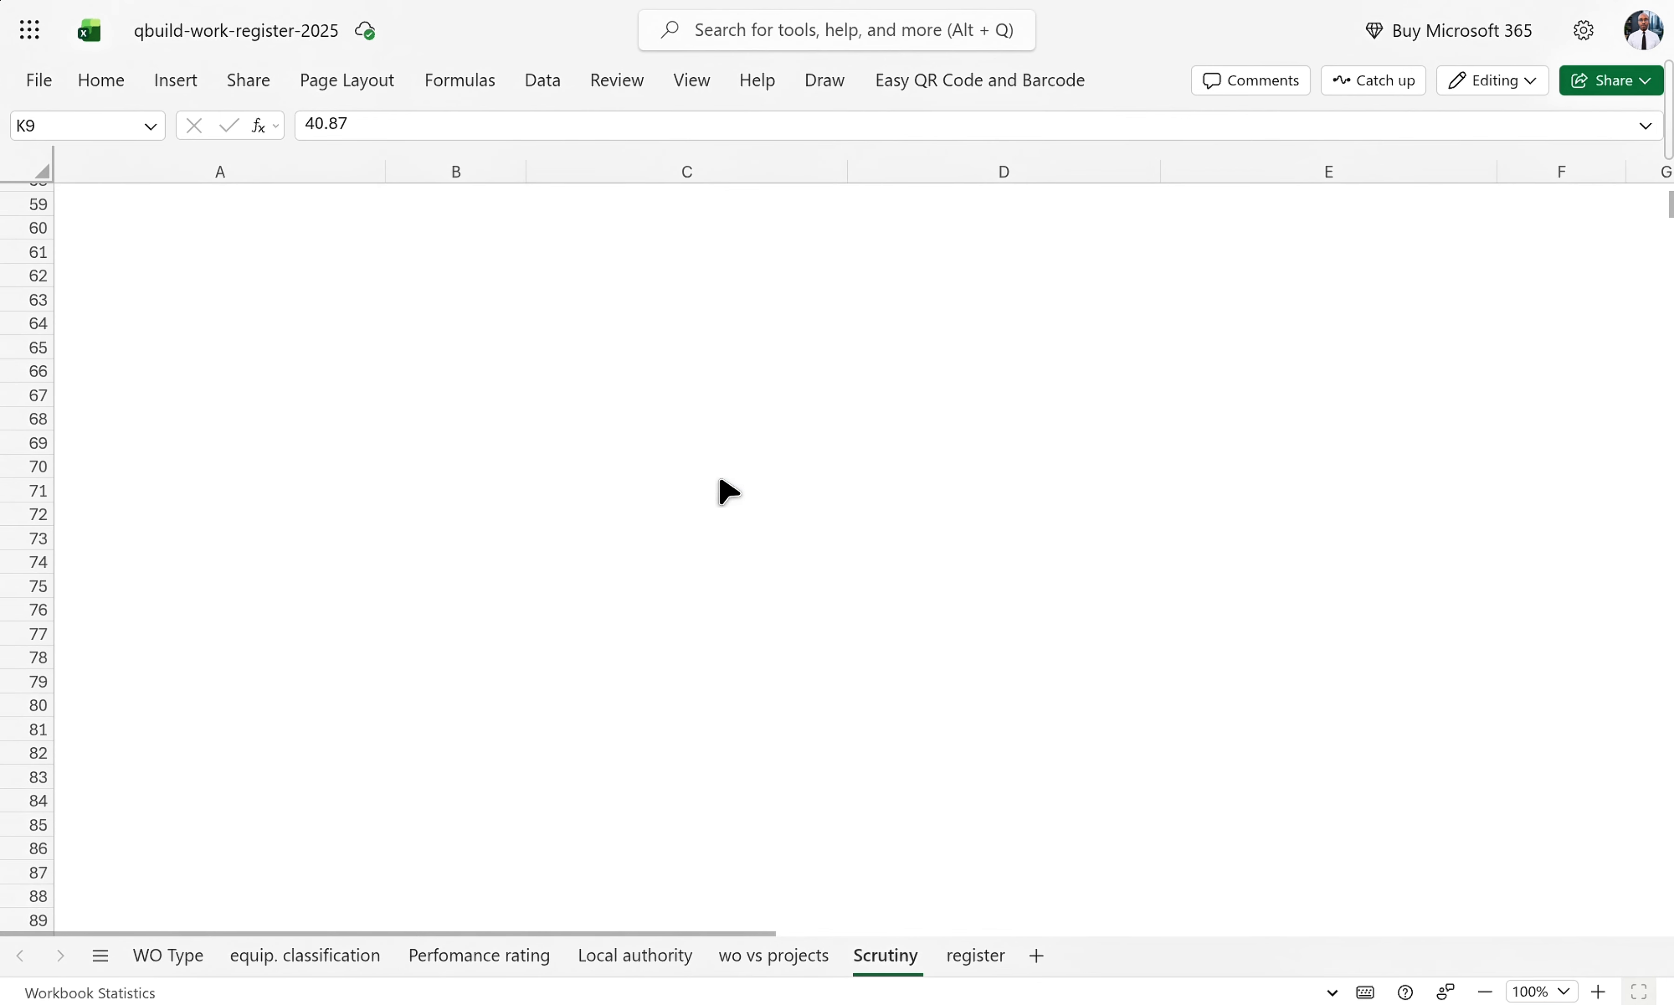
scroll(721, 489, up, 5)
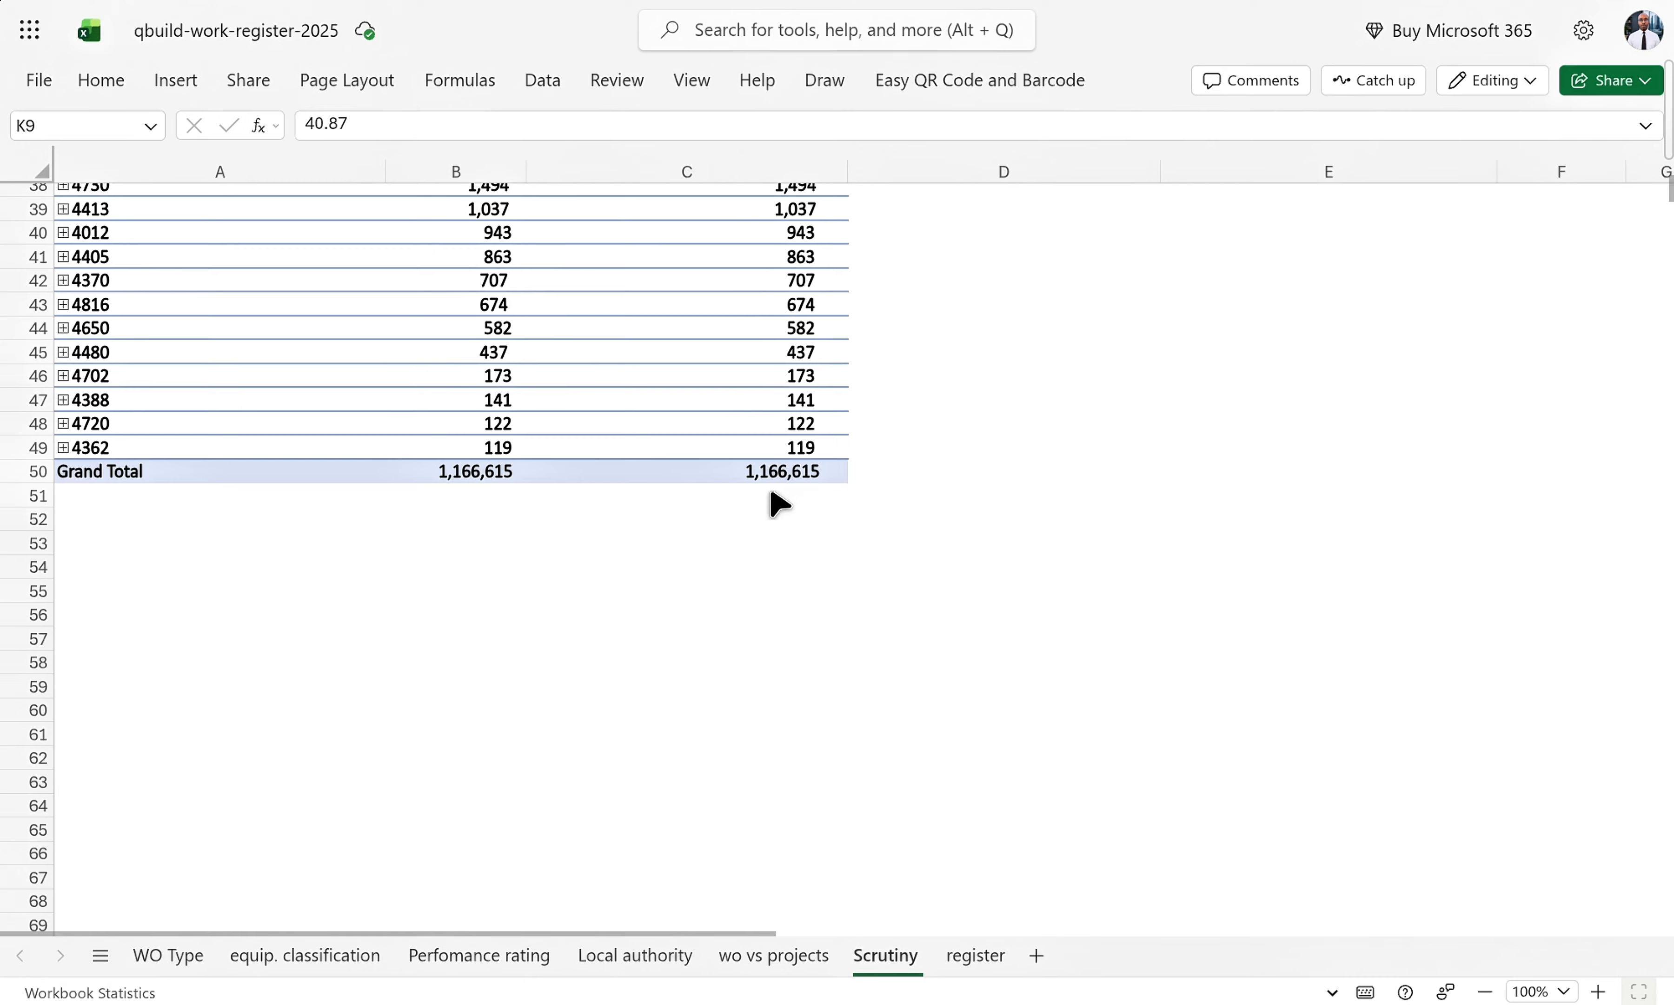
scroll(777, 500, up, 10)
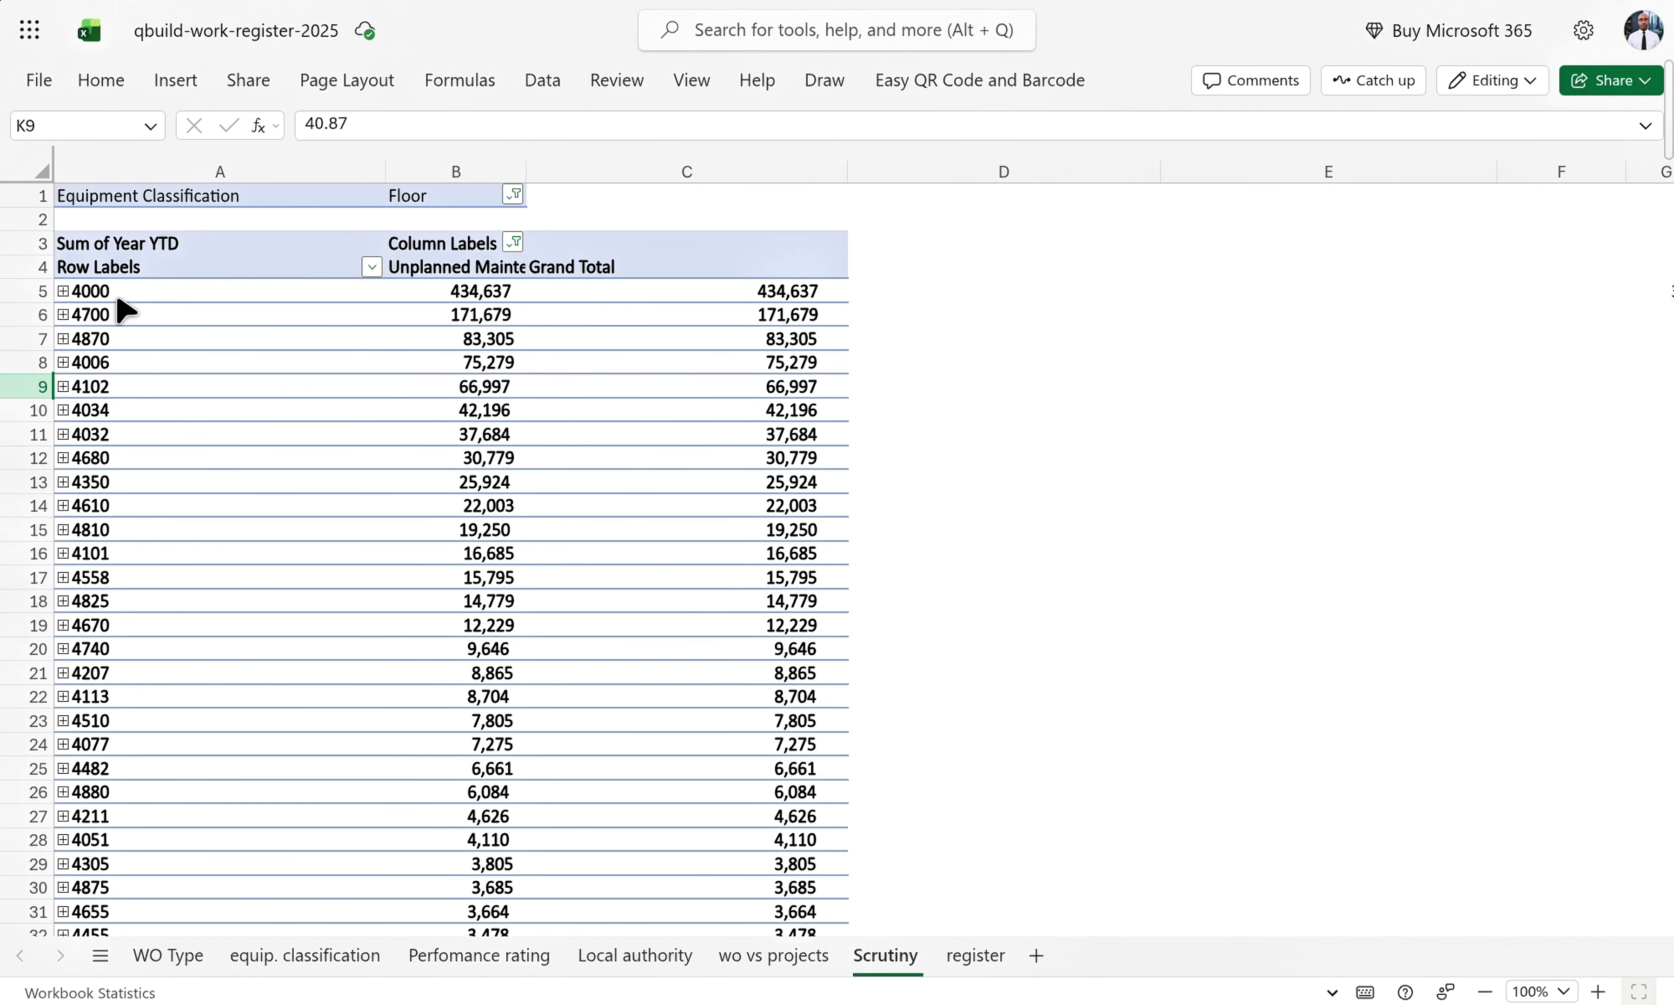
click(64, 292)
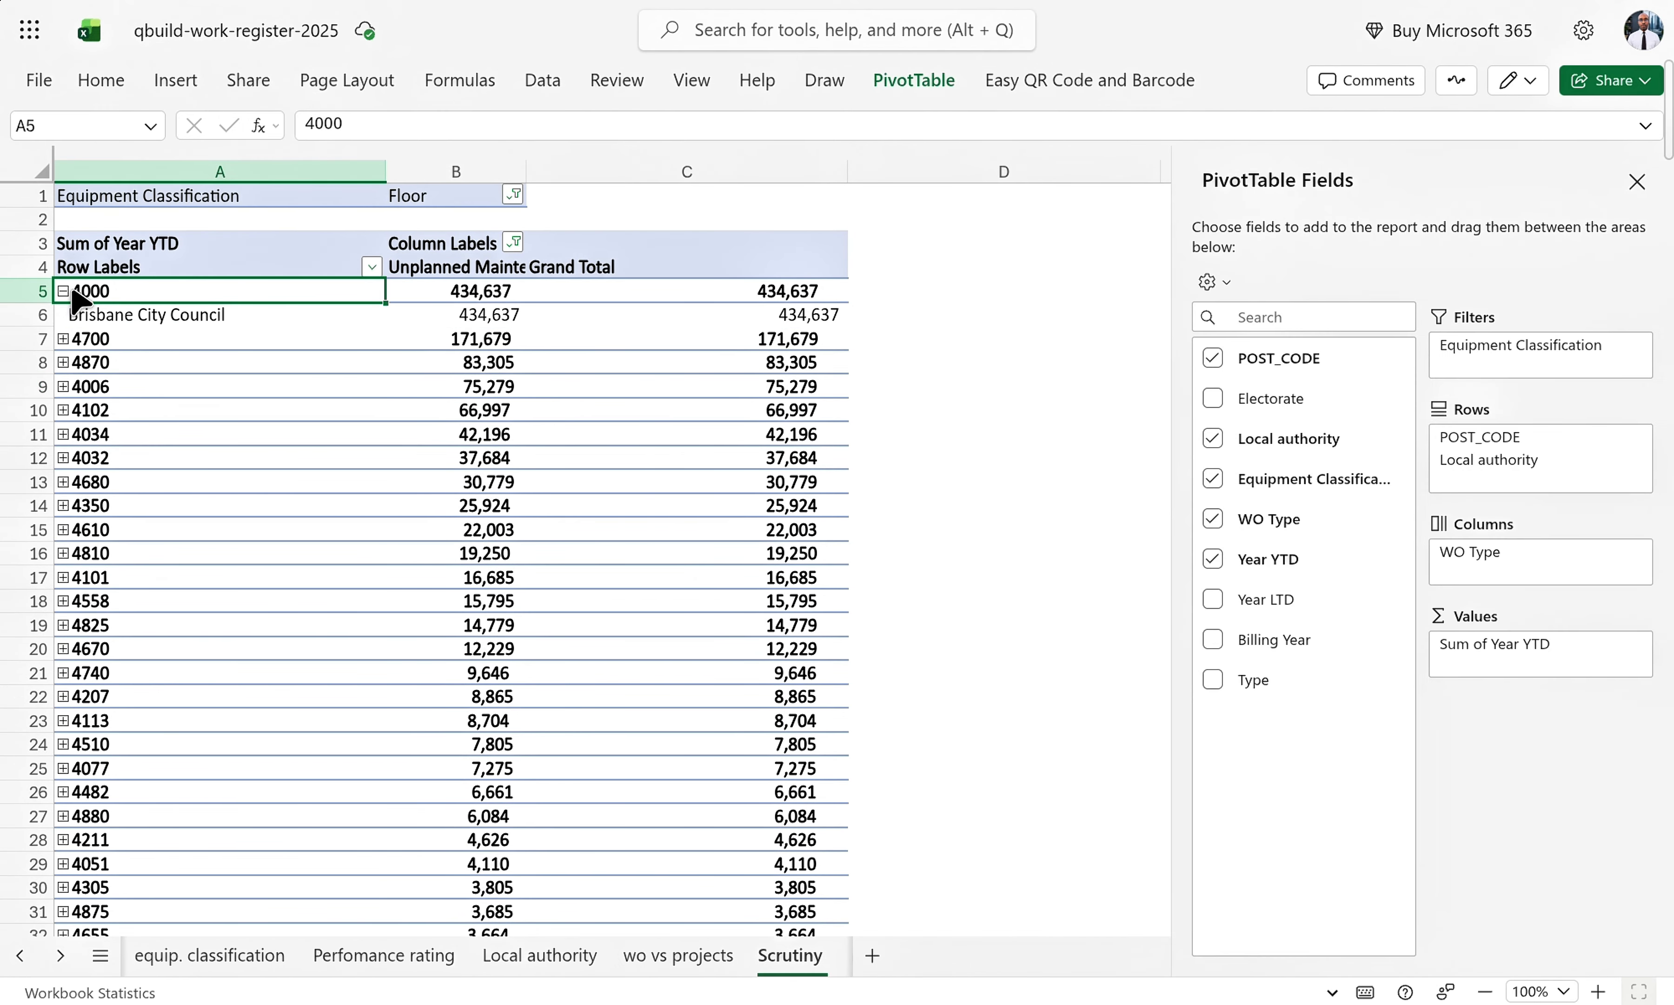
click(207, 324)
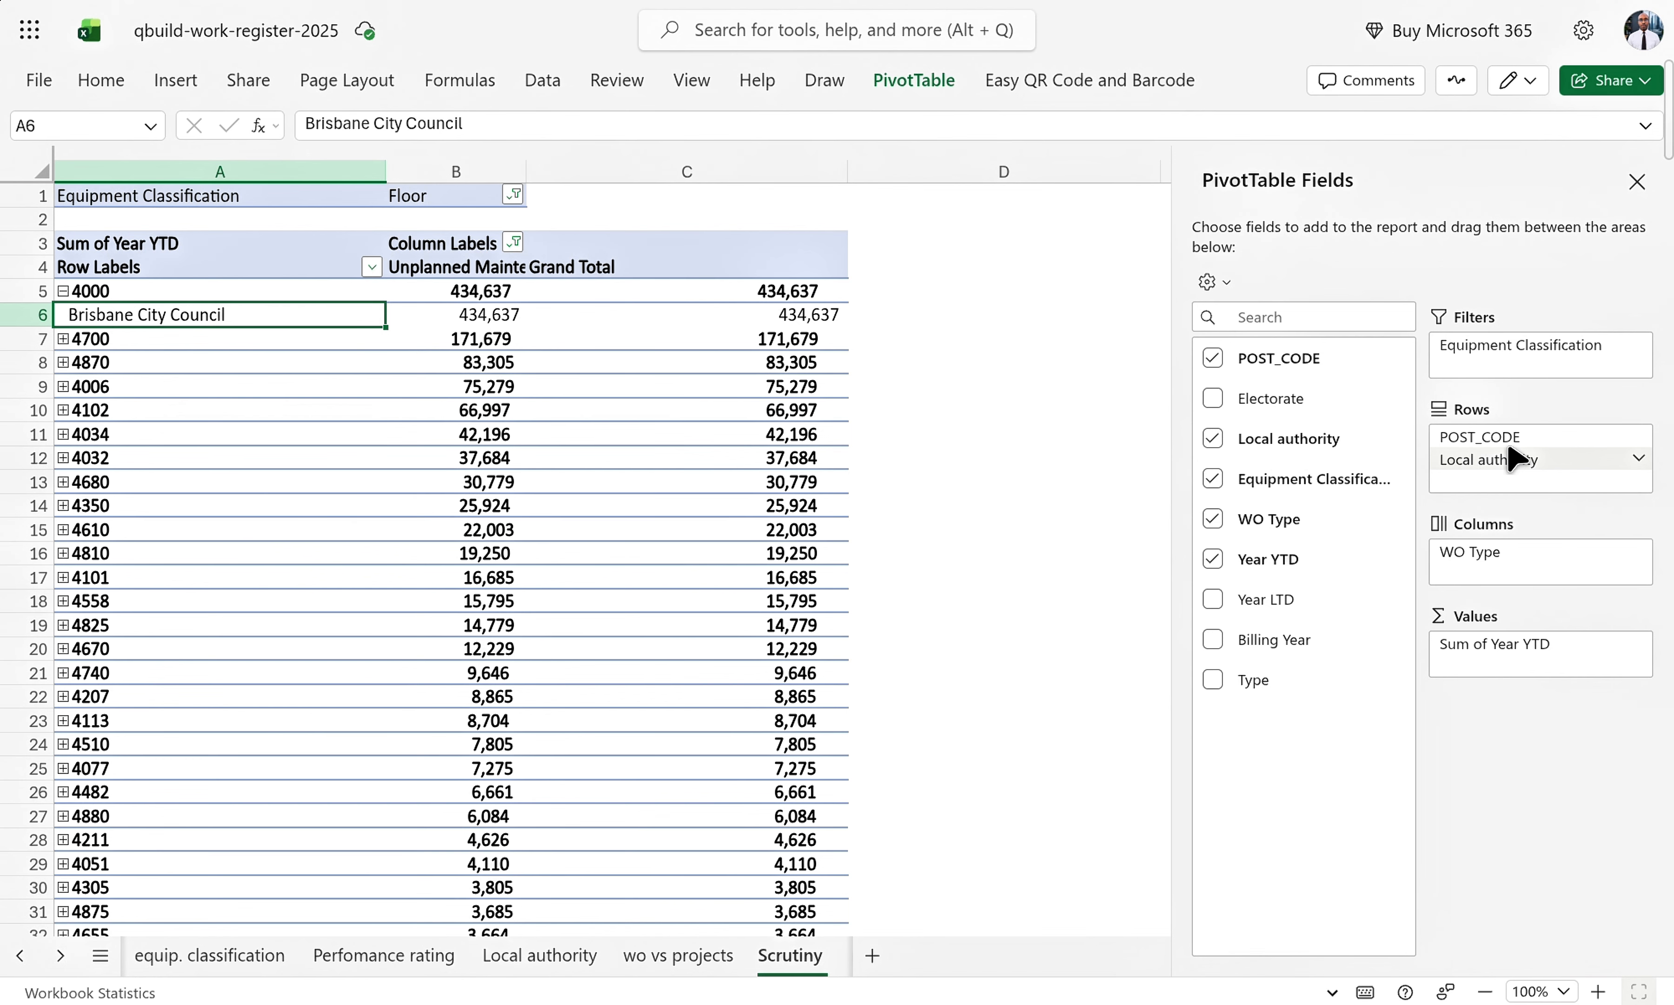
- Replace Local authority with Electorate in the pivot's row fields, keeping POST_CODE
drag(1529, 464, 1073, 441)
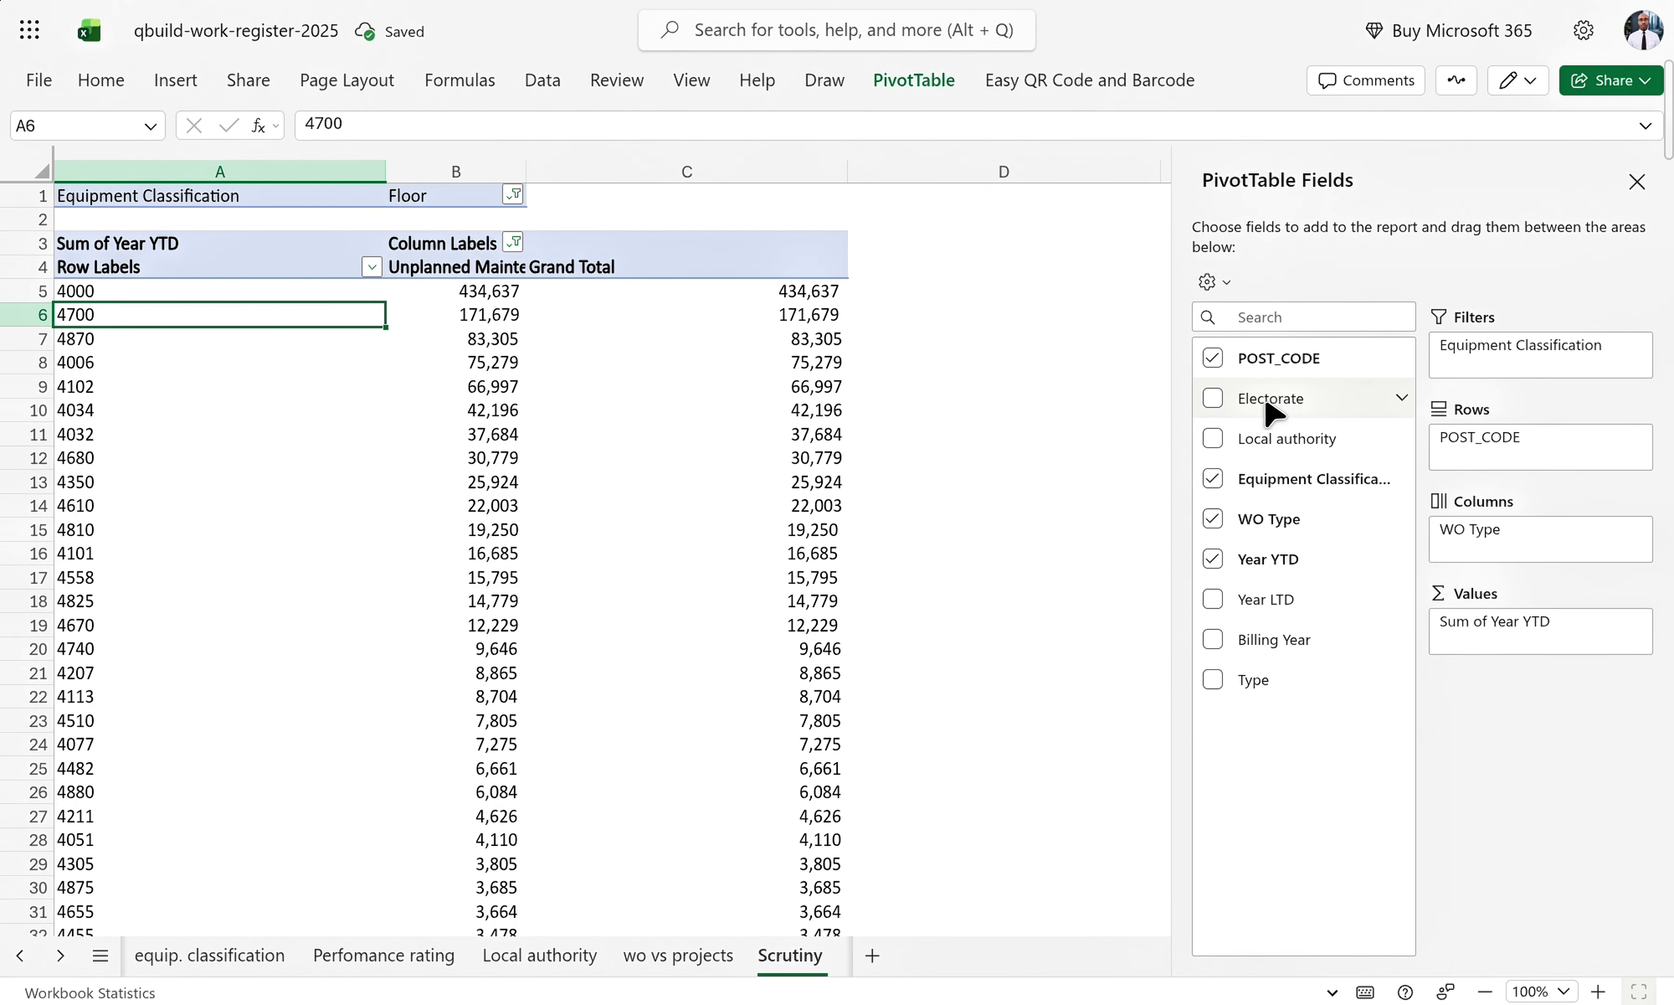
drag(1262, 414, 1451, 438)
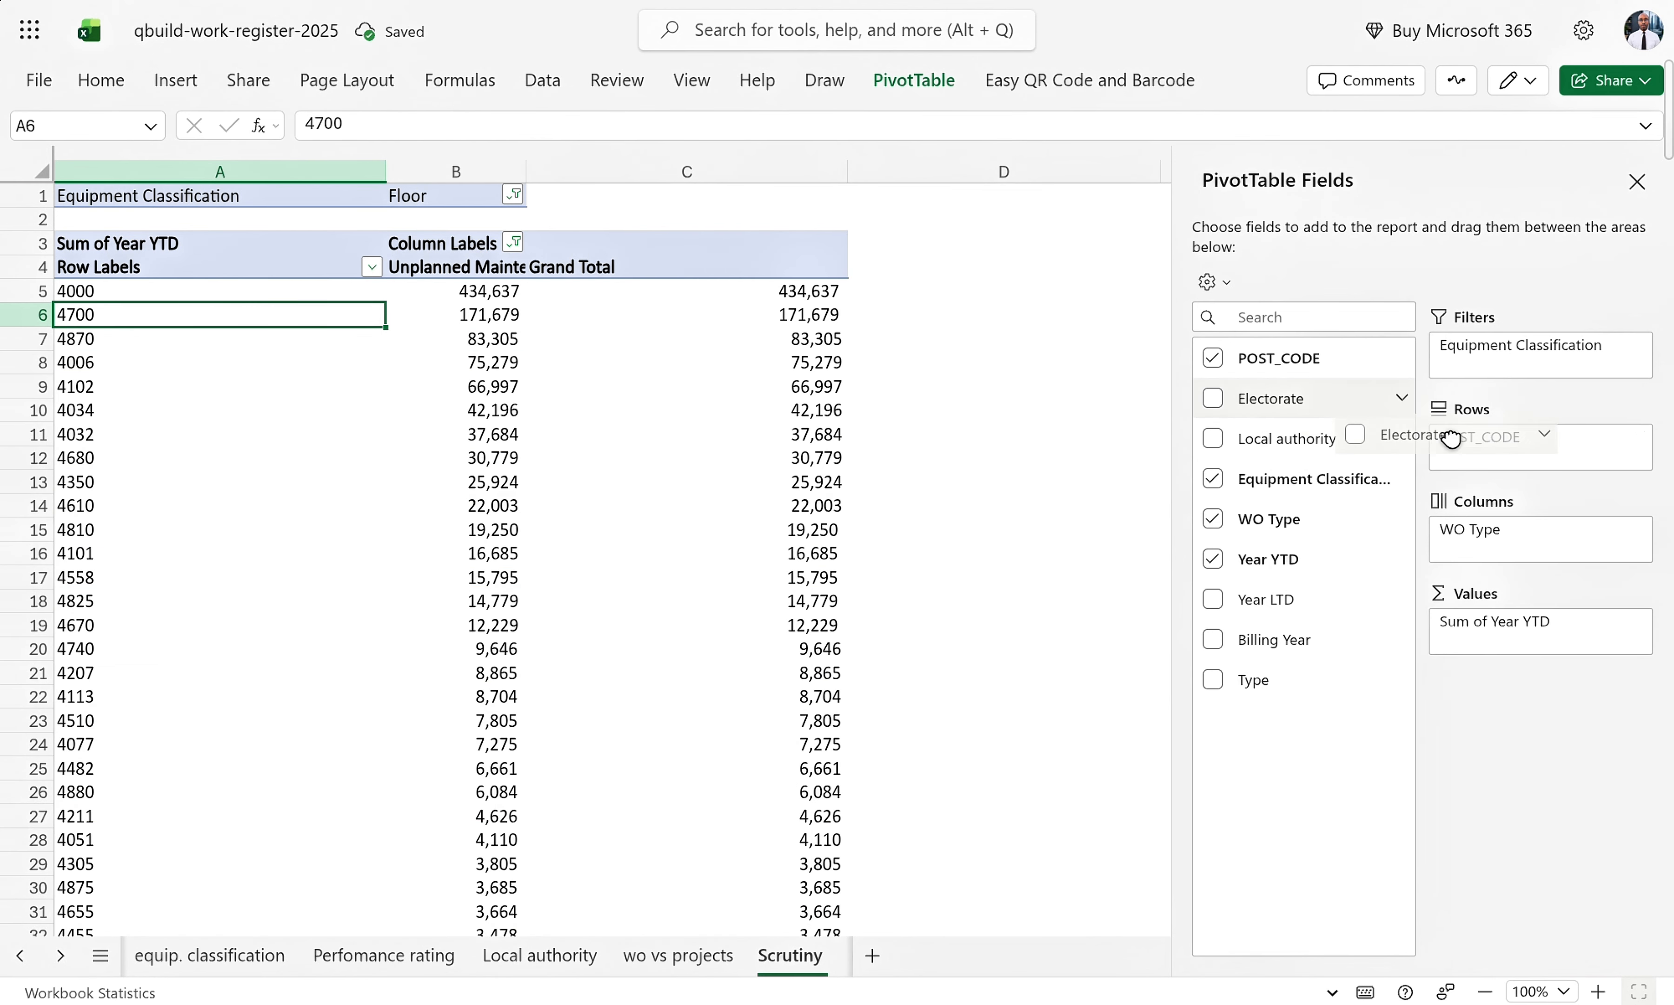